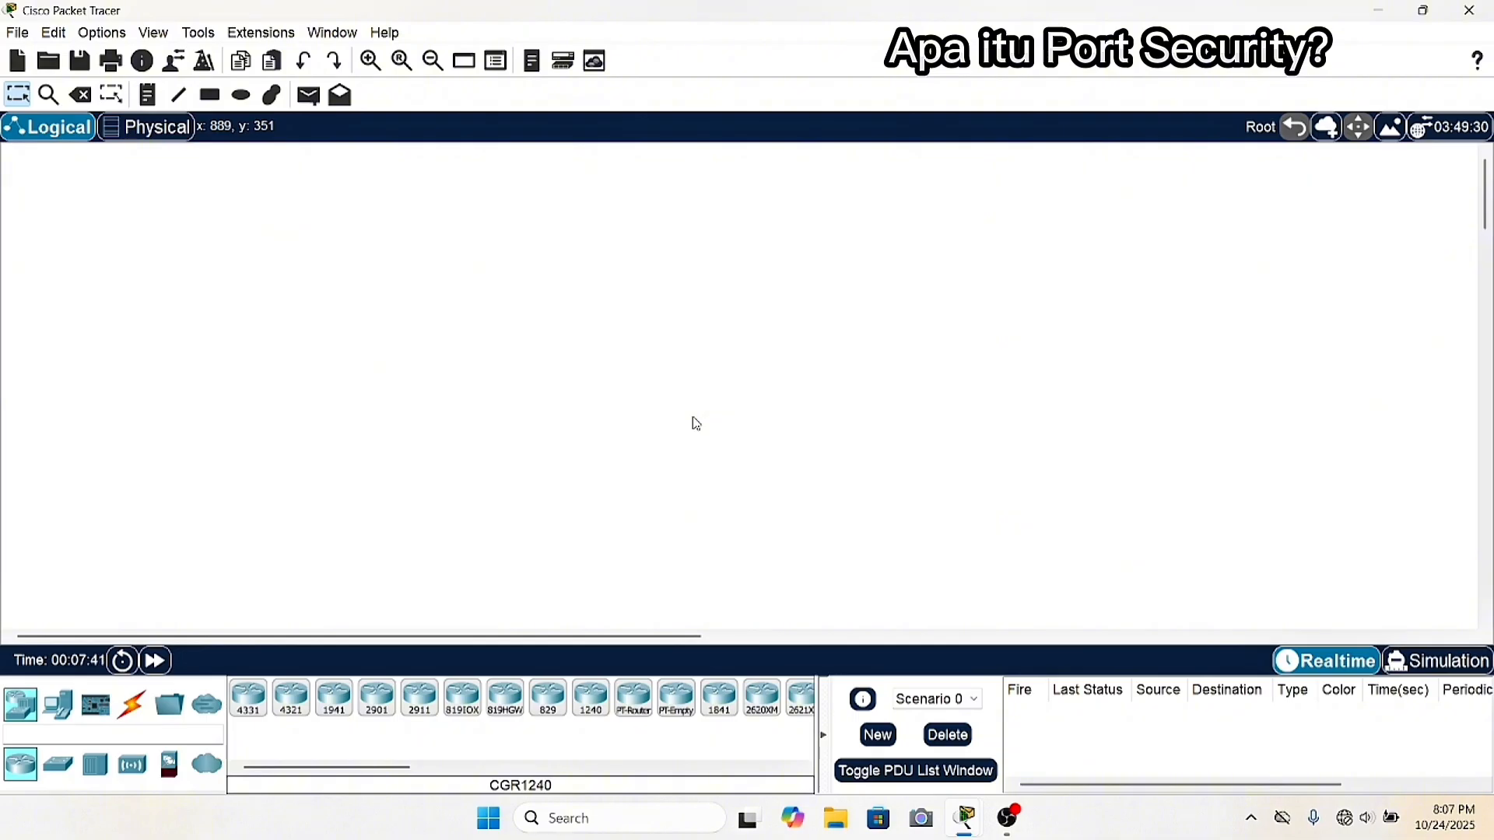
Place three generic servers in the workspace in a triangle: one left, one upper middle and one right.
left_click(58, 704)
left_click(334, 698)
left_click(423, 407)
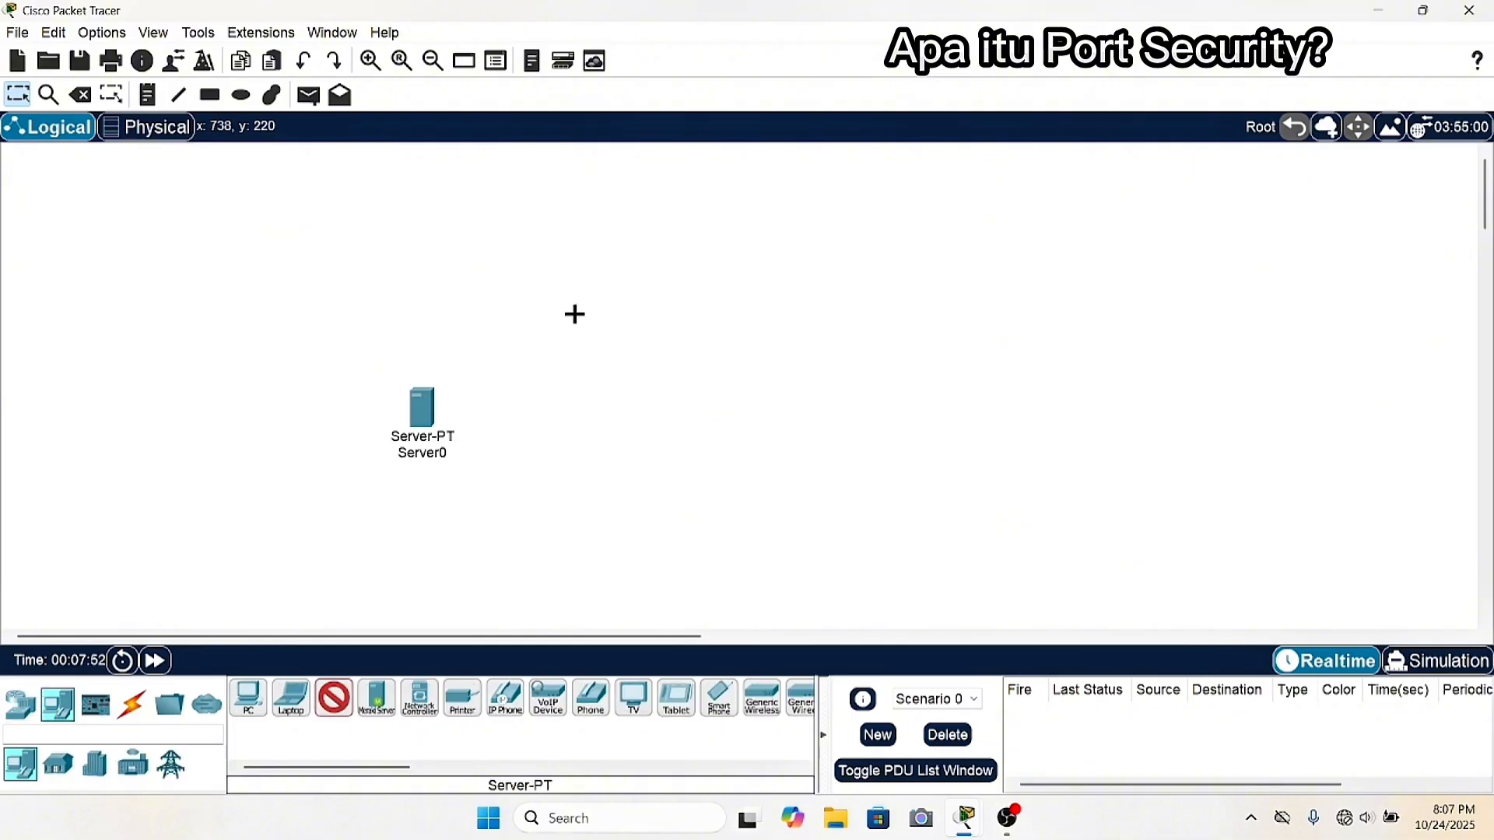
left_click(575, 314)
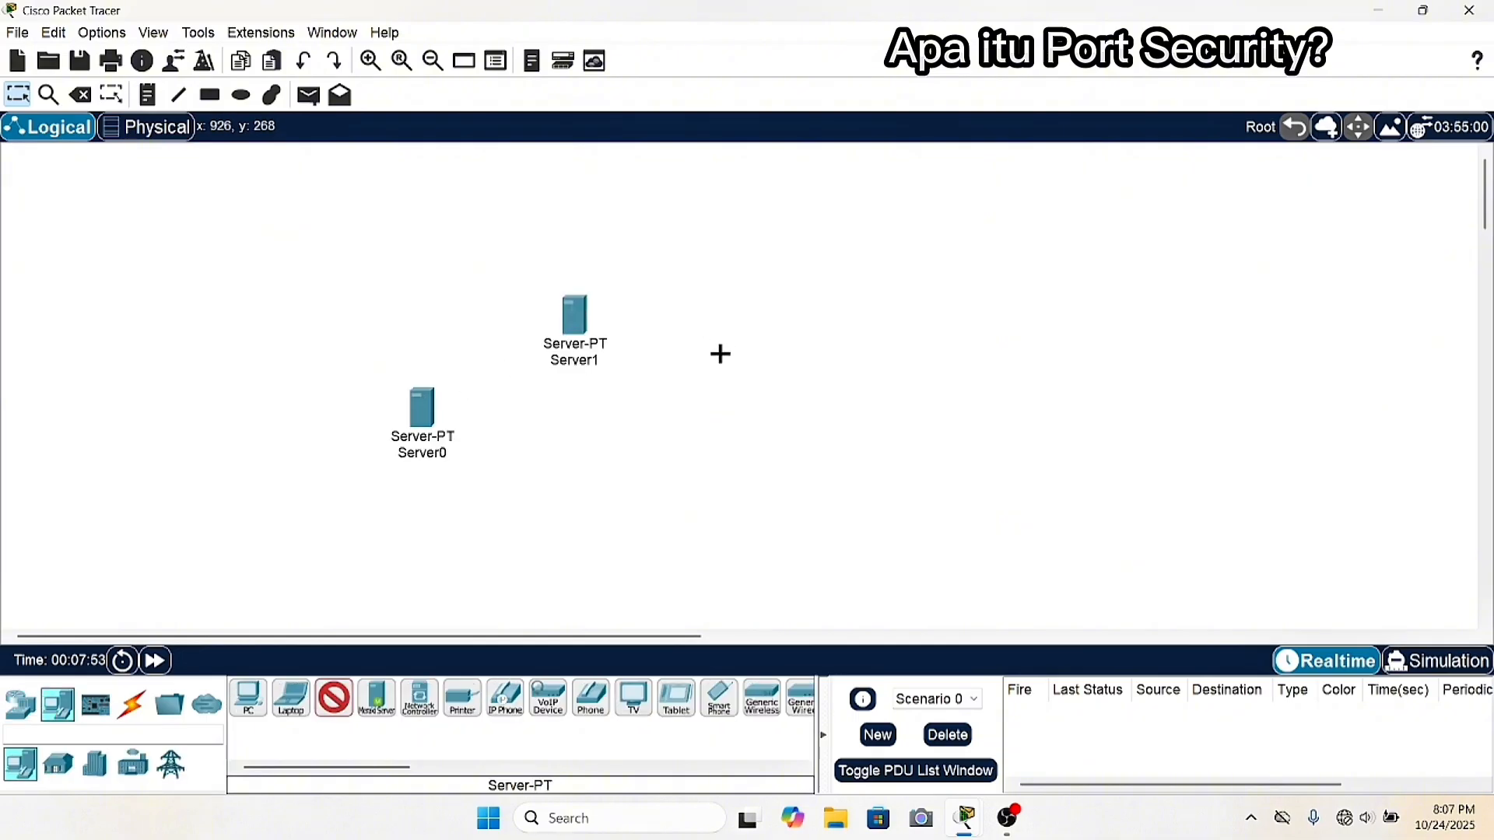
left_click(713, 405)
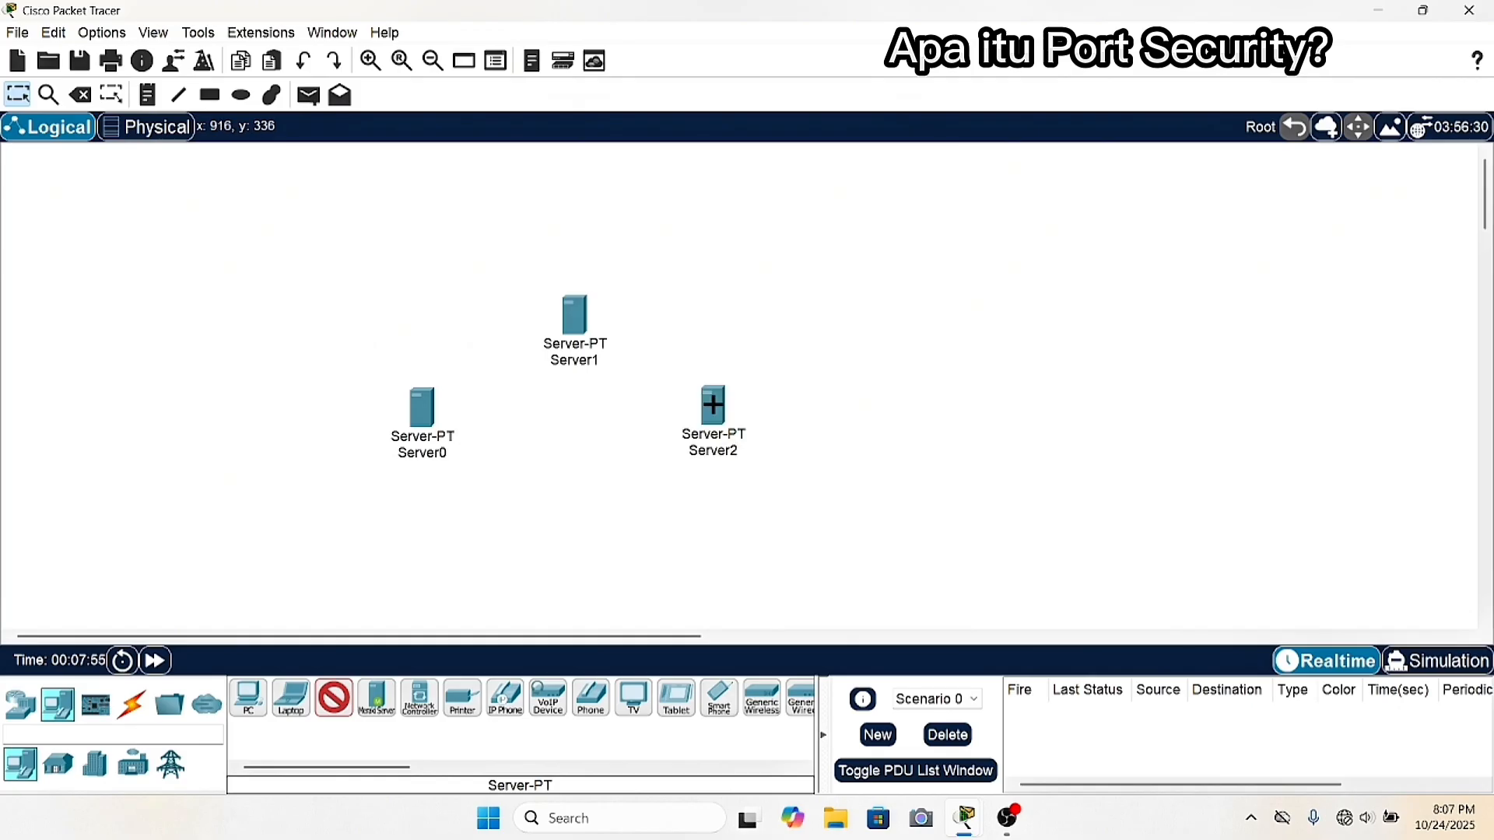
Add a 2960 switch below the middle server and a PC to the lower left of the switch.
left_click(20, 704)
left_click(59, 768)
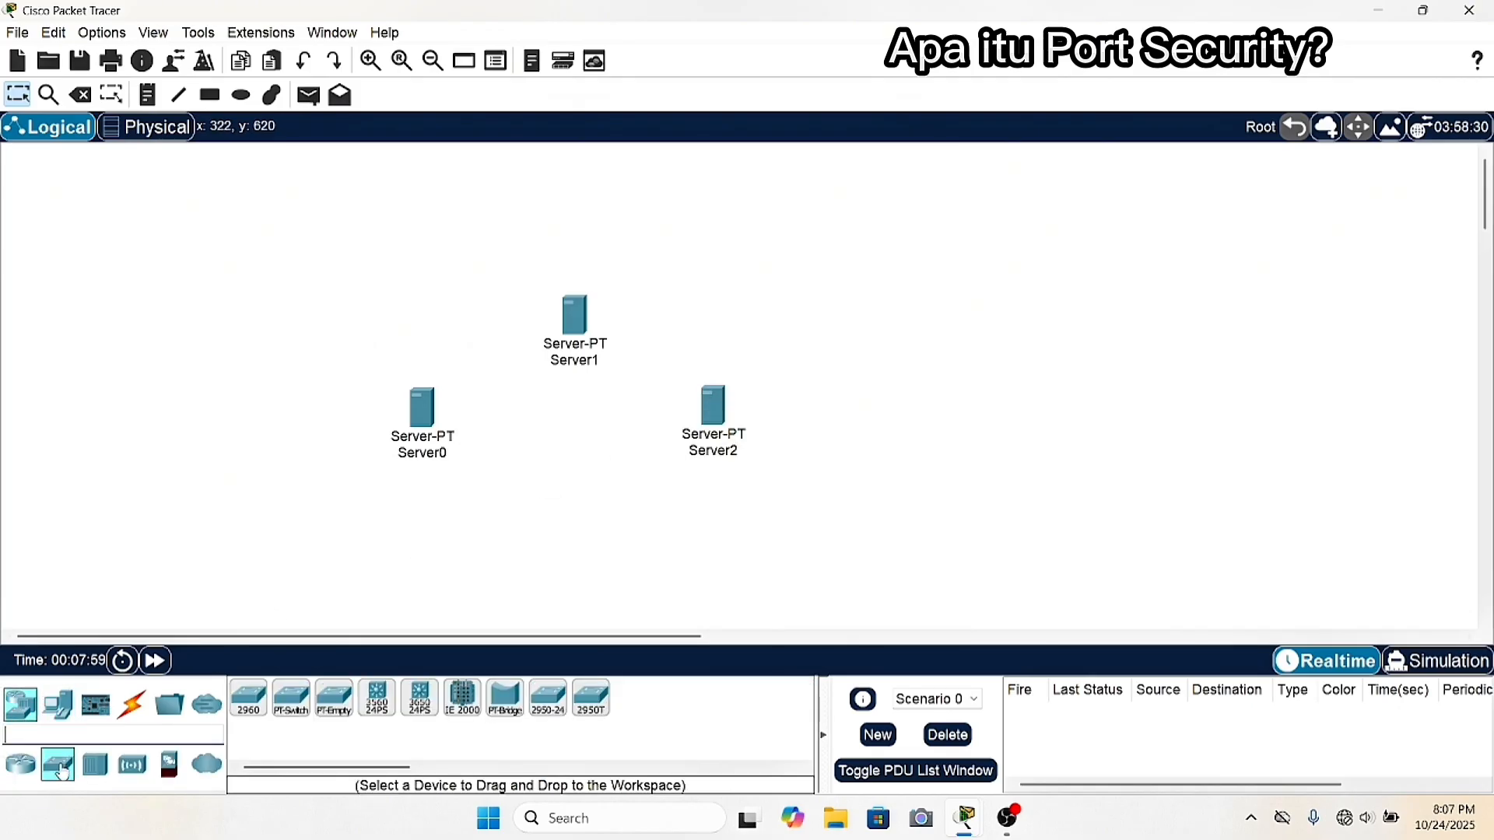
left_click(254, 709)
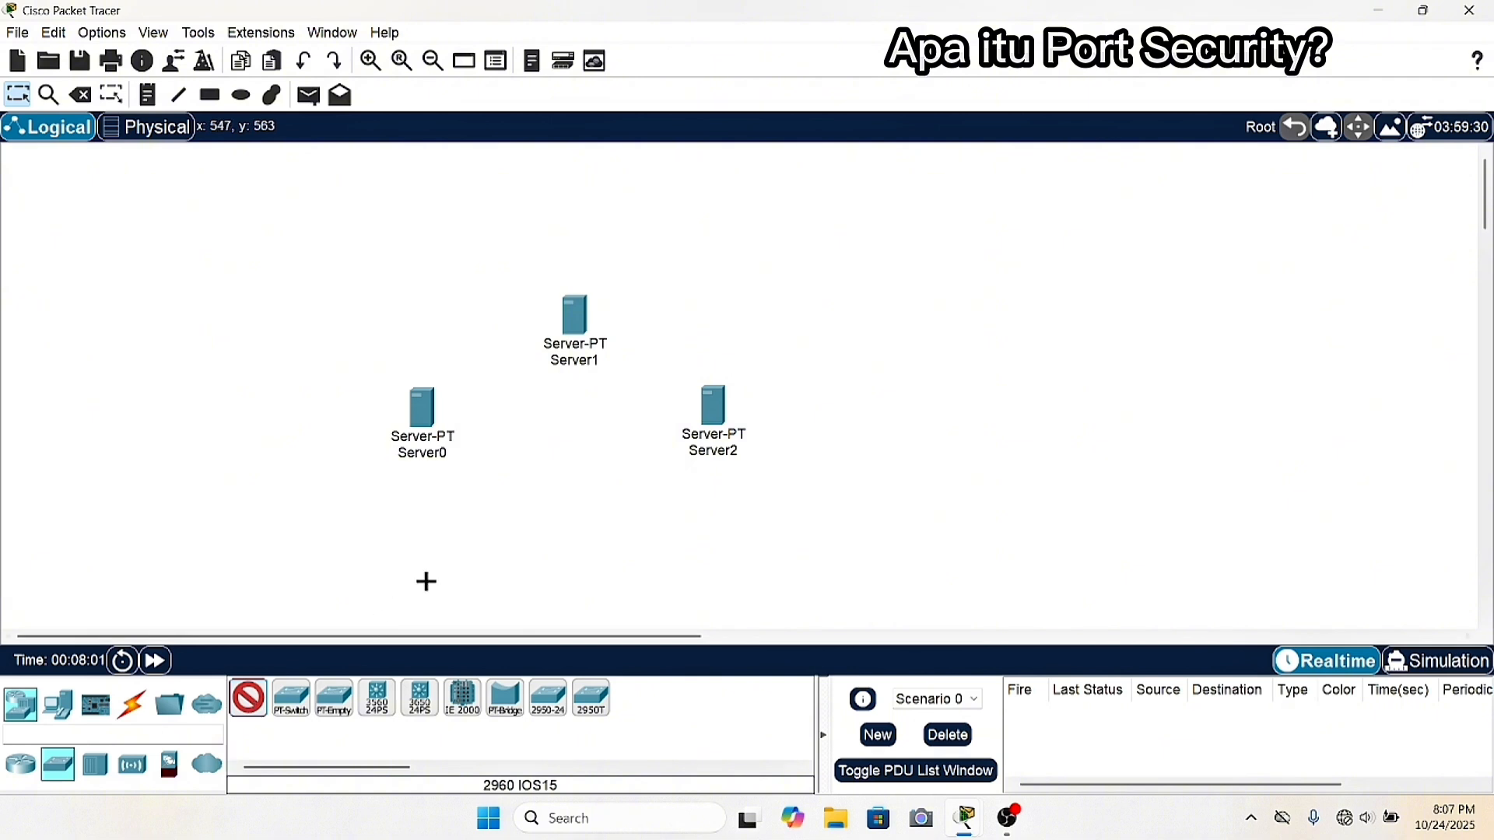
left_click(578, 470)
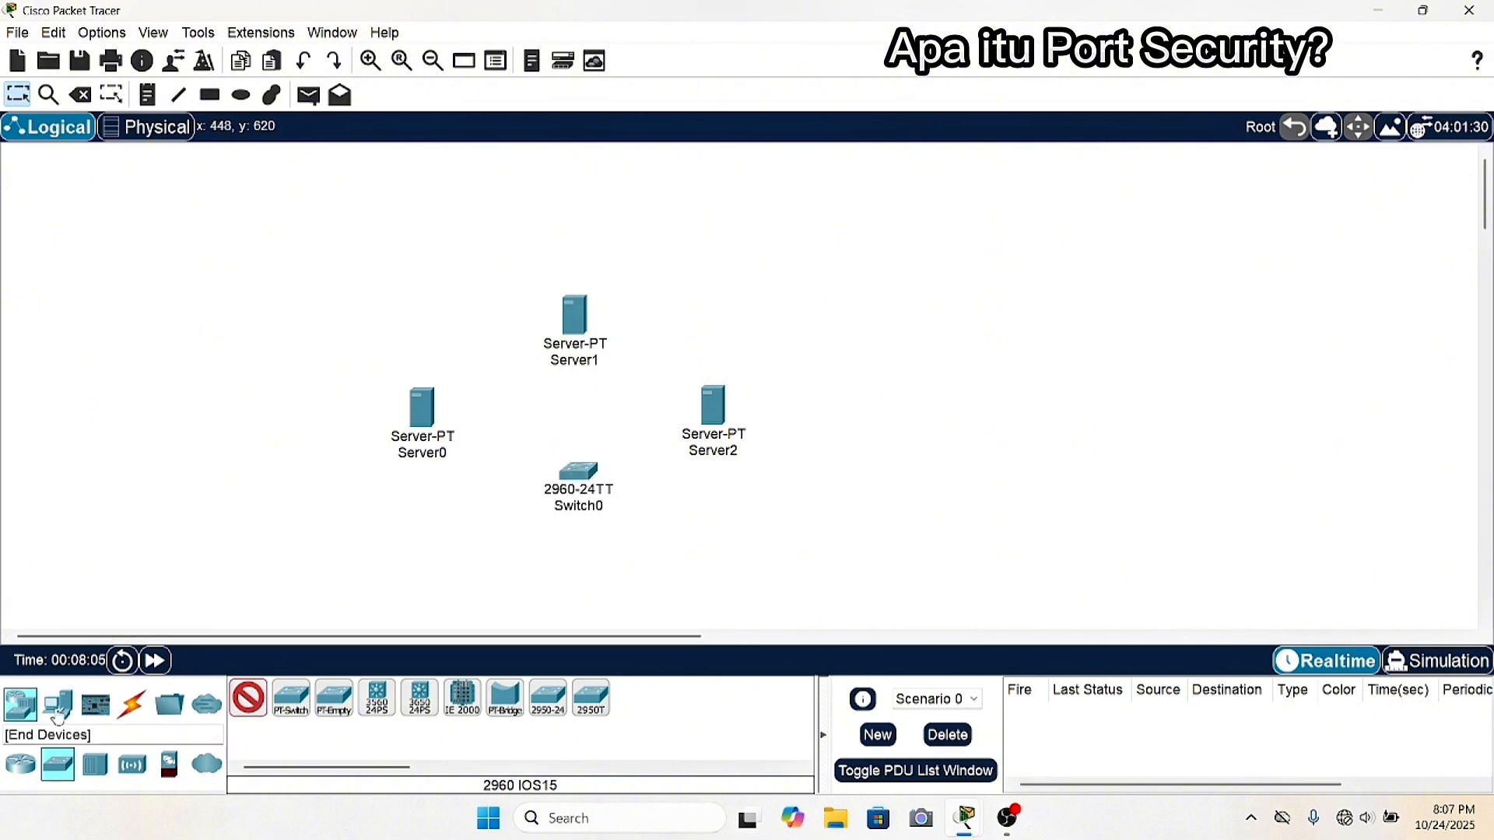
left_click_drag(144, 704, 474, 572)
Connect the switch to Server2, Server1, Server0 and PC0, in that order, using automatically chosen connection types.
left_click(249, 699)
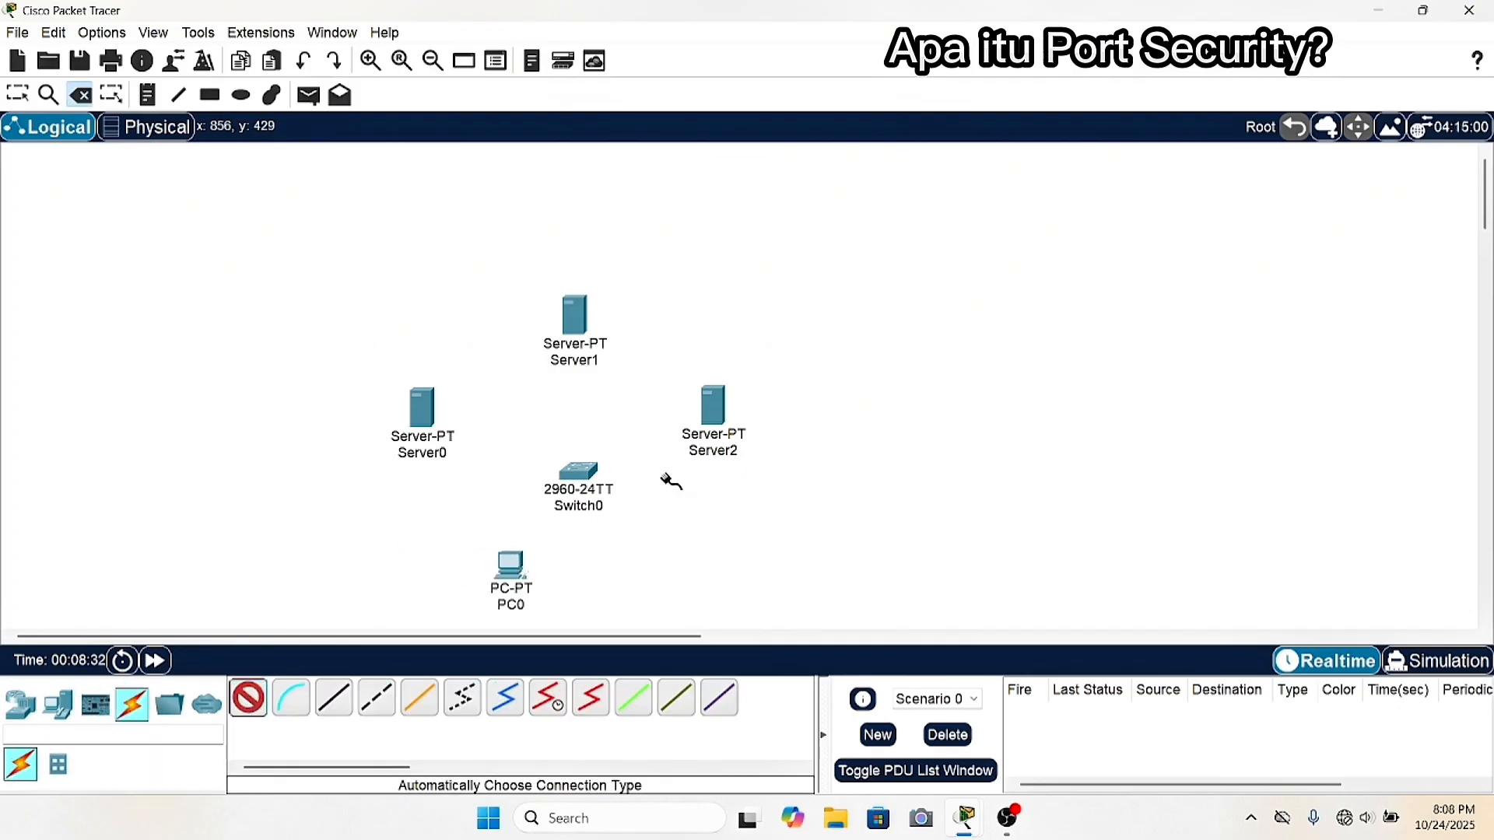
left_click(589, 472)
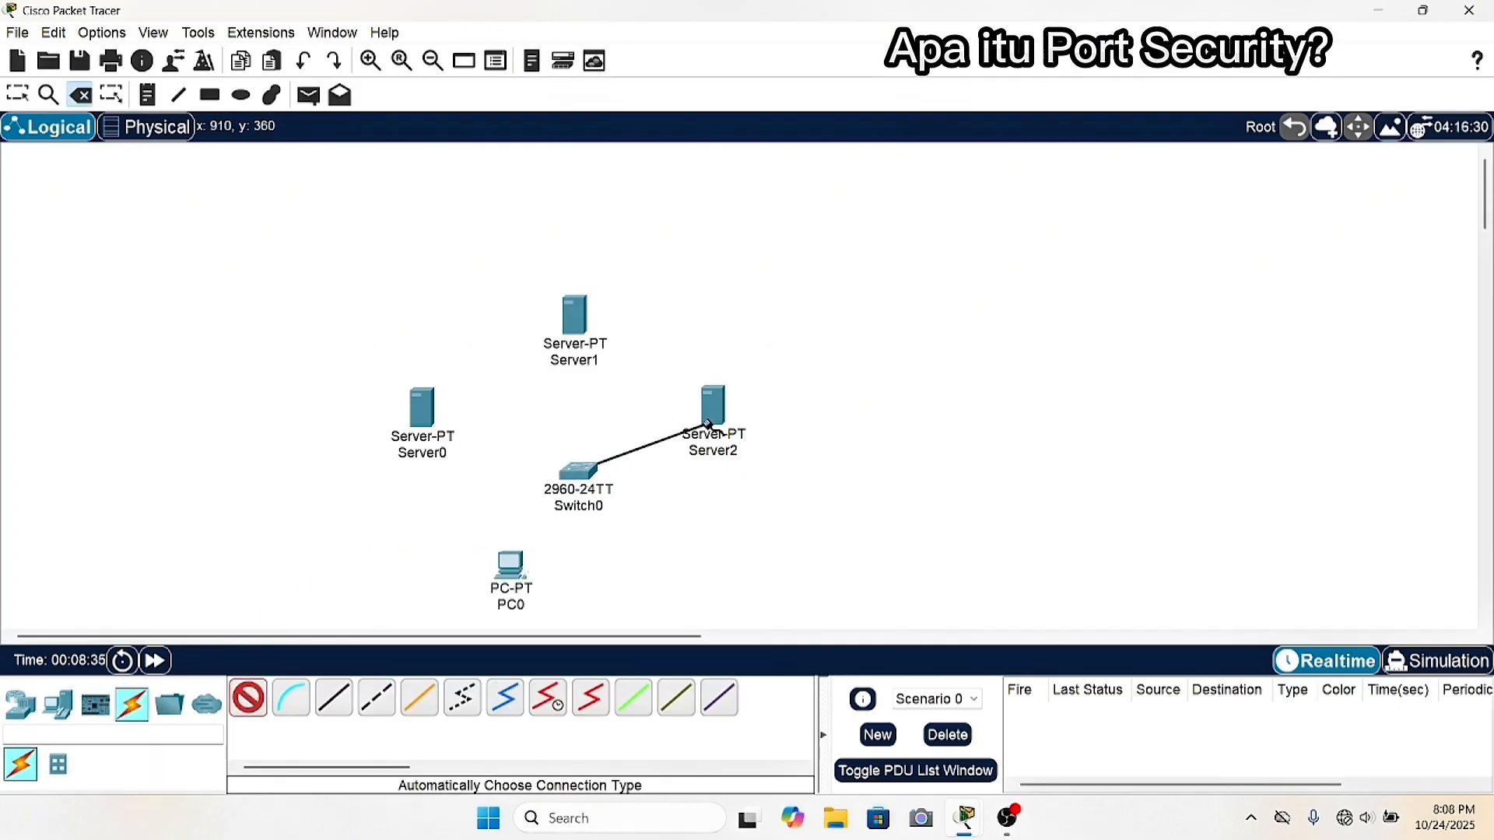
left_click(705, 402)
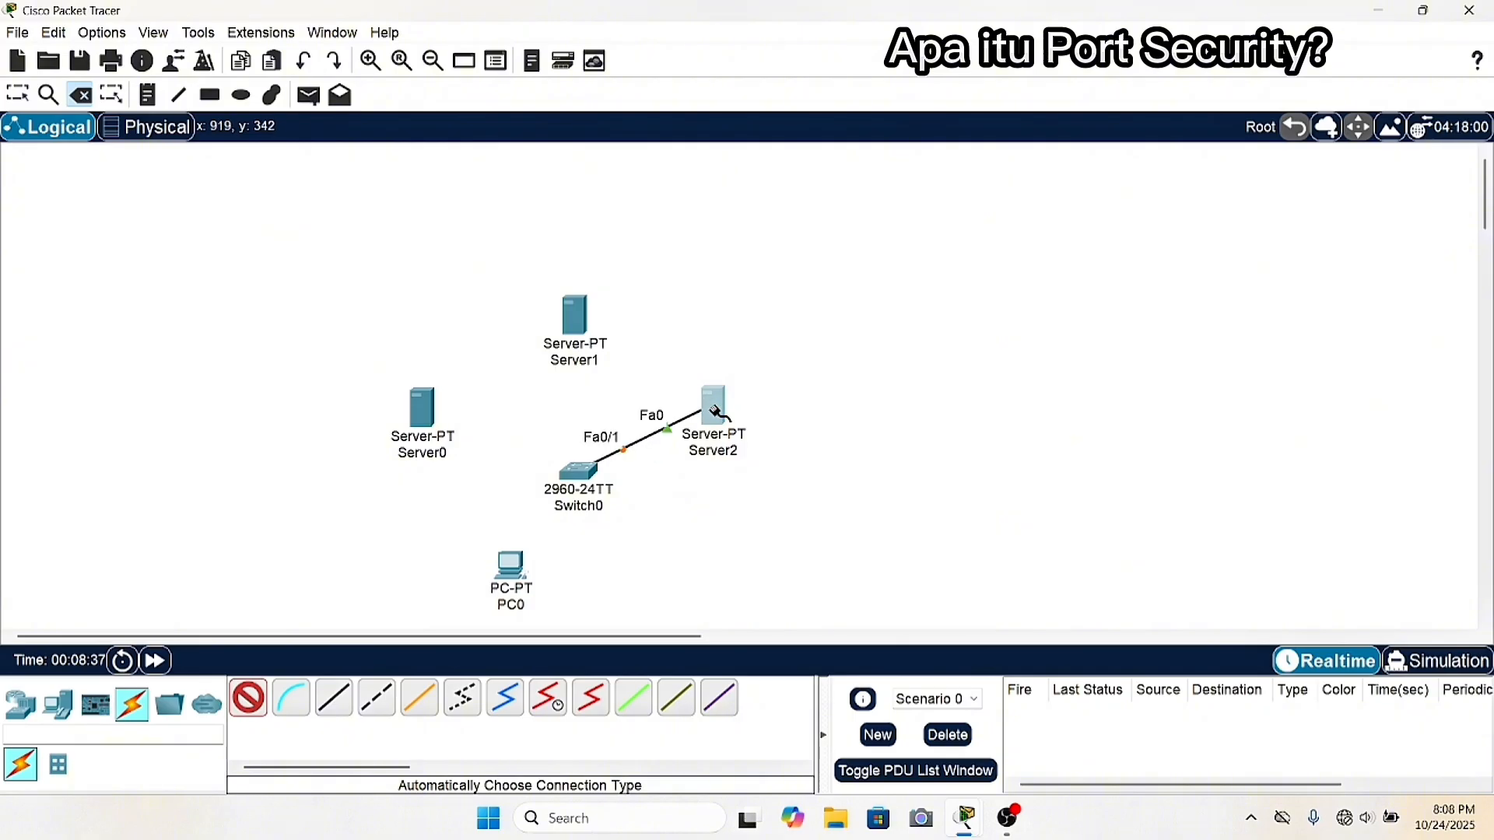
left_click(582, 465)
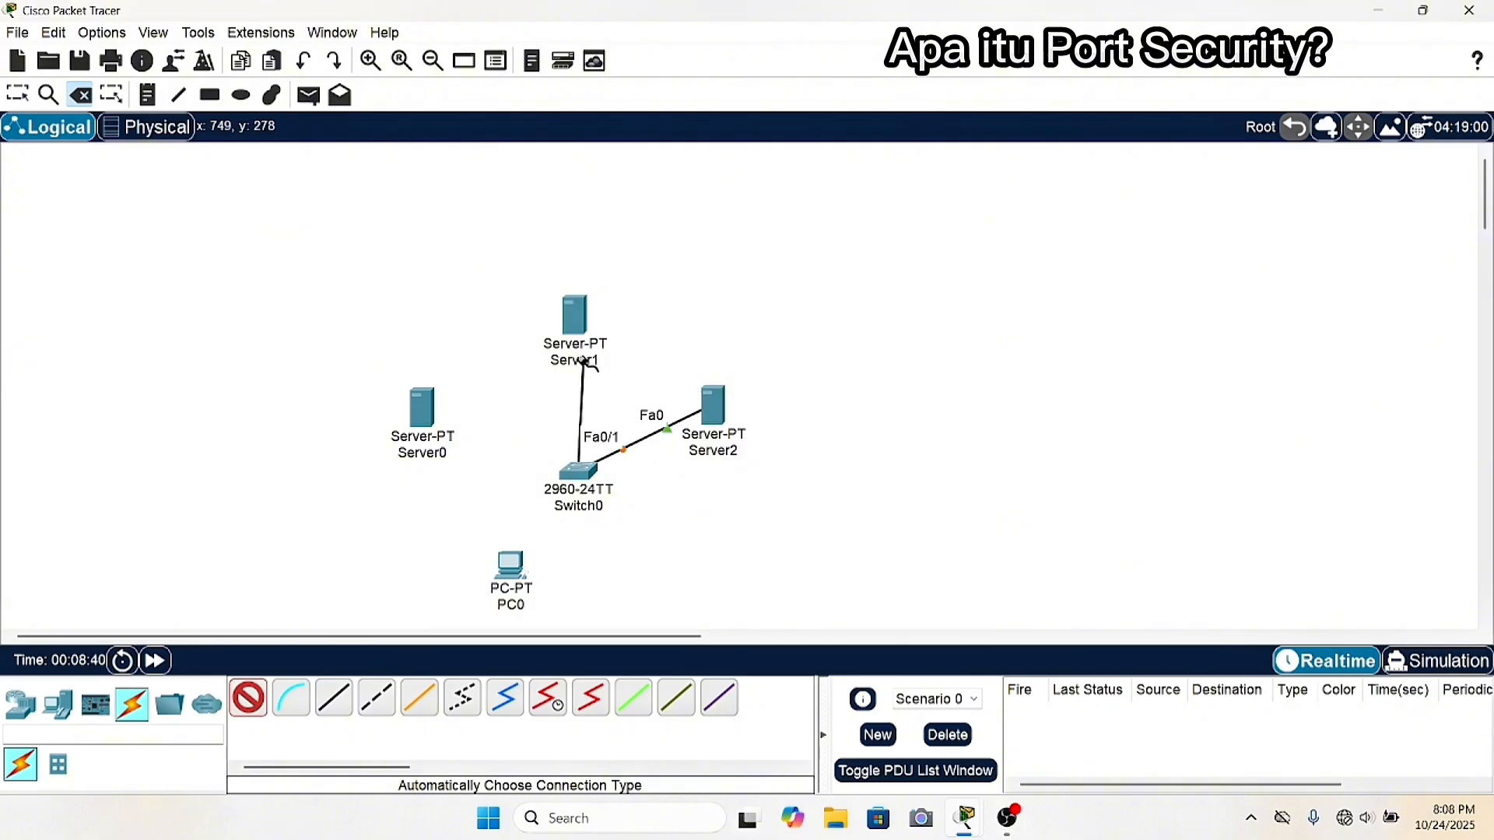
left_click(576, 328)
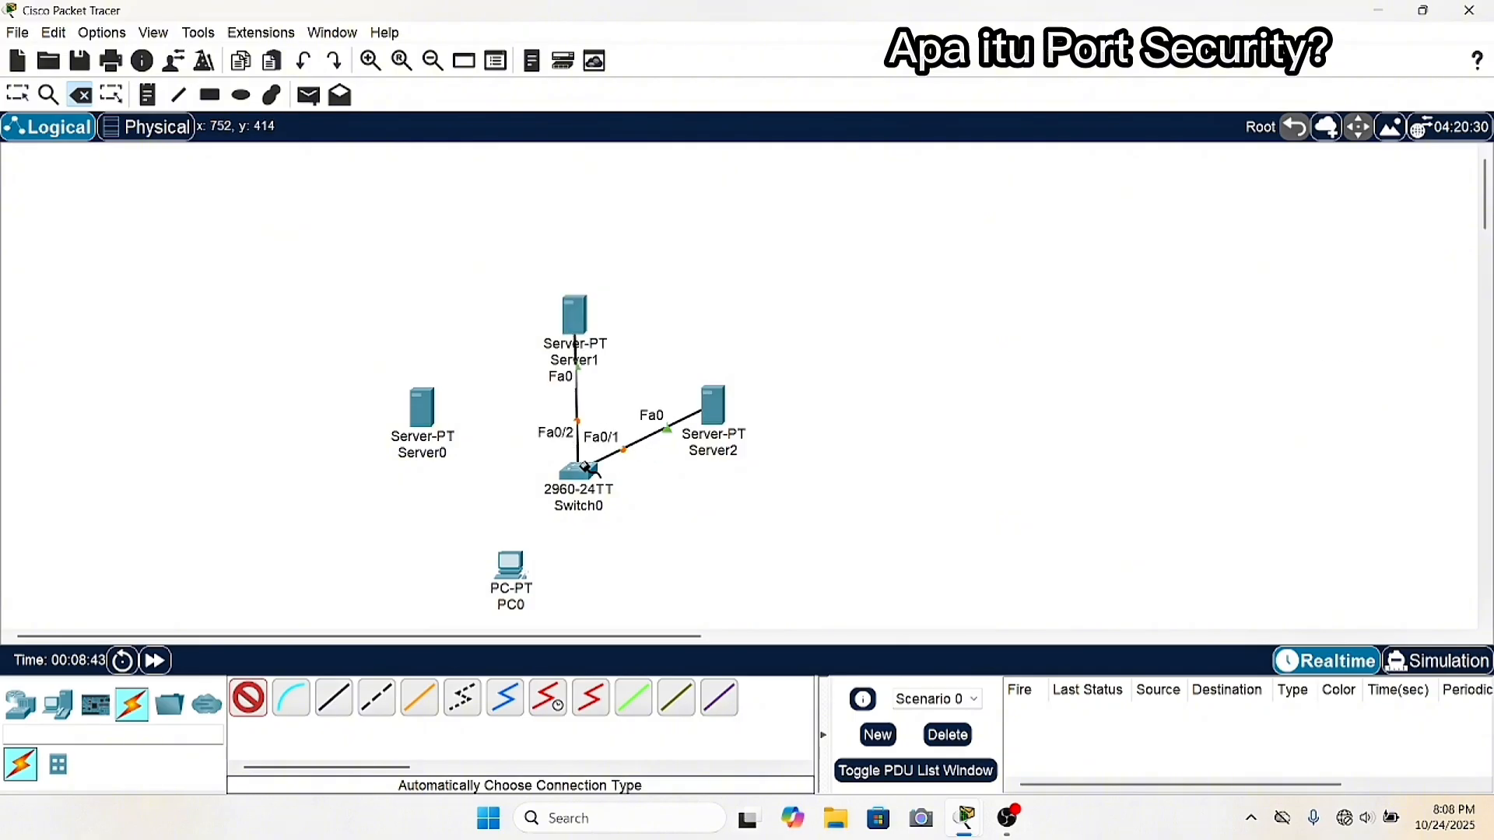
left_click(577, 469)
left_click(428, 427)
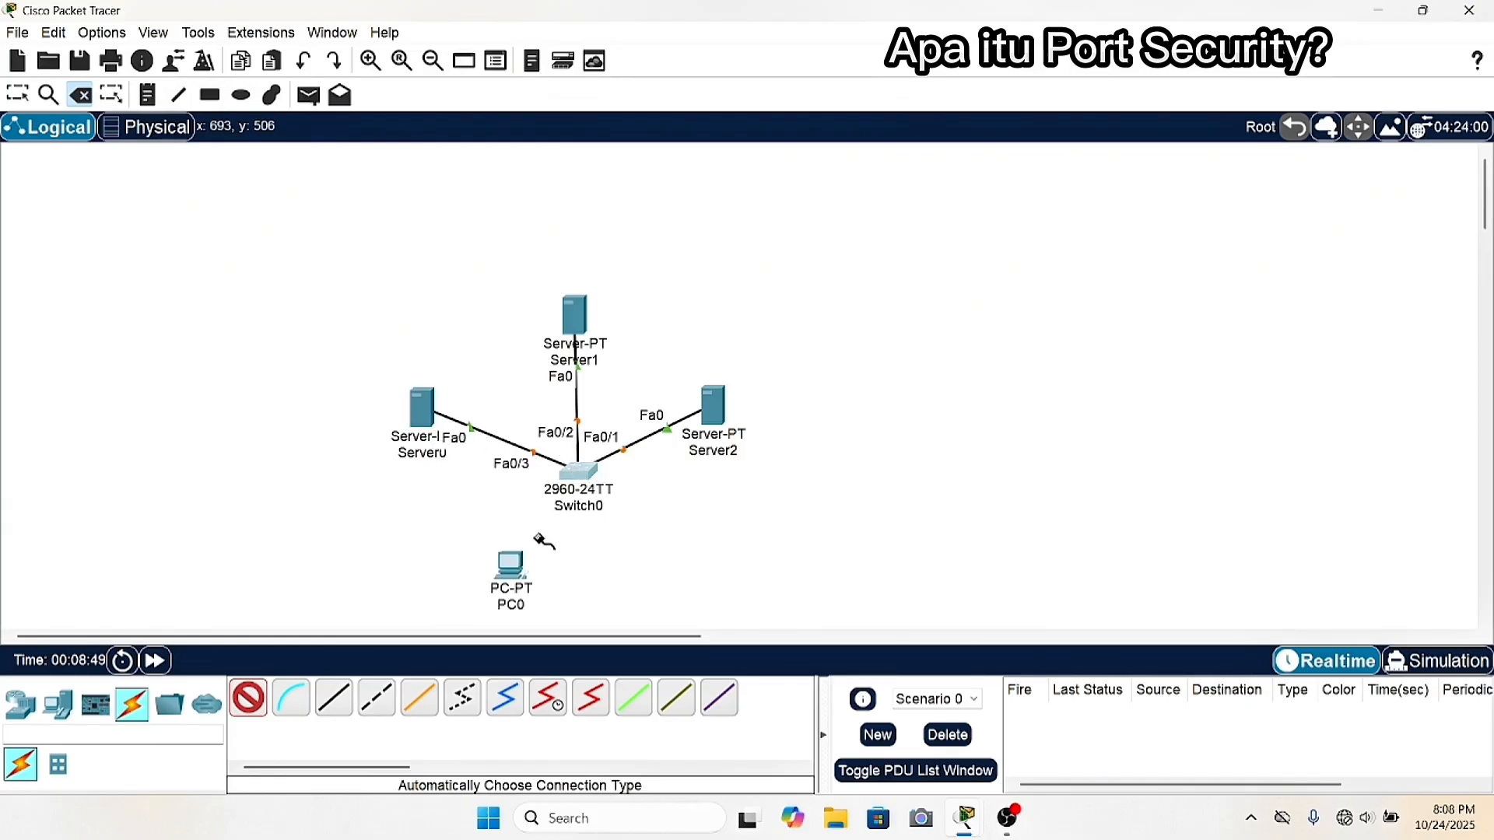
left_click(578, 471)
left_click(511, 564)
left_click(529, 576)
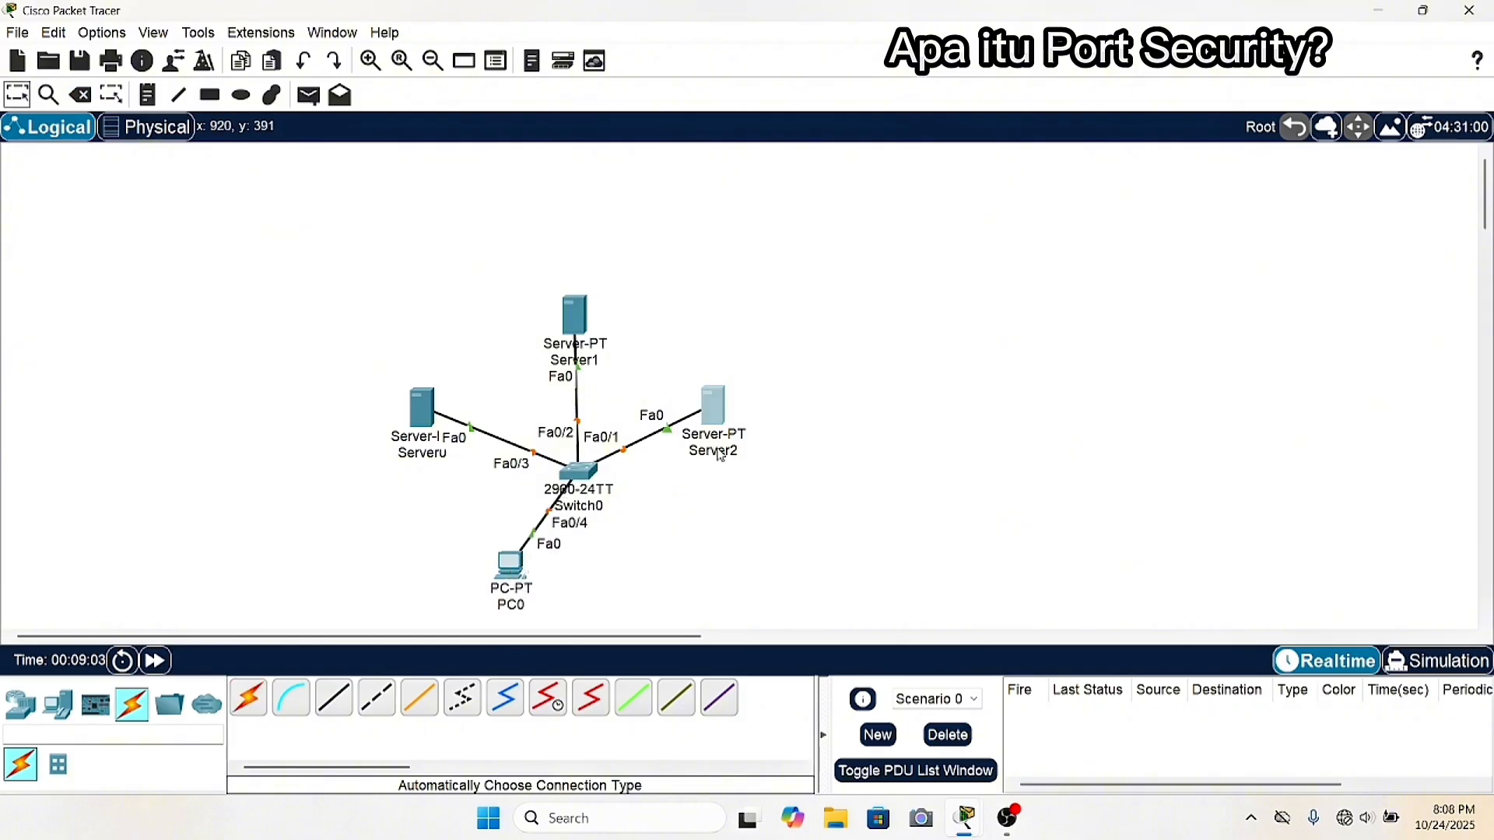
Rename the right server as Server3, the middle one as Server2 and the left one as Server1.
left_click(721, 452)
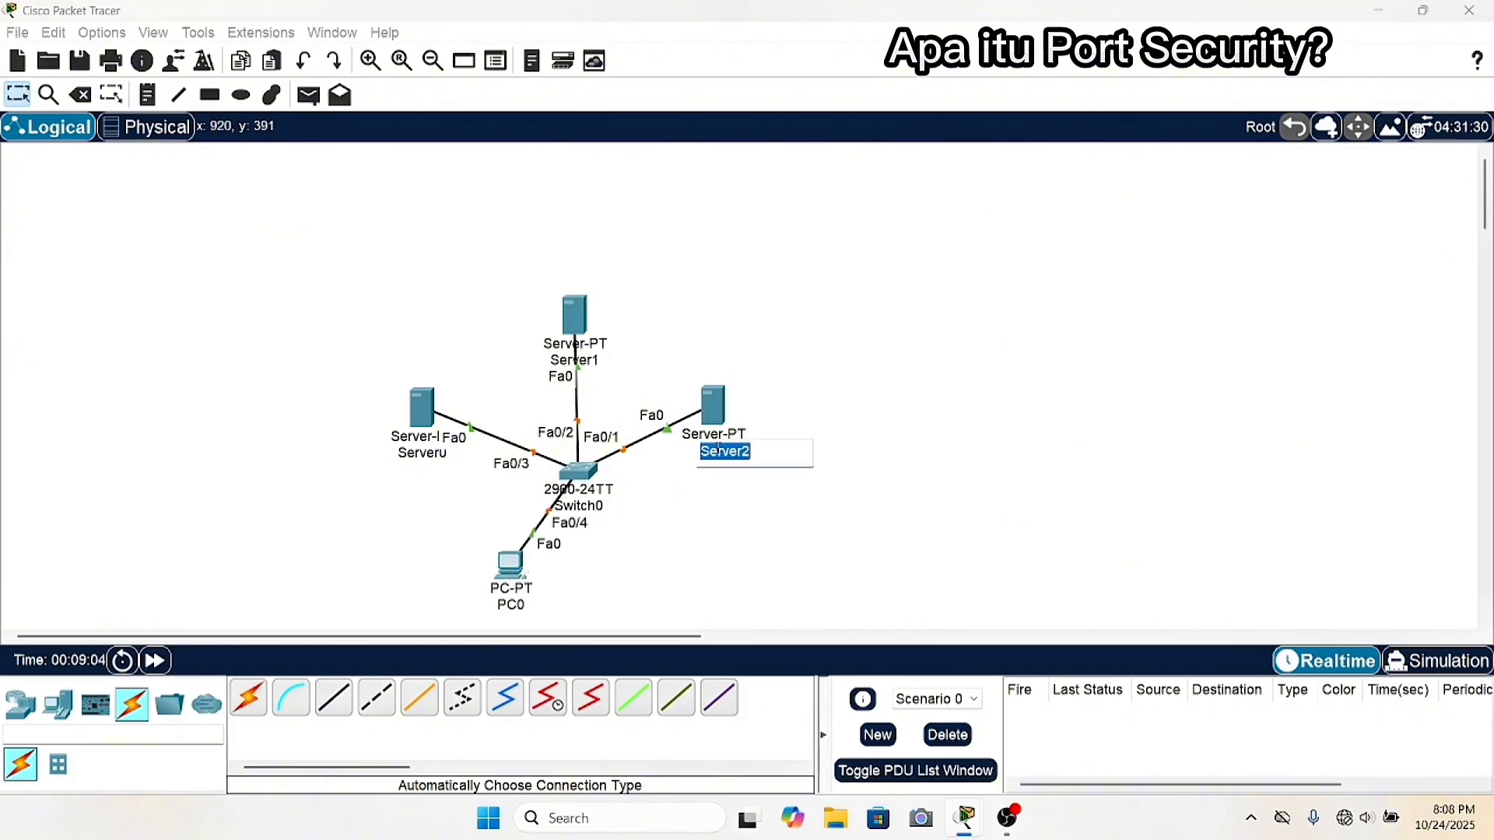
left_click(774, 458)
key("BackSpace")
left_click(579, 360)
left_click(636, 362)
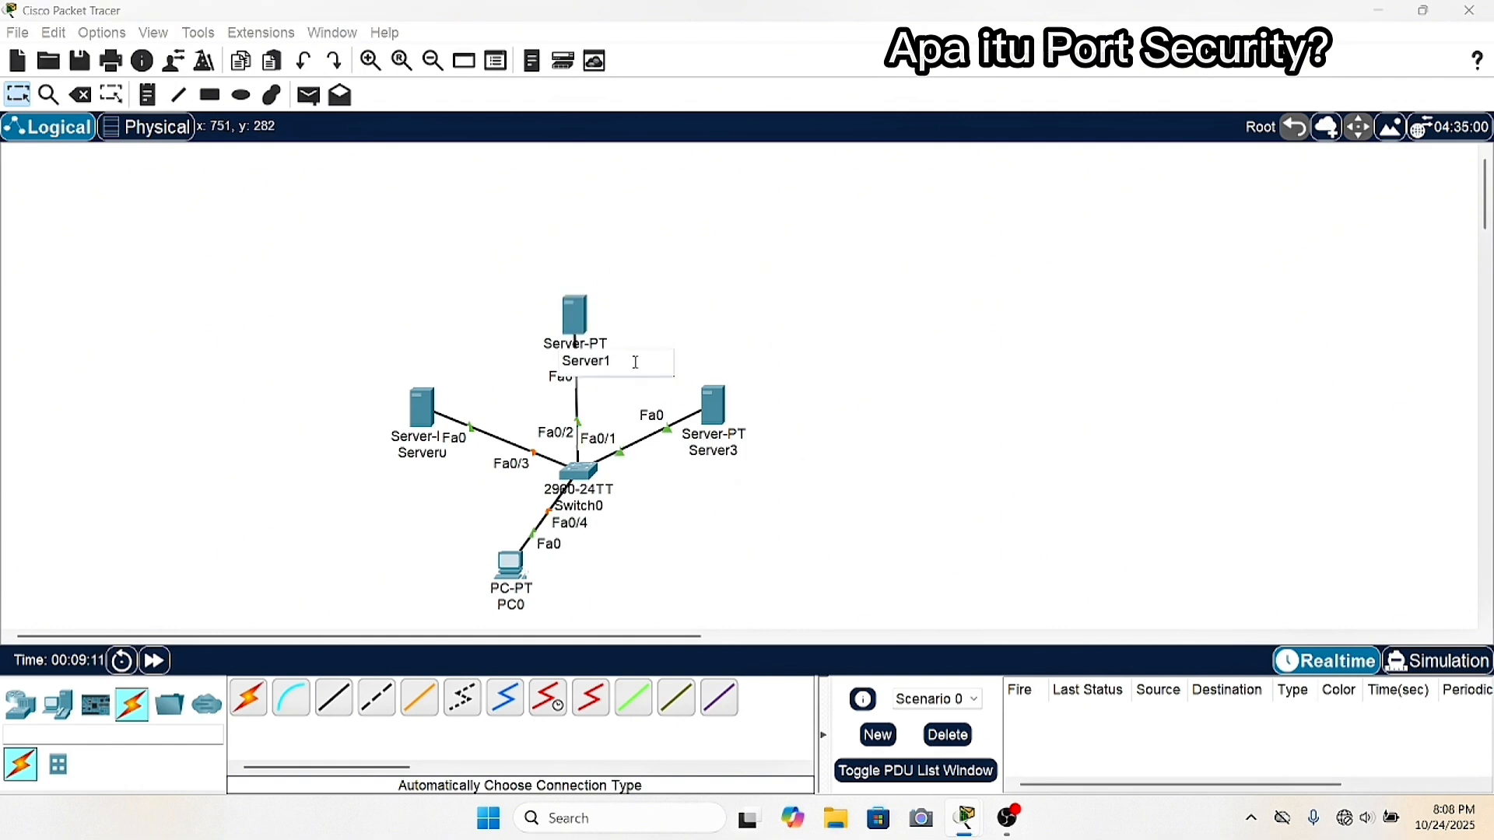
key("BackSpace")
type("2")
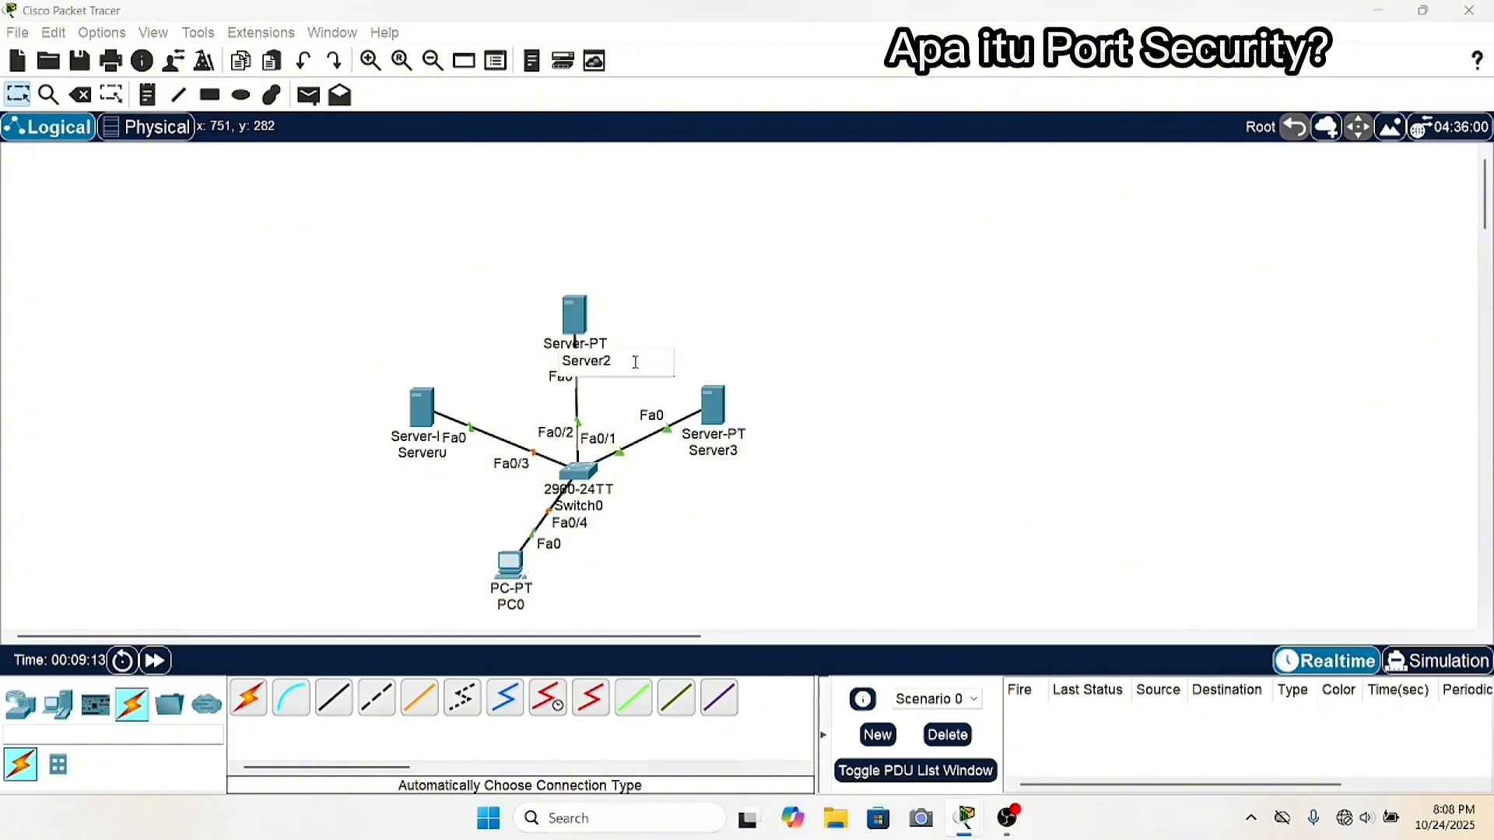
left_click(425, 456)
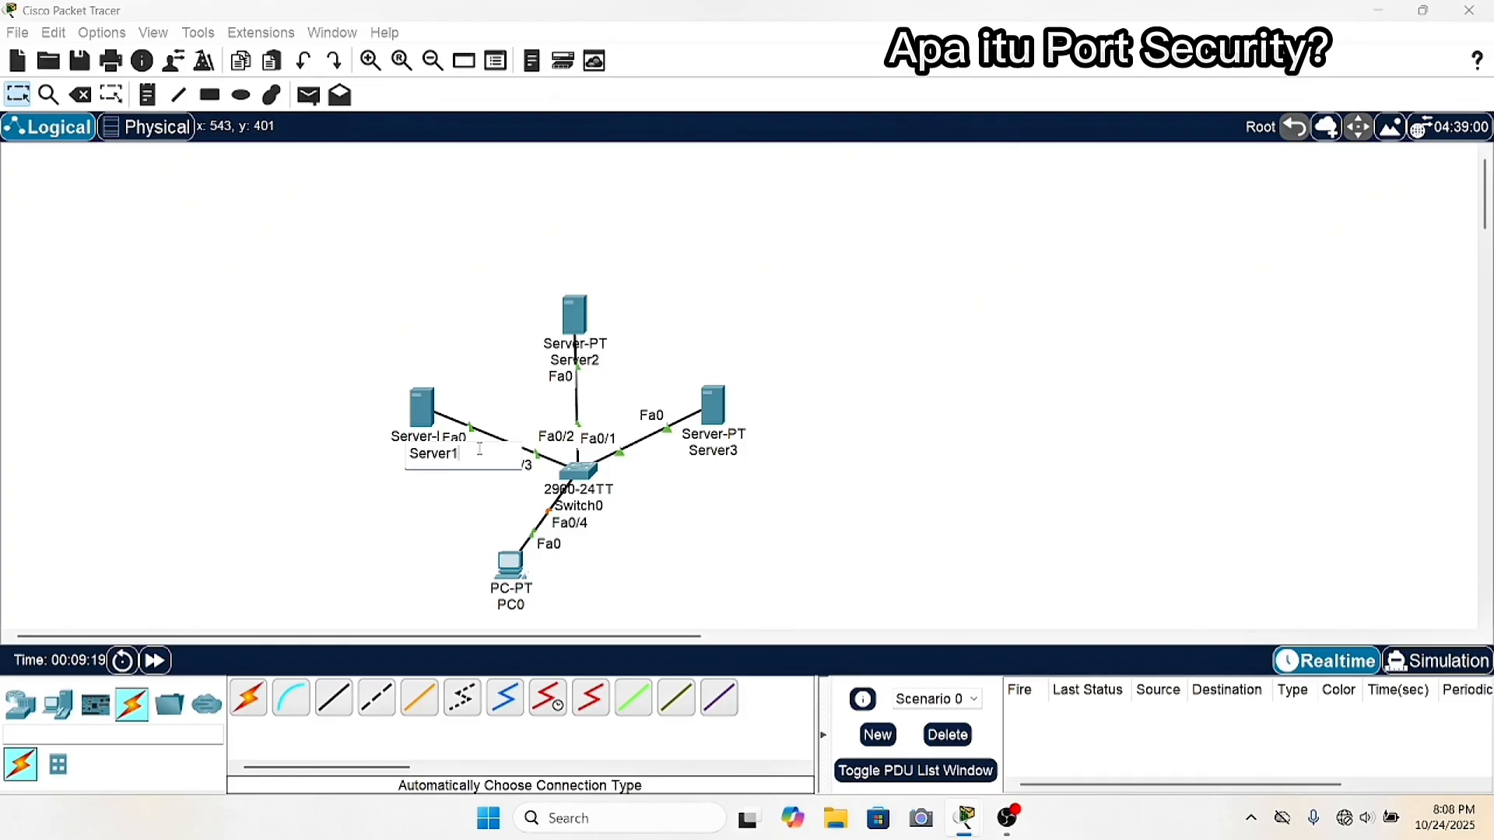
type("1")
left_click(650, 520)
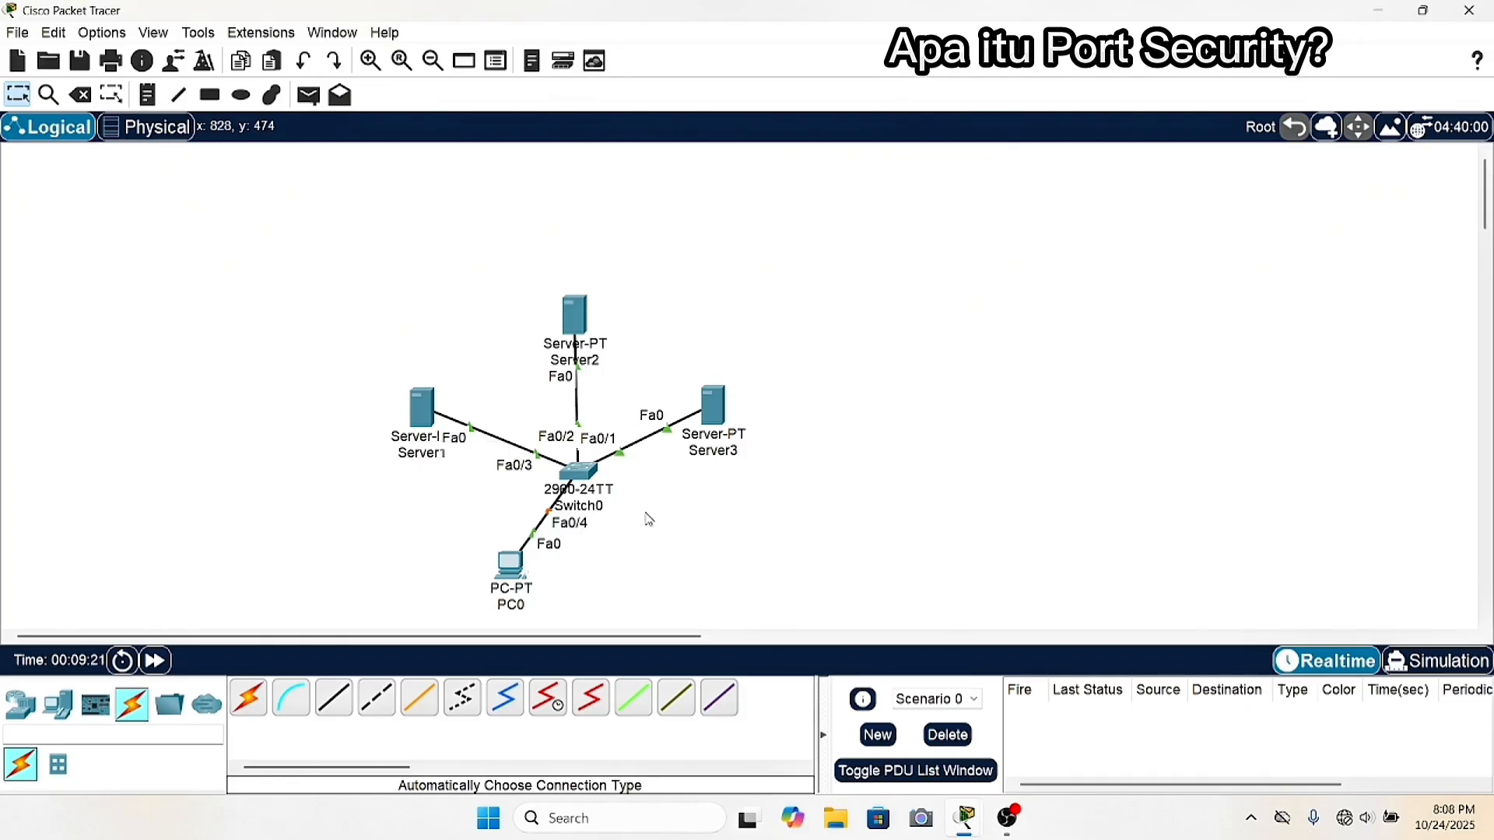
Rename the PC connected to the switch as Client.
left_click(512, 603)
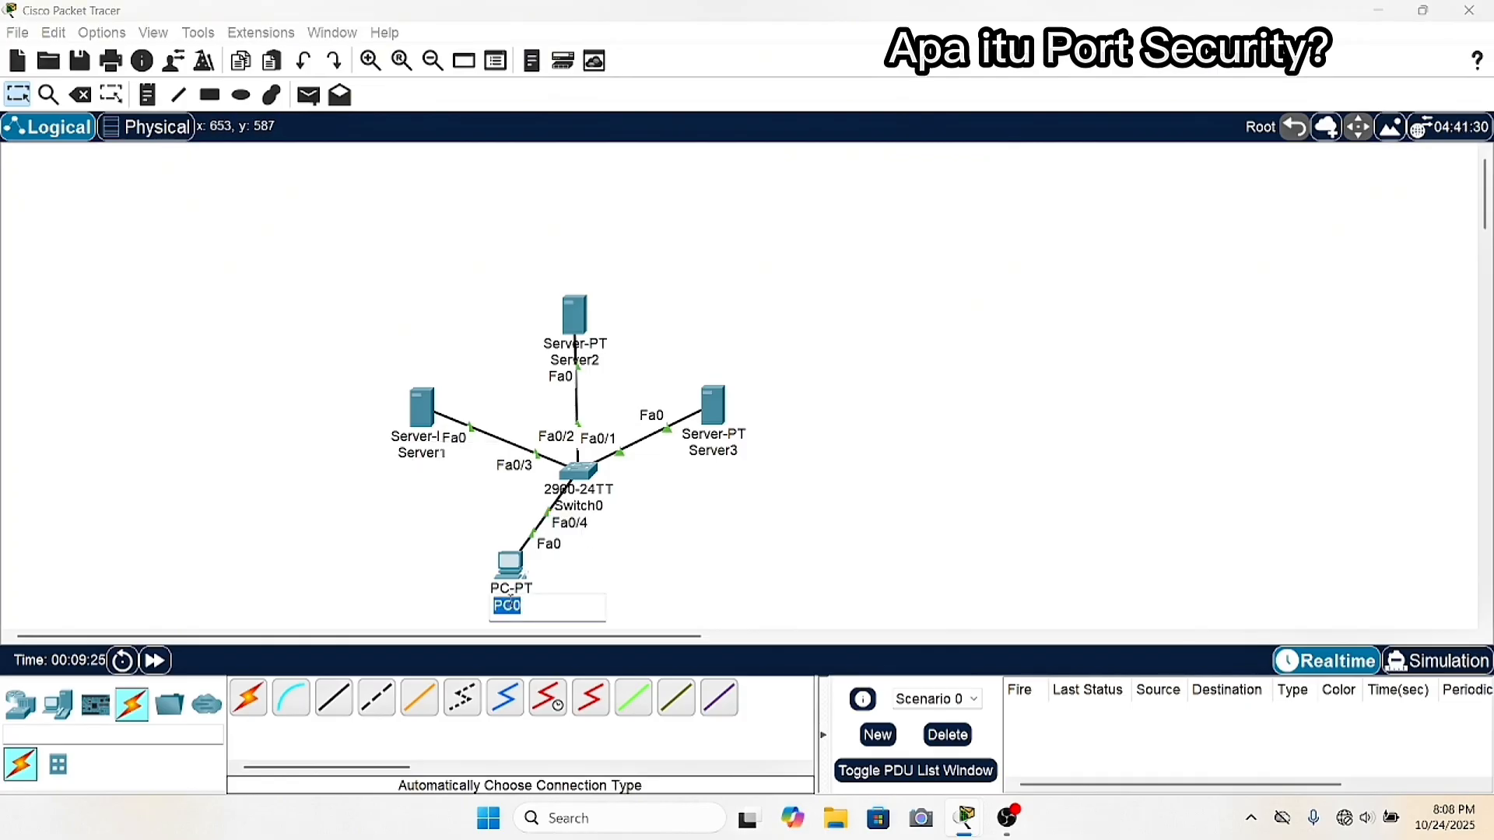
key("BackSpace")
type("Client")
left_click(627, 573)
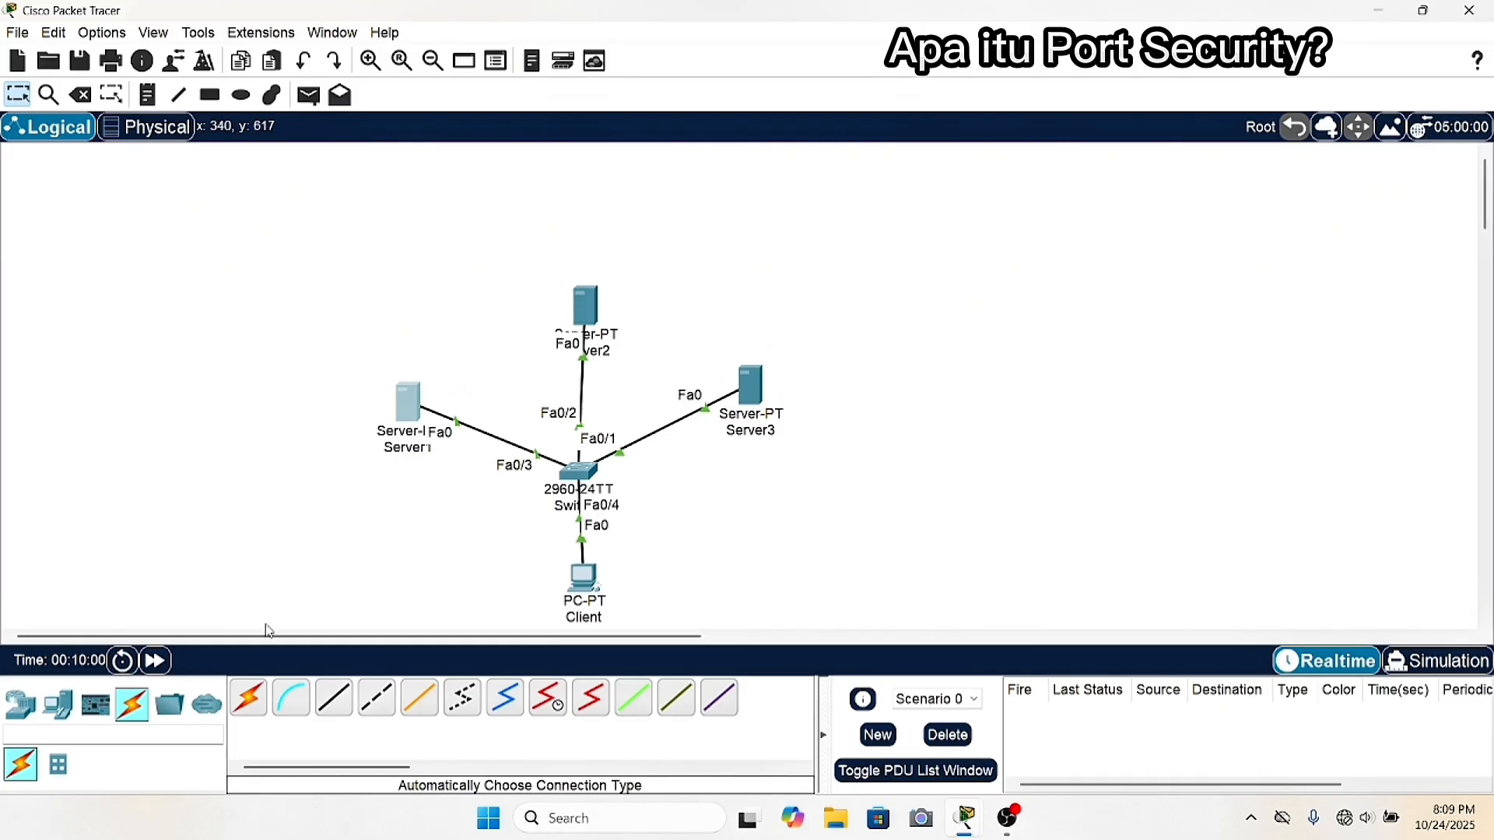
Add a second PC between Server2 and Server3 and name it Hacker.
left_click(57, 706)
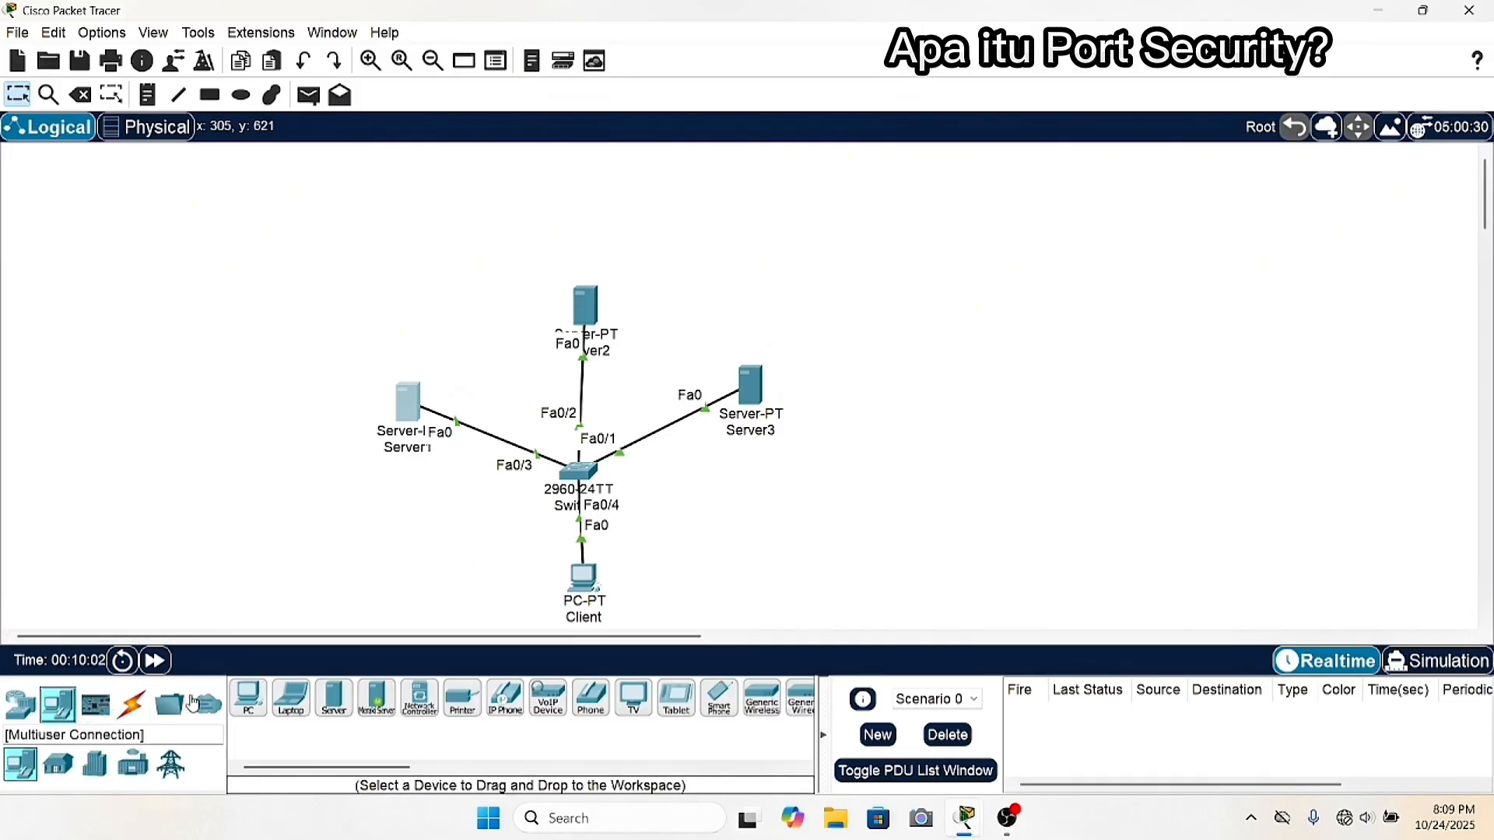
left_click(246, 706)
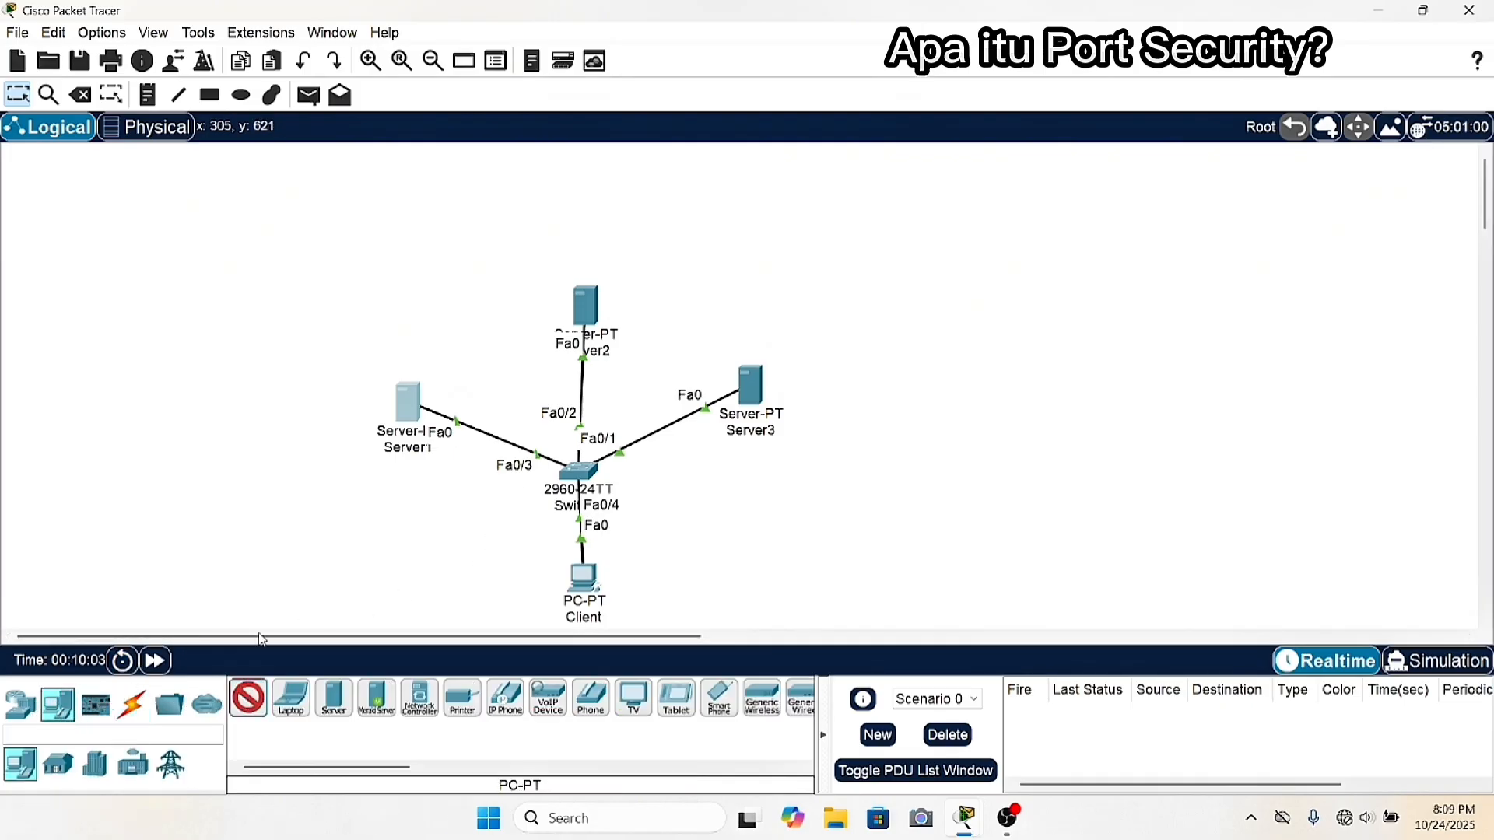
left_click(687, 310)
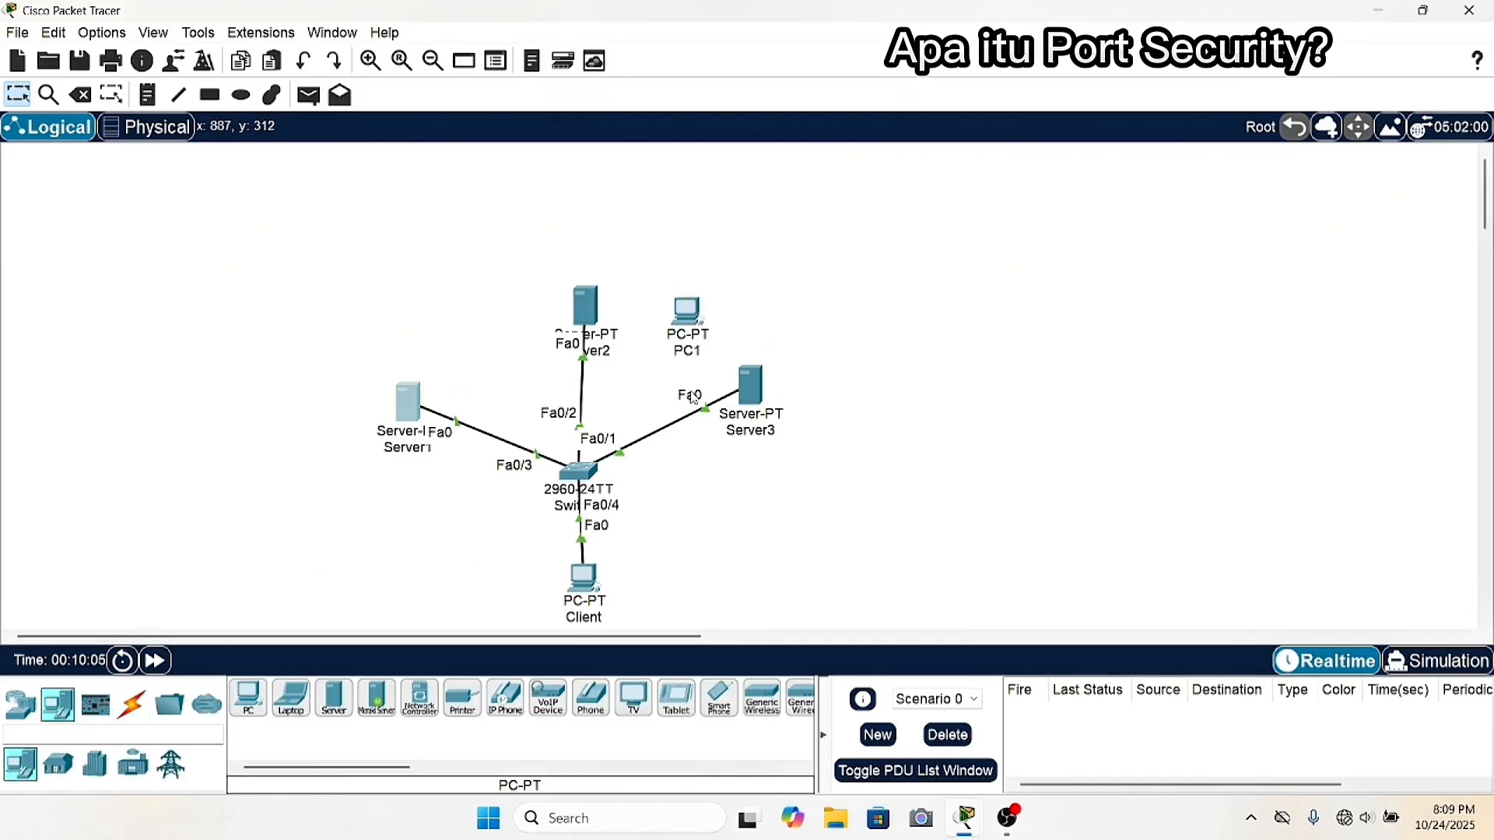
left_click(683, 351)
key("BackSpace")
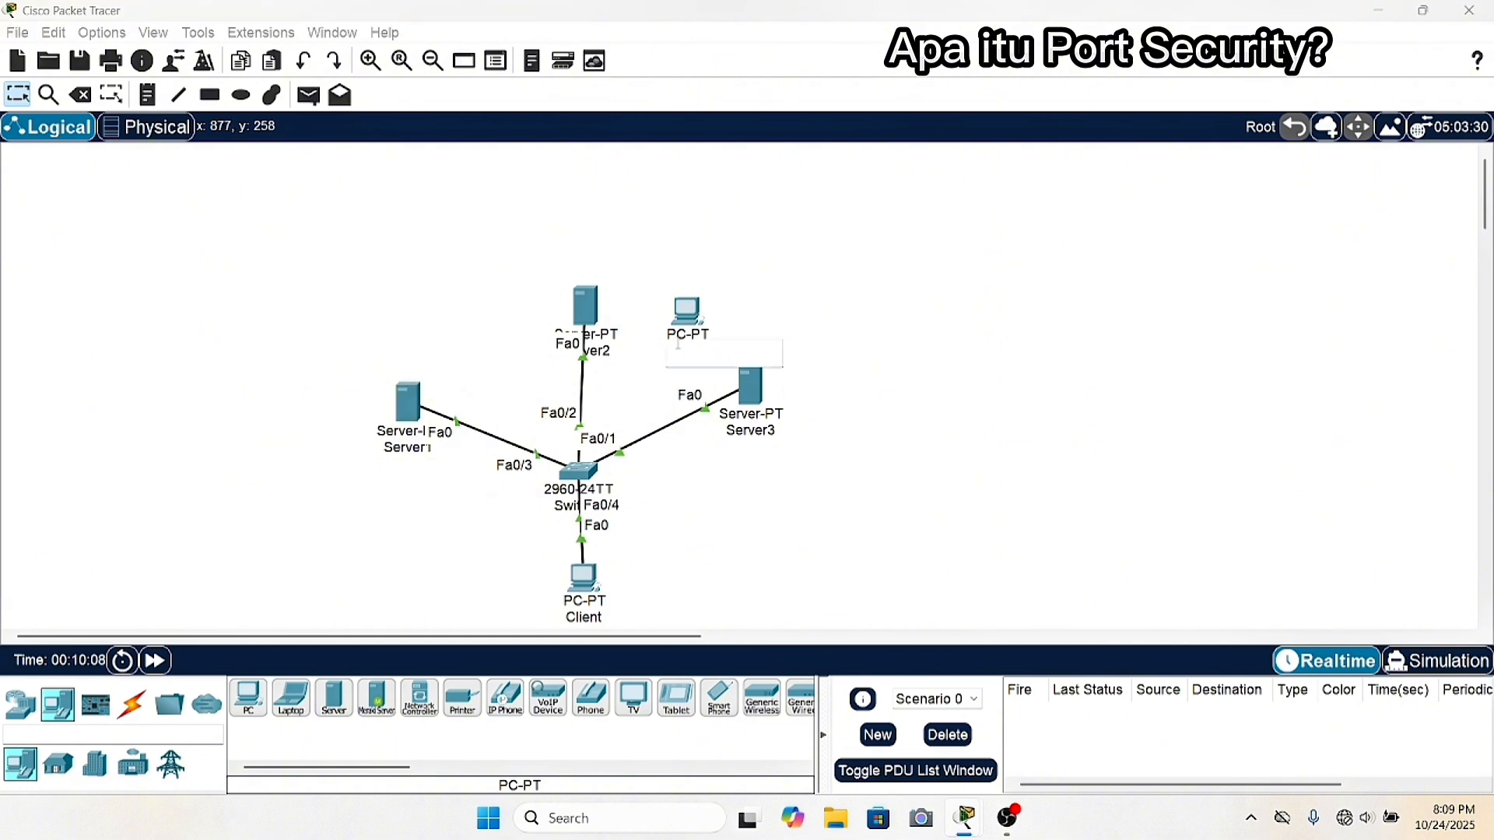
type("Hacker")
left_click(792, 495)
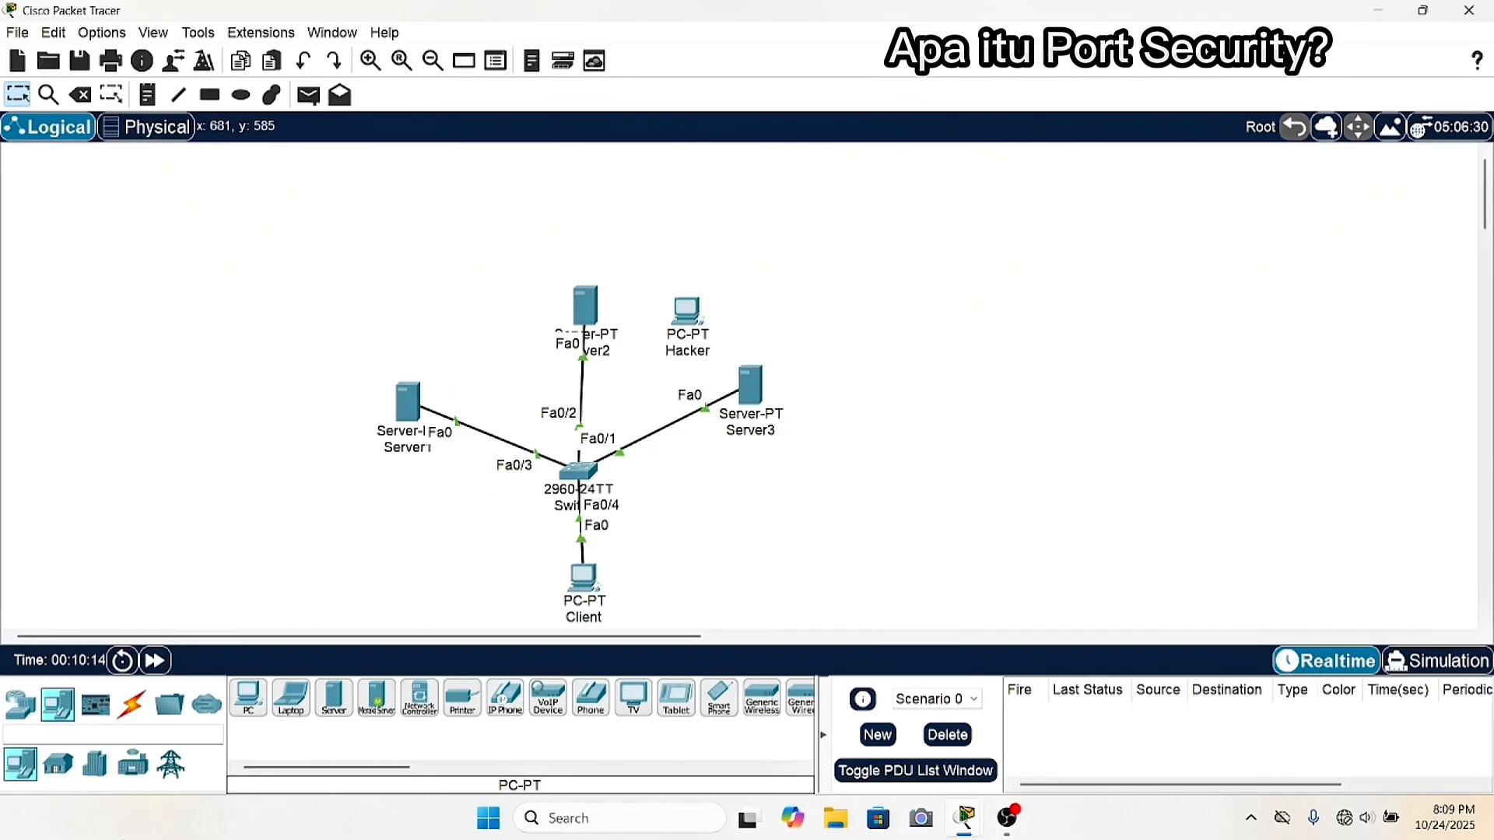
Delete the cable between Server3 and the switch, and cable the switch's Fa0/1 port to the Hacker PC's FastEthernet0.
left_click(702, 410)
key("Delete")
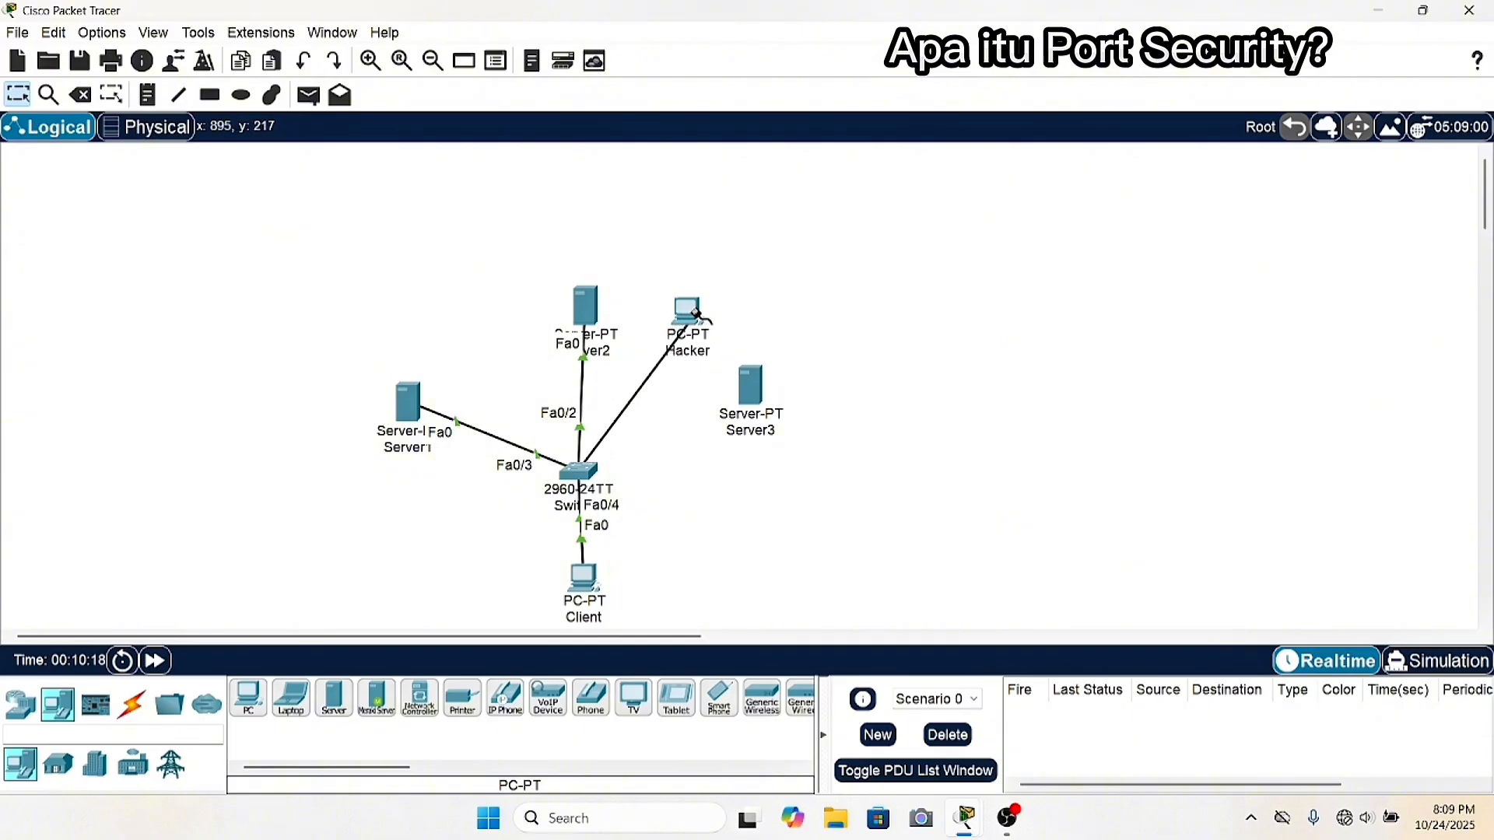
left_click(695, 314)
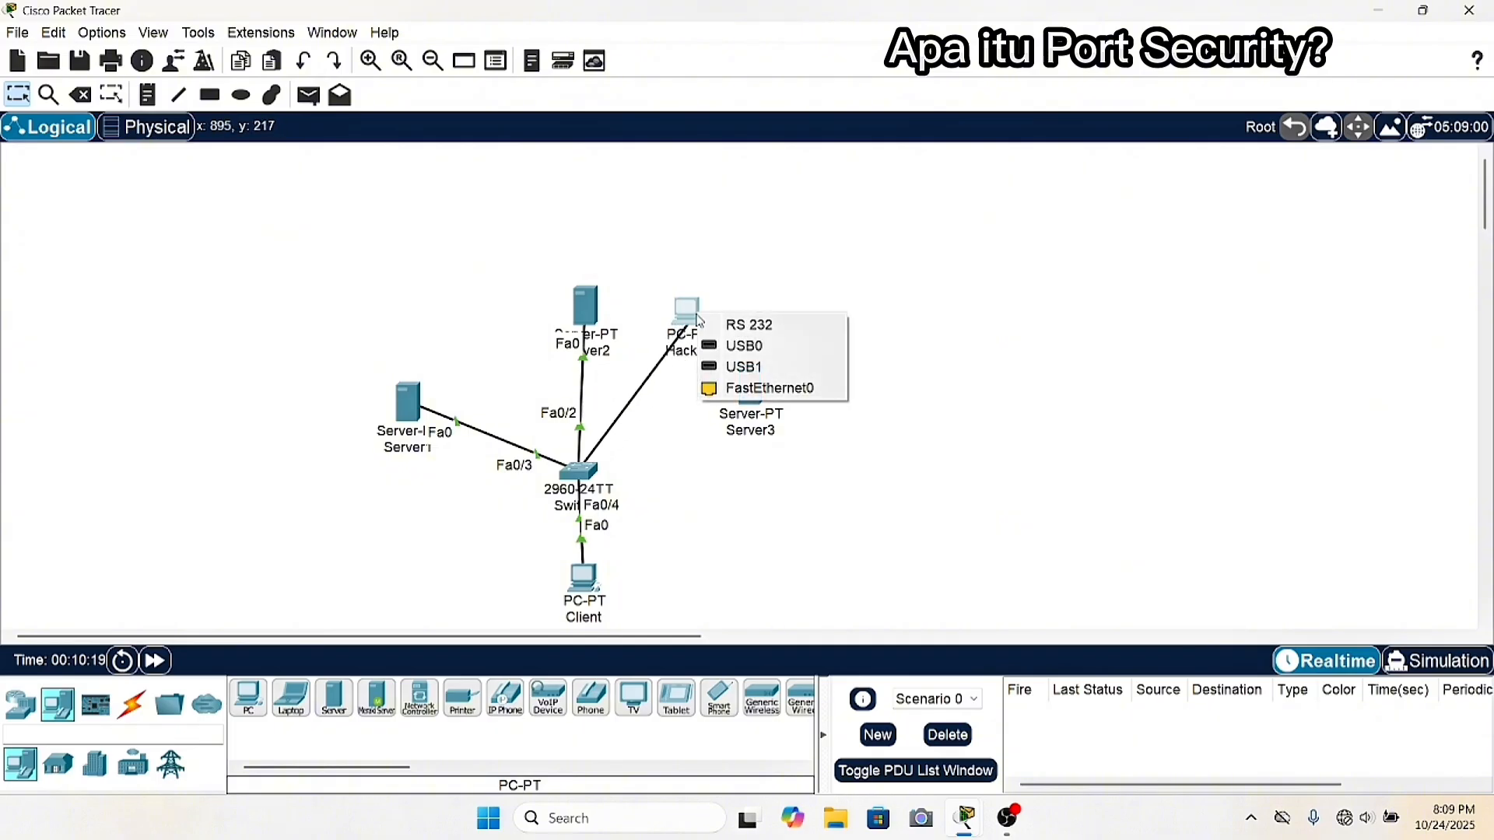
left_click(749, 387)
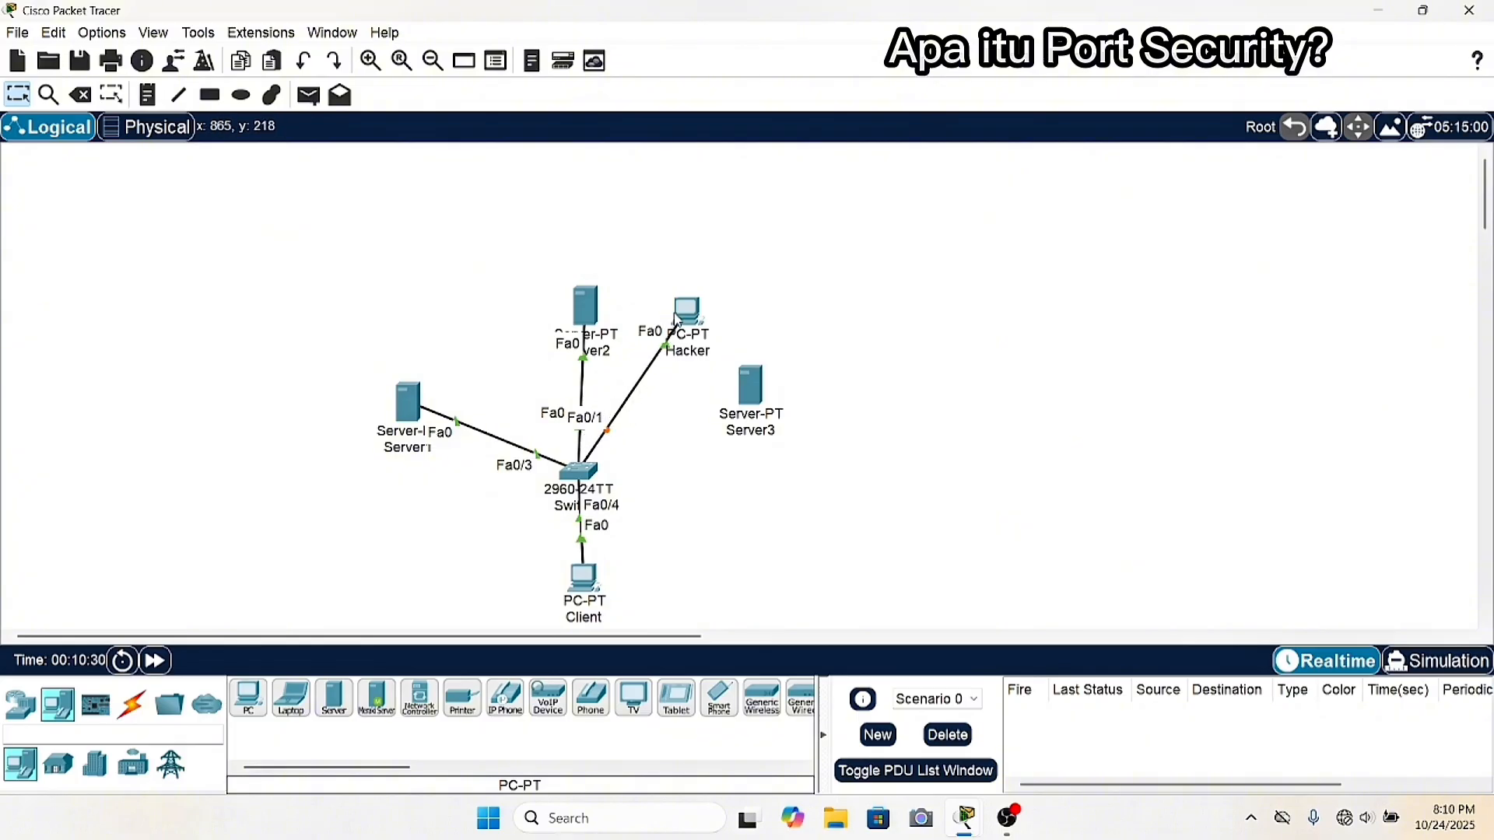
mouse_move(690, 310)
left_mouse_down()
mouse_move(727, 312)
mouse_move(696, 319)
left_mouse_up()
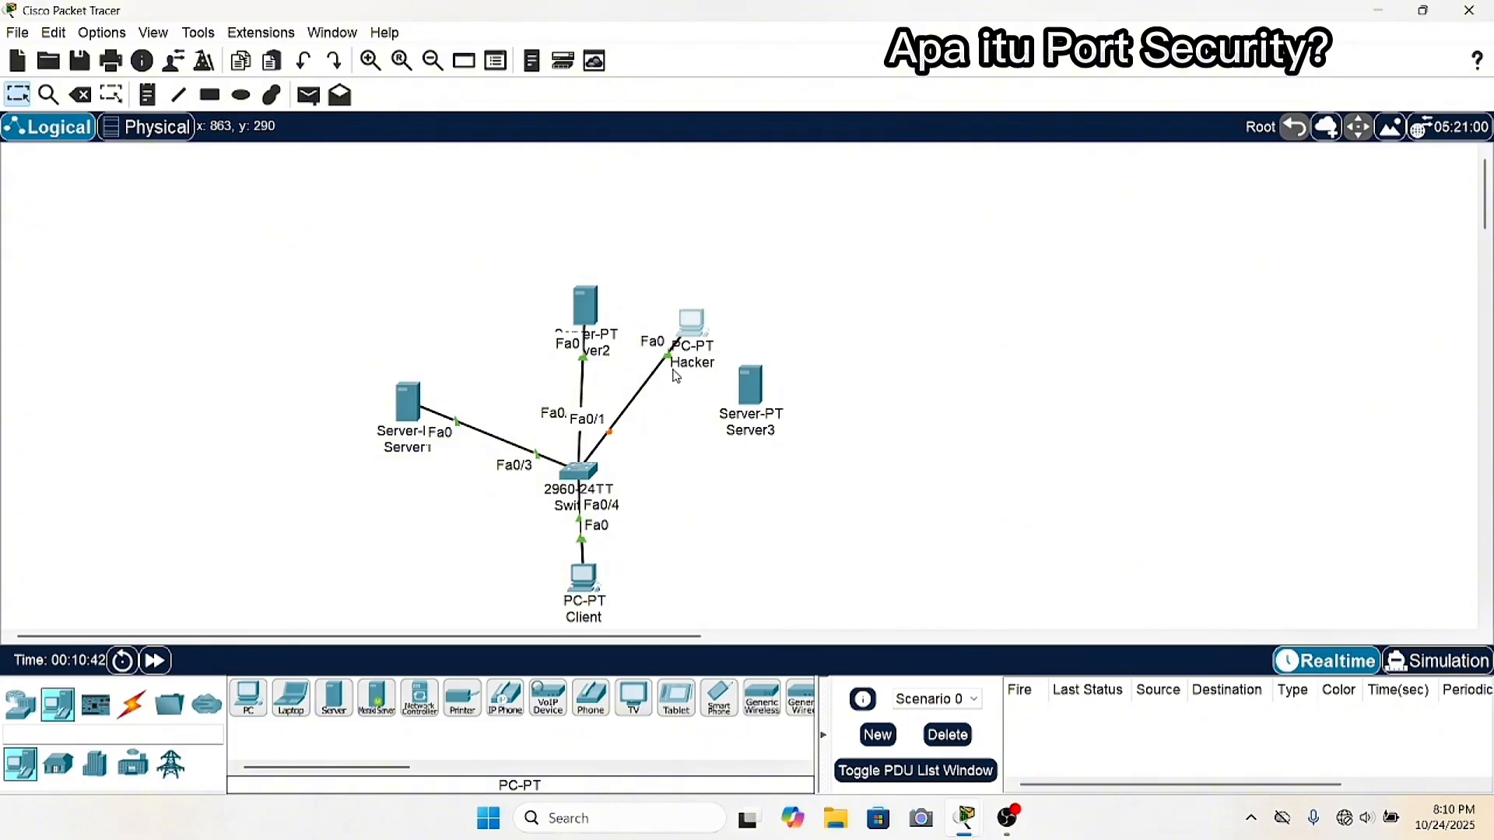
left_click_drag(667, 293, 724, 368)
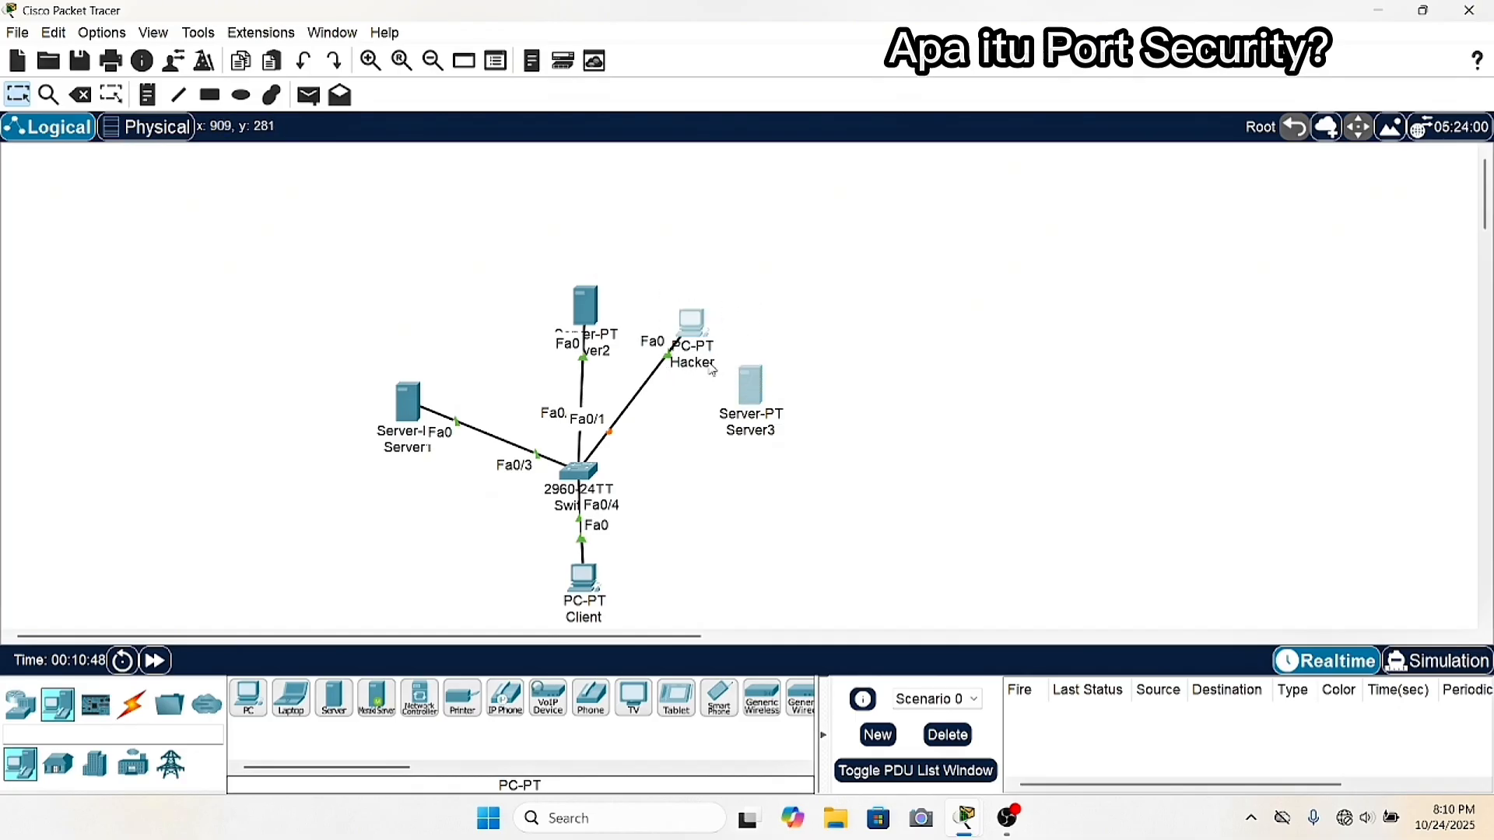
mouse_move(715, 365)
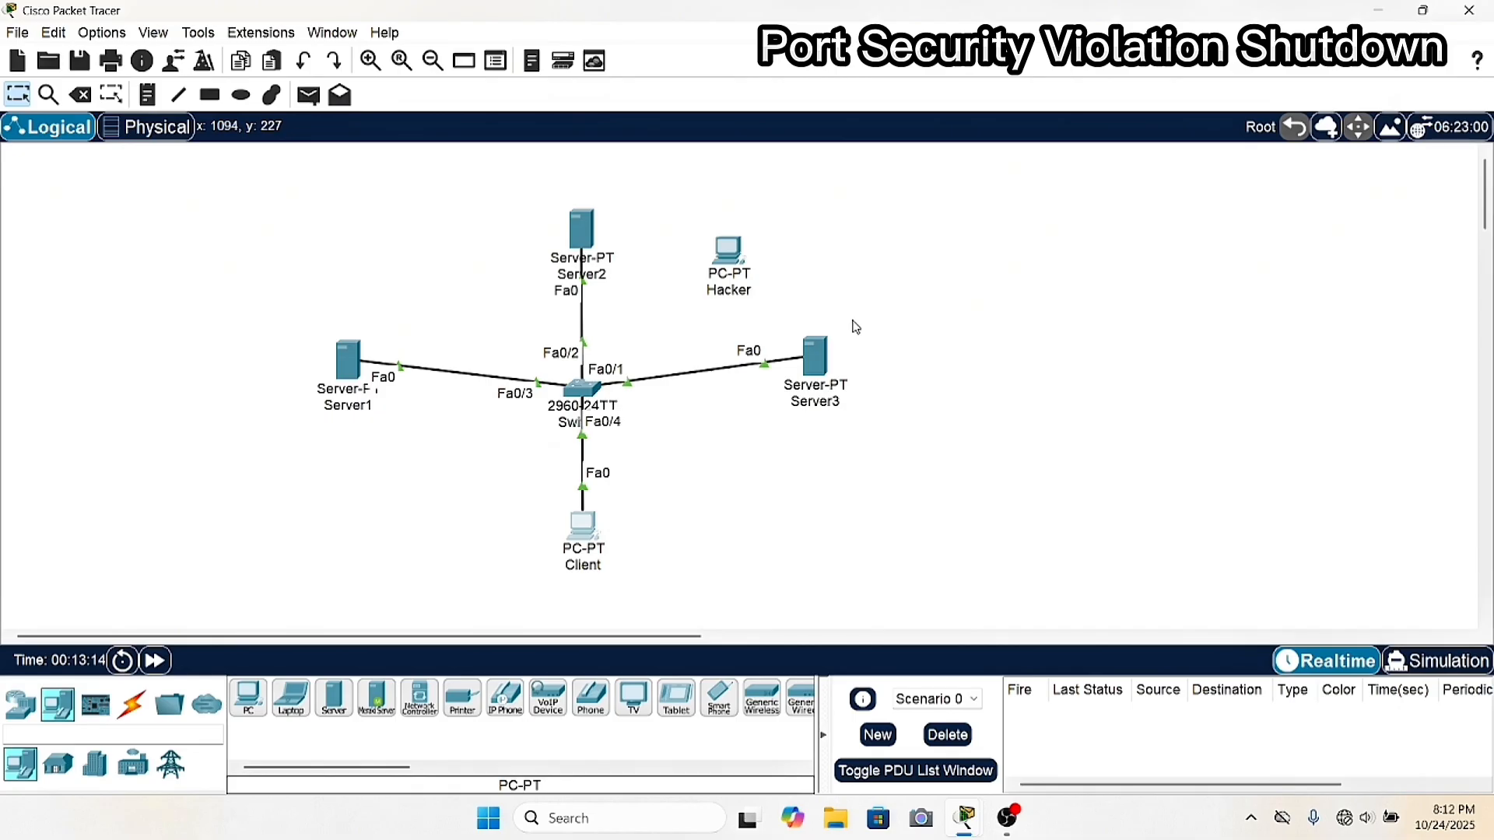
Assign Server1 the static IPv4 address 192.168.50.1 with subnet mask 255.255.255.0.
left_click(354, 349)
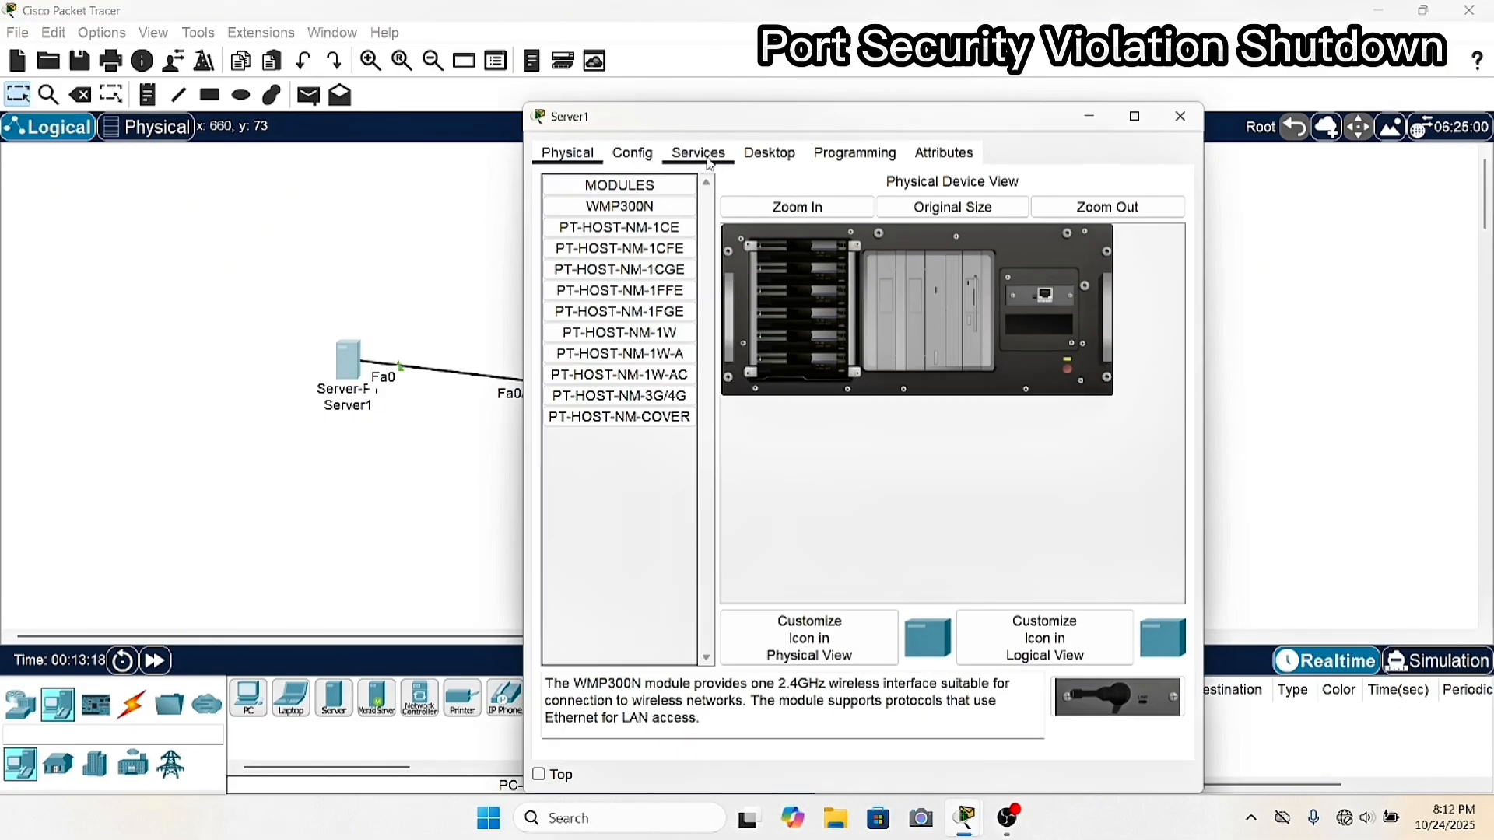
left_click(770, 155)
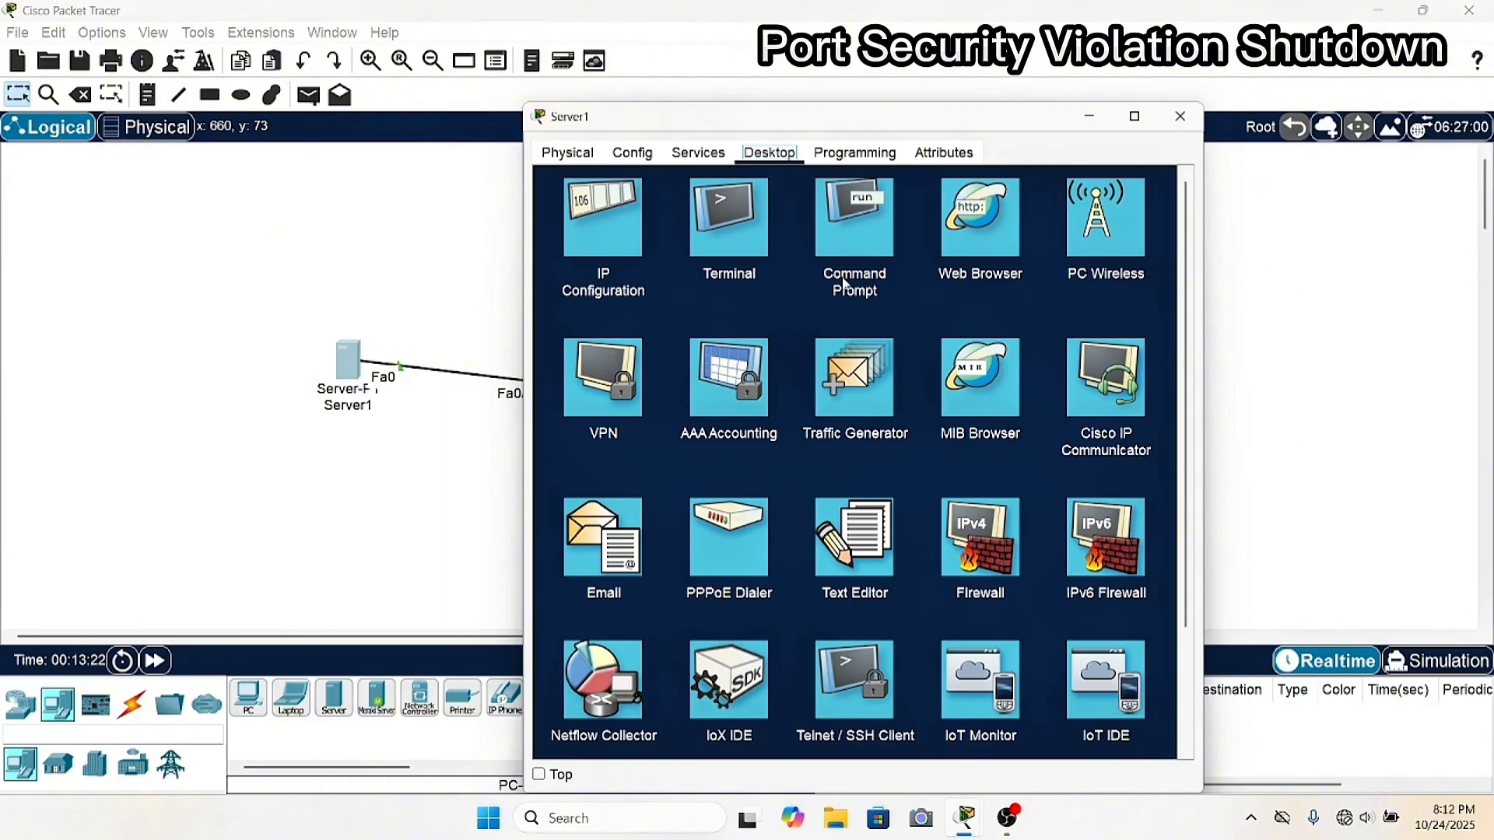
left_click(638, 235)
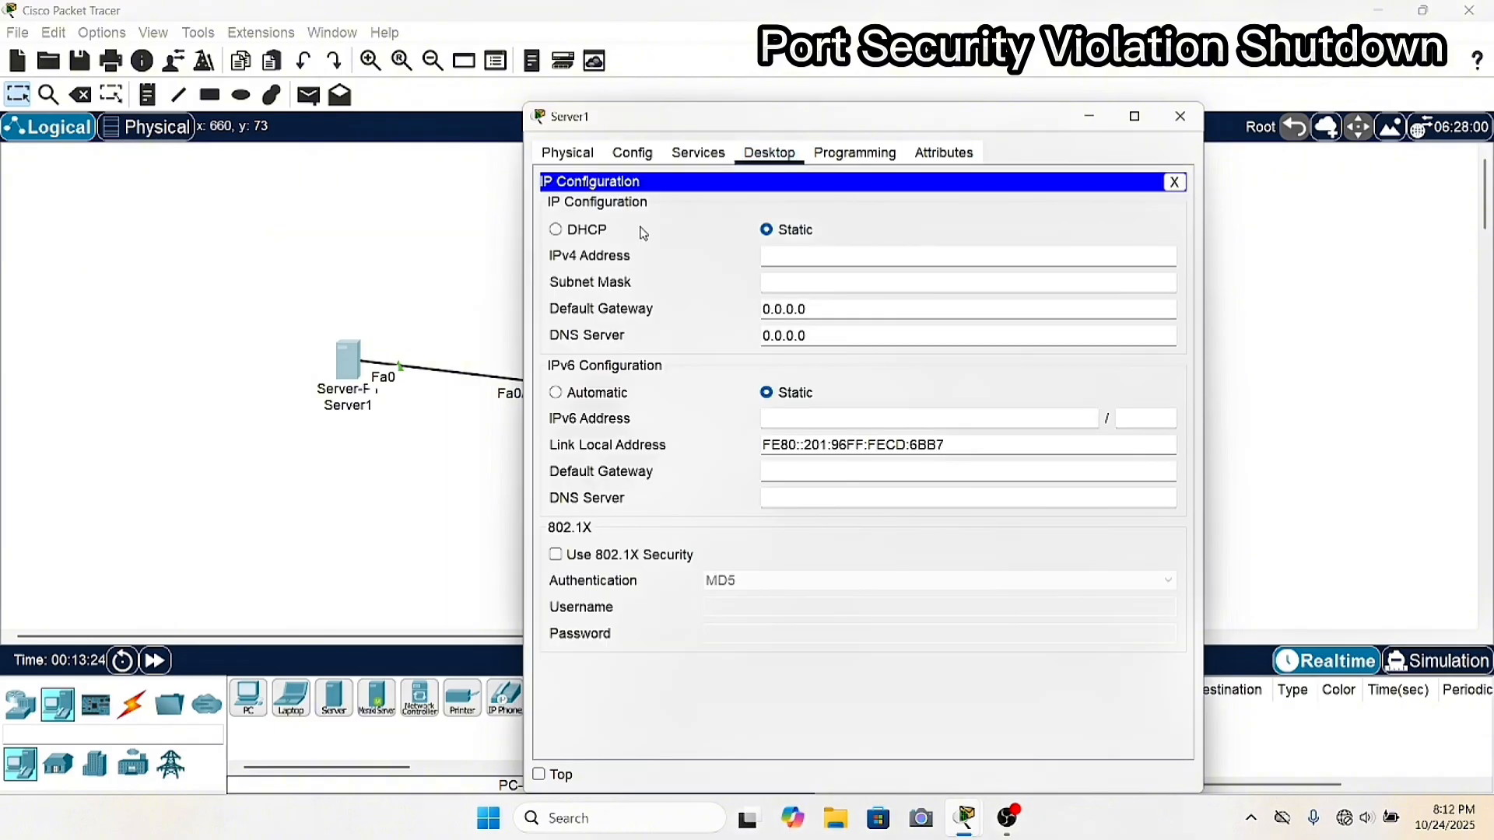
left_click(785, 255)
type("192.168.50.1")
left_click(813, 284)
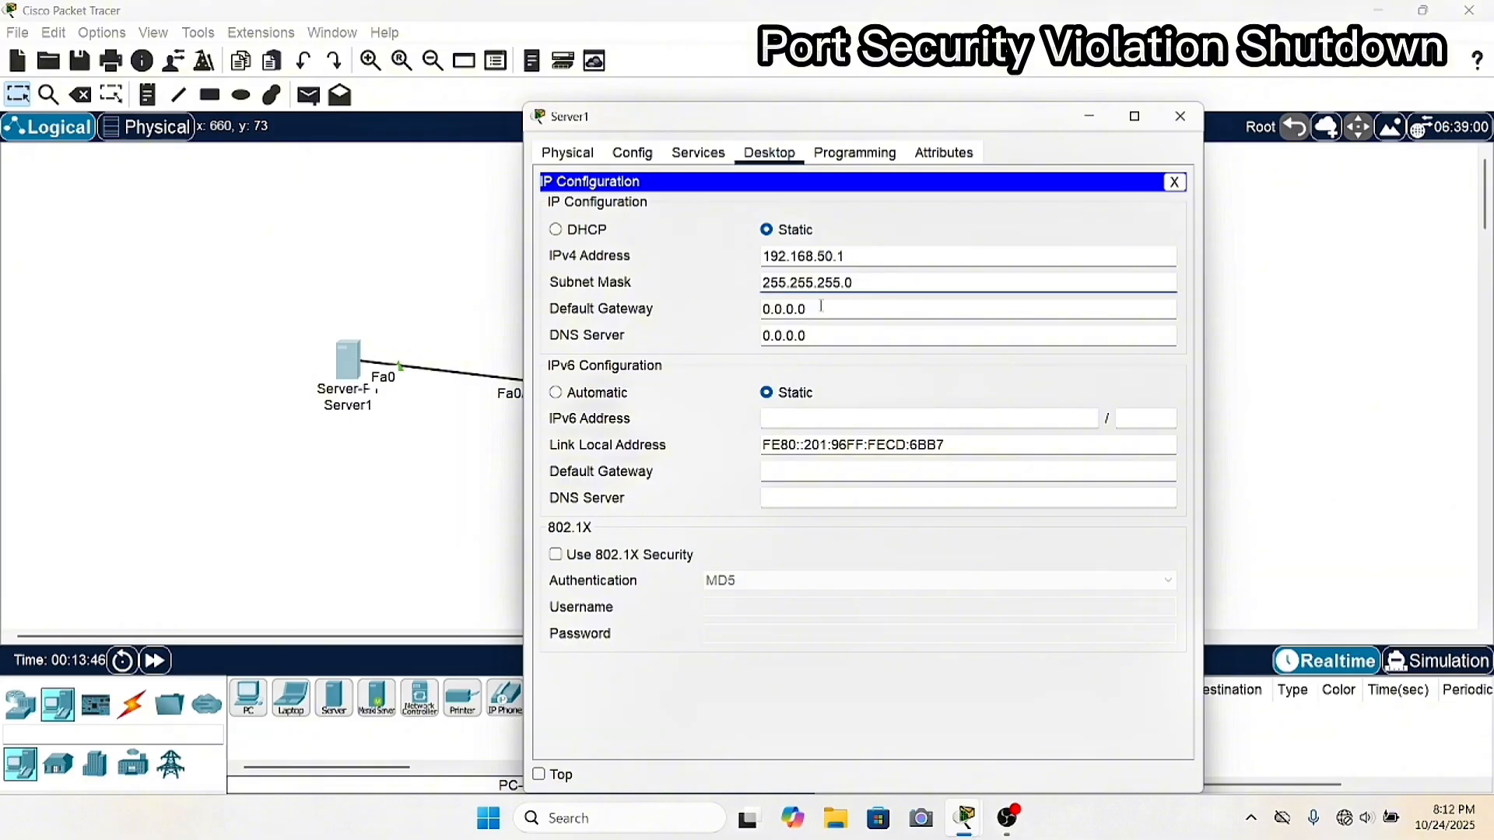
Assign Server2 the static IPv4 address 192.168.50.2 with subnet mask 255.255.255.0.
left_click(1181, 116)
left_click(576, 233)
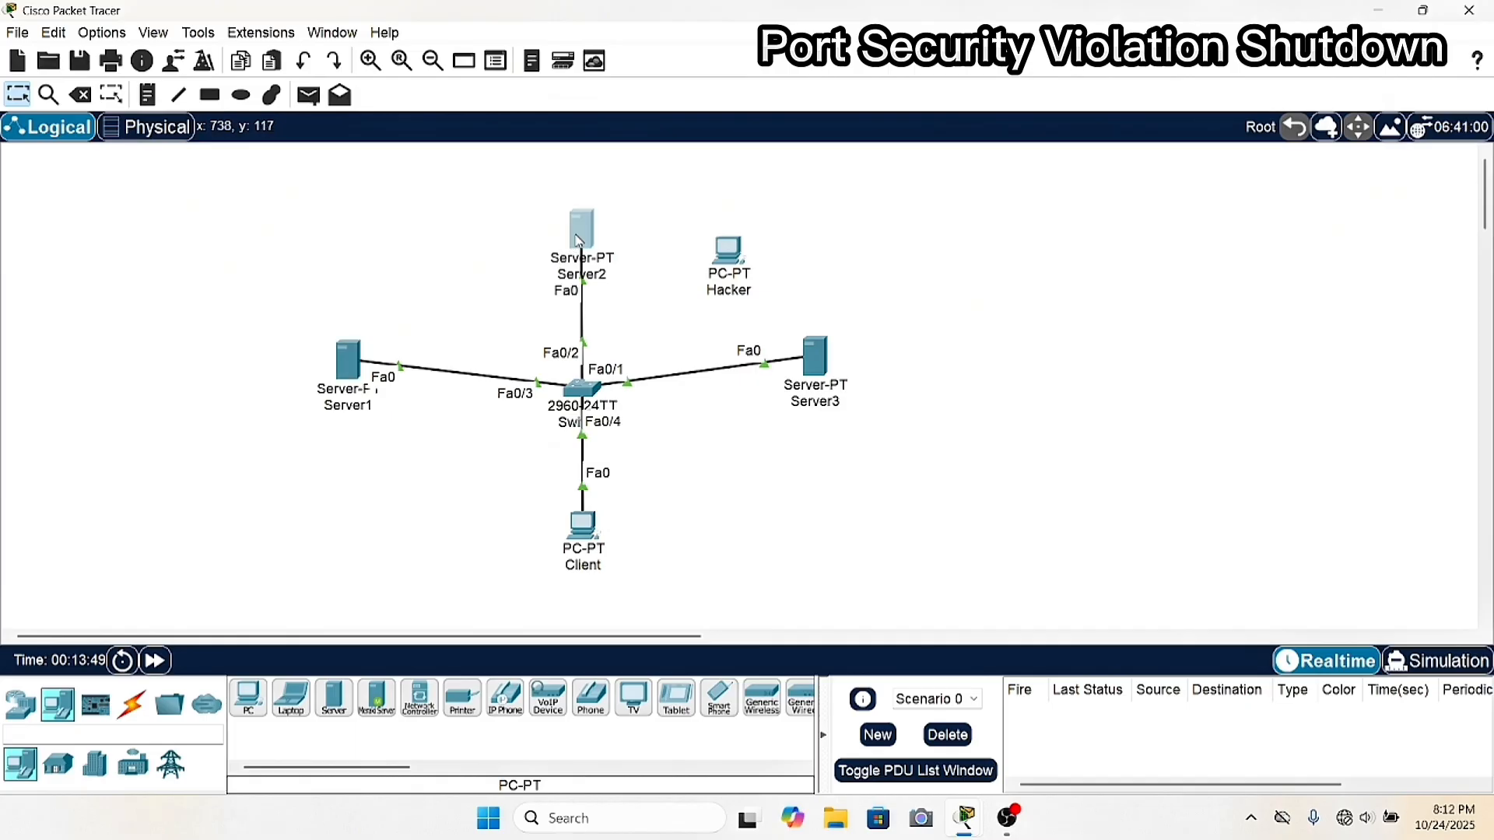
left_click(769, 152)
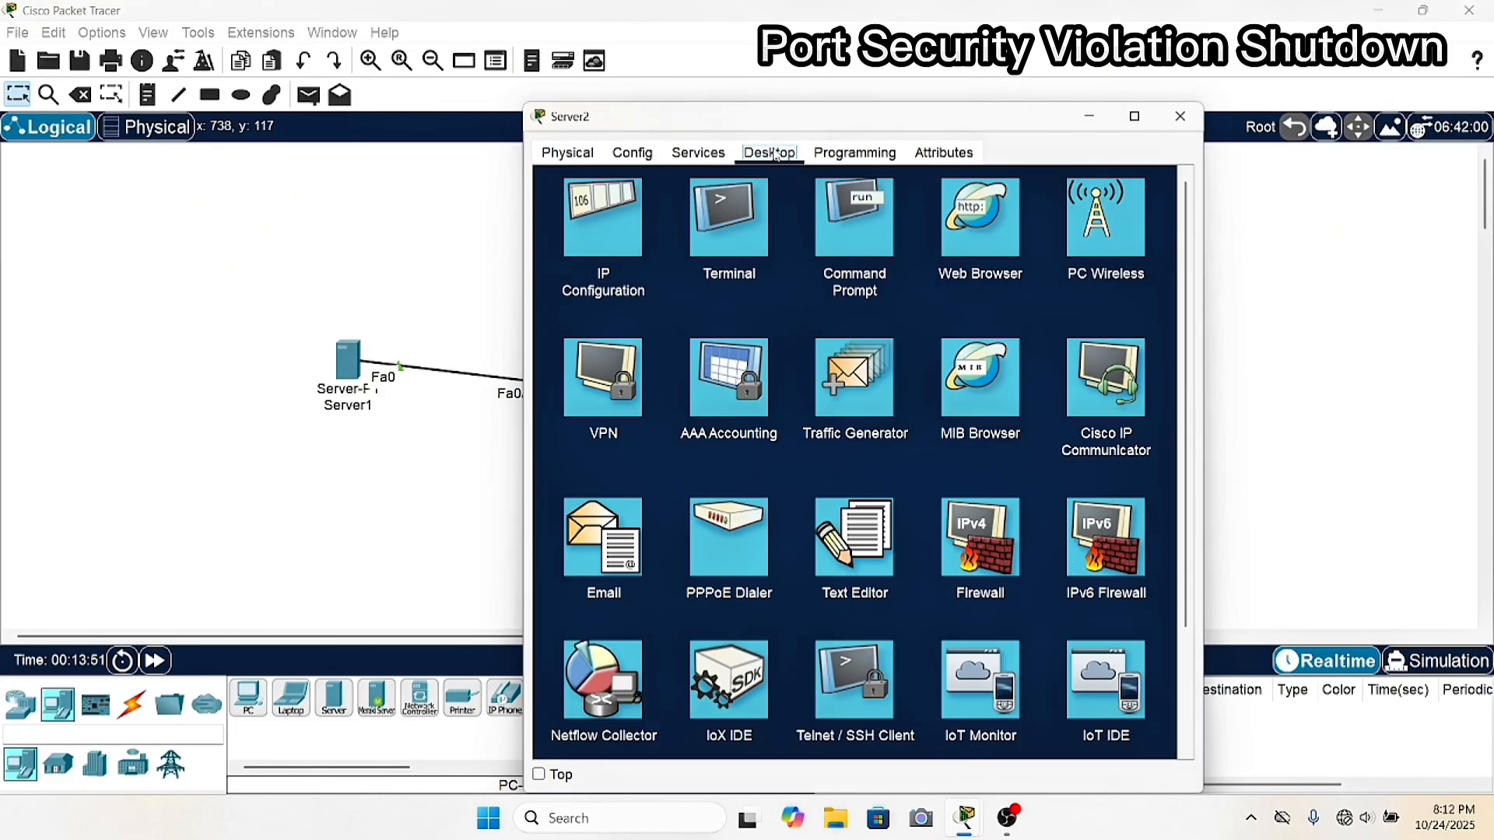
left_click(619, 212)
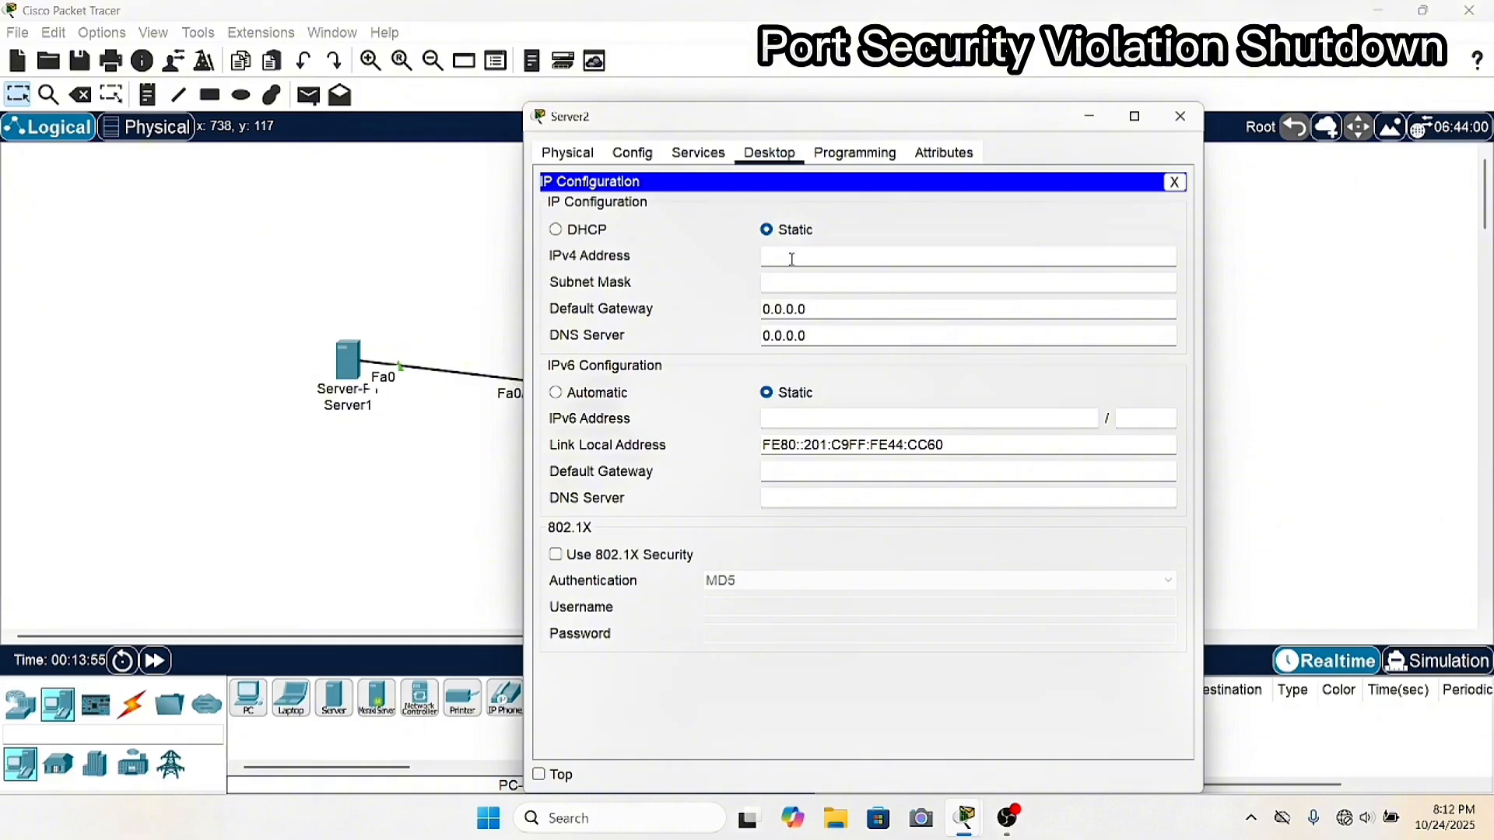
left_click(792, 258)
type("192.1")
type("68.5")
type("0/")
key("BackSpace")
key("BackSpace")
type(".2")
left_click(826, 281)
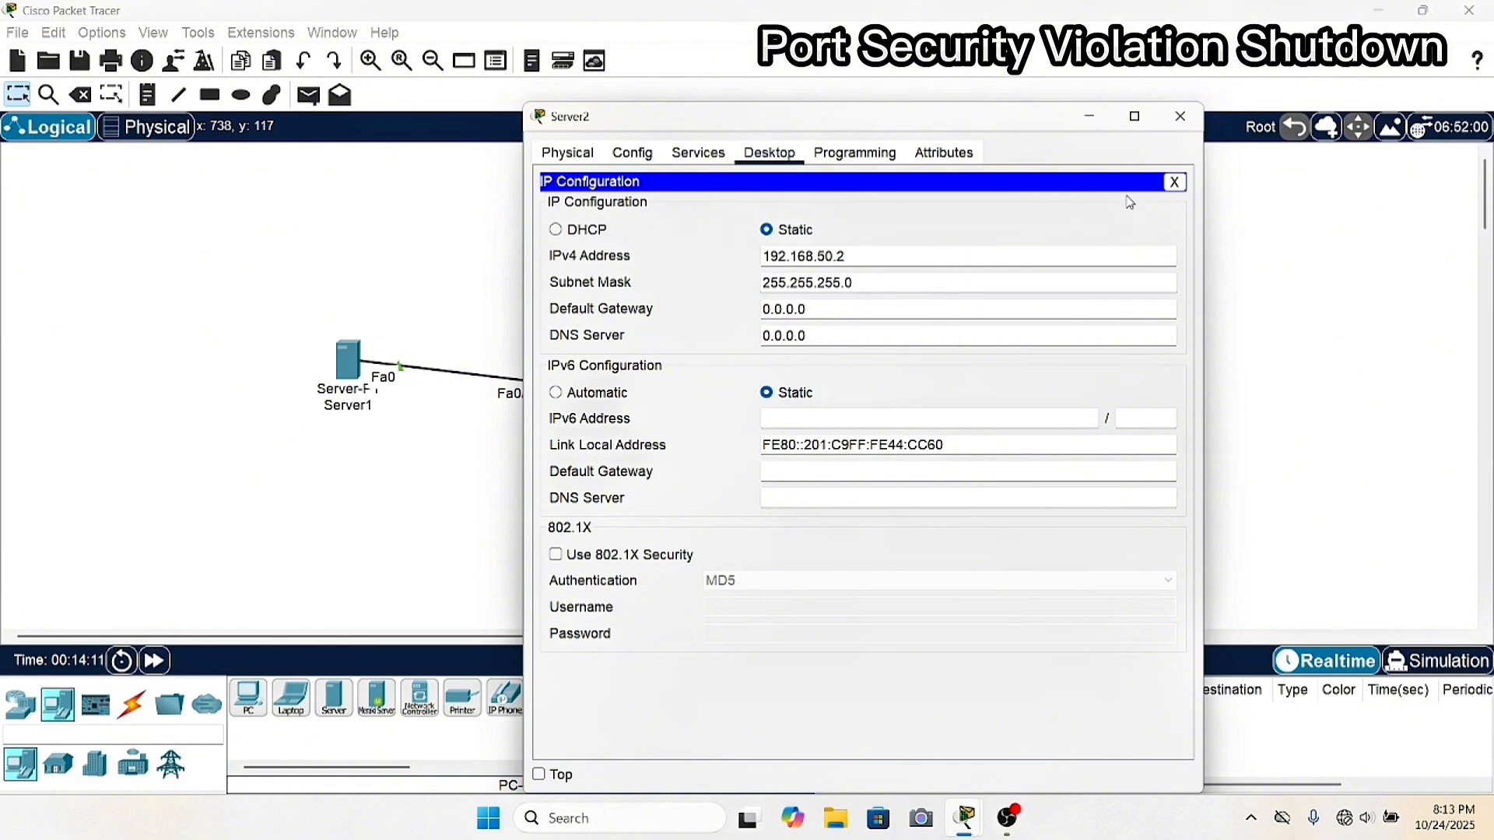
left_click(1180, 116)
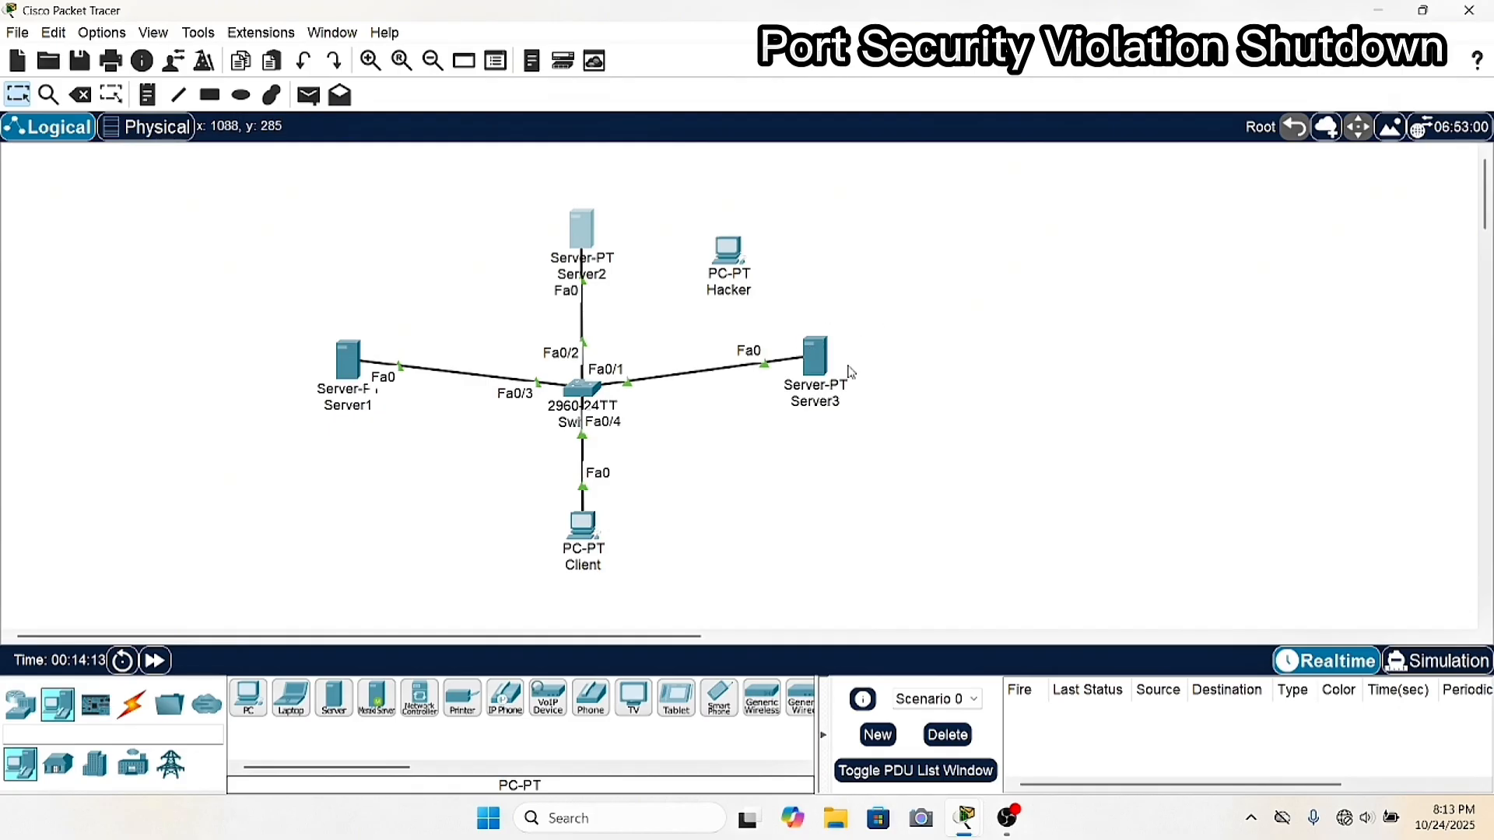
Assign Server3 the static IPv4 address 192.168.50.3 with subnet mask 255.255.255.0.
double_click(817, 360)
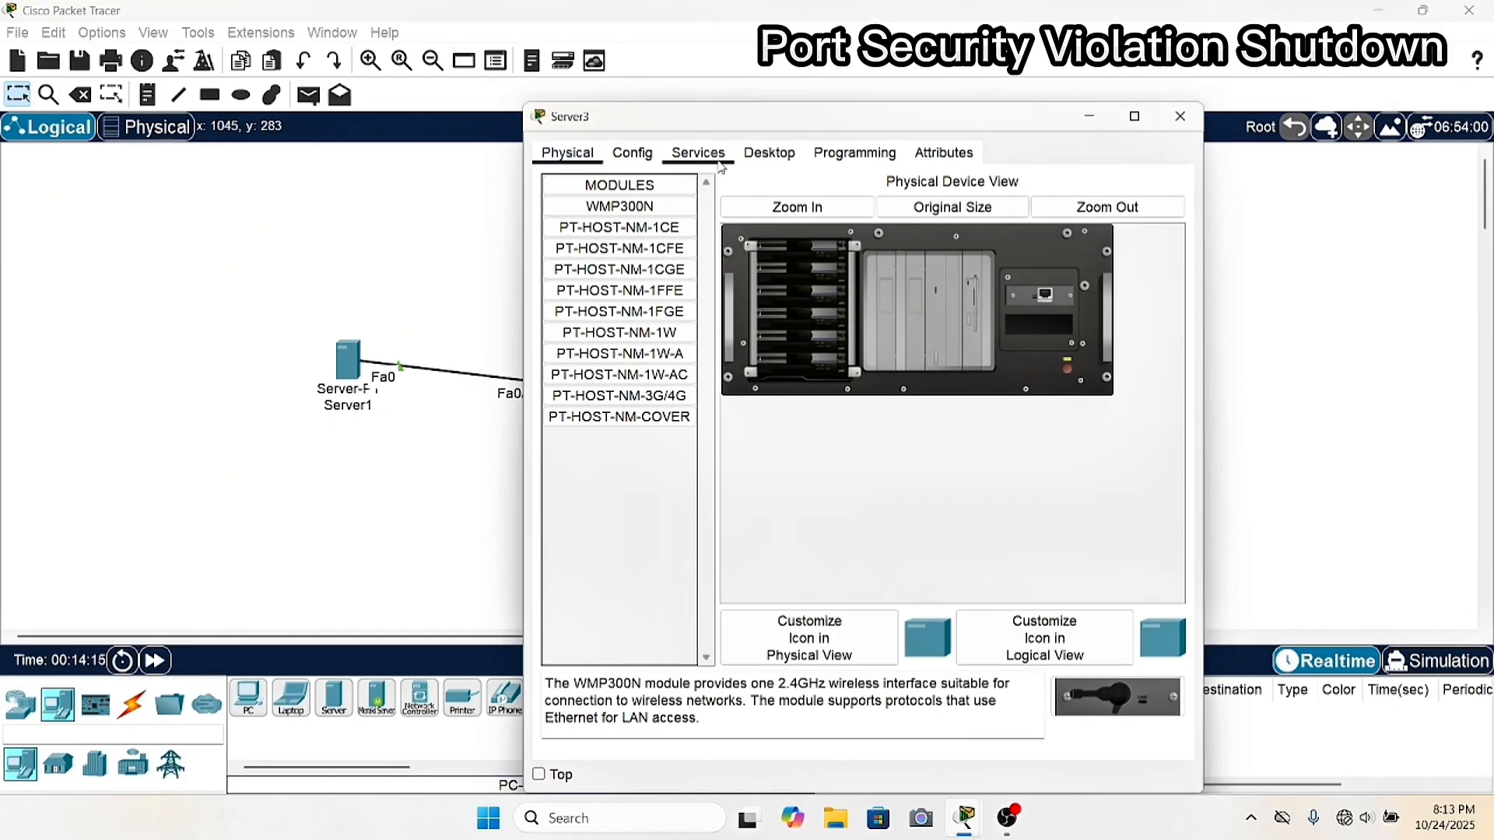
left_click(747, 155)
left_click(627, 219)
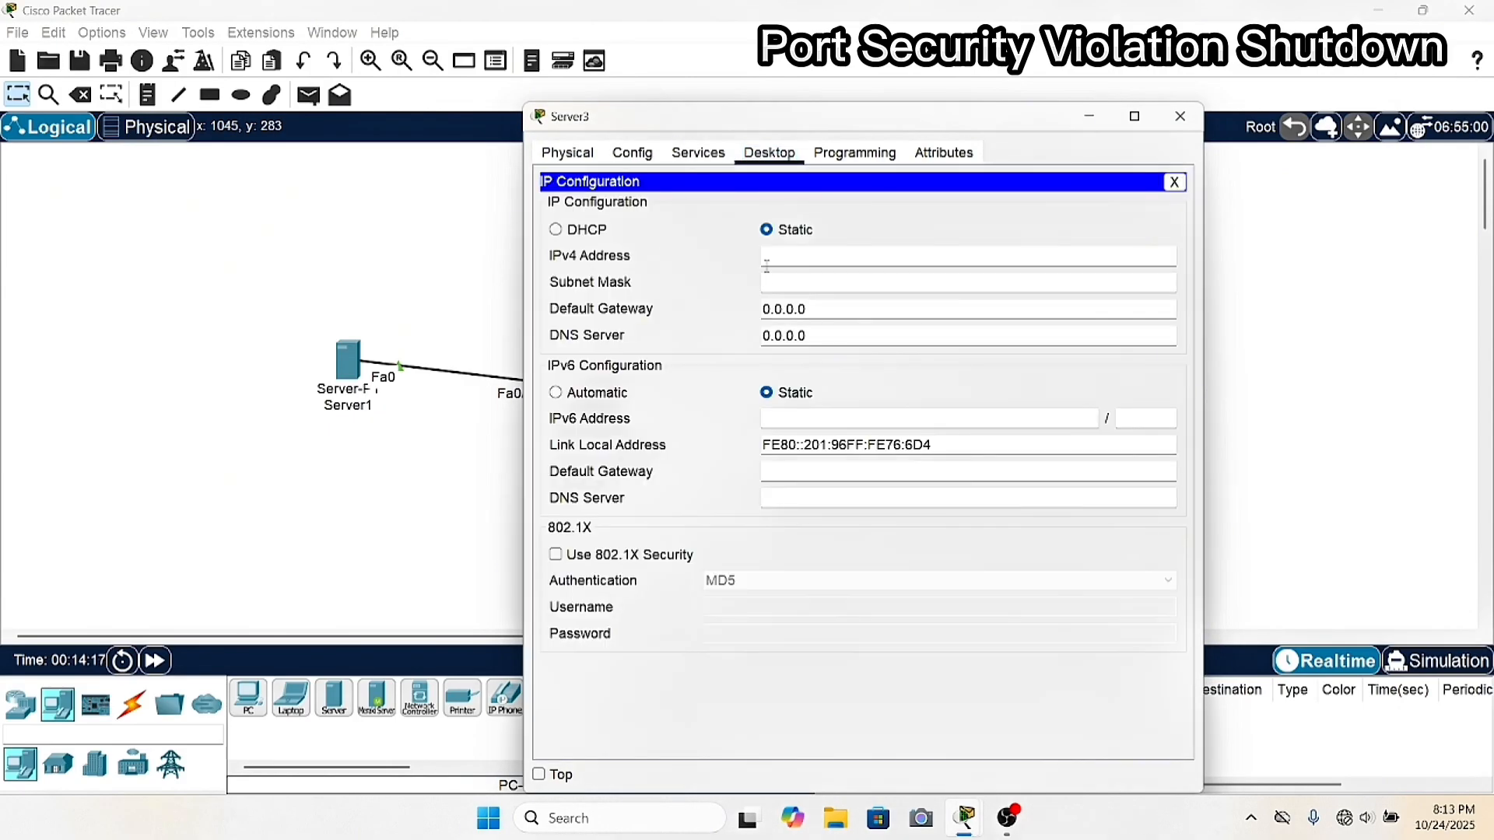
left_click(791, 251)
type("192.168.50")
key("BackSpace")
left_click(829, 284)
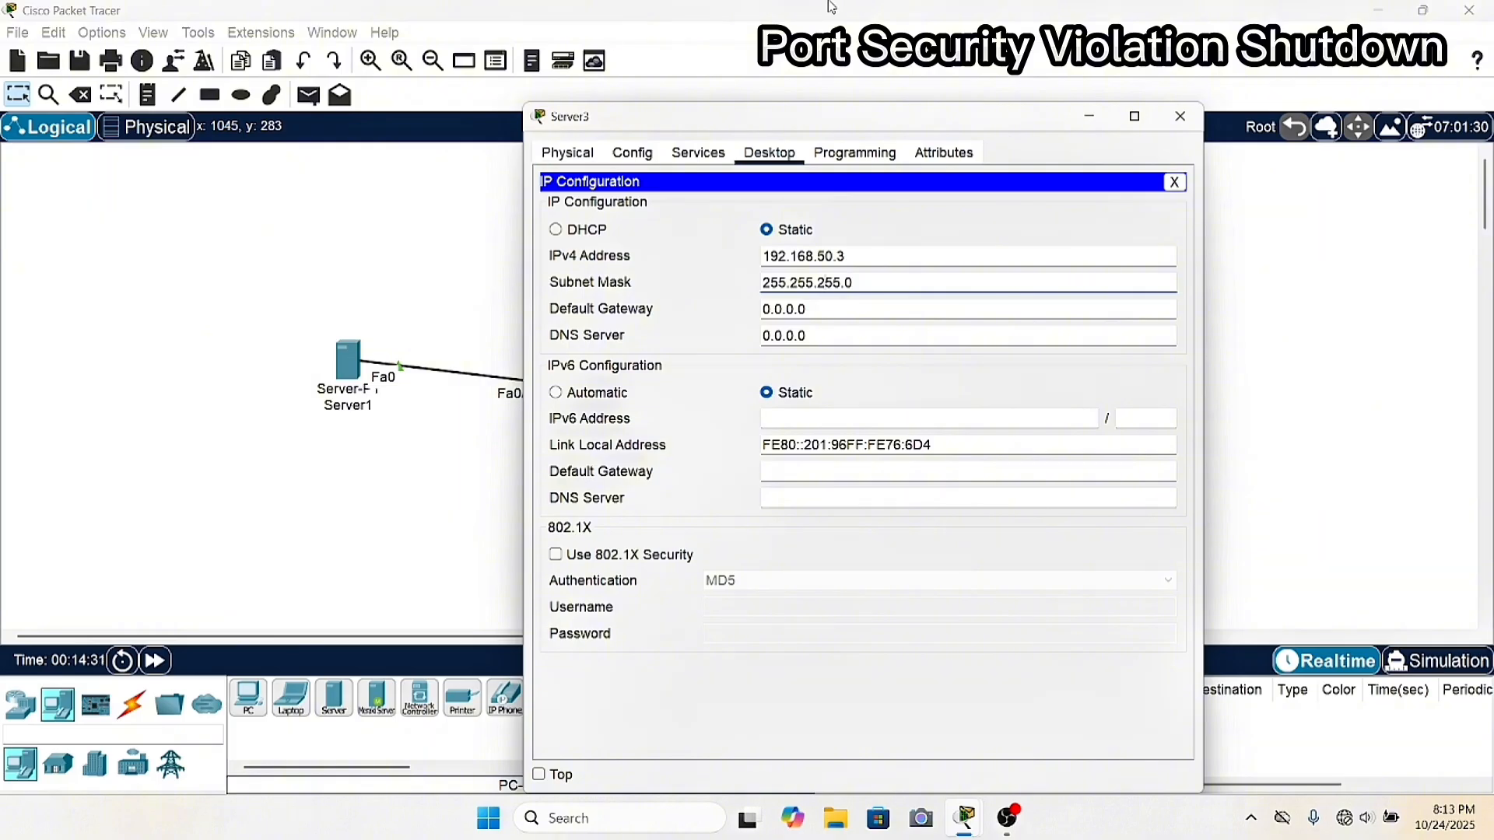
left_click(1181, 116)
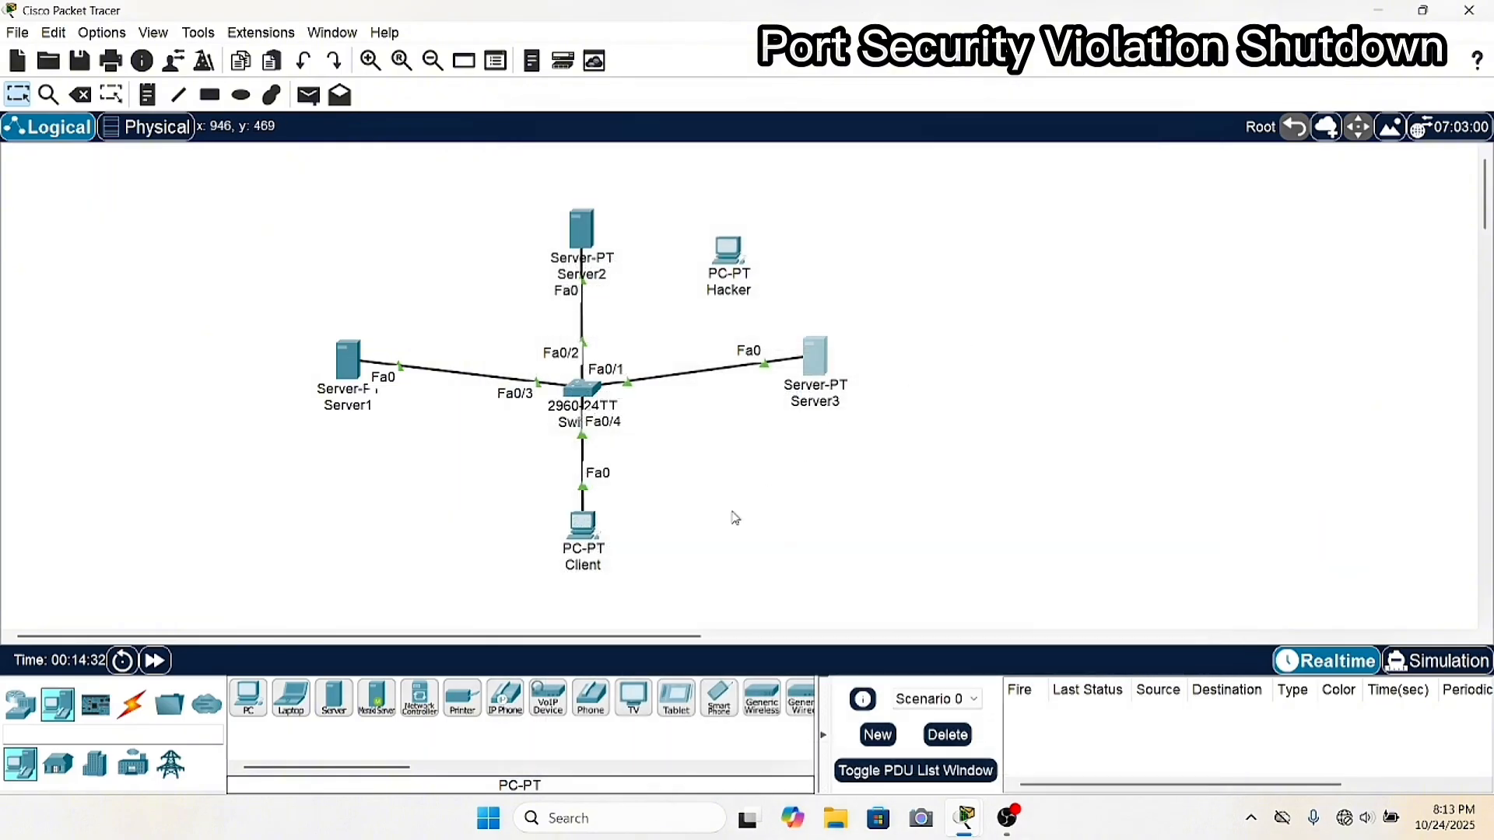
Give the Client PC the static IPv4 address 192.168.50.4 with subnet mask 255.255.255.0 on FastEthernet0.
left_click(577, 537)
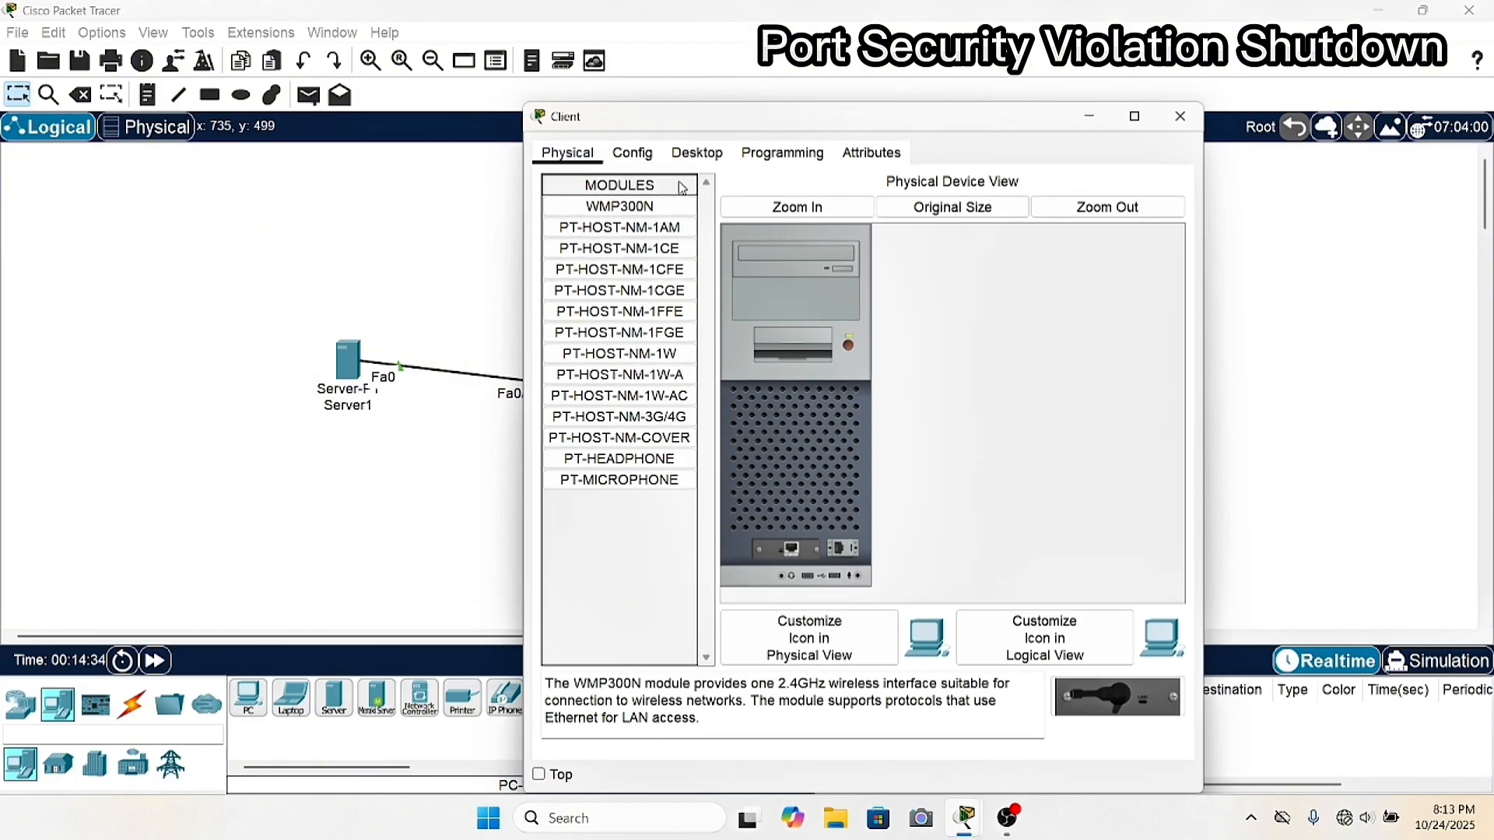
left_click(696, 152)
left_click(620, 224)
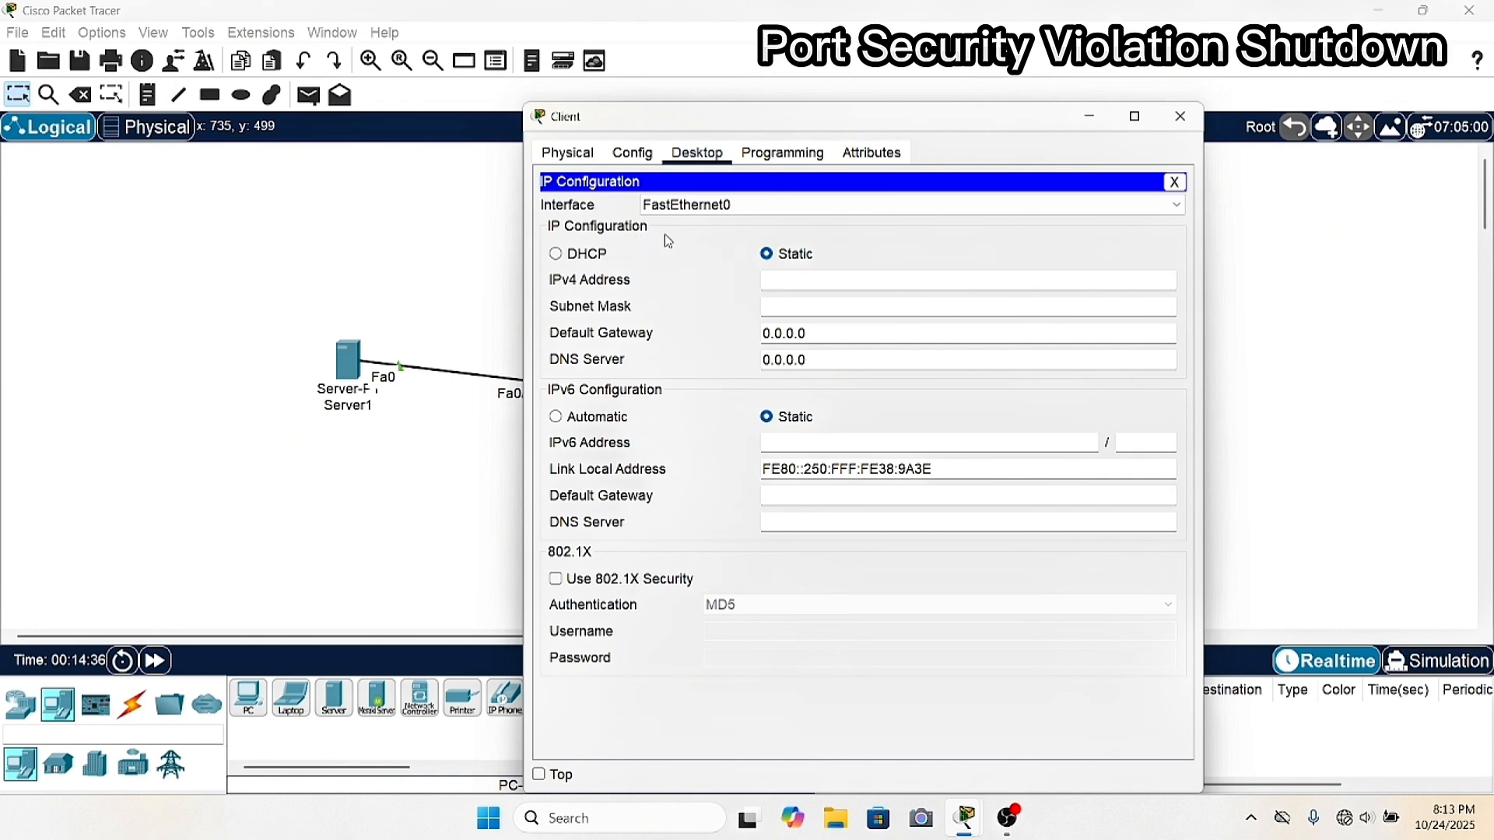
left_click(804, 278)
type("192")
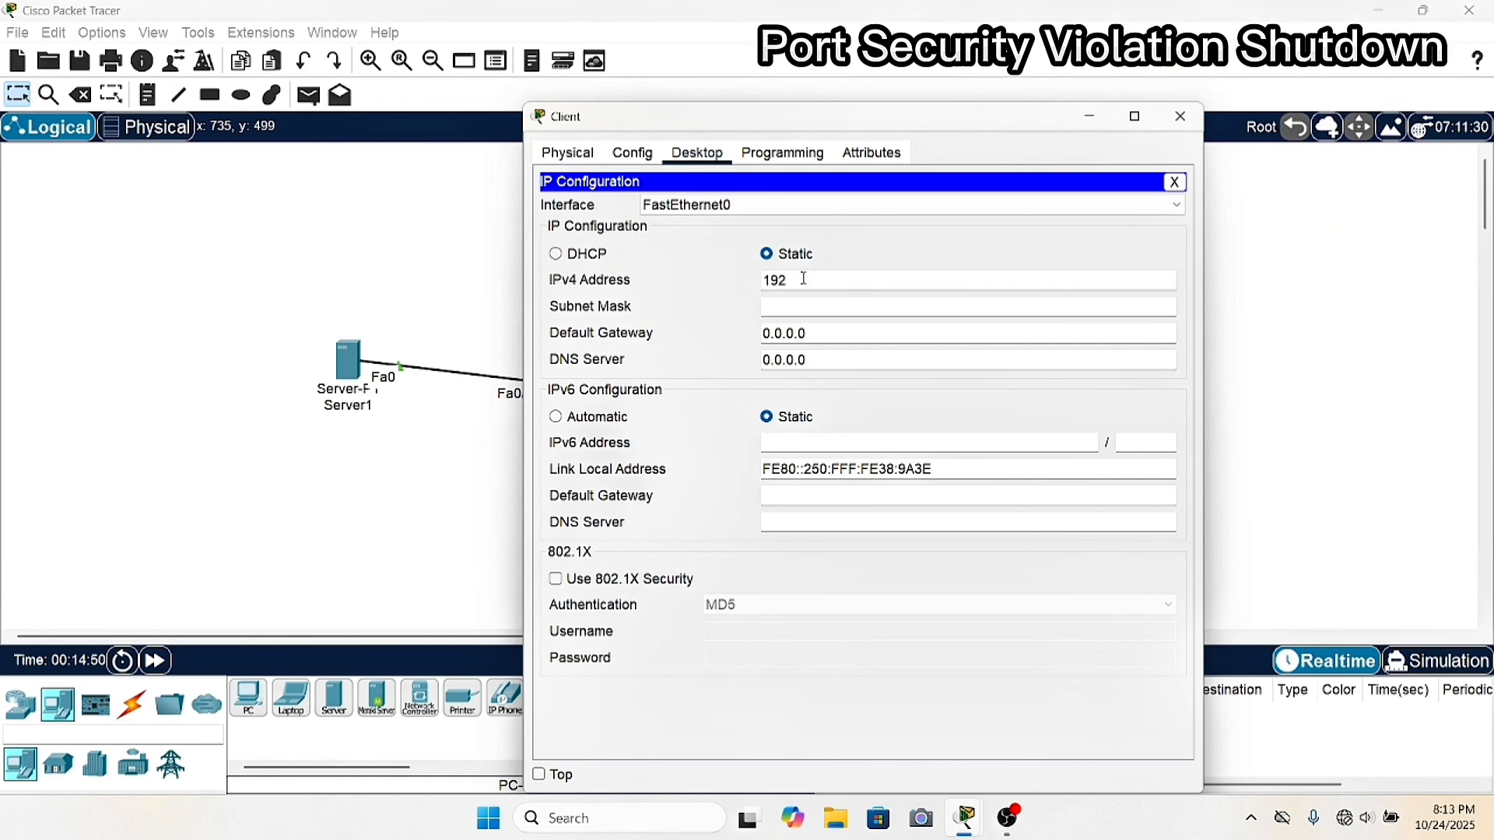
type(".16")
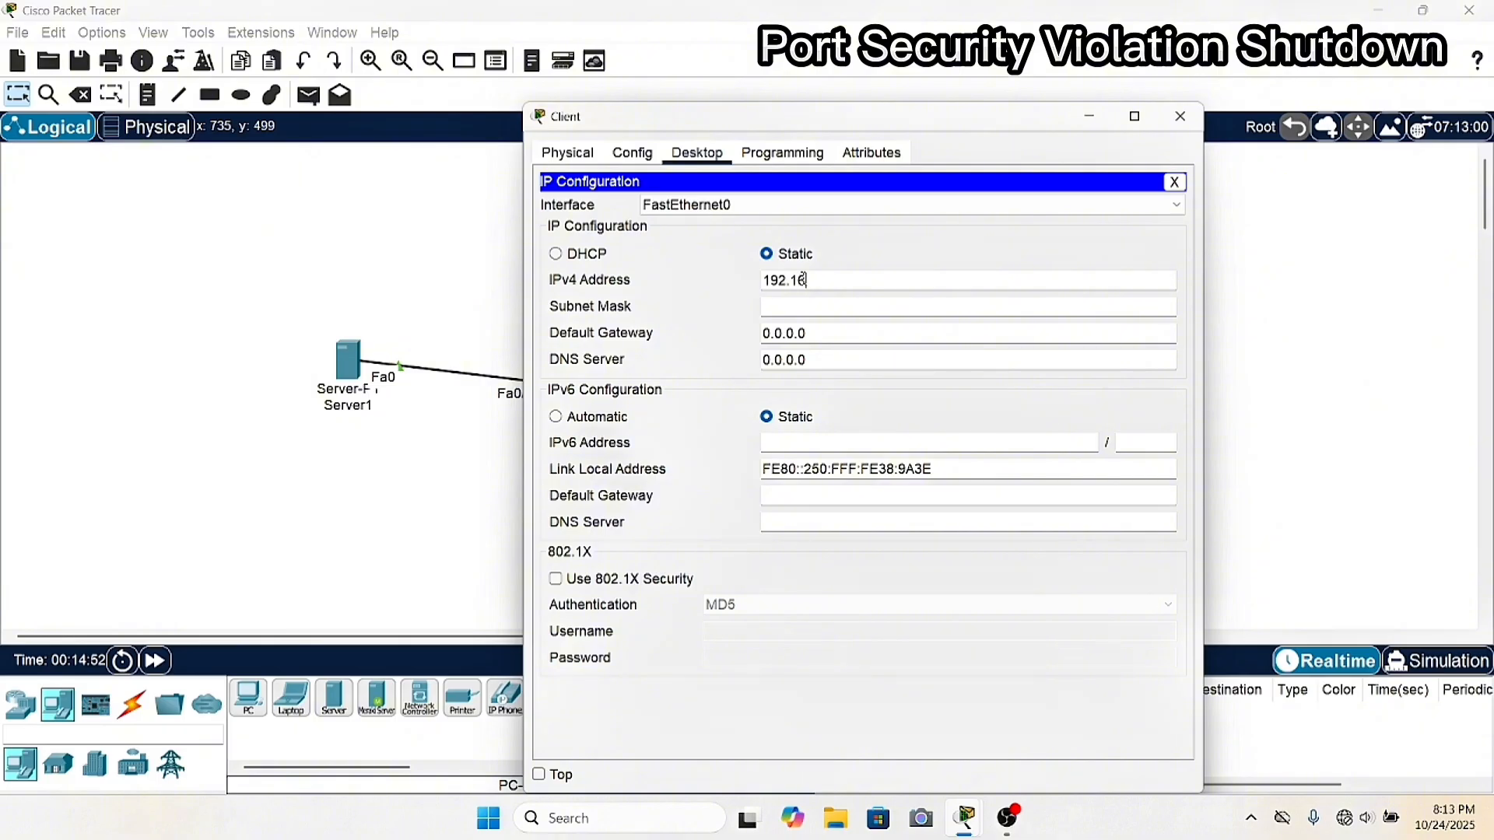
type("8.50.4")
left_click(867, 326)
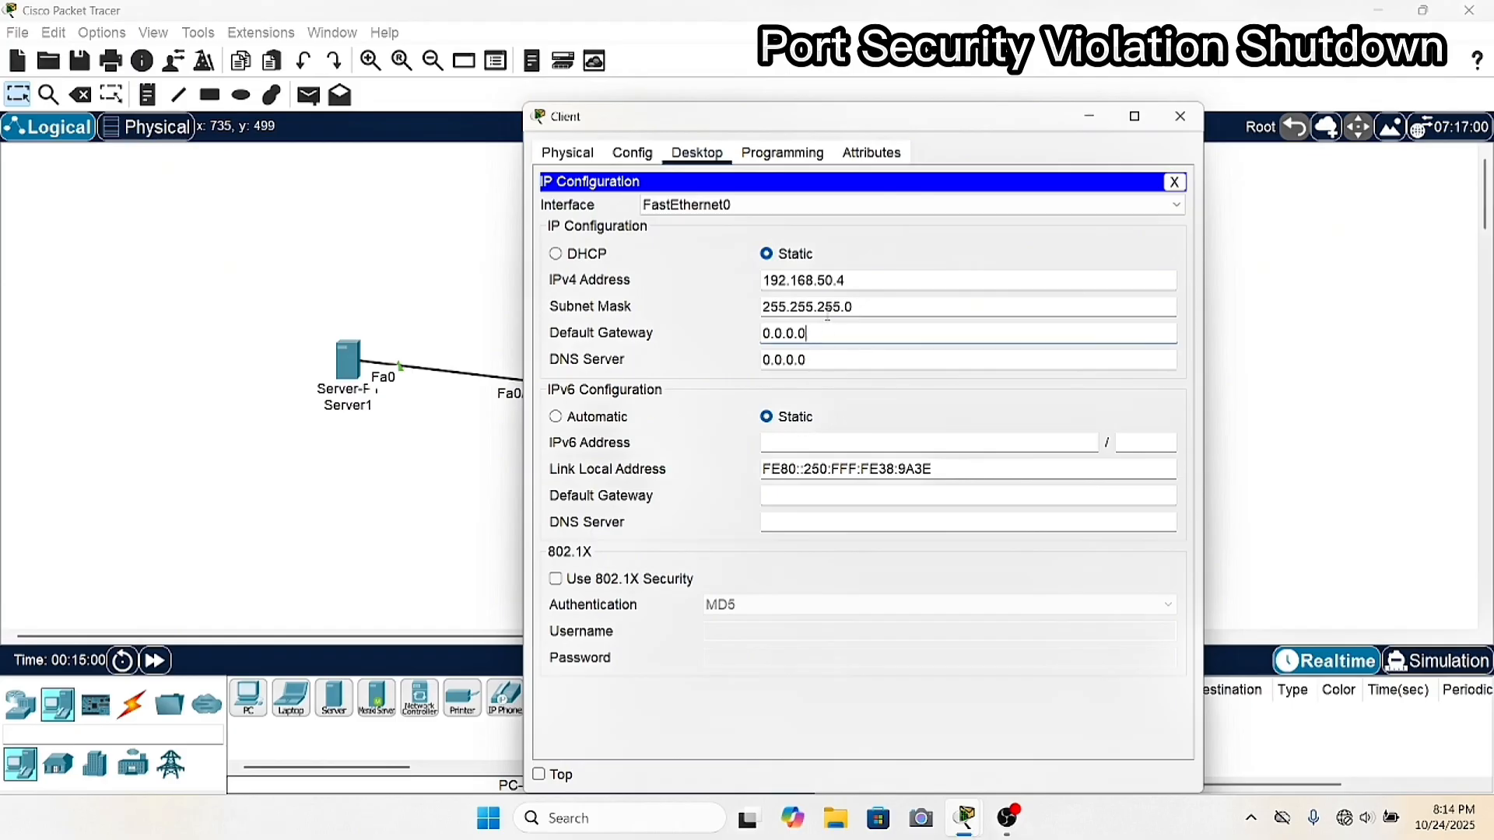
left_click(1178, 117)
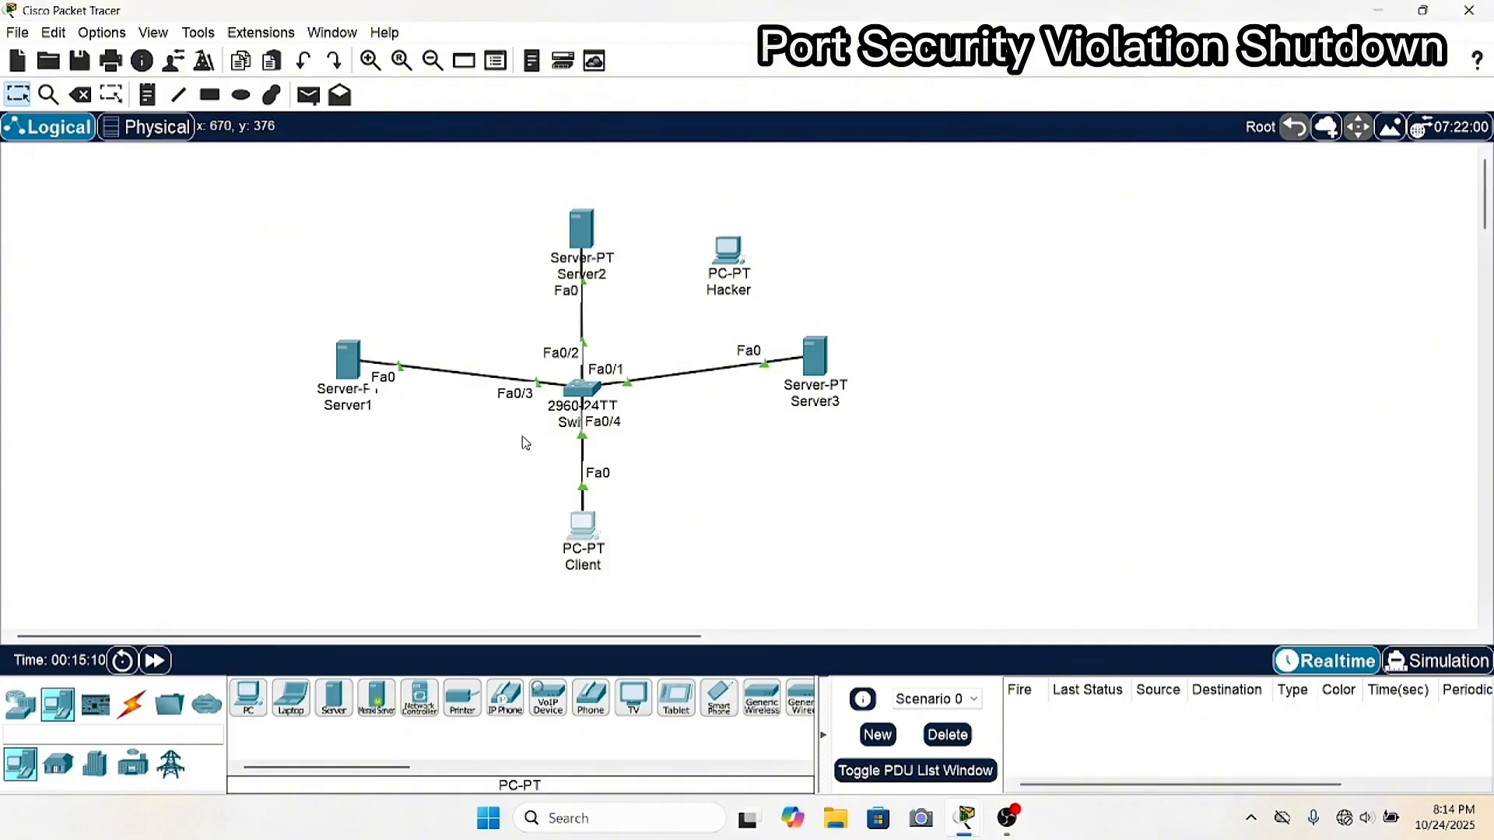
Test connectivity by sending simple PDUs from Server2, Server1 and Server3 to the Client, and clear the scenario's PDU list.
left_click(308, 95)
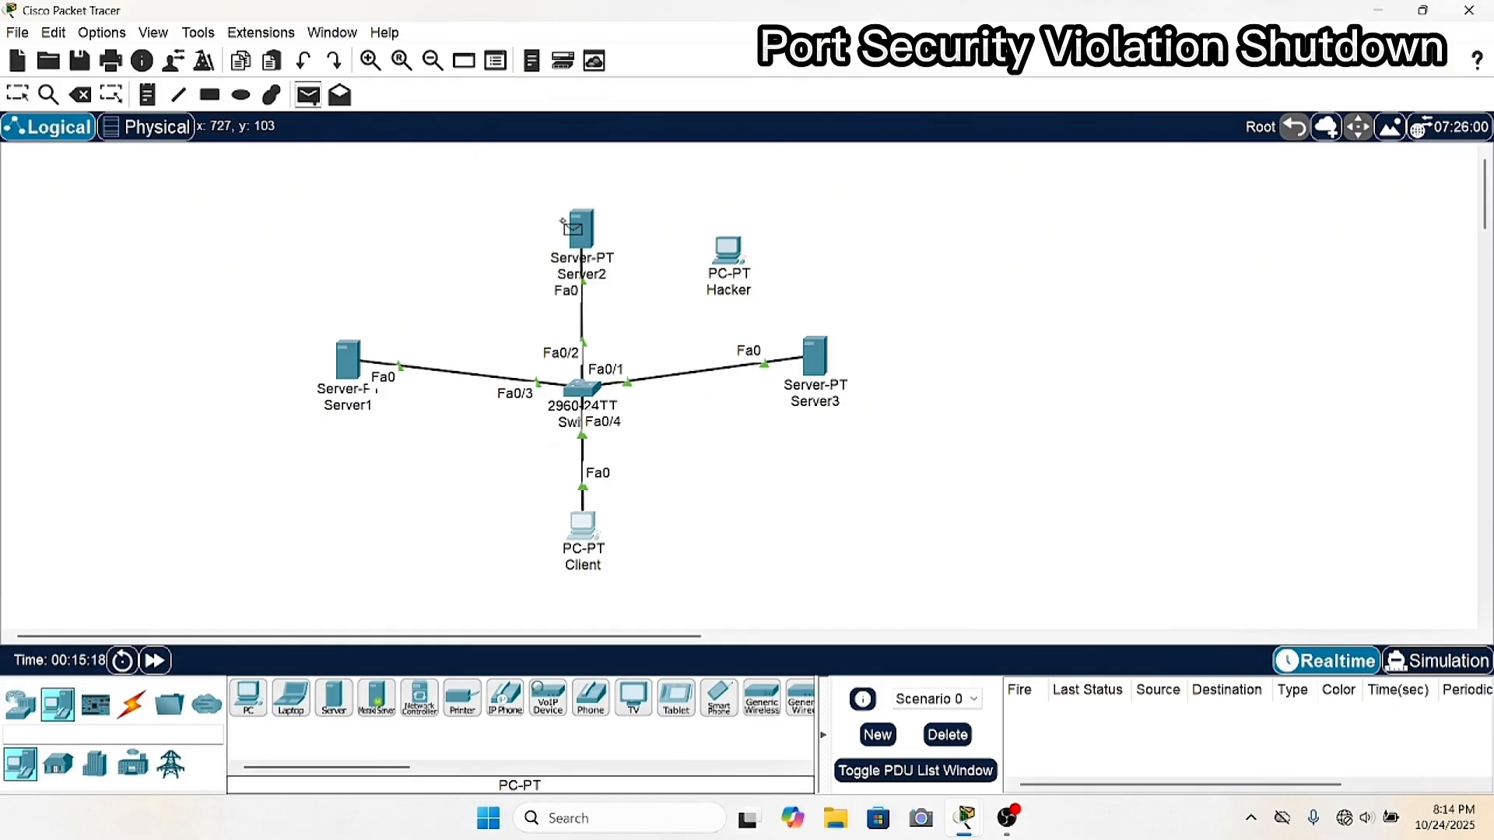
left_click(578, 226)
left_click(589, 504)
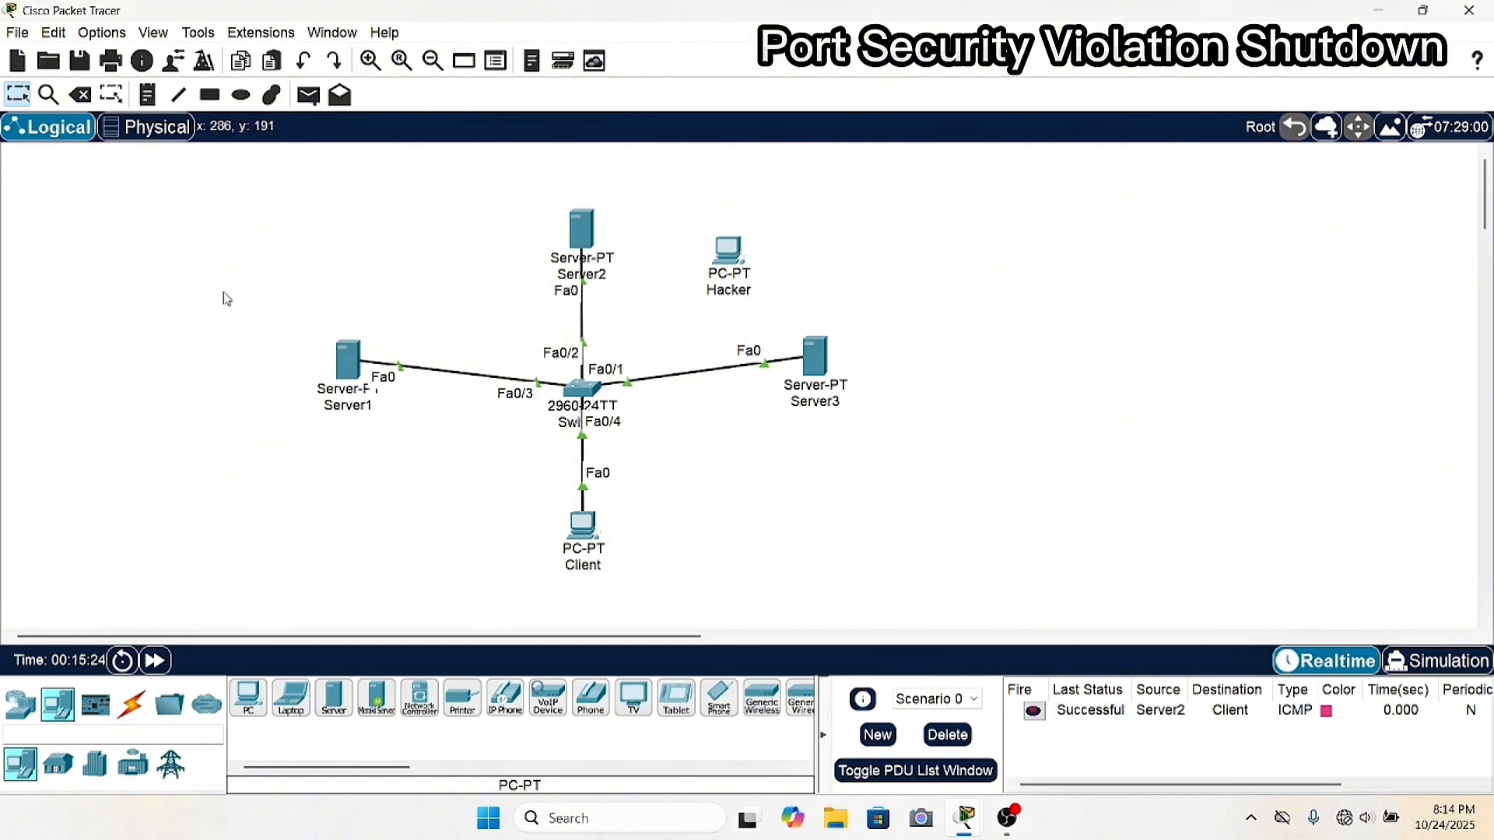
left_click(311, 100)
left_click(350, 356)
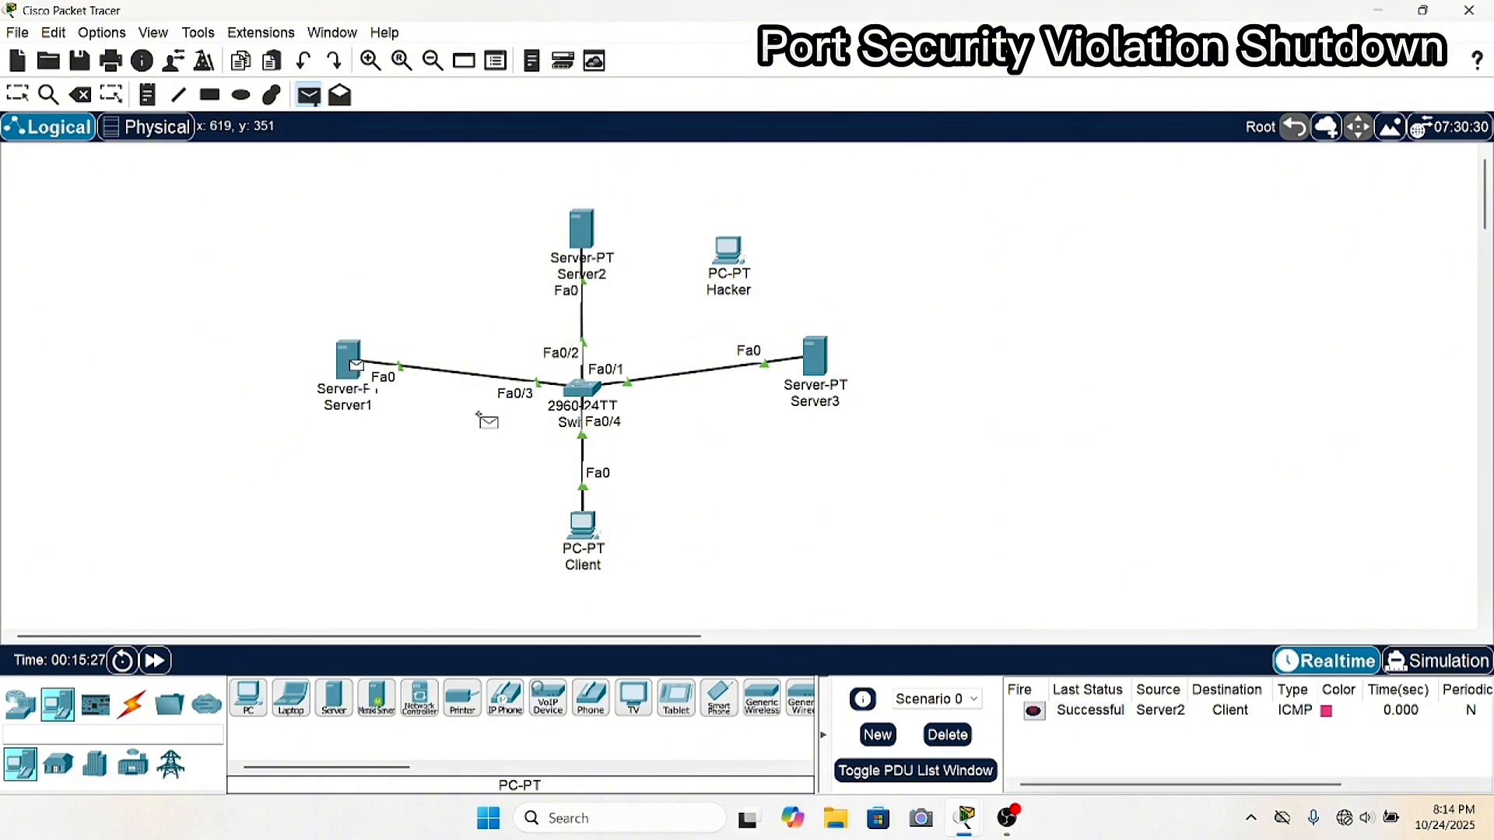
left_click(569, 516)
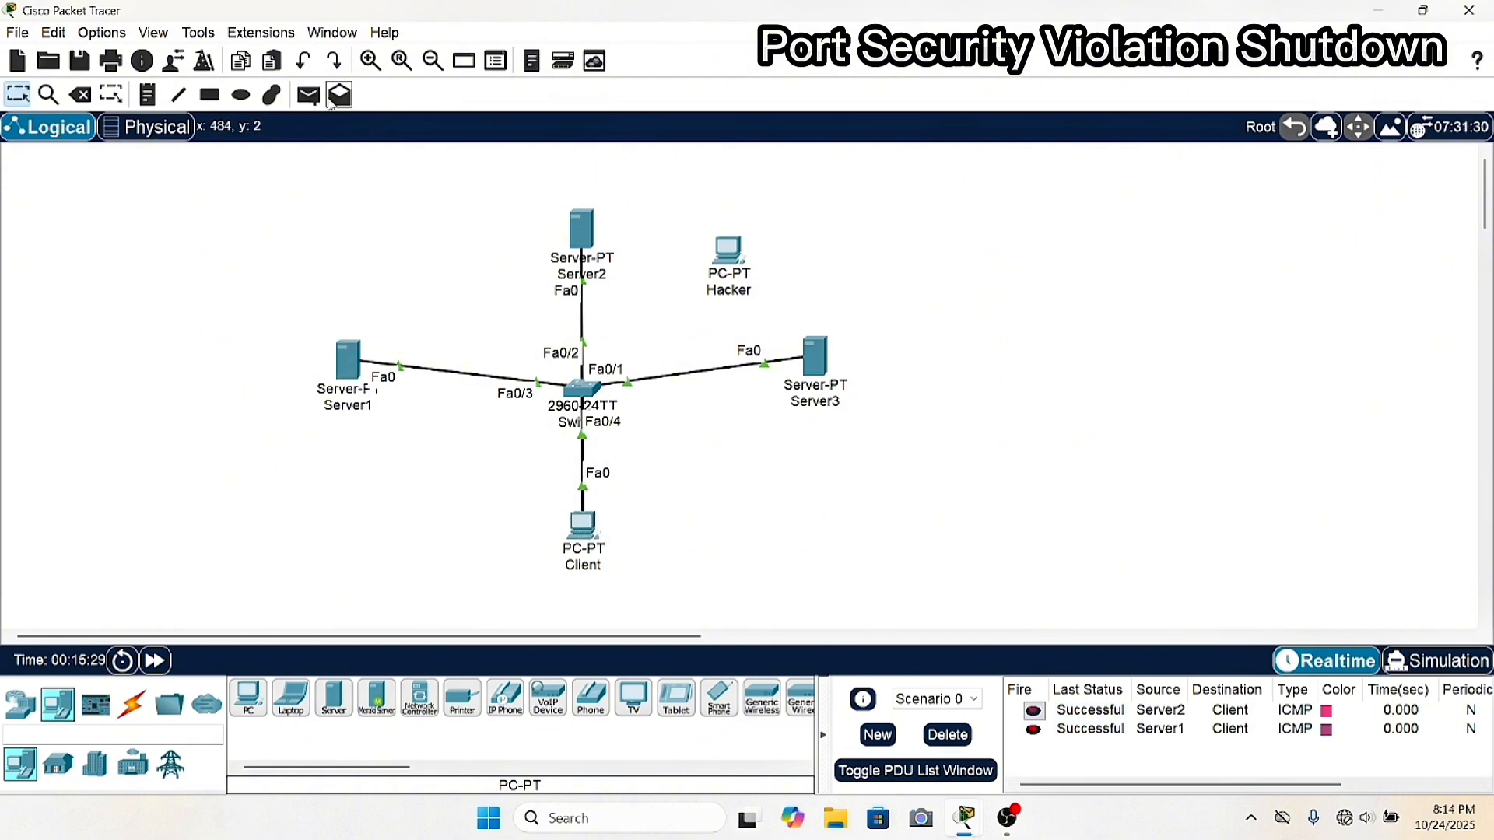
left_click(309, 95)
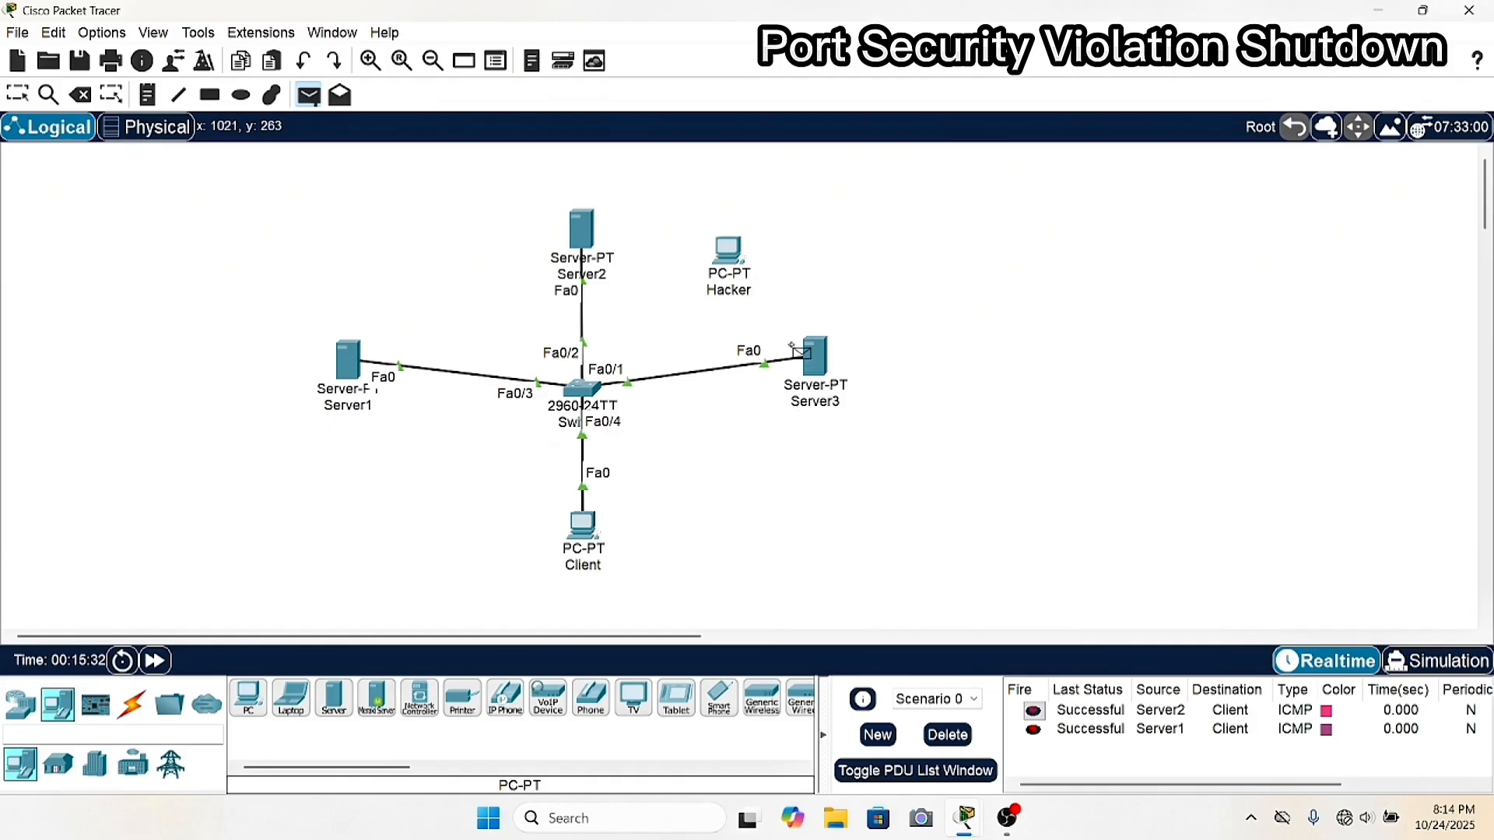
left_click(811, 354)
left_click(573, 512)
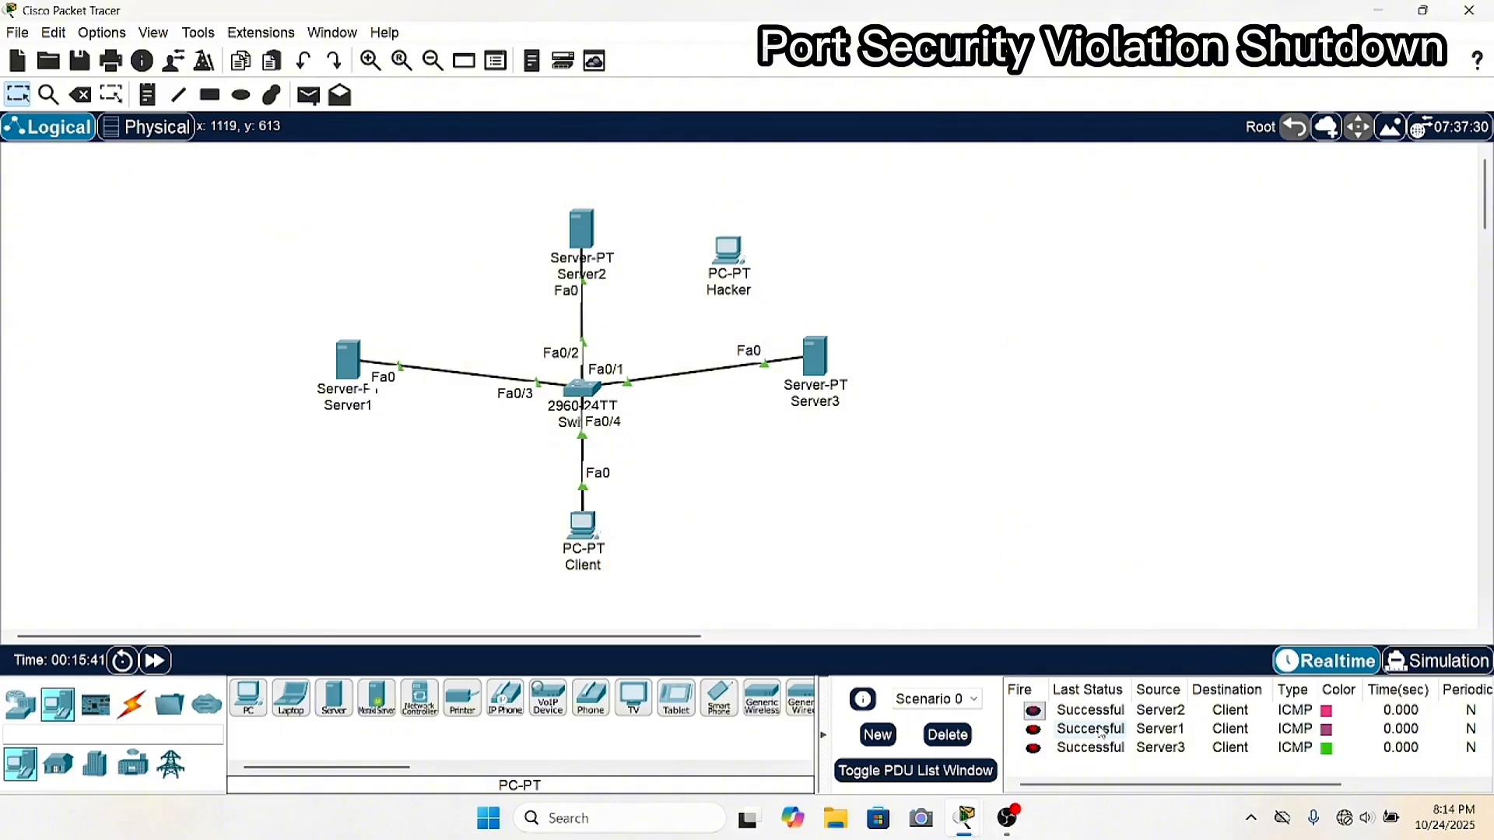
left_click(965, 739)
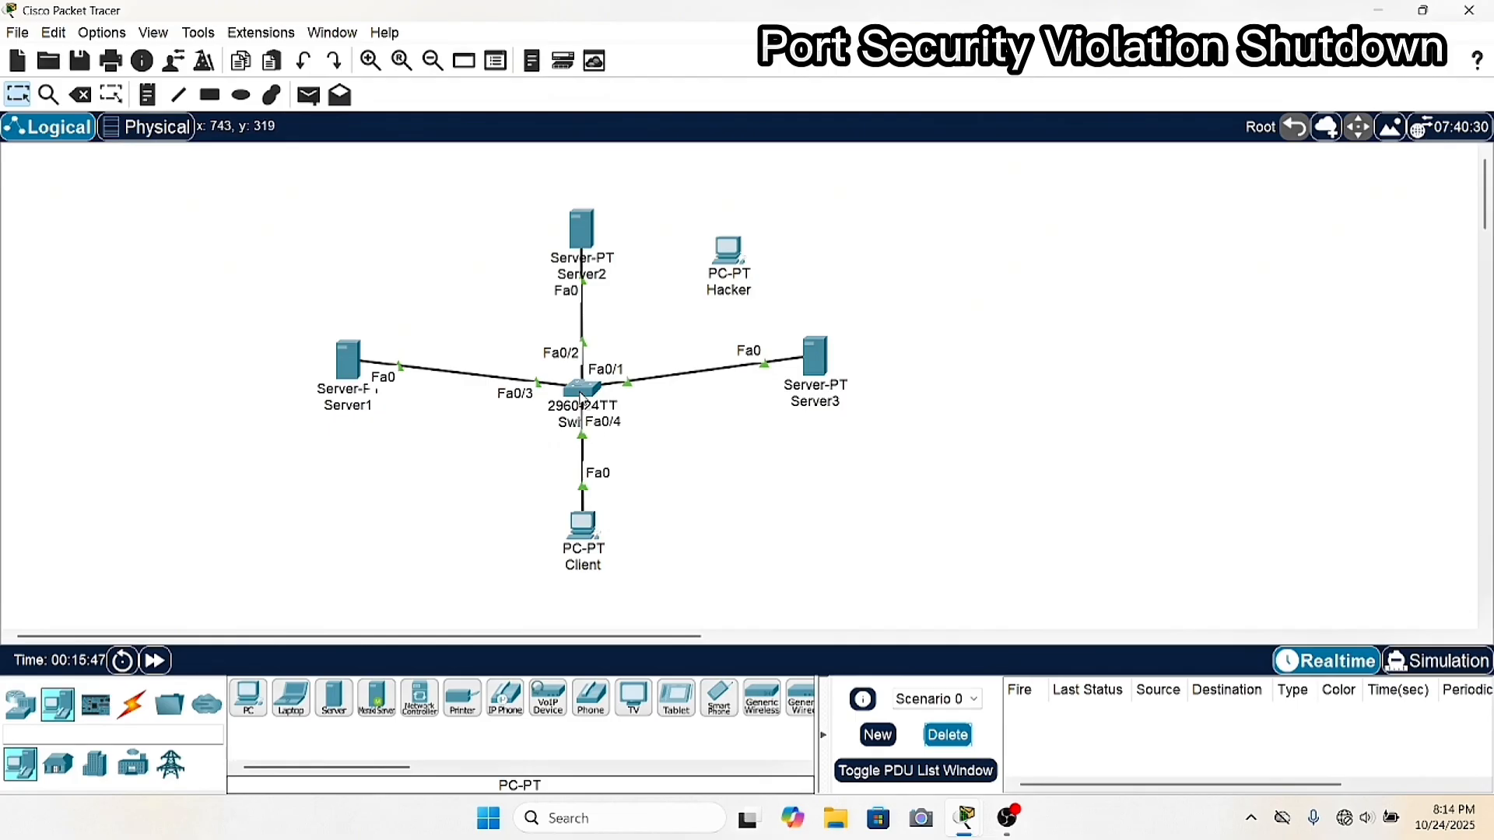
Shift the switch slightly off the vertical cable line and open its command line in a window beside the topology.
left_click_drag(580, 398, 596, 394)
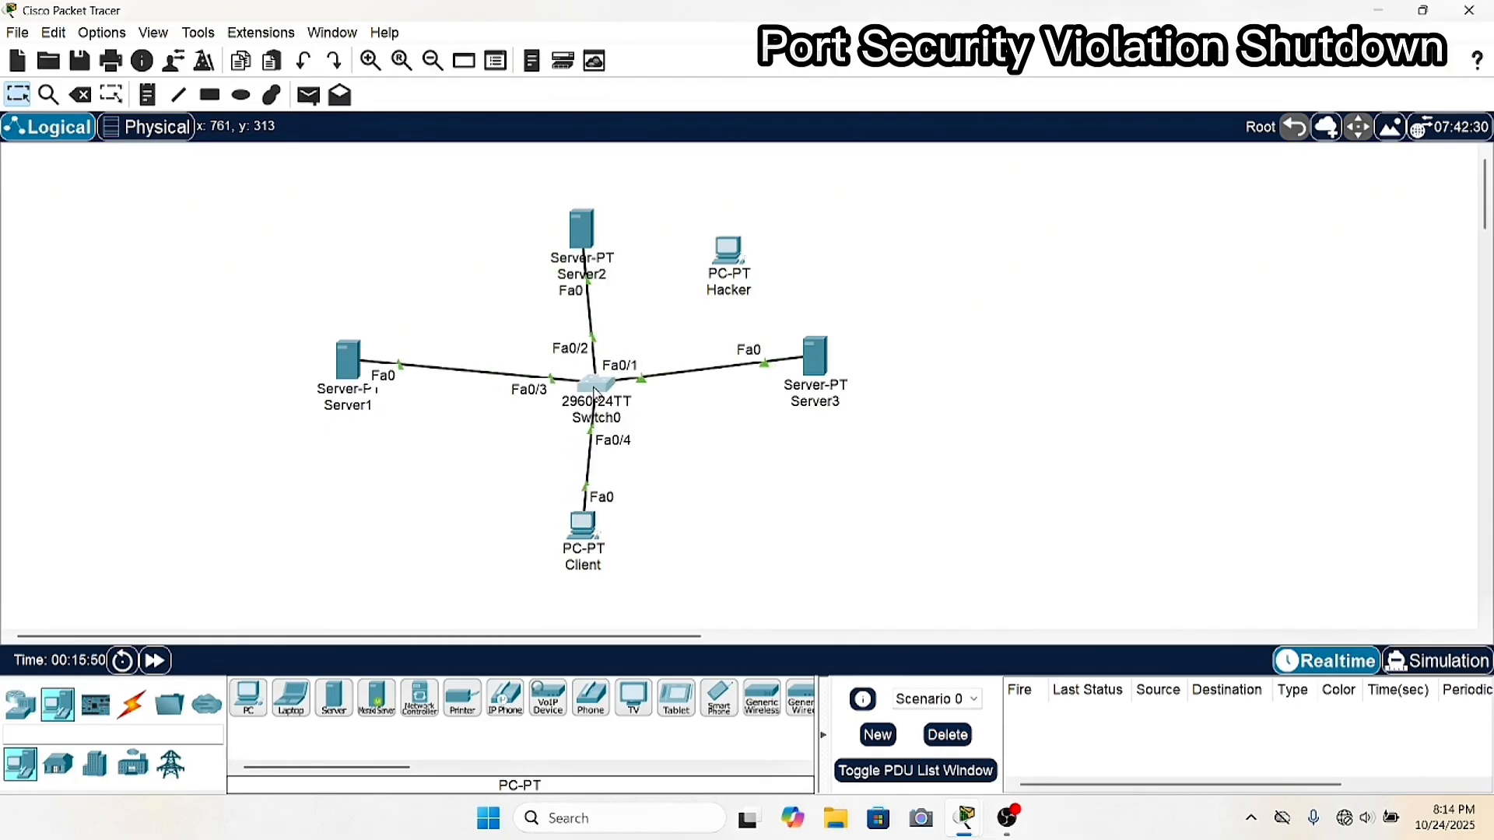
left_click(597, 393)
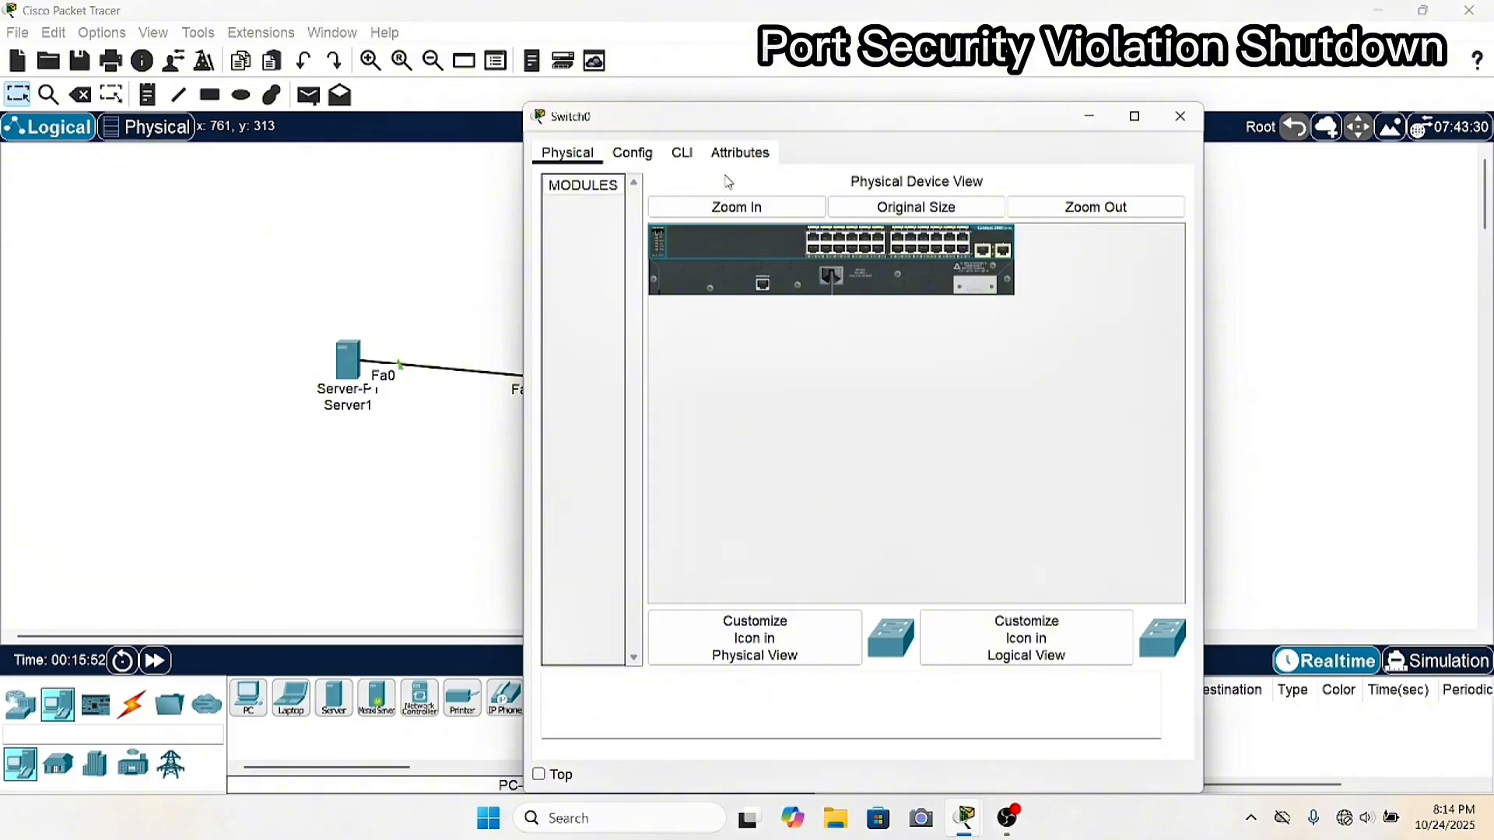
left_click(682, 152)
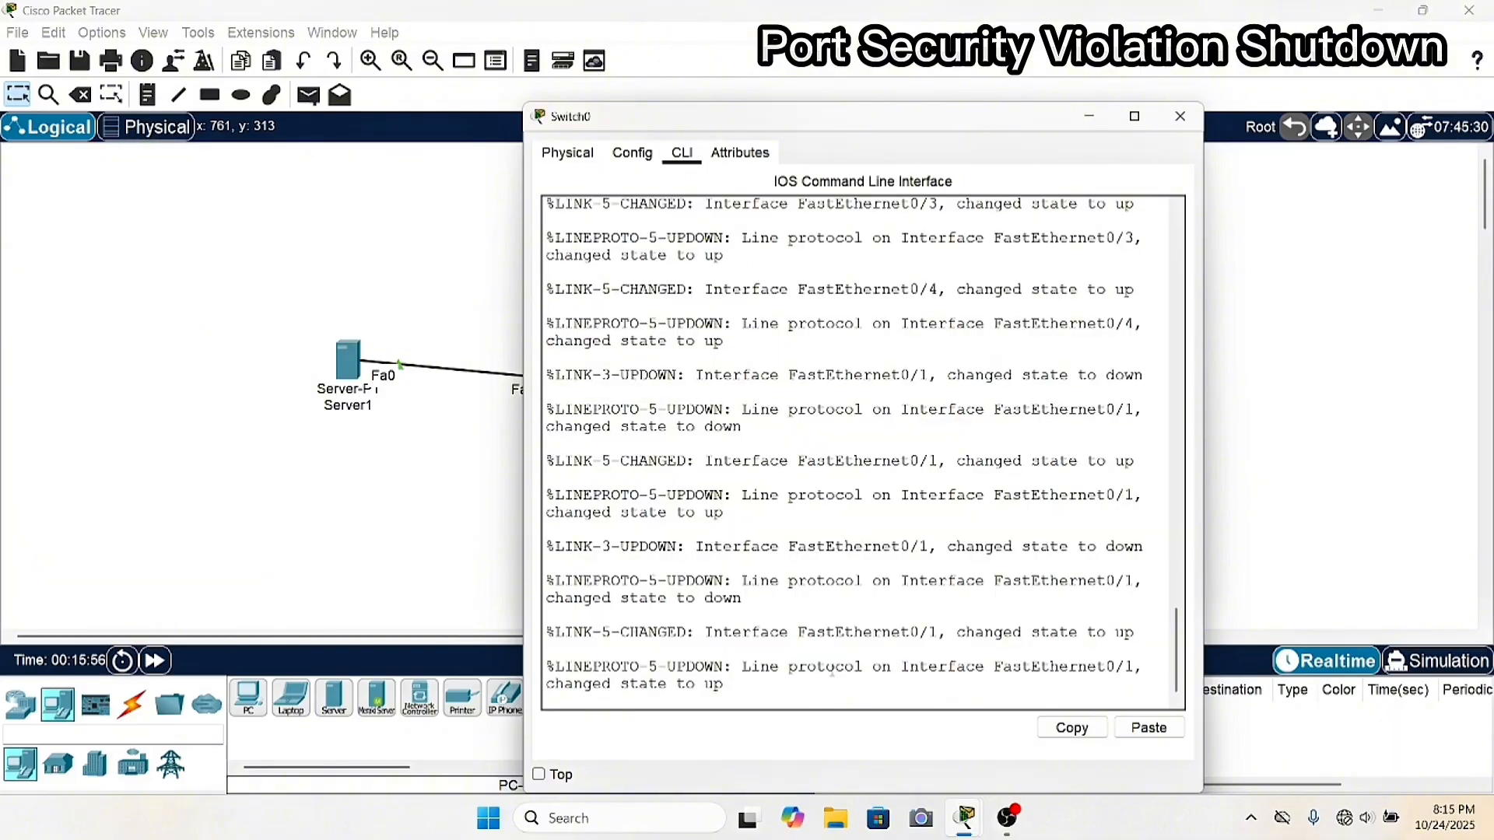
key("Return")
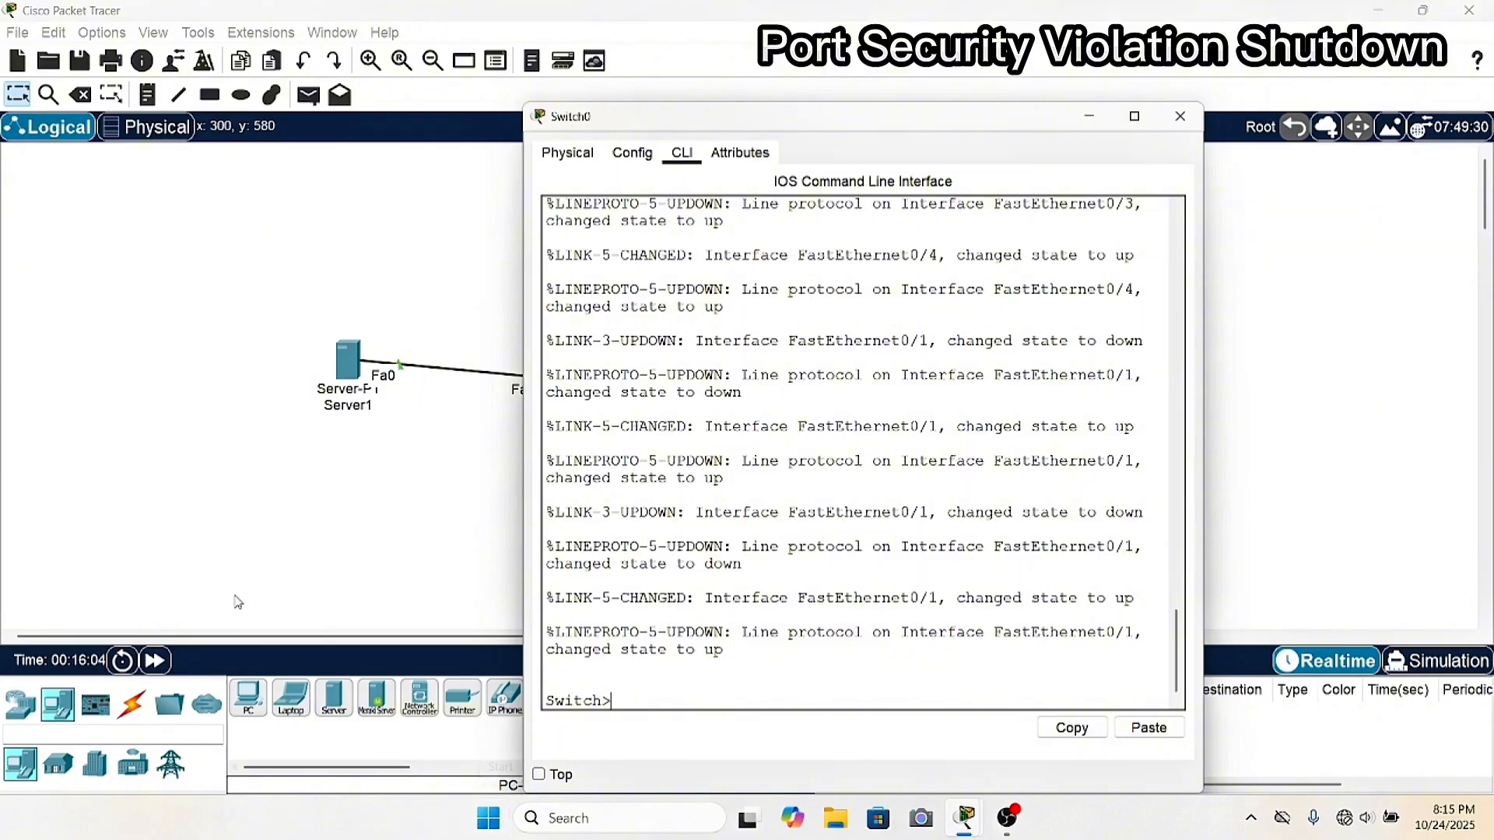
left_click_drag(714, 131, 973, 102)
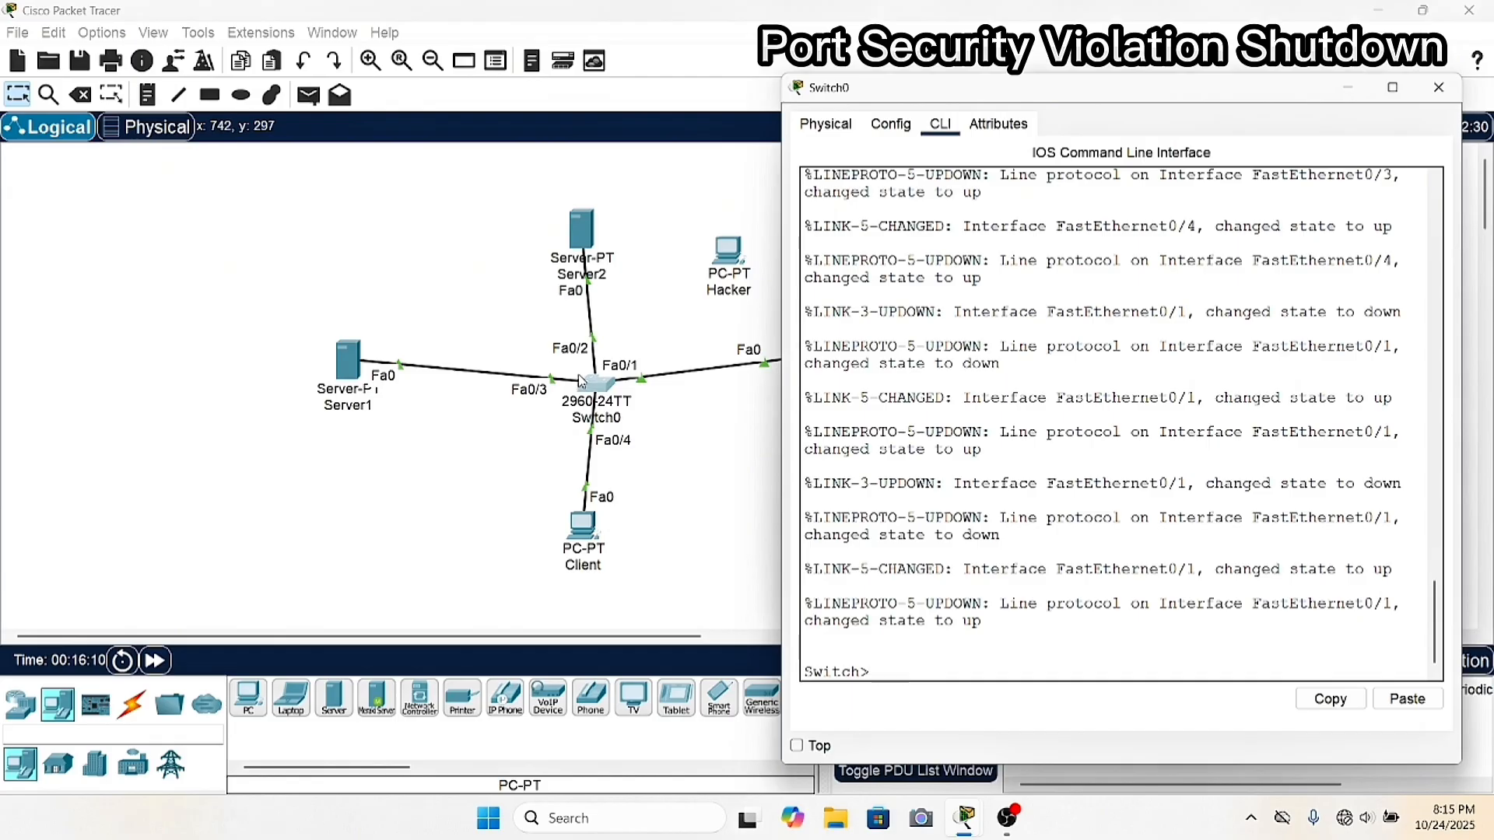
Enter privileged EXEC mode on the switch with en and global configuration mode with conf t.
type("conf t")
key("Return")
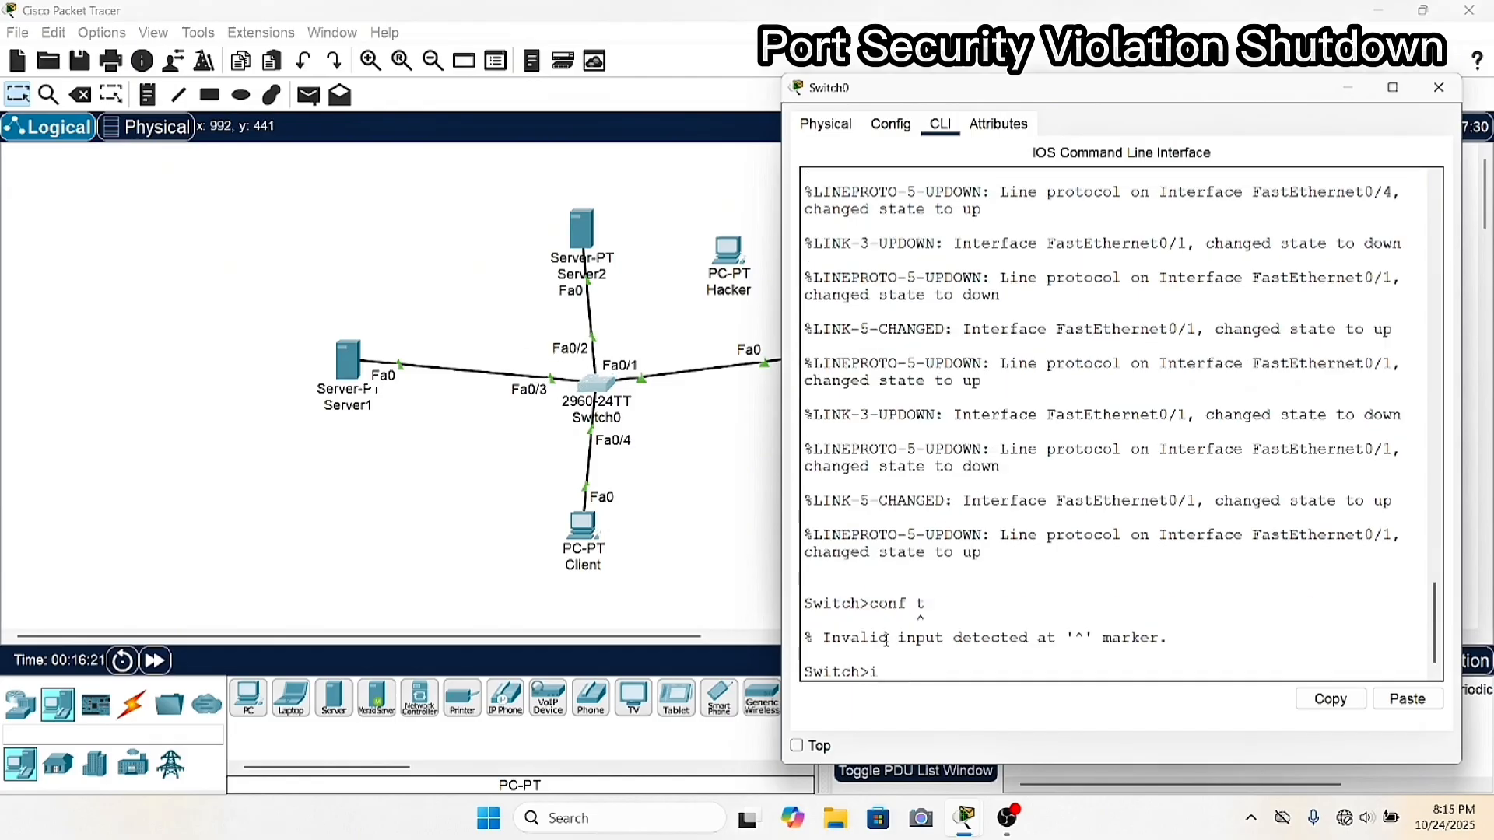
type("int")
key("BackSpace")
key("BackSpace")
type("en")
key("Return")
type("ch#c")
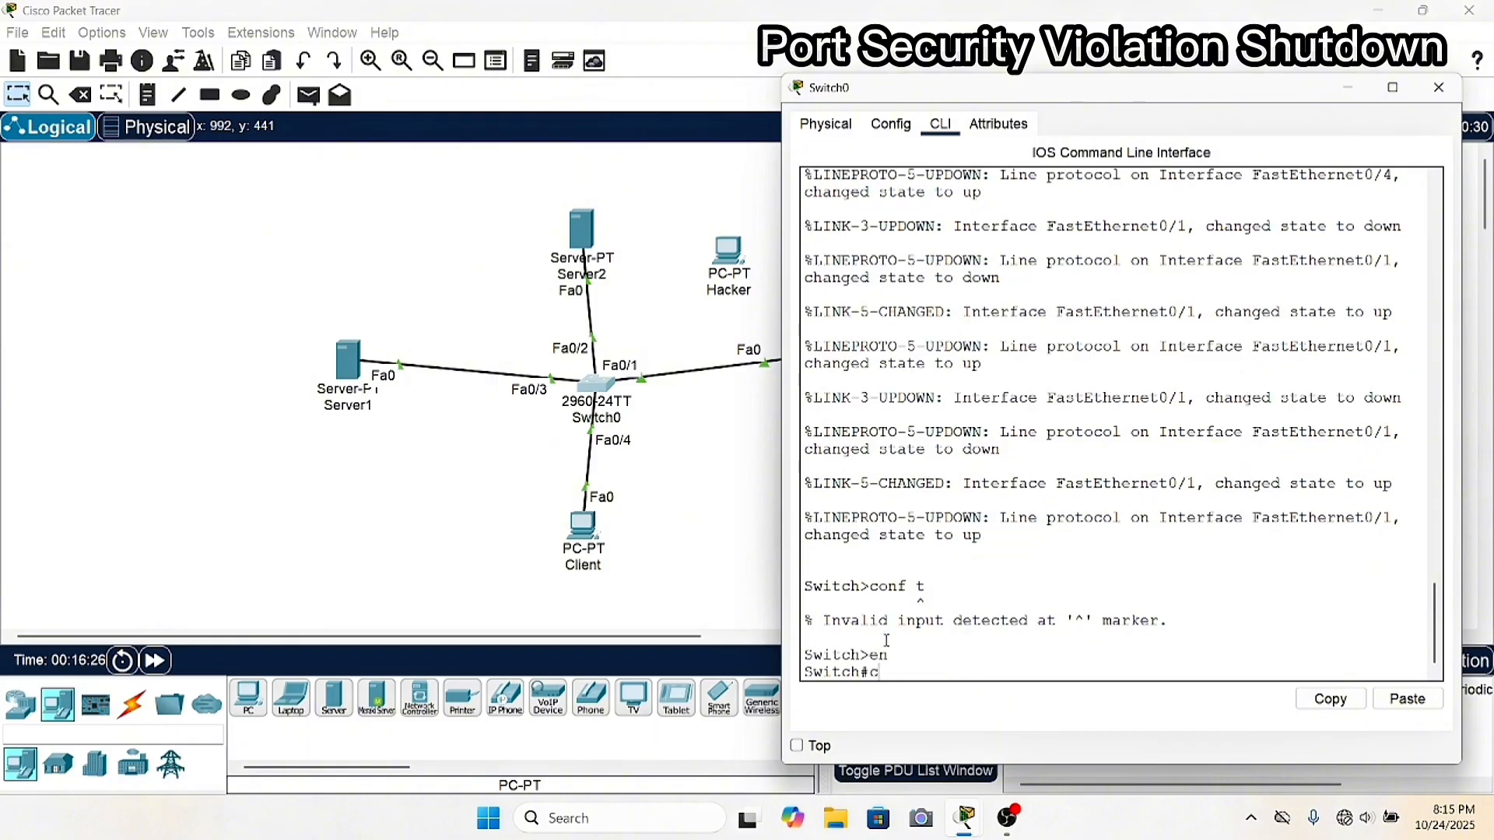
type("onf t")
key("Return")
Set switch interfaces fa0/1-3 to access mode as a range and exit to global configuration mode.
type("int ran")
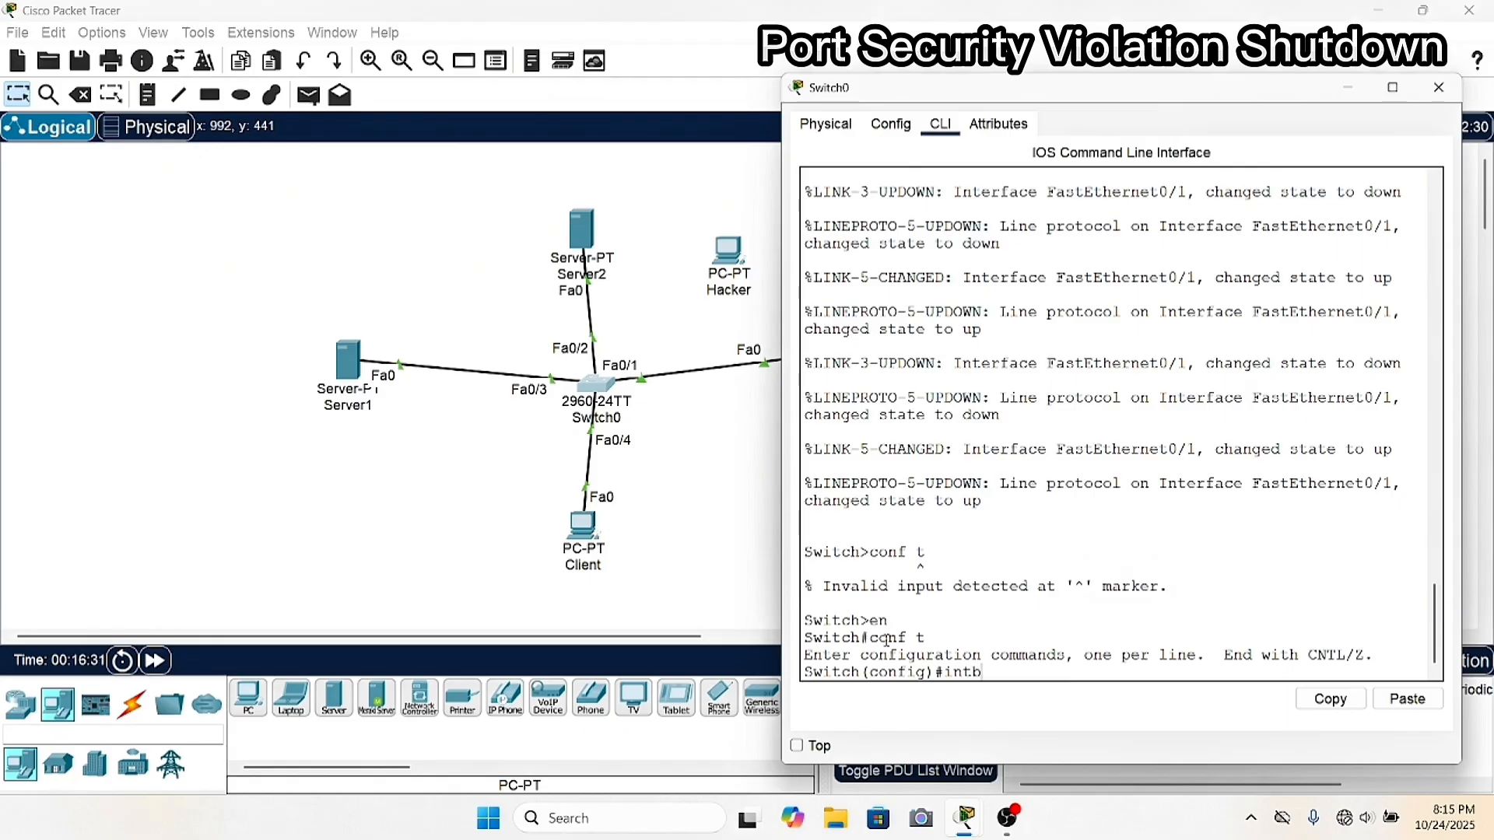
type("ge fa0/1-3")
key("Return")
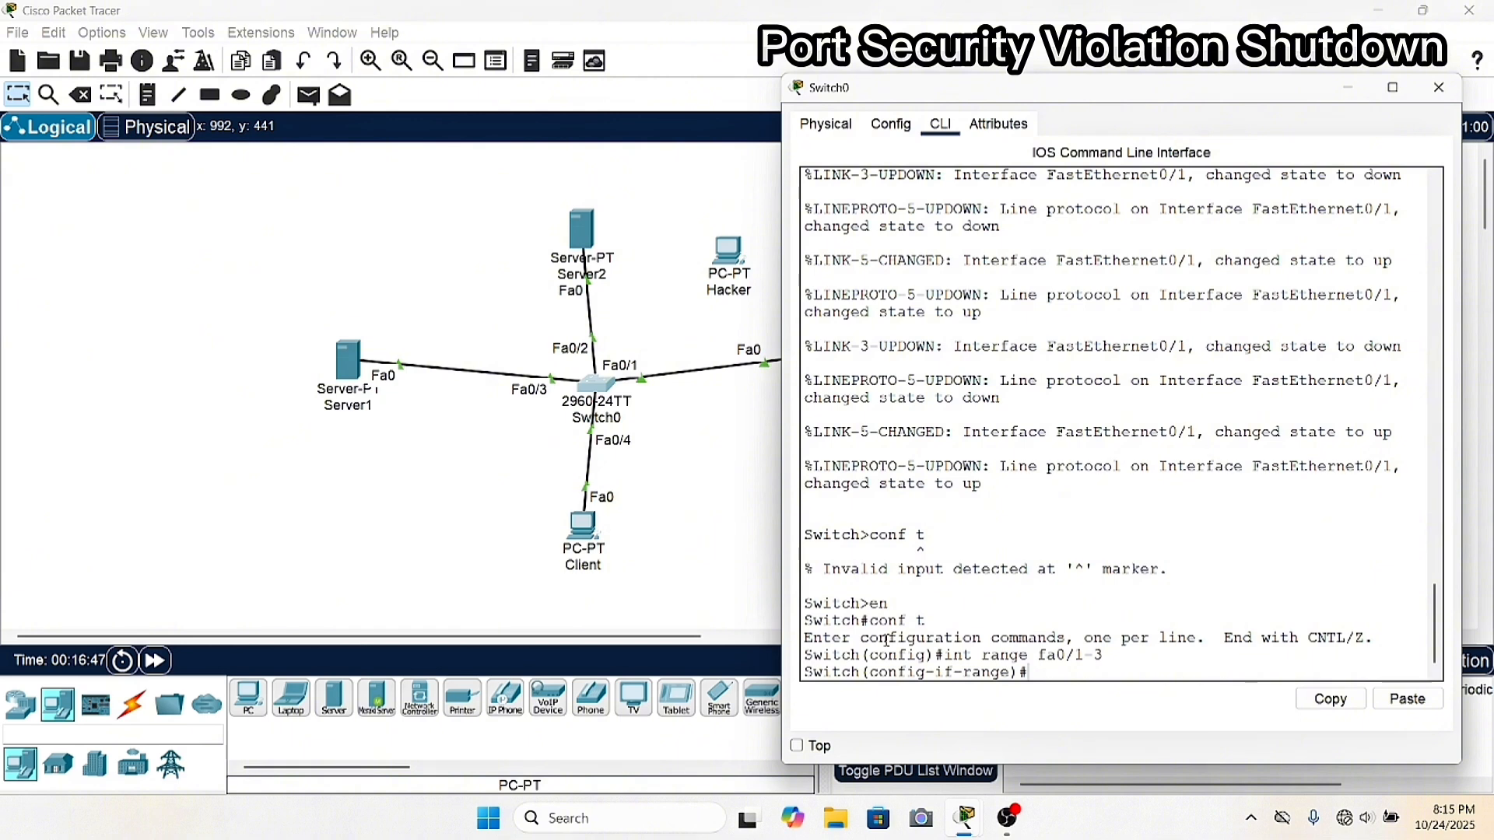
type("swi mode acc")
key("Return")
type("ex")
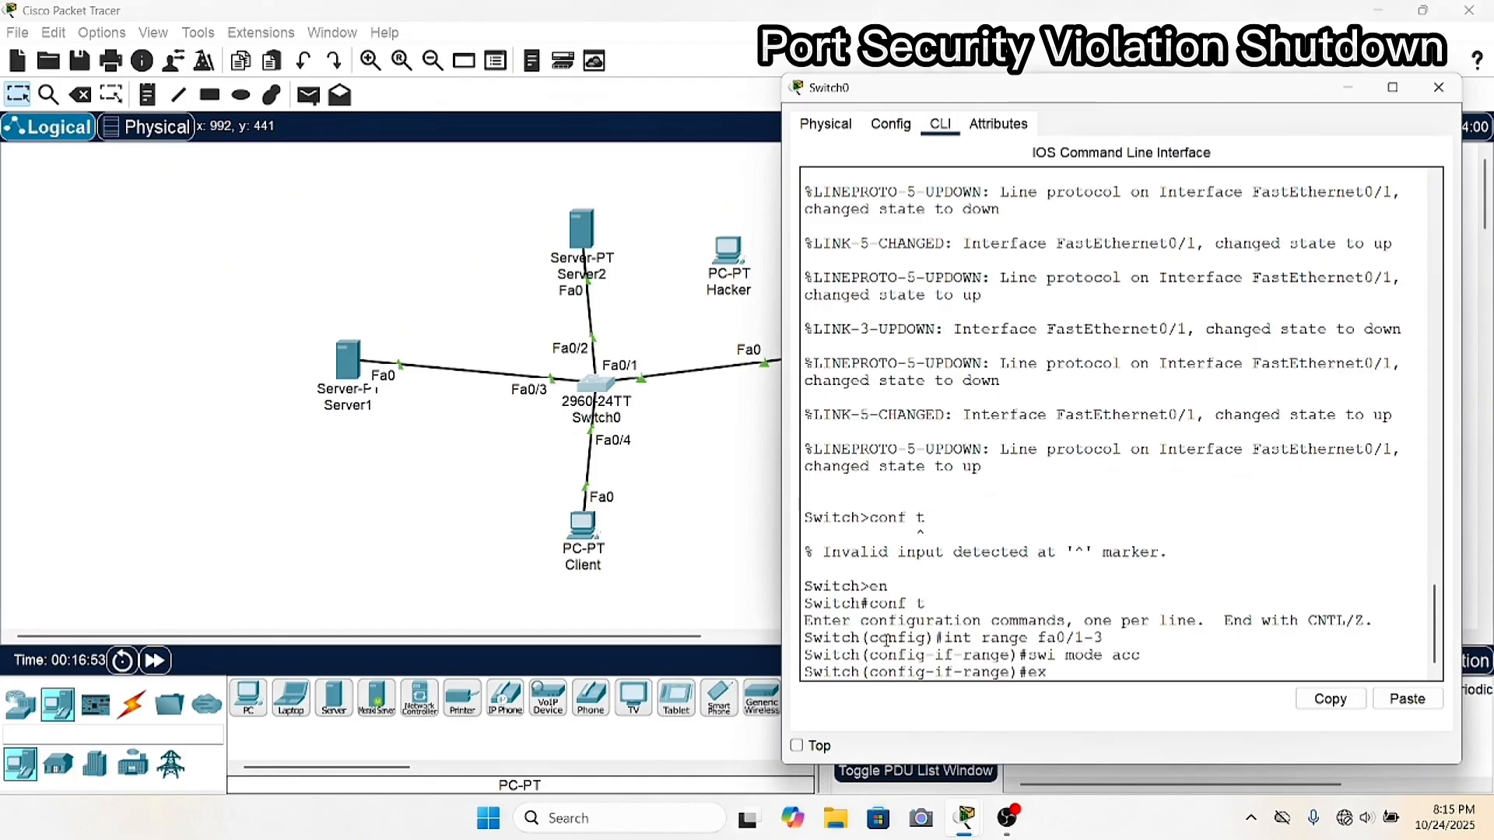
key("Return")
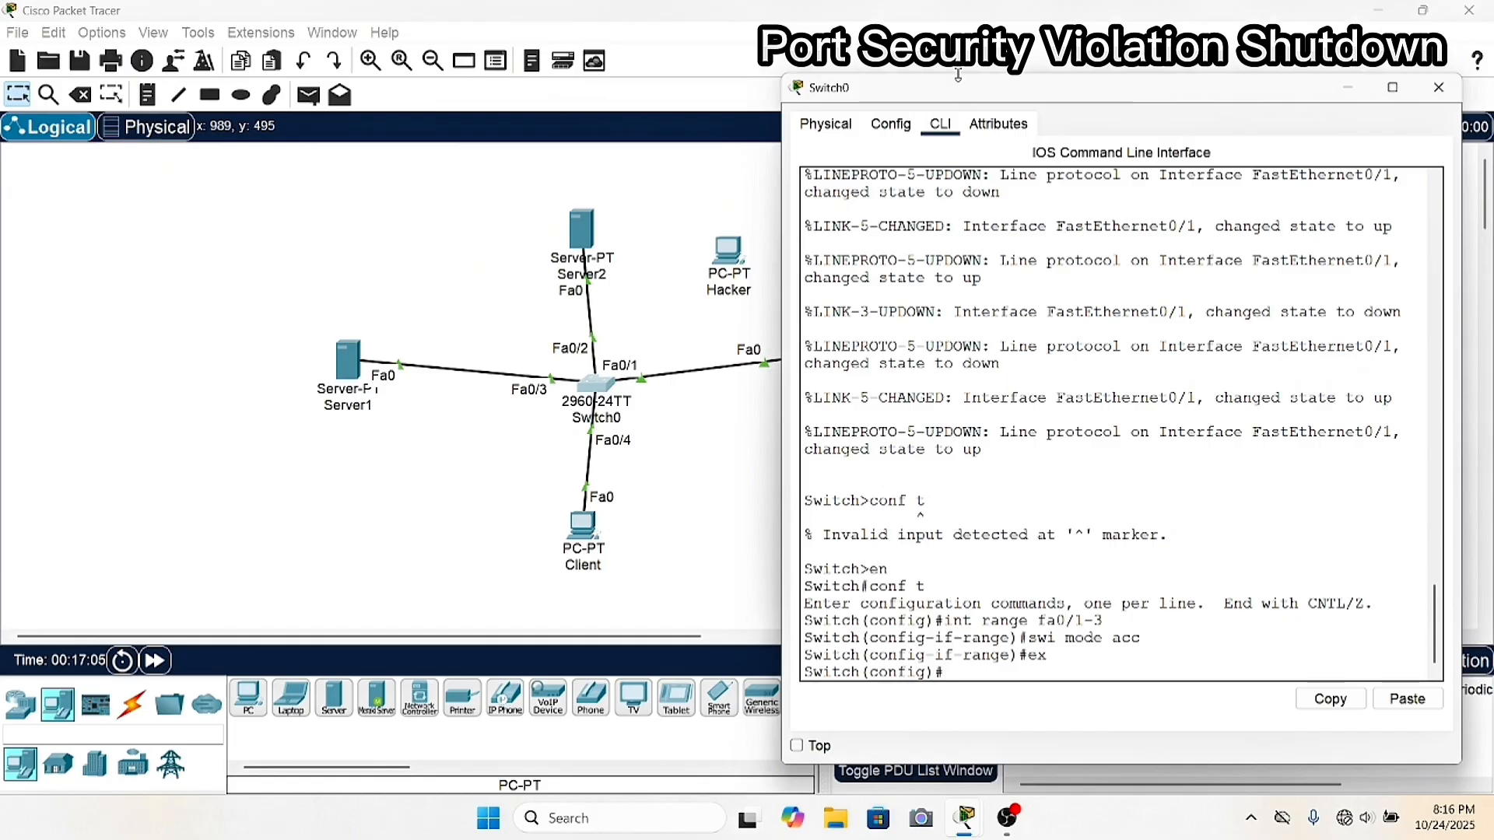
Enter configuration of switch interface fa0/1 and enable port security on it with swi port-security.
left_click_drag(969, 88, 1178, 81)
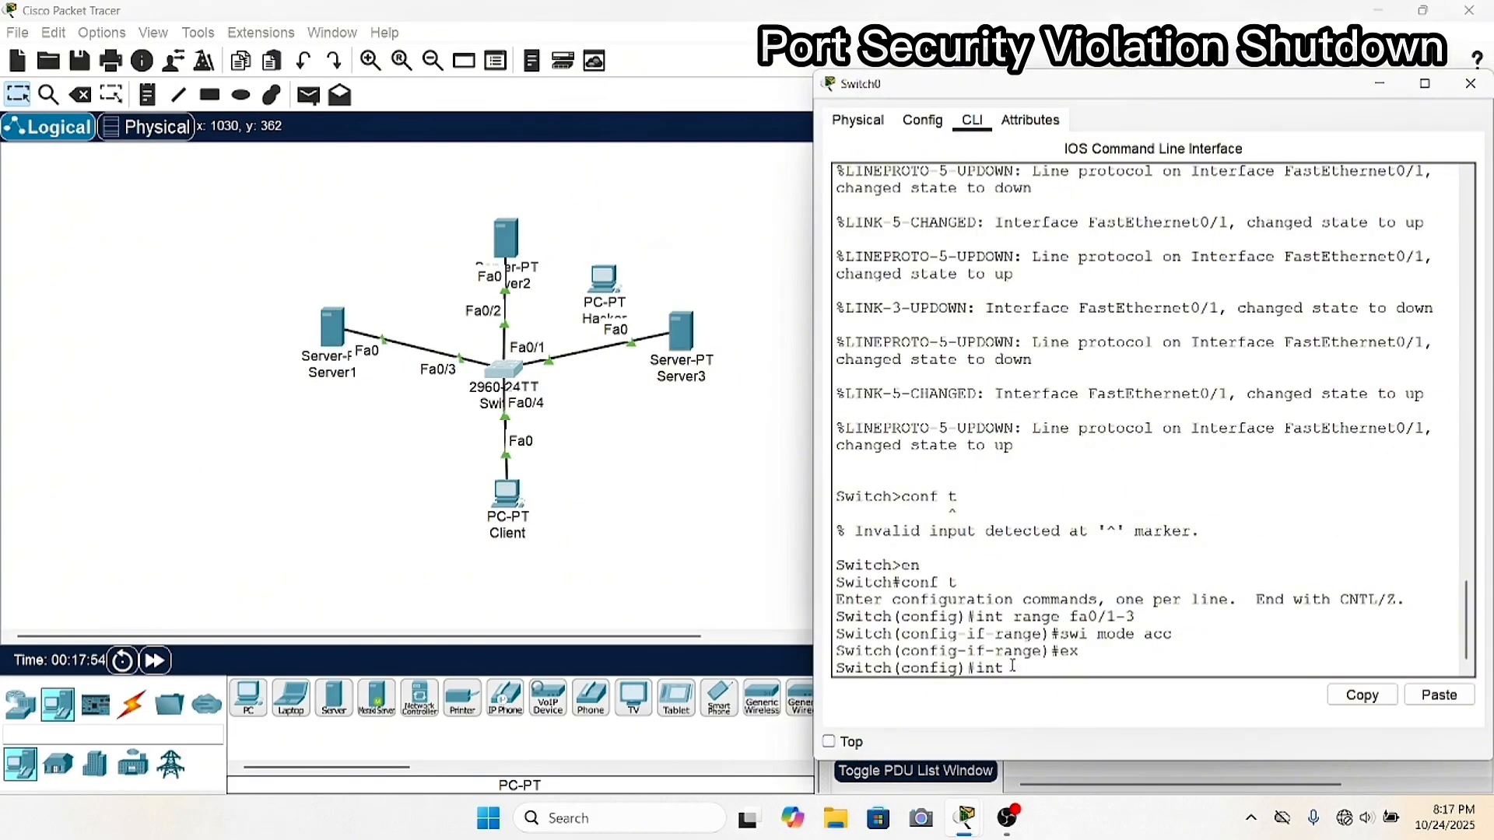
type("fa0/1")
key("Return")
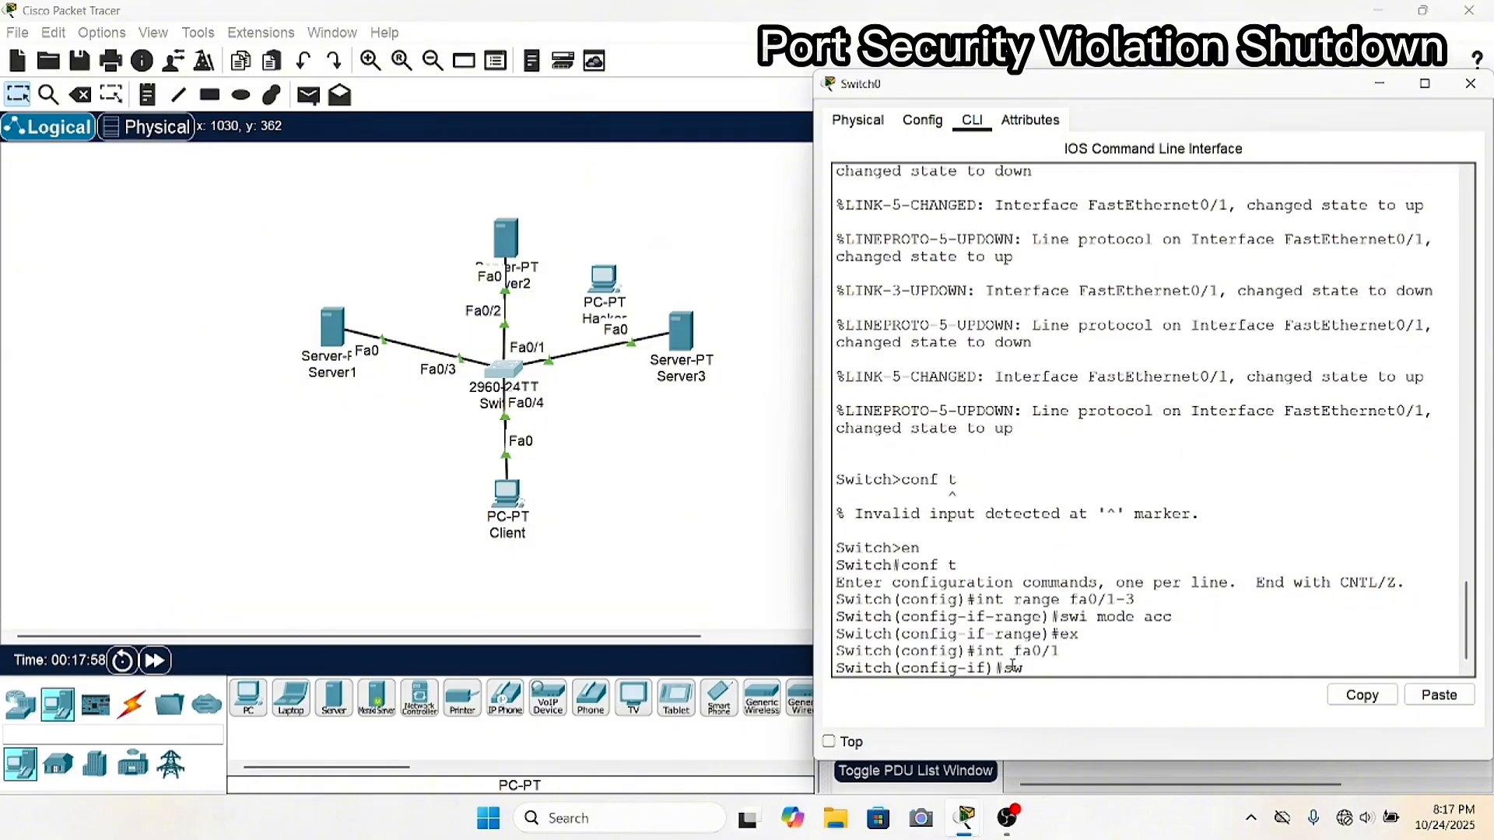
type("swin")
key("BackSpace")
type("poer")
key("Tab")
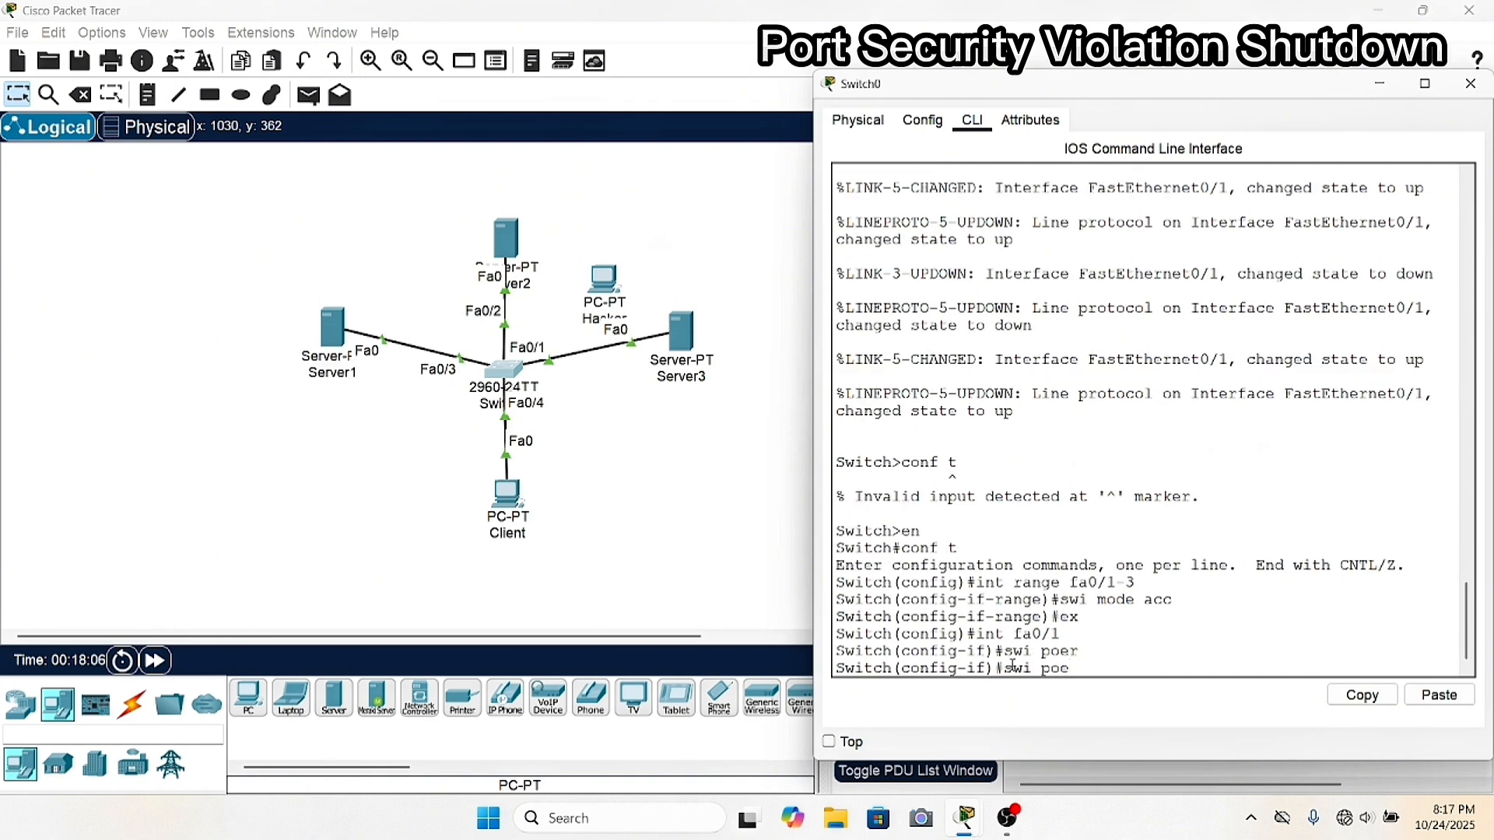
key("BackSpace")
type("rt")
key("Tab")
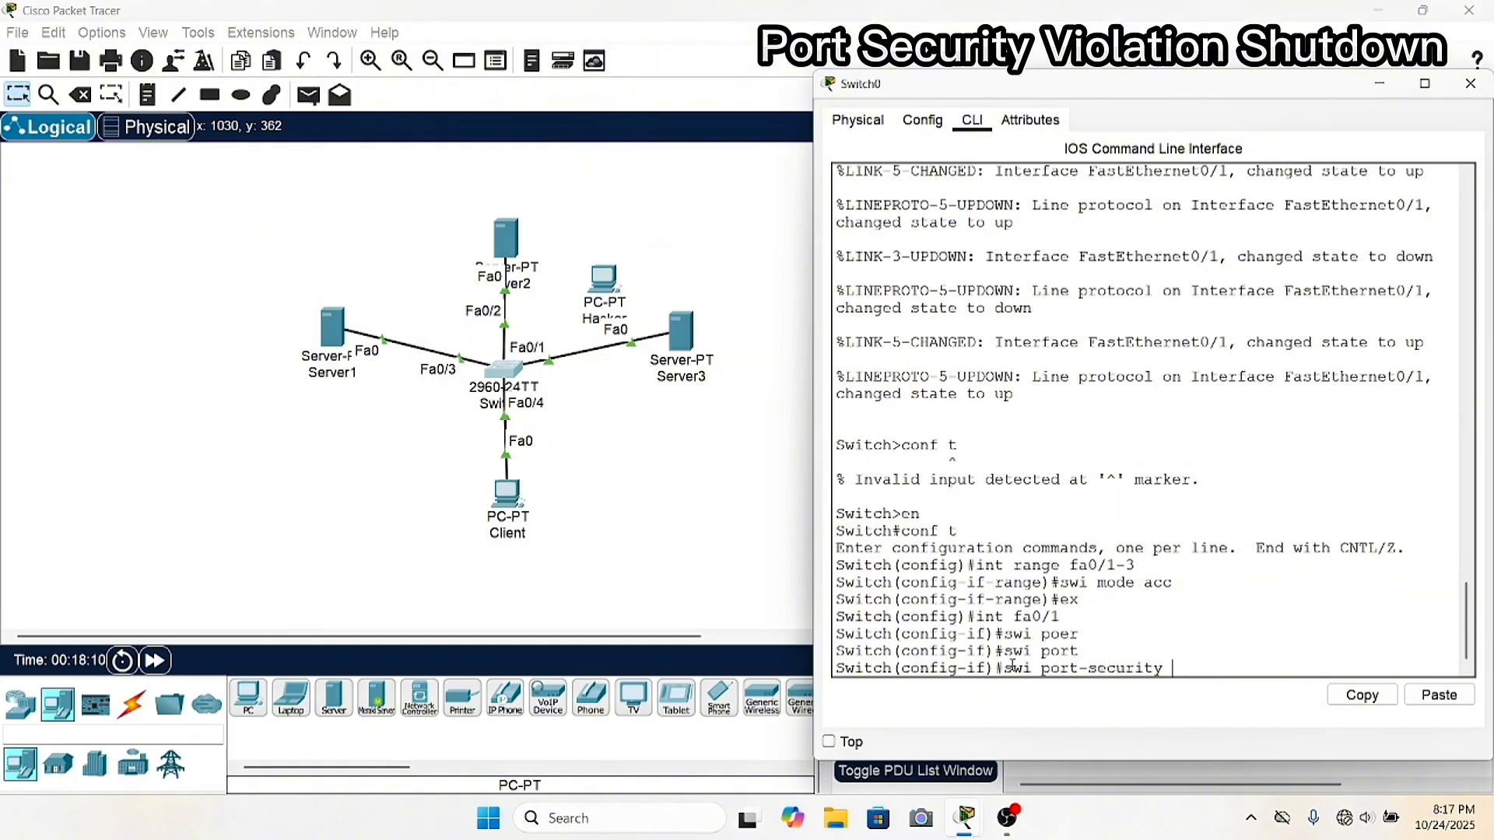
key("Return")
Compose the swi port-security mac-address command for fa0/1 up to the address argument.
type("swi por")
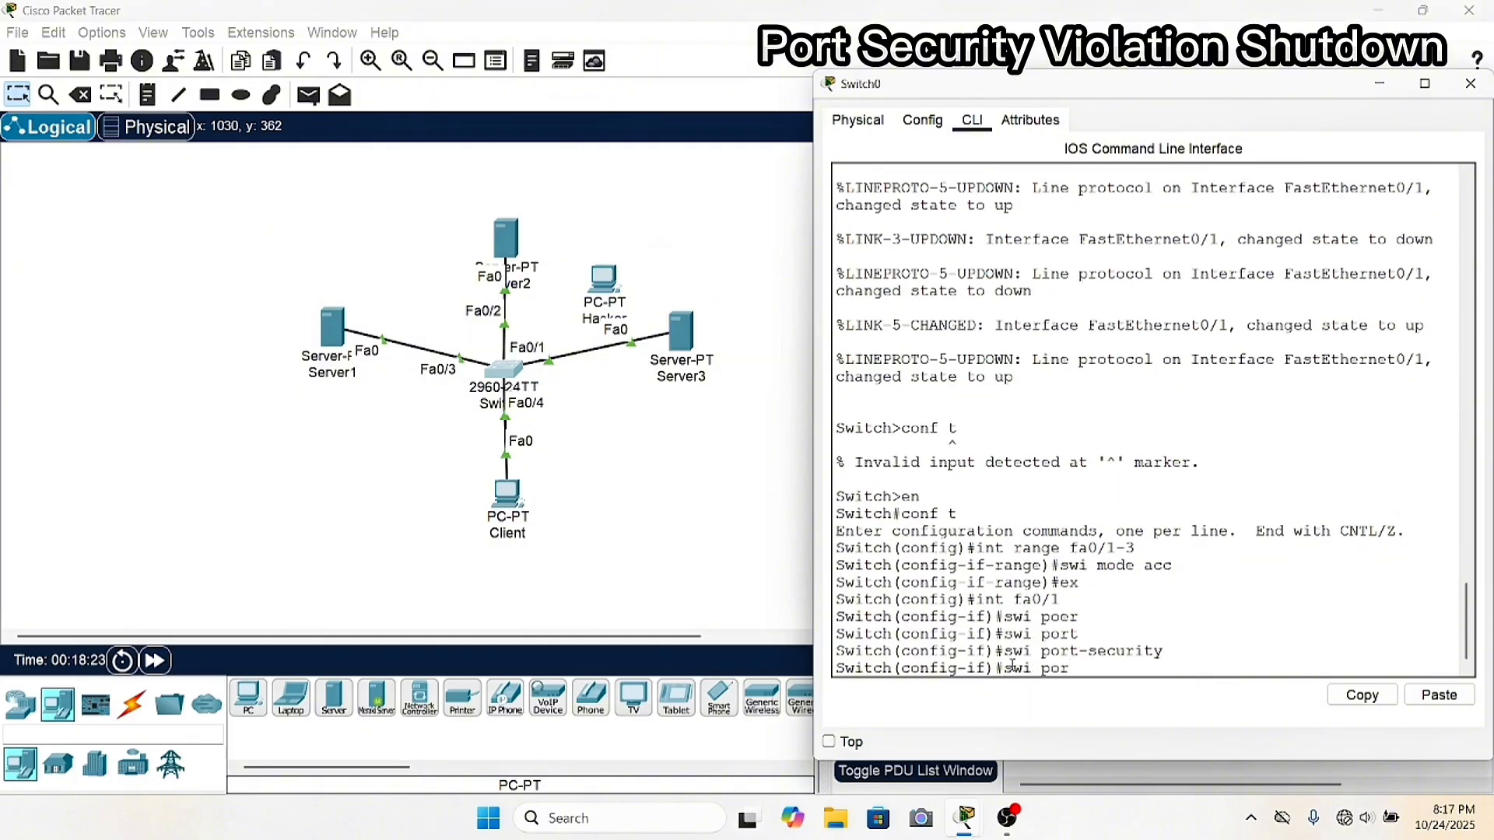
type("t")
key("Tab")
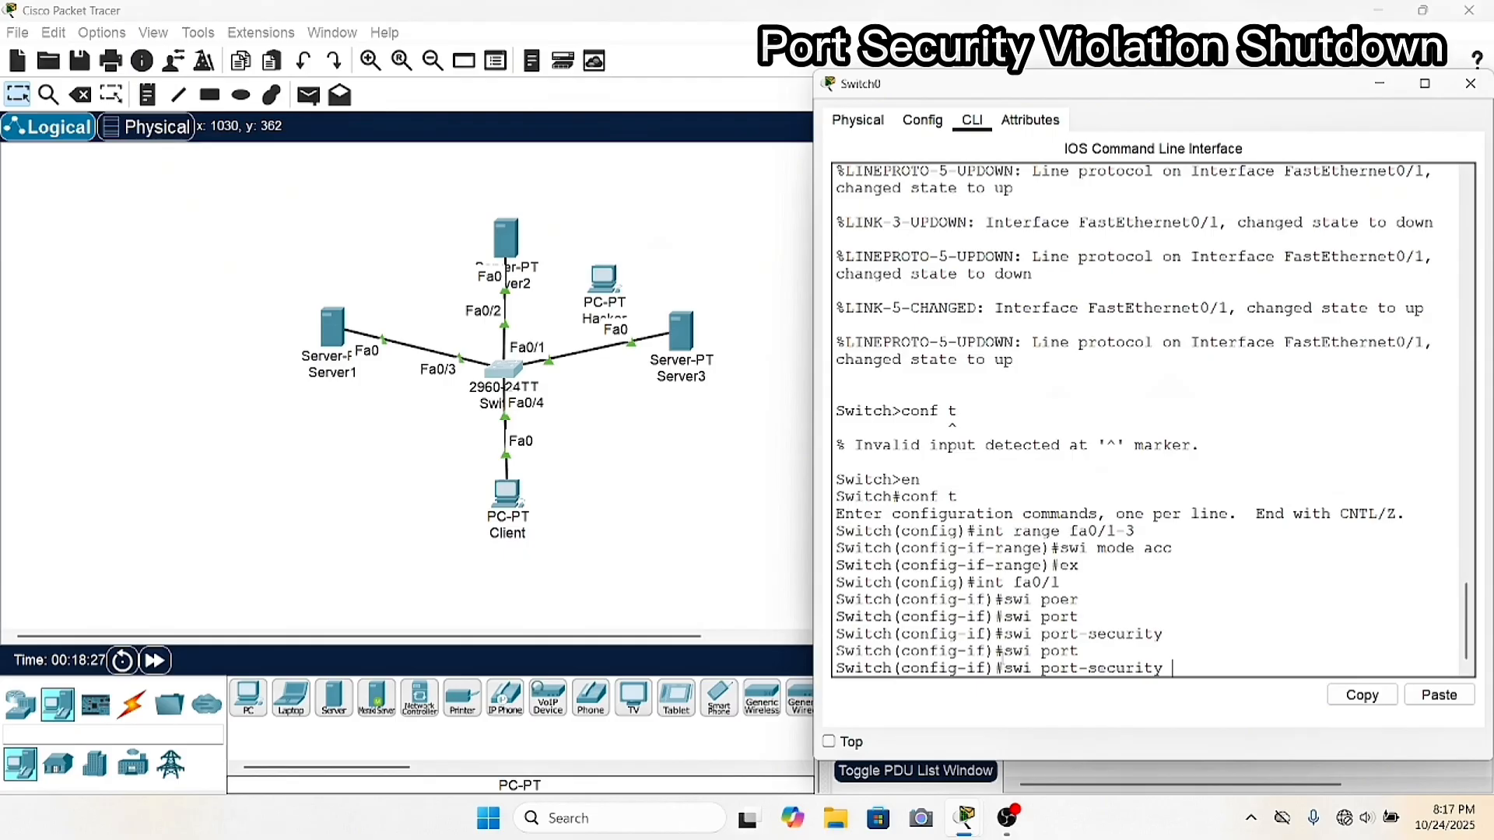
type("mac")
key("Tab")
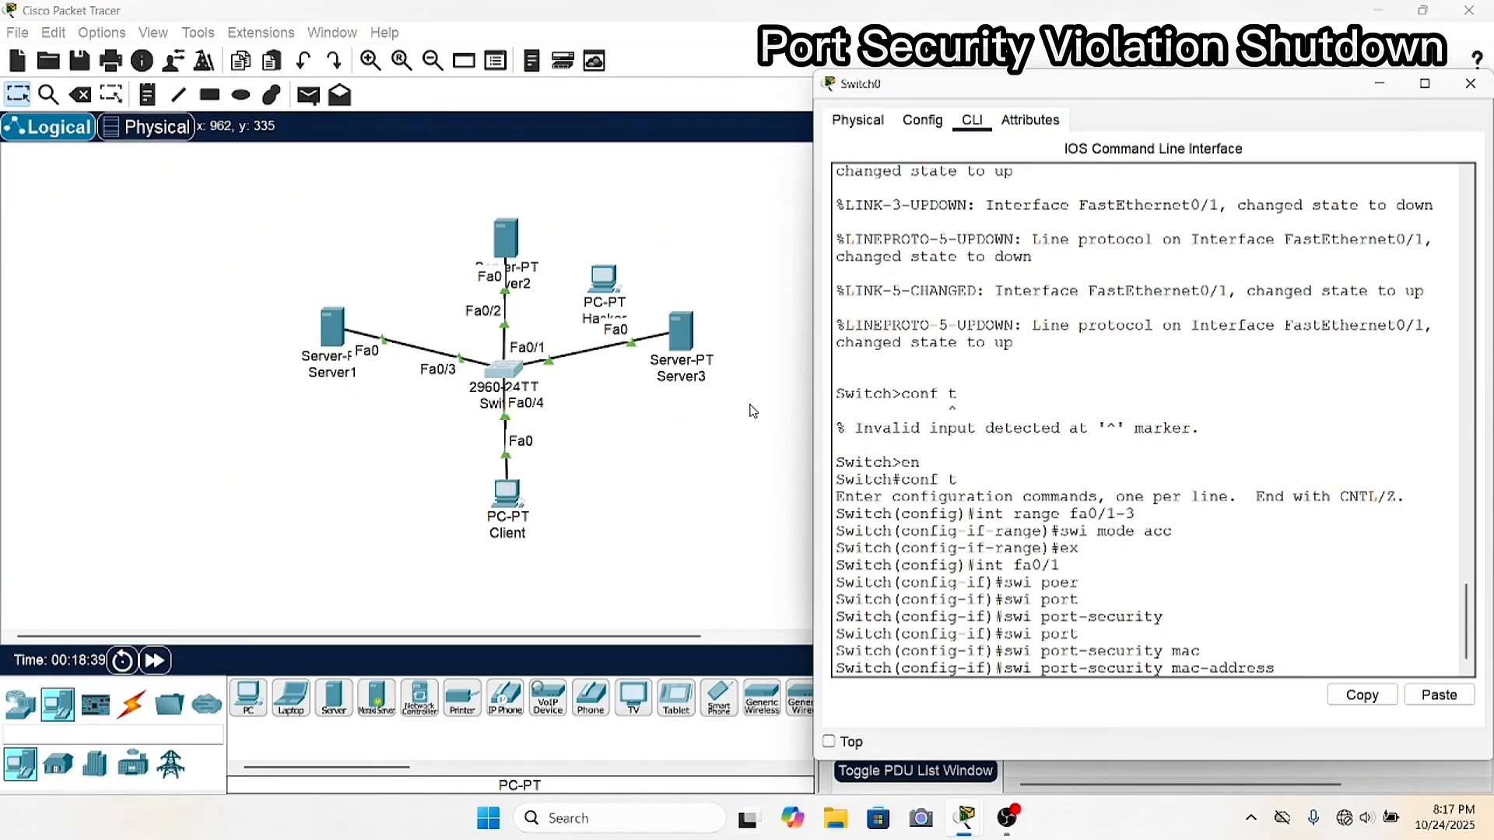
Copy Server3's FastEthernet0 MAC address and register 0001.9676.06D4 as the secure address on switch interface fa0/1.
left_click(684, 335)
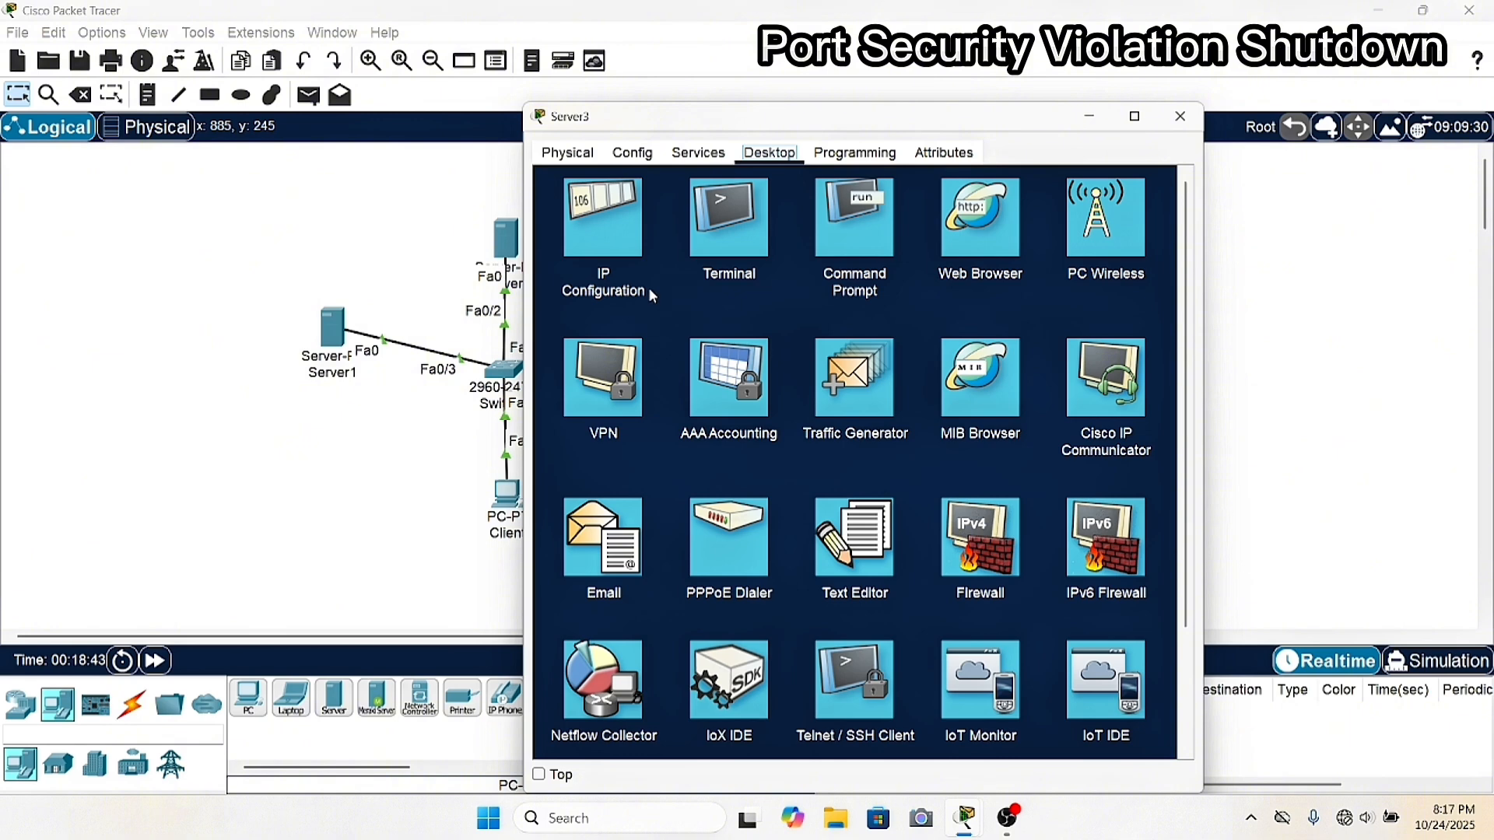
left_click(632, 152)
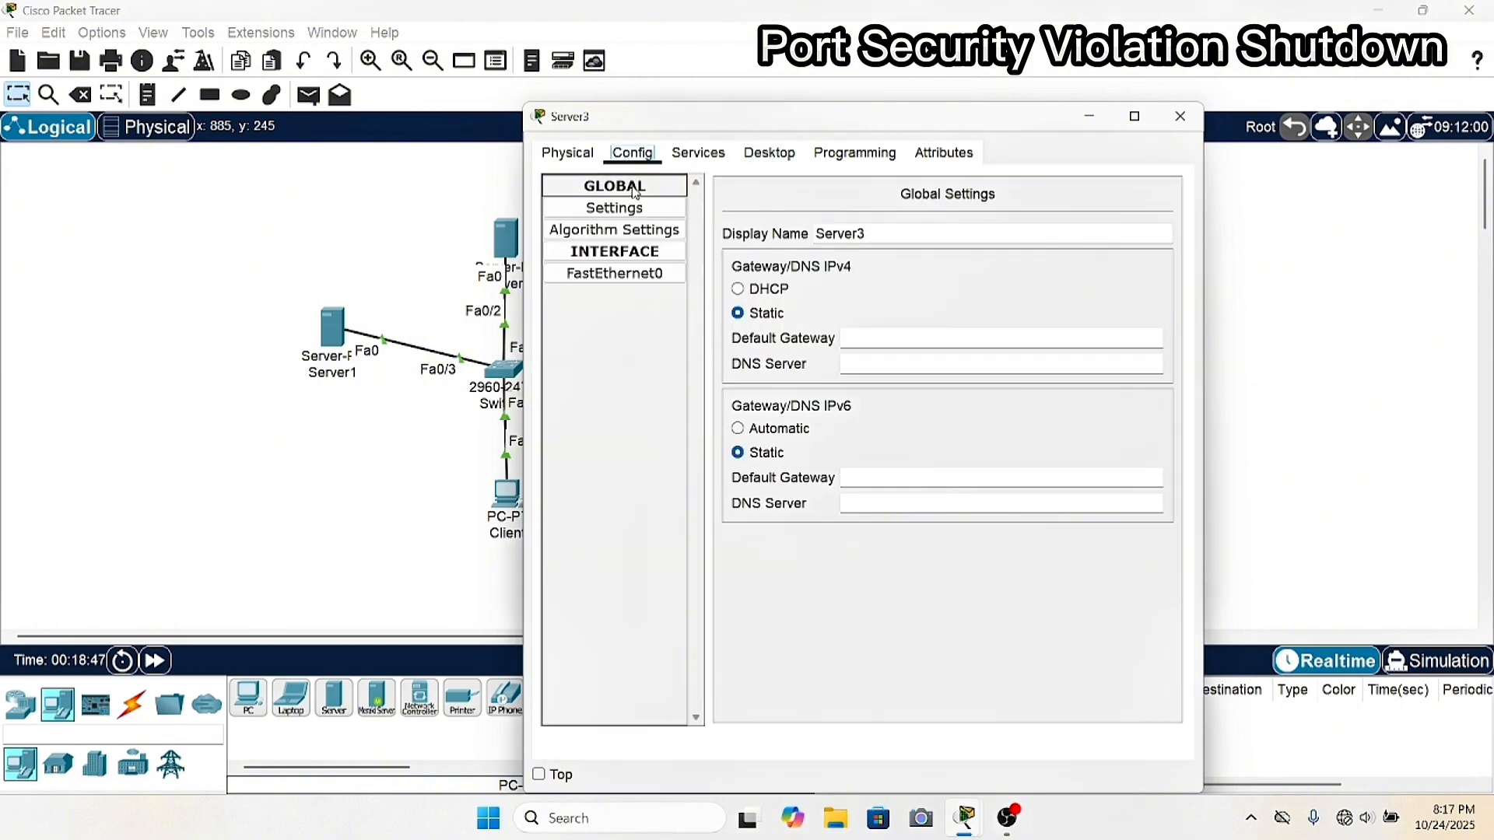
left_click(652, 271)
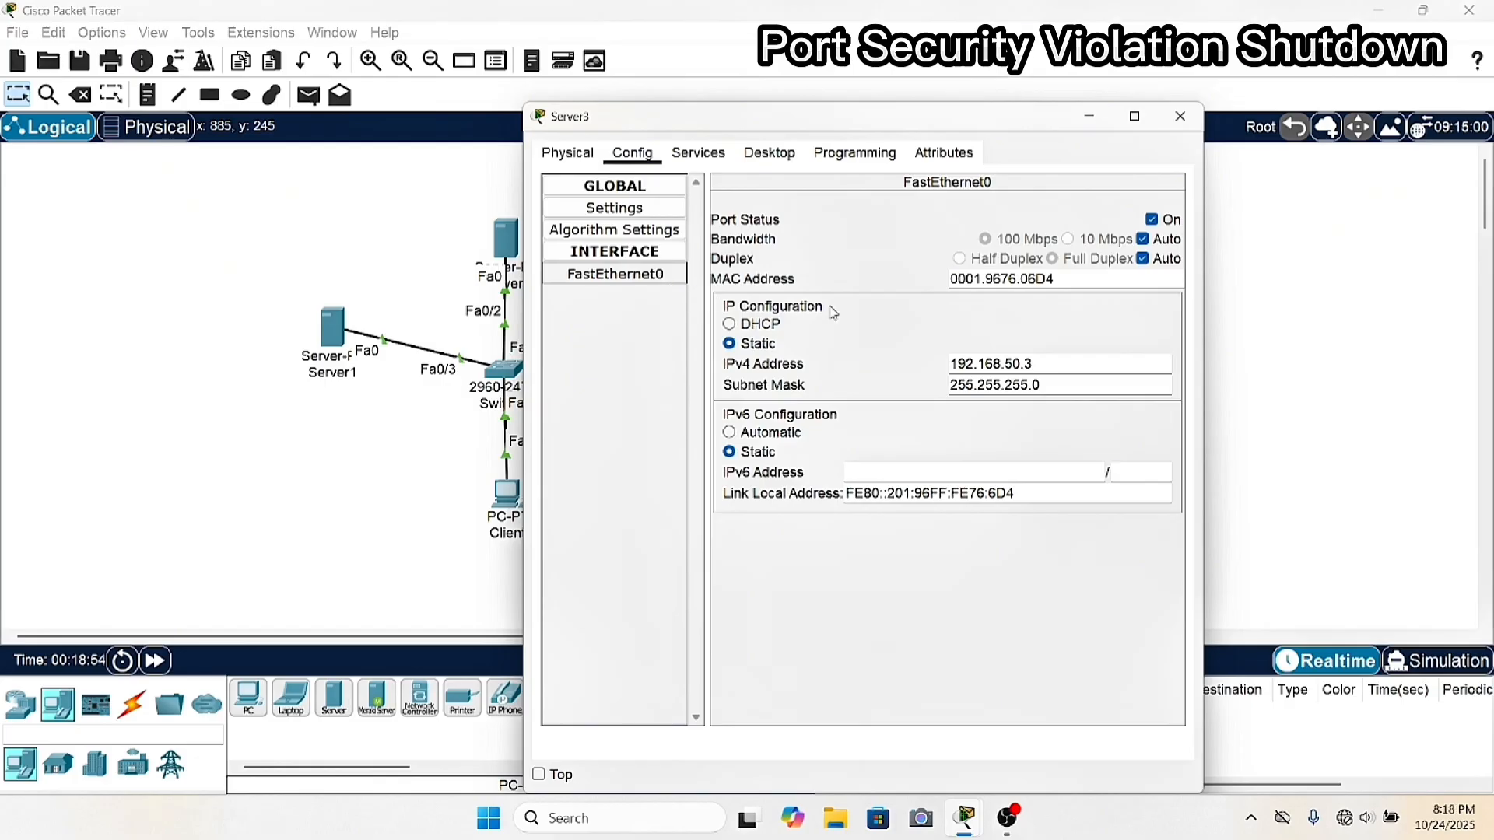
left_click_drag(951, 278, 1054, 279)
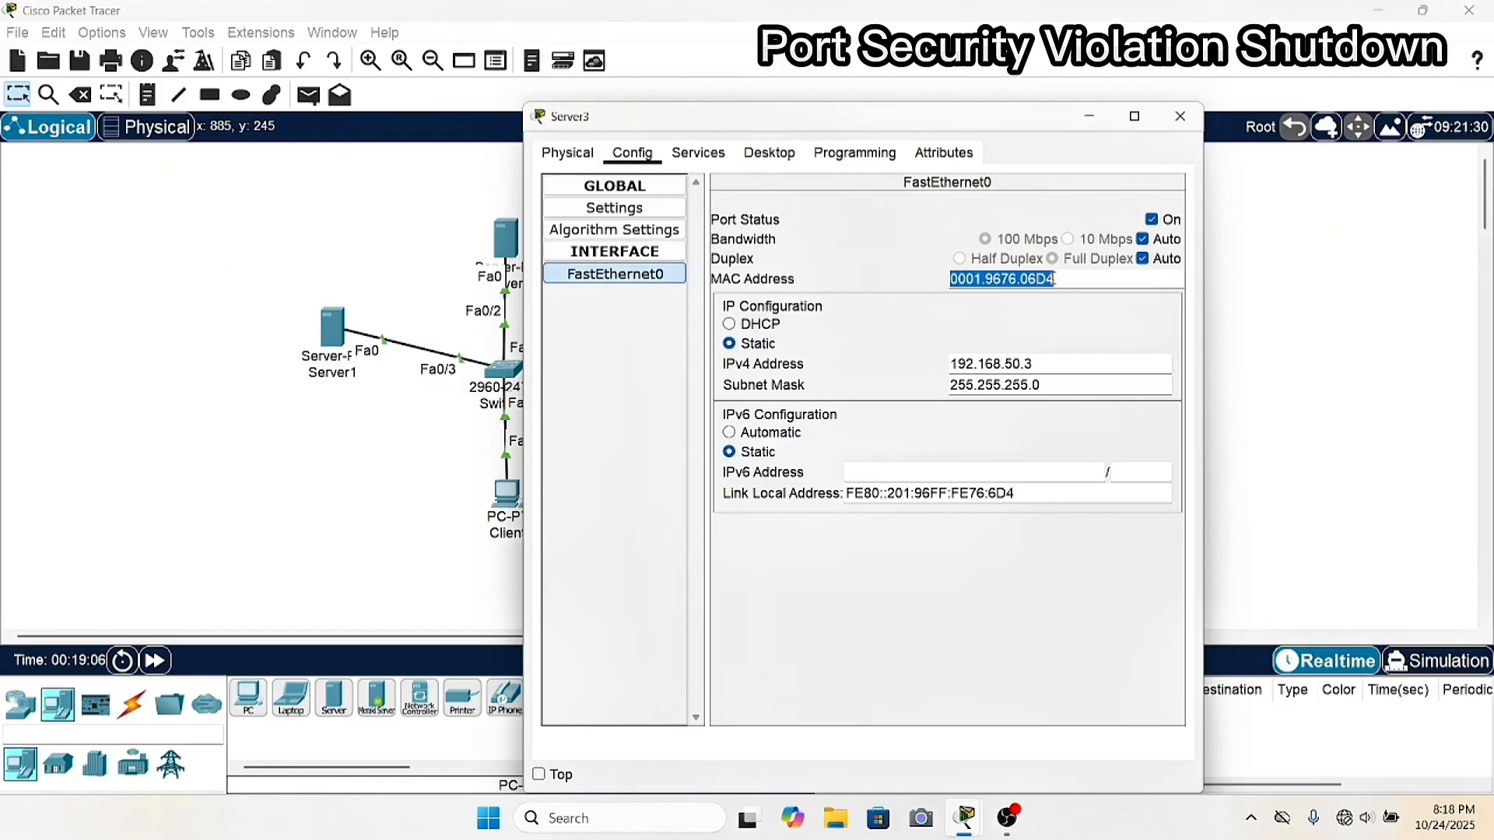
left_click(1179, 117)
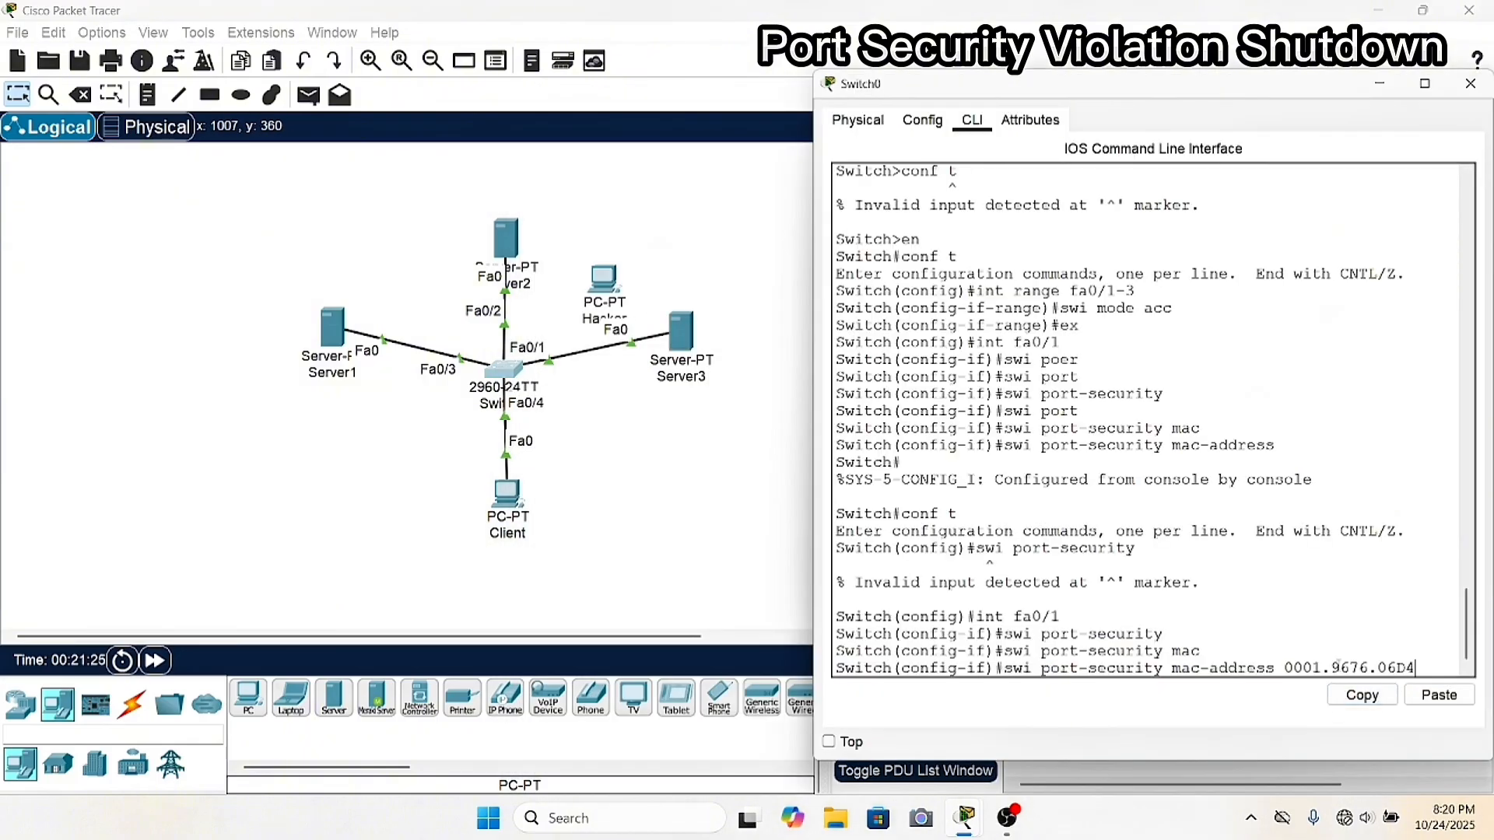
key("Return")
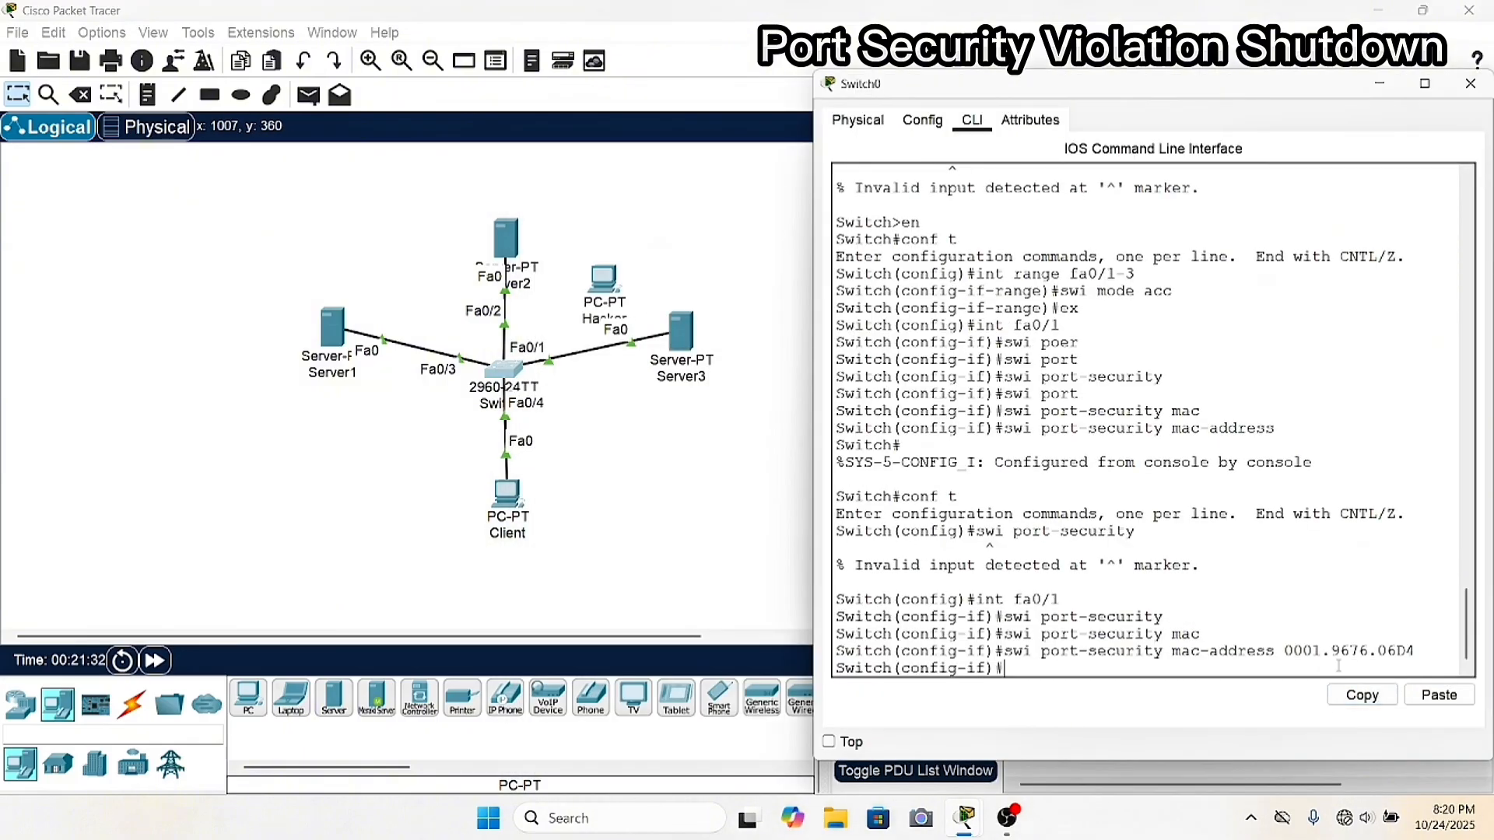
left_click_drag(1013, 652, 1438, 647)
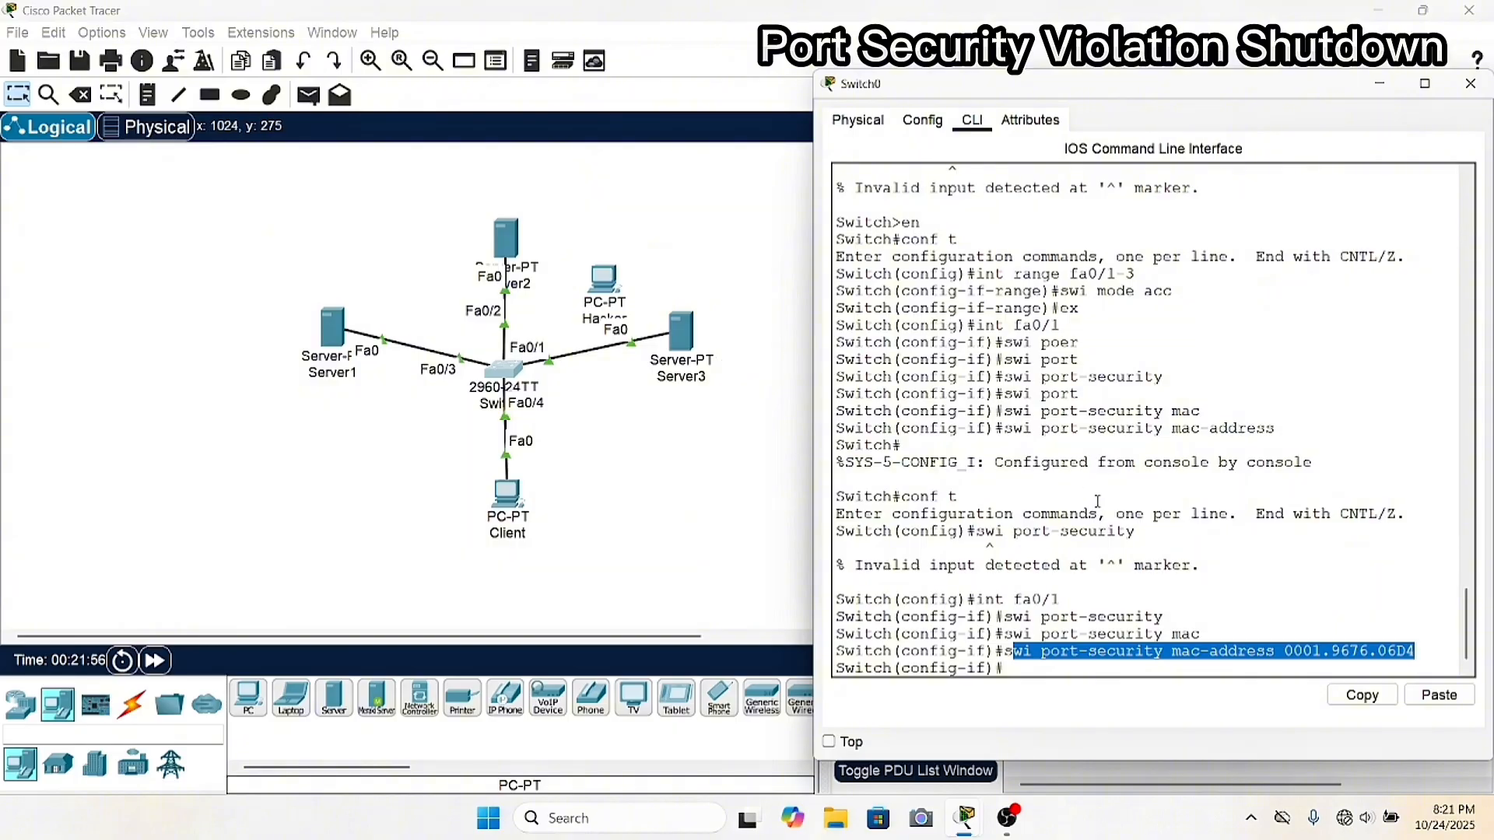
left_click(1218, 585)
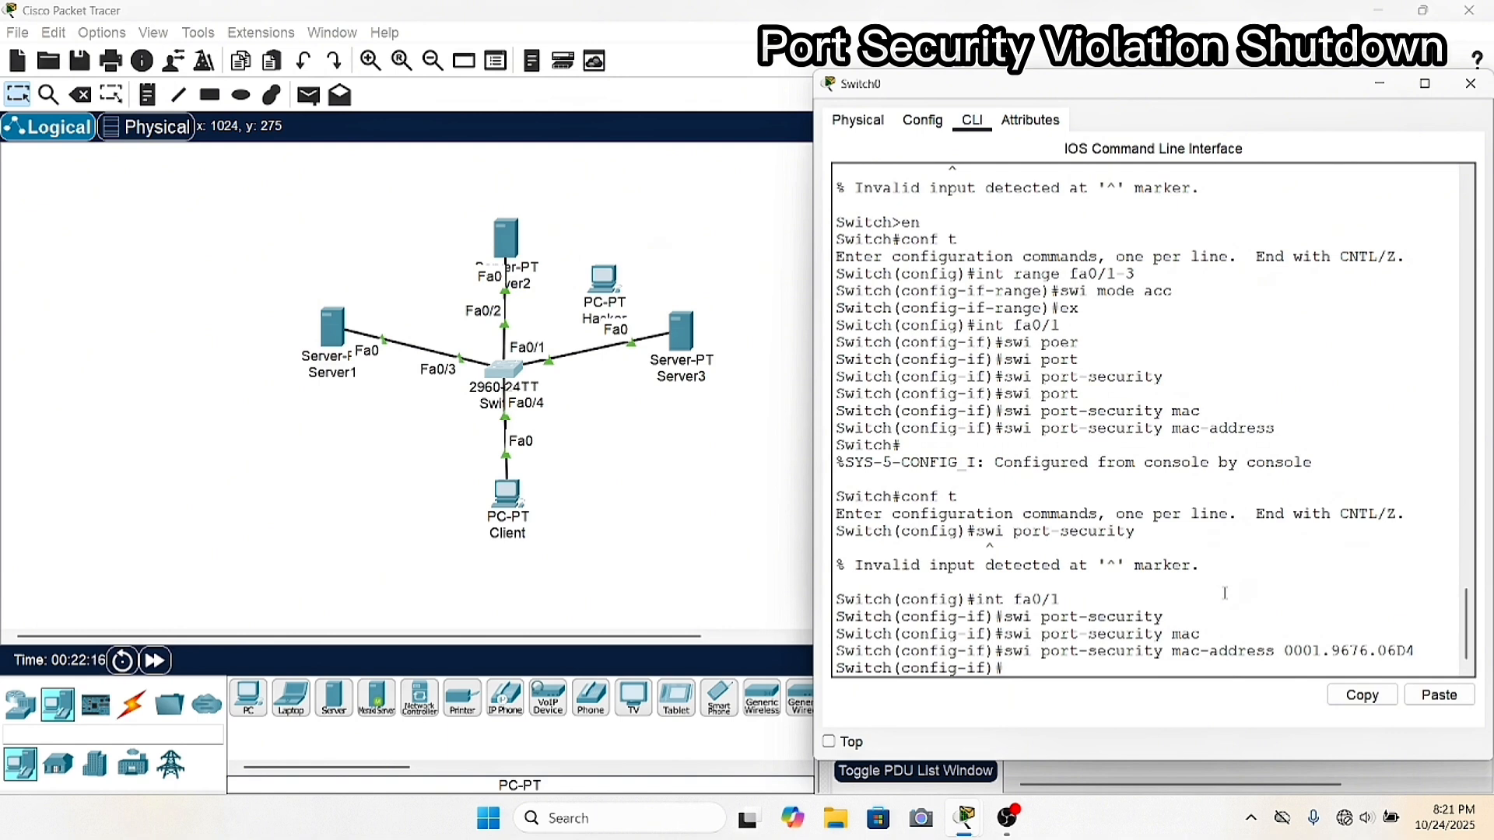
Limit fa0/1 to one secure MAC address with swi port-security maximum 1.
type("swi por")
key("Tab")
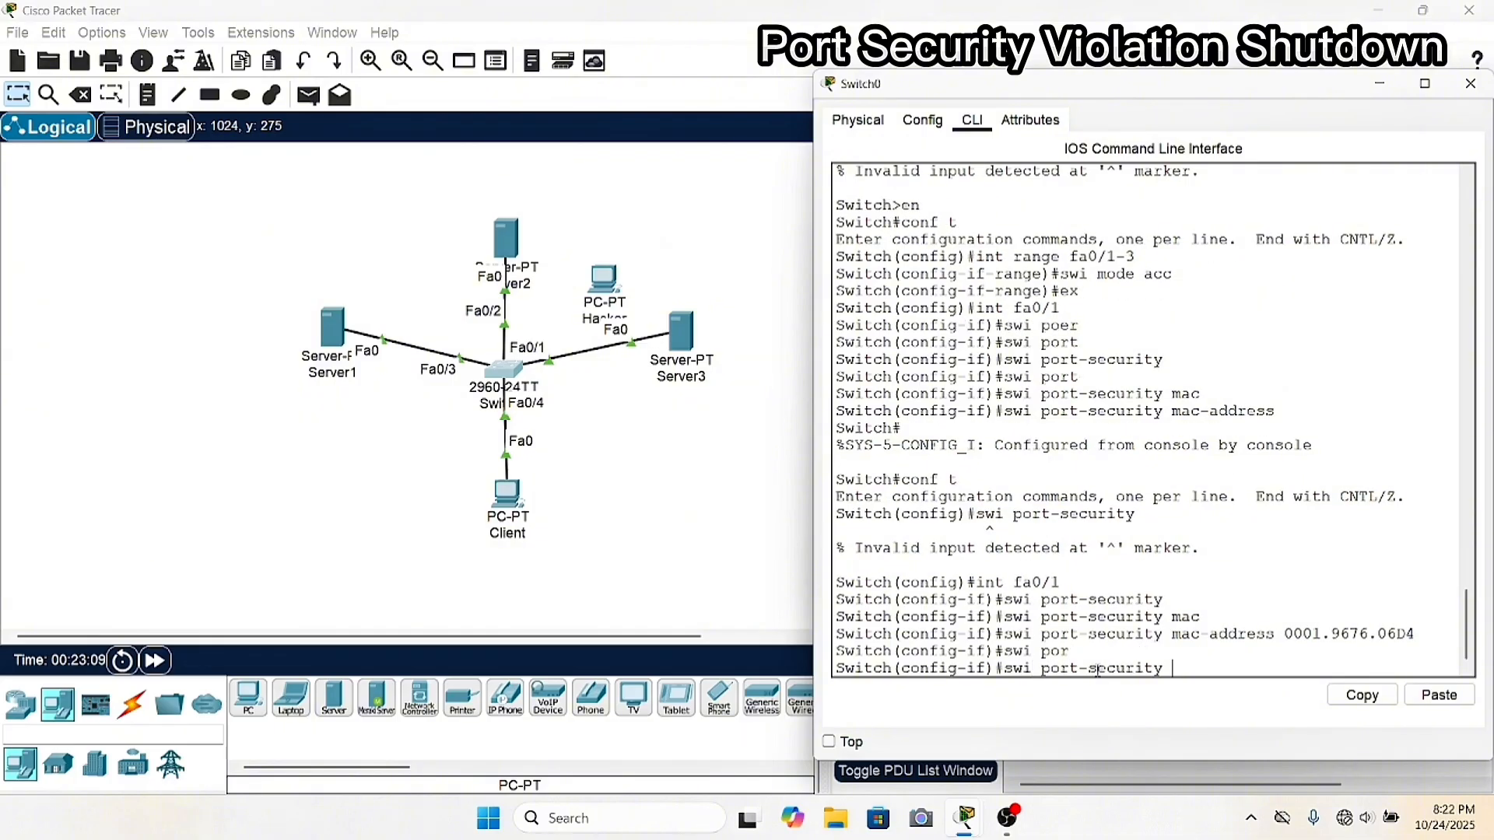
type("max")
key("Tab")
type("1")
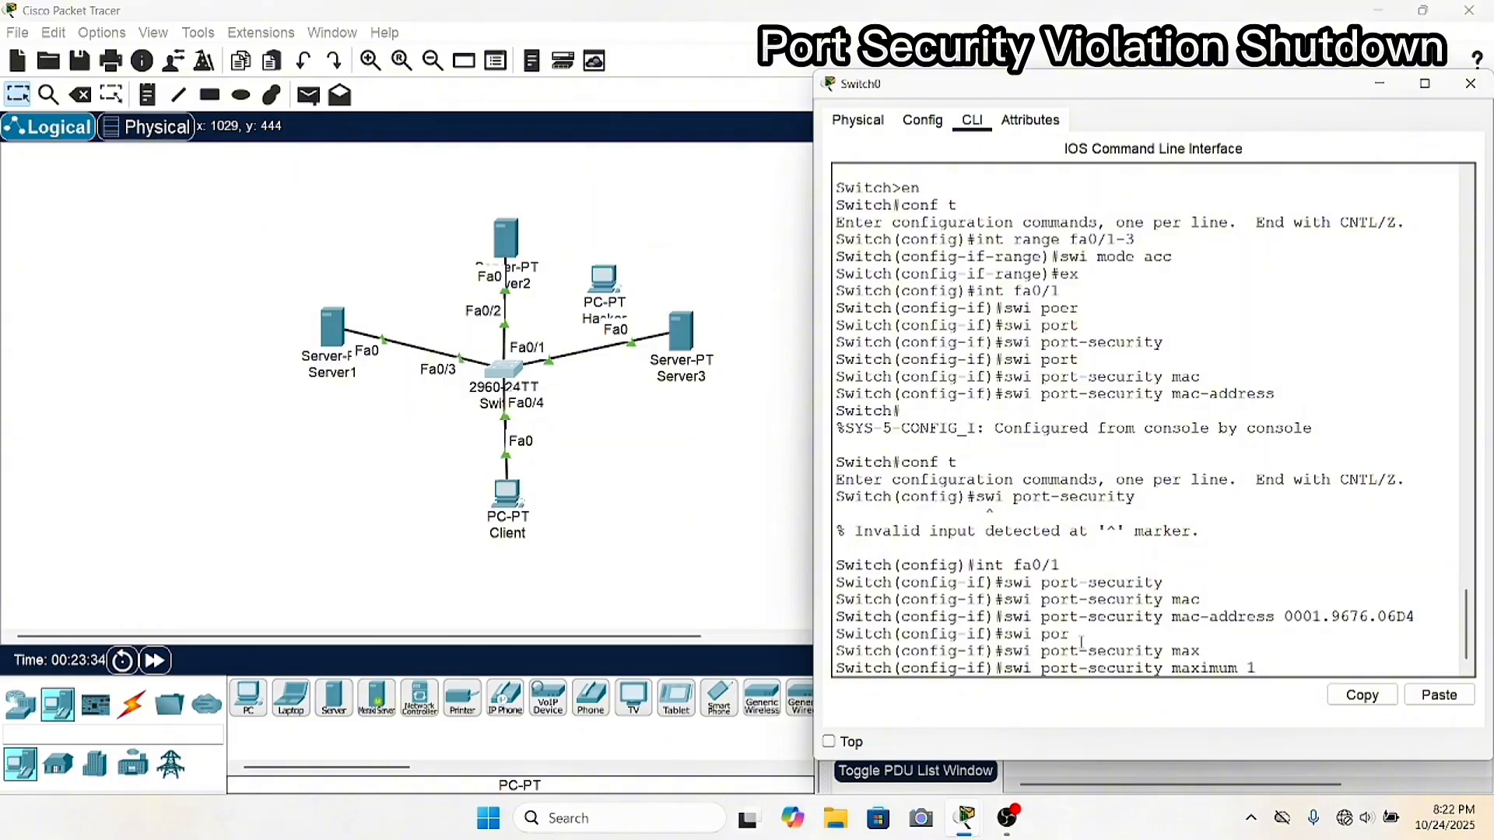
left_click_drag(1284, 617, 1418, 618)
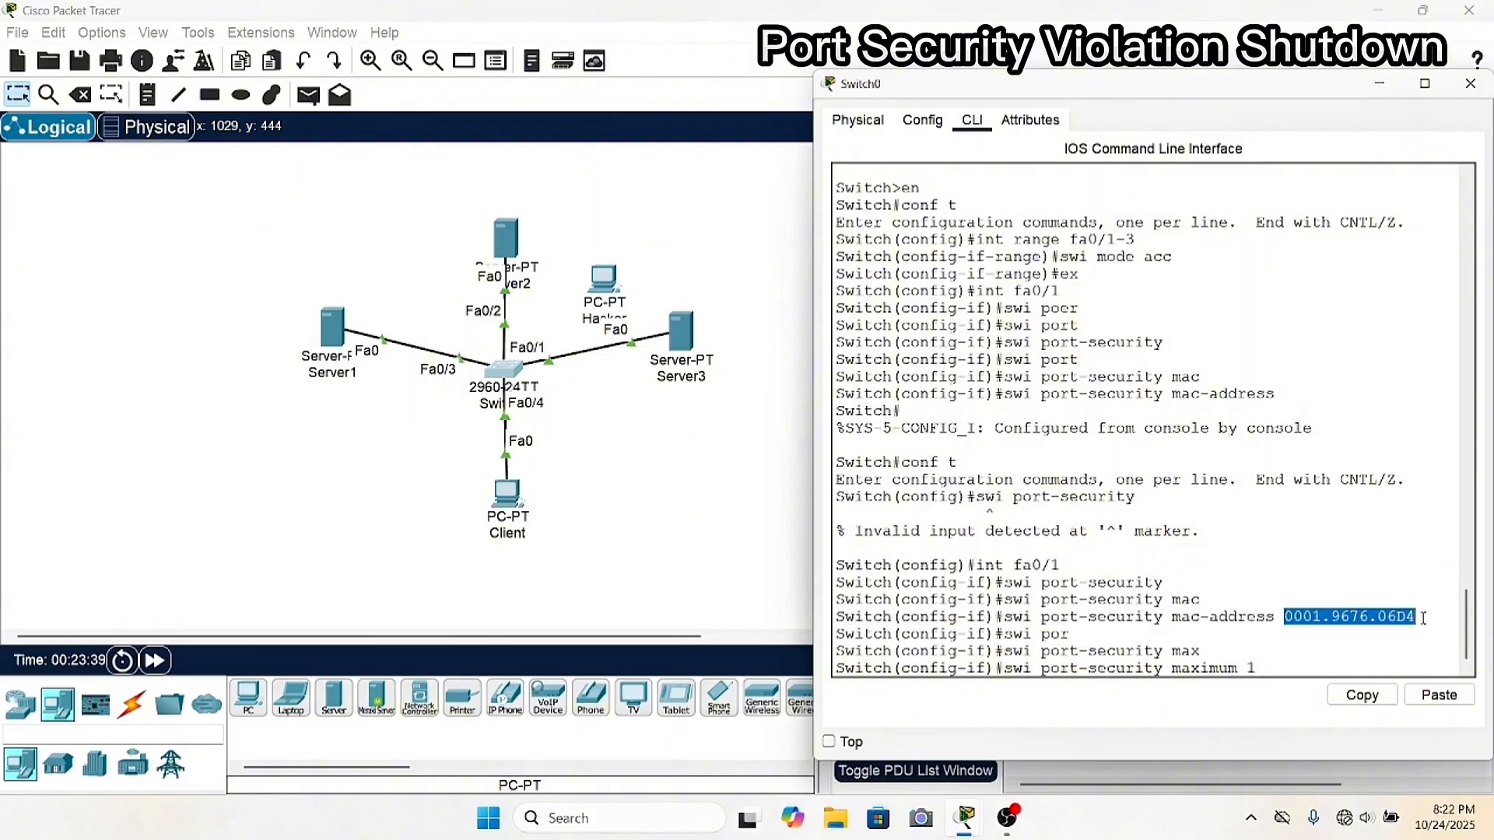
left_click_drag(1246, 669, 1266, 665)
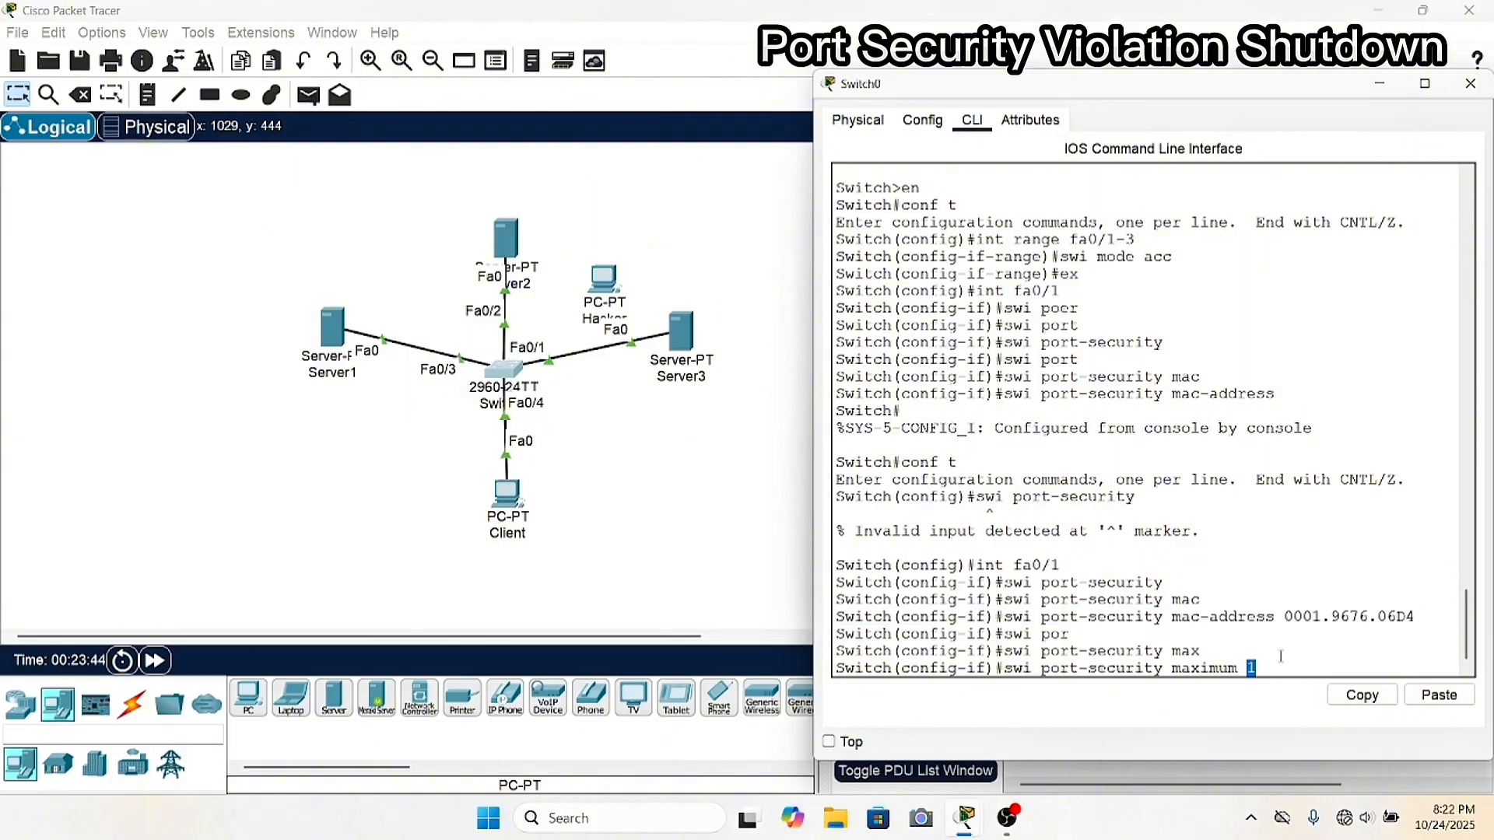
left_click(1286, 650)
key("Return")
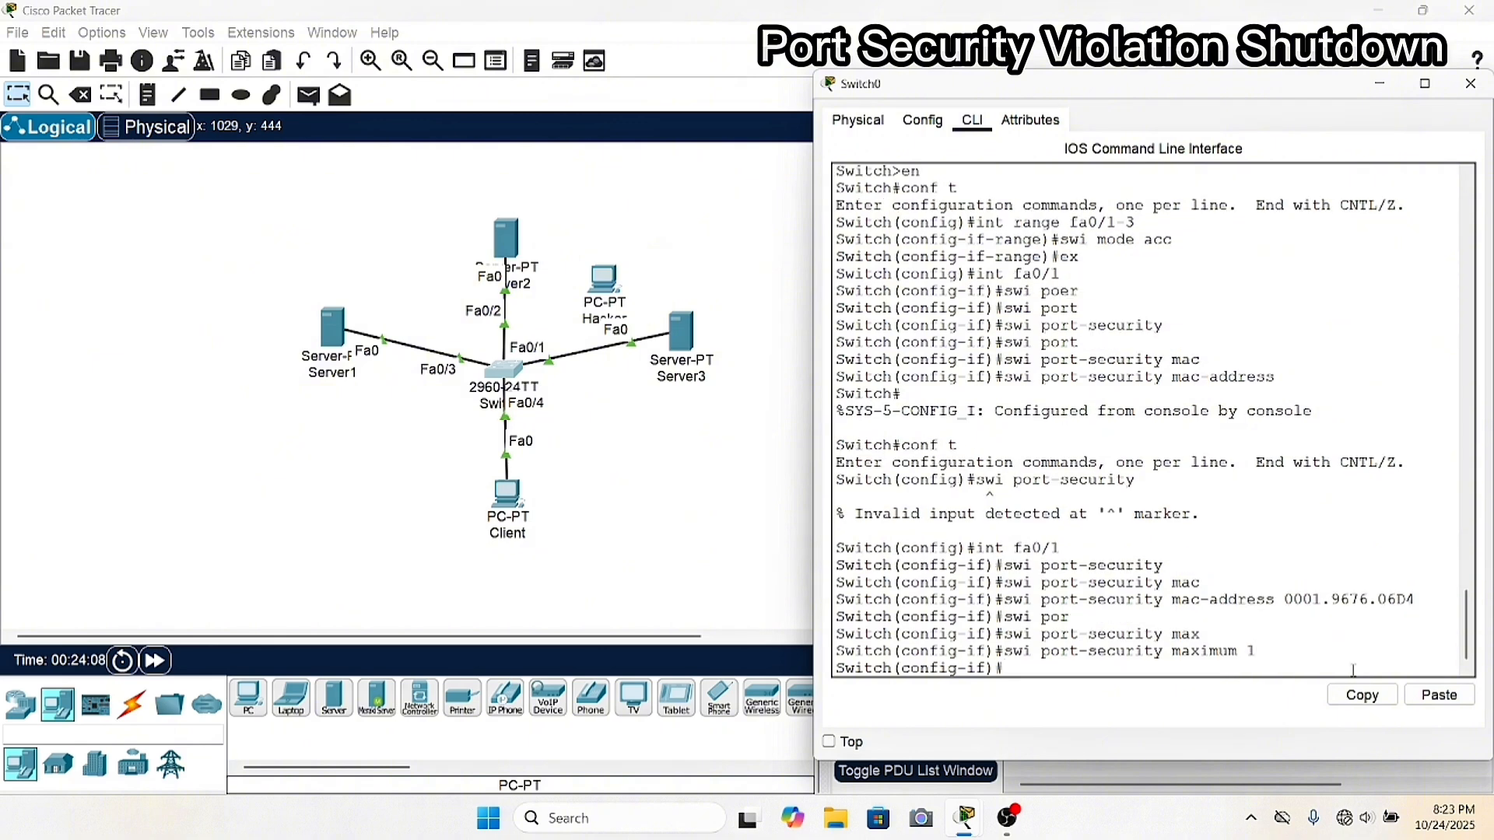
Set the port security violation mode on fa0/1 to shutdown with swi port-security violation shutdown.
type("swi por")
key("Tab")
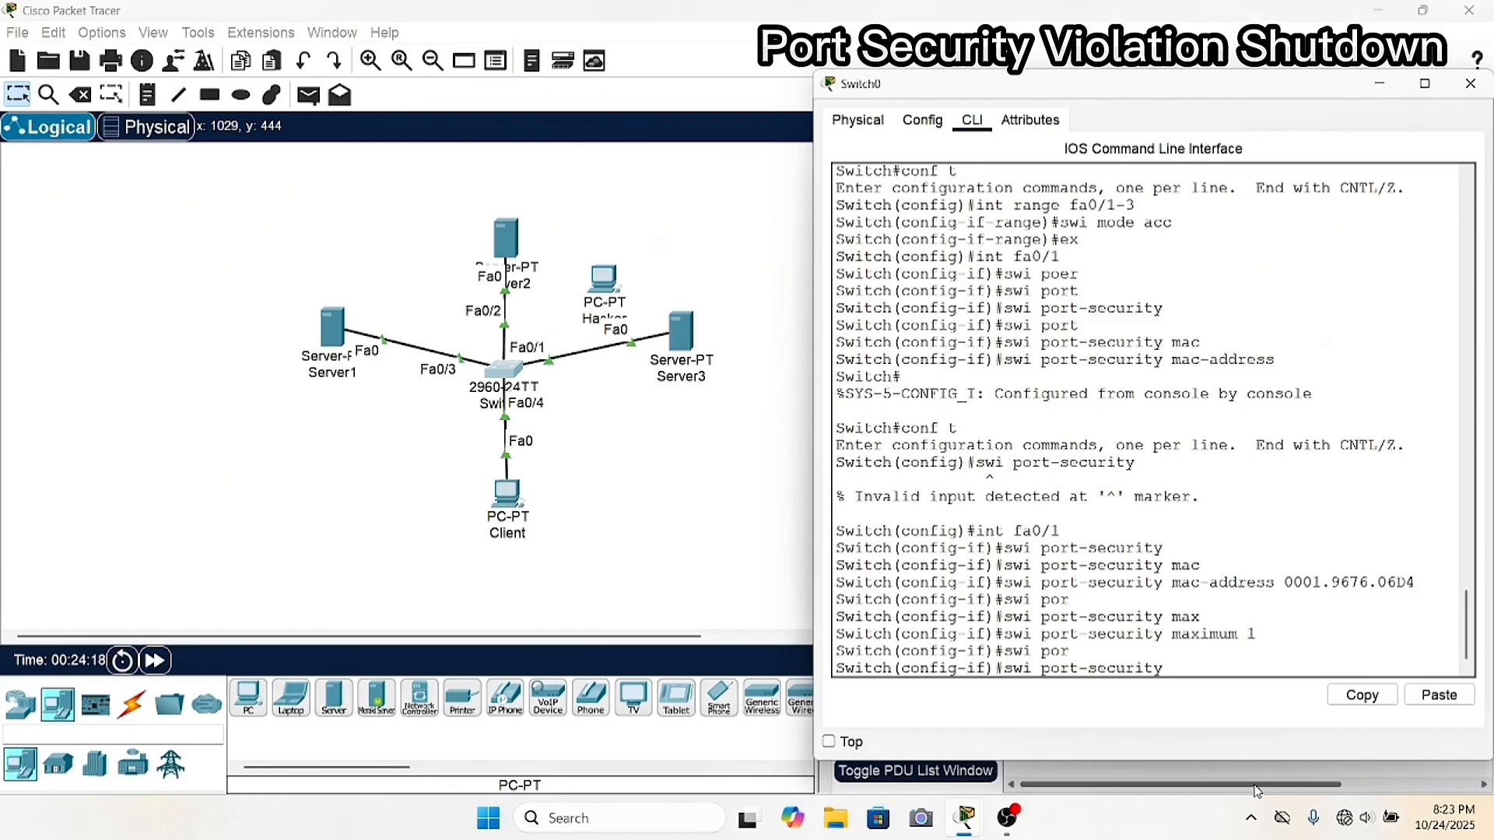
type("vlo")
key("Tab")
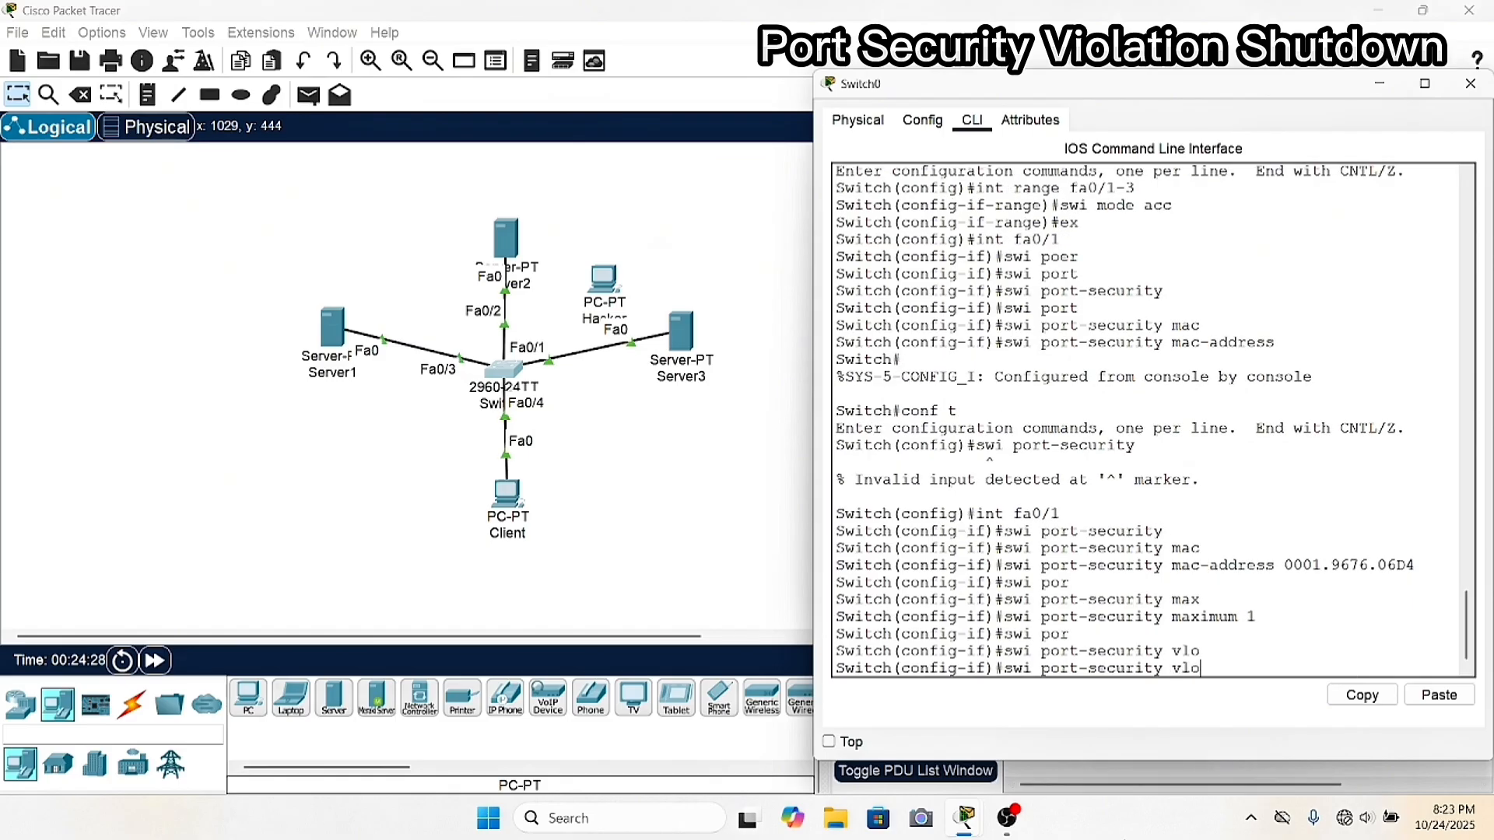
key("BackSpace")
key("BackSpace")
type("iol")
key("Tab")
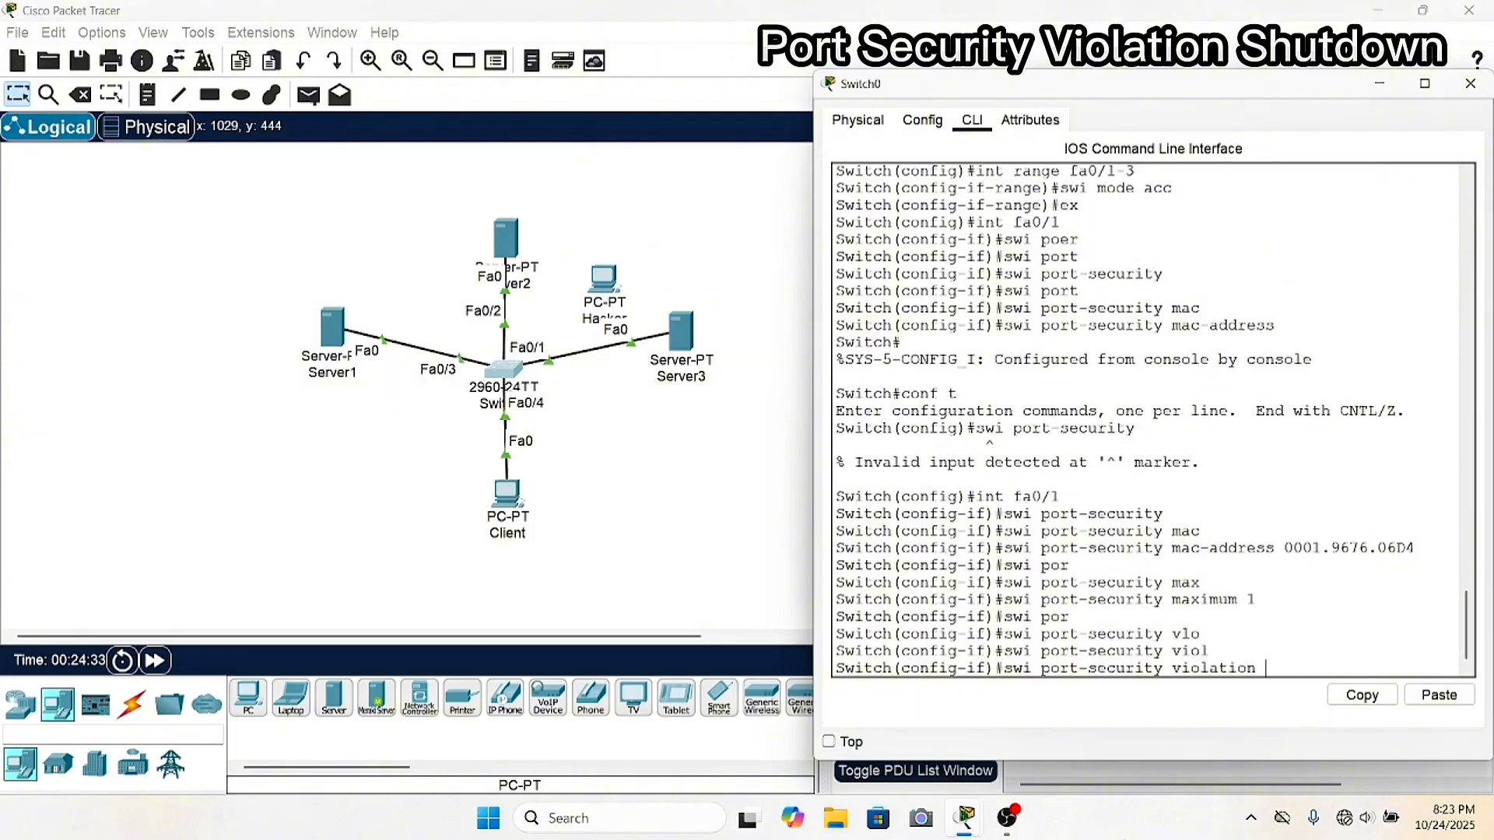
type("sh")
key("Tab")
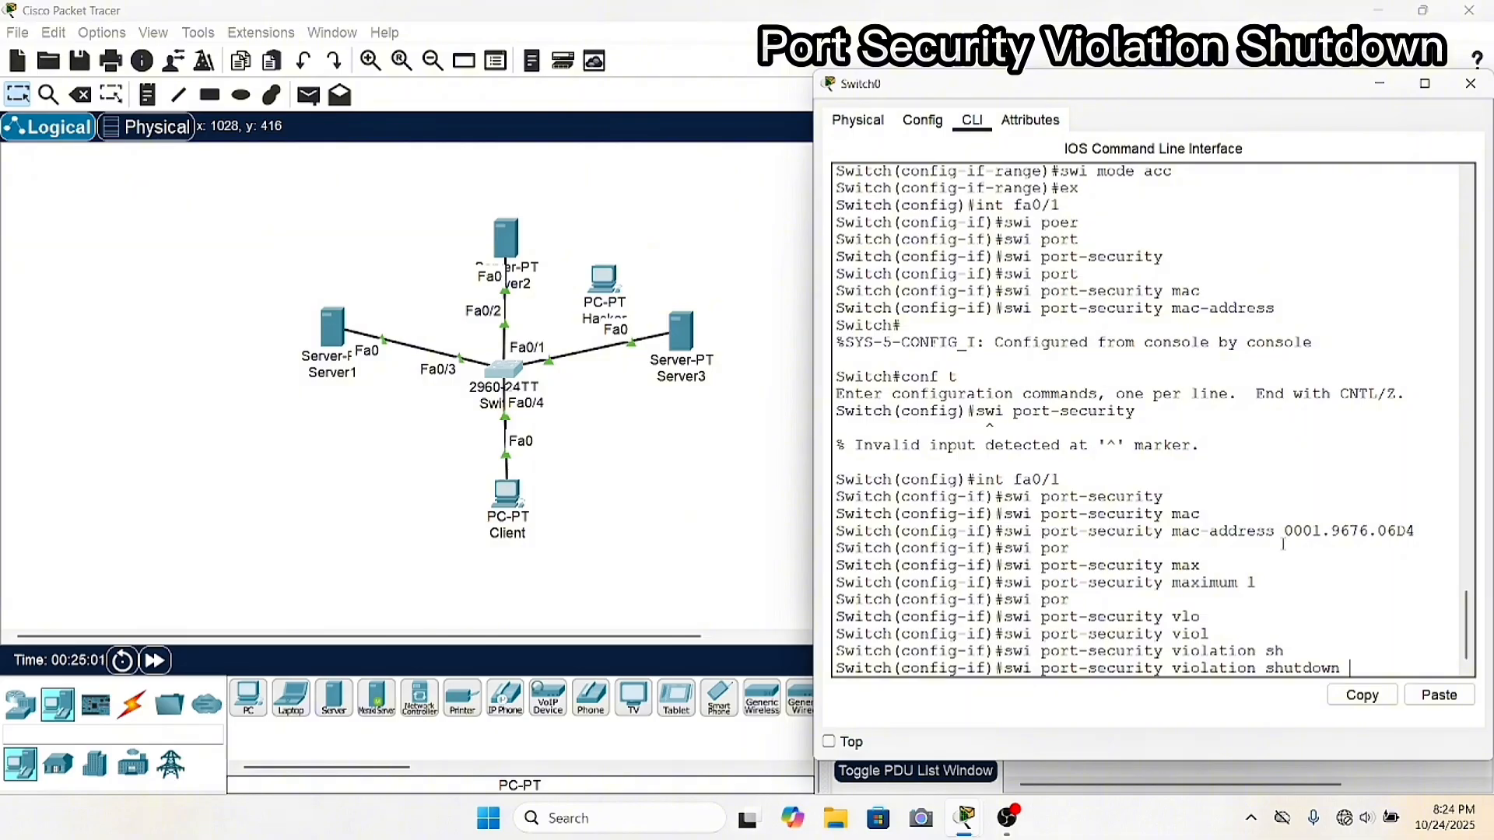
left_click_drag(1284, 539, 1416, 531)
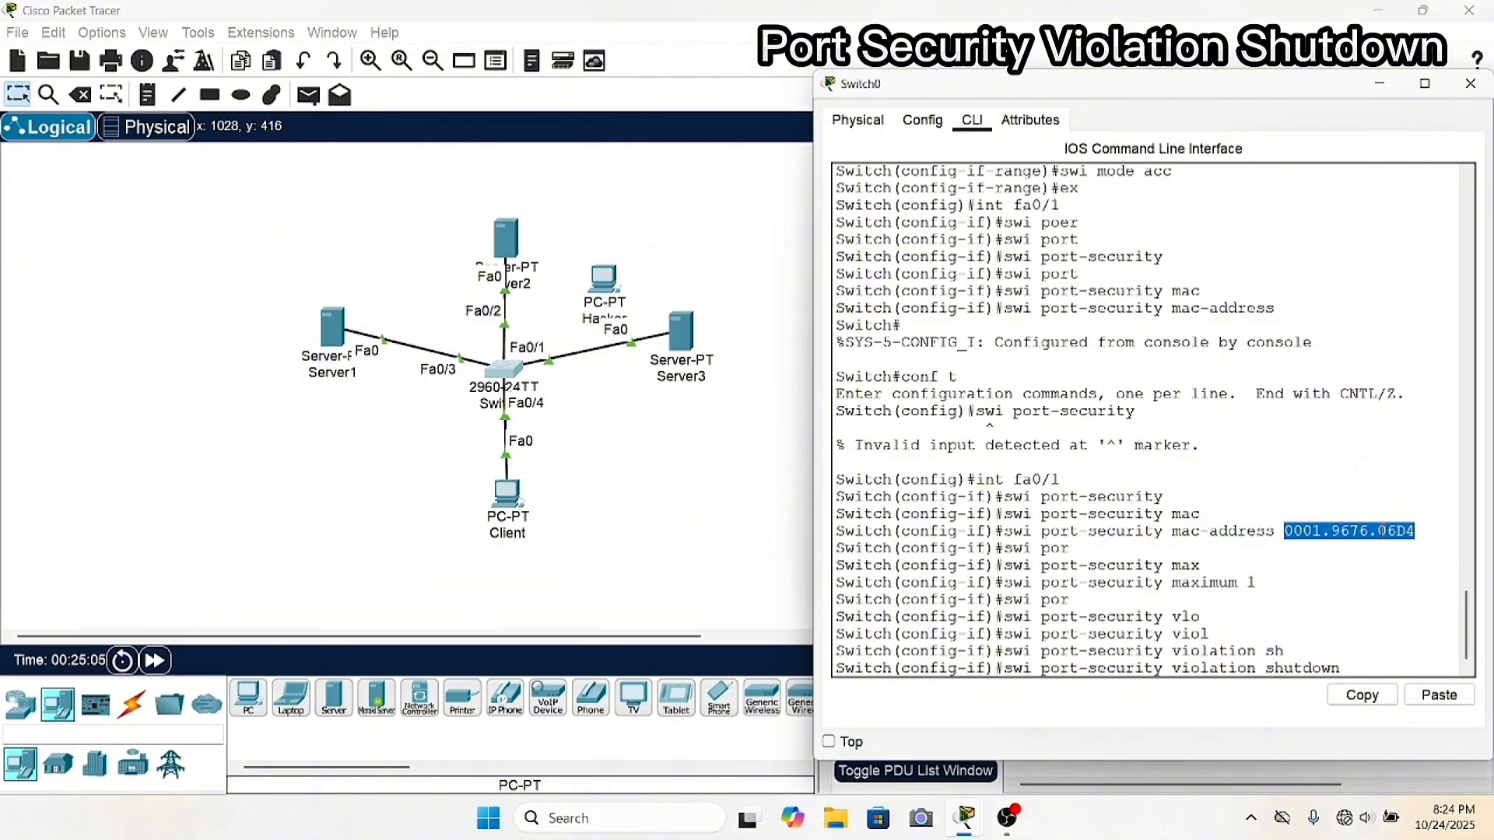
key("Return")
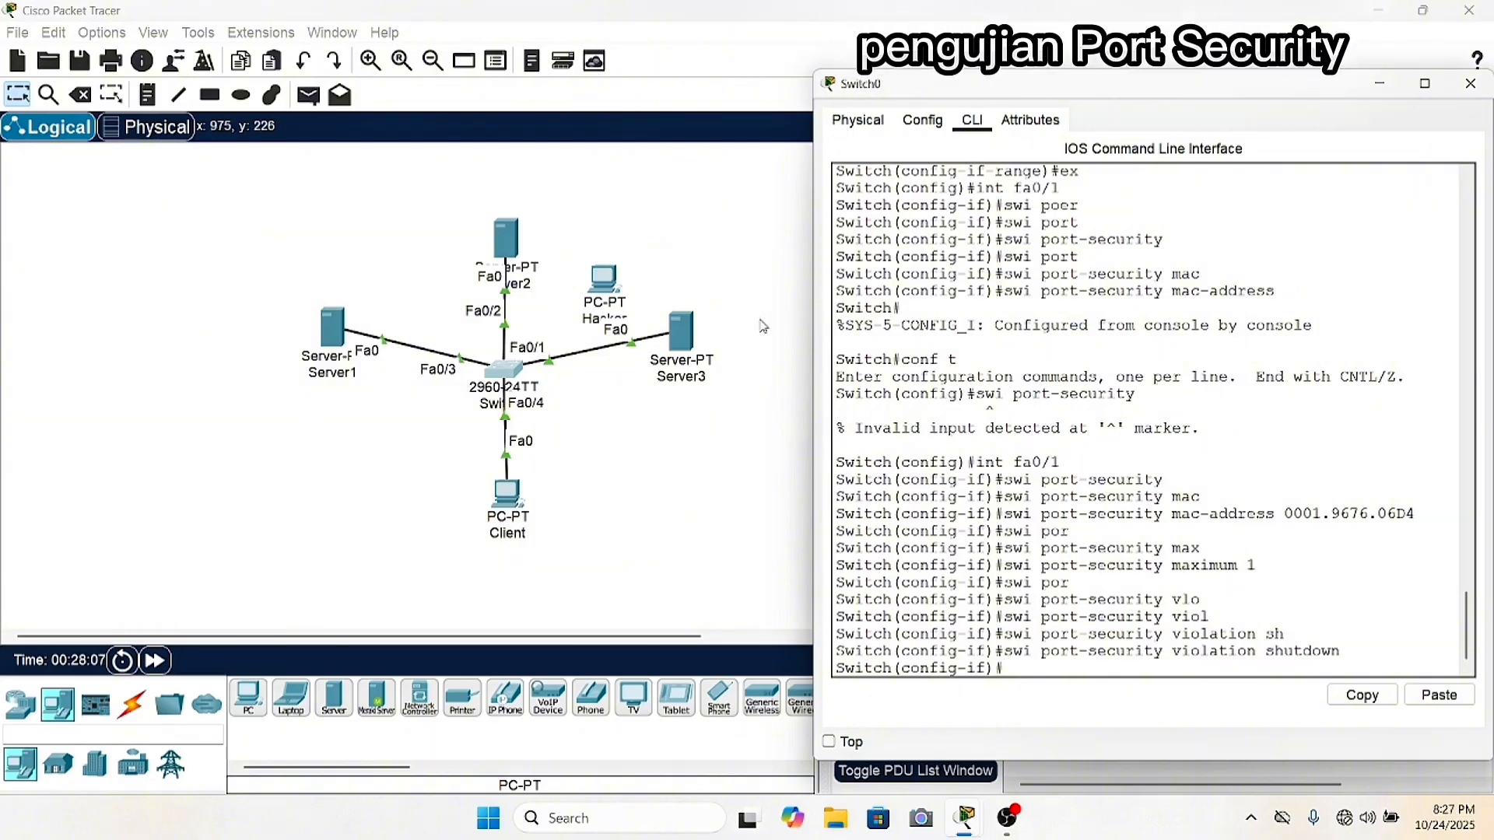
Move the switch's Fa0/1 cable from Server3 to the Hacker PC's FastEthernet0 port and fast-forward time.
left_click(632, 341)
left_click(611, 281)
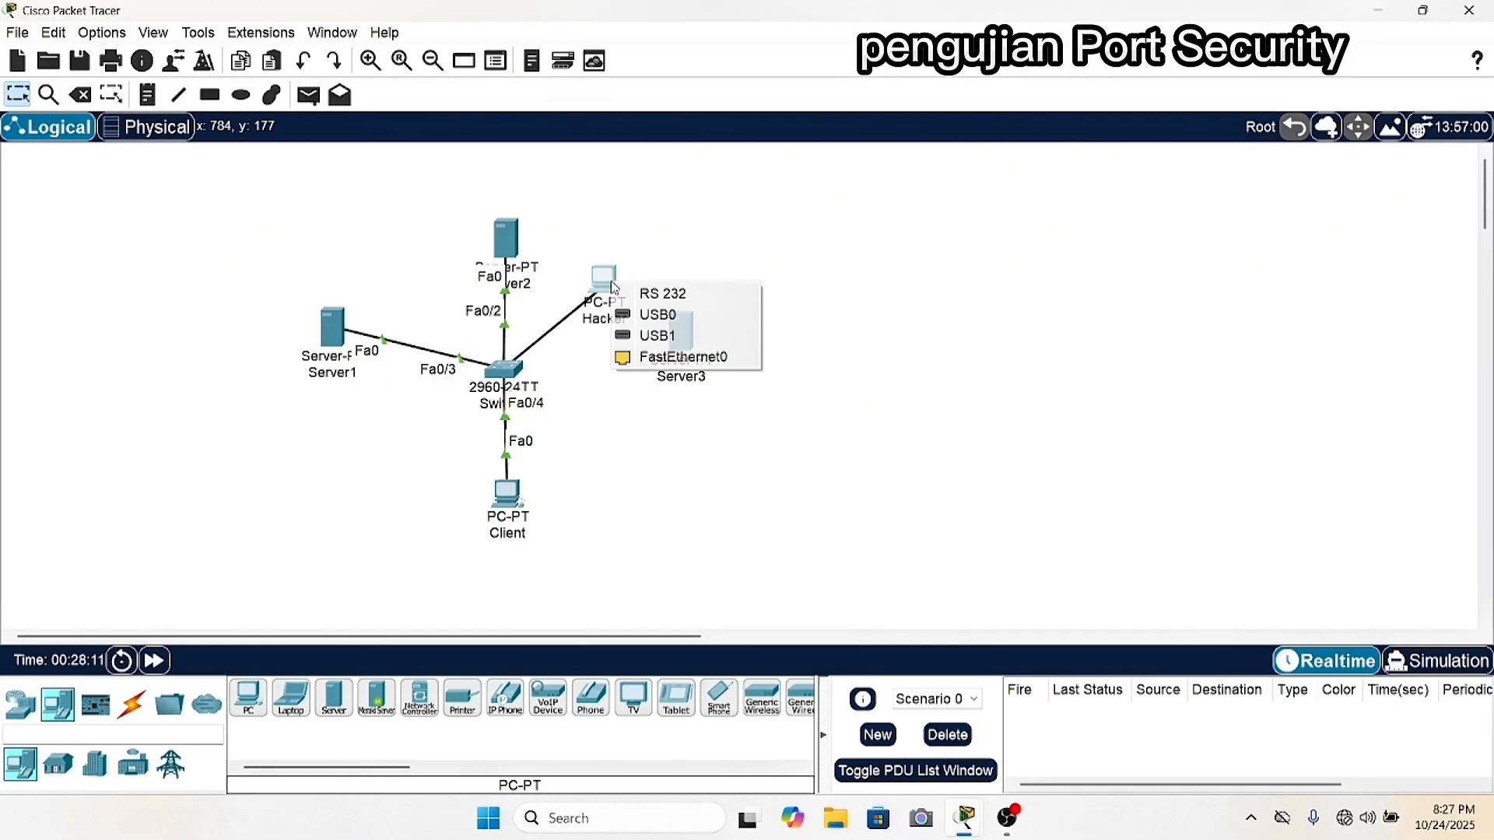
left_click(670, 354)
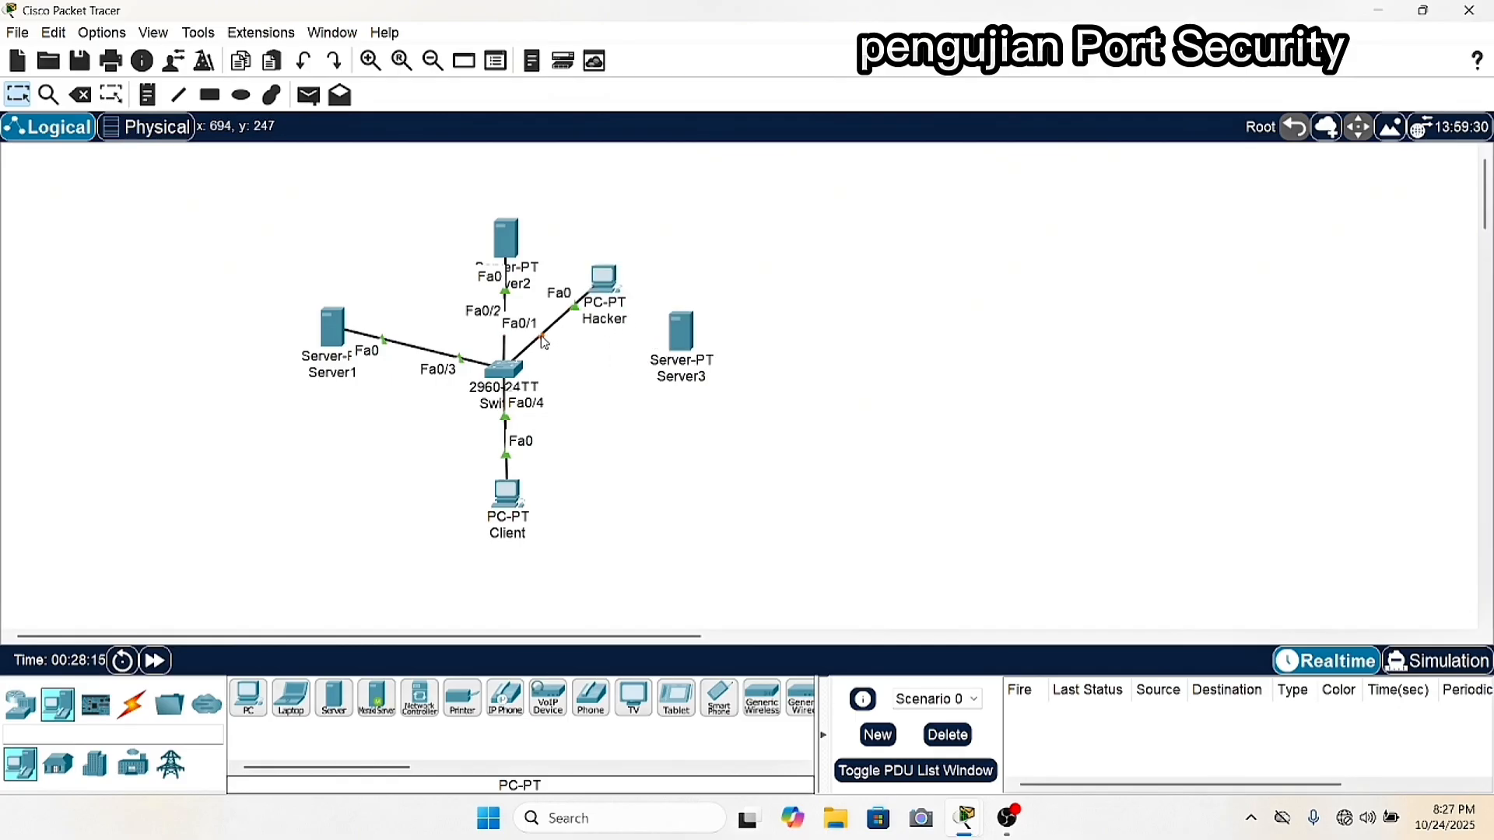
left_click(158, 660)
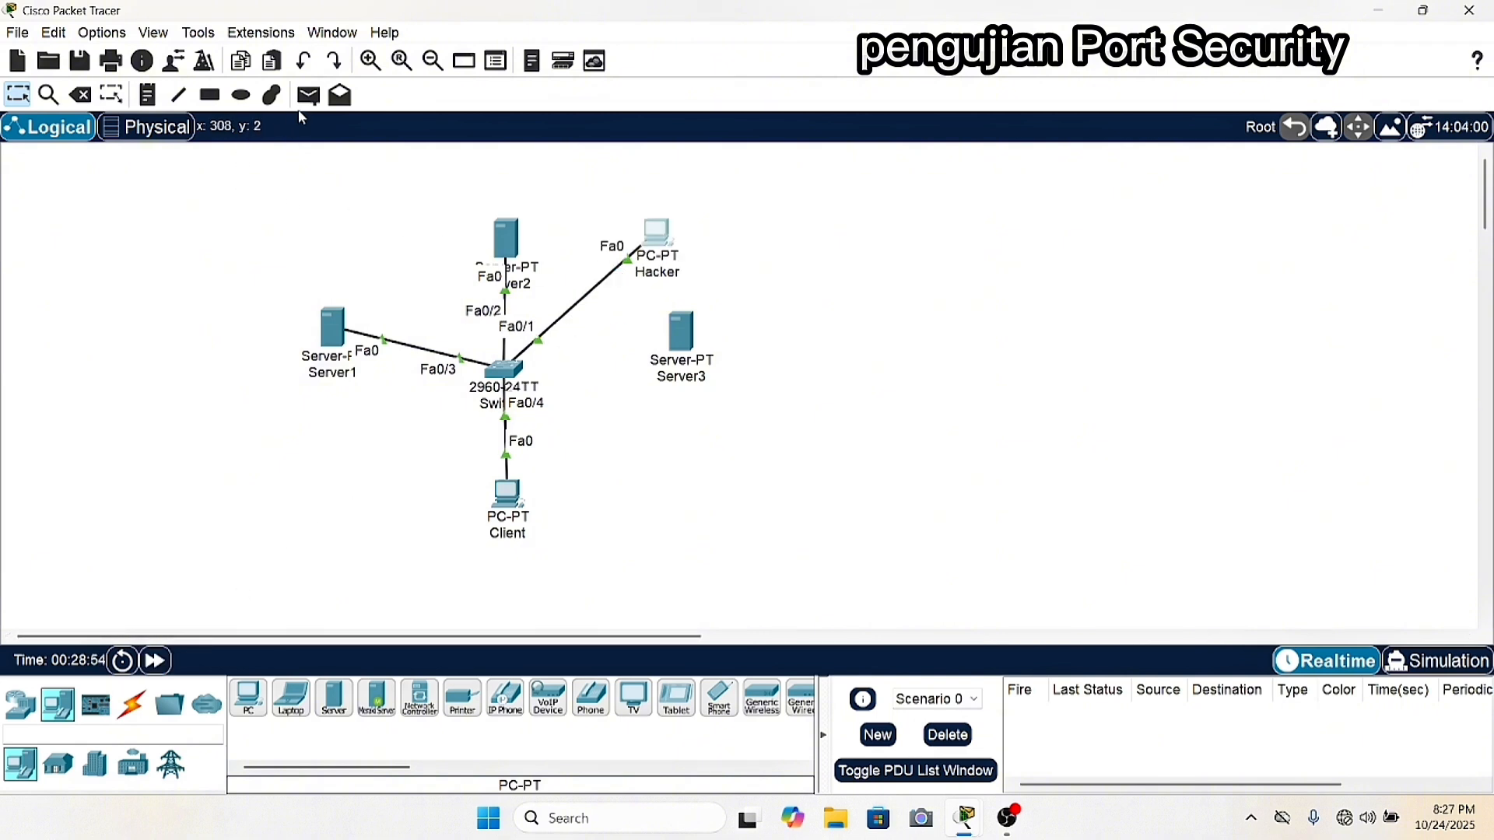
Send two simple PDUs from the Hacker PC to the Client to test port security.
left_click(308, 95)
left_click(658, 237)
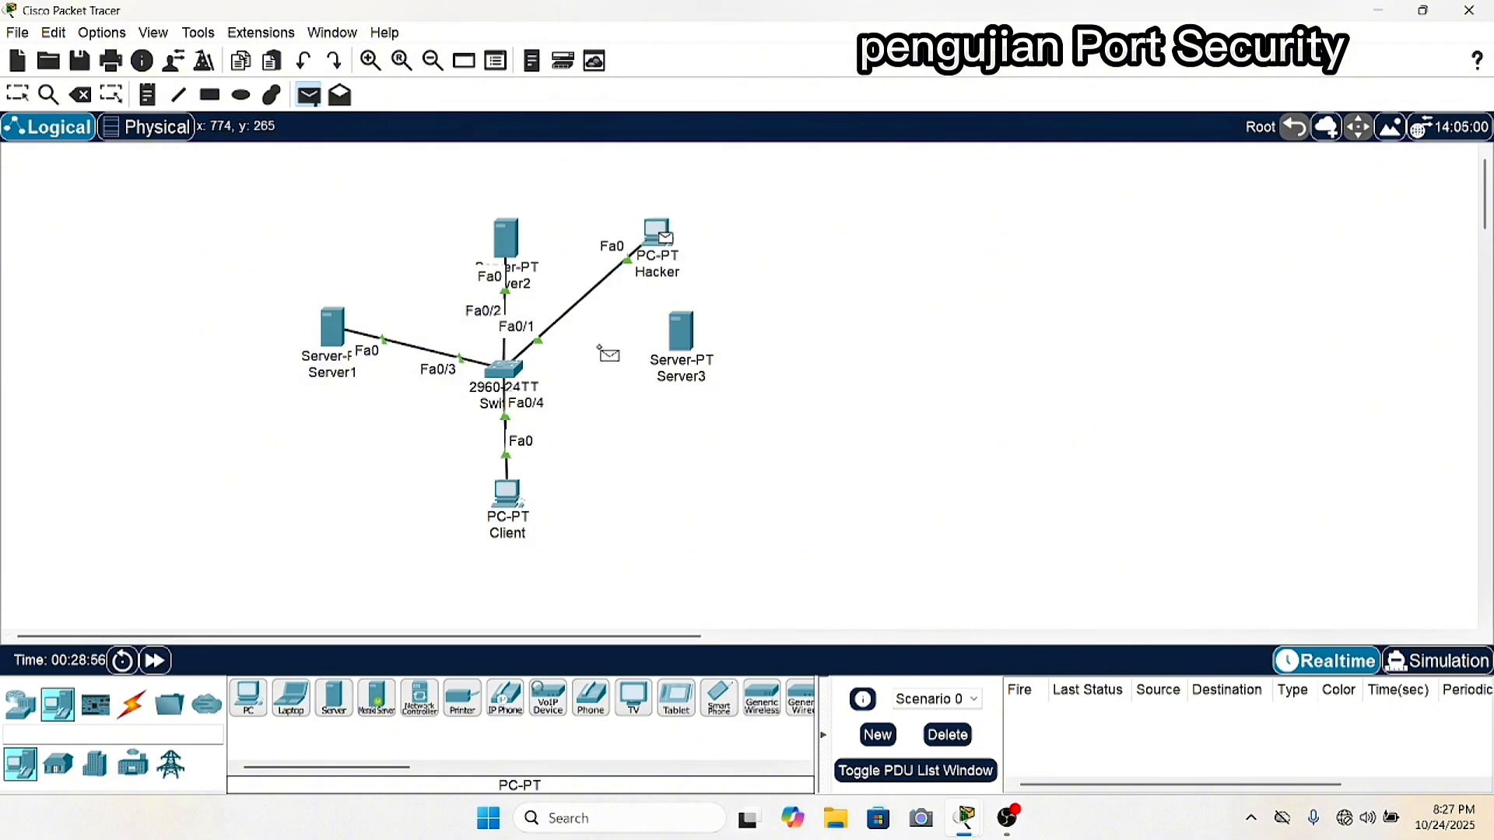
left_click(506, 494)
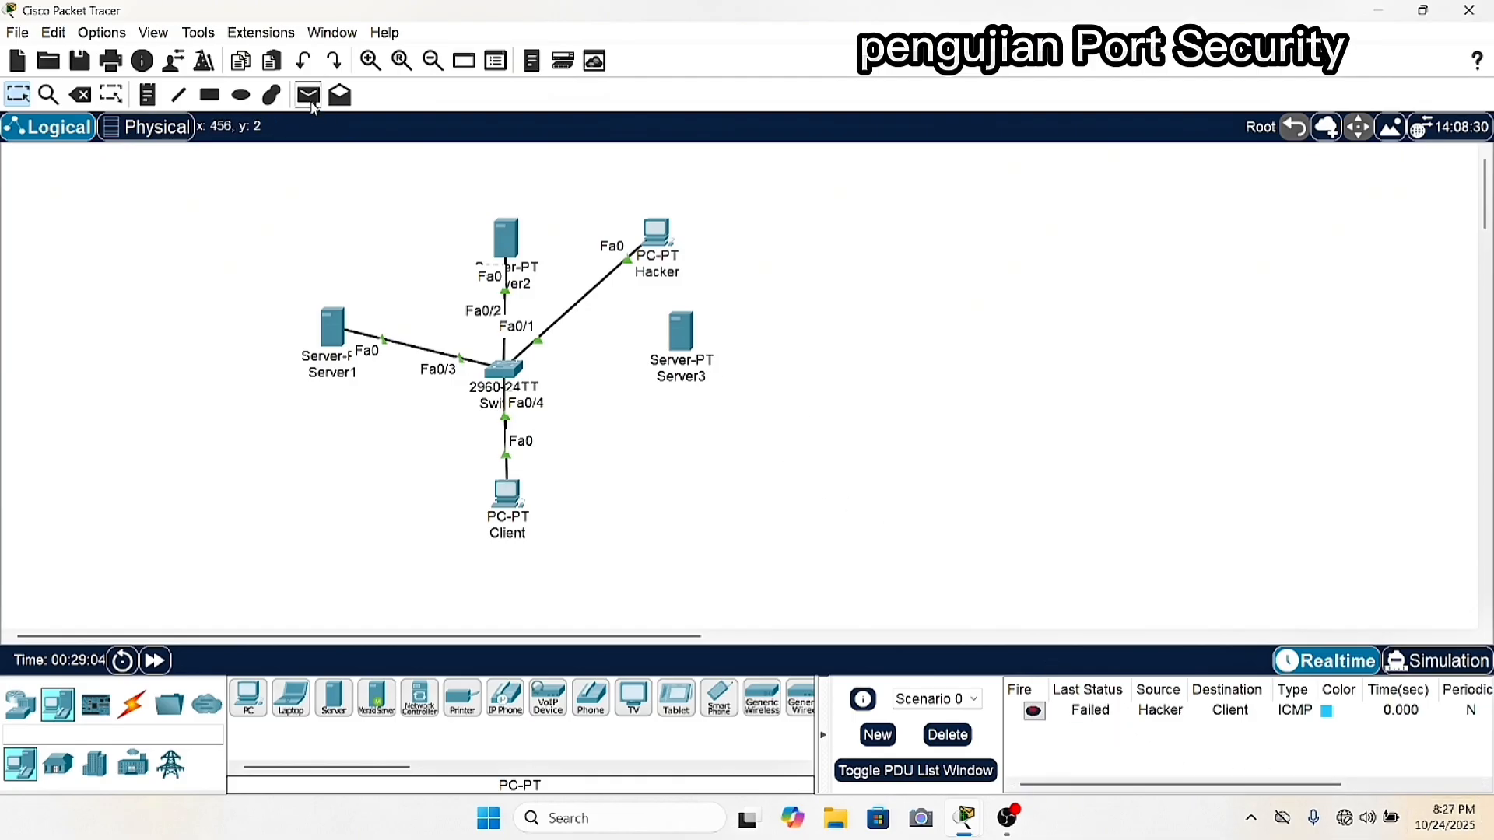
left_click(313, 107)
left_click(656, 231)
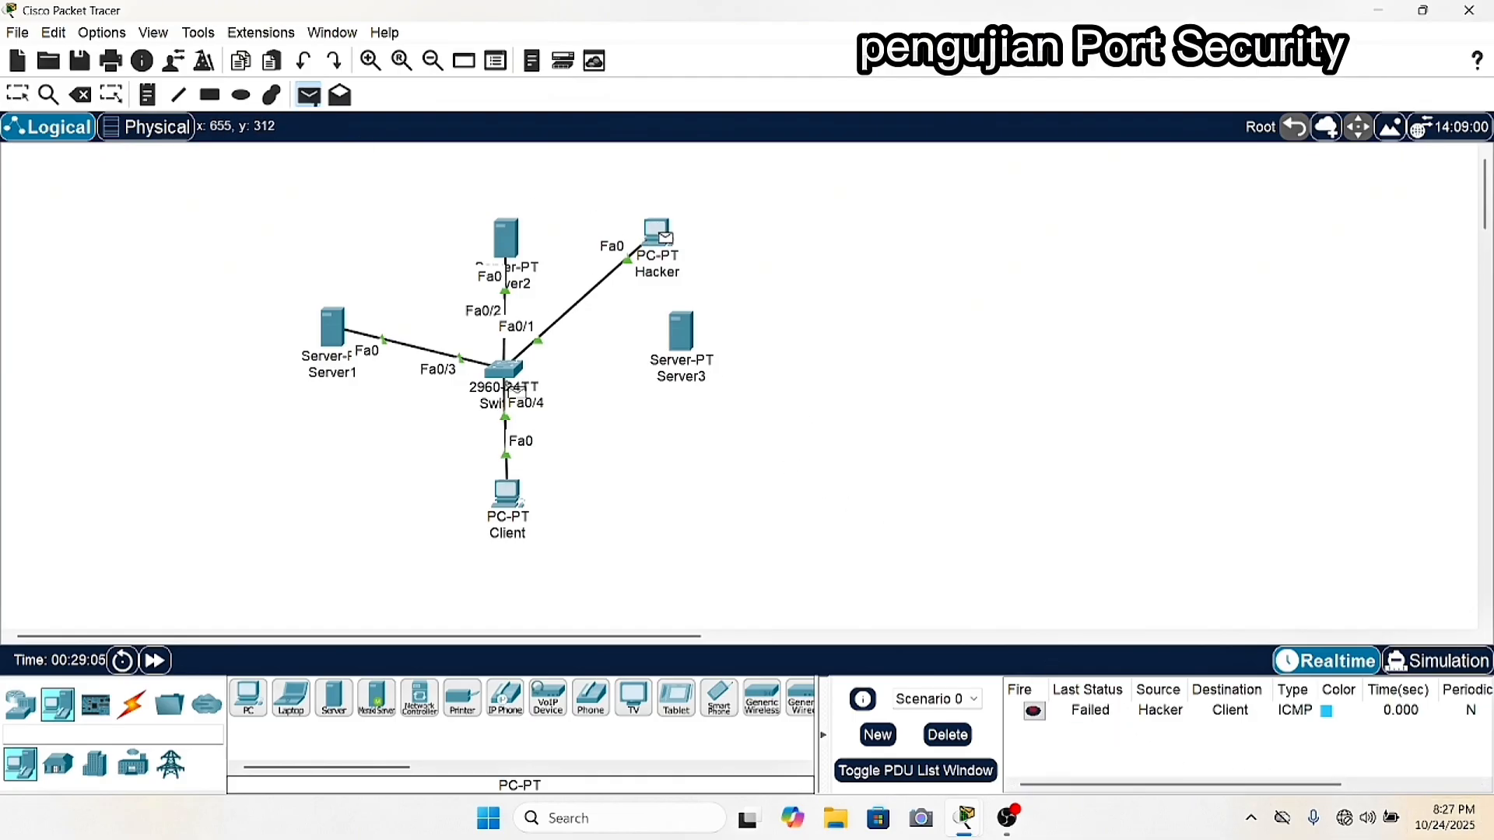
left_click(509, 500)
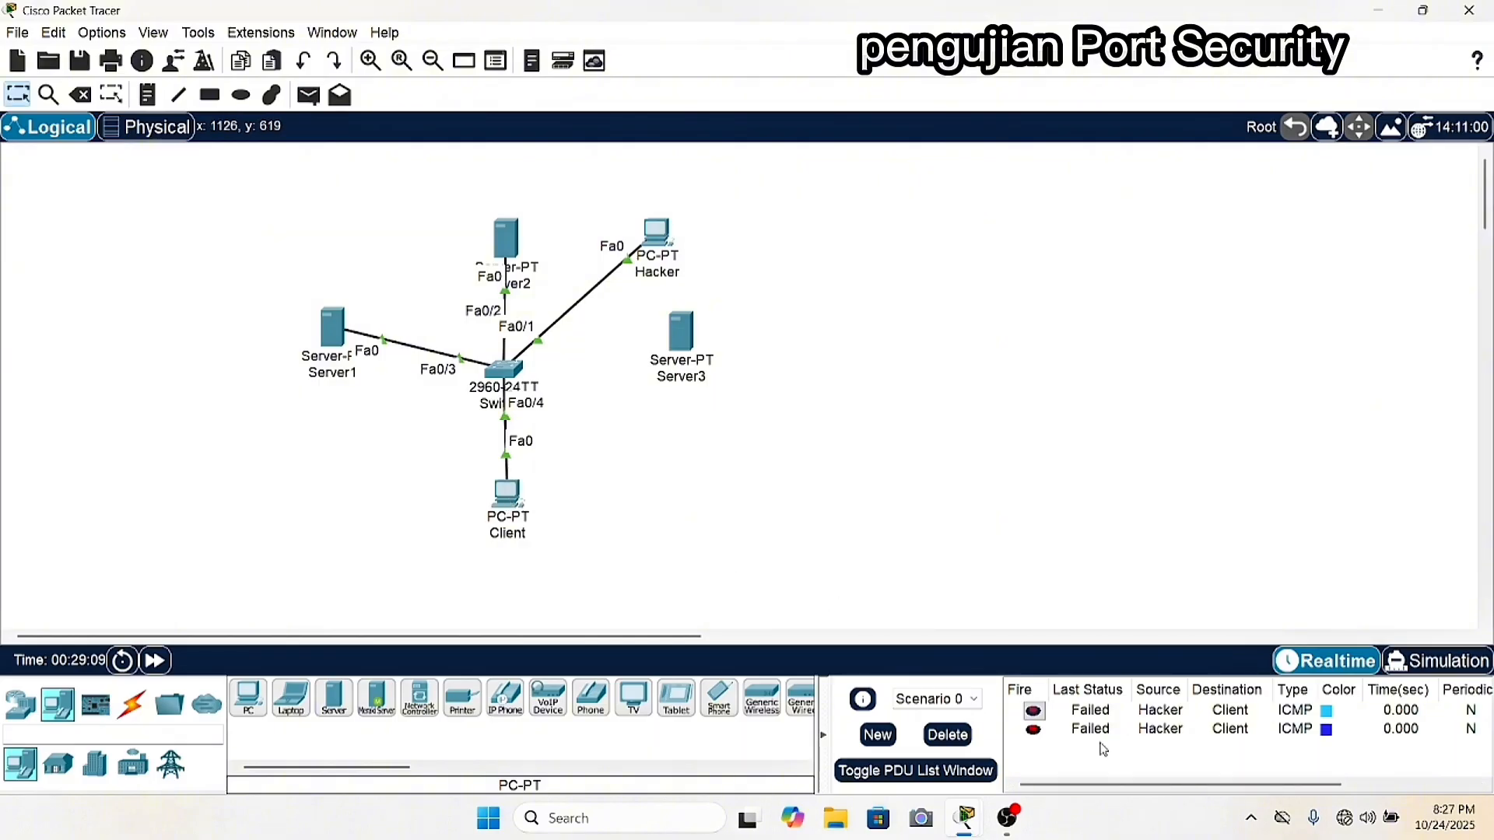
Give the Hacker PC the static IPv4 address 192.168.50.5 with subnet mask 255.255.255.0.
left_click(655, 231)
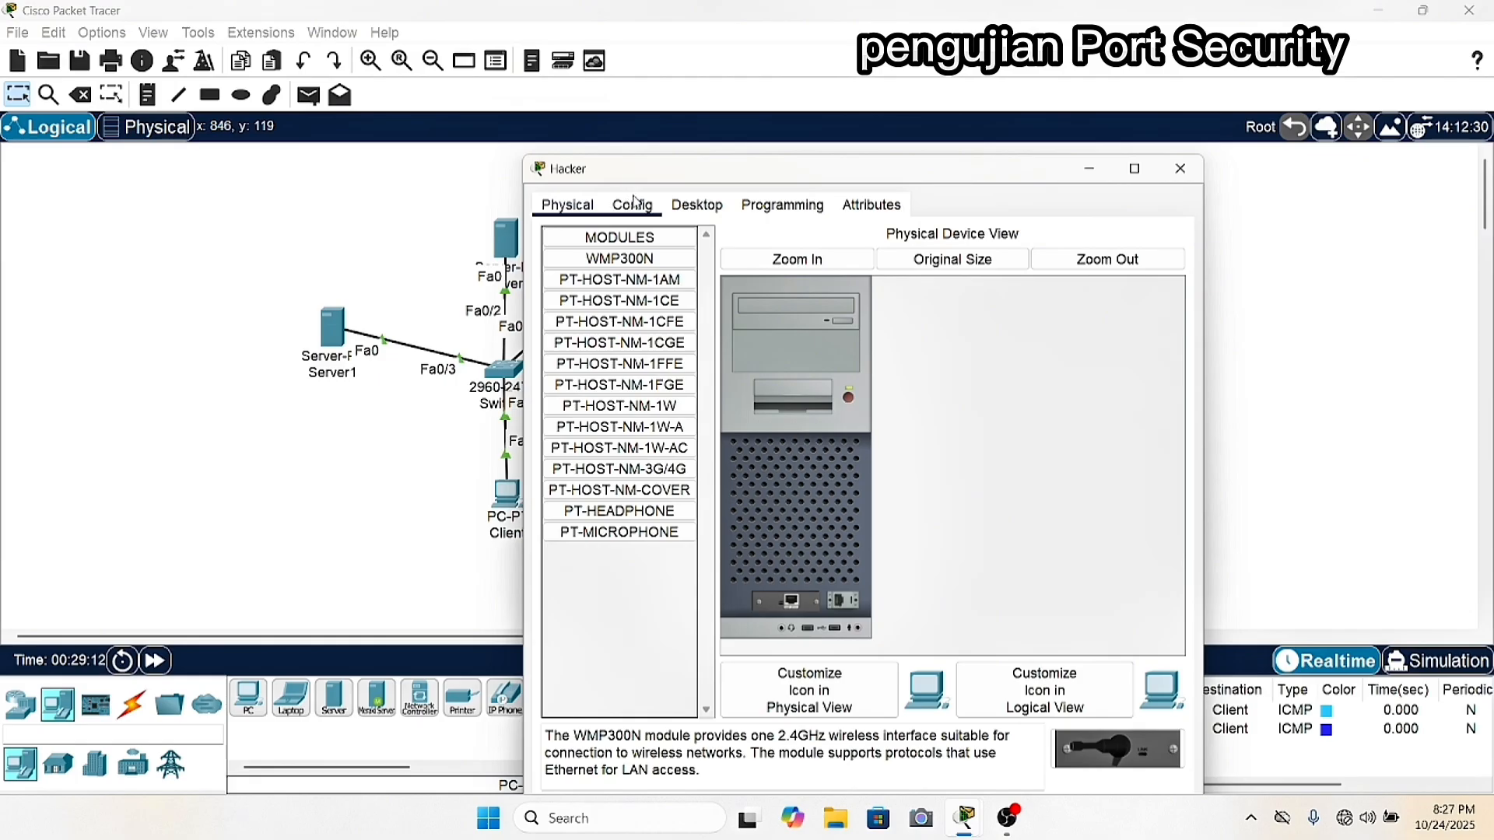
left_click(685, 209)
left_click(650, 259)
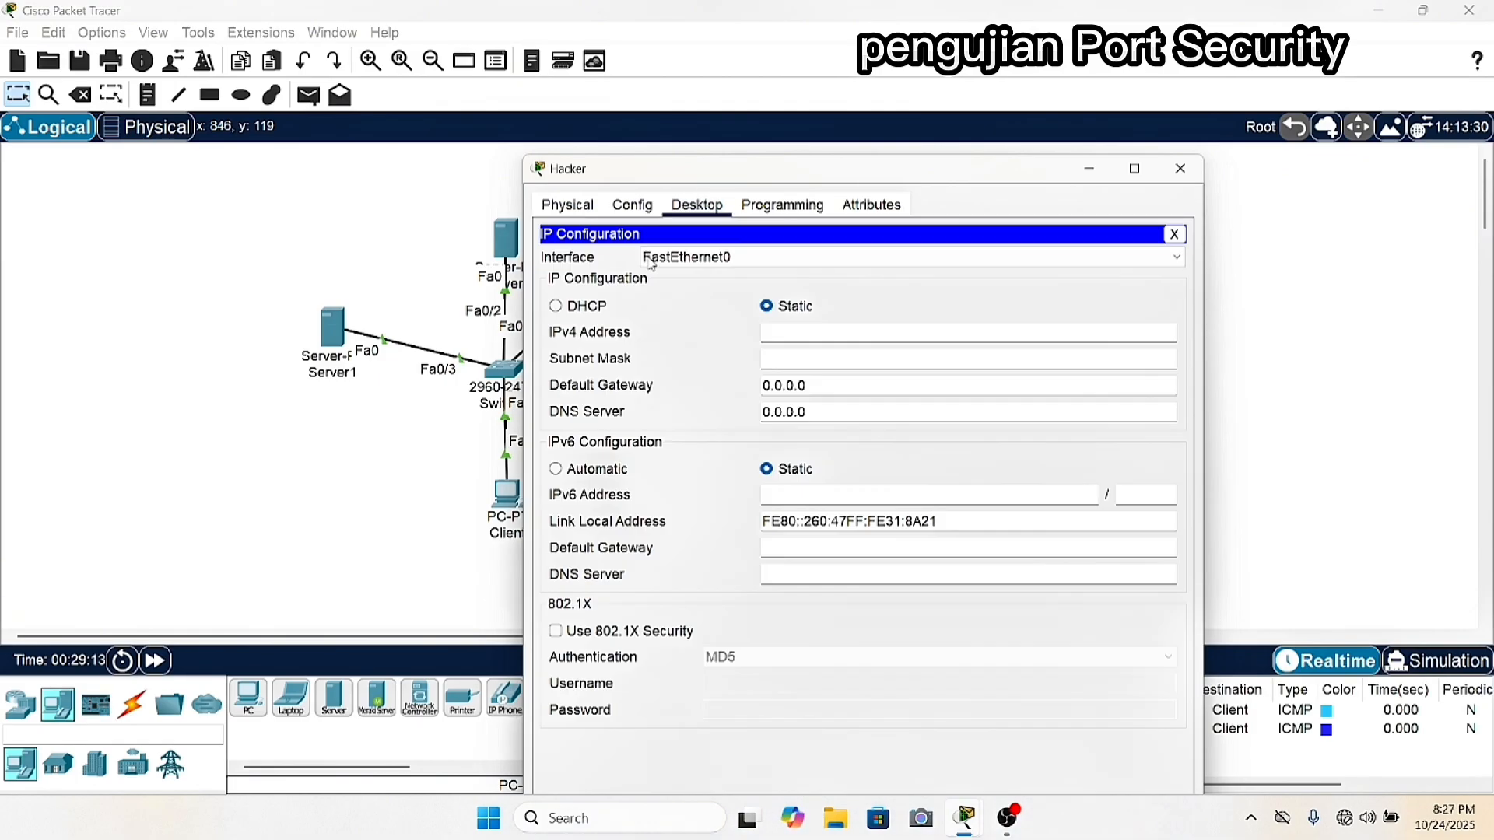
left_click(800, 331)
type("192.168.50.5")
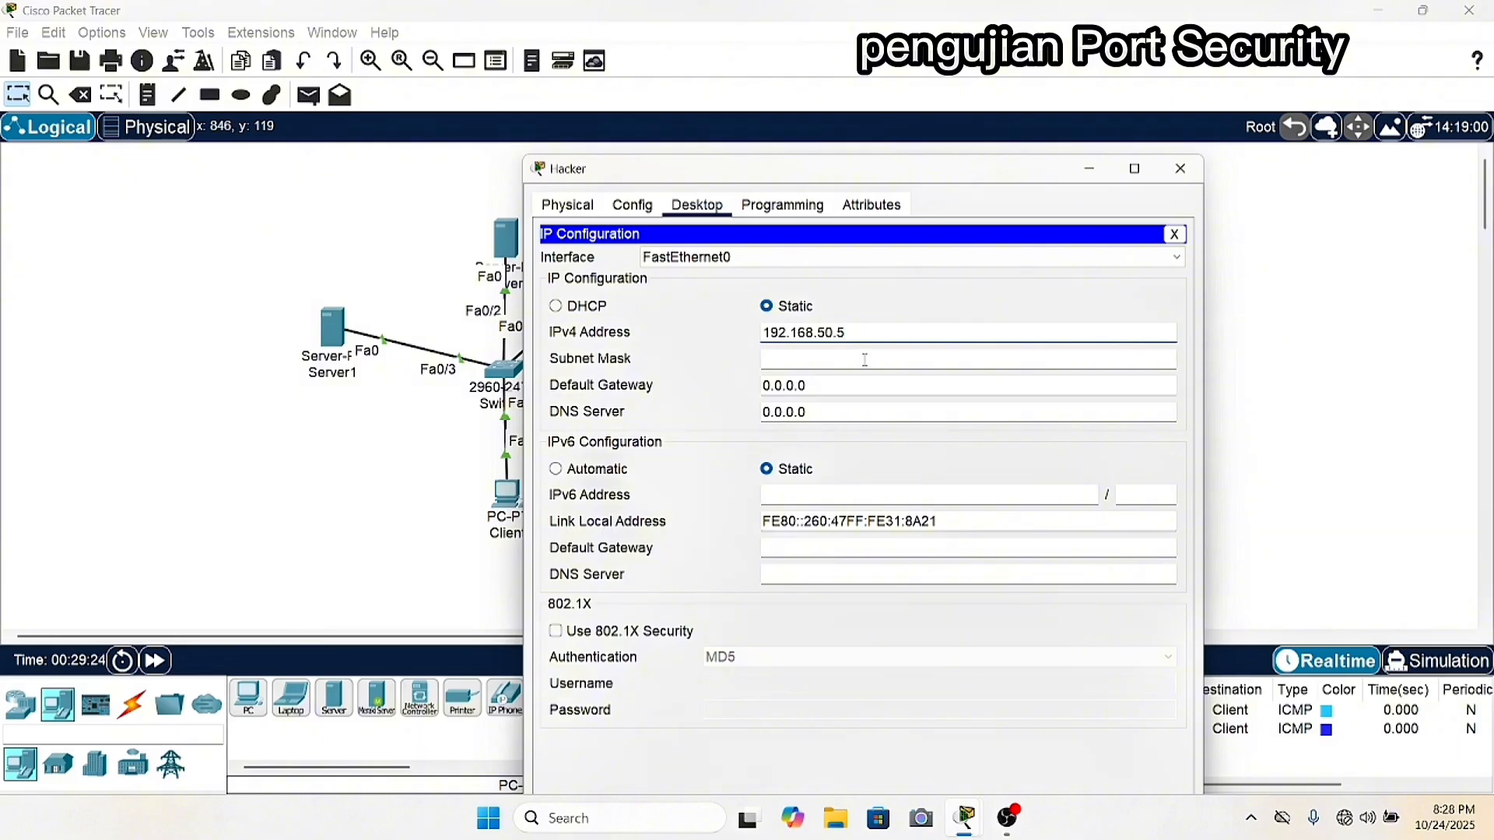
left_click(866, 359)
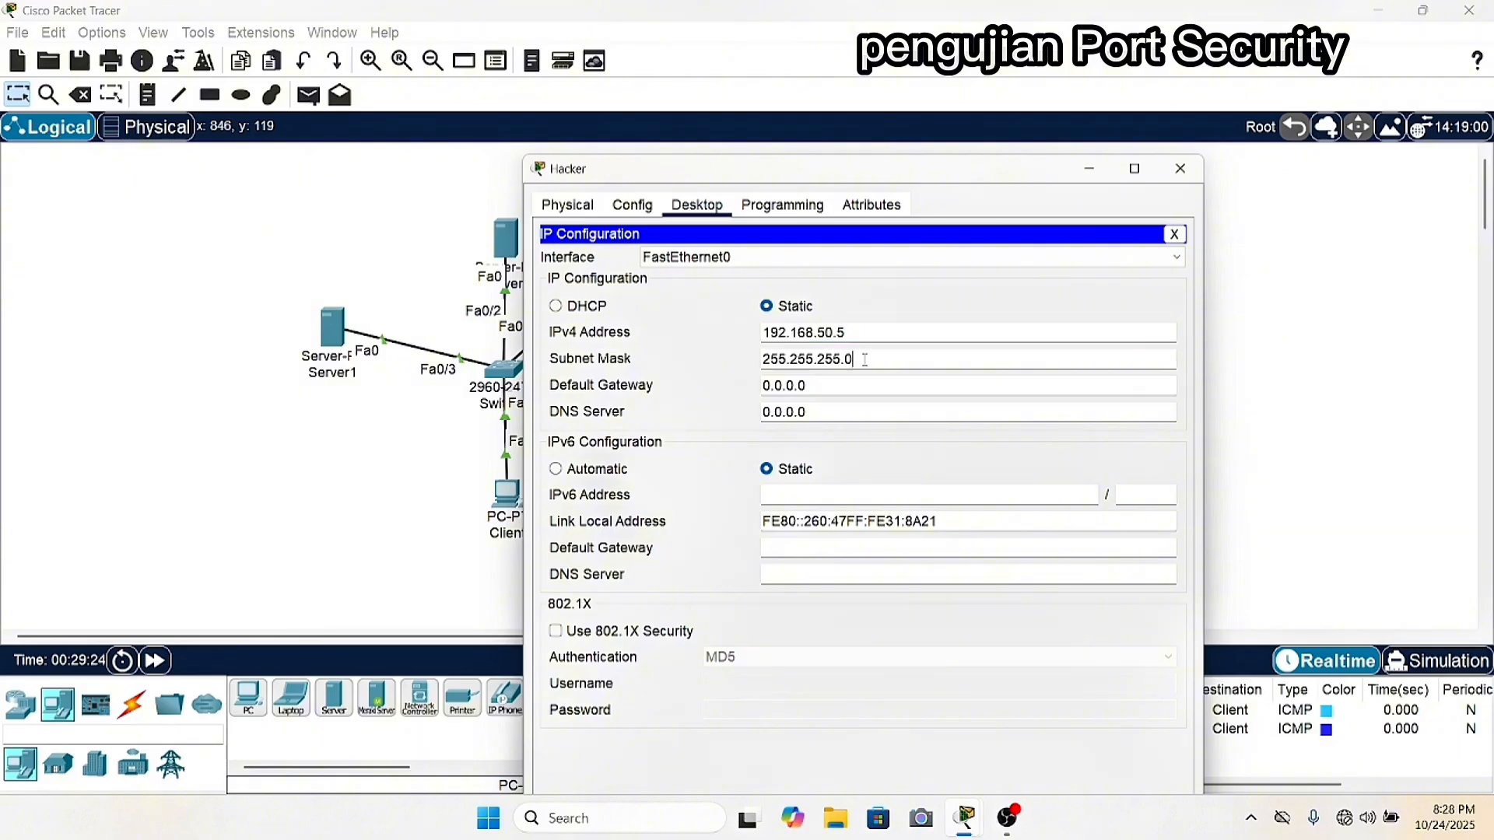
left_click(1194, 179)
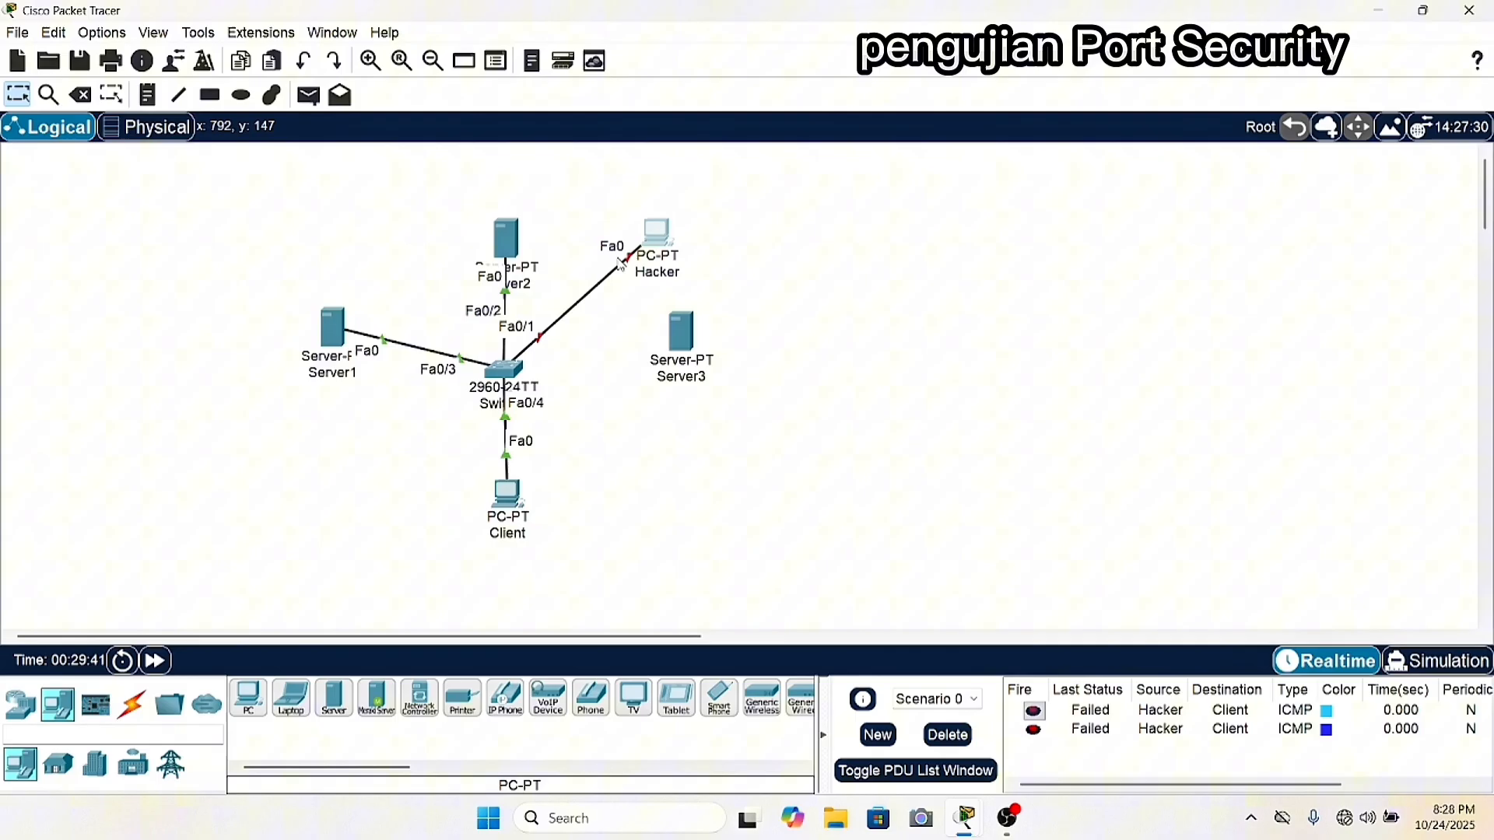
Move the switch's Fa0/1 cable from the Hacker PC back to Server3's FastEthernet0 port.
left_click(626, 258)
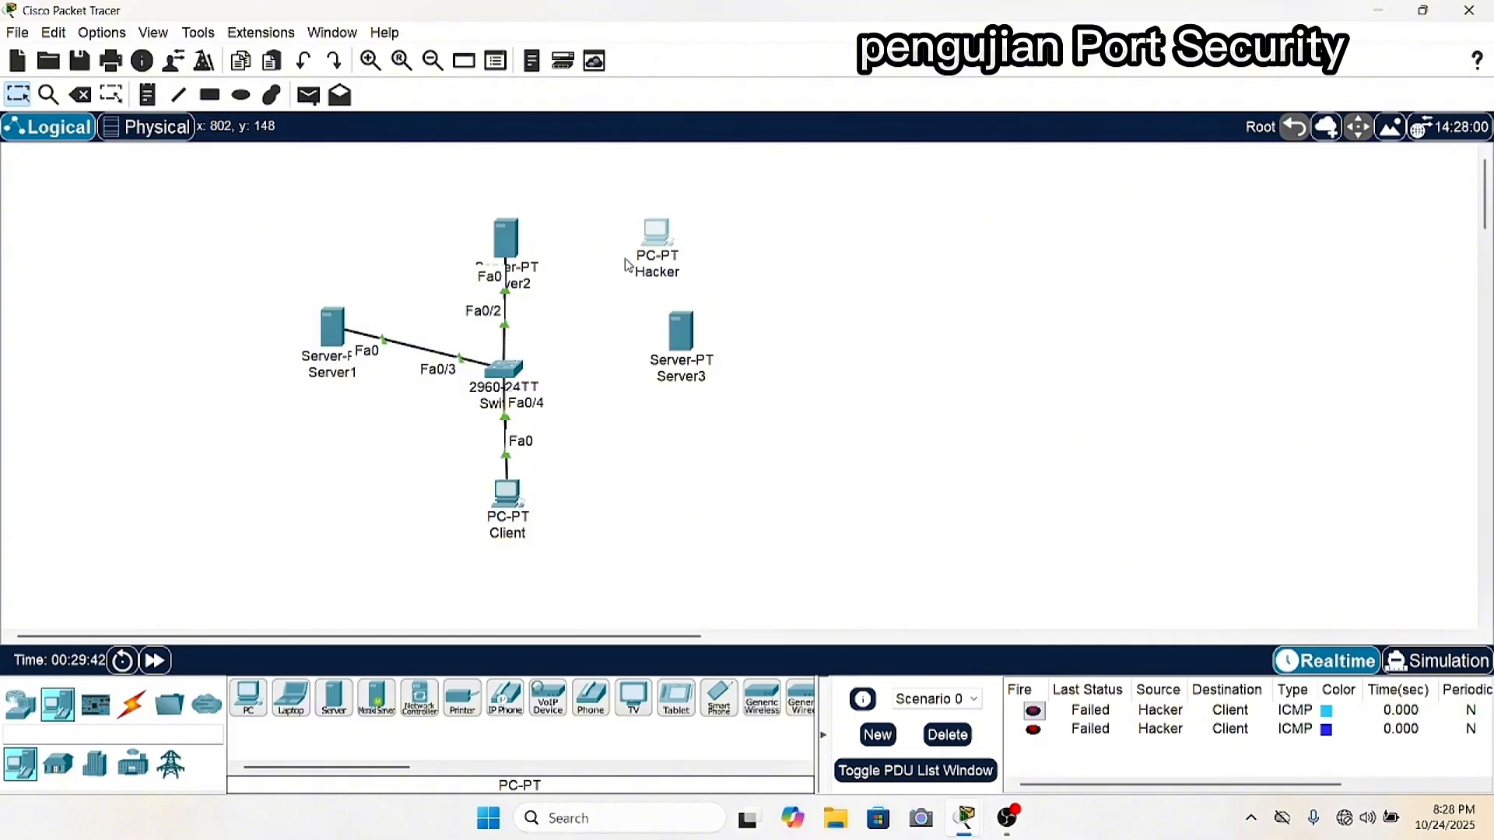
left_click(678, 349)
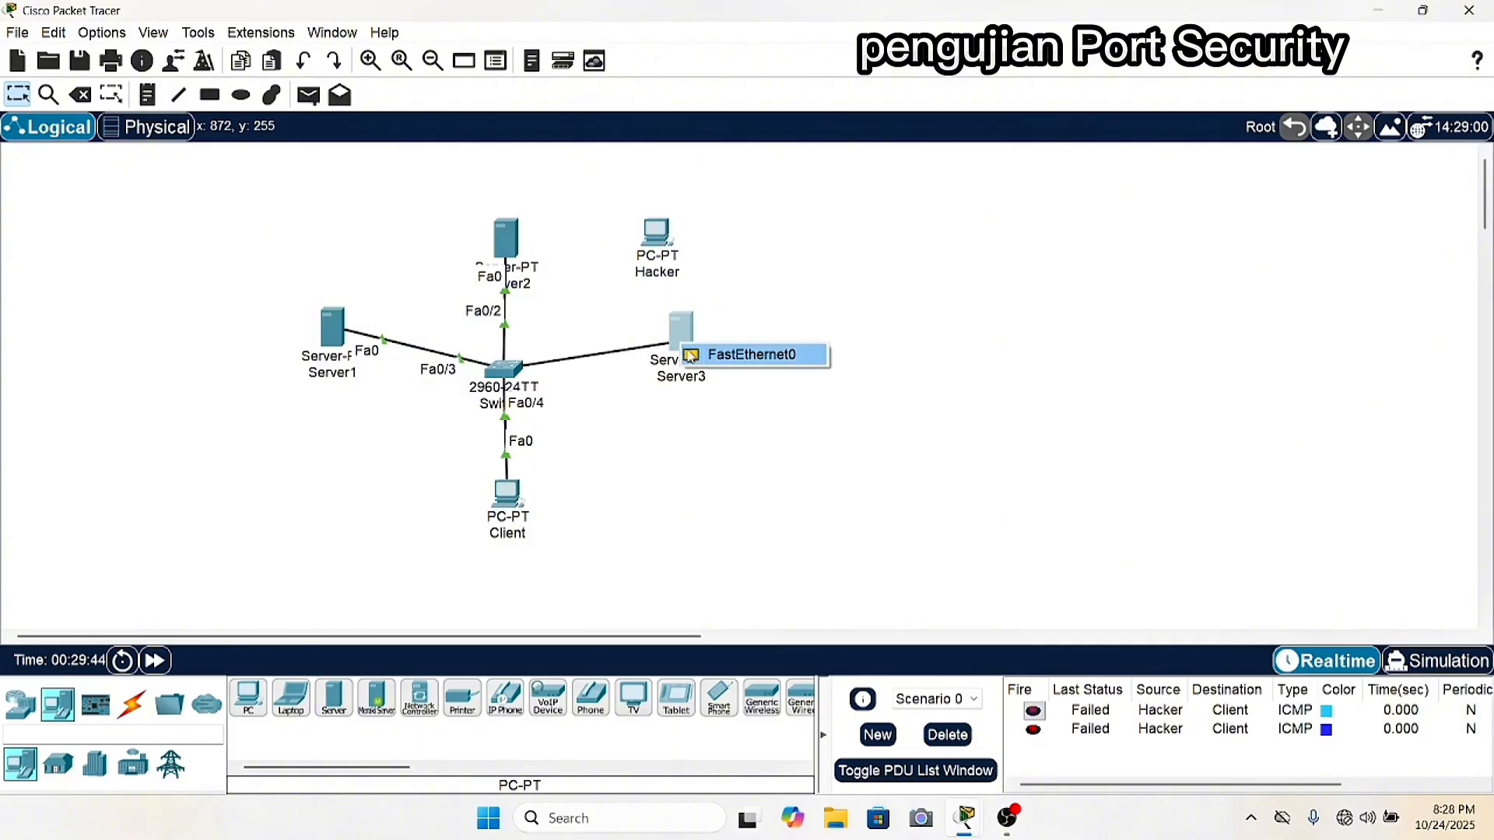
left_click(711, 367)
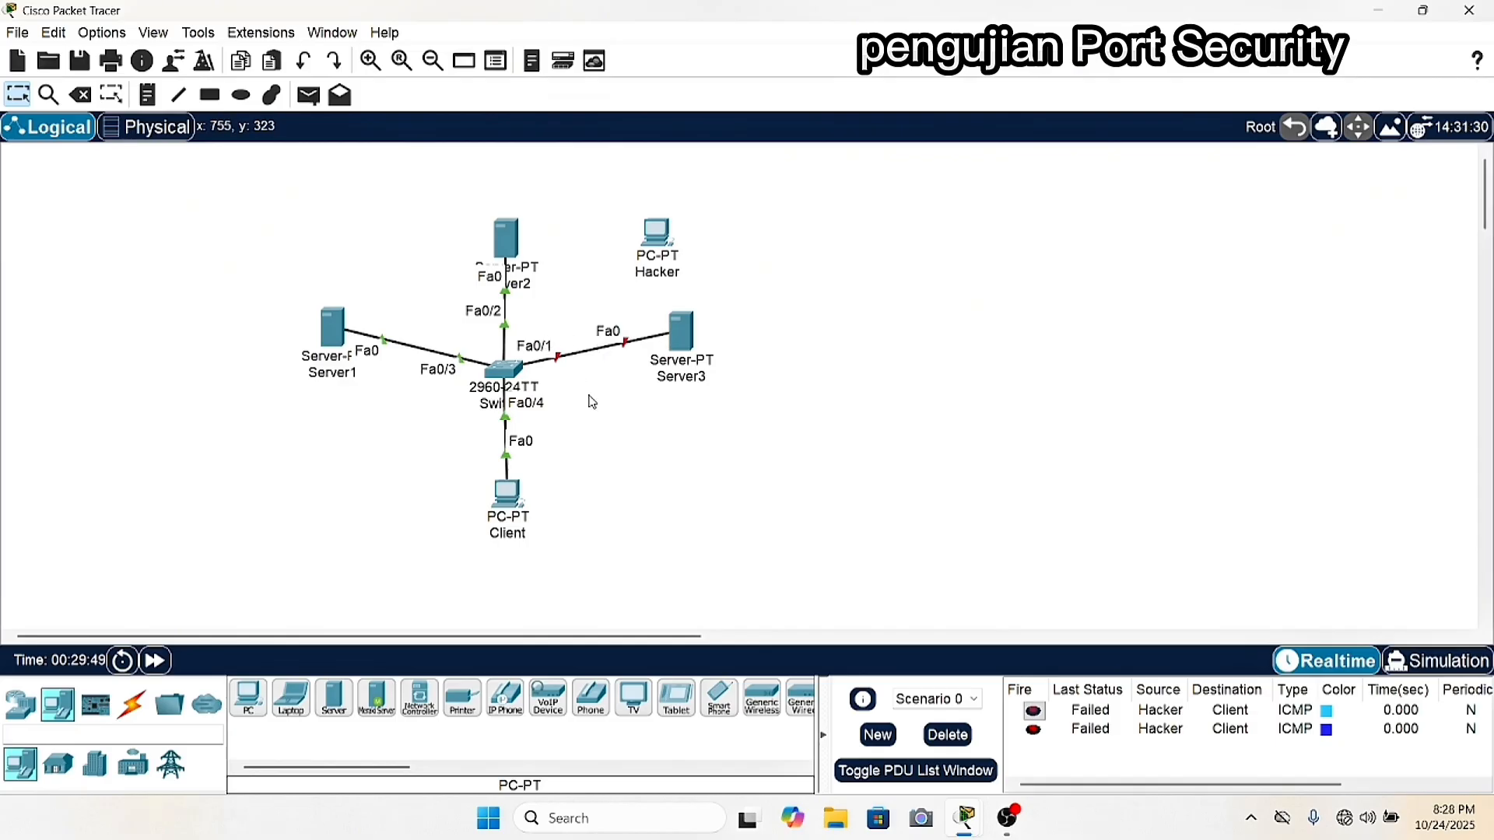
Re-enter interface fa0/1 in the switch's CLI and try to re-enable the port with no sh, issuing the command twice.
left_click(504, 368)
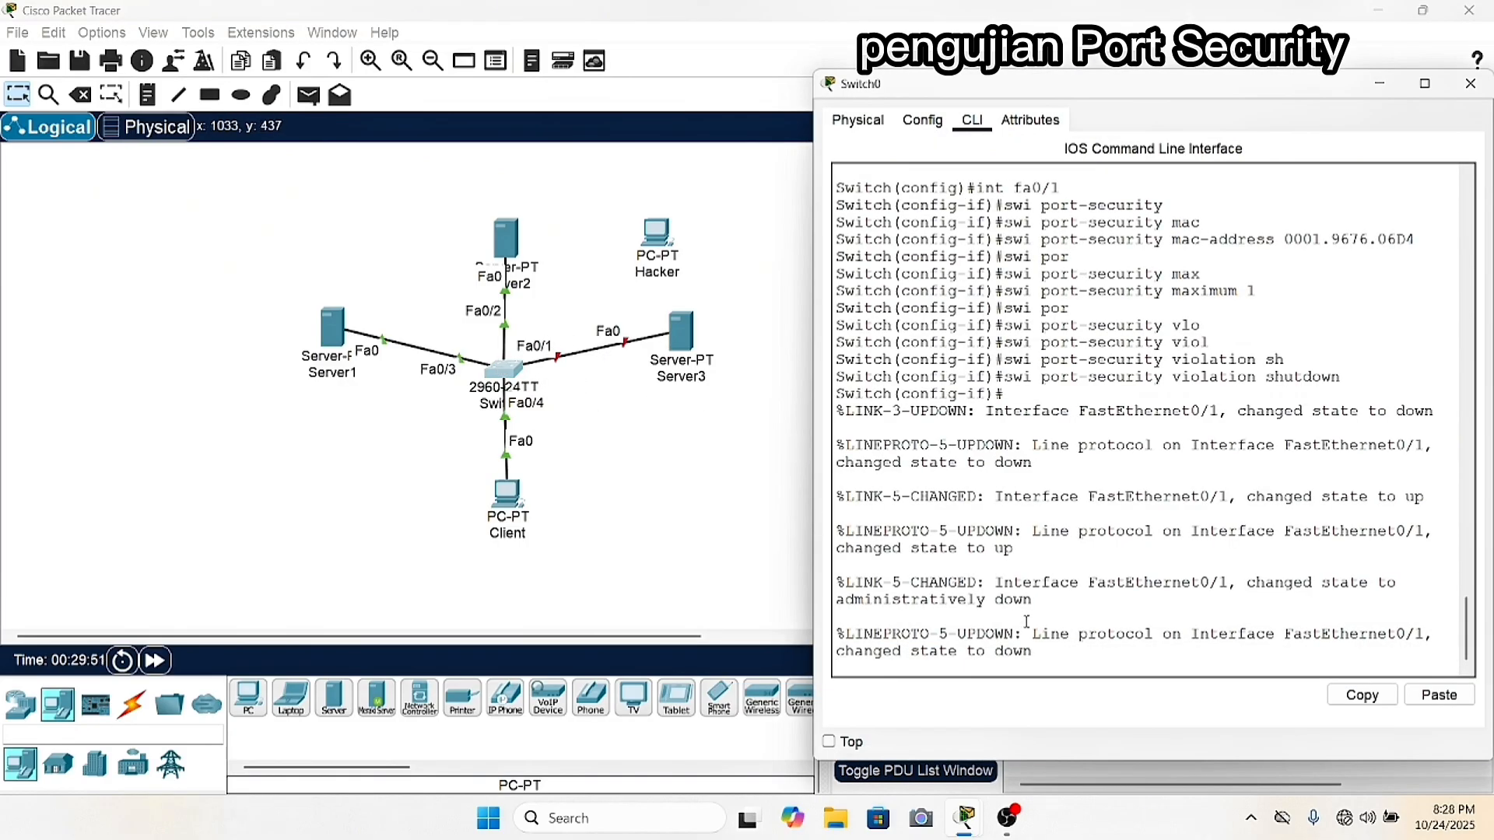
key("Return")
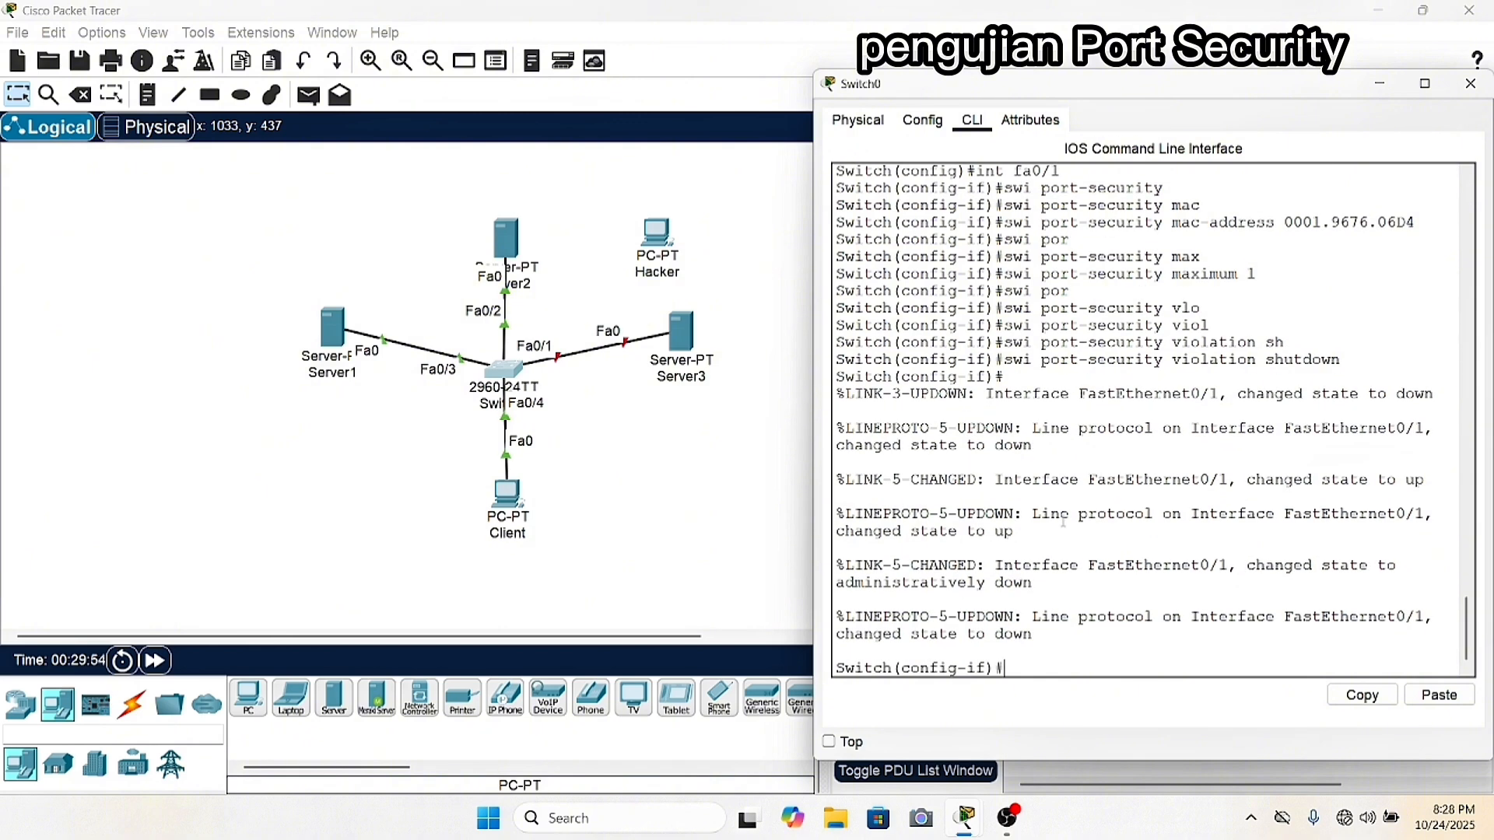
type("ex")
key("Return")
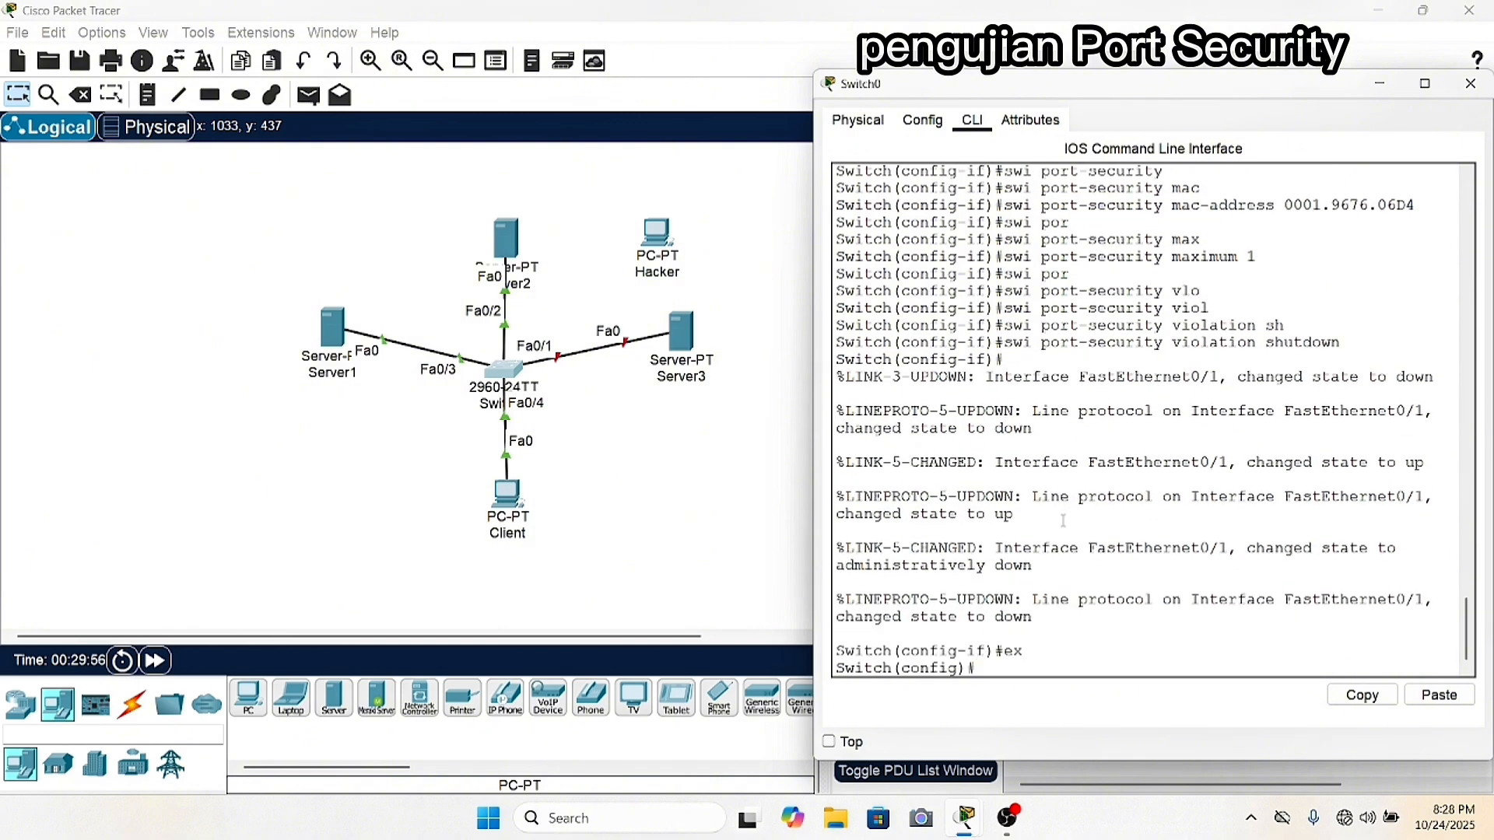
type("int fa0/1")
key("Return")
type("no")
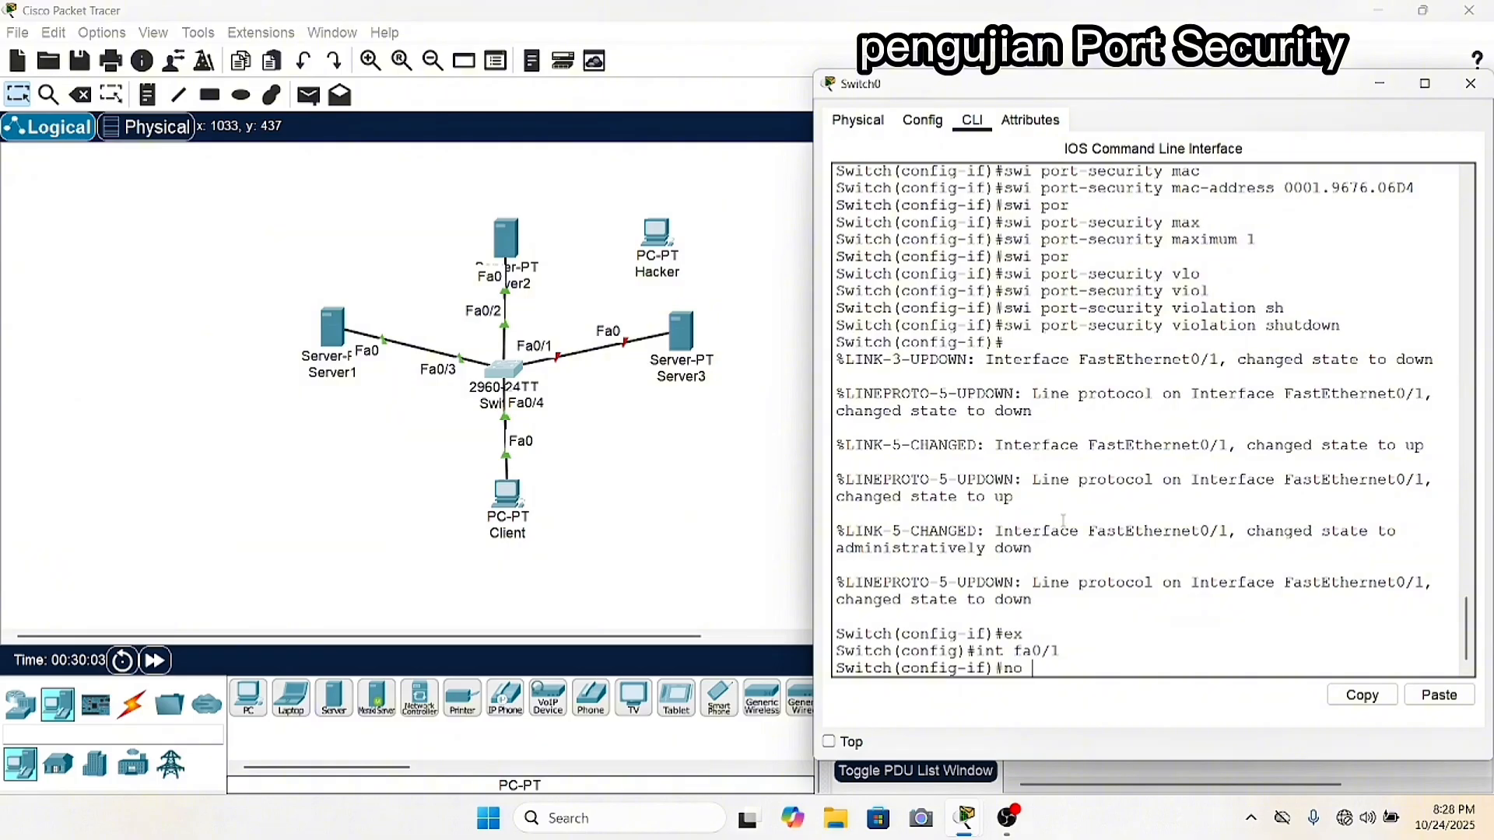
type(" sh")
key("Return")
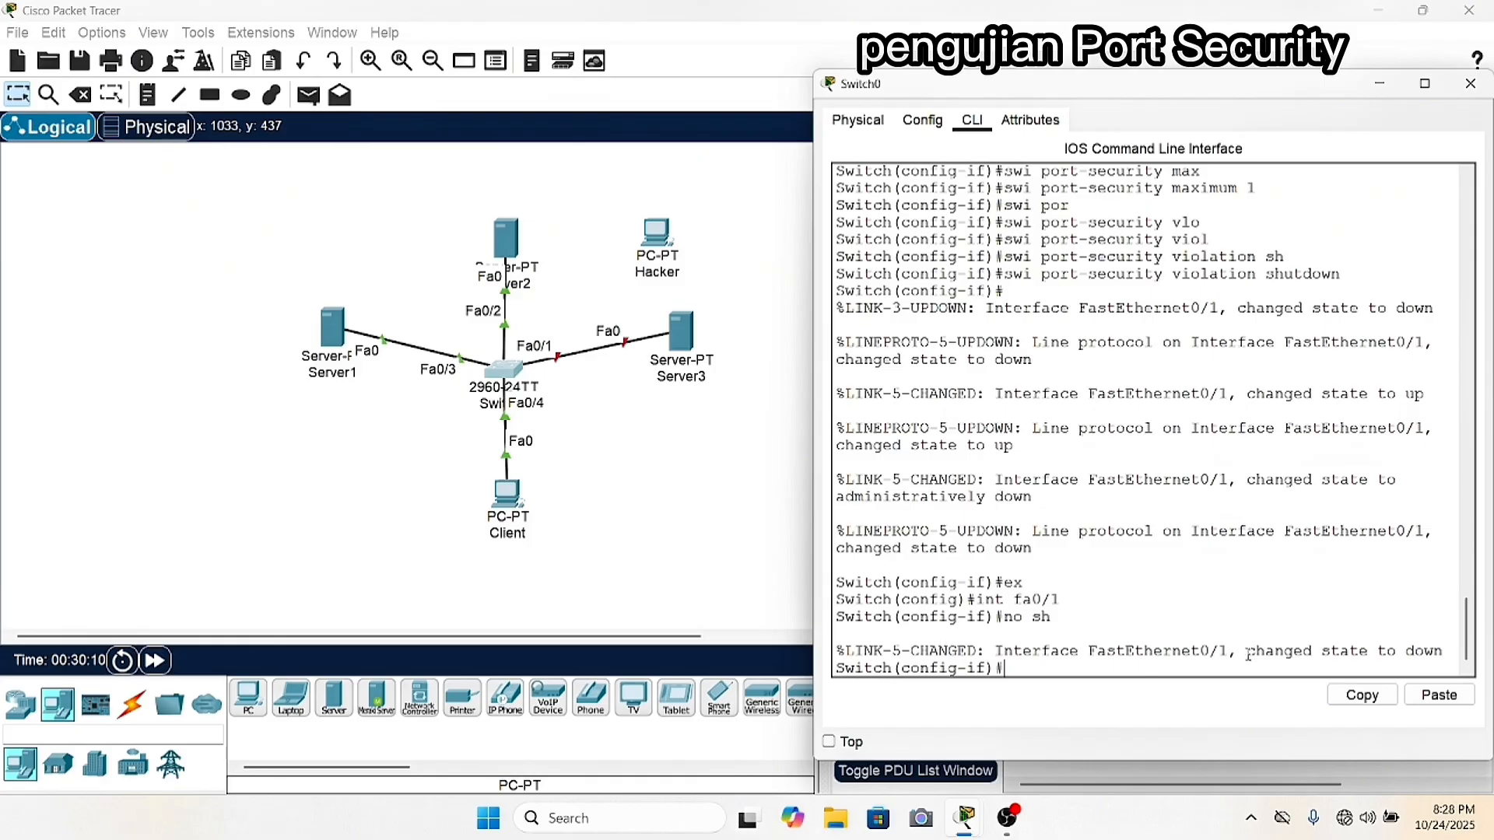
left_click_drag(1246, 652, 1455, 648)
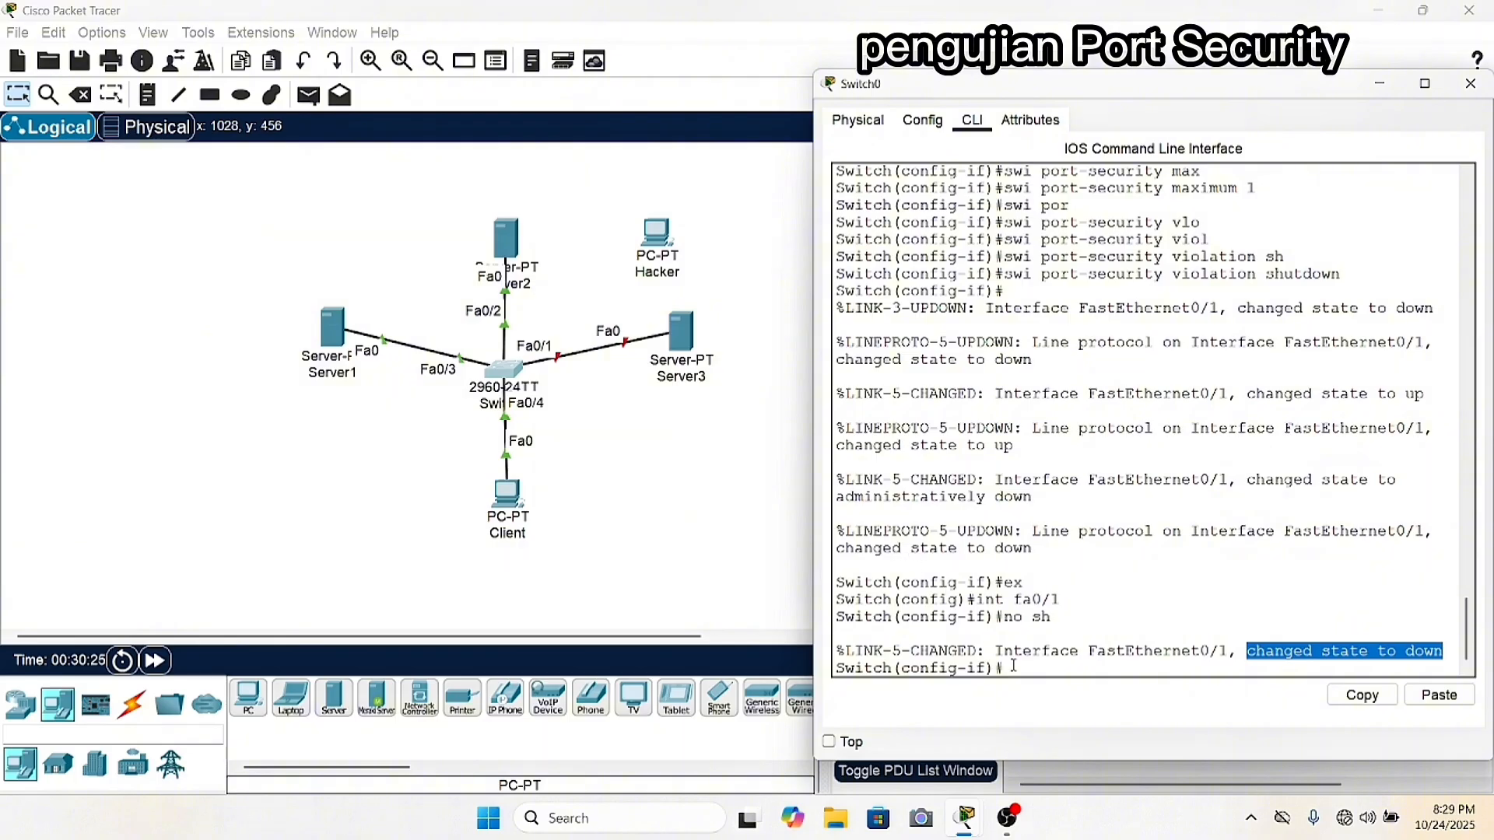
left_click(1034, 670)
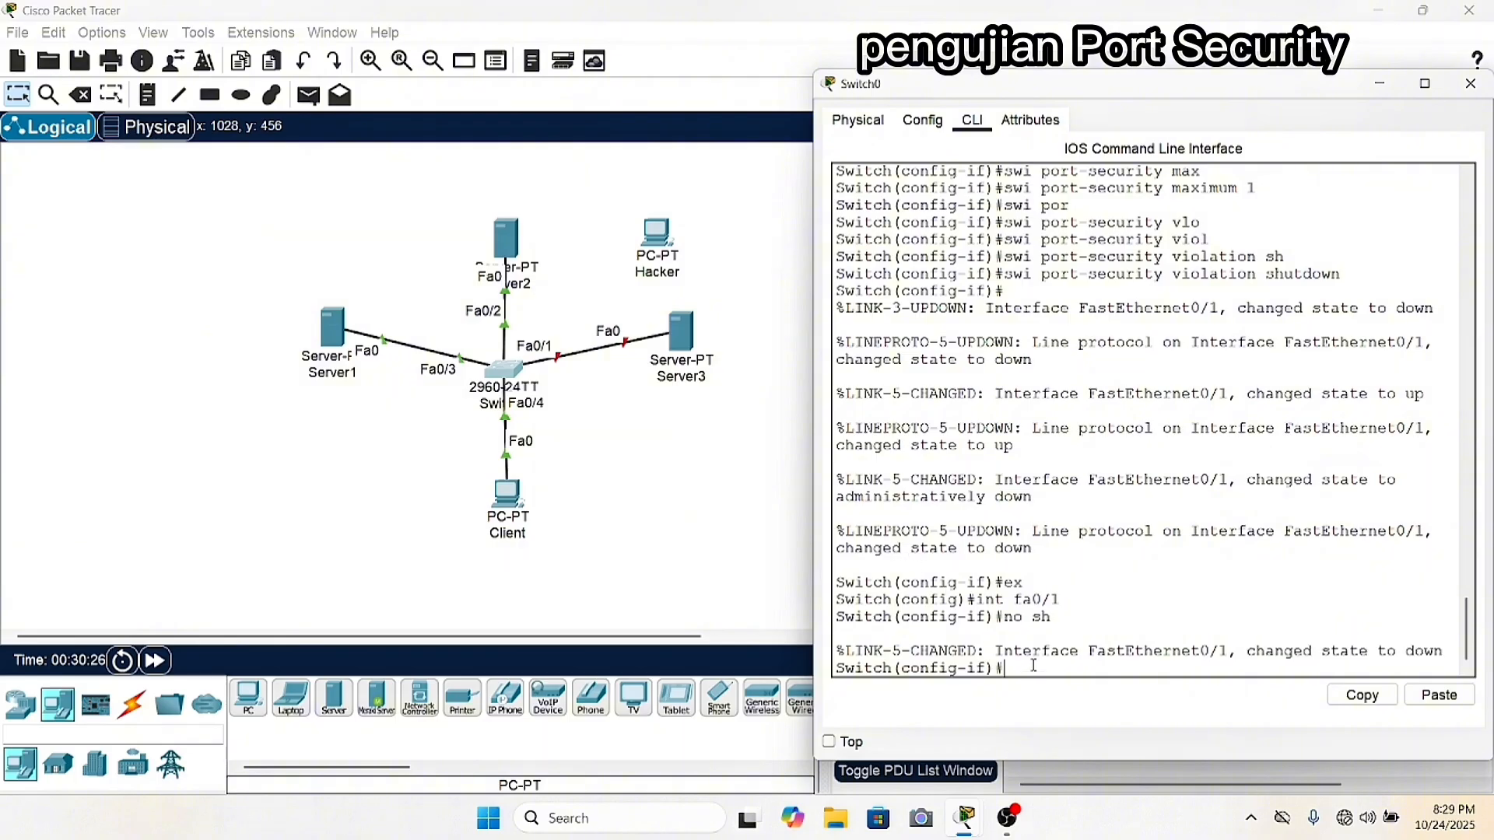
type("no sh")
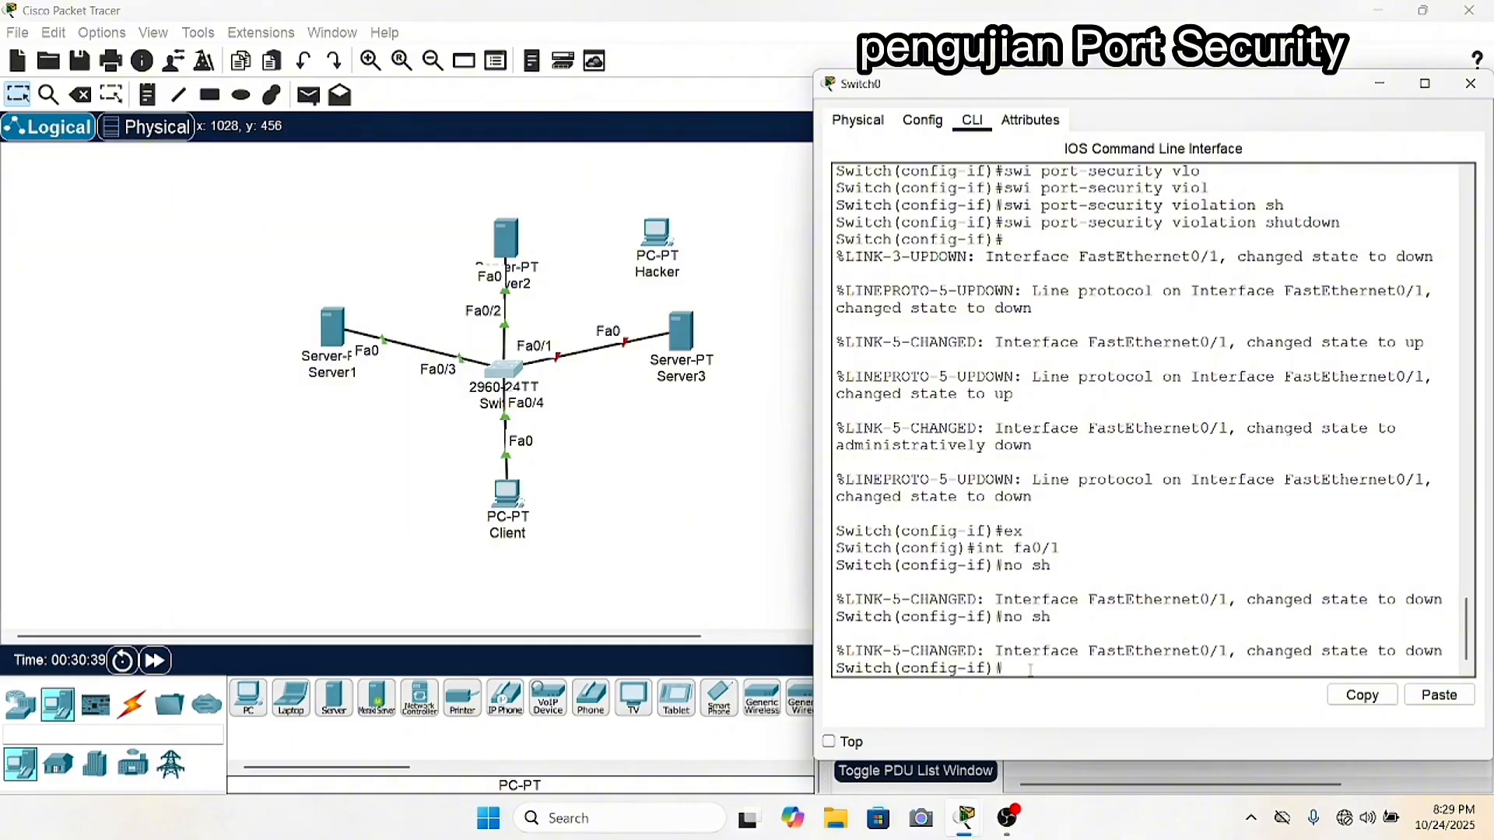
Reset port fa0/1 with shutdown followed by no shutdown, and fast-forward time.
type("sj")
key("BackSpace")
type("h")
key("Tab")
key("Return")
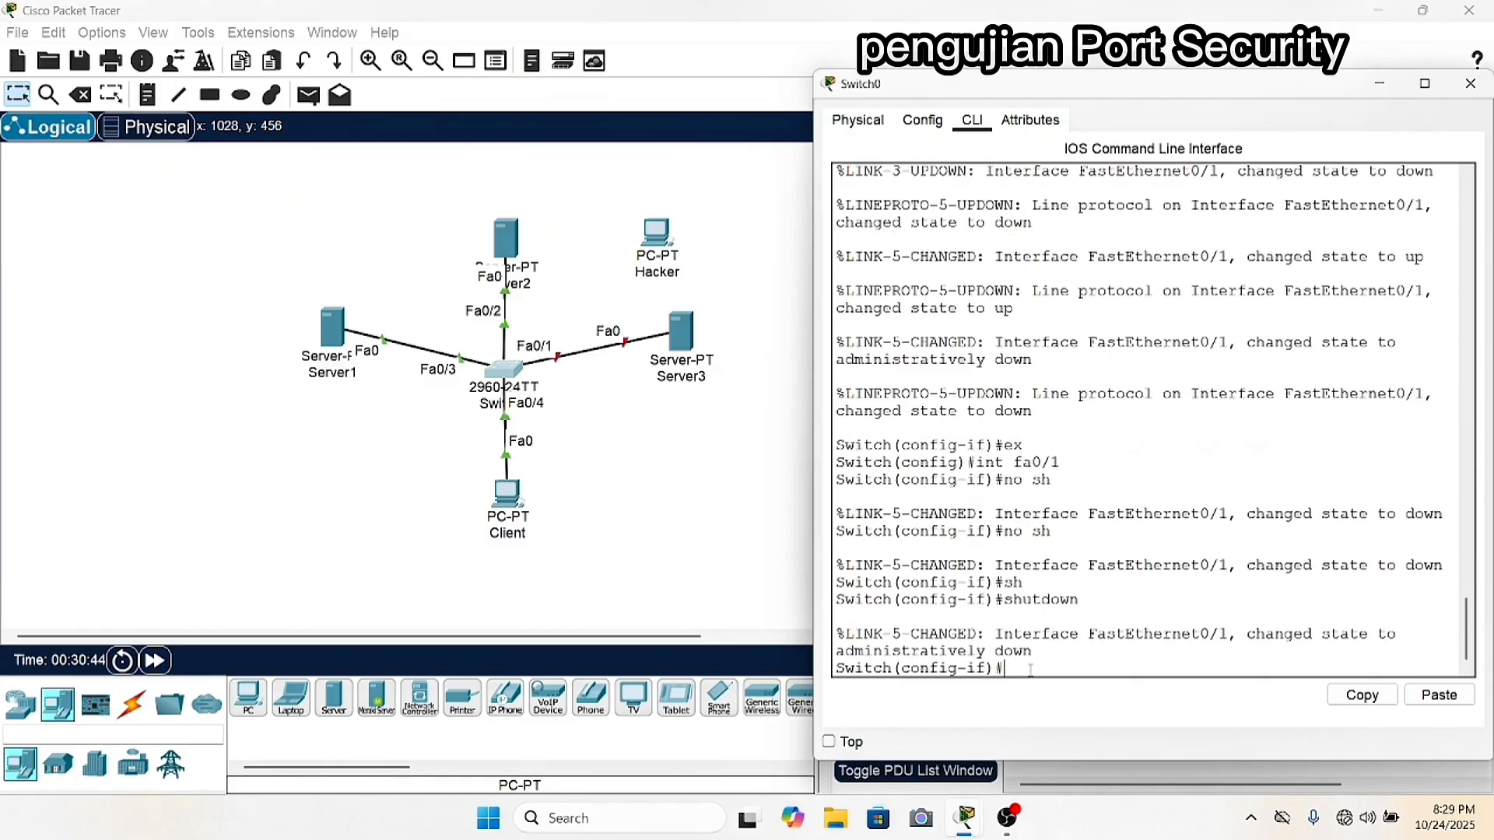
type("no sh")
key("Tab")
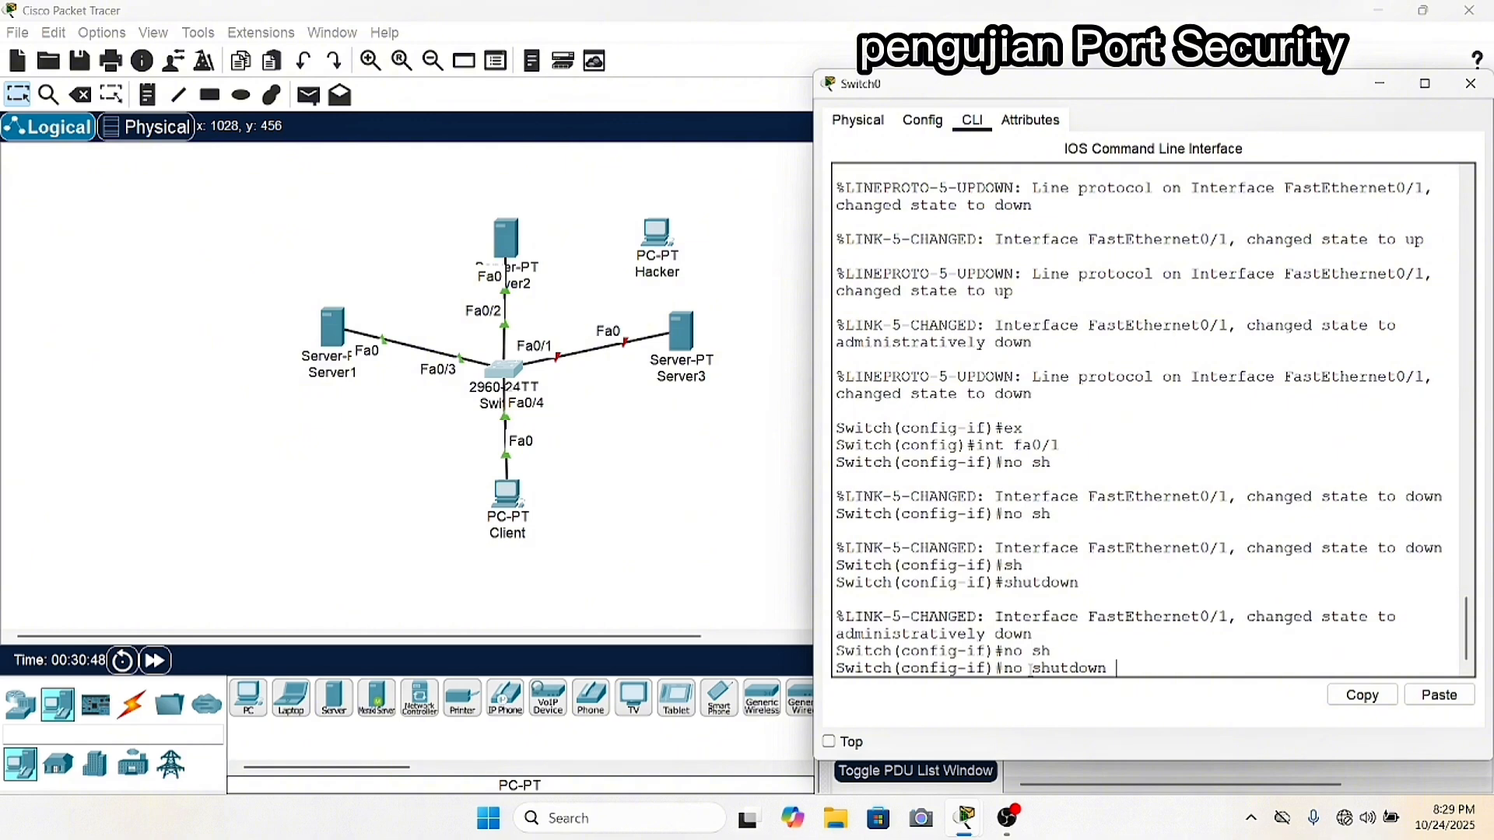
key("Return")
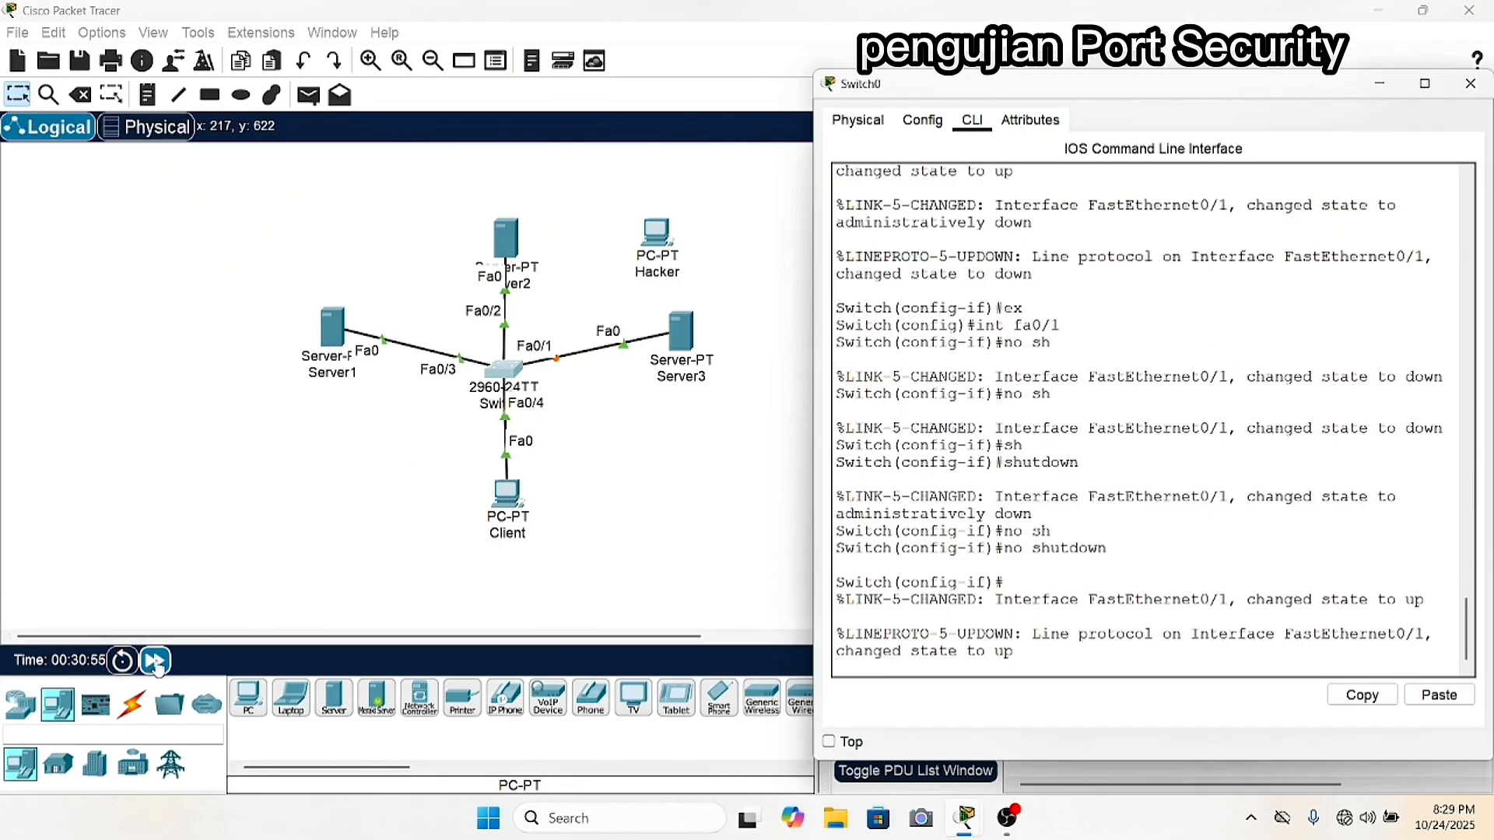
left_click(154, 660)
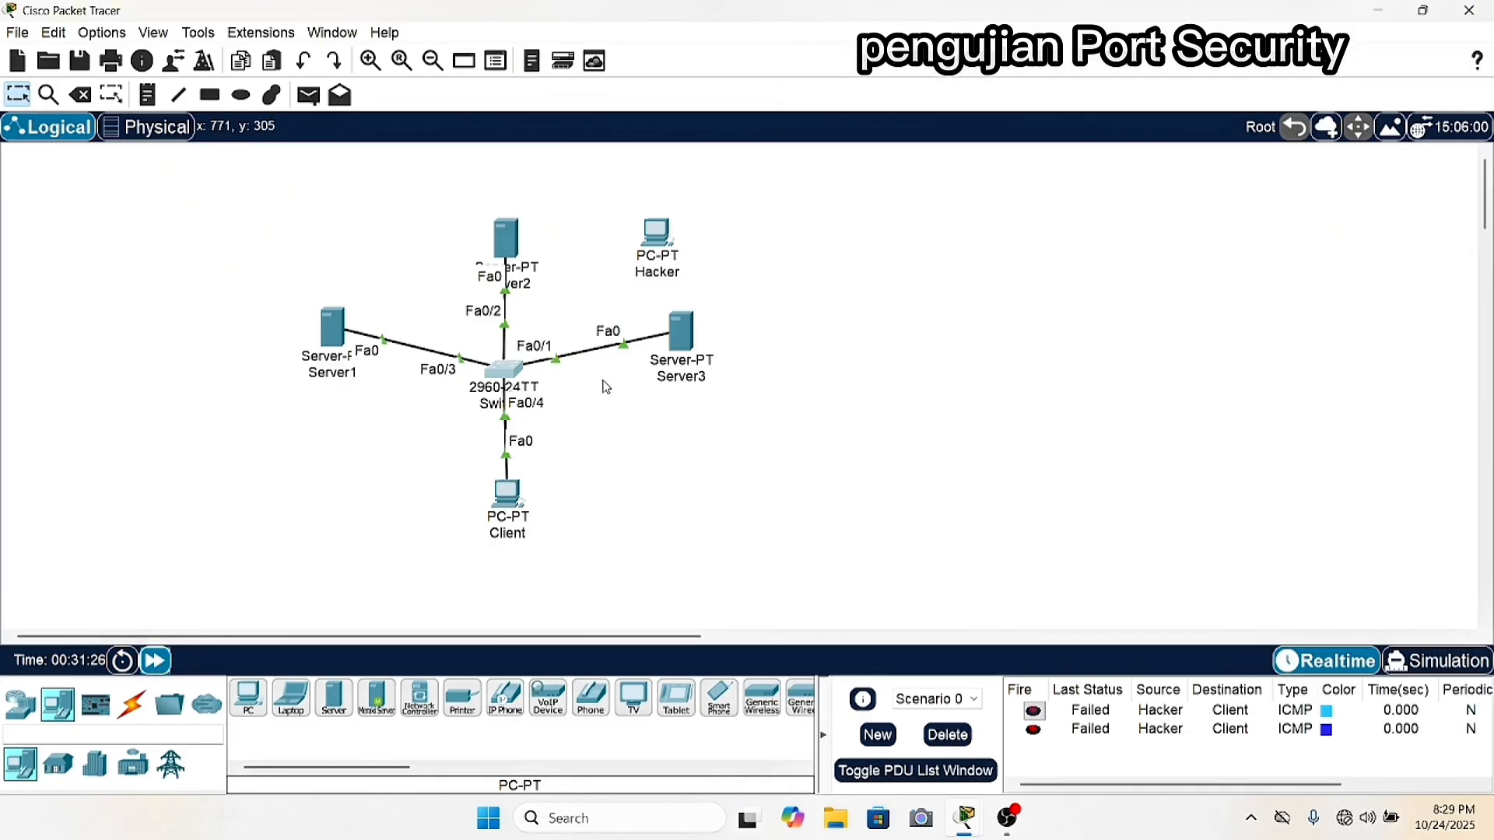
Move the Fa0/1 cable from Server3 to the Hacker PC's FastEthernet0 and send a simple PDU from the Hacker to the Client.
left_click_drag(624, 345, 660, 243)
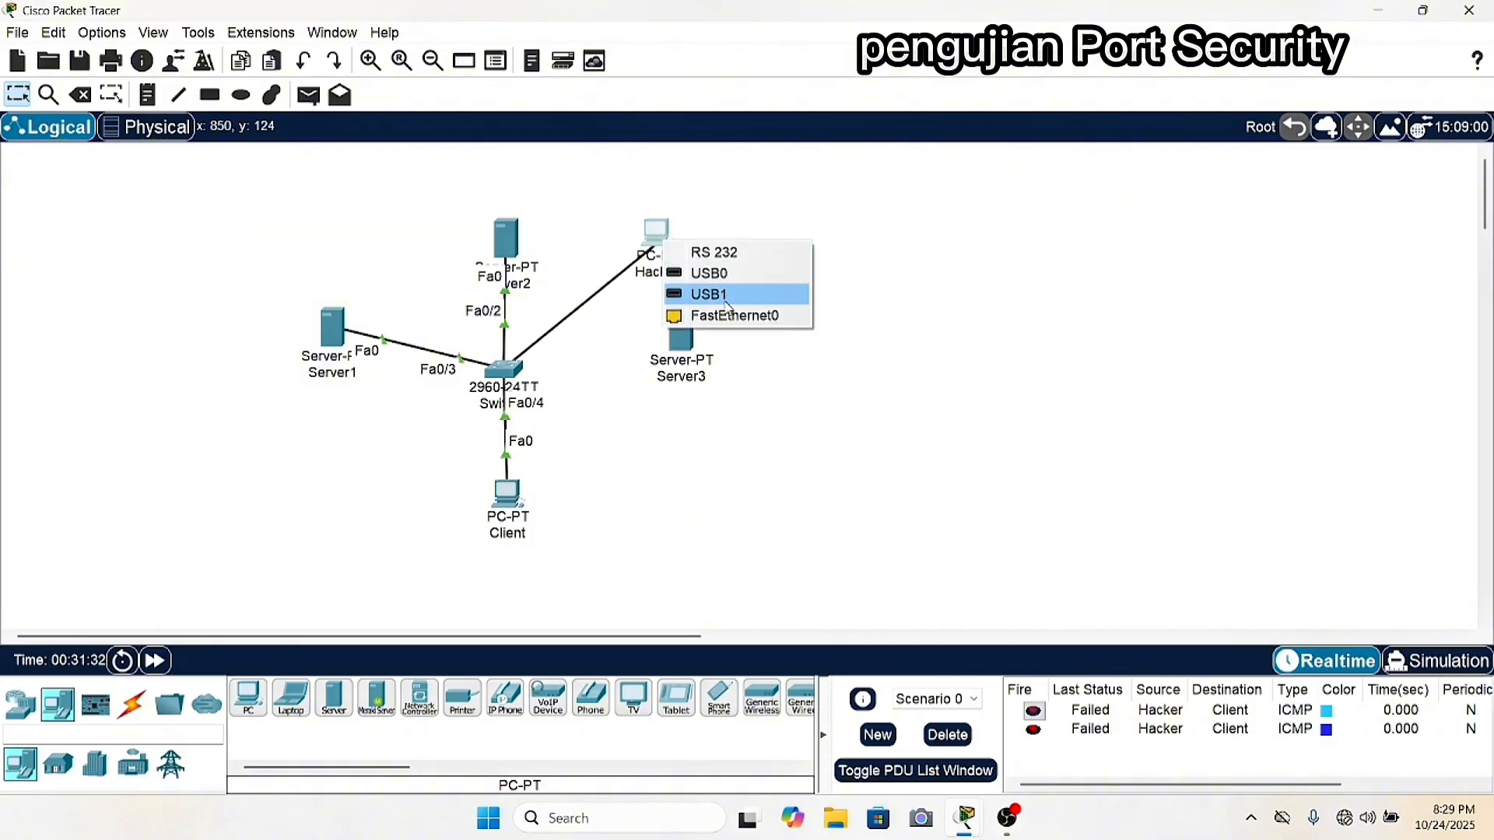
left_click(750, 310)
left_click(308, 95)
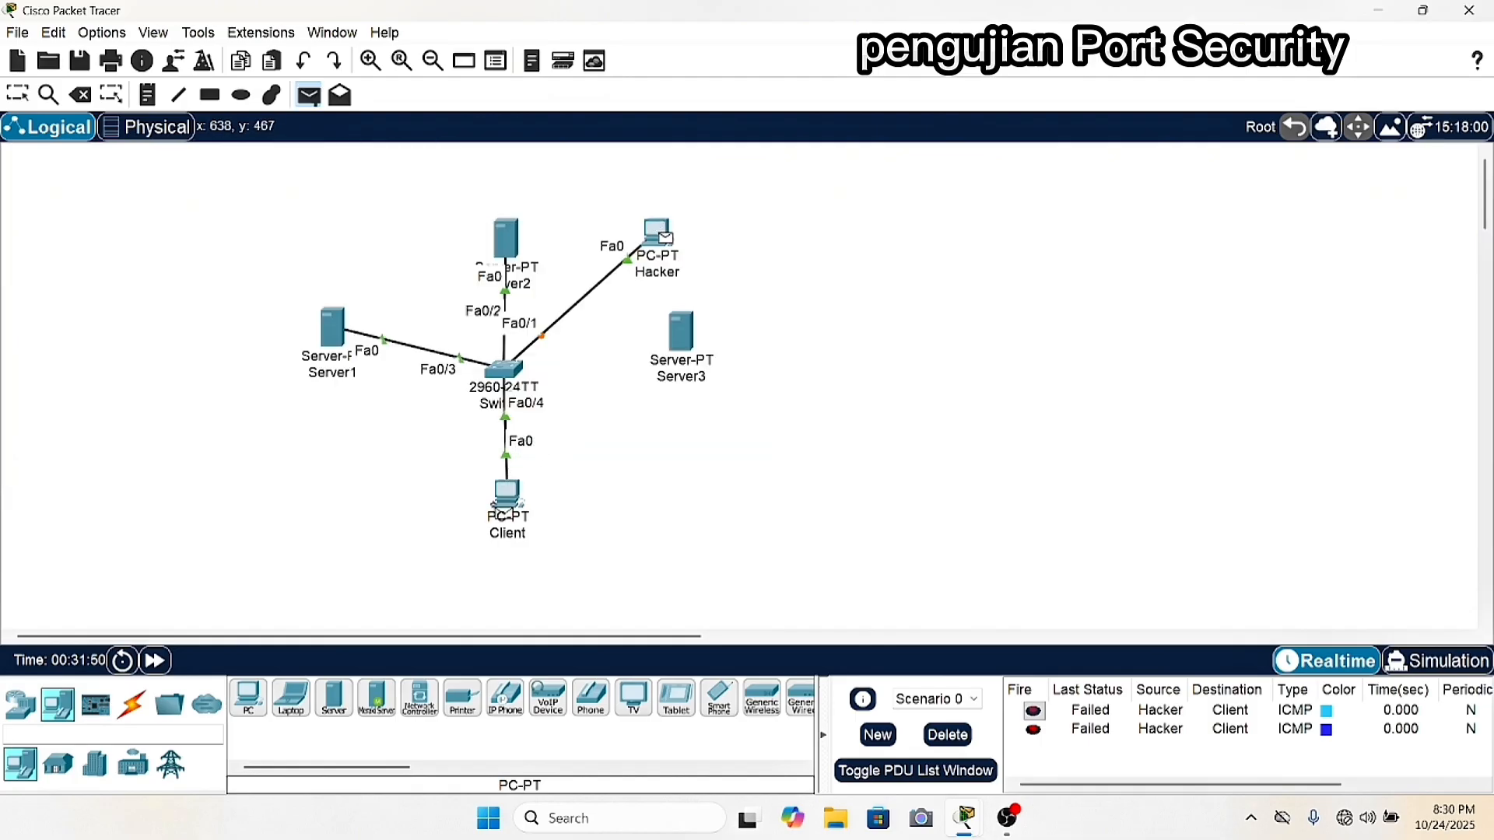
left_click(502, 508)
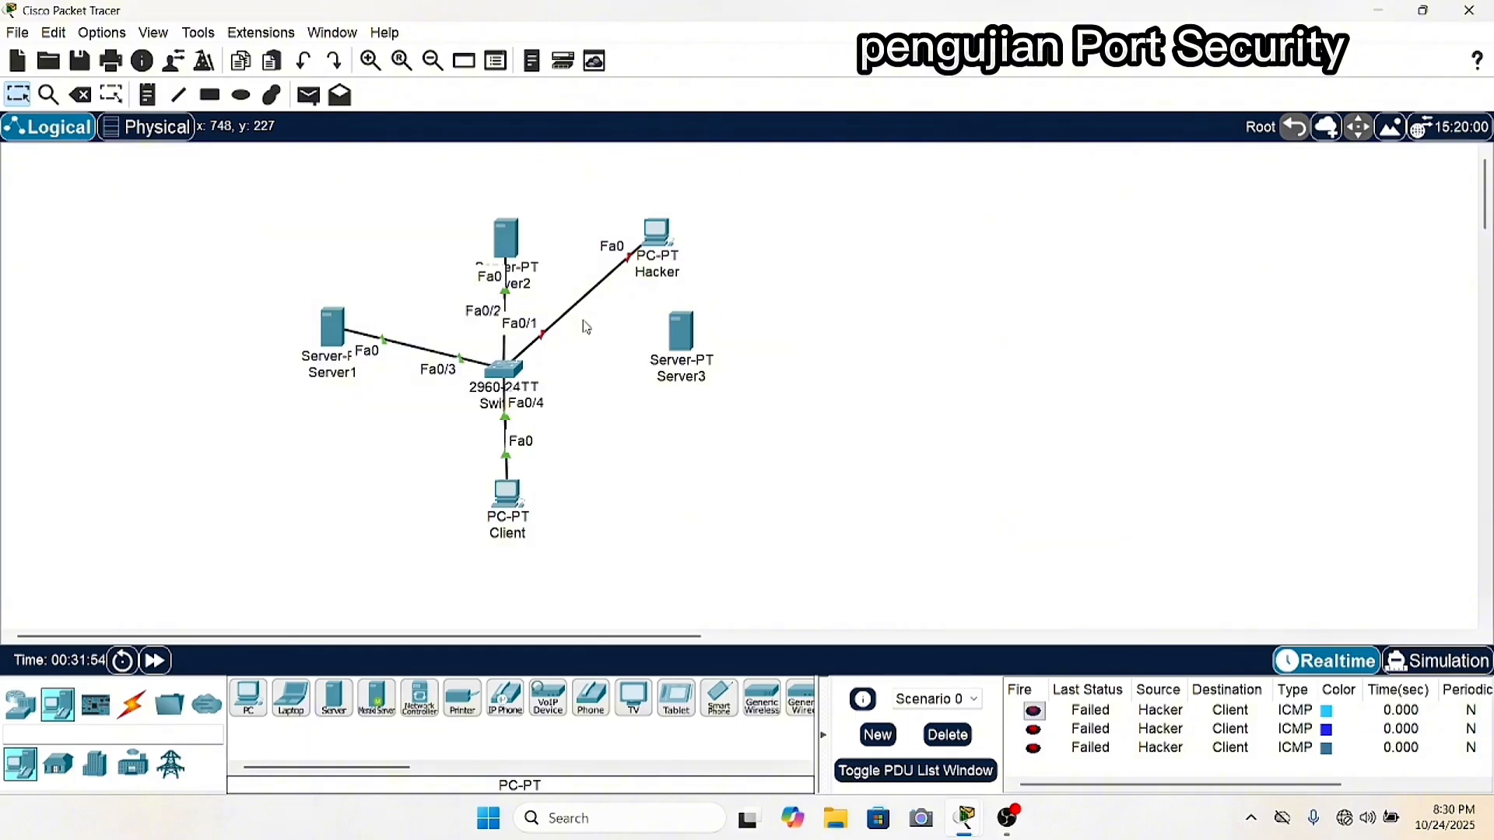
Exit the switch's interface and global configuration modes to reach the privileged EXEC prompt.
left_click(506, 363)
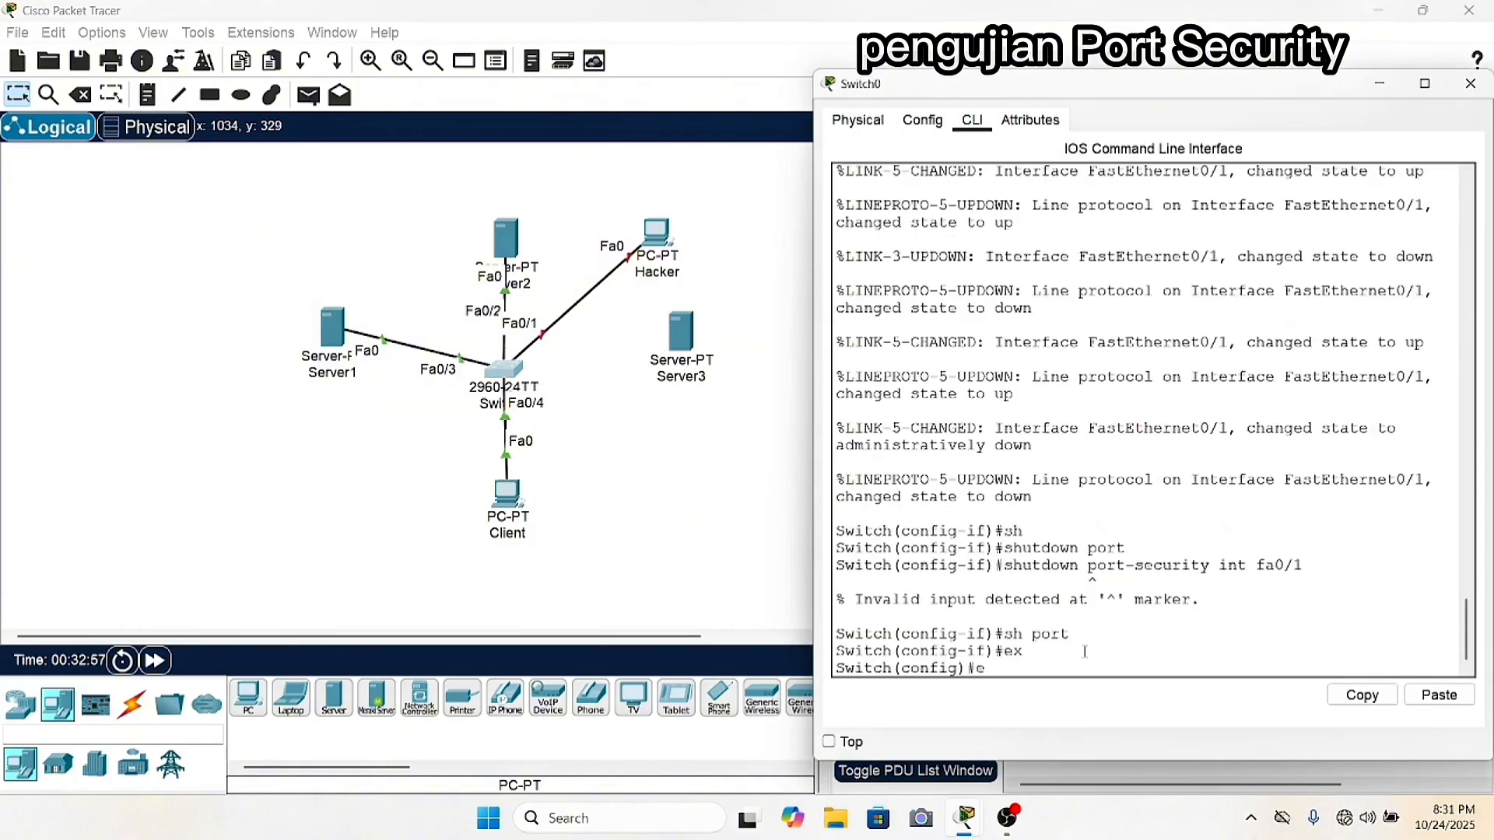
type("ex")
key("Return")
type("ex")
key("Return")
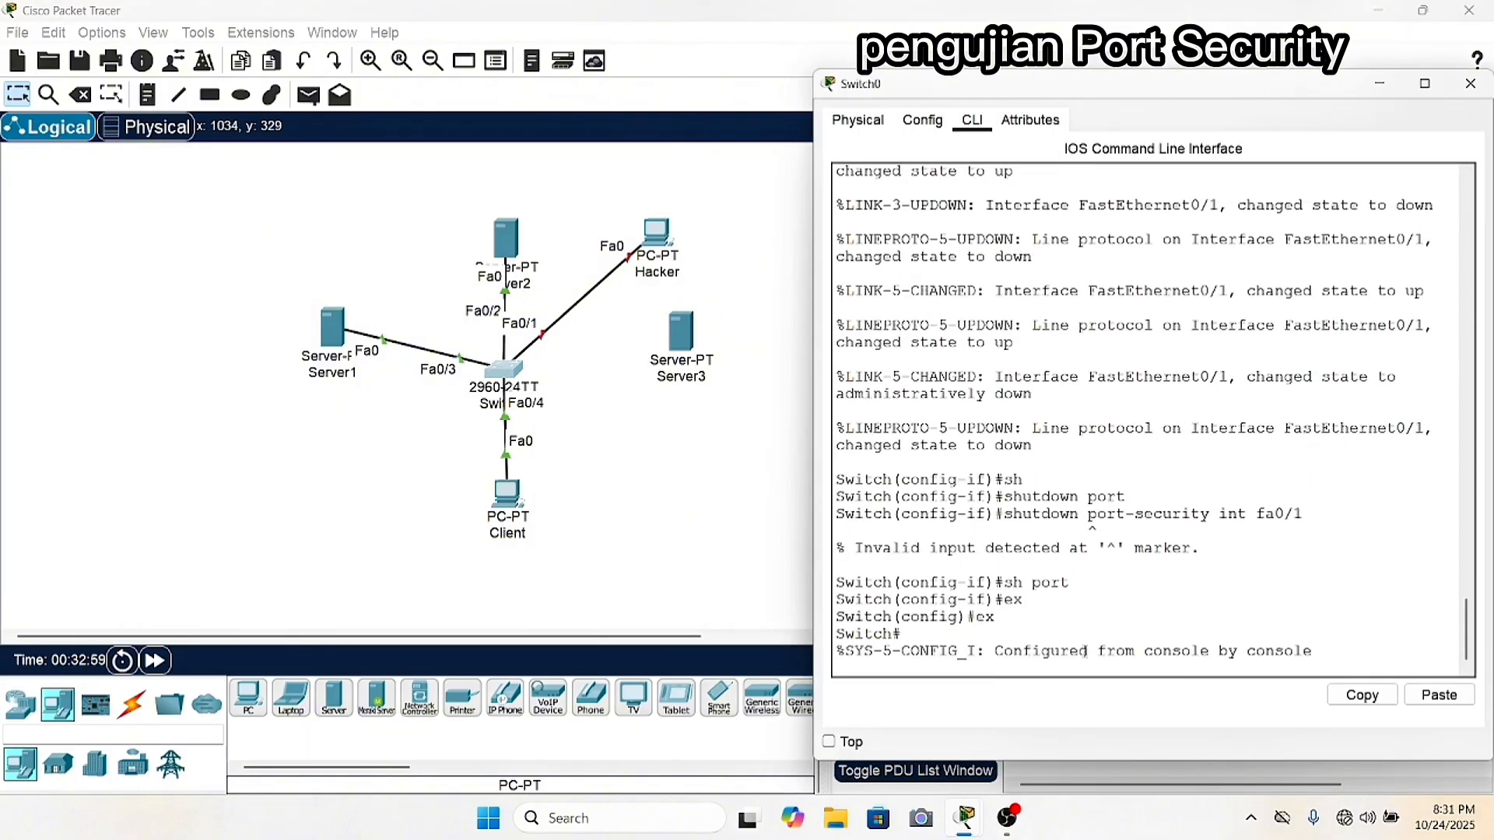
key("Return")
Display the port security status of fa0/1 with show port-security int fa0/1.
type("sh")
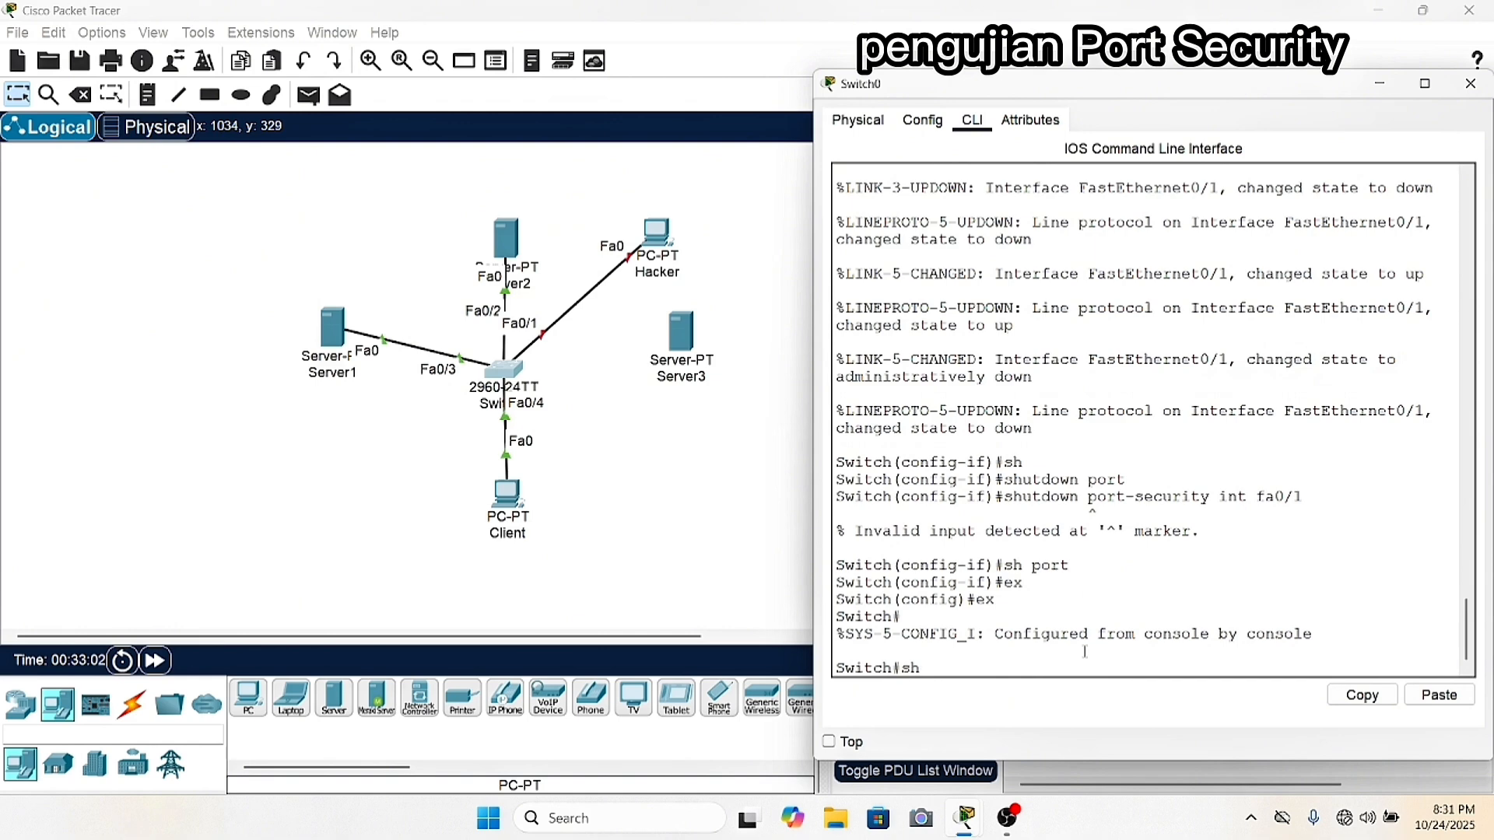
key("Tab")
type("po")
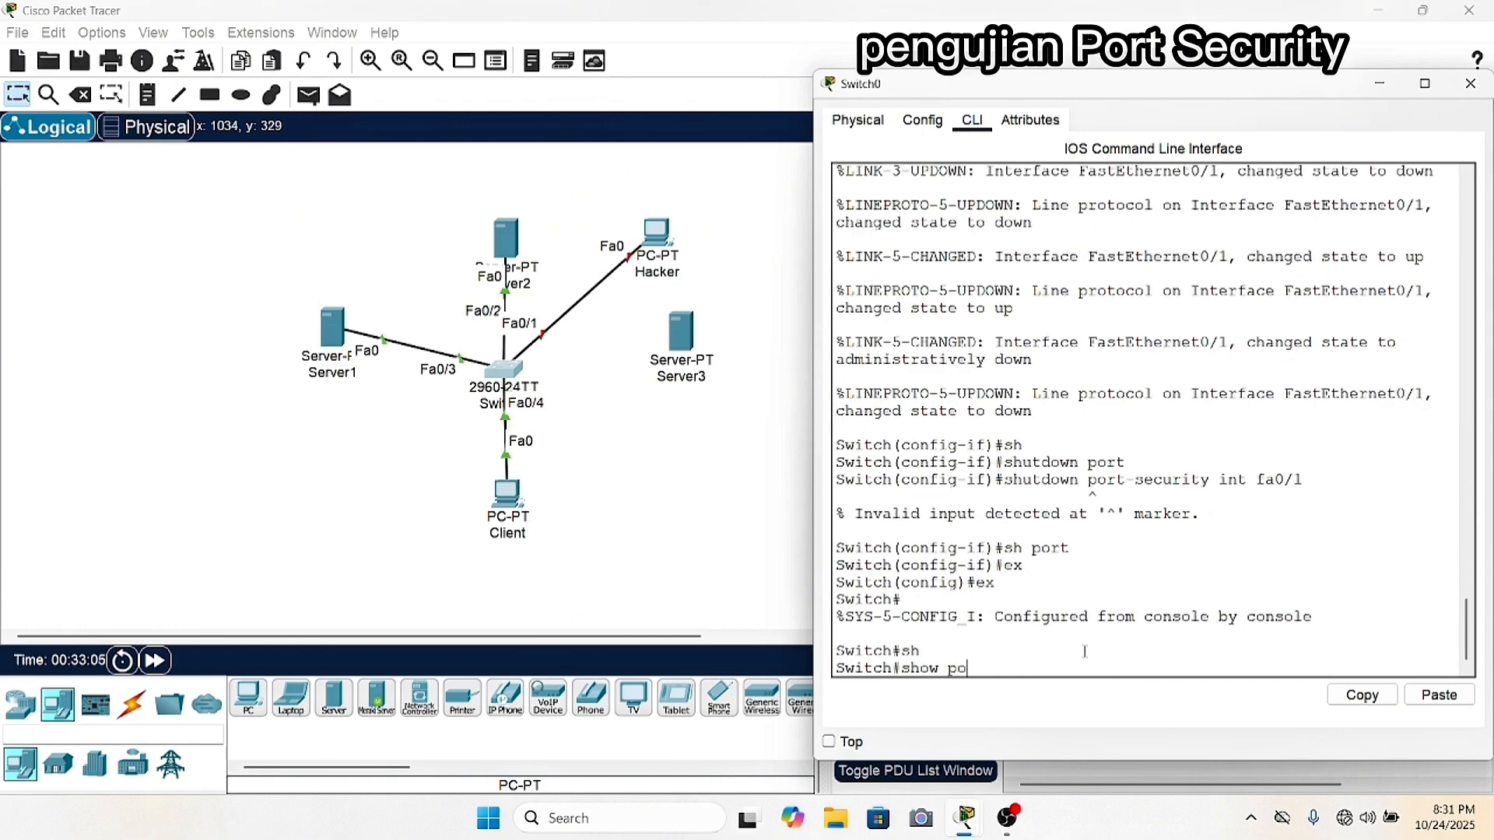
type("r")
key("Tab")
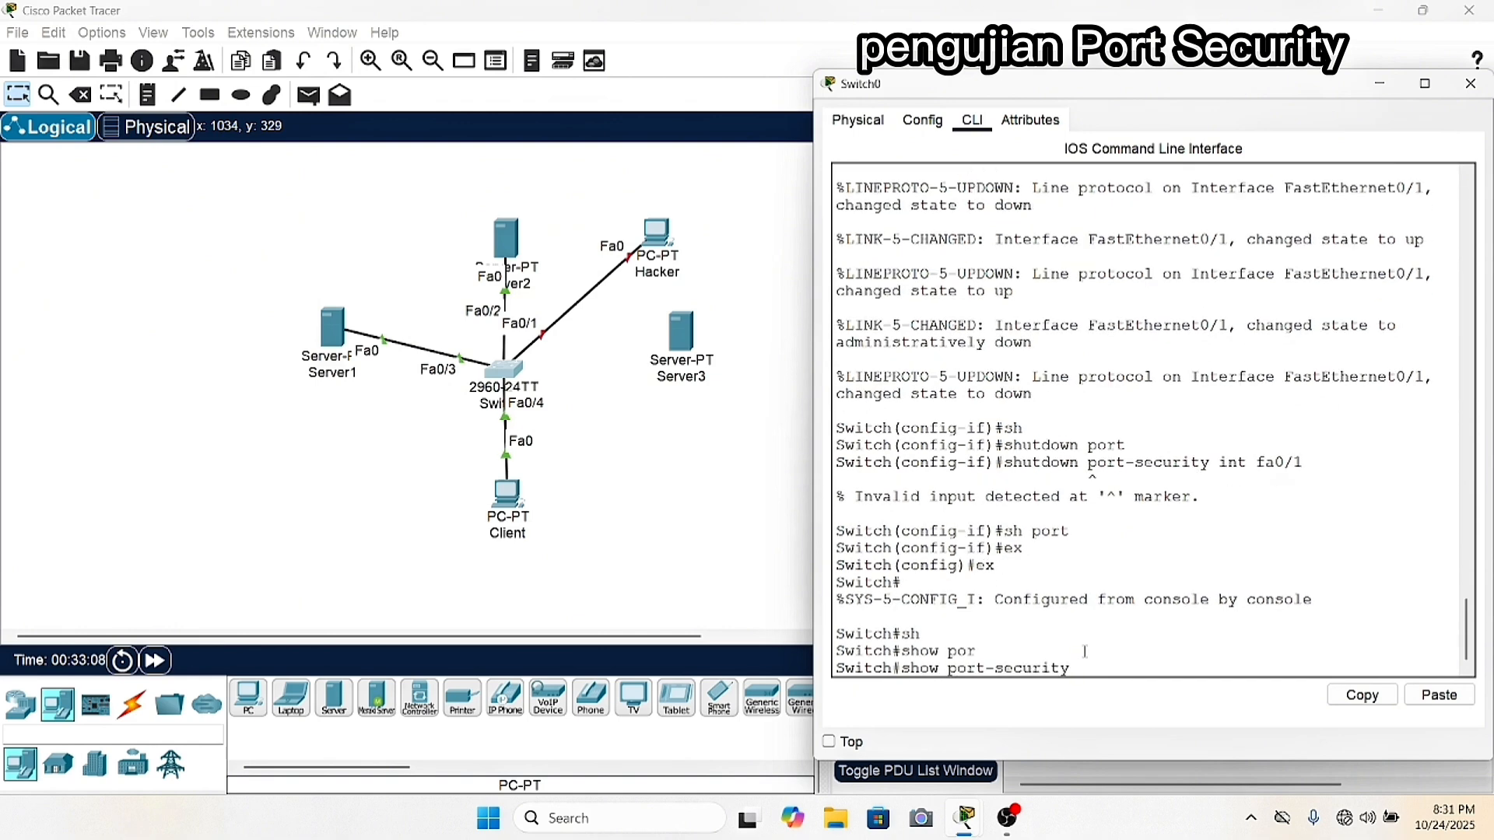
type("int f")
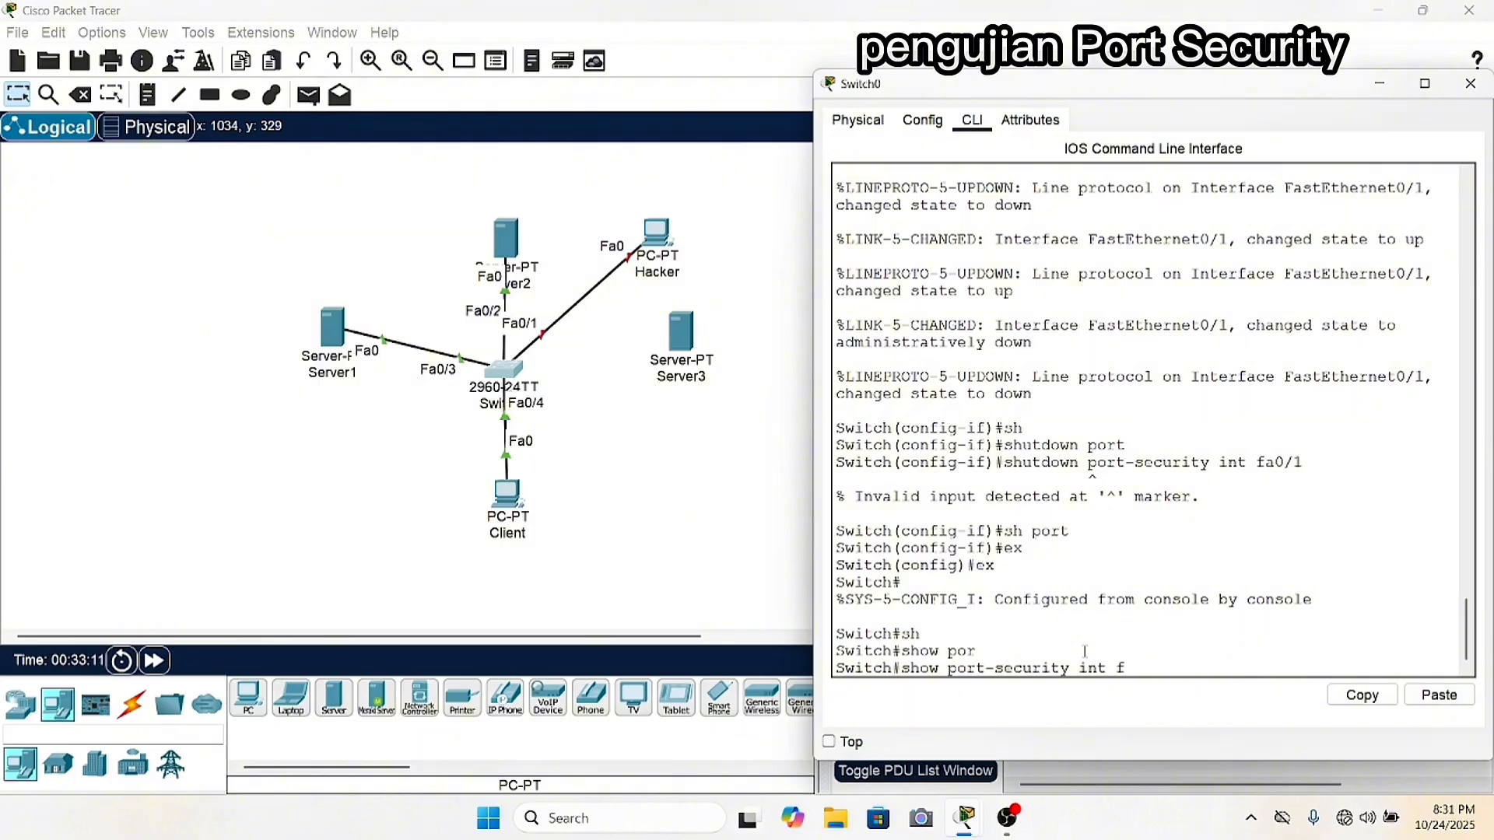
type("a0/1")
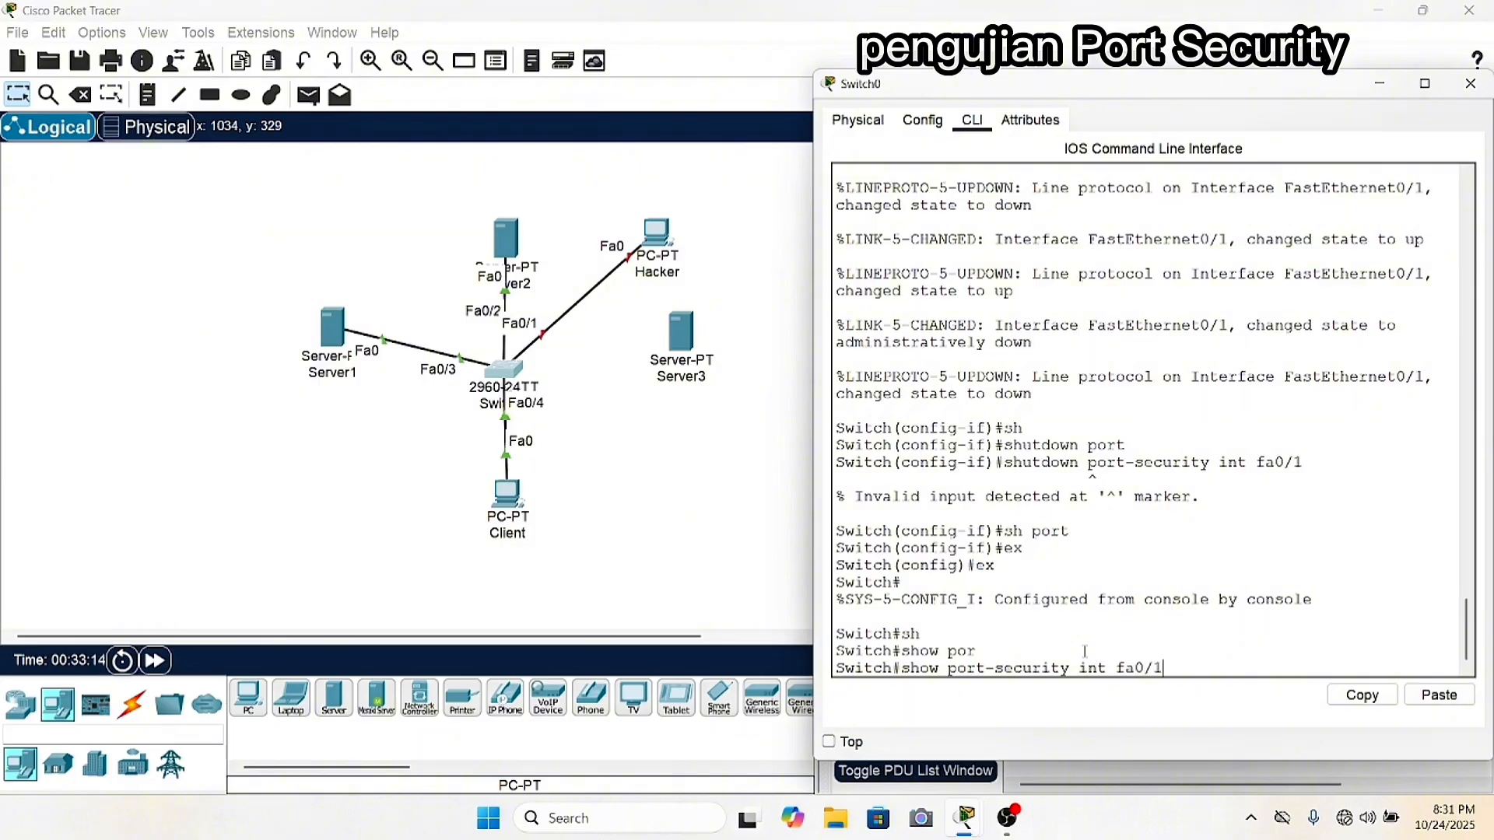
key("Return")
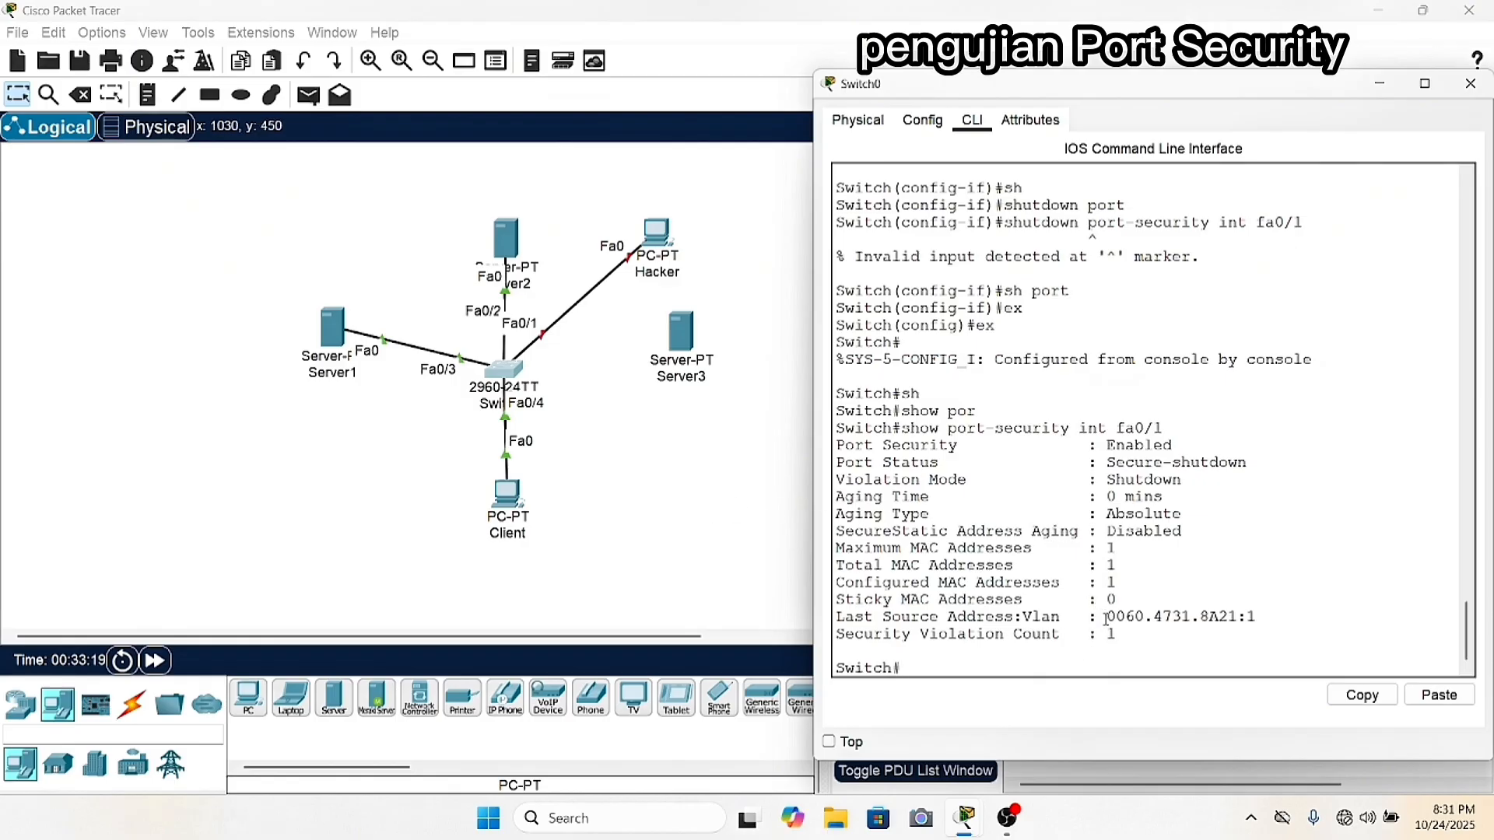
Compare the last source address in the port security output with the MAC address of the Hacker PC's FastEthernet0.
left_click_drag(1104, 616, 1264, 618)
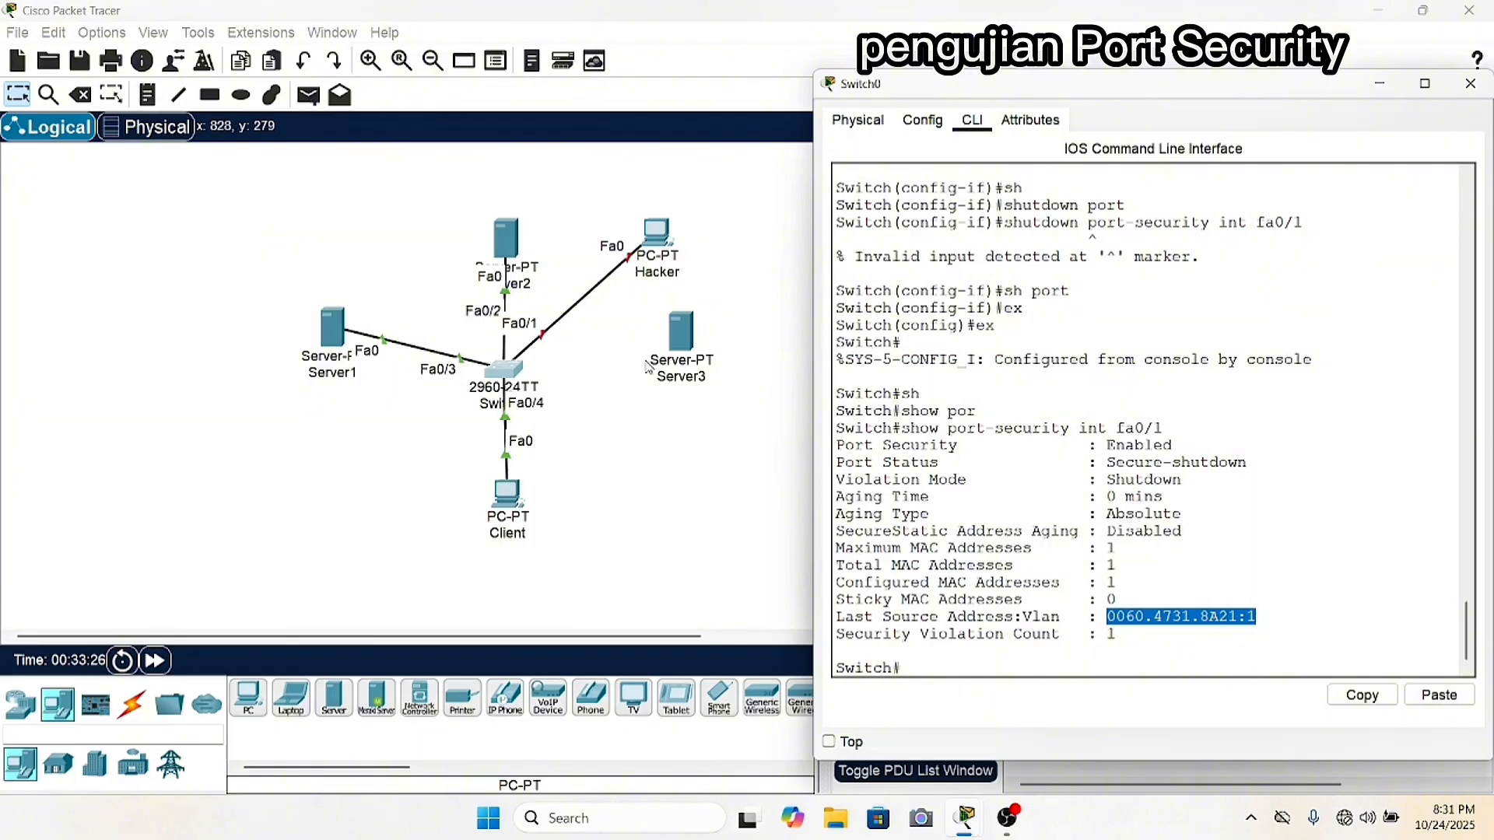
left_click(654, 241)
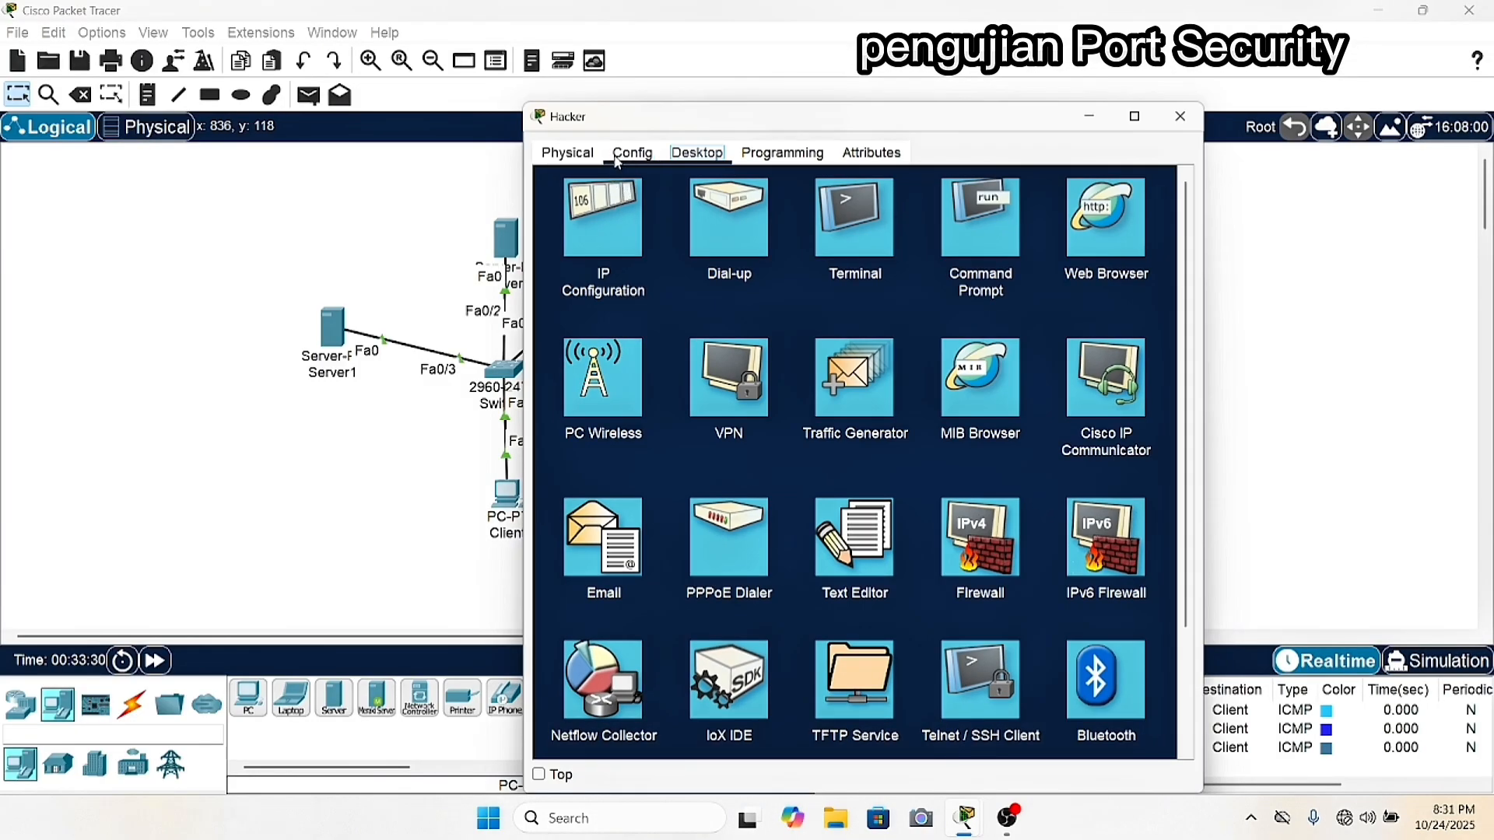
left_click(626, 155)
left_click(656, 275)
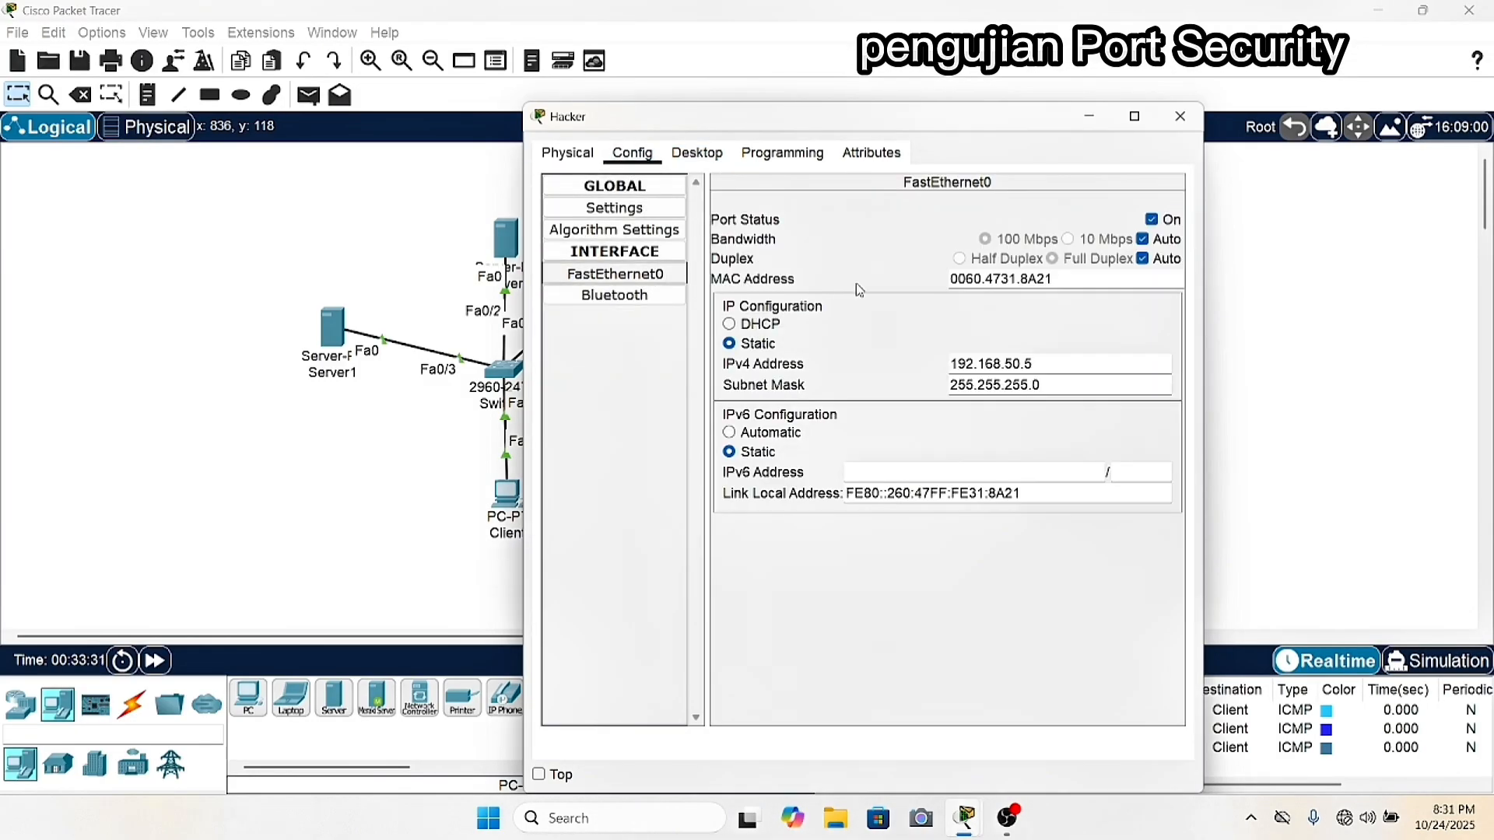
key("alt+Tab")
left_click_drag(643, 117, 230, 71)
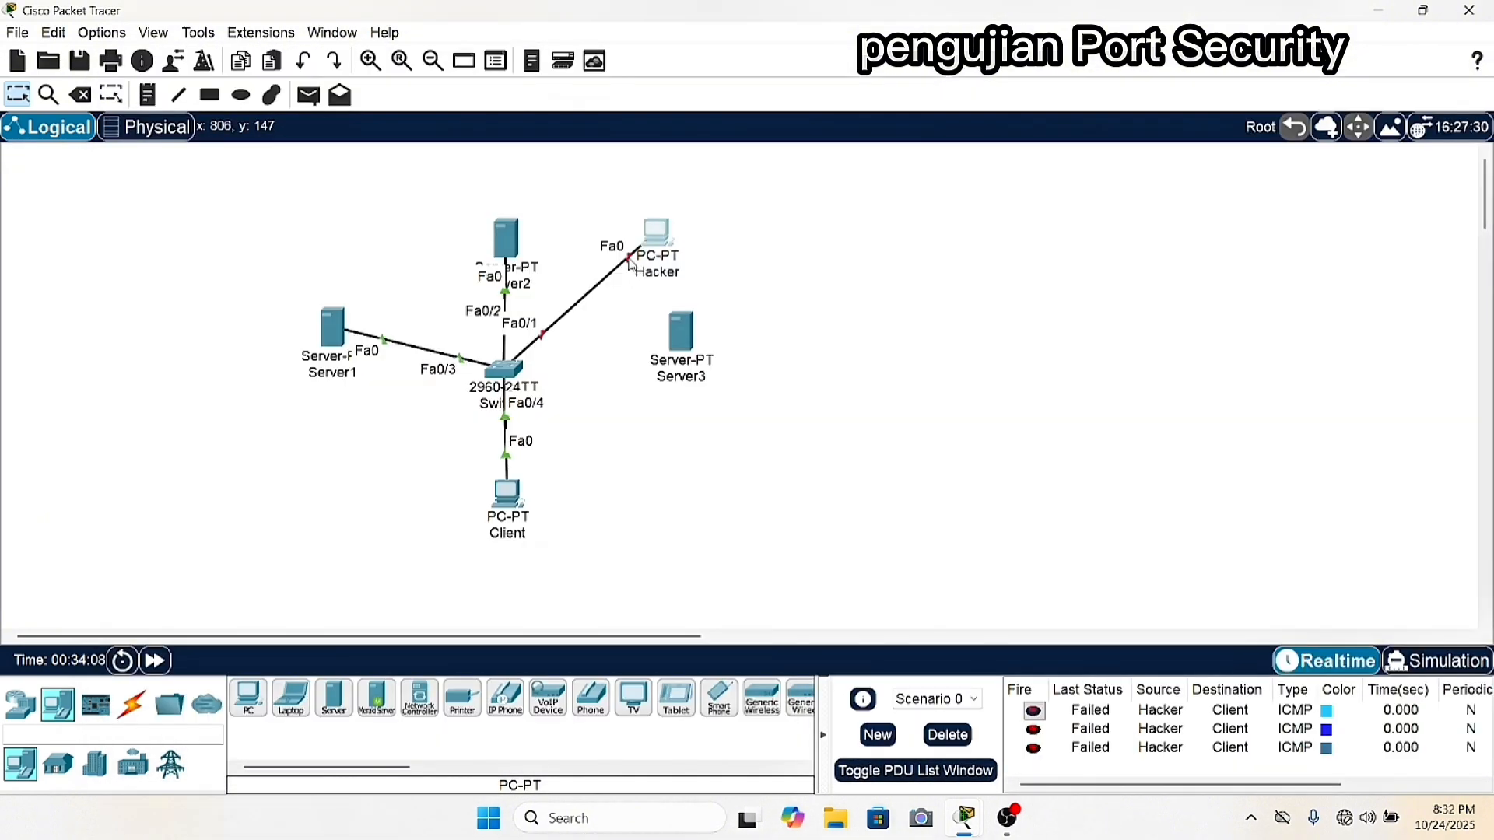
Move the switch's Fa0/1 cable from the Hacker PC back to Server3's FastEthernet0.
left_click_drag(631, 260, 675, 338)
left_click(737, 352)
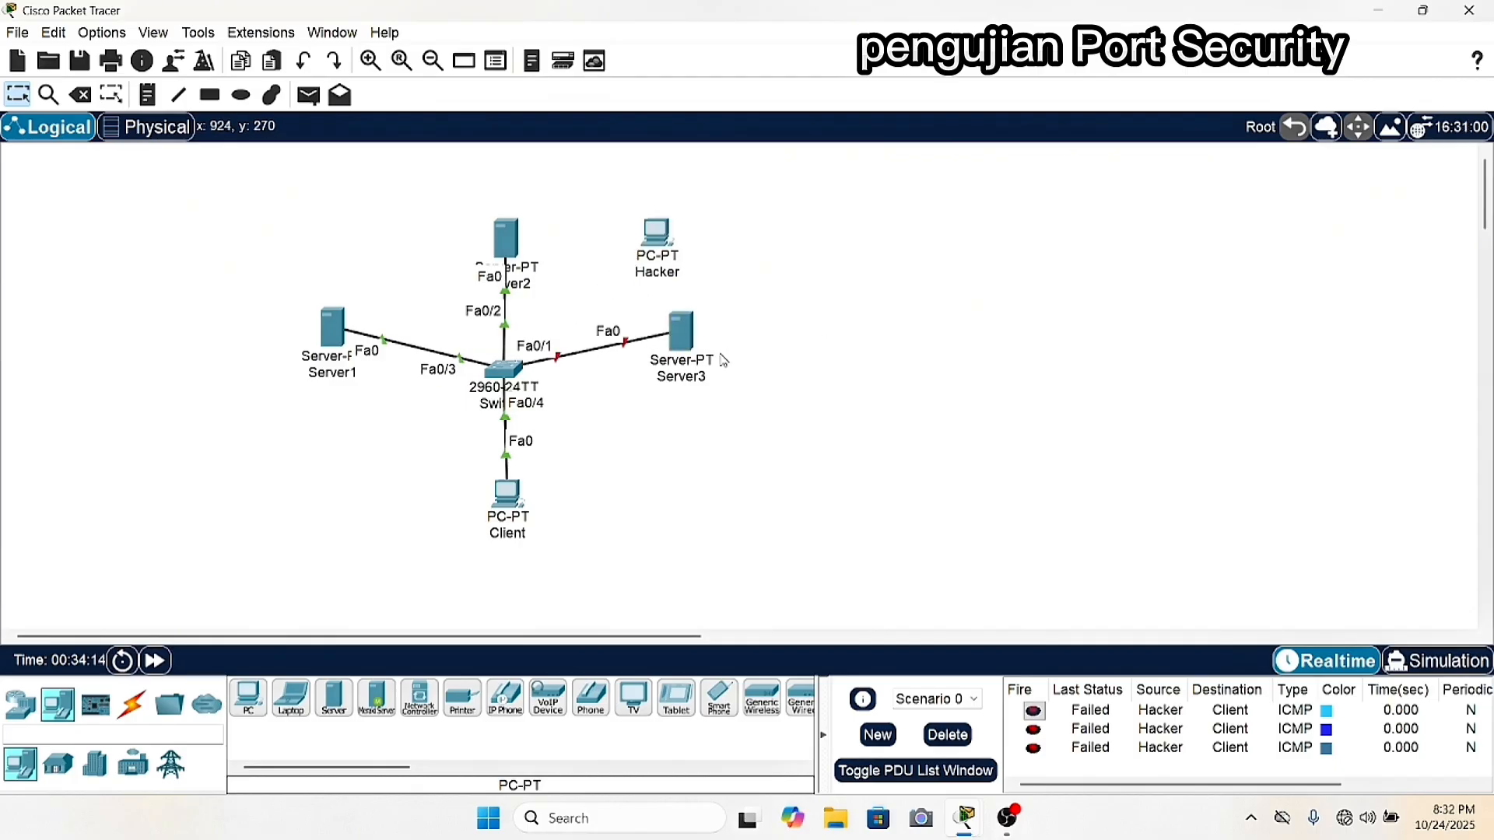
Enter global configuration mode on the switch and open interface fa0/1 for configuration.
left_click(504, 369)
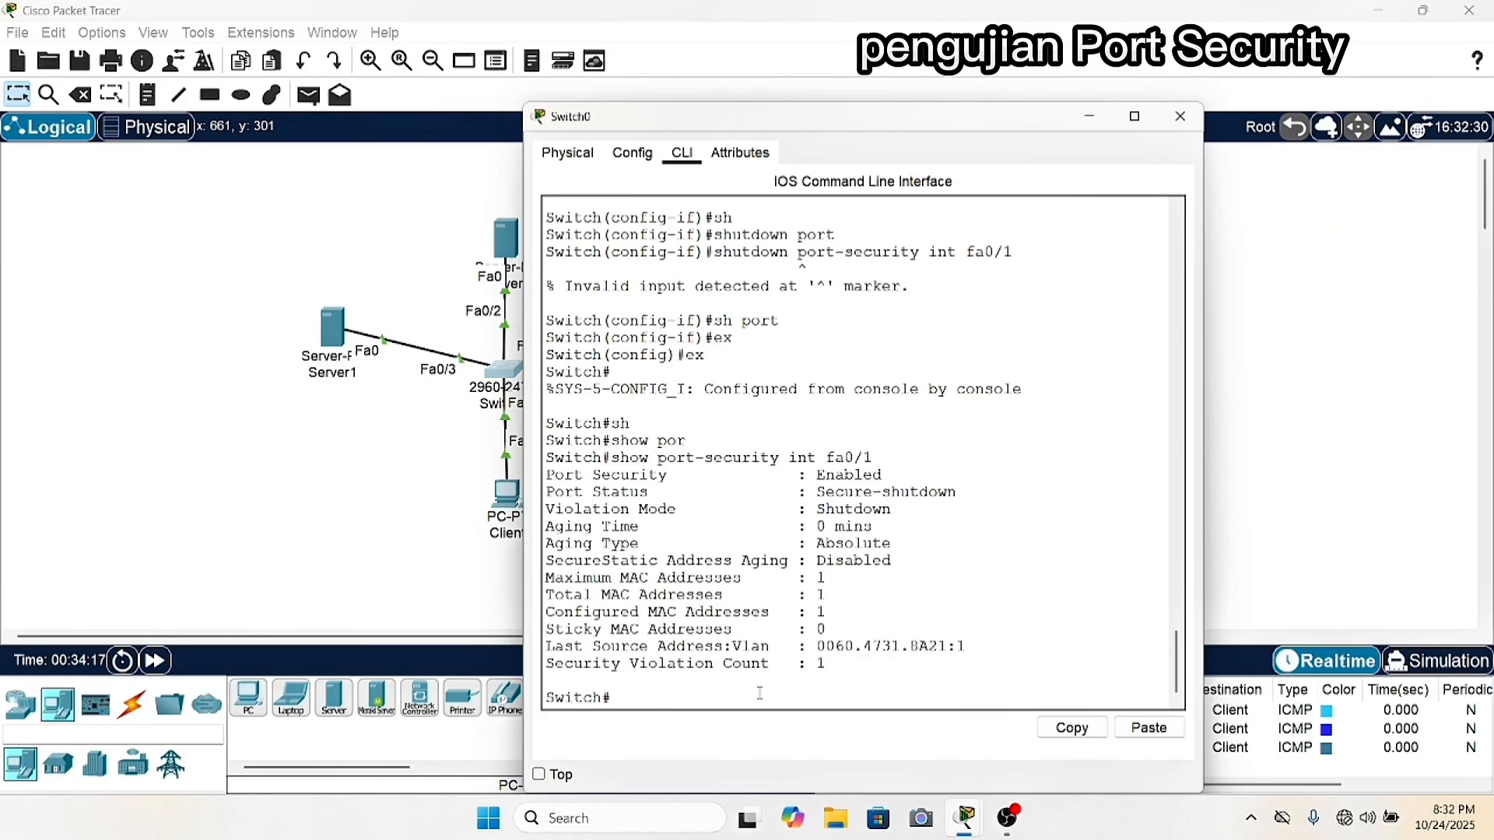
type("conf gt")
key("Return")
type("conf t")
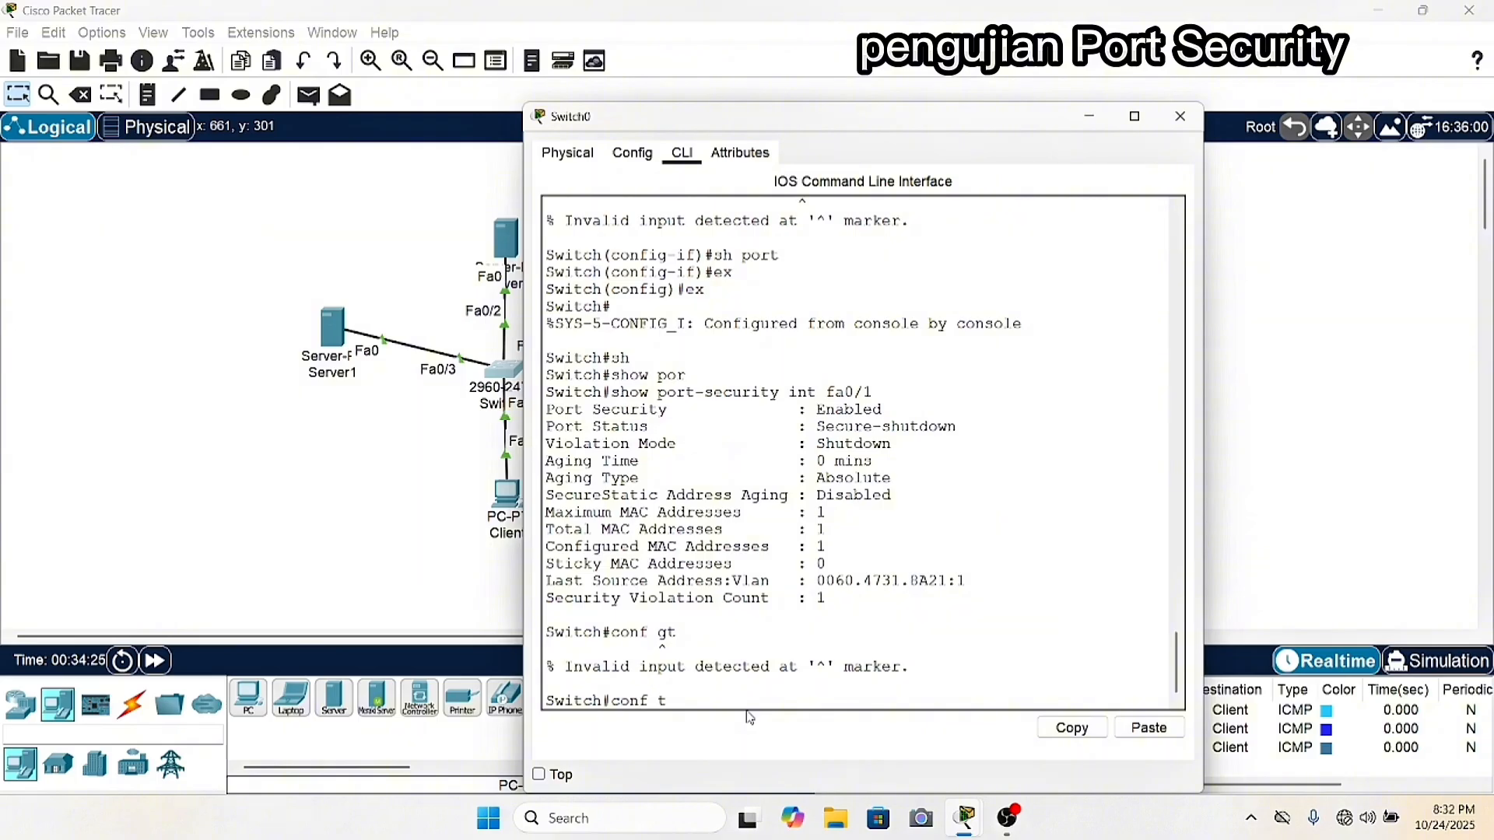
key("Return")
type("in")
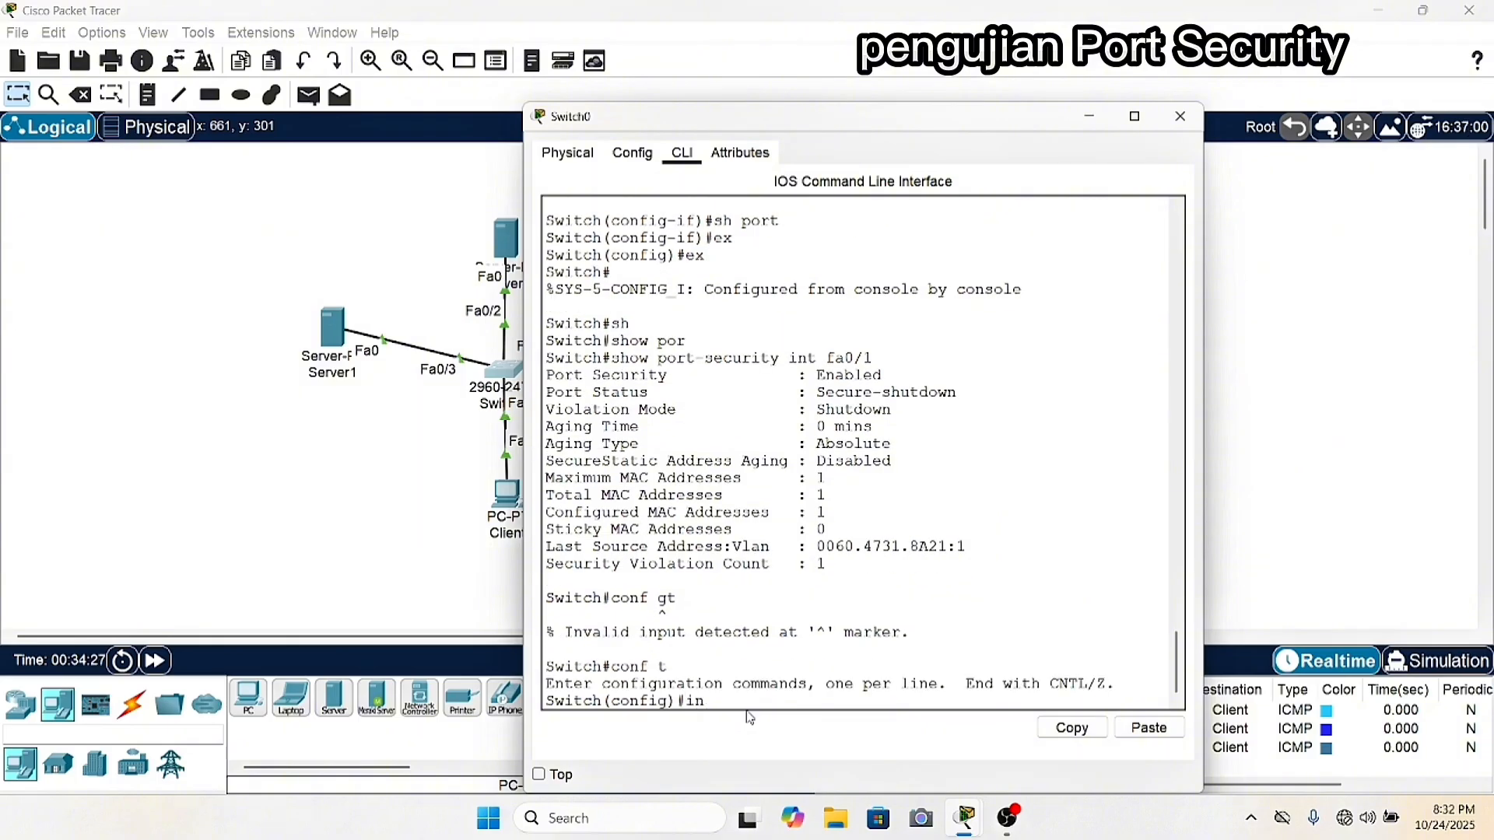
type("t fa0/1")
key("Return")
Restart port fa0/1 with shutdown followed by no shutdown, and fast-forward the network time.
type("sh")
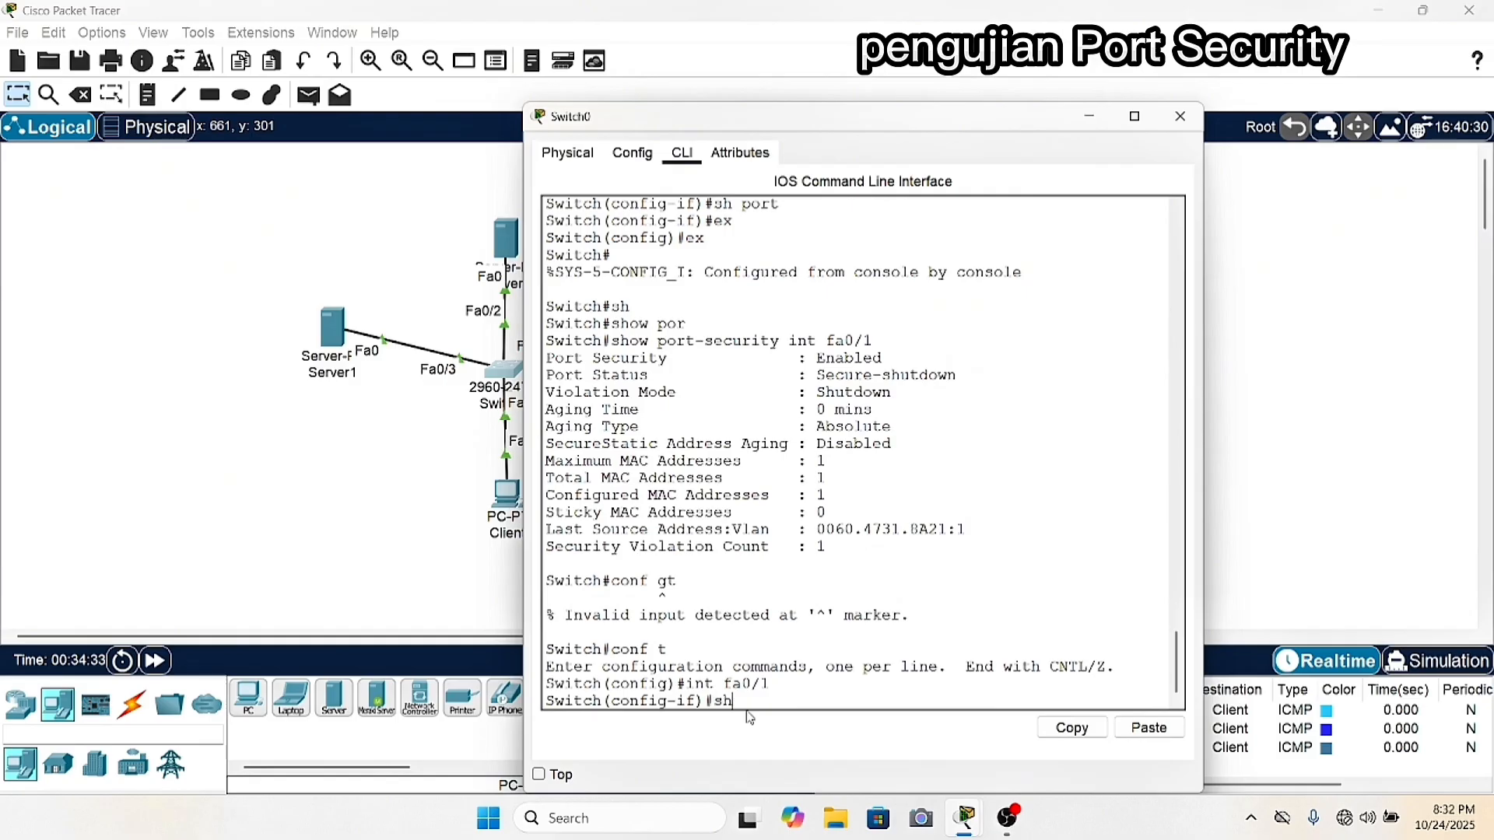
key("Return")
type("no sh")
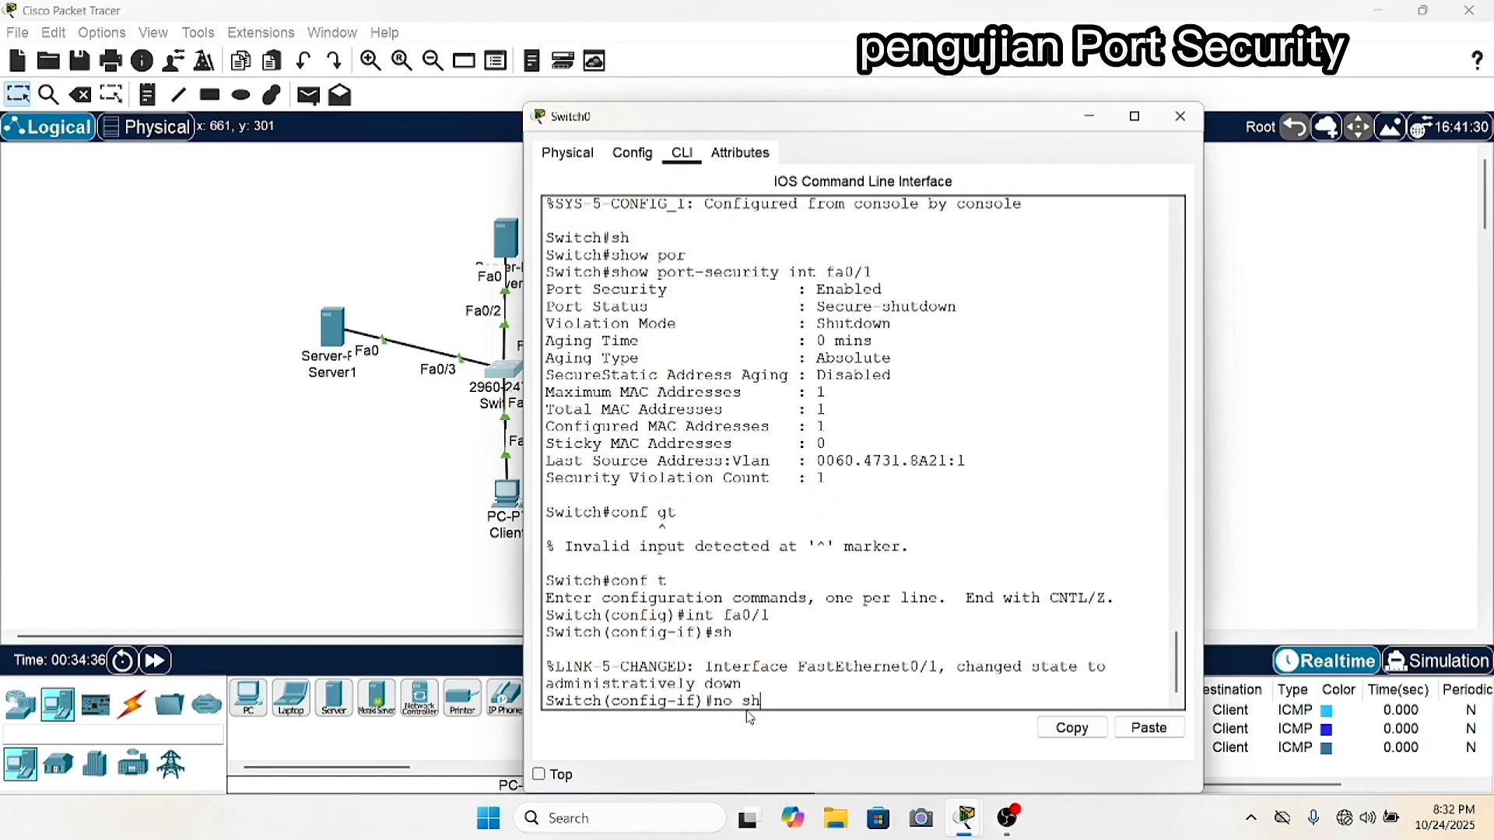
key("Return")
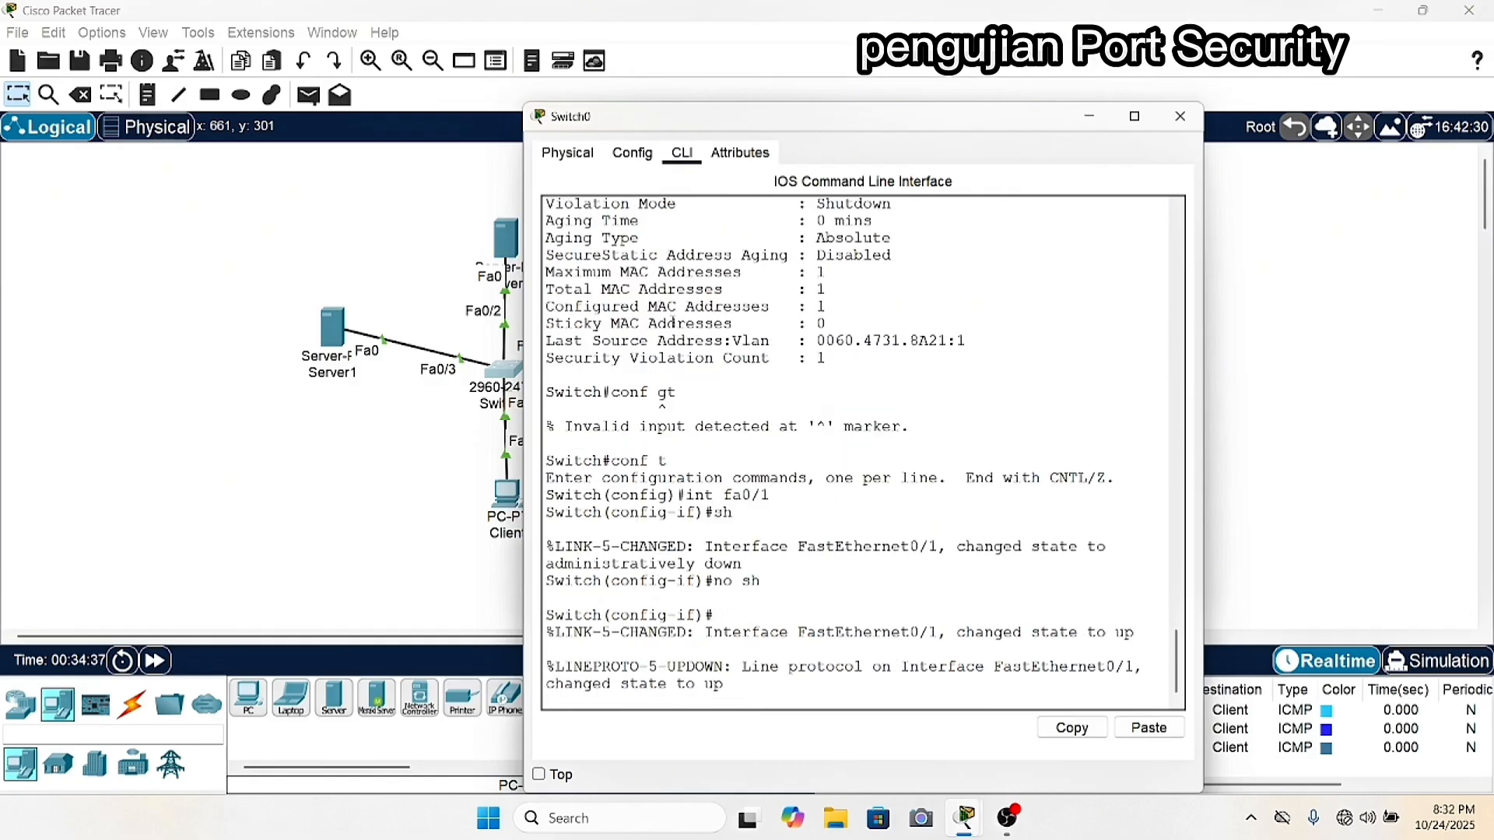
left_click_drag(886, 117, 1204, 99)
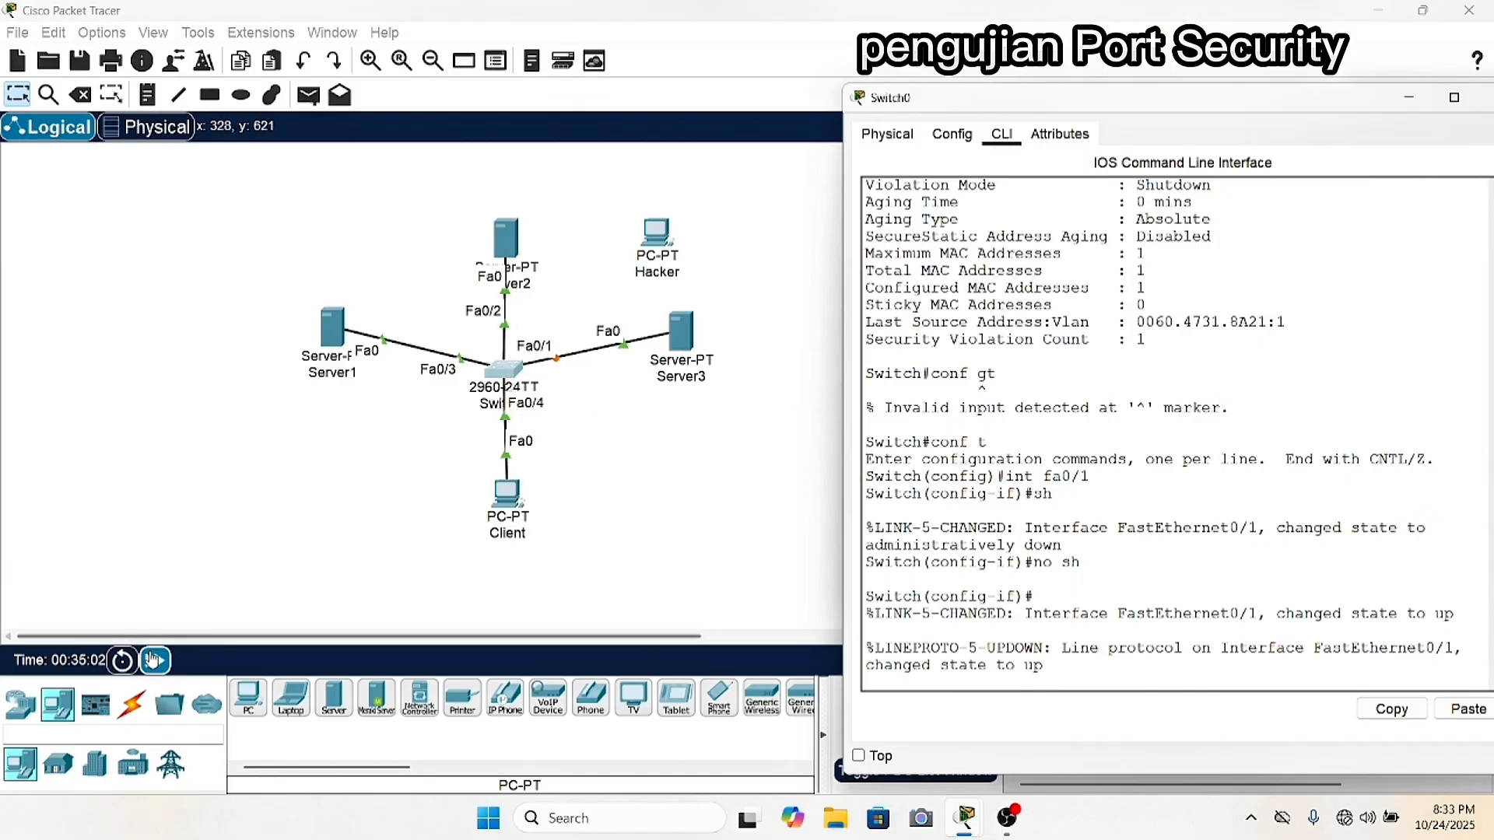
left_click(155, 661)
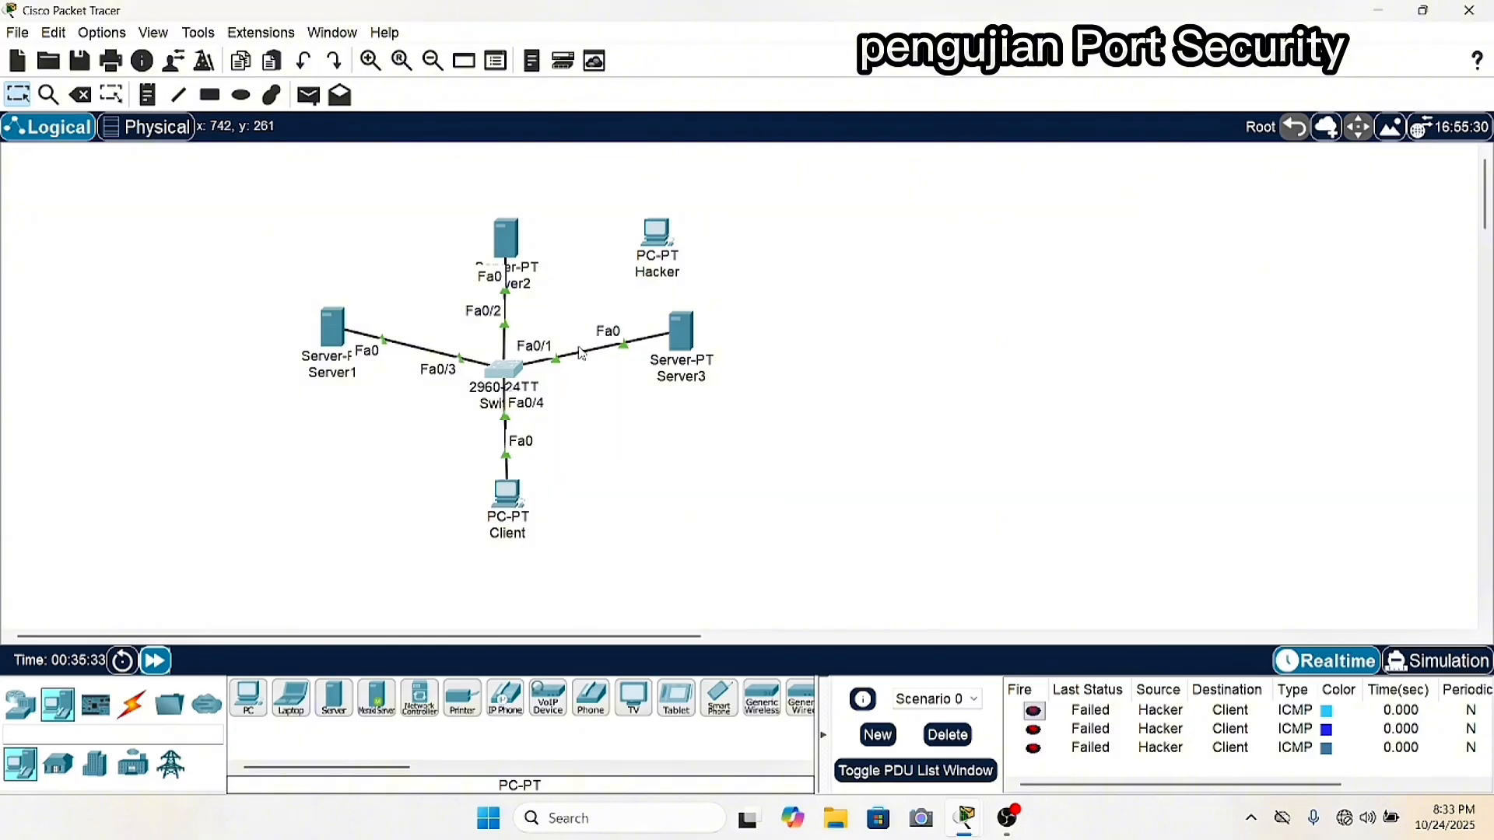
Review the earlier fa0/1 port security commands, including the static MAC address entry, in the switch's CLI history.
left_click(514, 367)
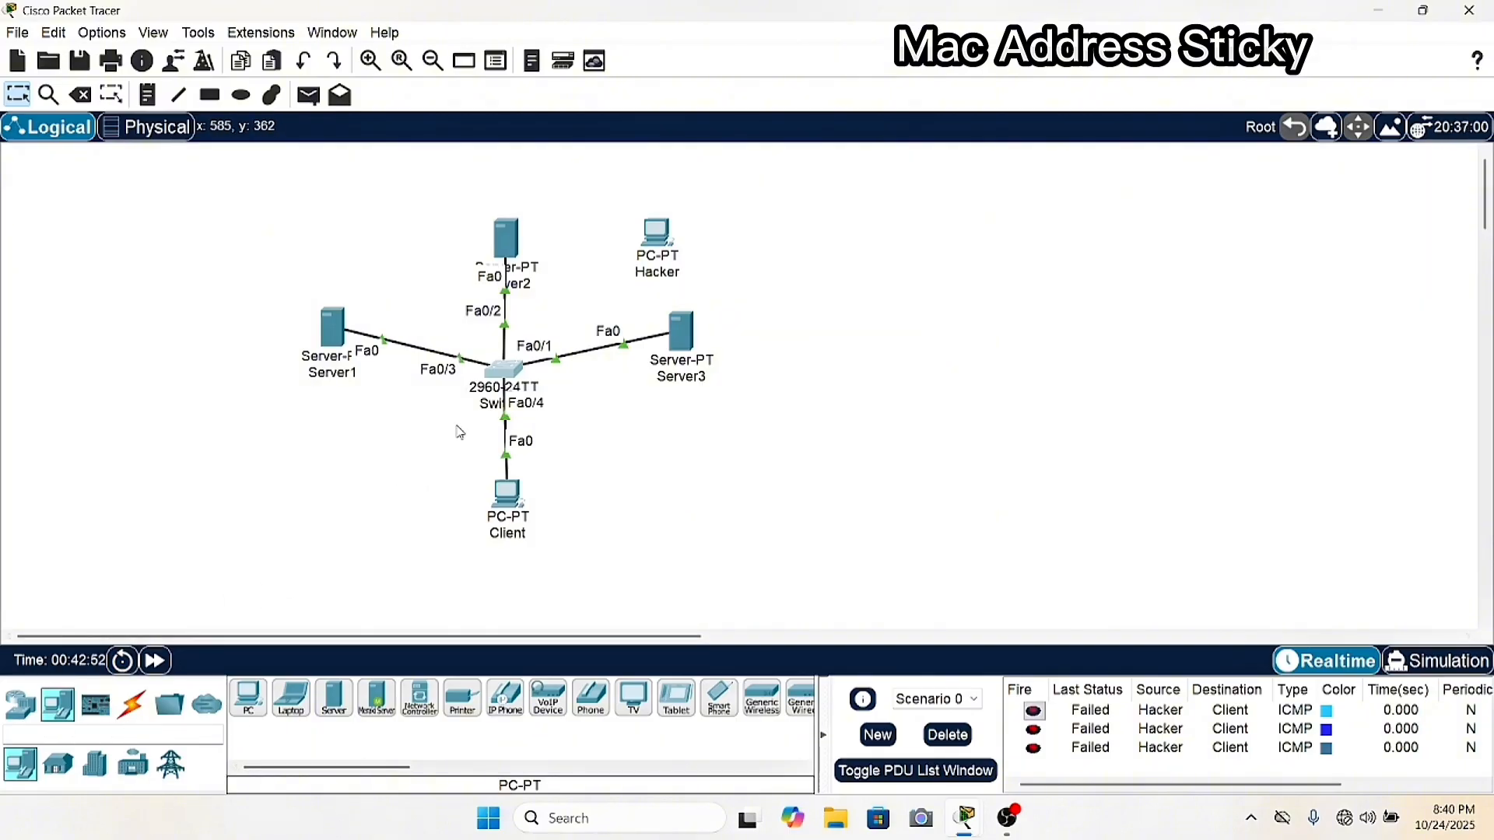
left_click(514, 367)
scroll(765, 502, "up", 7)
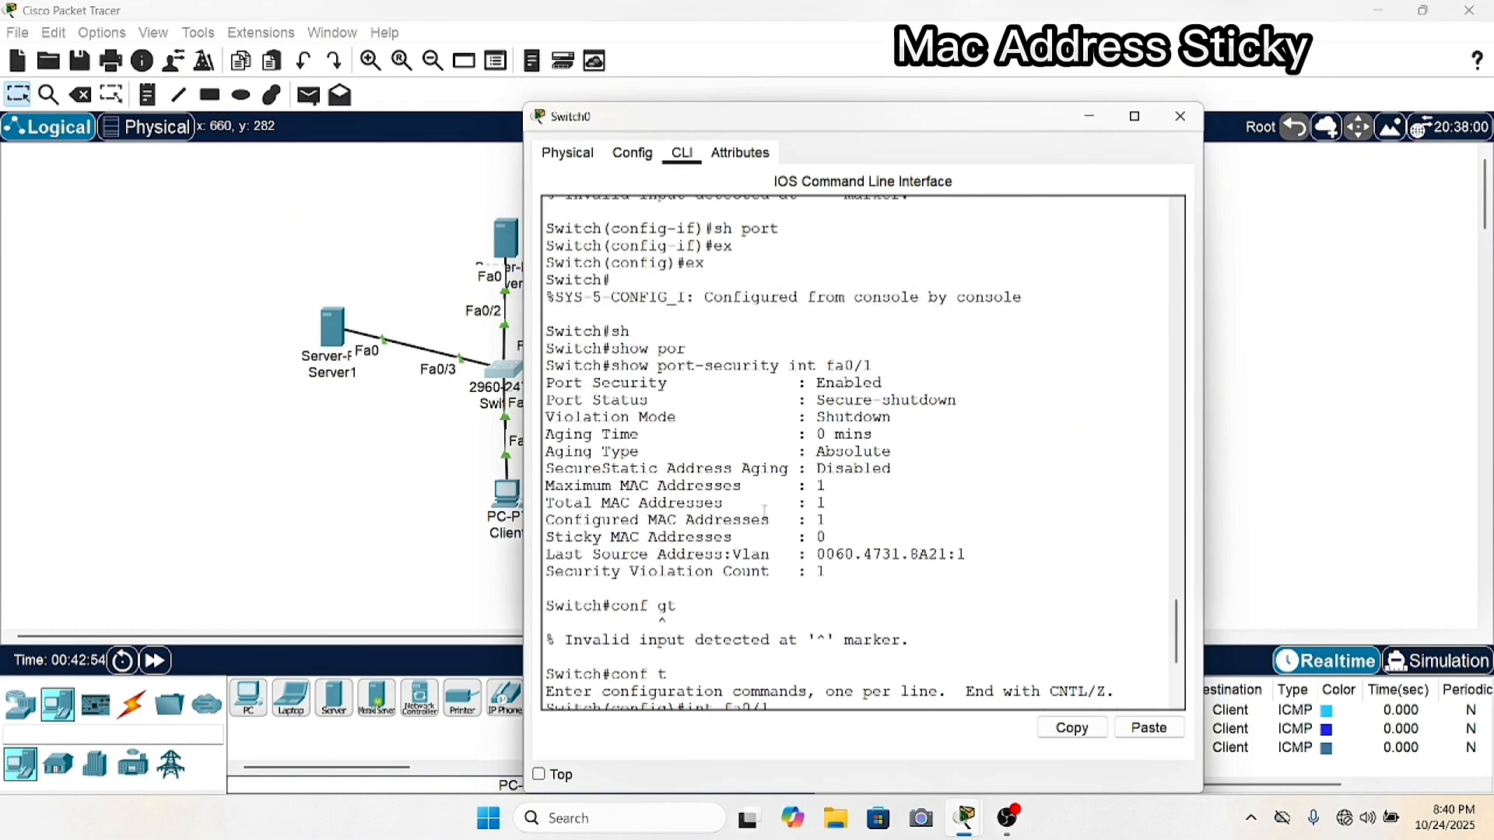
scroll(765, 502, "up", 6)
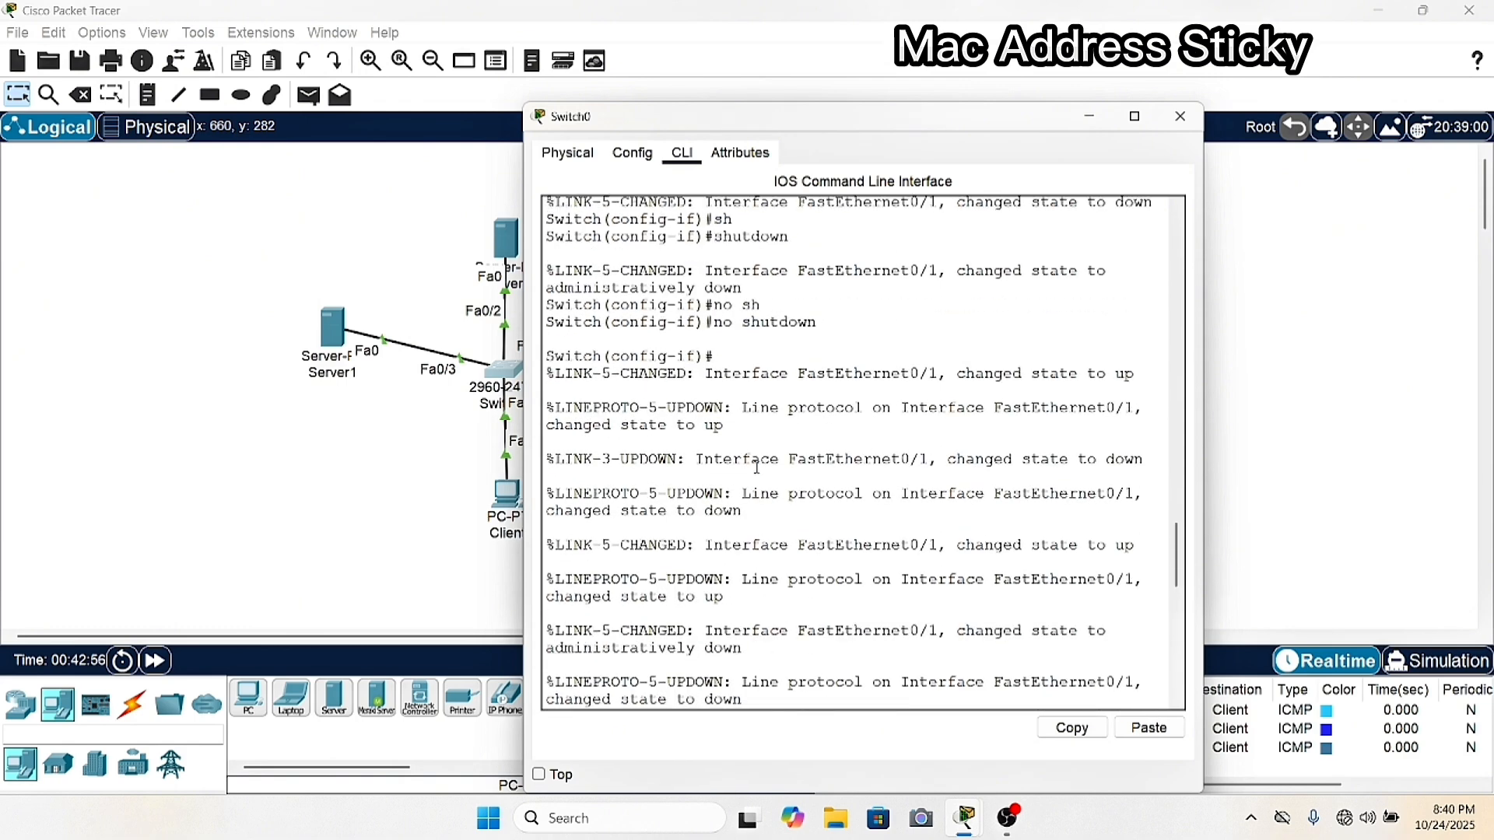
scroll(759, 457, "up", 10)
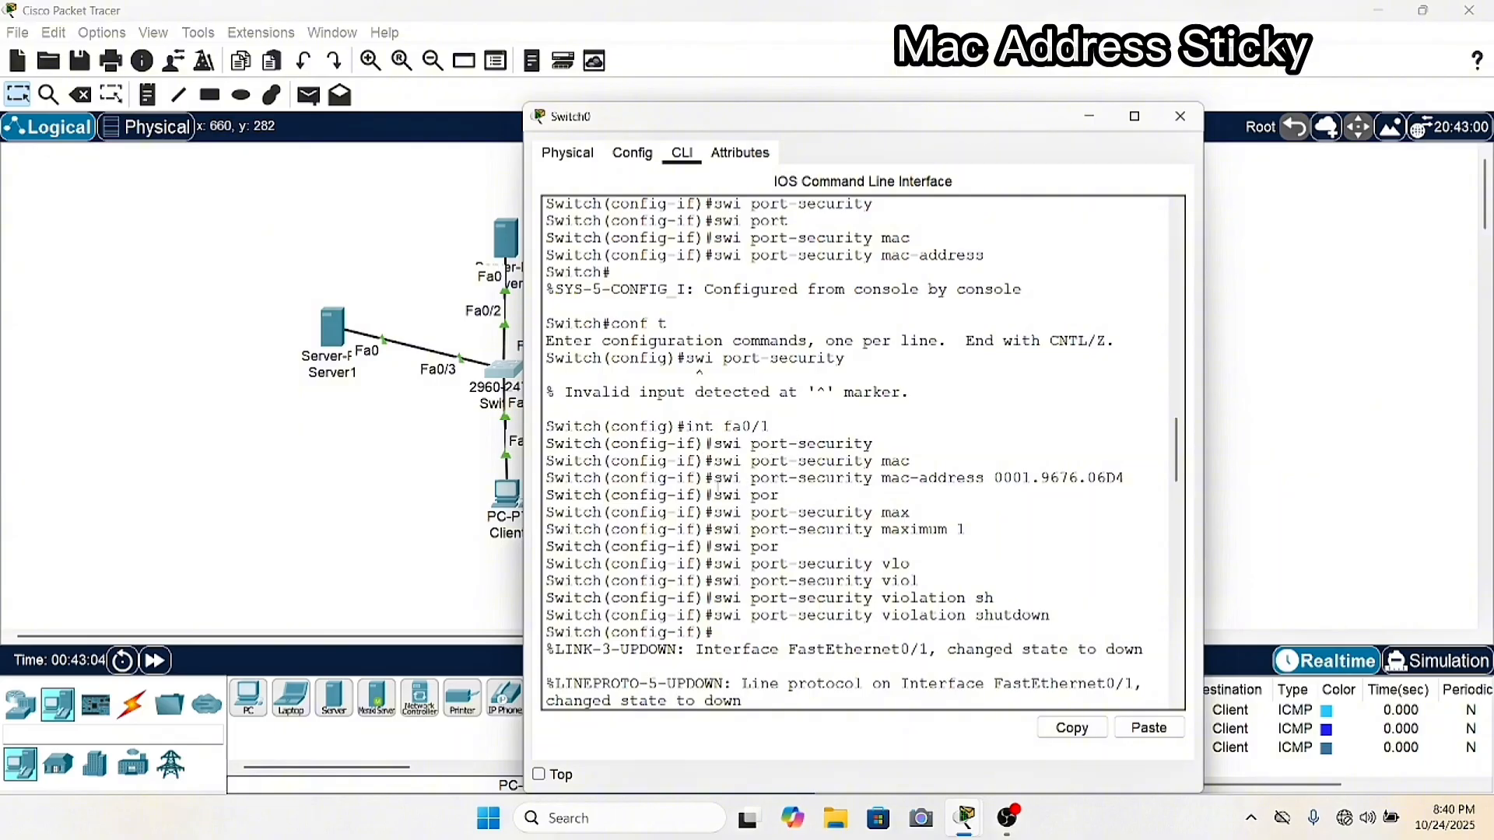
left_click_drag(714, 480, 1128, 474)
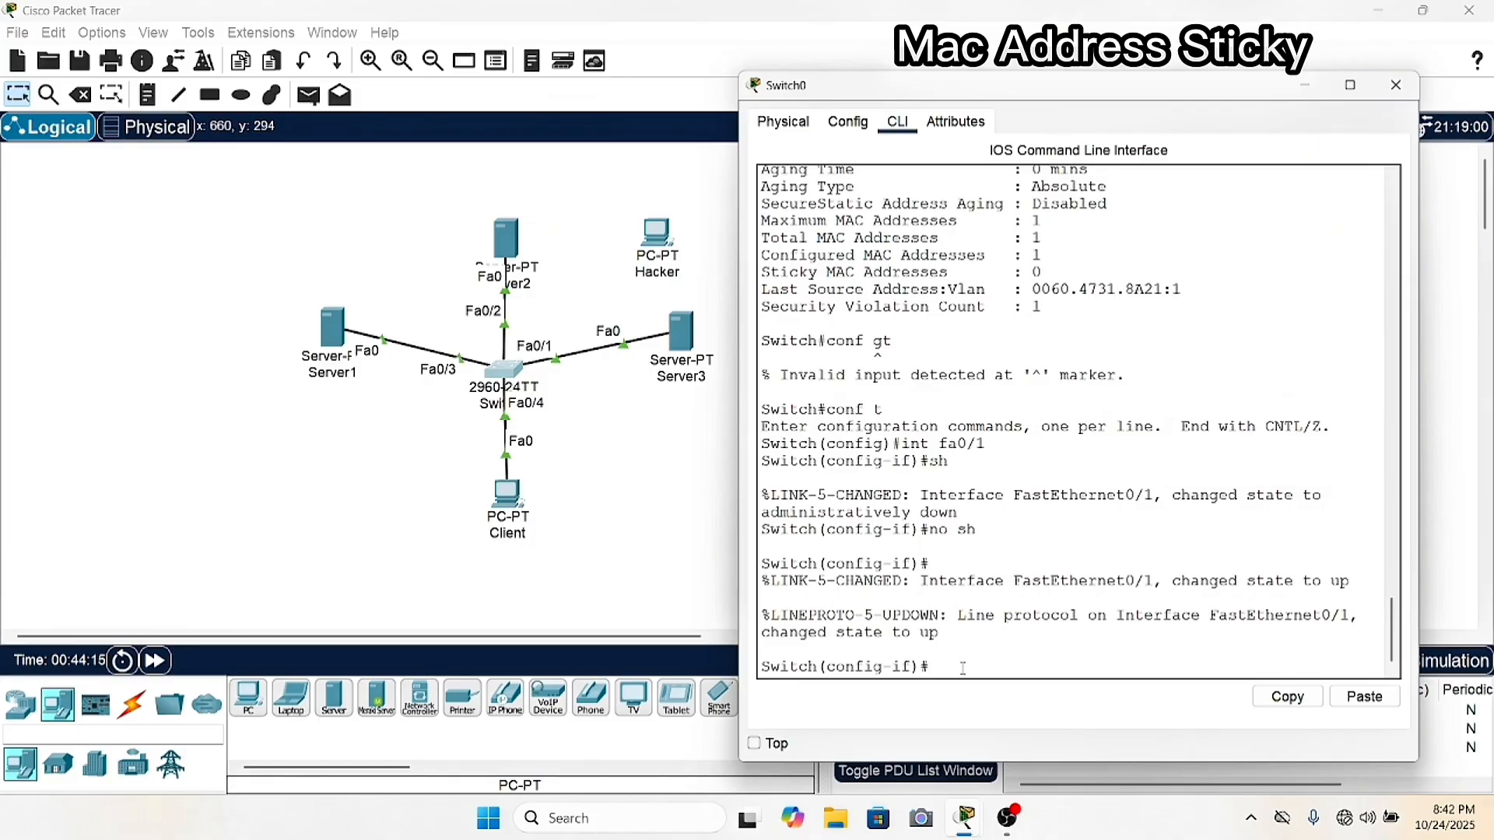
Enable sticky MAC address learning on interface fa0/1 with swi port-security mac-address sticky.
type("int fa0/1")
key("Return")
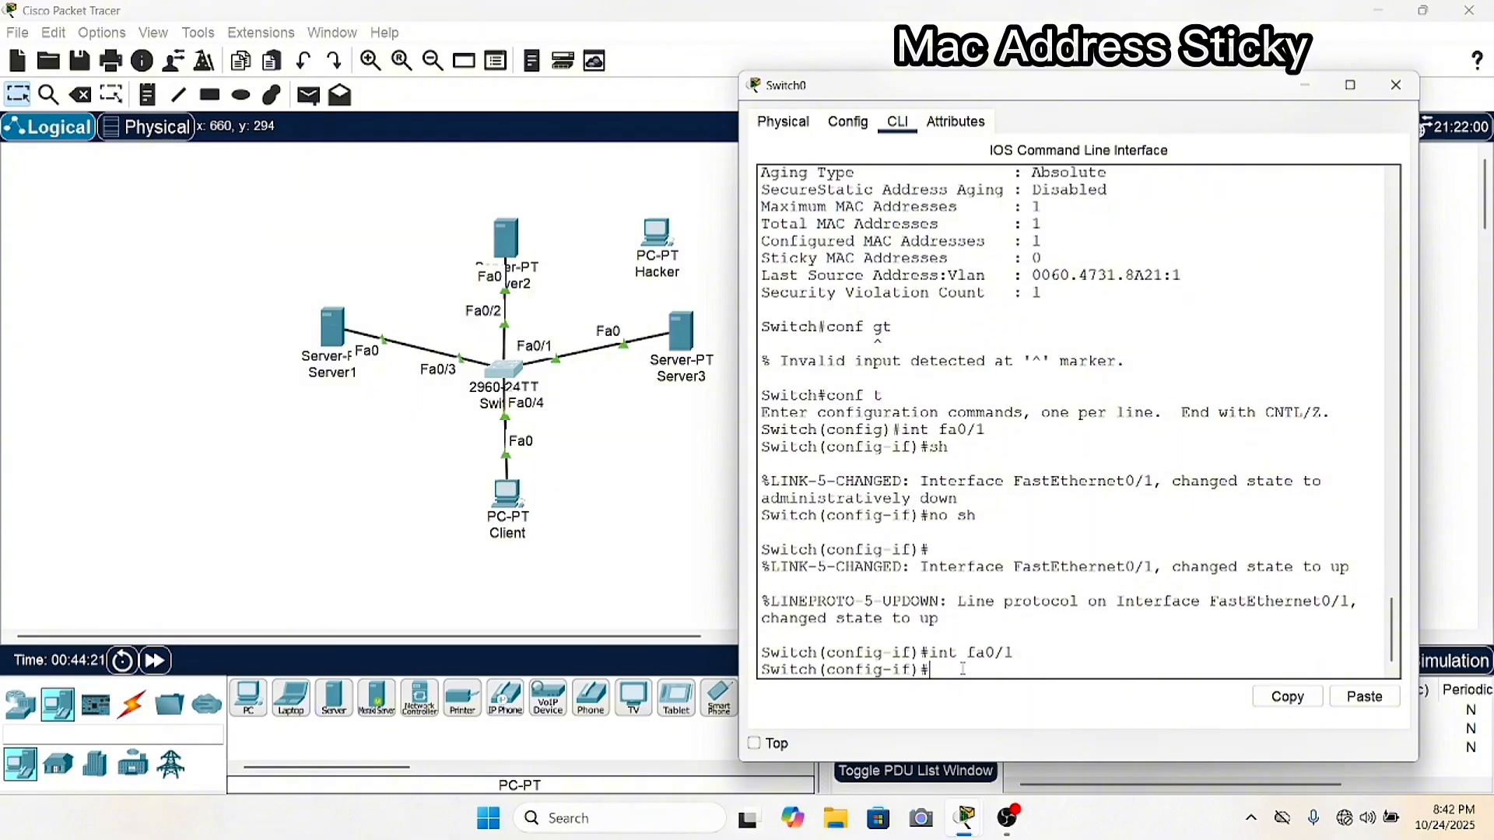
type("swi port")
key("Tab")
type("mac")
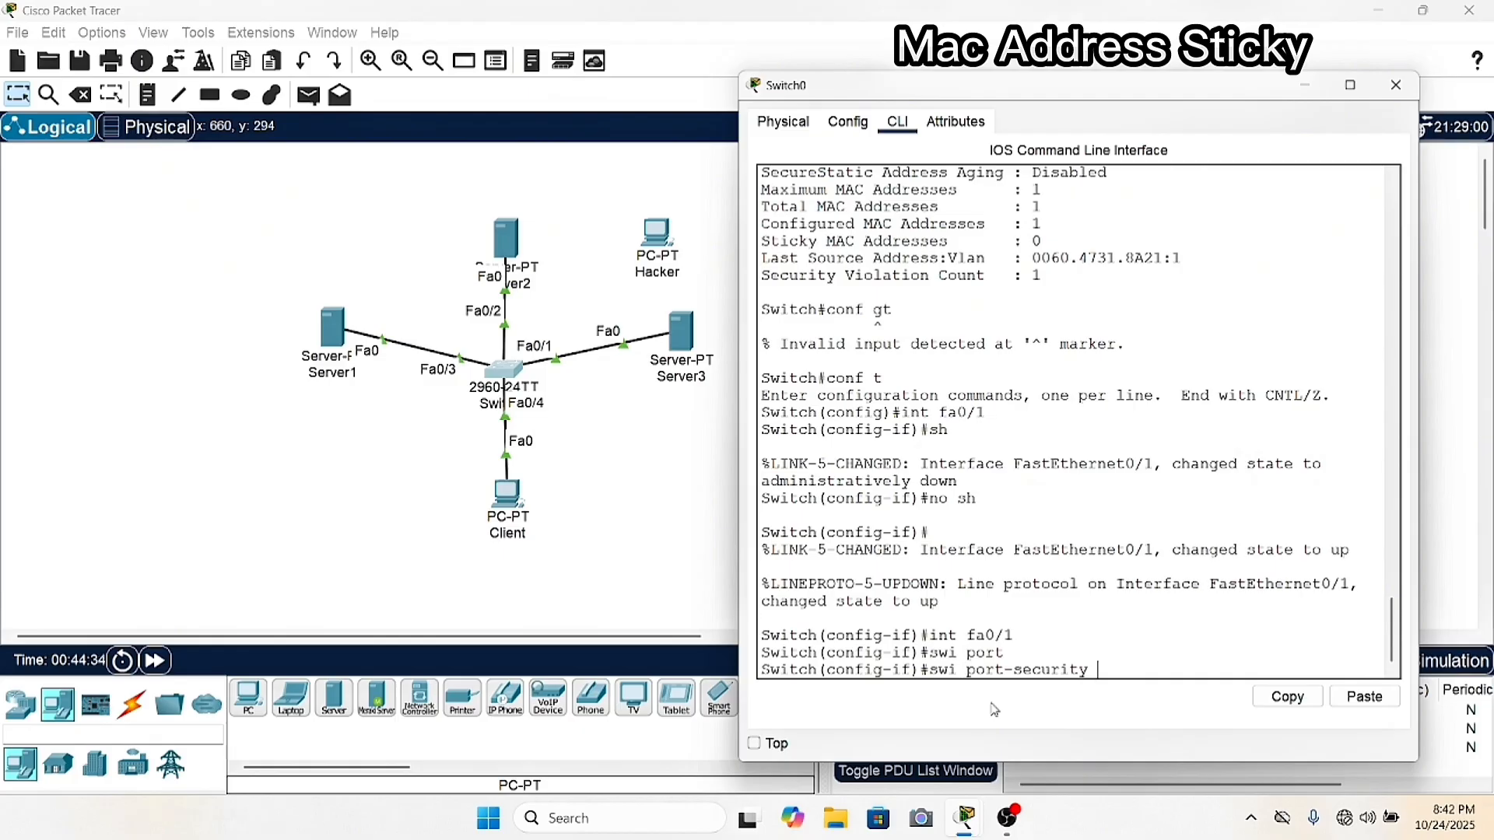
key("Tab")
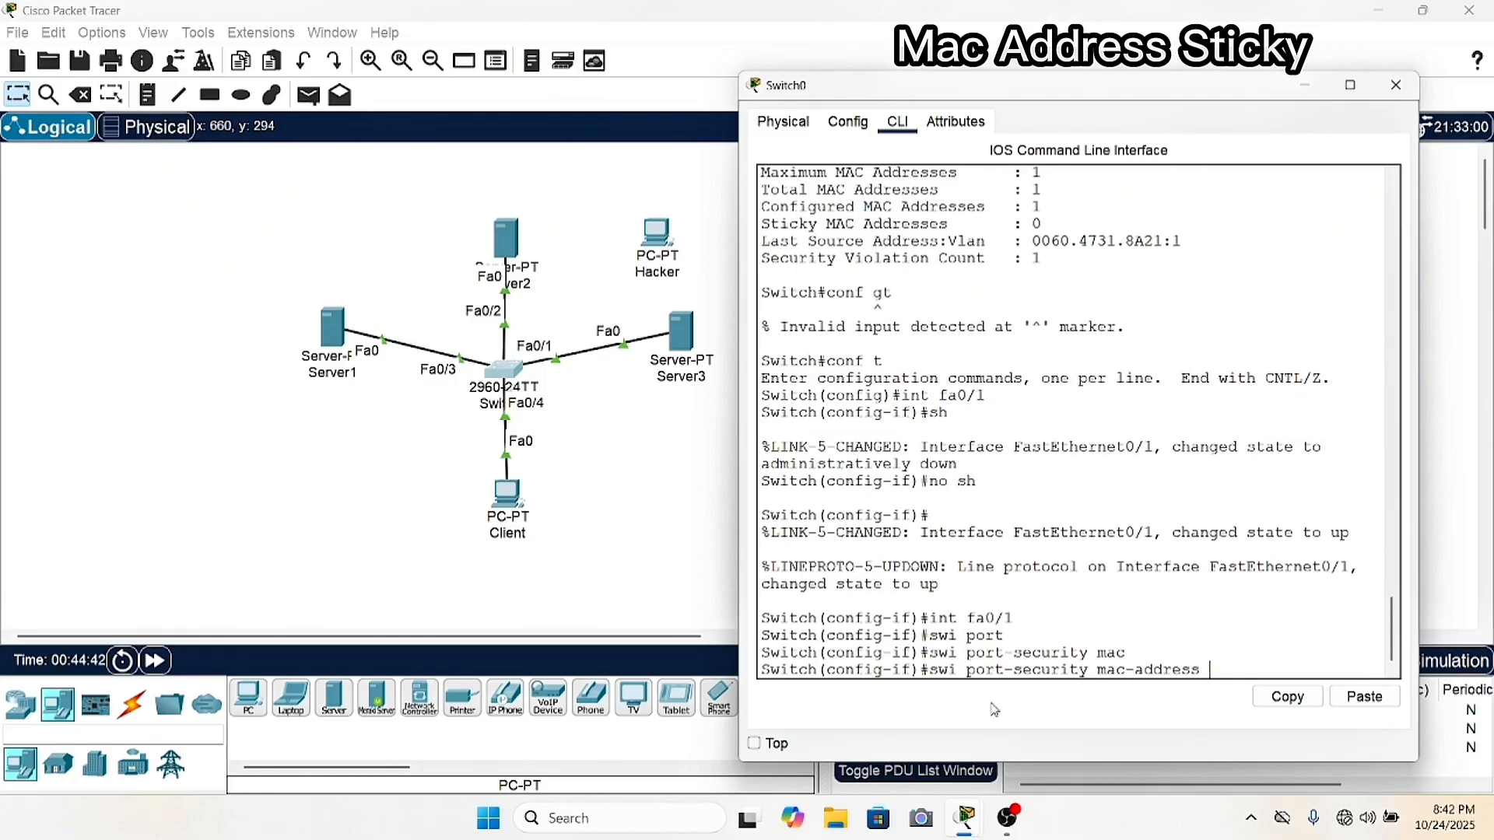
type("sti")
key("Tab")
key("Return")
Limit fa0/1 to one secure MAC address with swi port-security maximum 1.
type("swipo")
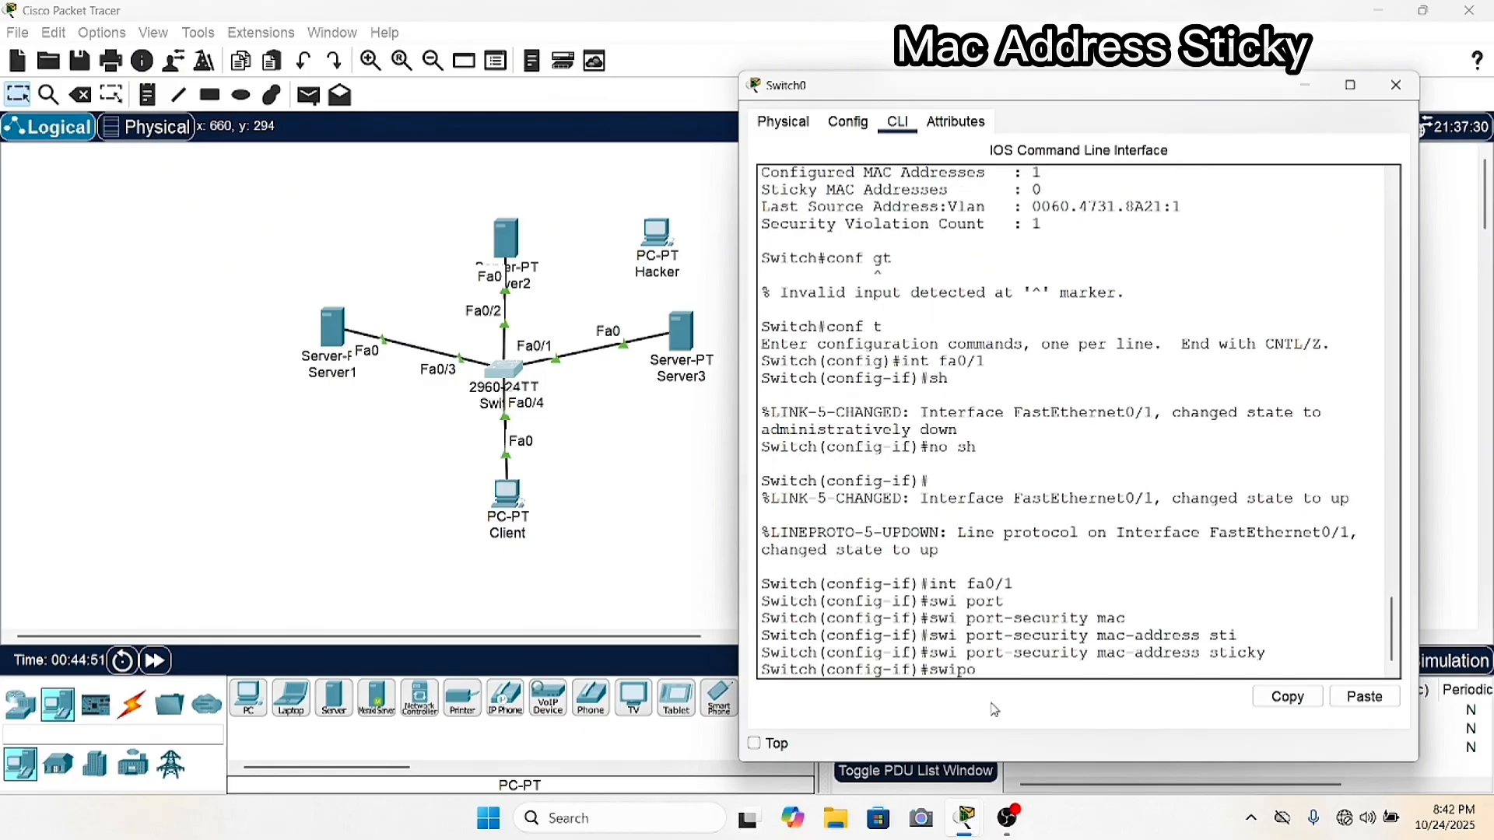
key("Tab")
key("BackSpace")
key("BackSpace")
type("po")
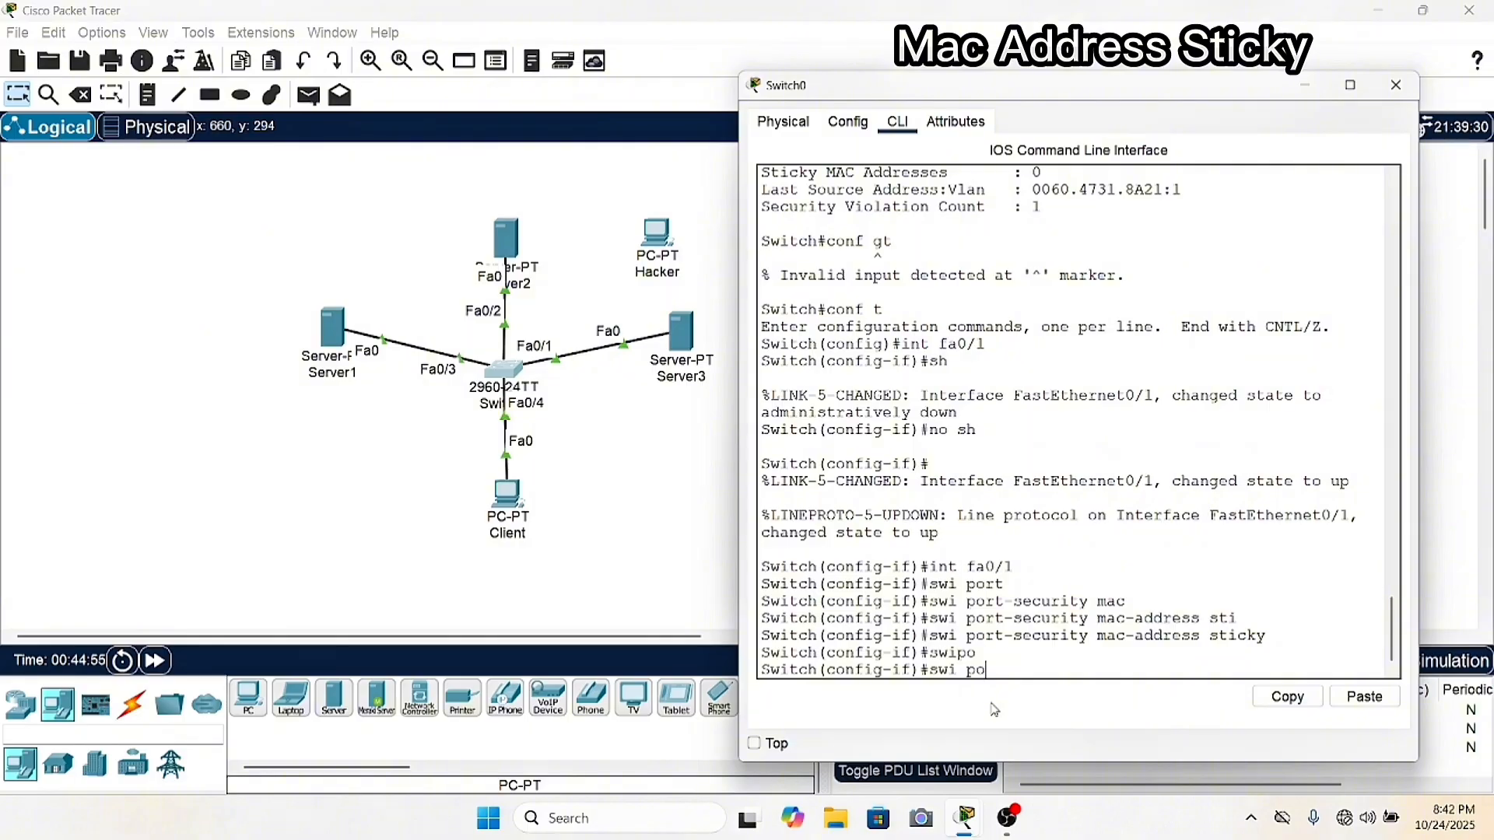
type("r")
key("Tab")
type("ma")
key("Tab")
type("x")
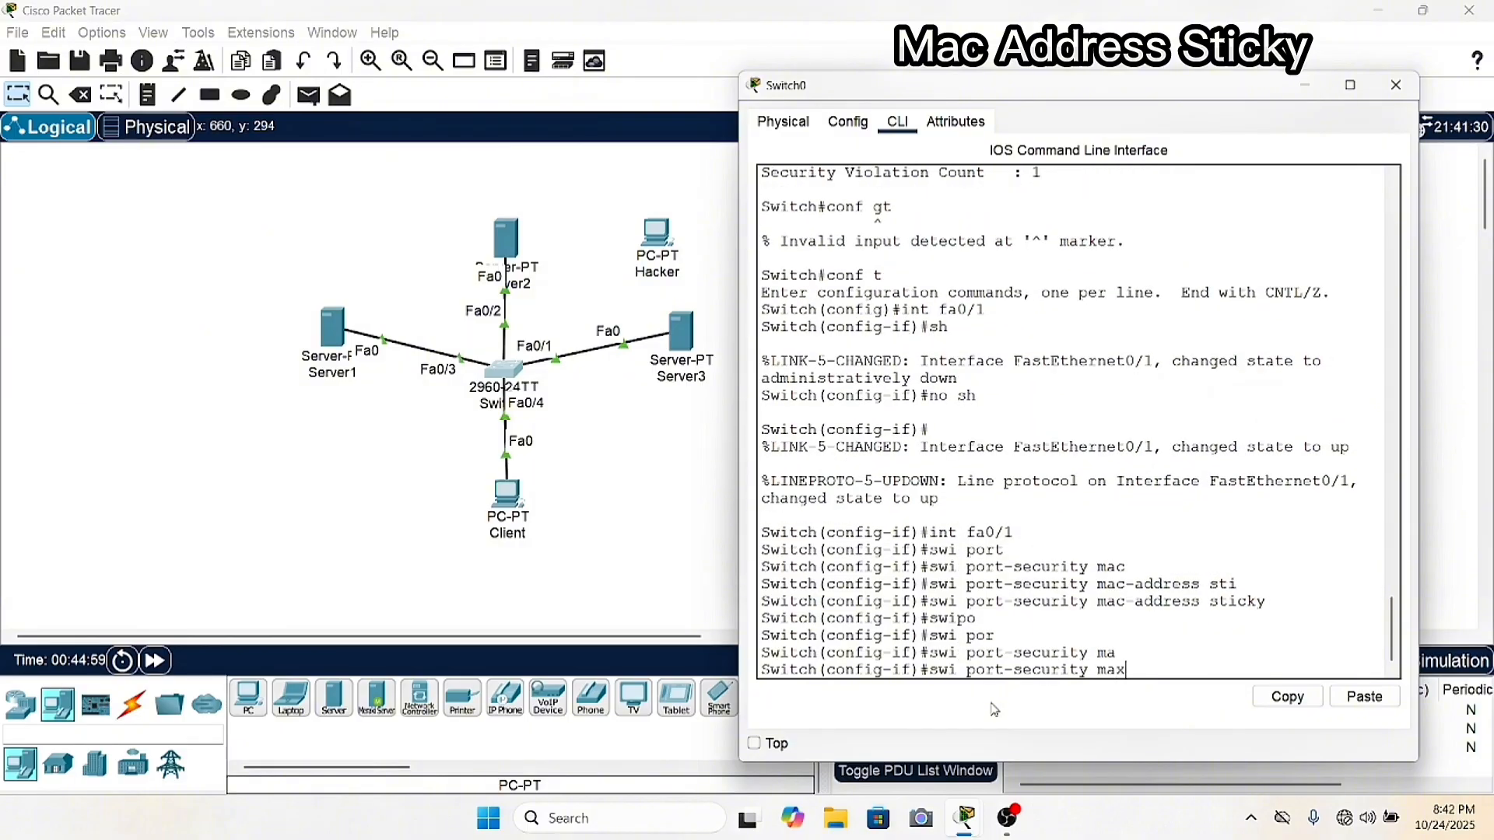
key("Tab")
type("1")
key("Return")
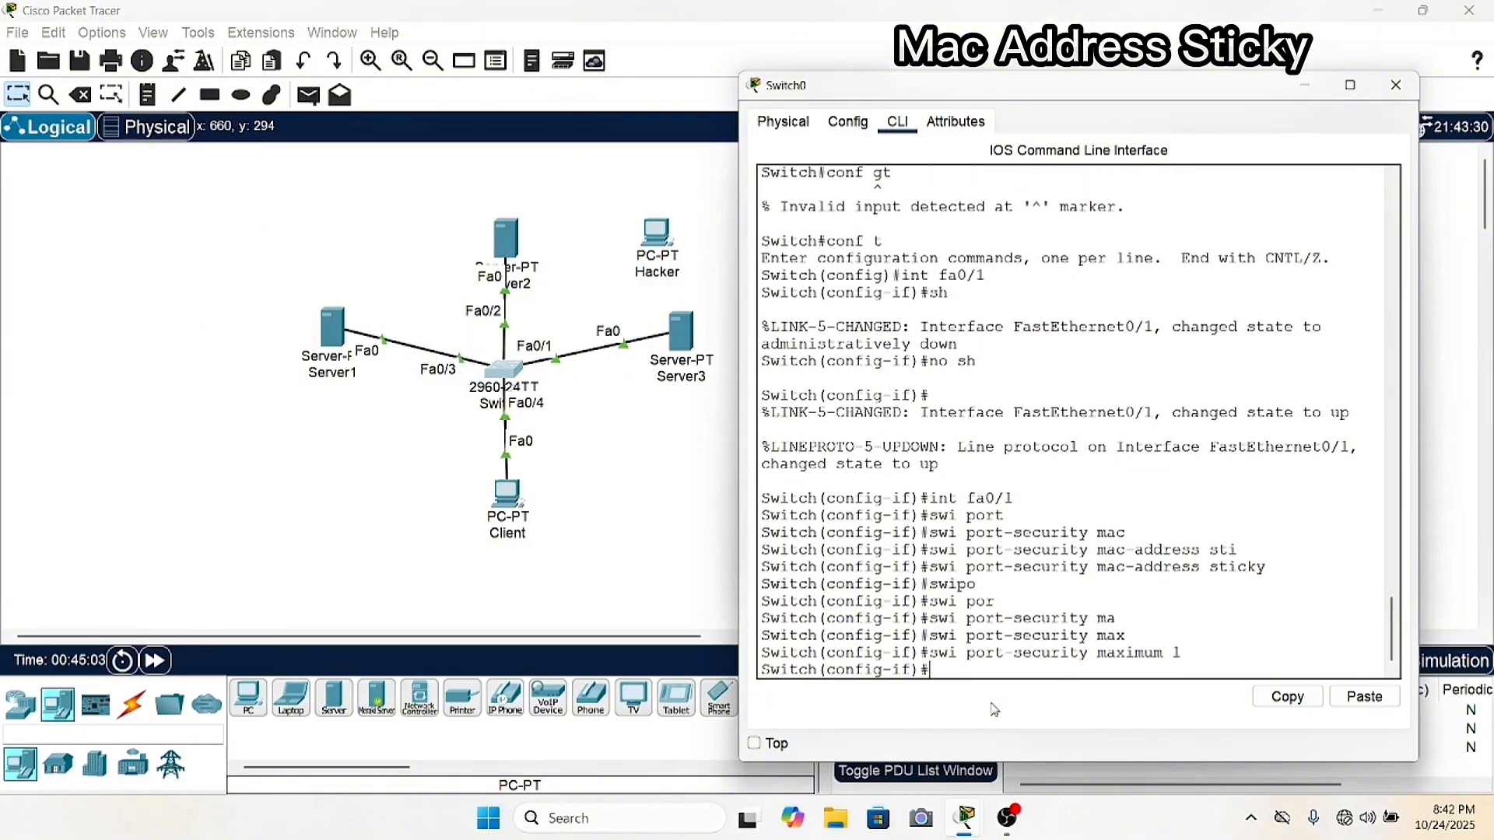
Set the port security violation mode of fa0/1 to shutdown.
type("swi")
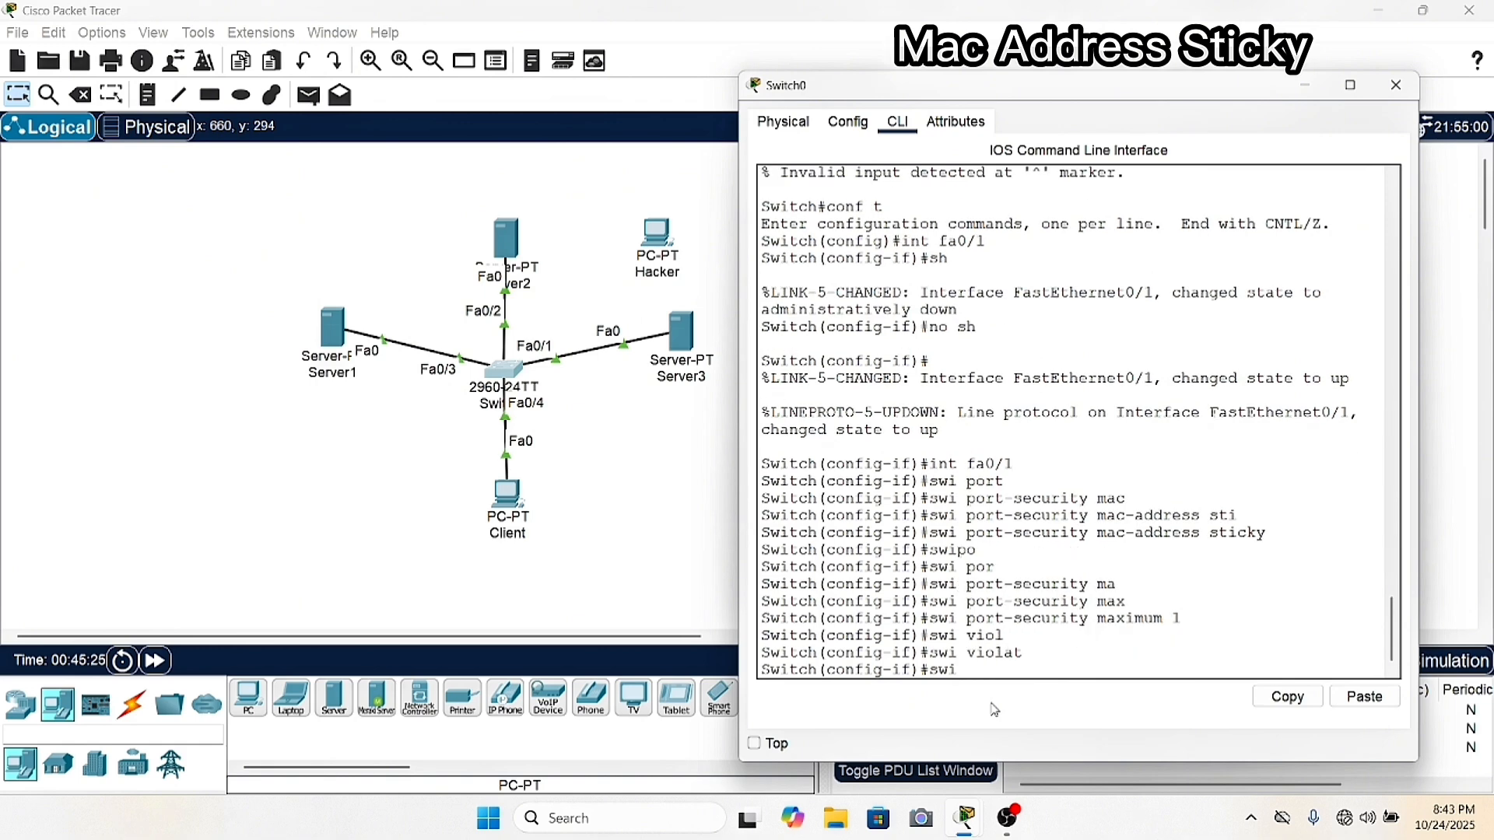
type("poer")
key("Tab")
key("BackSpace")
key("BackSpace")
type("rt")
key("Tab")
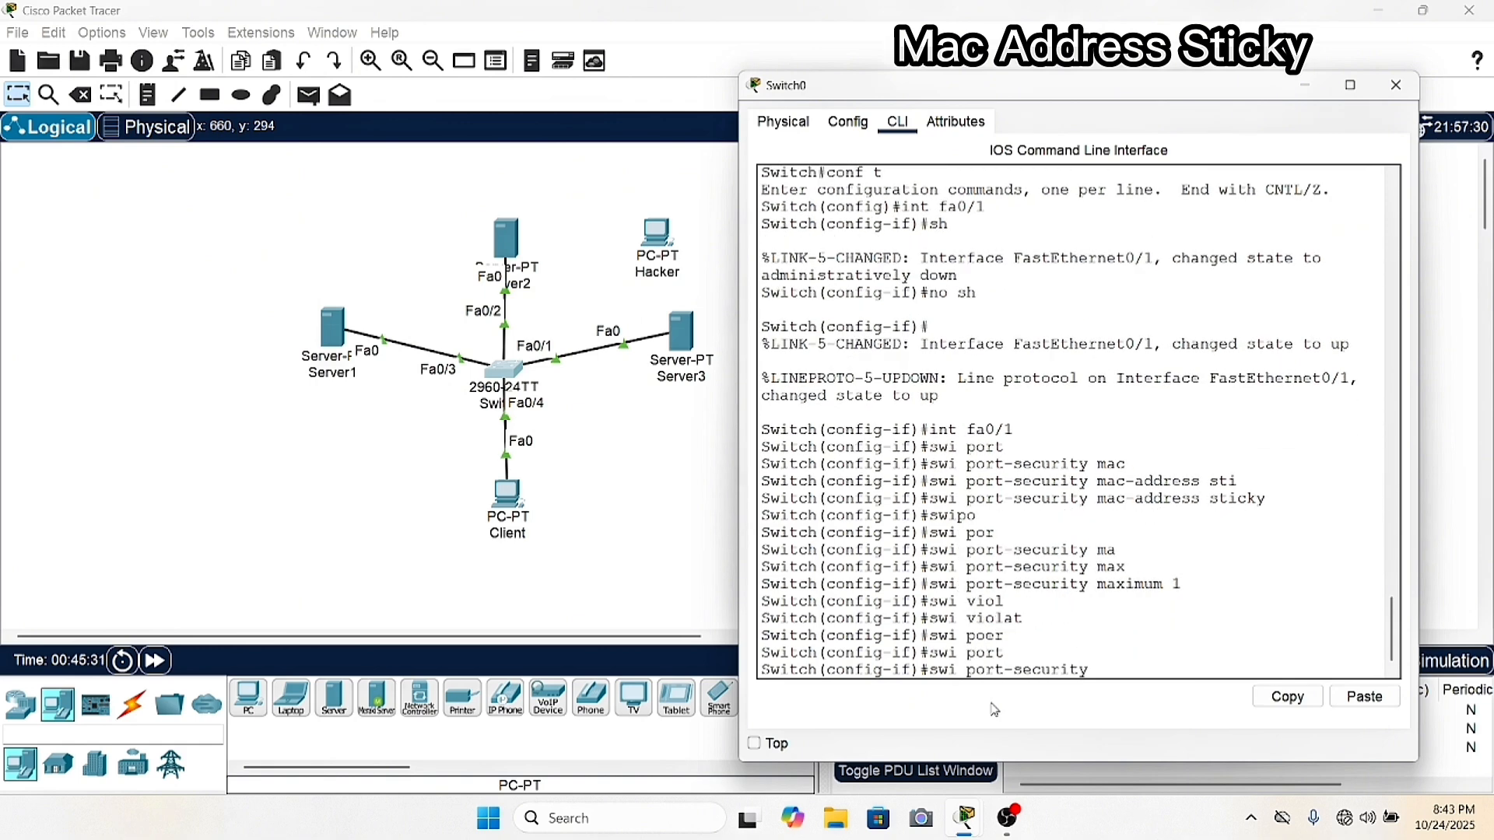
type("vio")
key("Tab")
type("sh")
key("Tab")
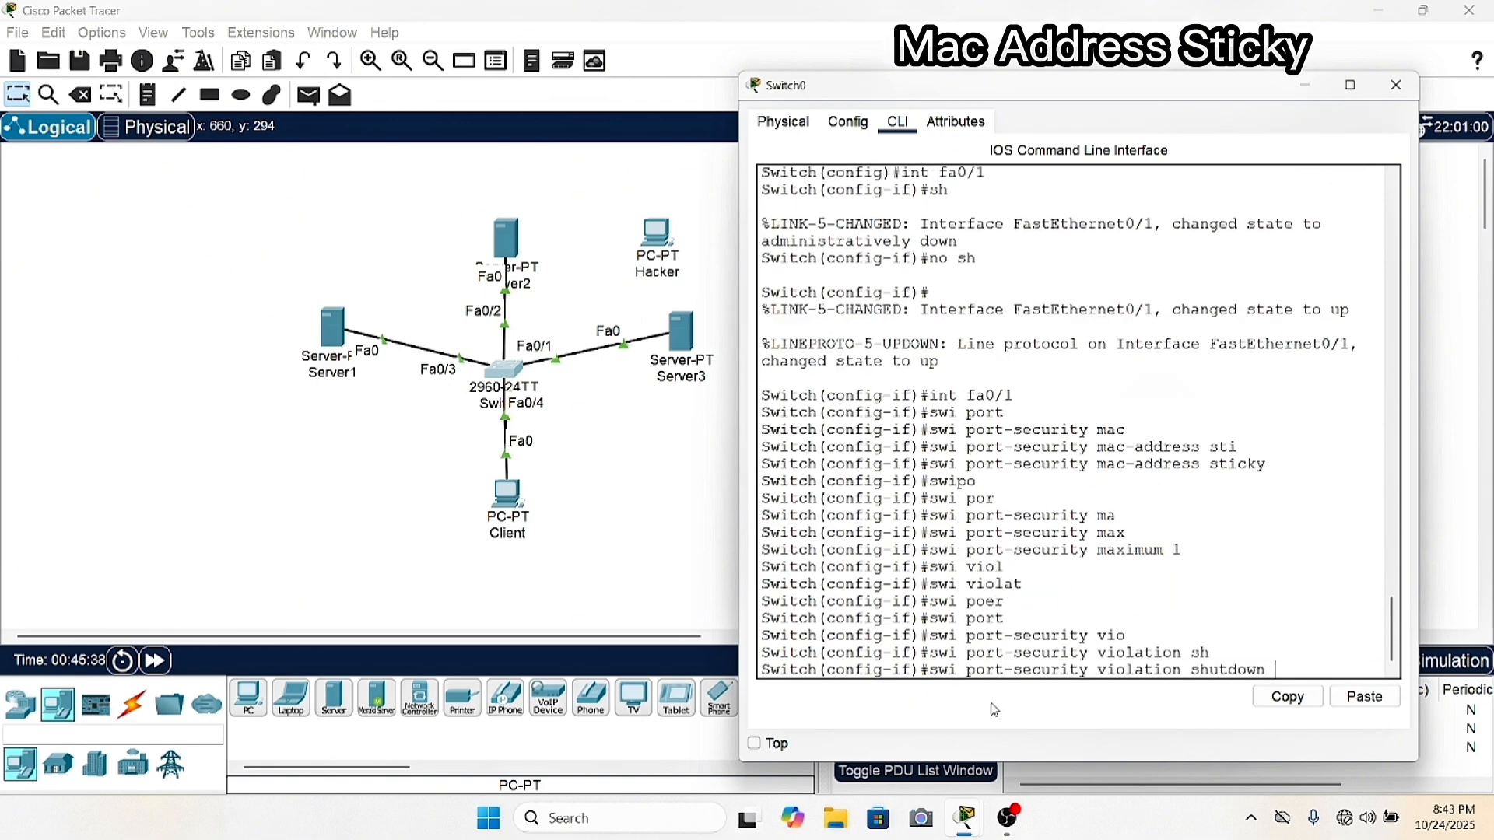
key("Return")
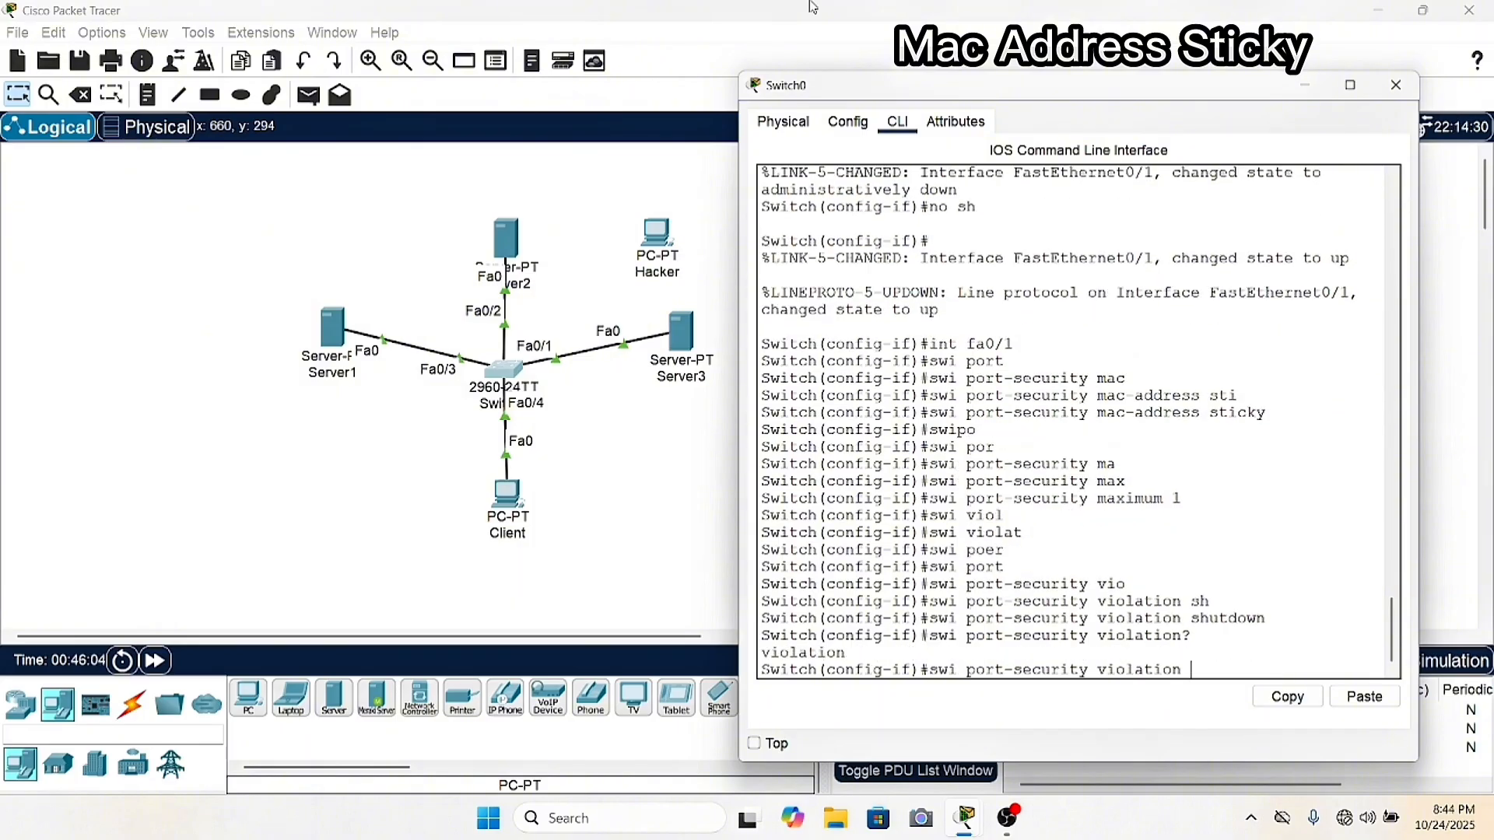
List the available port security violation modes with the CLI help and compare shutdown with protect and restrict.
type("?")
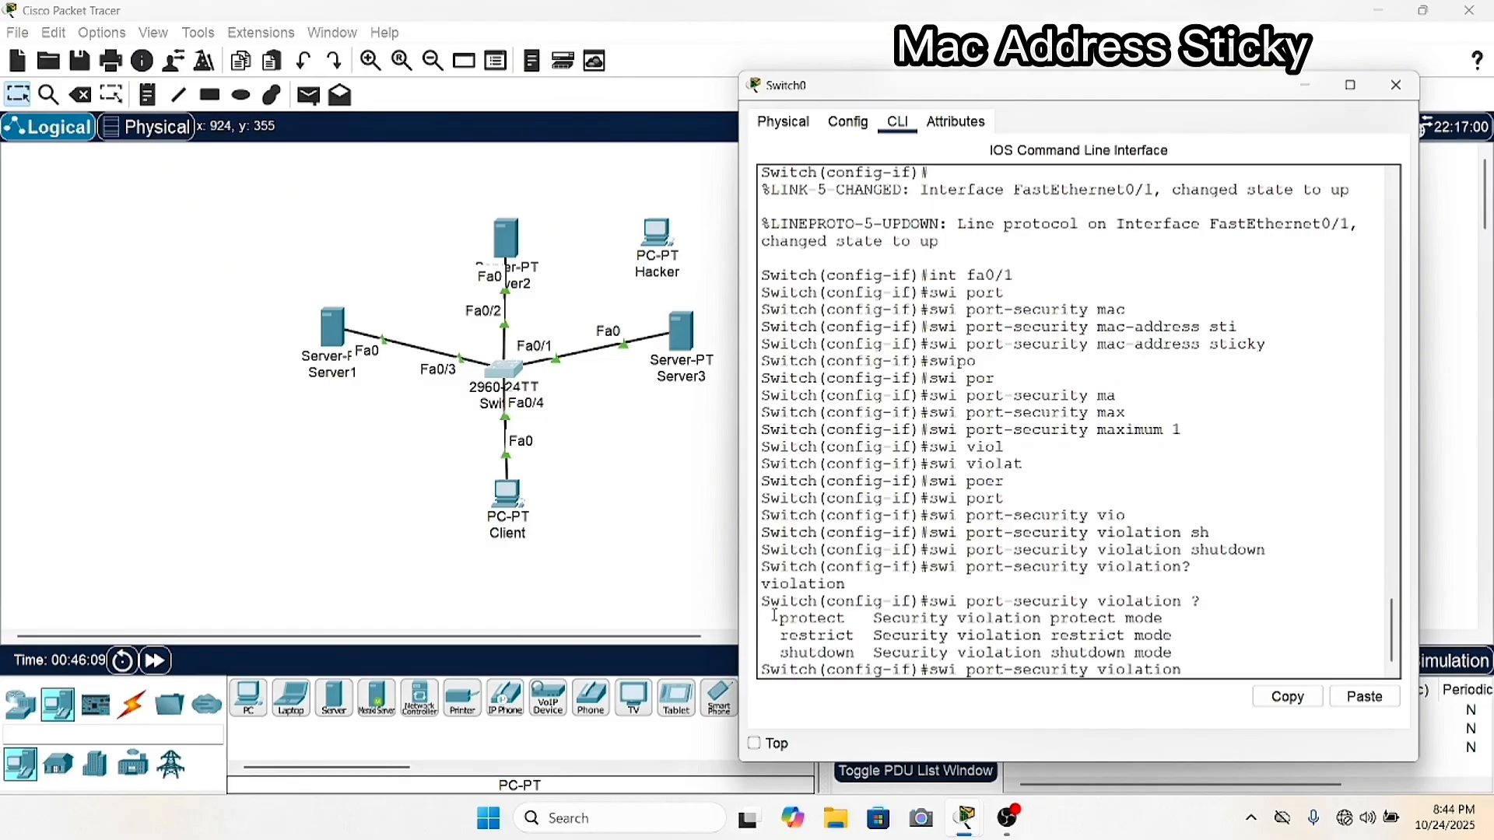
left_click_drag(779, 619, 877, 649)
left_click_drag(780, 650, 1165, 650)
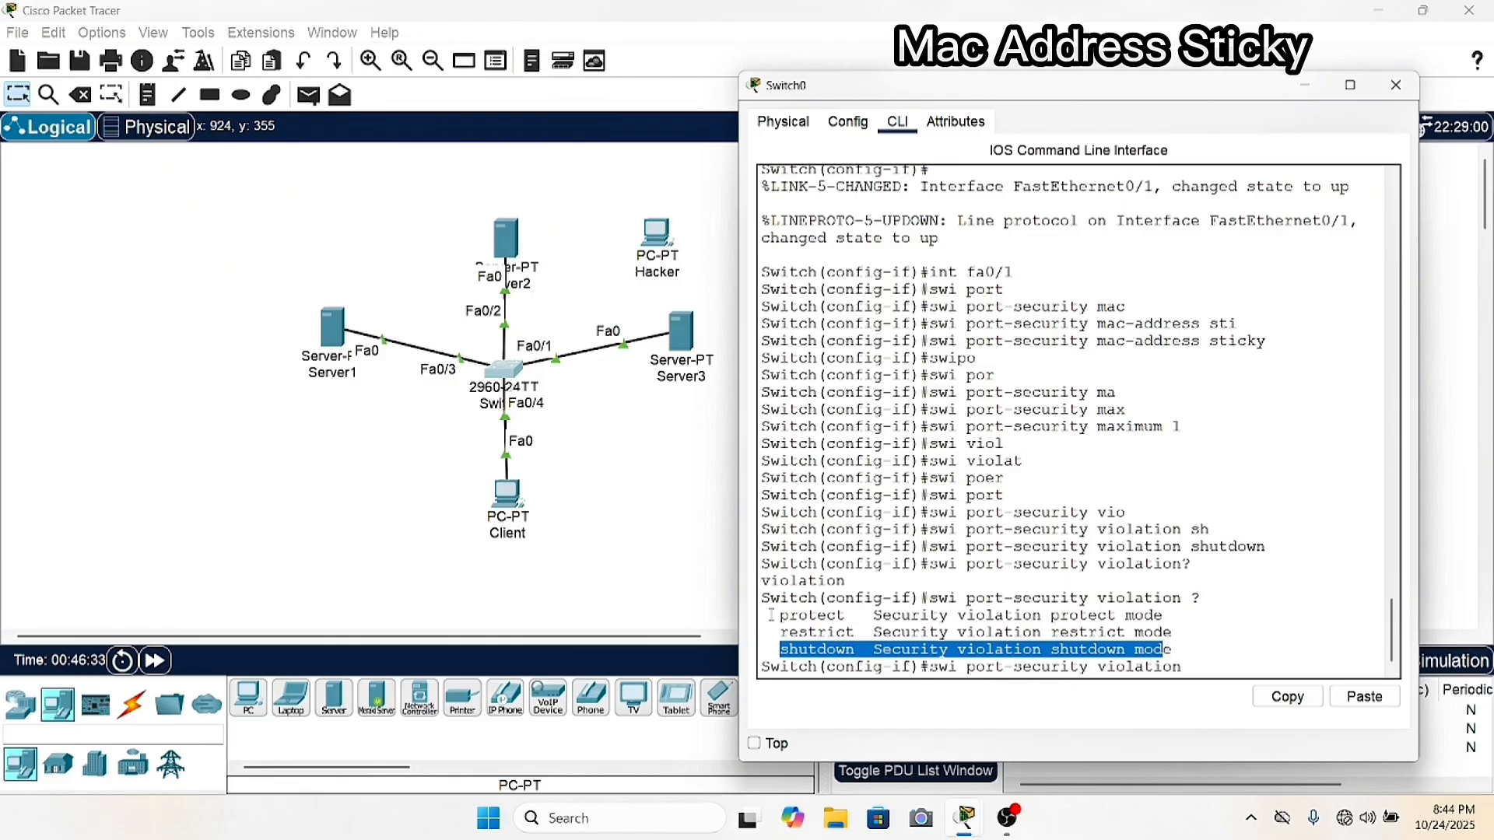
left_click_drag(779, 615, 1184, 635)
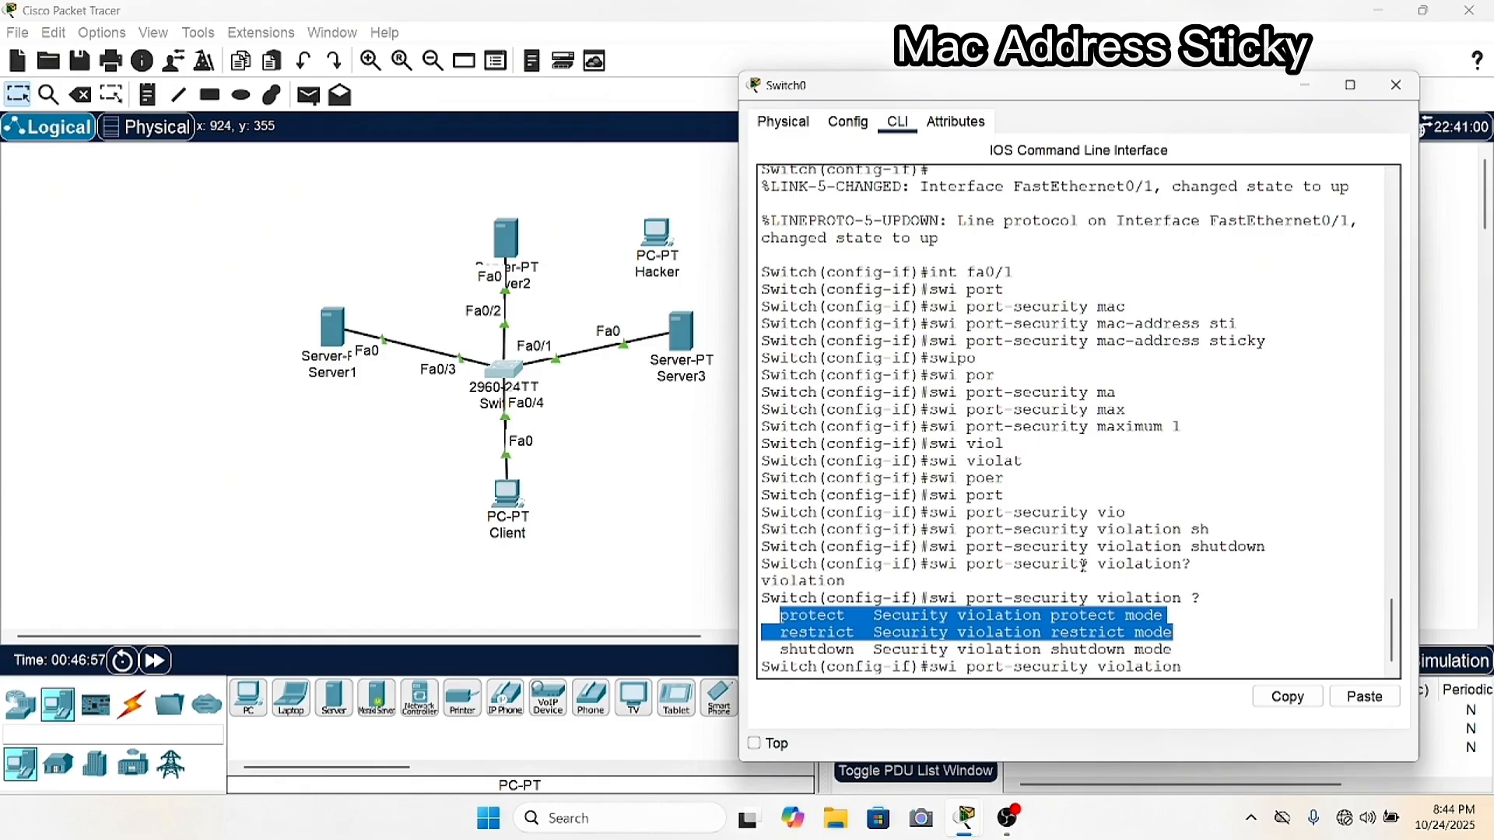
left_click(1210, 635)
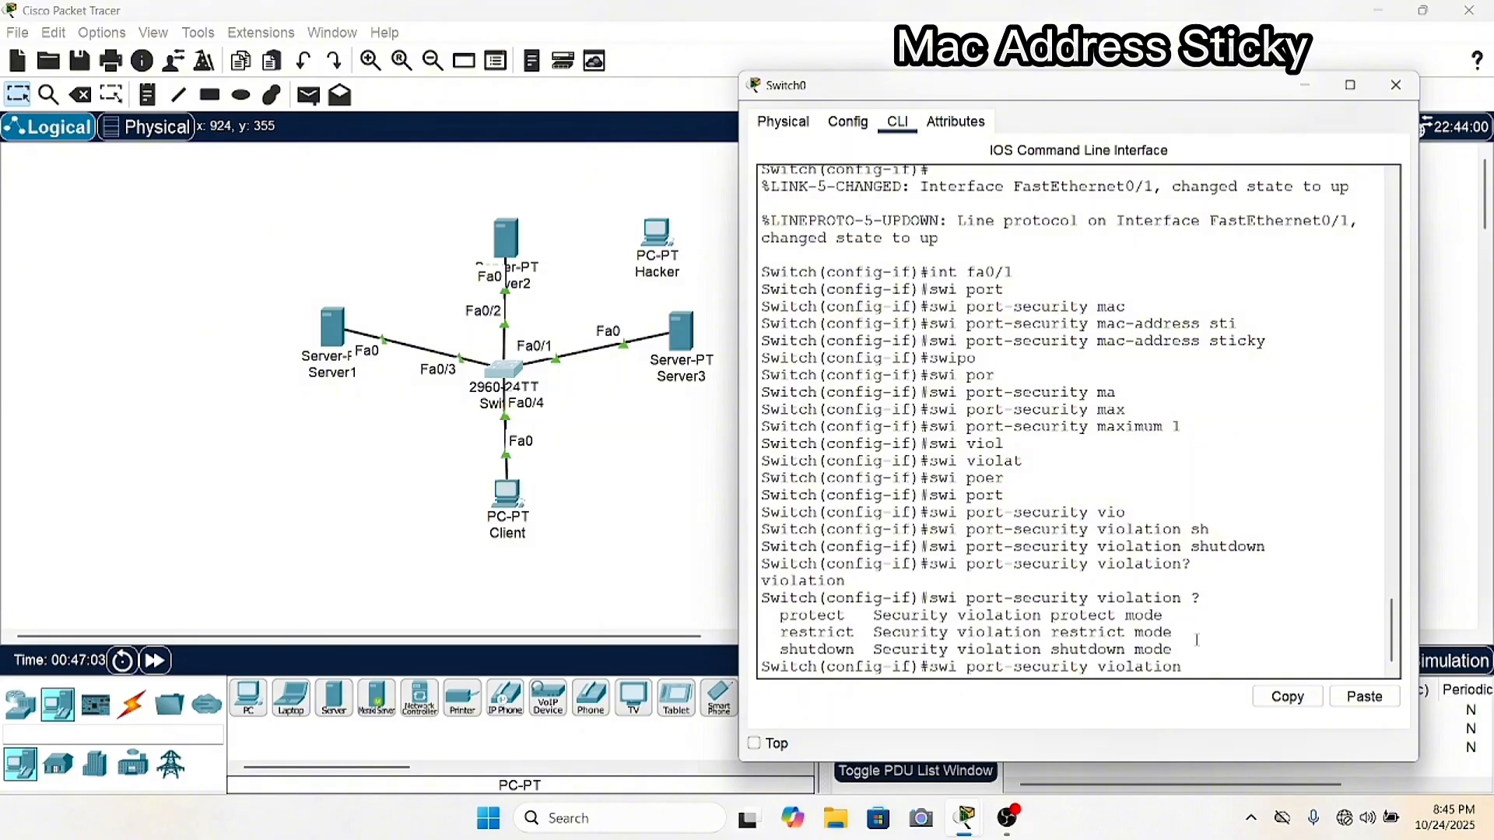
type("doi sh")
key("Tab")
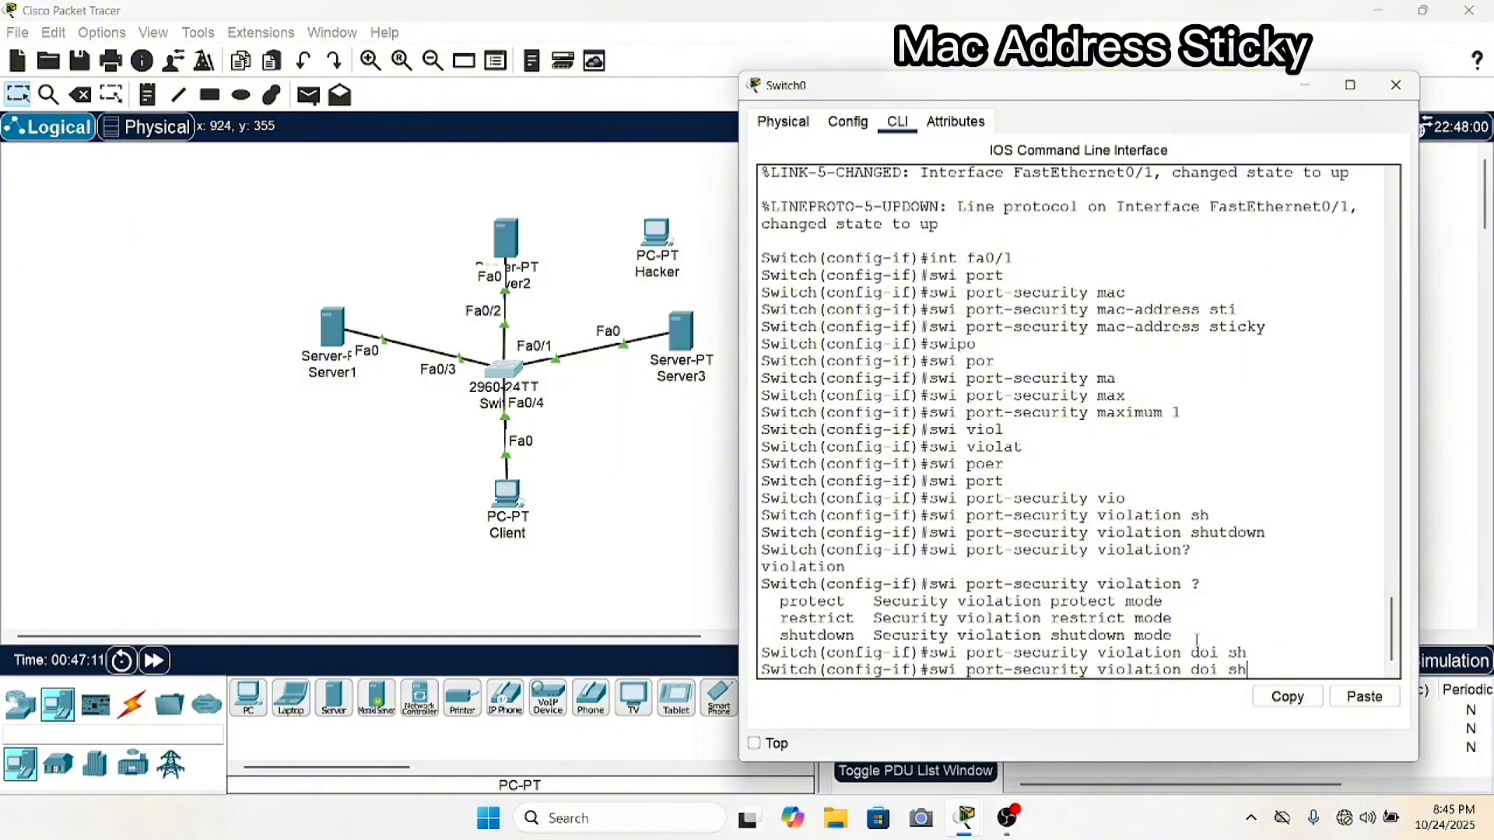
key("BackSpace")
key("BackSpace")
key("BackSpace")
key("BackSpace")
key("BackSpace")
key("BackSpace")
key("BackSpace")
key("BackSpace")
key("BackSpace")
key("BackSpace")
key("BackSpace")
key("BackSpace")
key("BackSpace")
key("BackSpace")
key("BackSpace")
key("BackSpace")
key("BackSpace")
key("BackSpace")
key("BackSpace")
key("BackSpace")
key("BackSpace")
key("BackSpace")
key("BackSpace")
key("BackSpace")
key("BackSpace")
key("BackSpace")
key("BackSpace")
key("BackSpace")
key("BackSpace")
key("BackSpace")
key("BackSpace")
key("BackSpace")
key("BackSpace")
key("BackSpace")
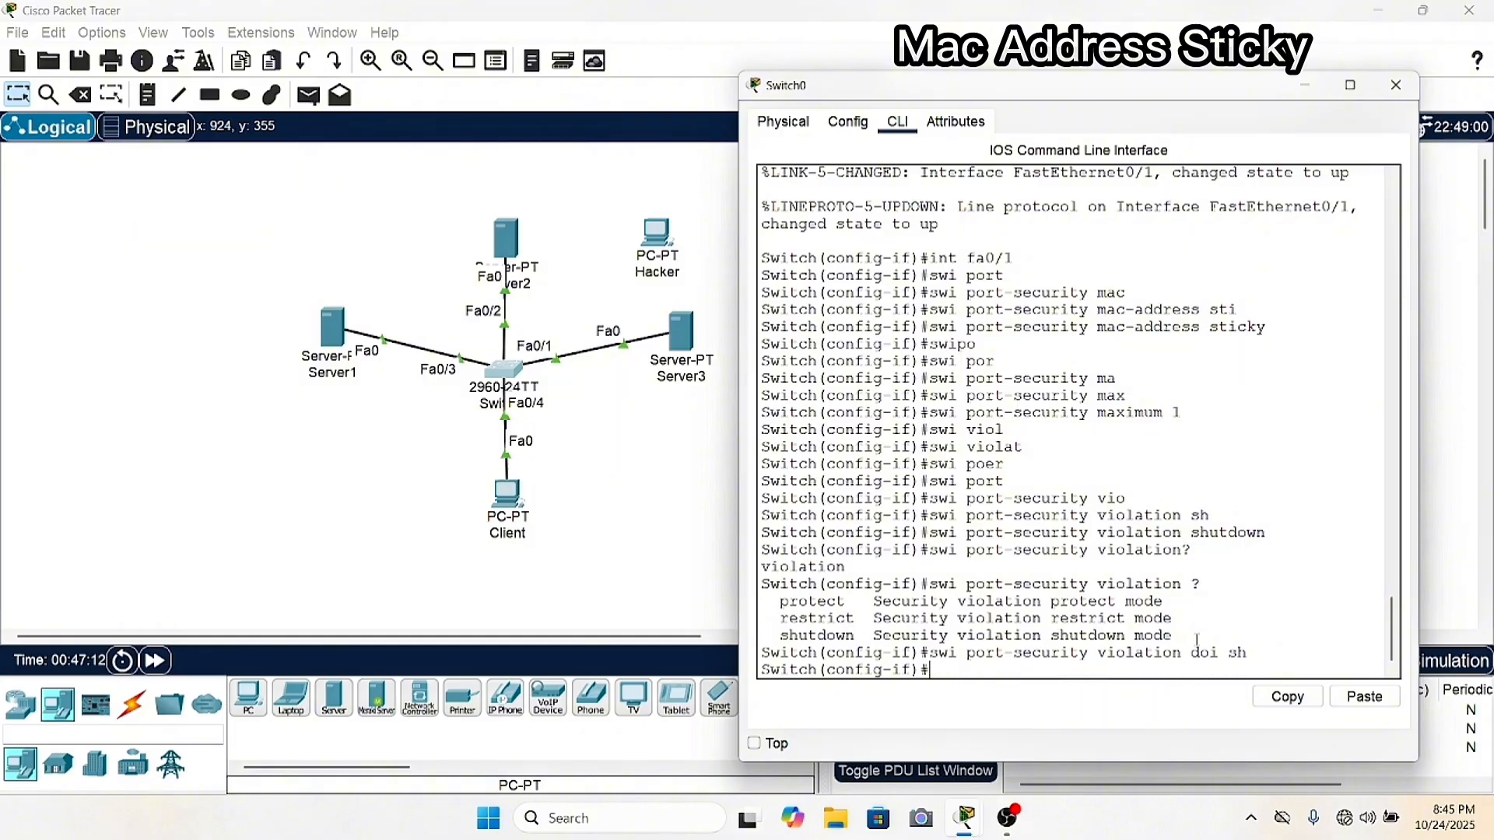
Display the port security status of the port from configuration mode with do sh port-security int fa0/1.
type("do sh")
type("port-securi")
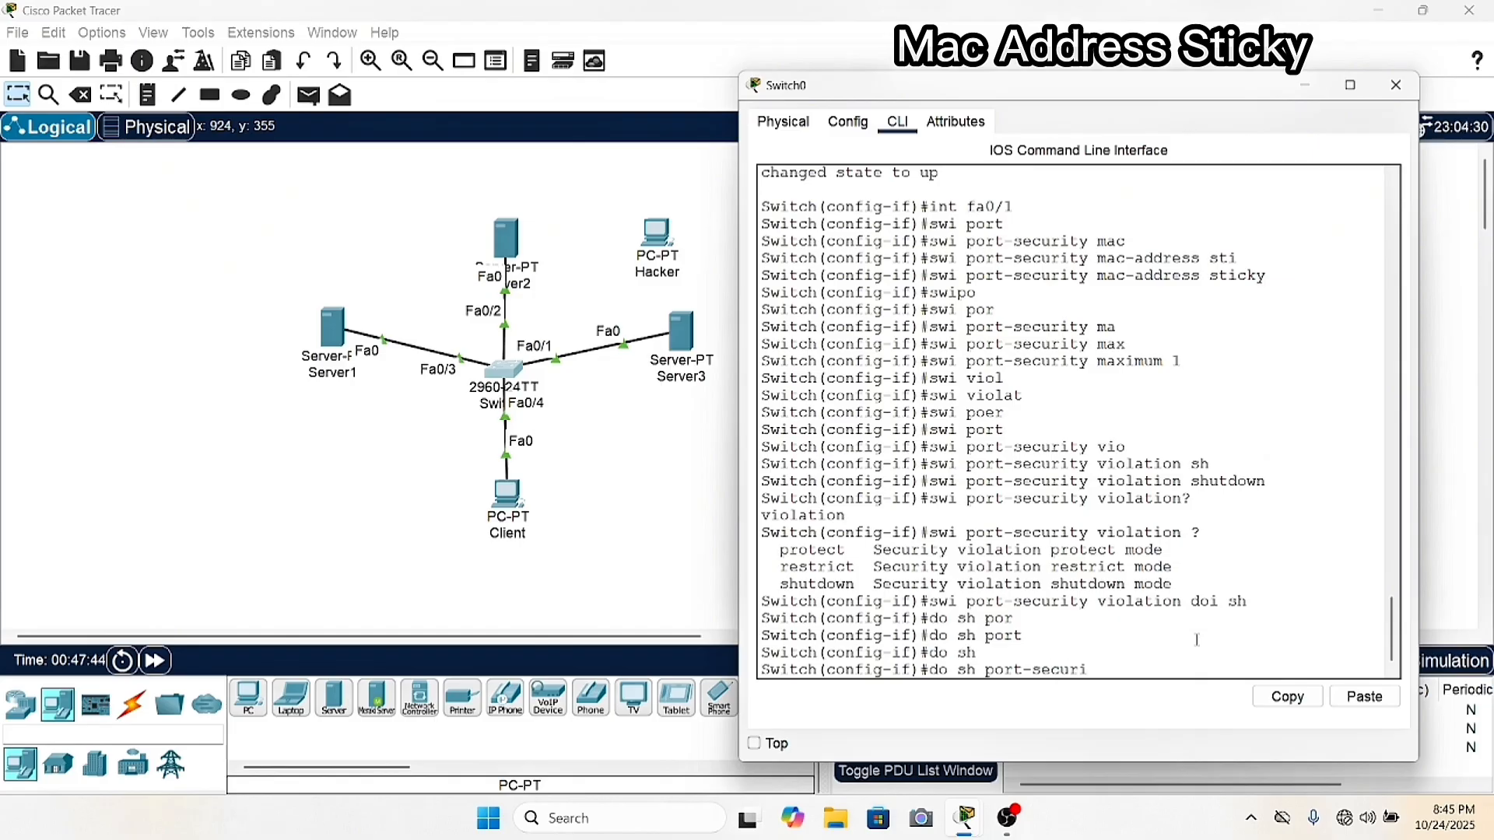
type("ty int fa0/1")
key("Return")
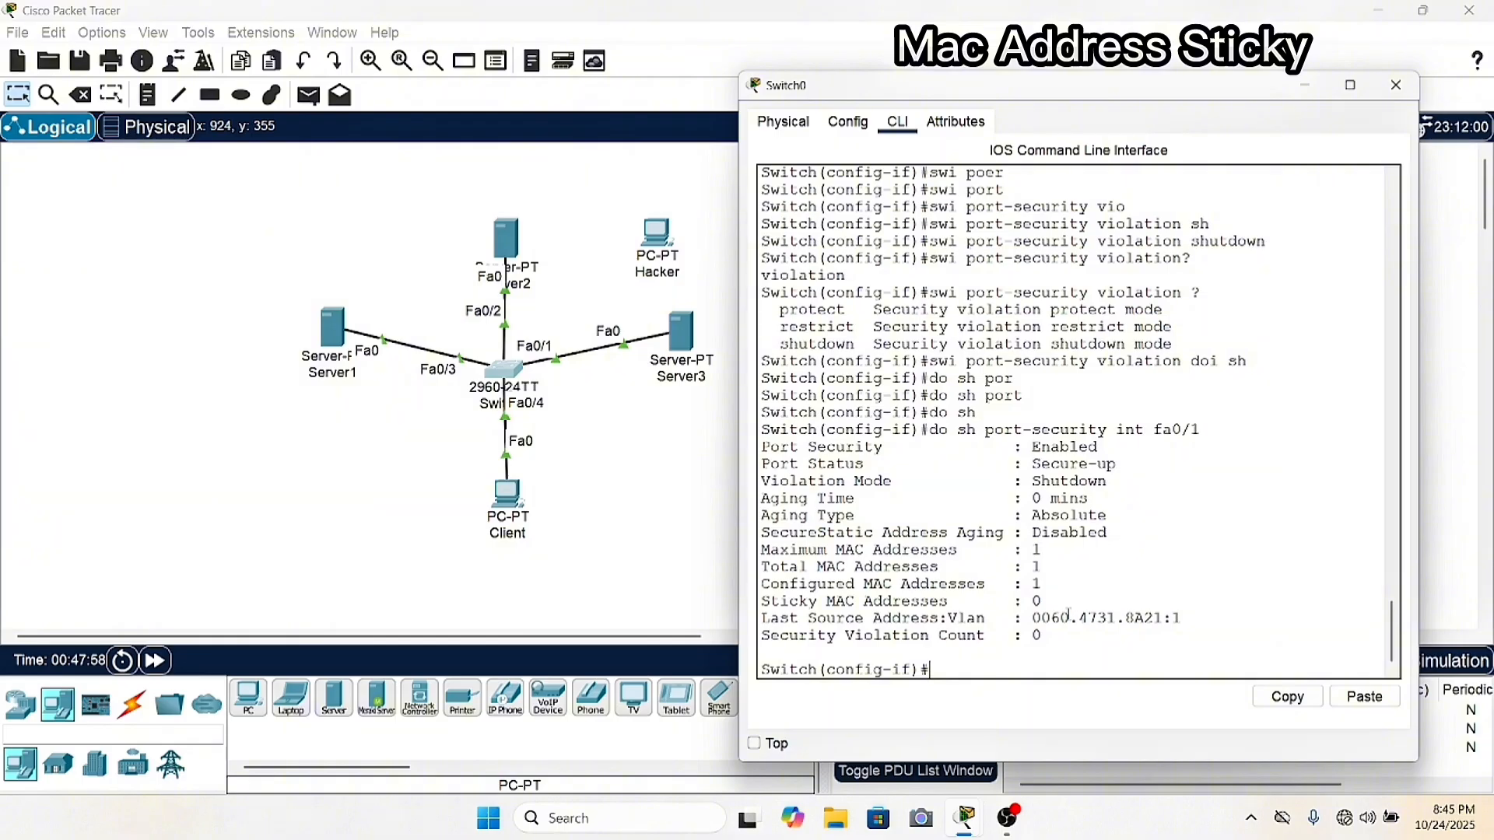
Examine the sticky and maximum MAC address counts in the fa0/1 port security output.
double_click(1038, 601)
left_click_drag(1048, 604, 1051, 545)
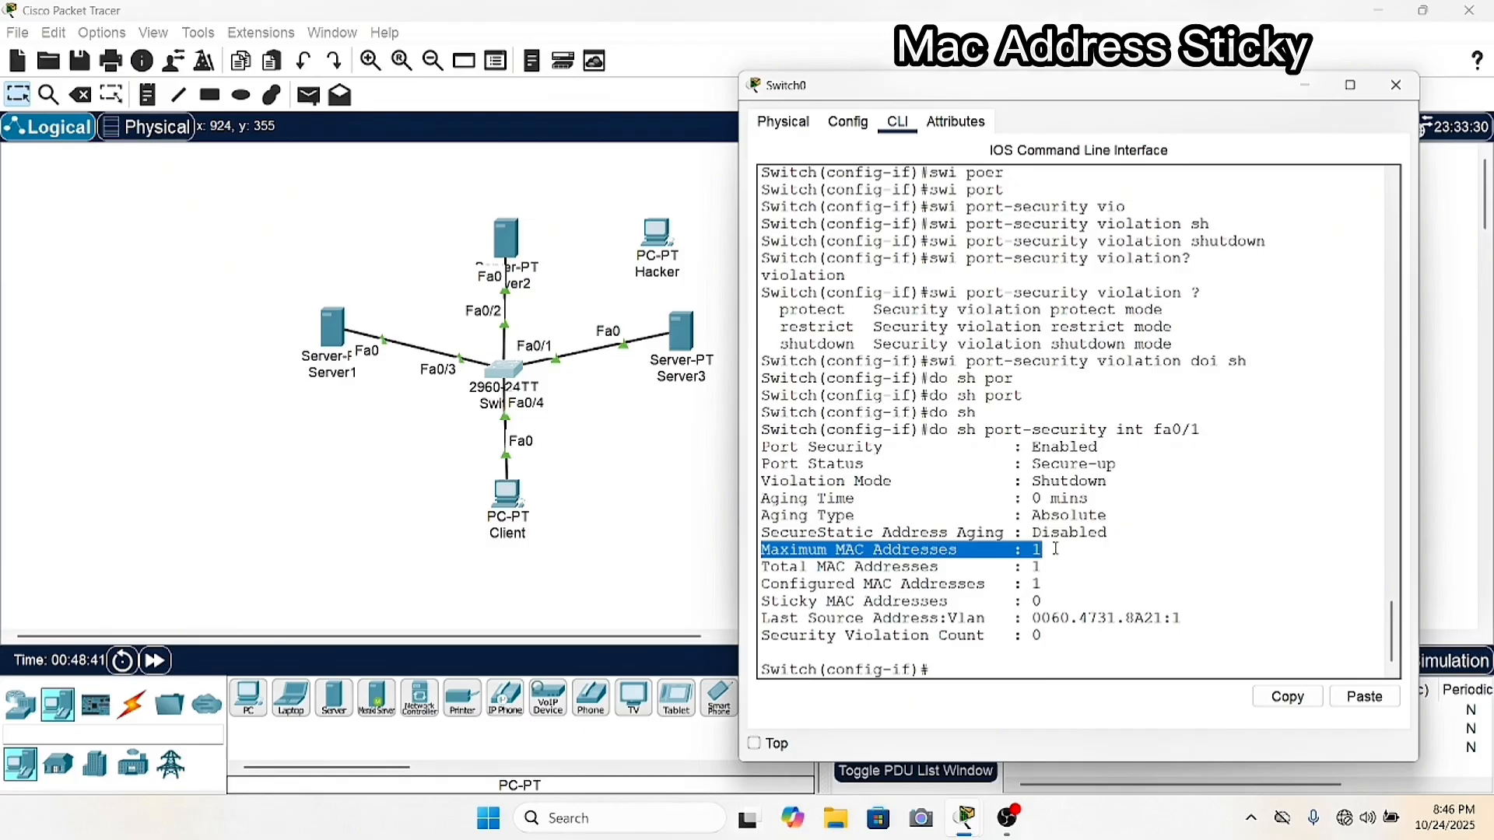
left_click_drag(1124, 573, 781, 498)
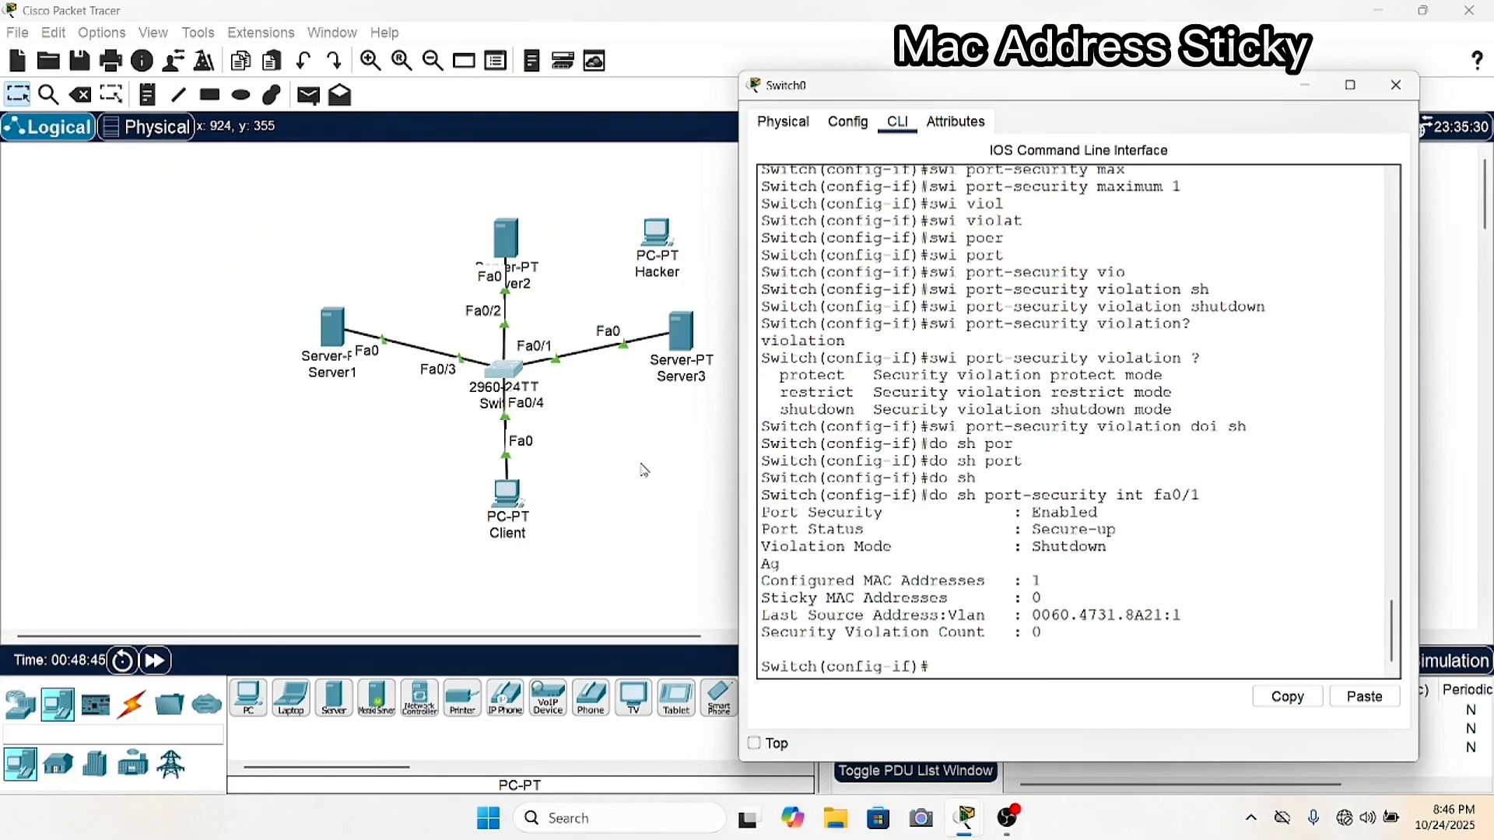
Move Server2 slightly upward in the logical topology and reopen the switch's command line.
left_click(648, 475)
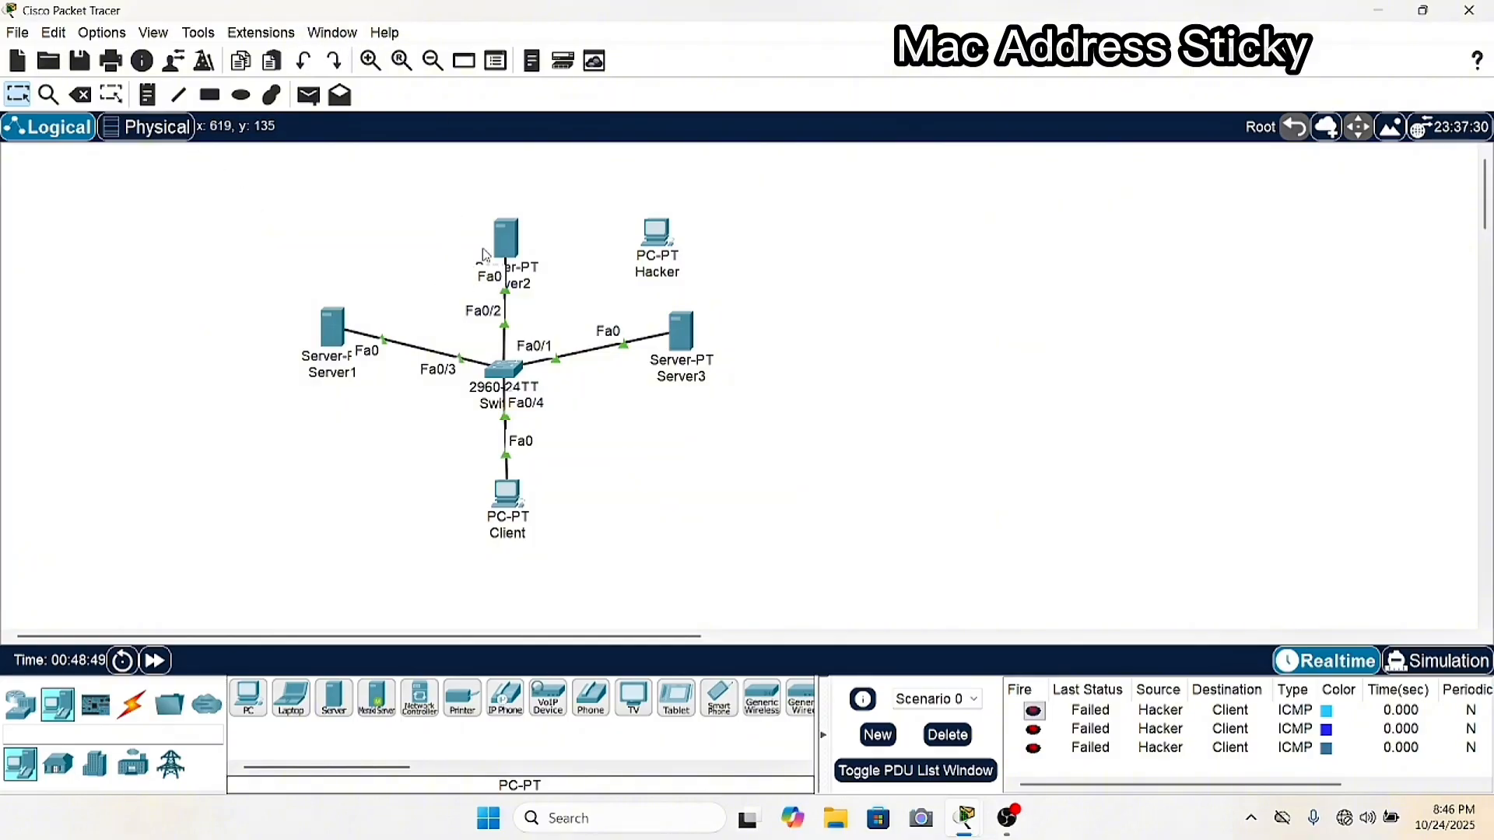
left_click_drag(482, 250, 483, 235)
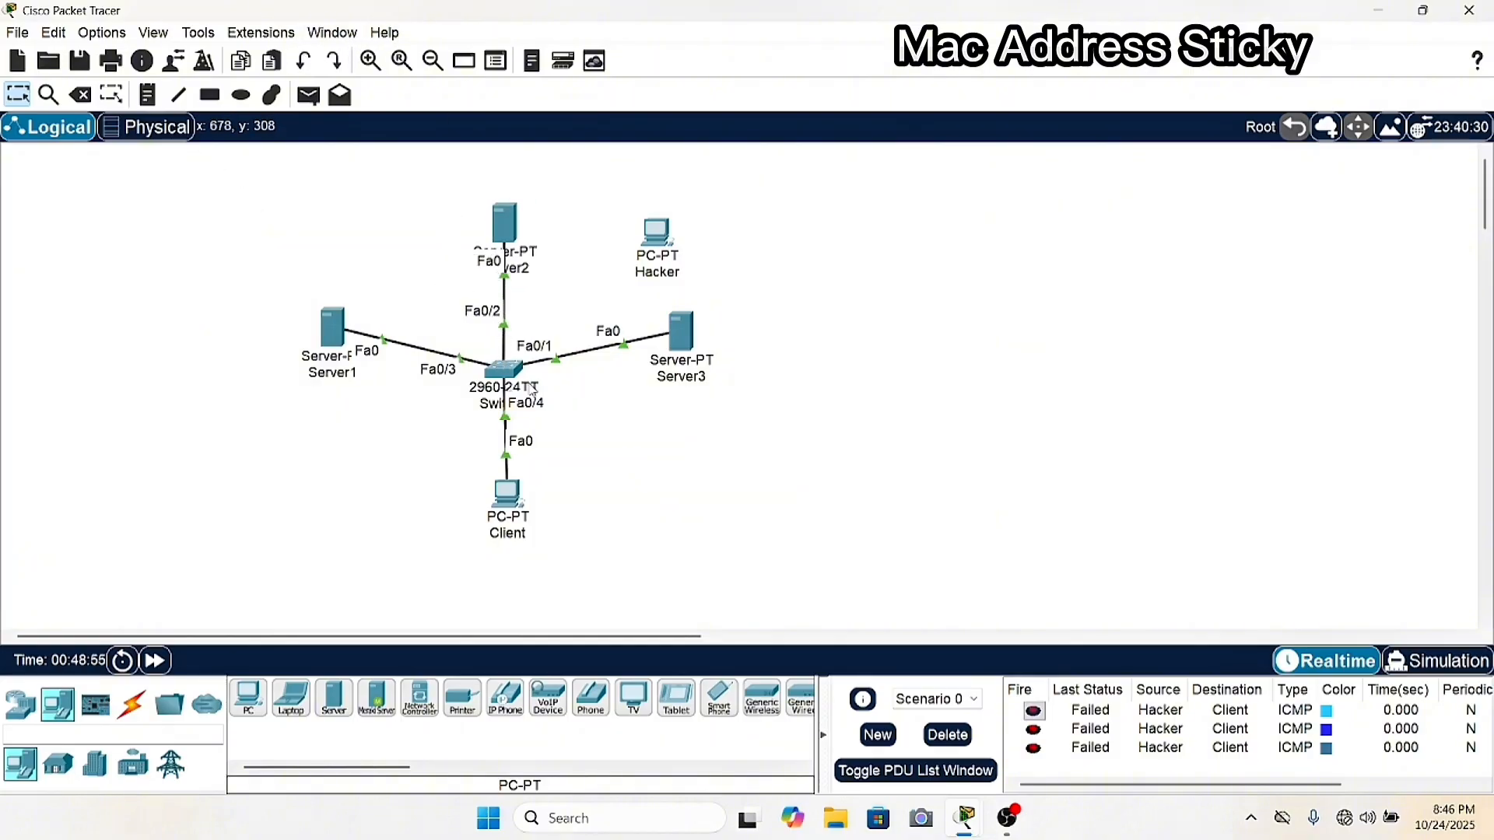
left_click(506, 370)
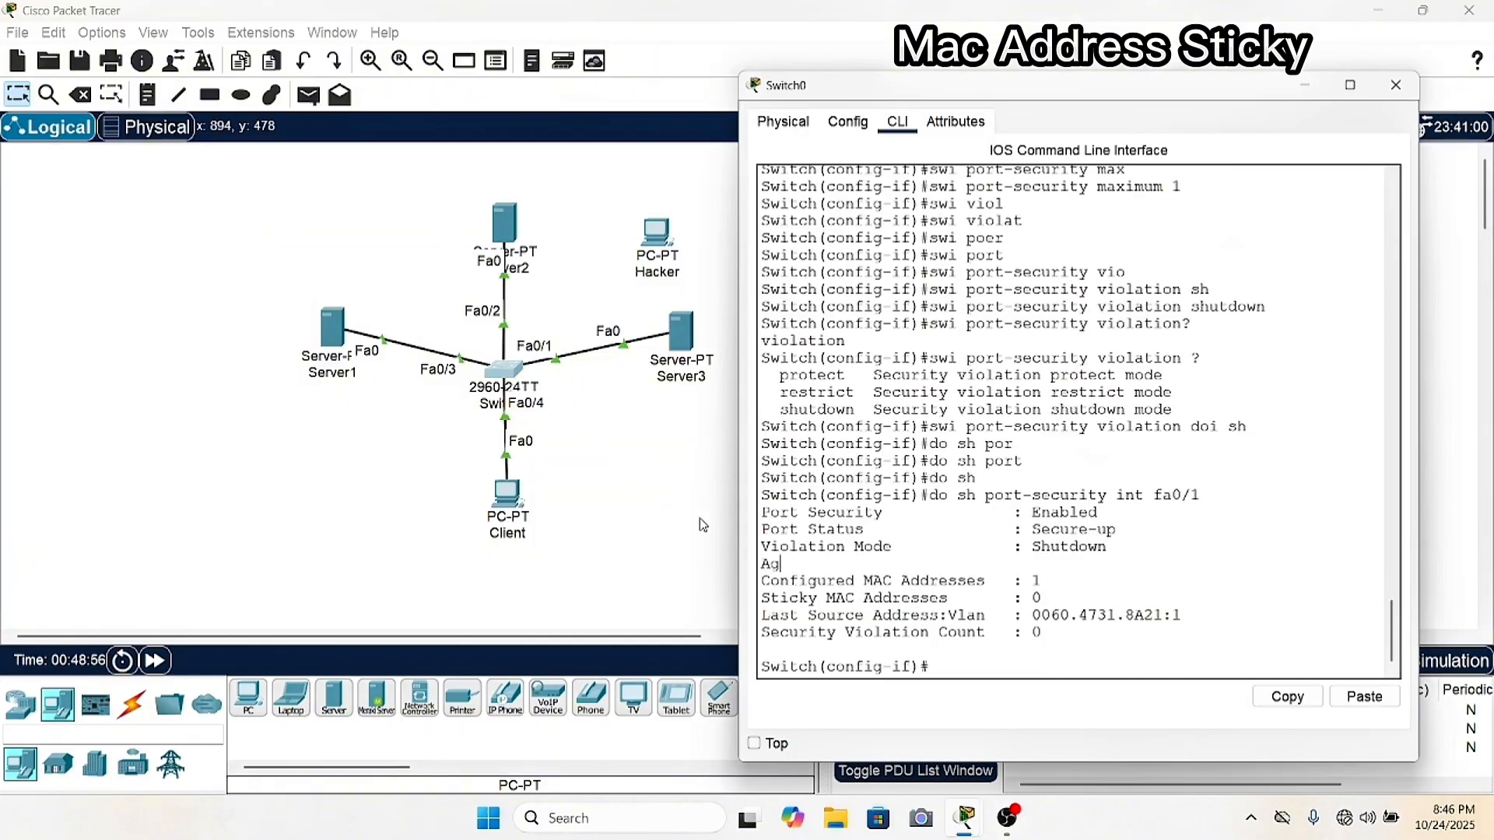
Exit the fa0/1 interface configuration and enter interface configuration for fa0/2.
left_click(942, 669)
type("ex")
key("Return")
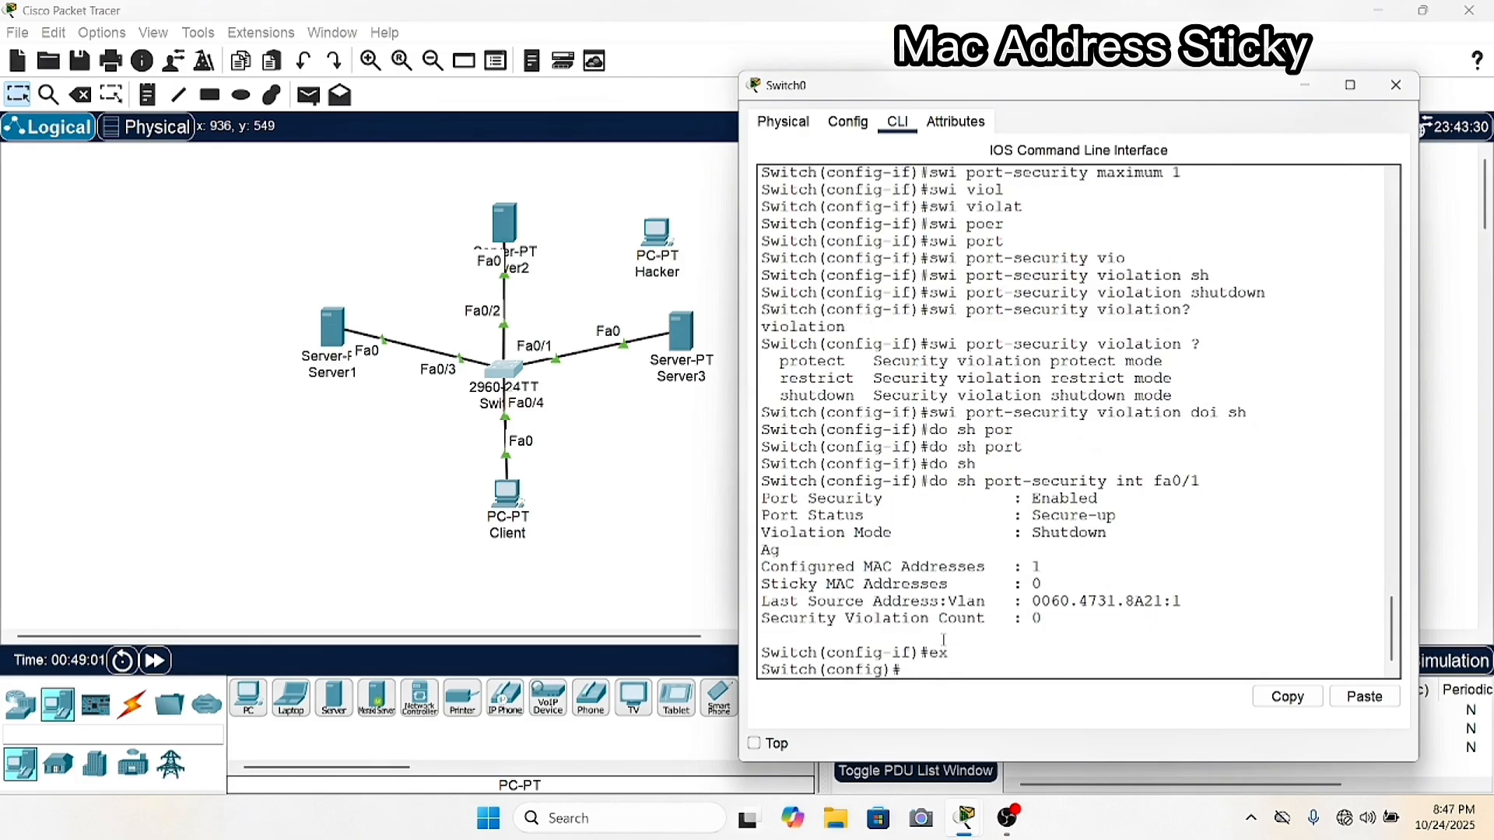
type("int fa0/2")
key("Return")
type("swiport")
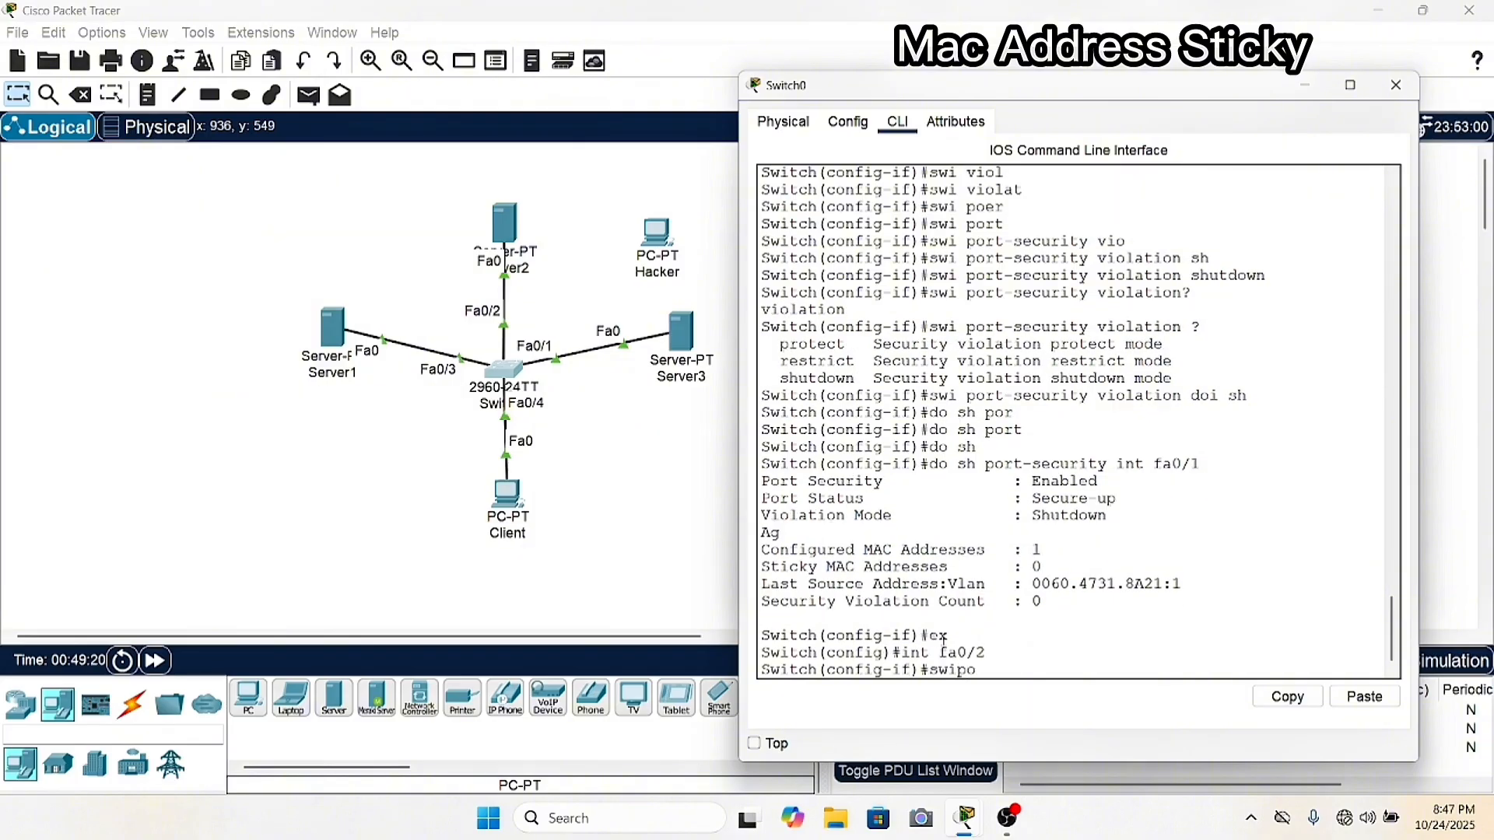
key("Tab")
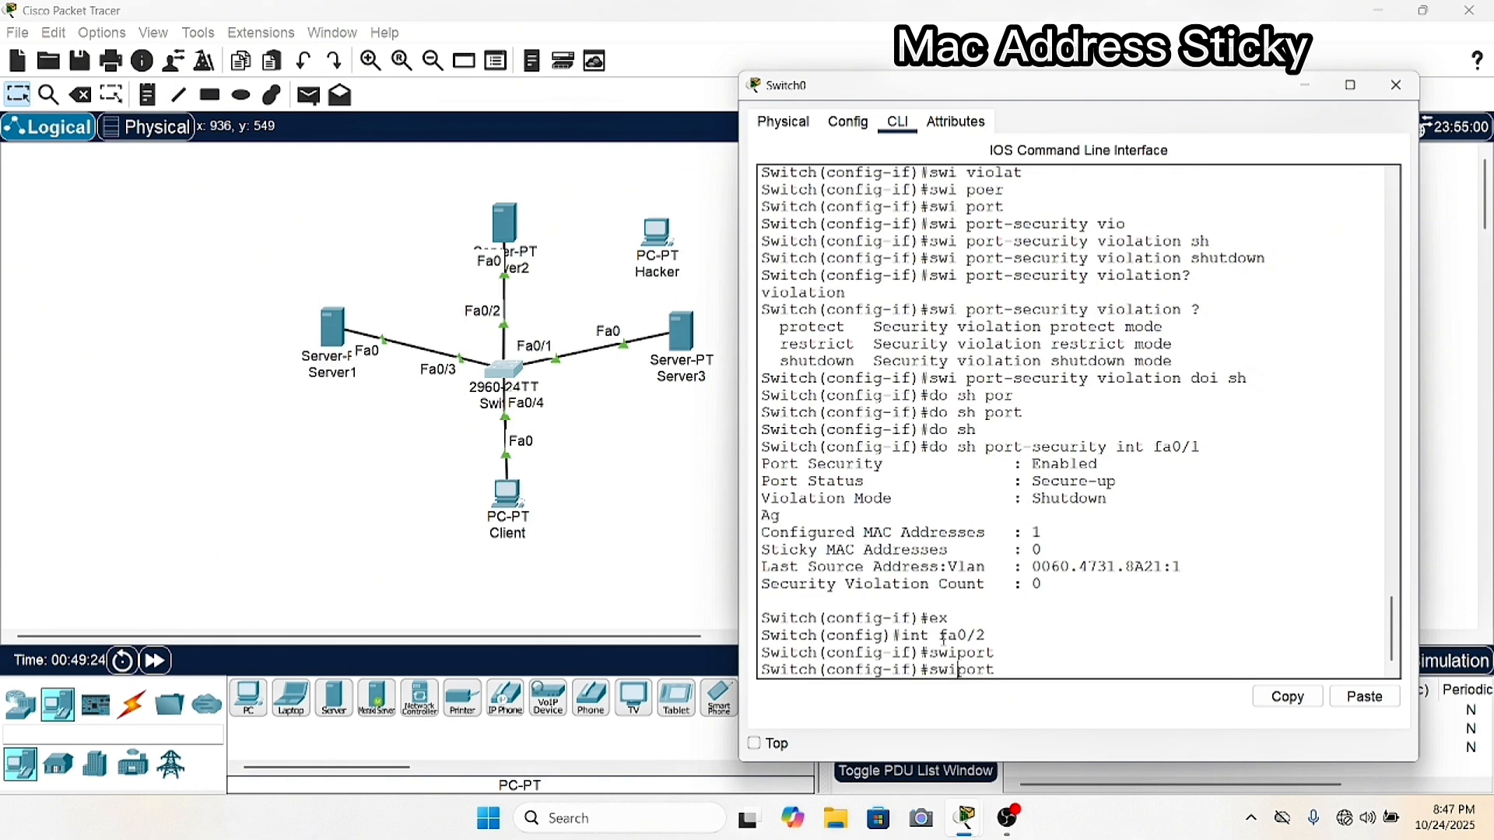
key("Left")
key("Left")
key("Left")
key("Left")
key("Tab")
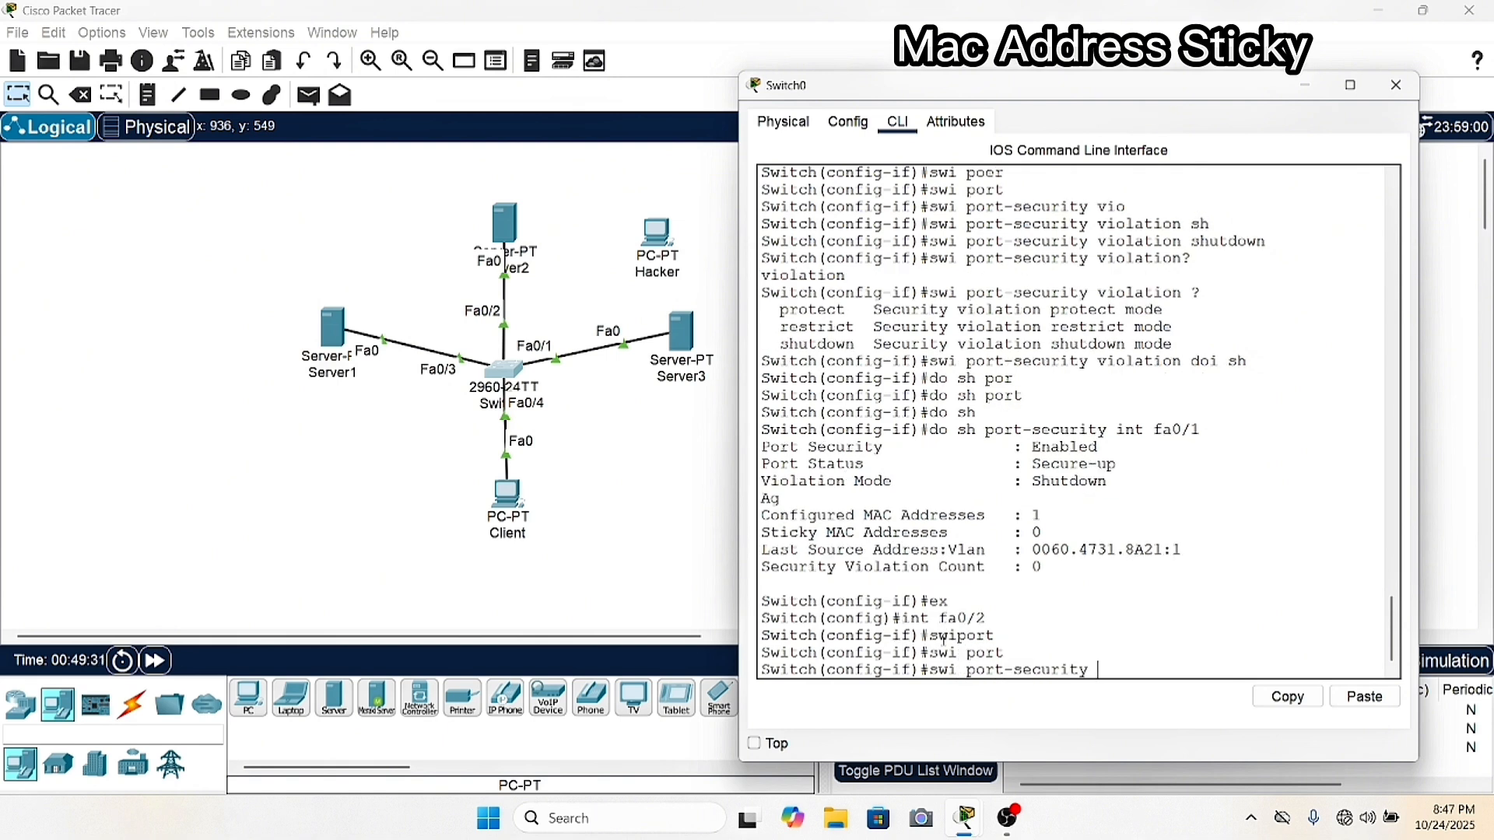
key("BackSpace")
key("BackSpace")
key("BackSpace")
key("BackSpace")
key("BackSpace")
key("BackSpace")
key("BackSpace")
key("BackSpace")
key("BackSpace")
key("BackSpace")
key("BackSpace")
key("BackSpace")
key("BackSpace")
key("BackSpace")
key("BackSpace")
key("BackSpace")
key("BackSpace")
key("BackSpace")
Display the port security status of fa0/2 with do sh port-security int fa0/2 and check whether port security is active.
type("do sh")
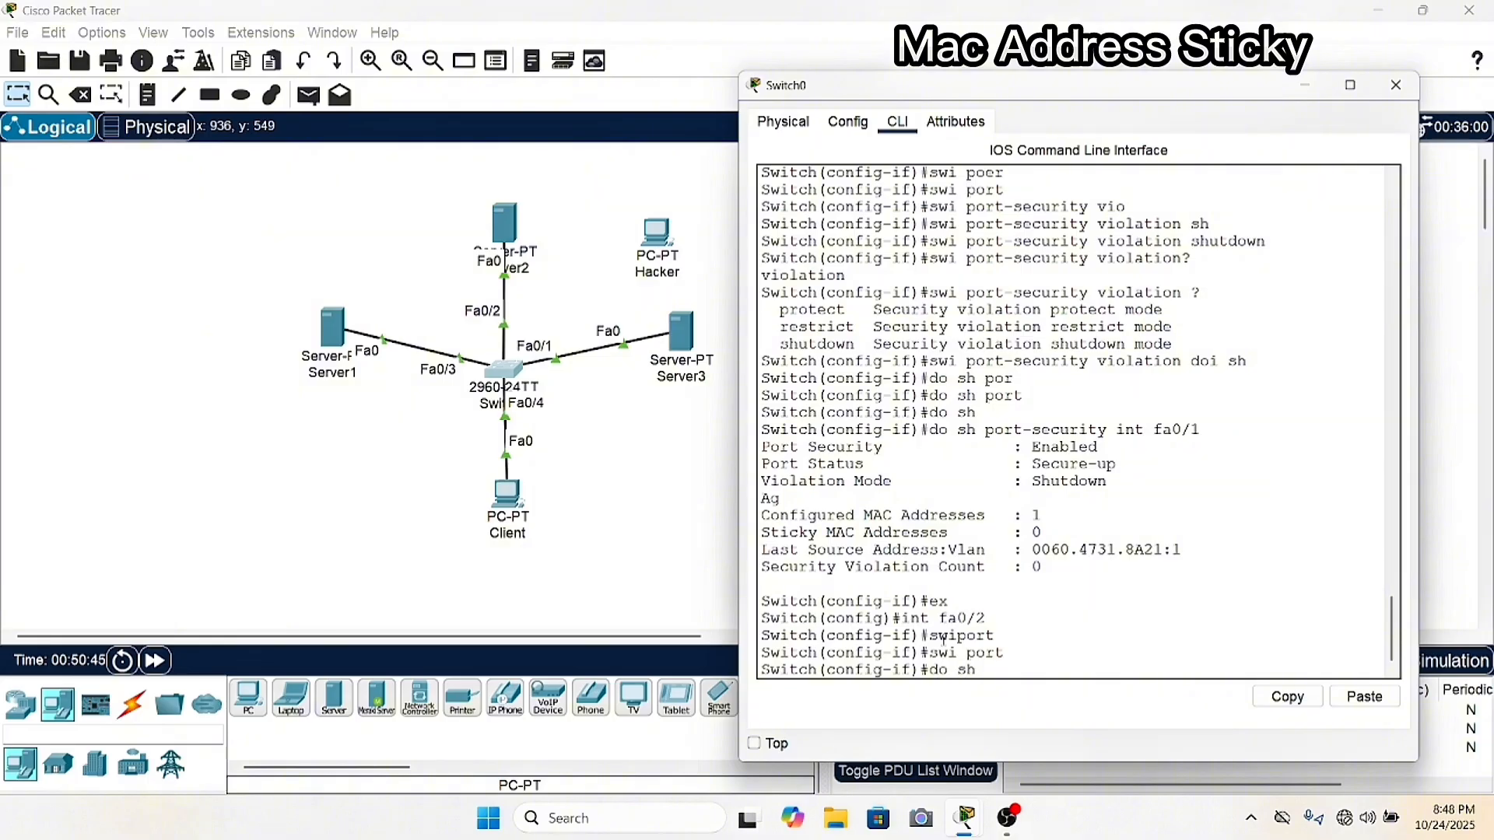
type(" port")
key("Tab")
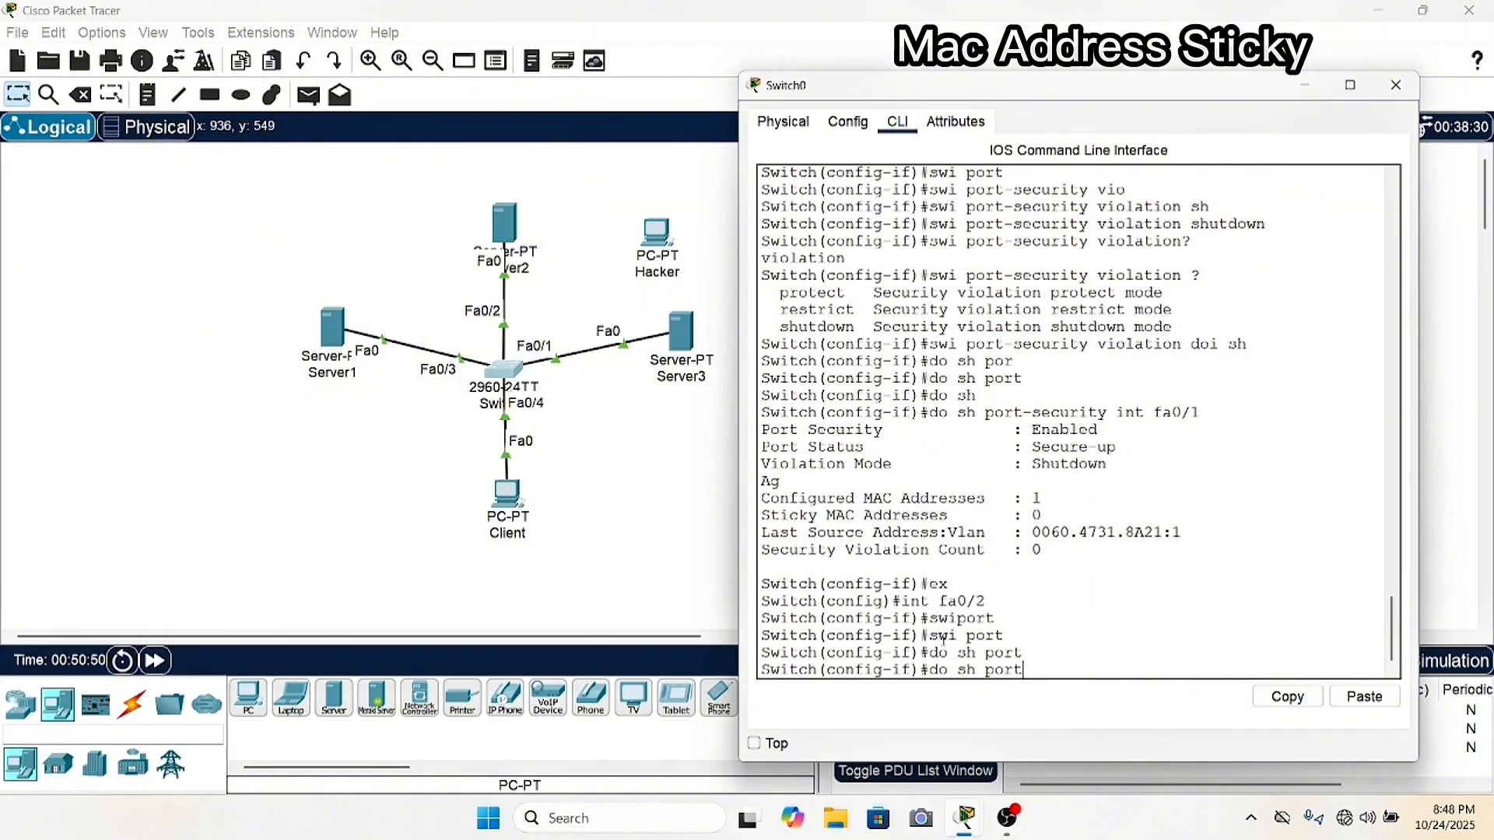
type("-security int fa0/2")
key("Return")
left_click_drag(761, 464, 1119, 466)
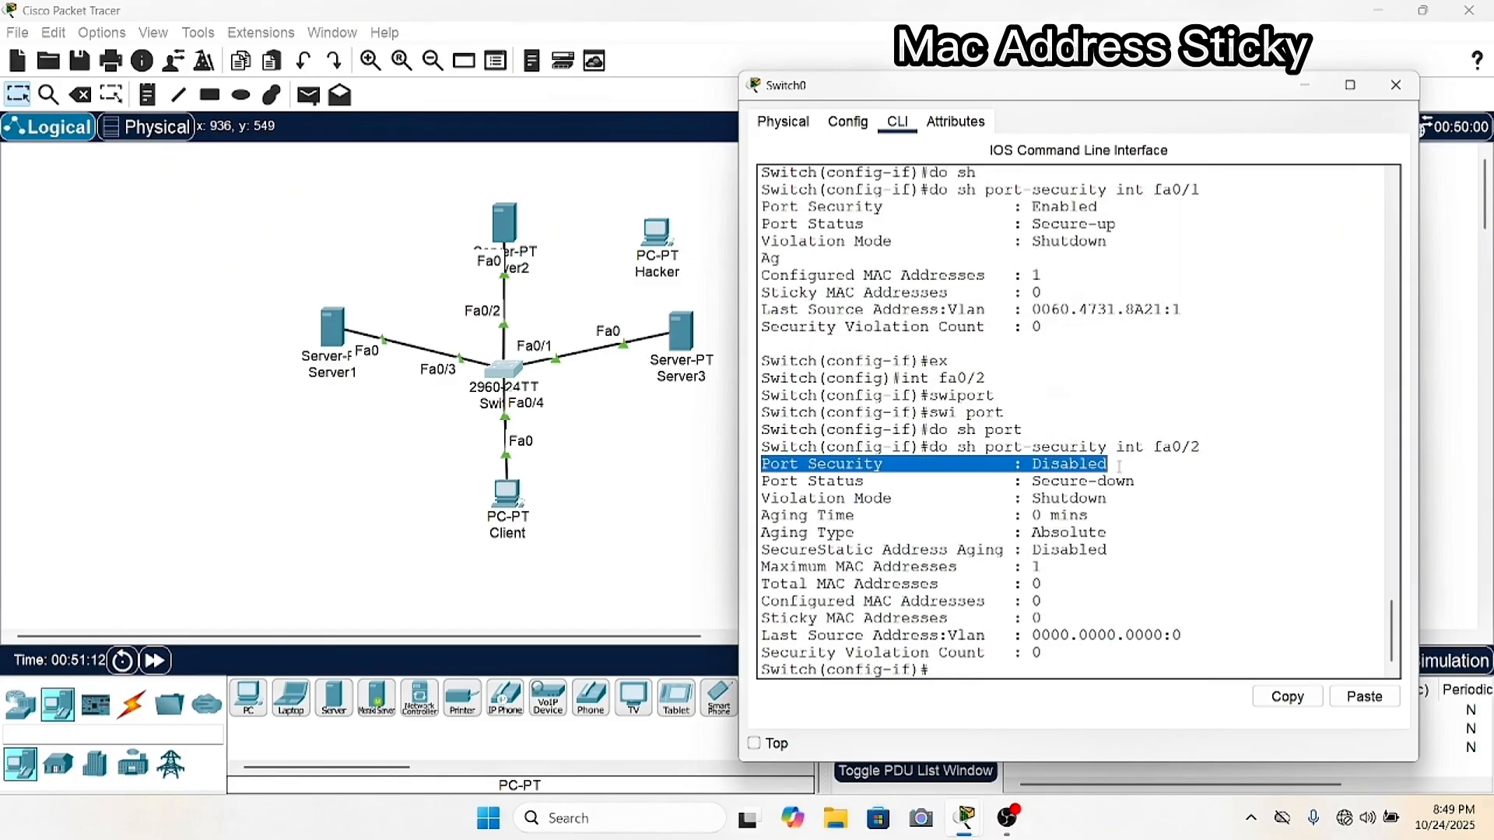
Enable port security on fa0/2 with swi port-security.
type("swi poe")
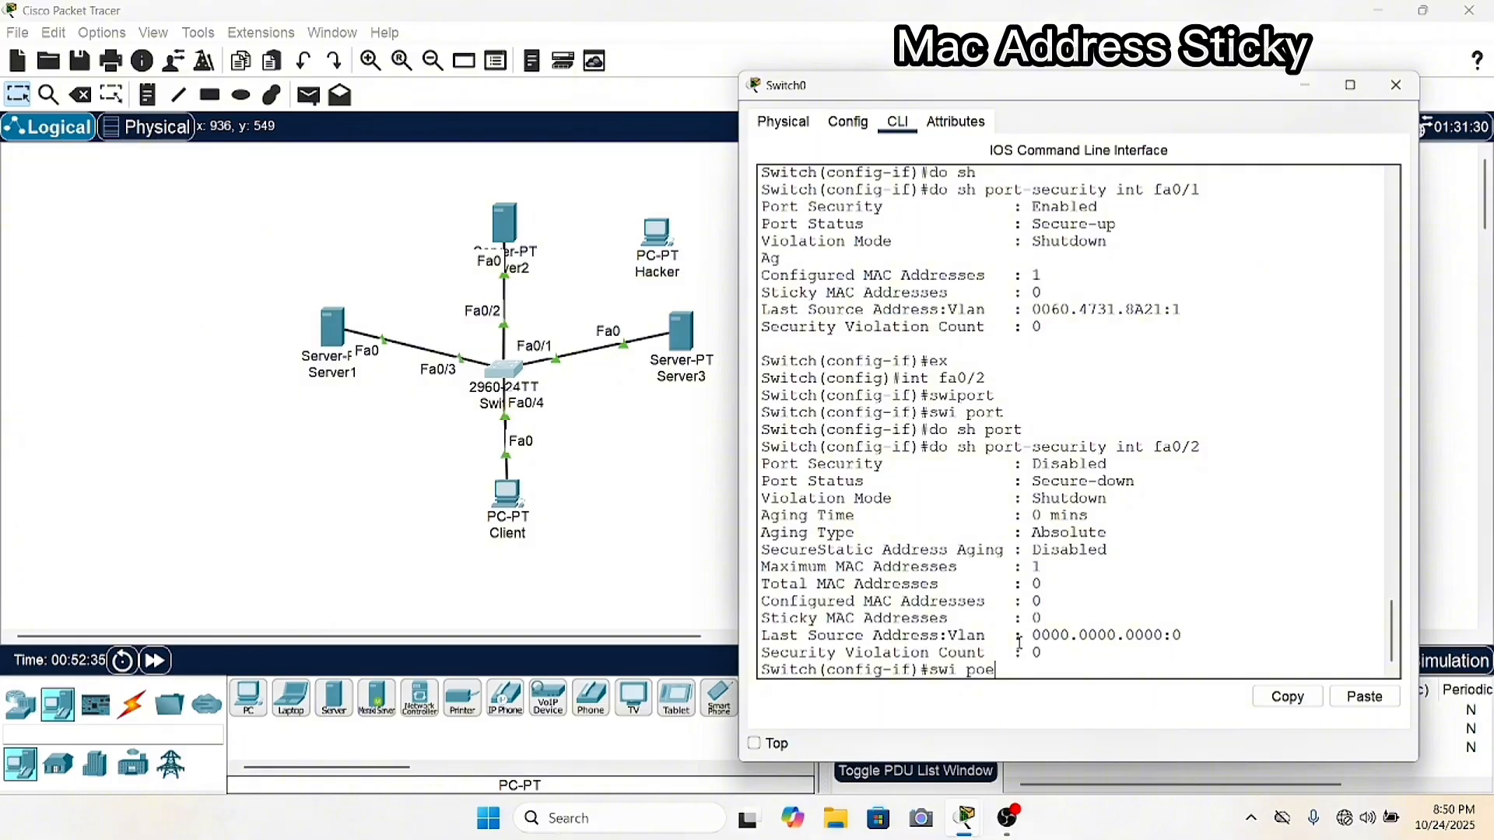
key("BackSpace")
type("rt")
key("Tab")
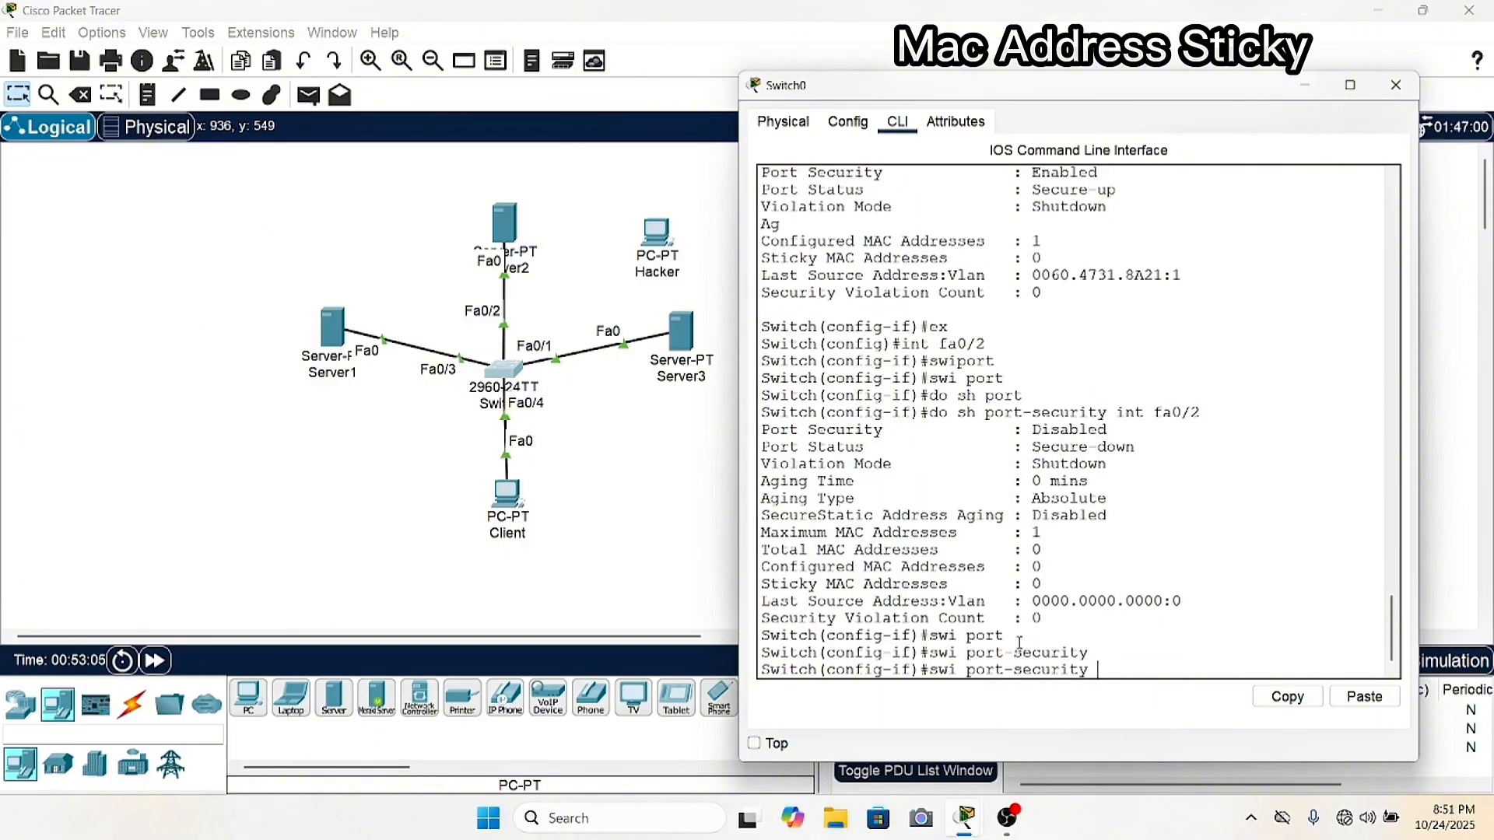
Run do sh port-security int fa0/2 again and check the Port Security line of the output.
type("do sh port-security int fa0/2")
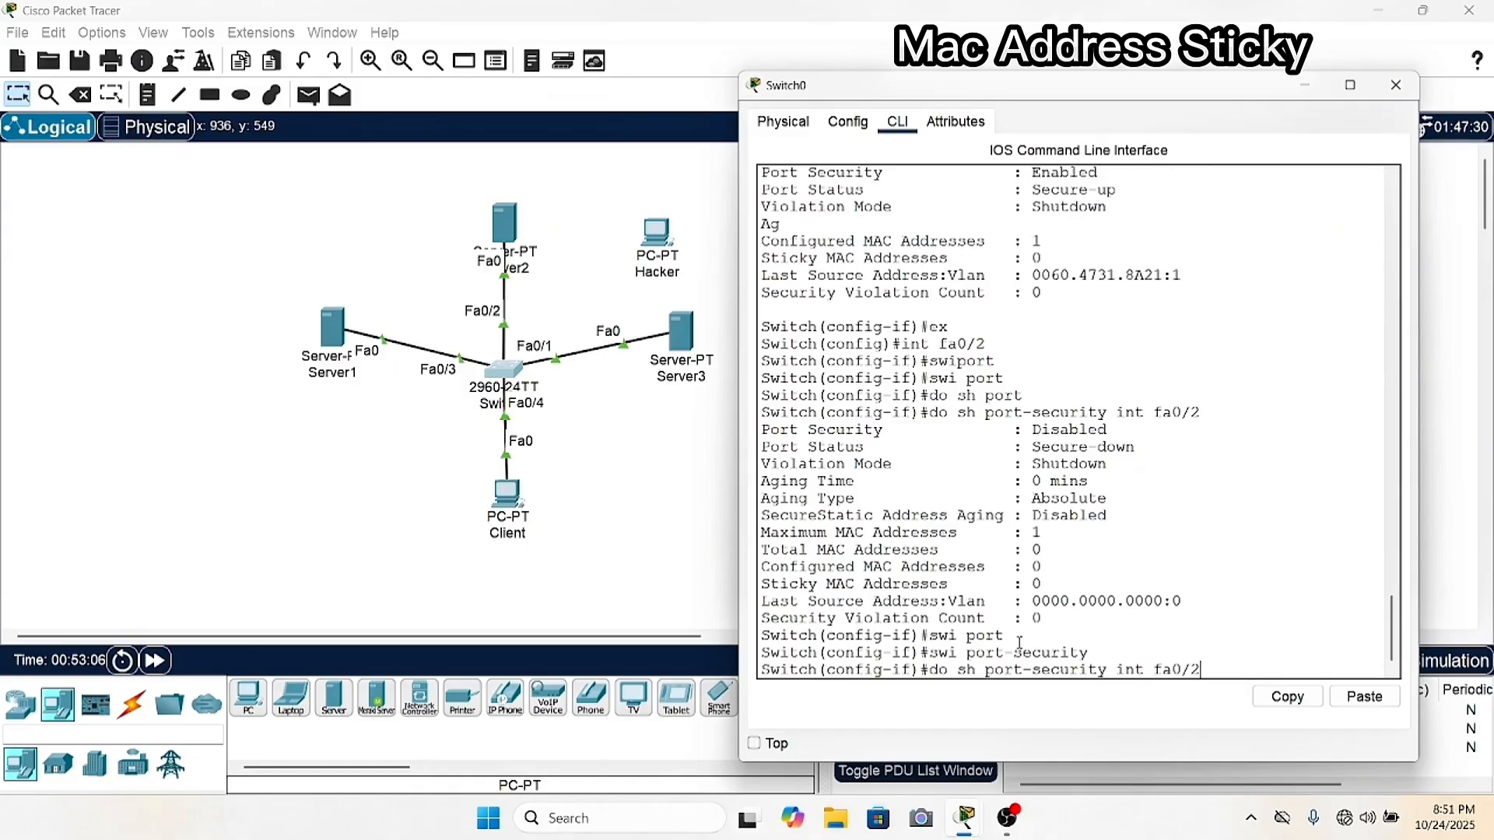
key("Return")
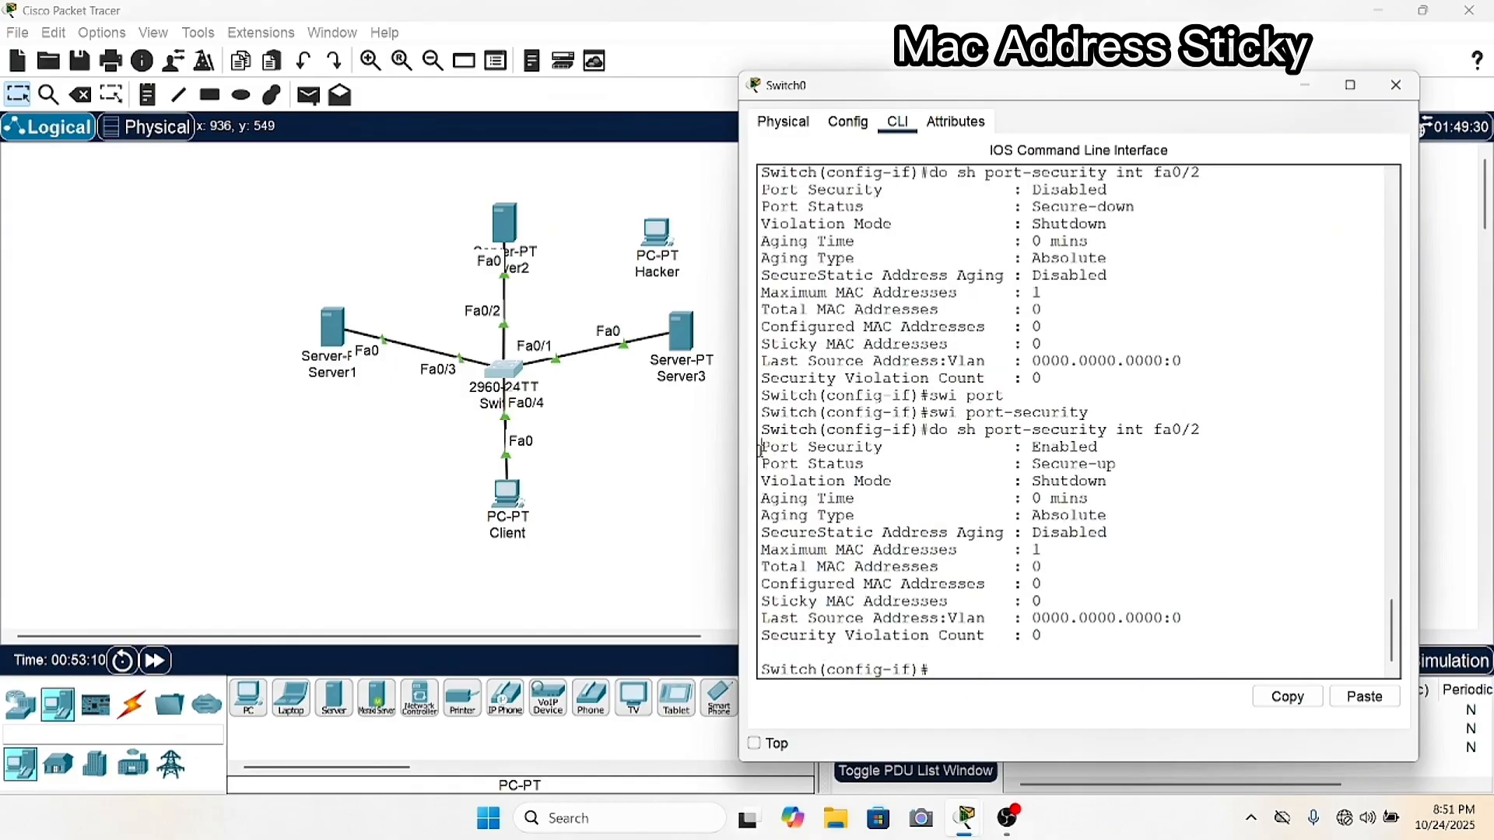
left_click_drag(762, 450, 1106, 448)
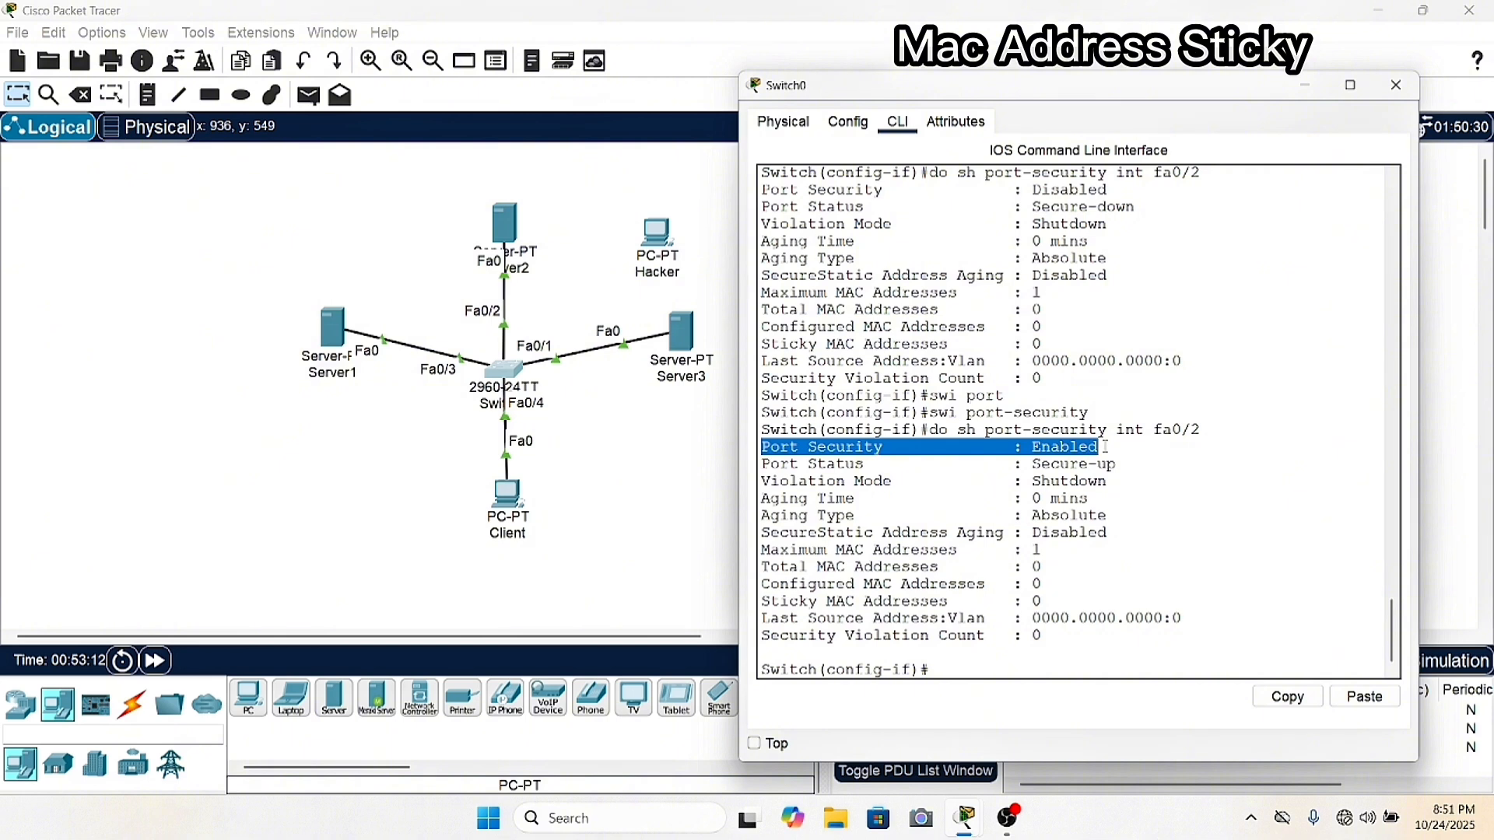
left_click(1177, 487)
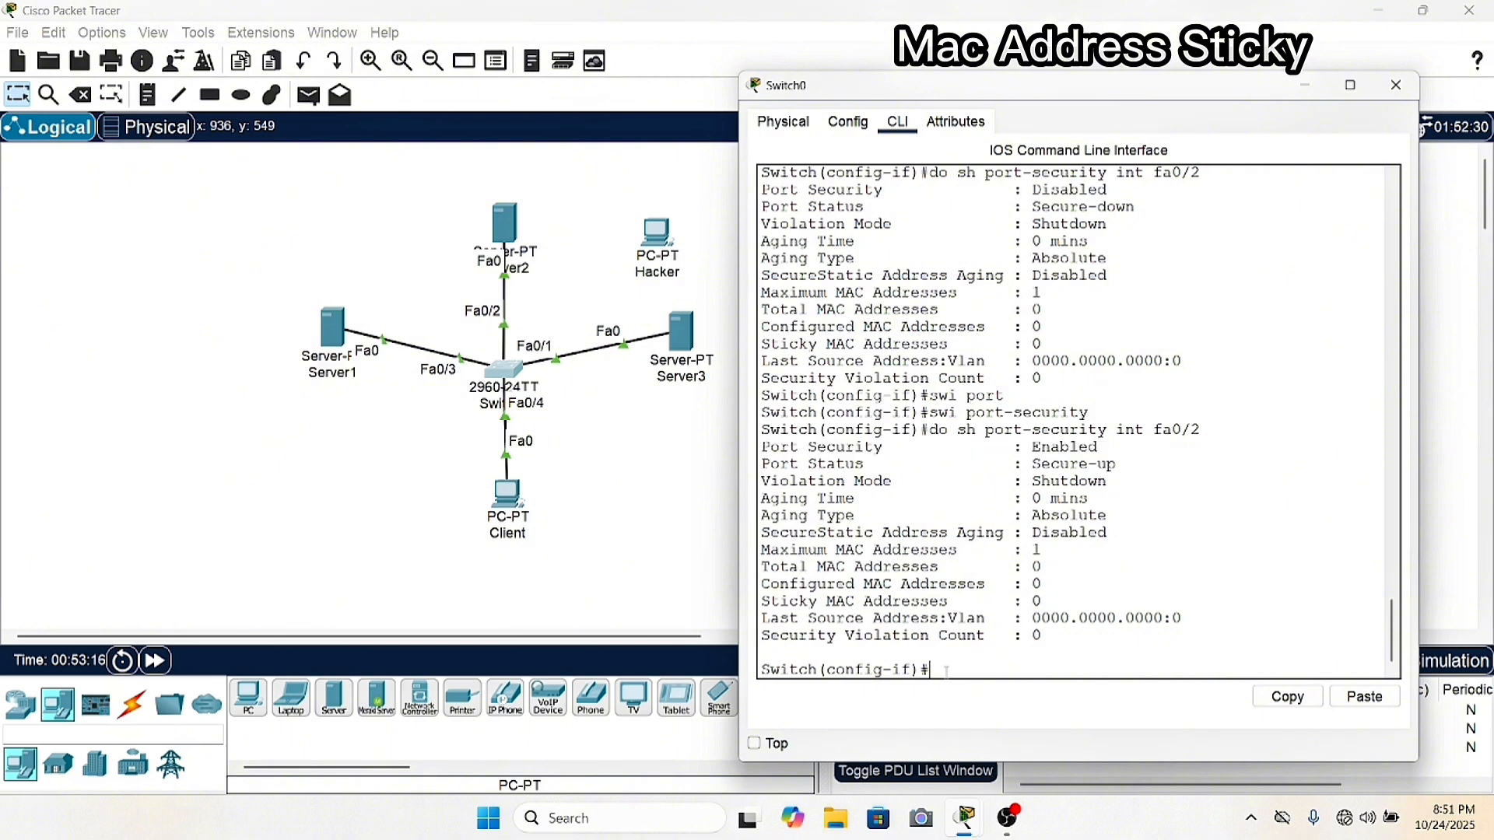
Enable sticky MAC address learning on fa0/2 with swi port-security mac-address sticky.
type("swi port")
key("Tab")
type("mac")
key("Tab")
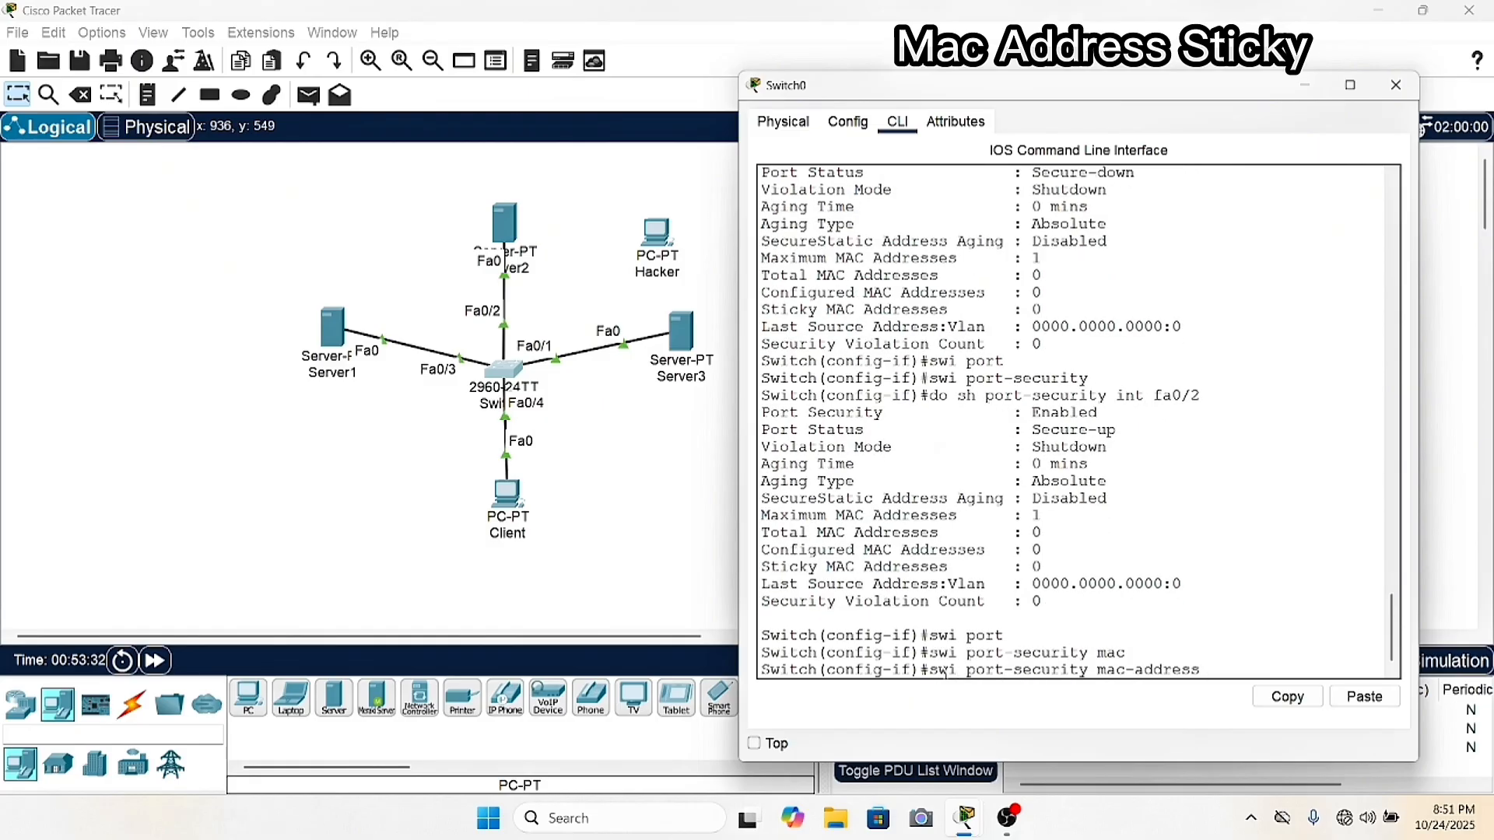
type("stik")
key("Tab")
type("i")
key("BackSpace")
key("BackSpace")
type("c")
key("Tab")
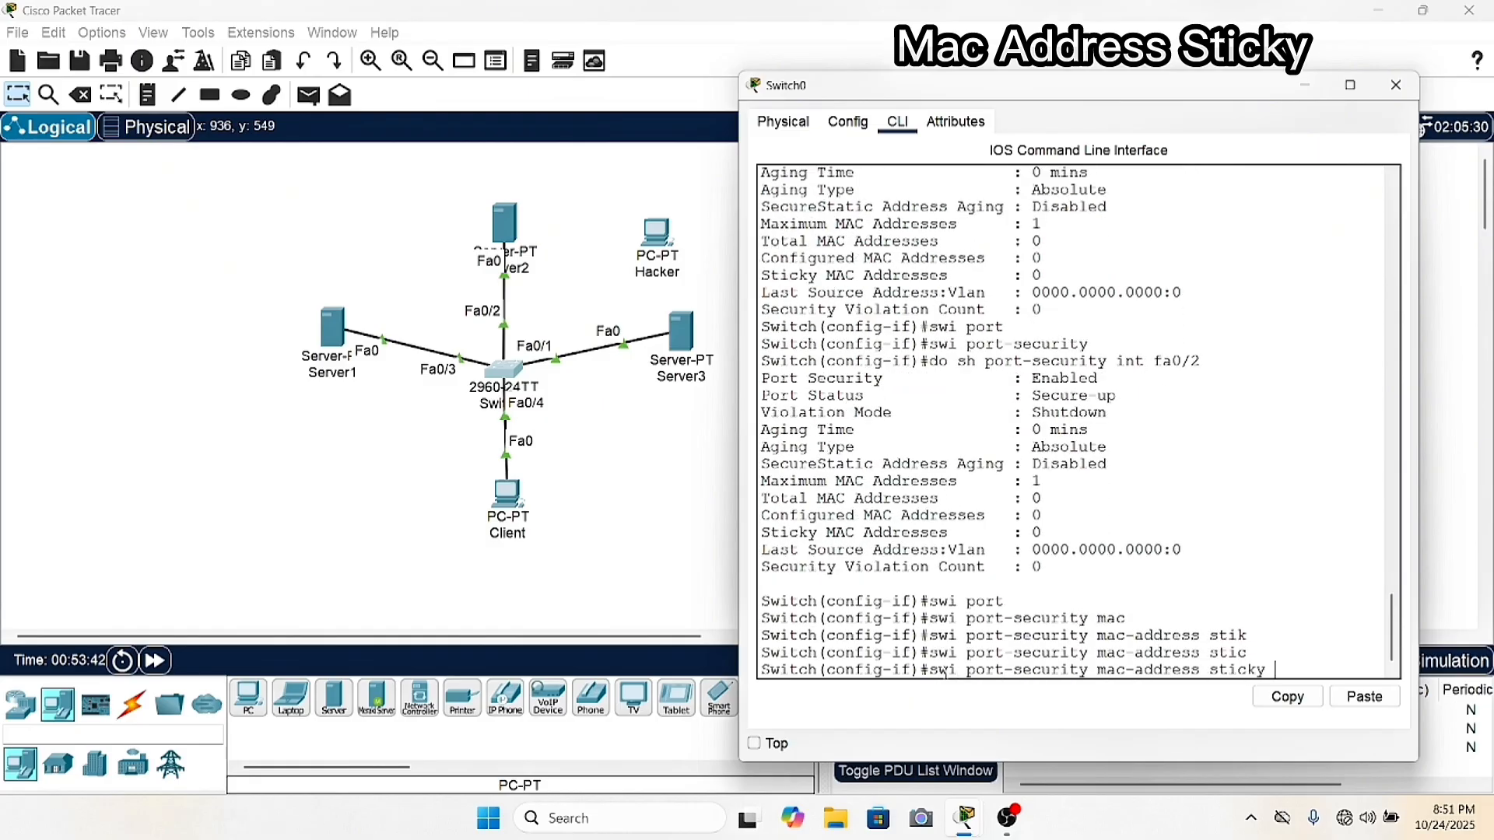
key("Return")
Set the port security violation mode of fa0/2 to shutdown.
type("swi ")
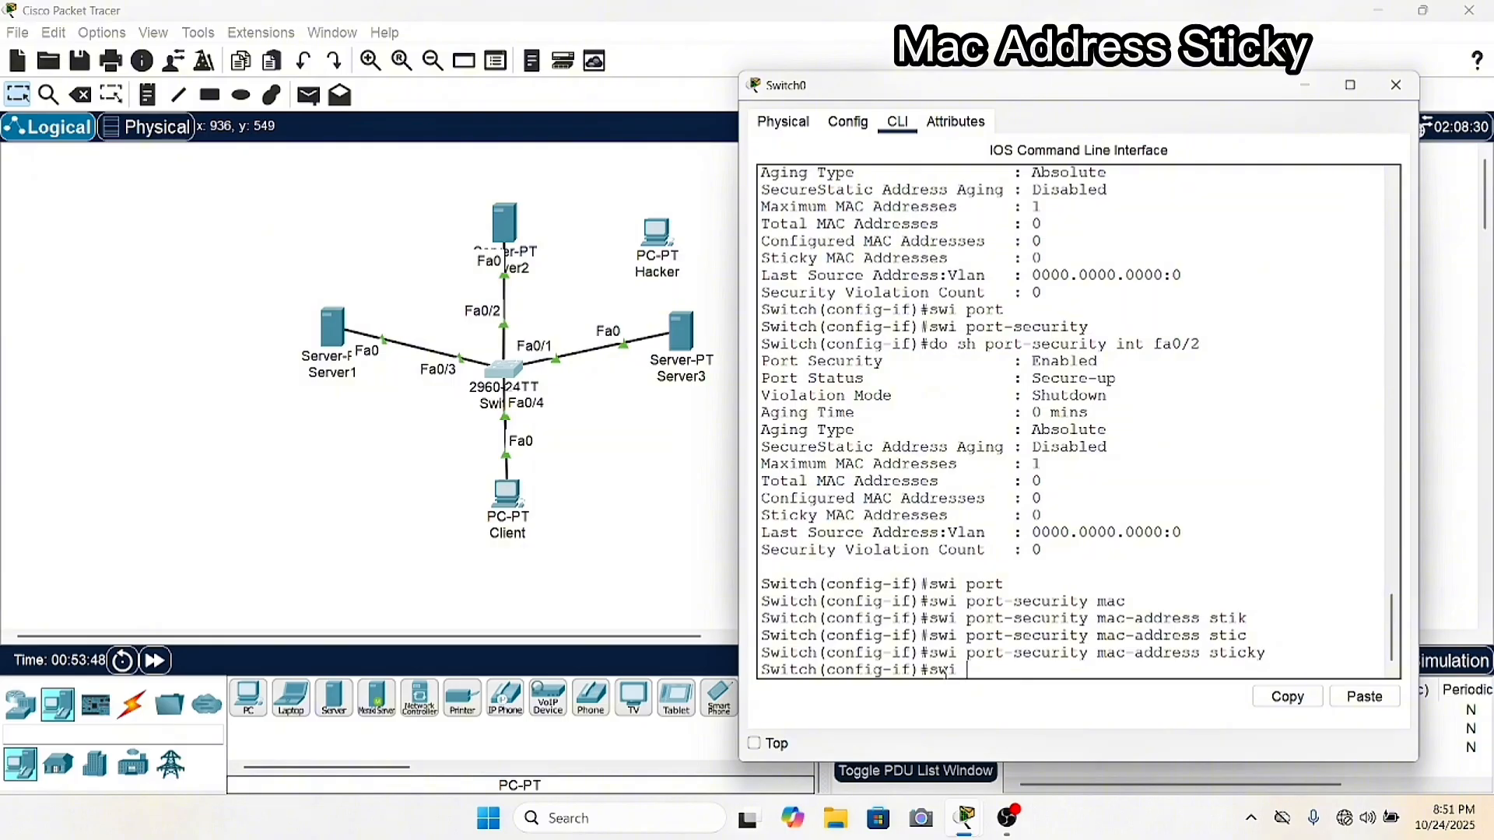
type("port")
key("Tab")
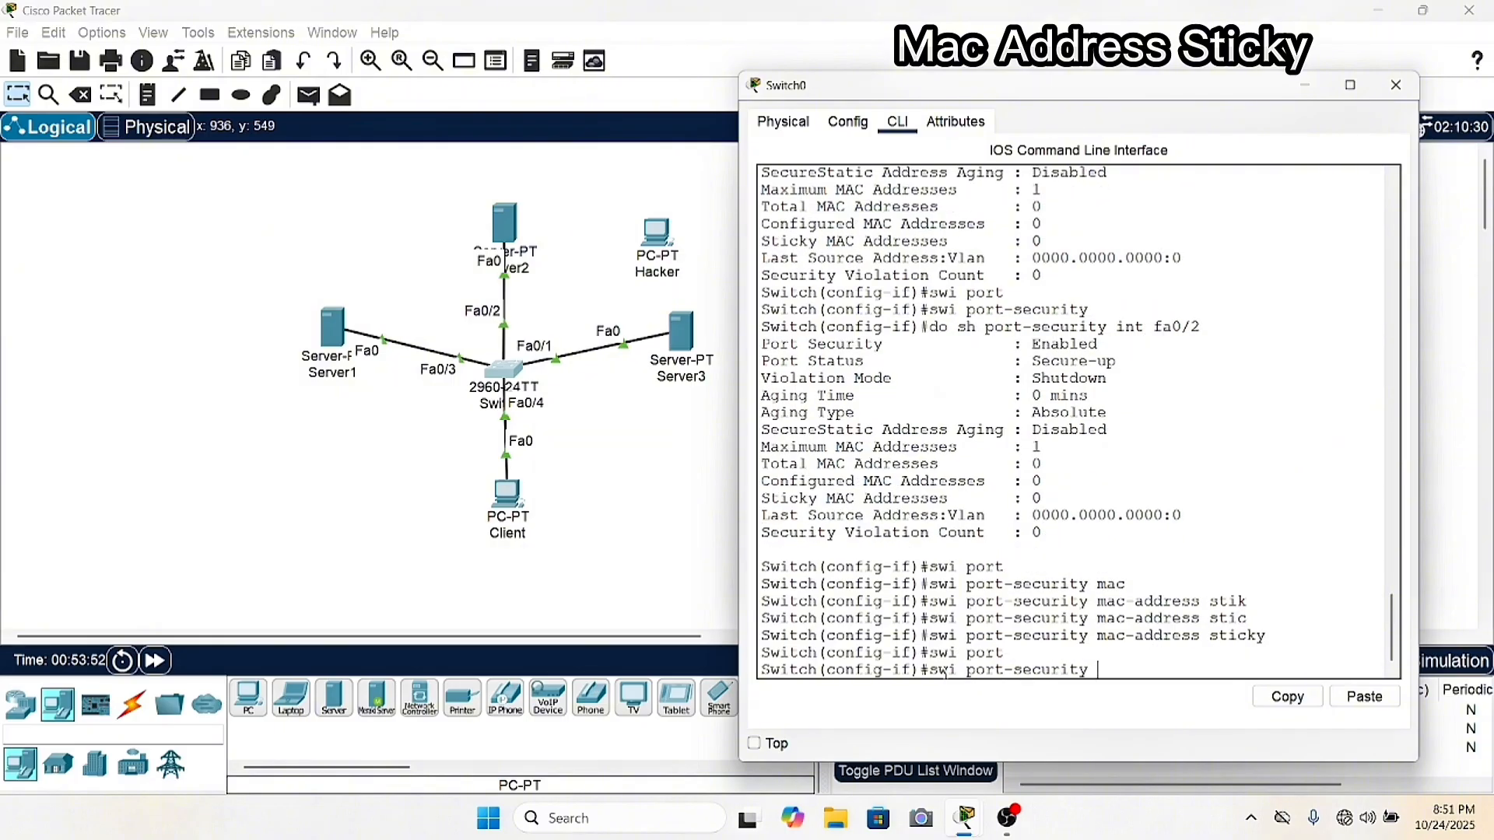
type("viol")
key("Tab")
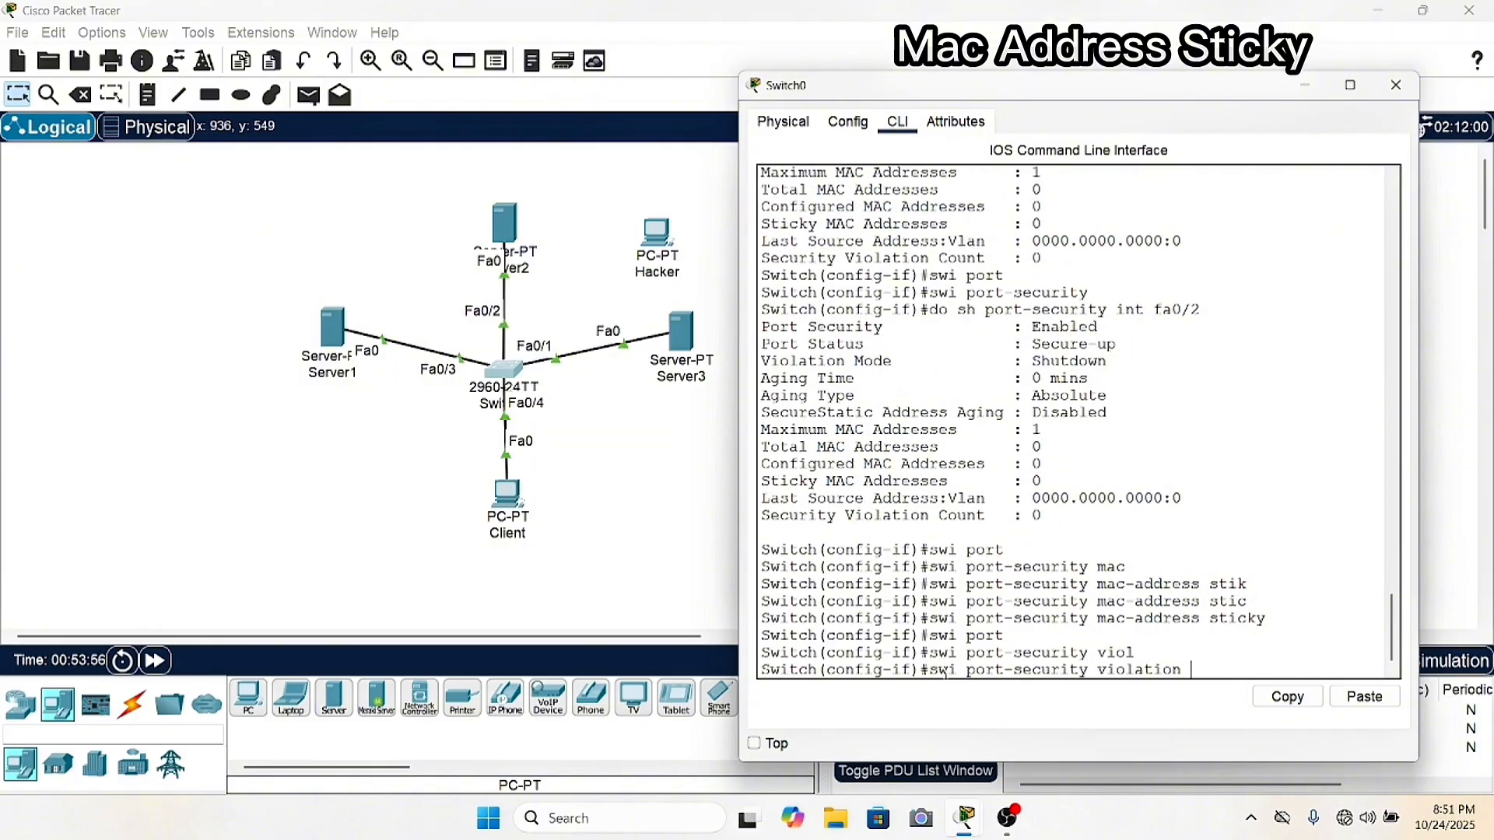
type("sh")
key("Tab")
key("Return")
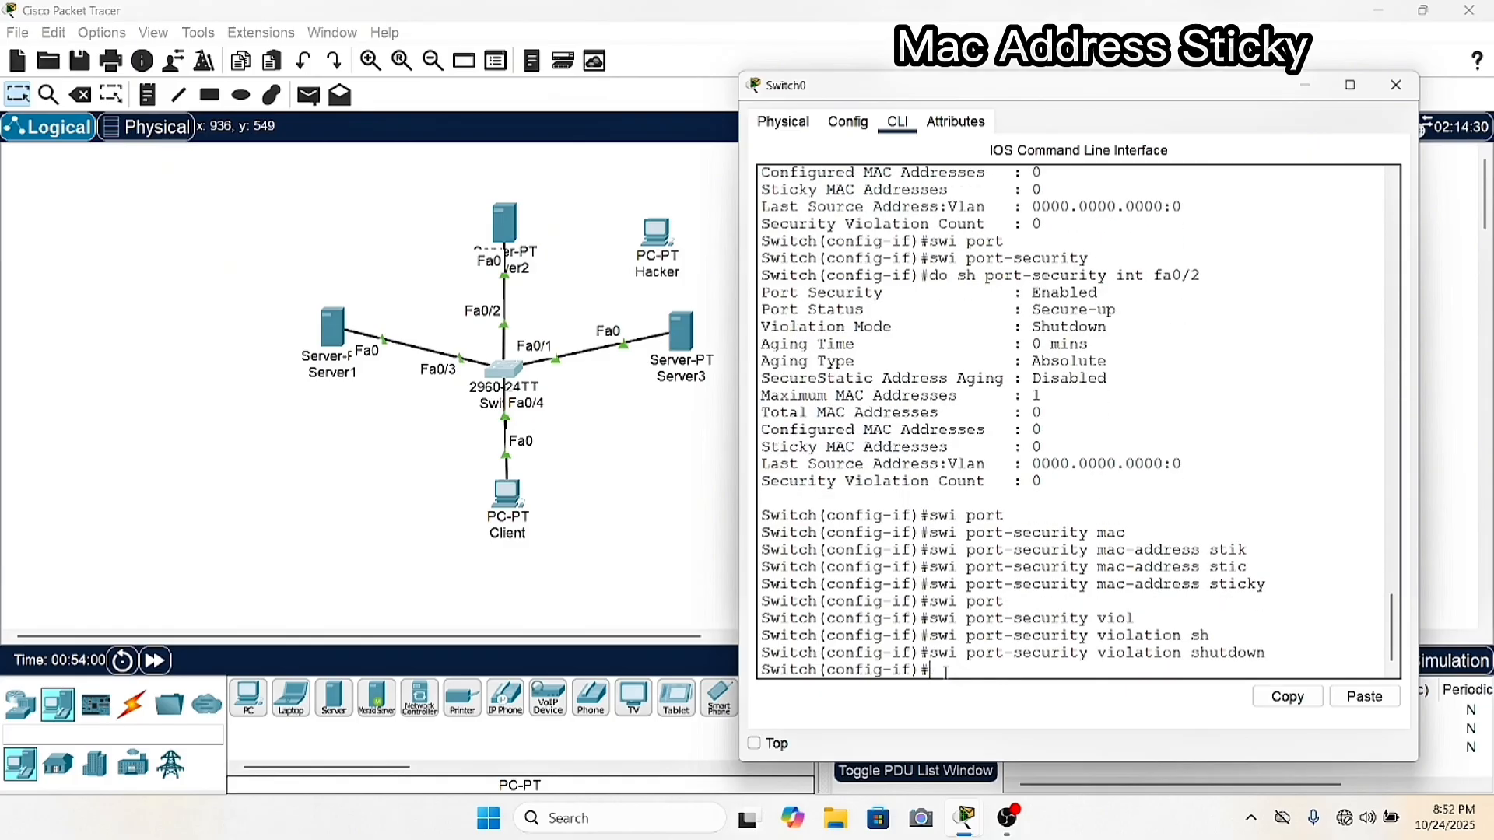
Limit fa0/2 to one secure MAC address with swi port-security maximum 1.
key("Up")
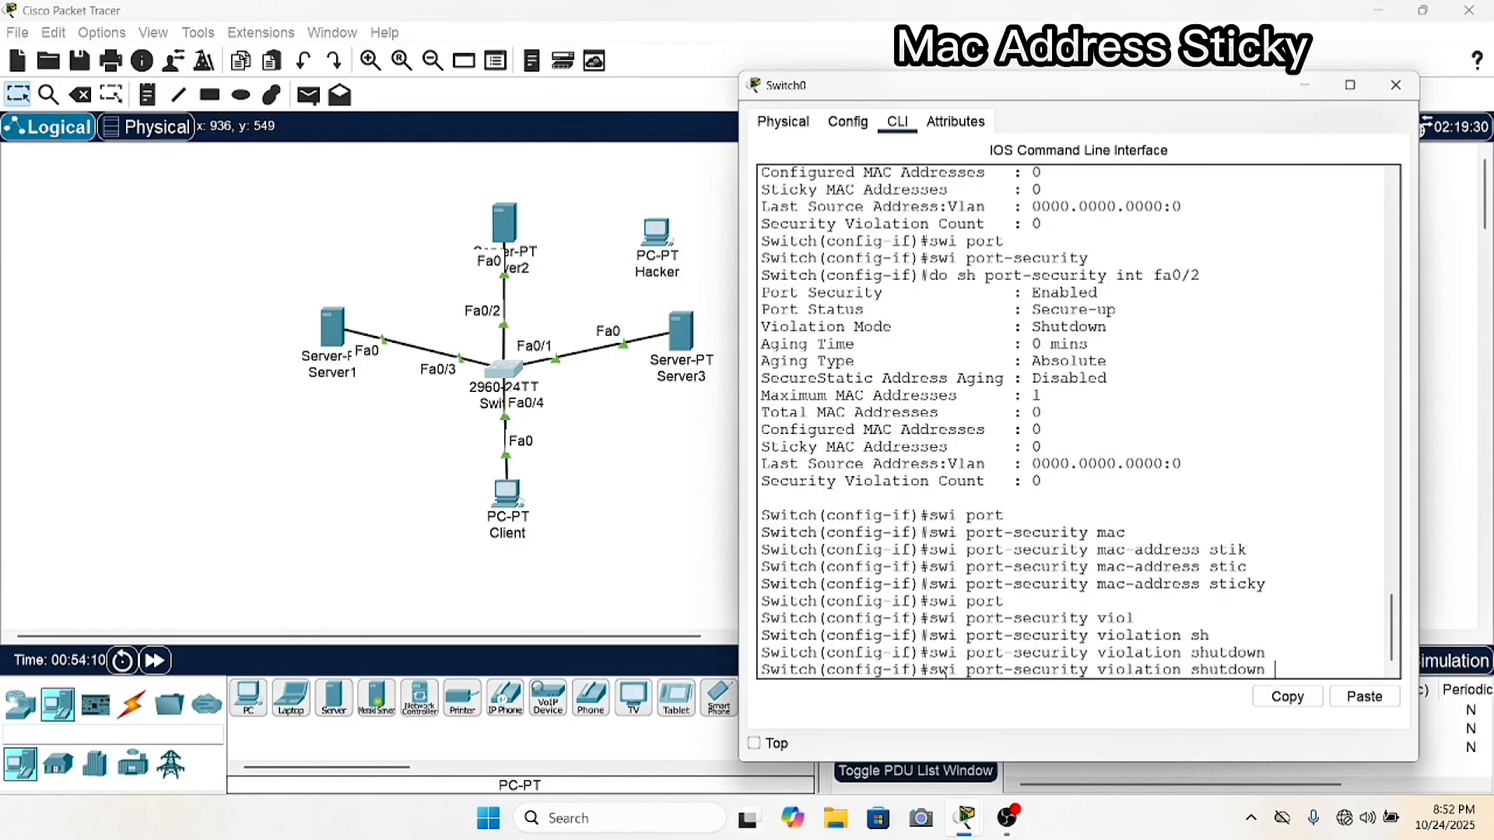
key("BackSpace")
key("BackSpace")
key("BackSpace")
key("BackSpace")
key("BackSpace")
key("BackSpace")
key("BackSpace")
key("BackSpace")
key("BackSpace")
key("BackSpace")
key("BackSpace")
key("BackSpace")
key("BackSpace")
key("BackSpace")
key("BackSpace")
key("BackSpace")
key("BackSpace")
key("BackSpace")
type("ma")
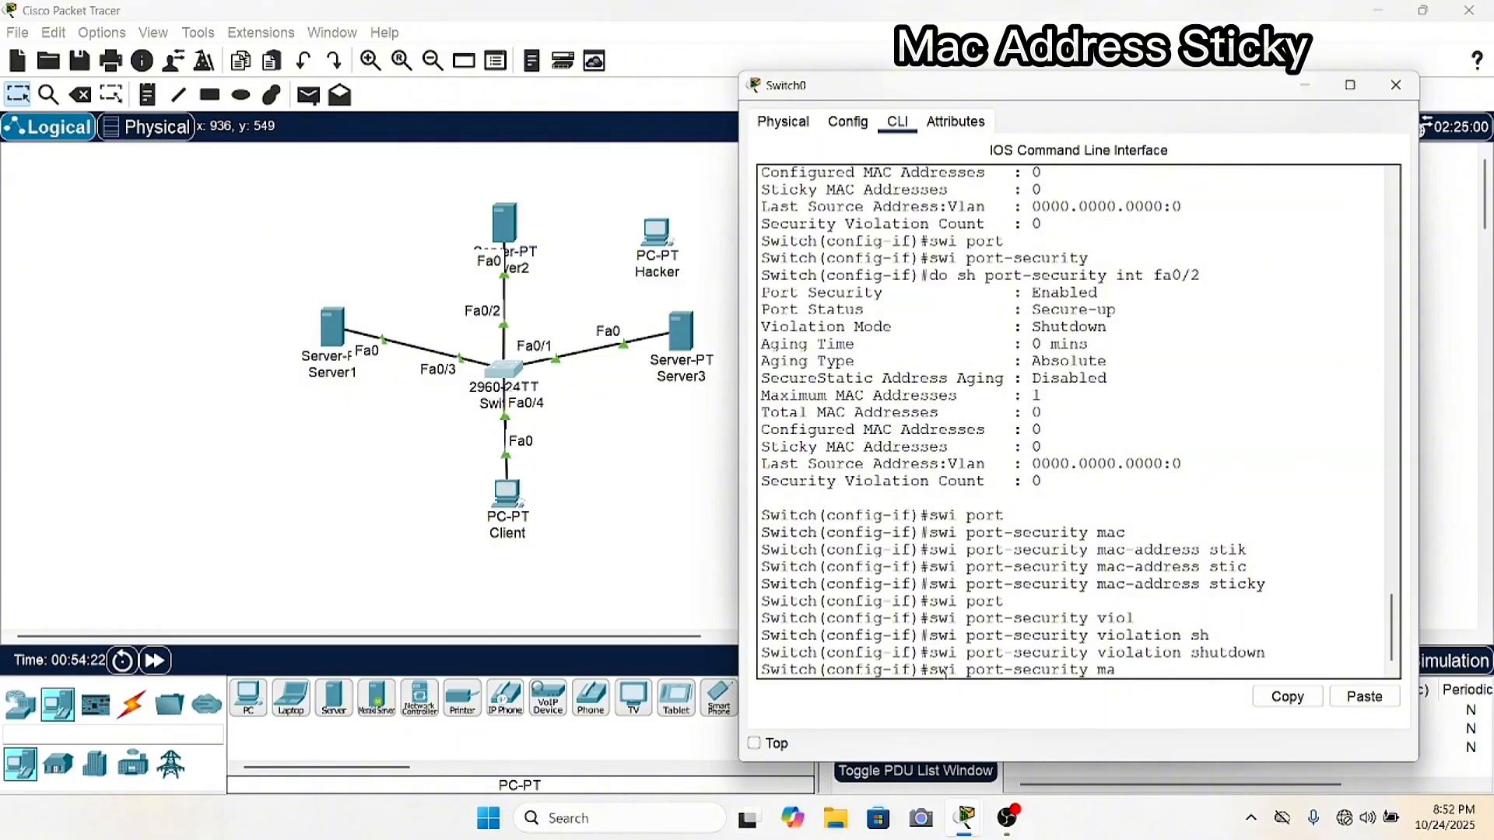
type("x")
key("Tab")
type("1")
key("Return")
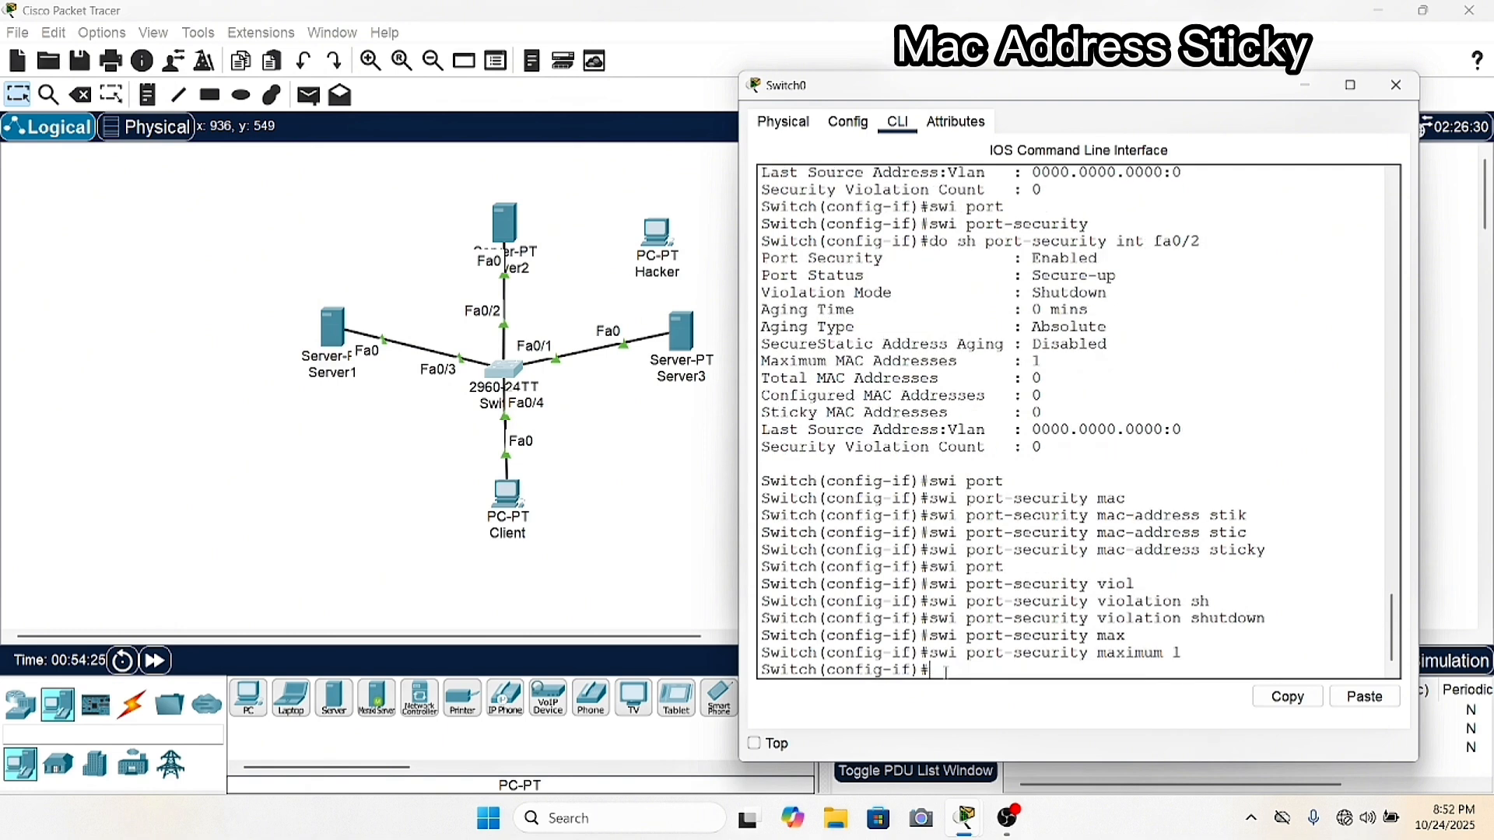
Reapply the shutdown violation mode on fa0/2 and exit to global configuration mode.
key("Up")
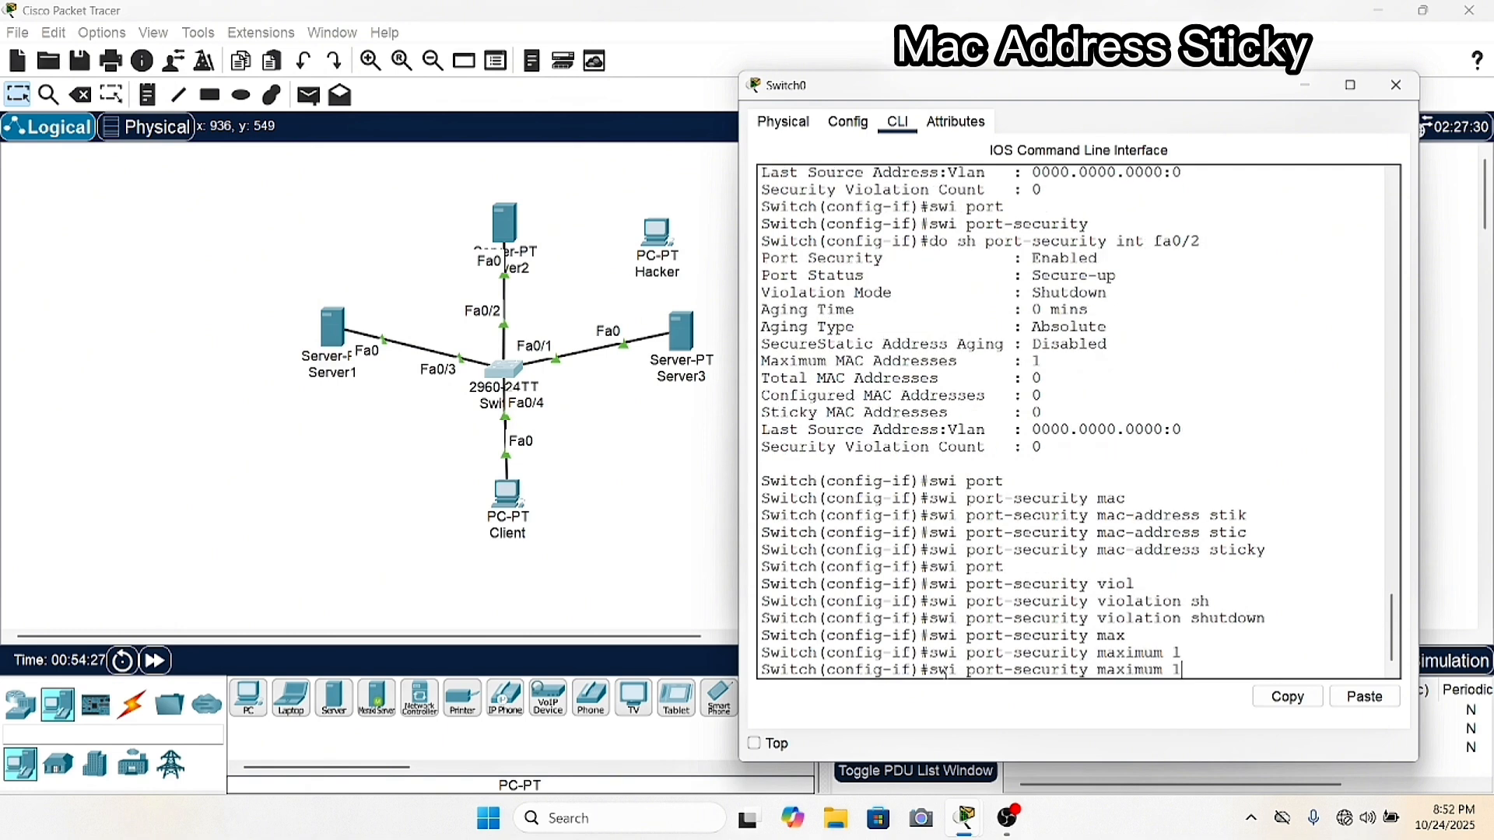
key("Up")
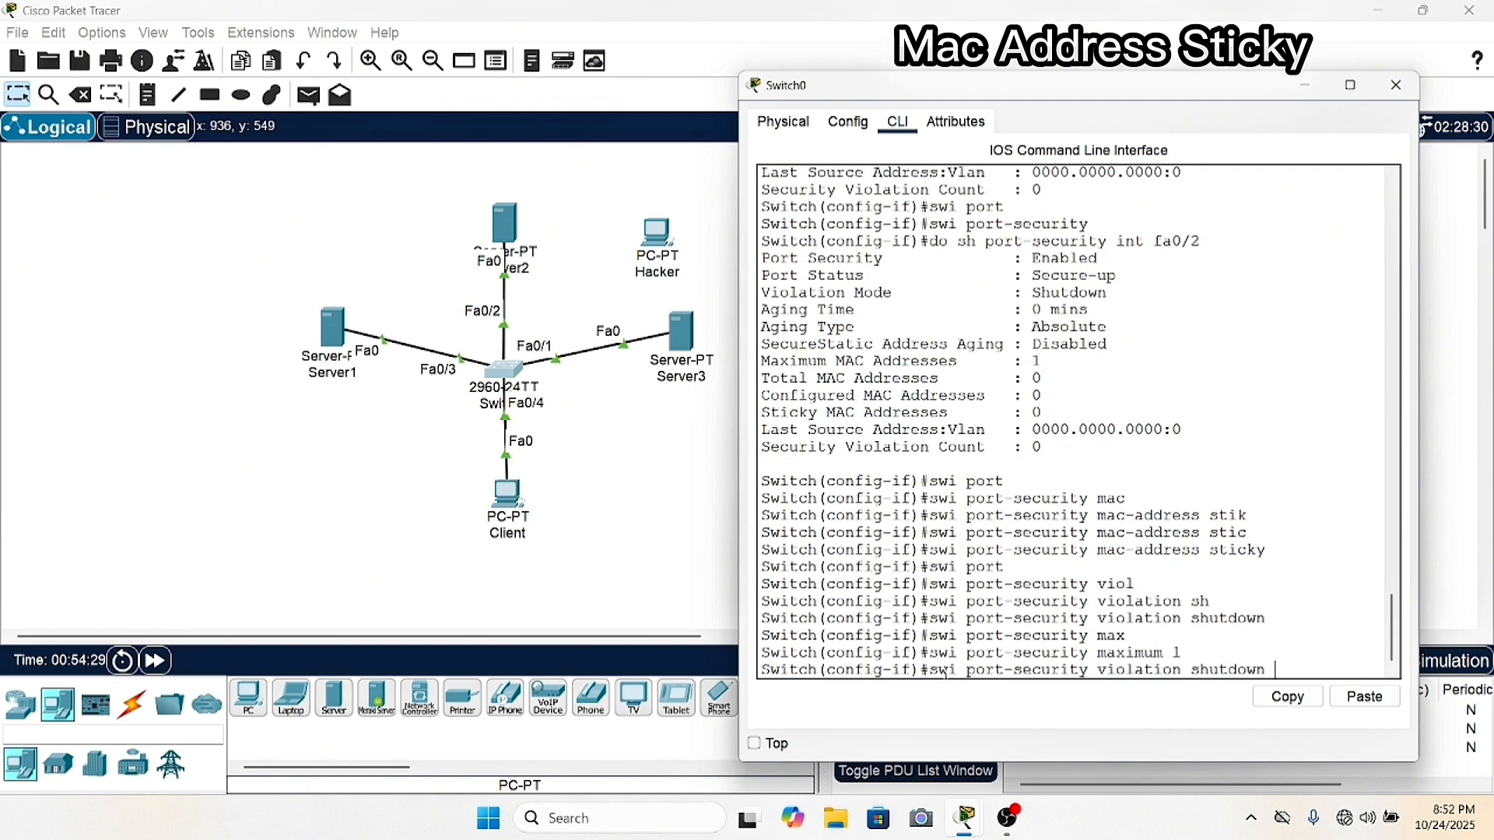
key("Return")
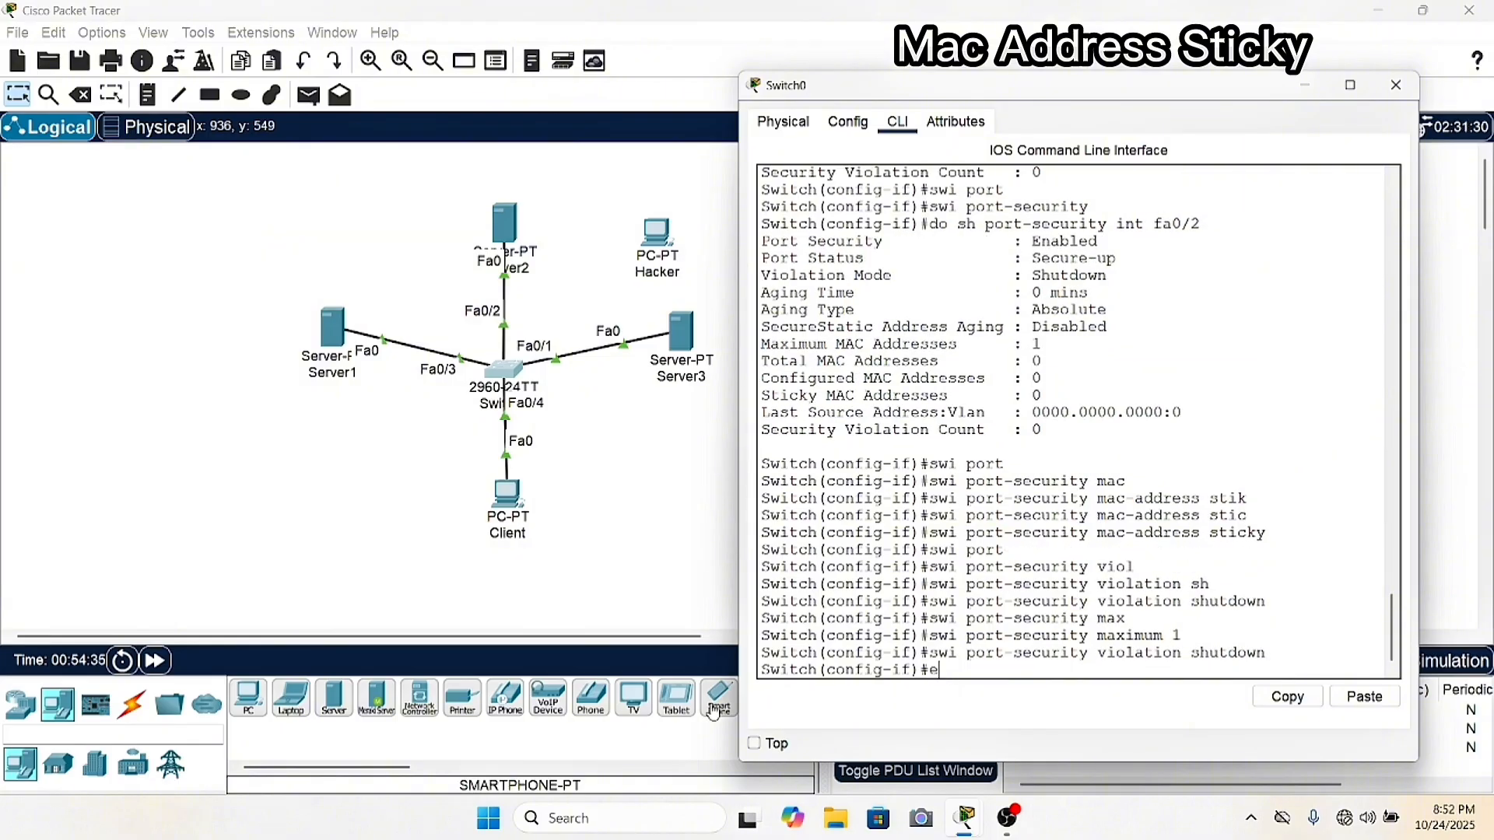
key("Return")
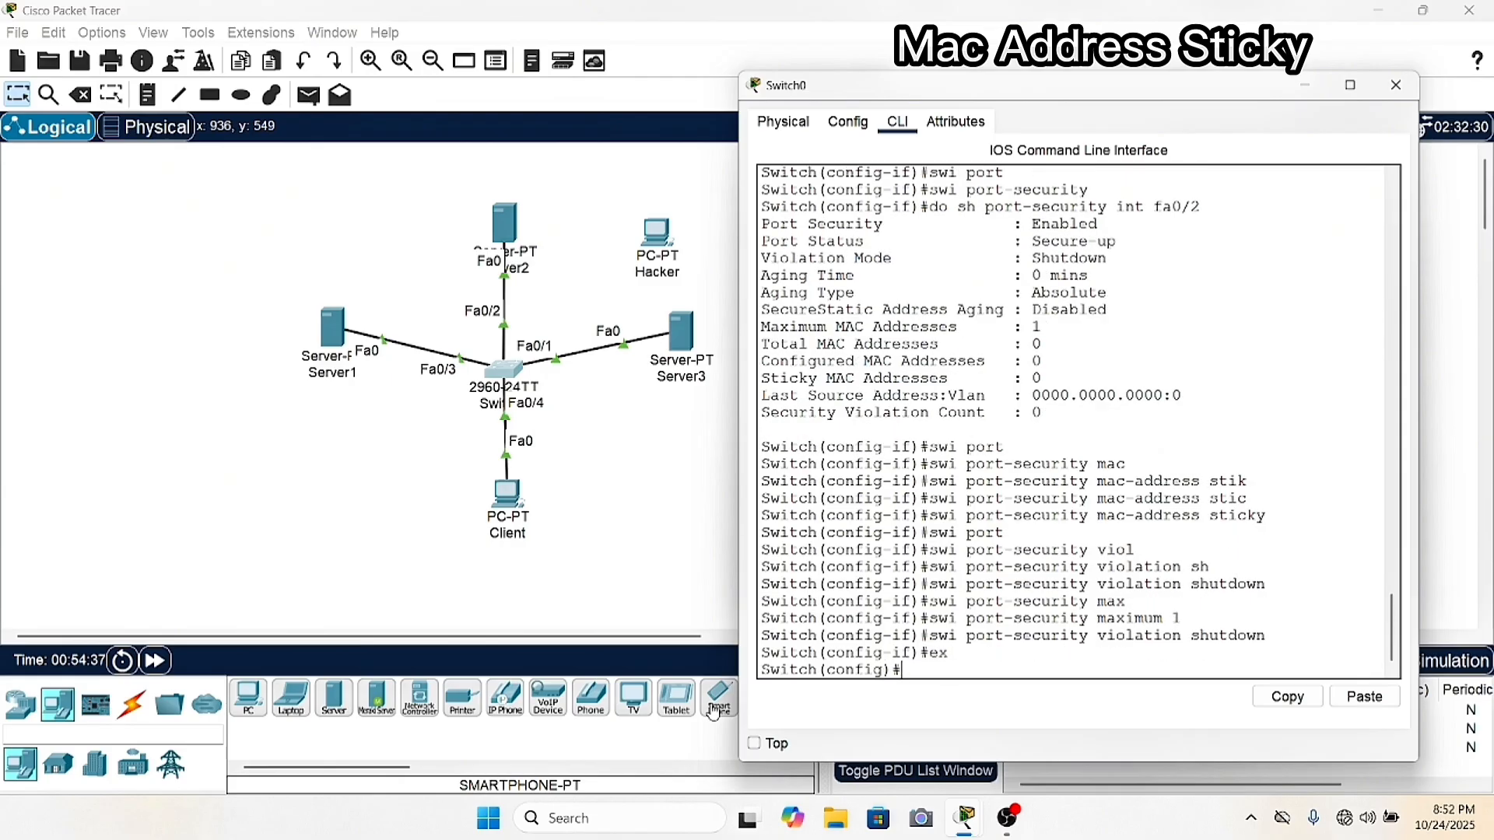
Display the fa0/2 port security status from global configuration mode and examine the total, configured and sticky MAC address counts.
key("Up")
key("Up")
key("Up")
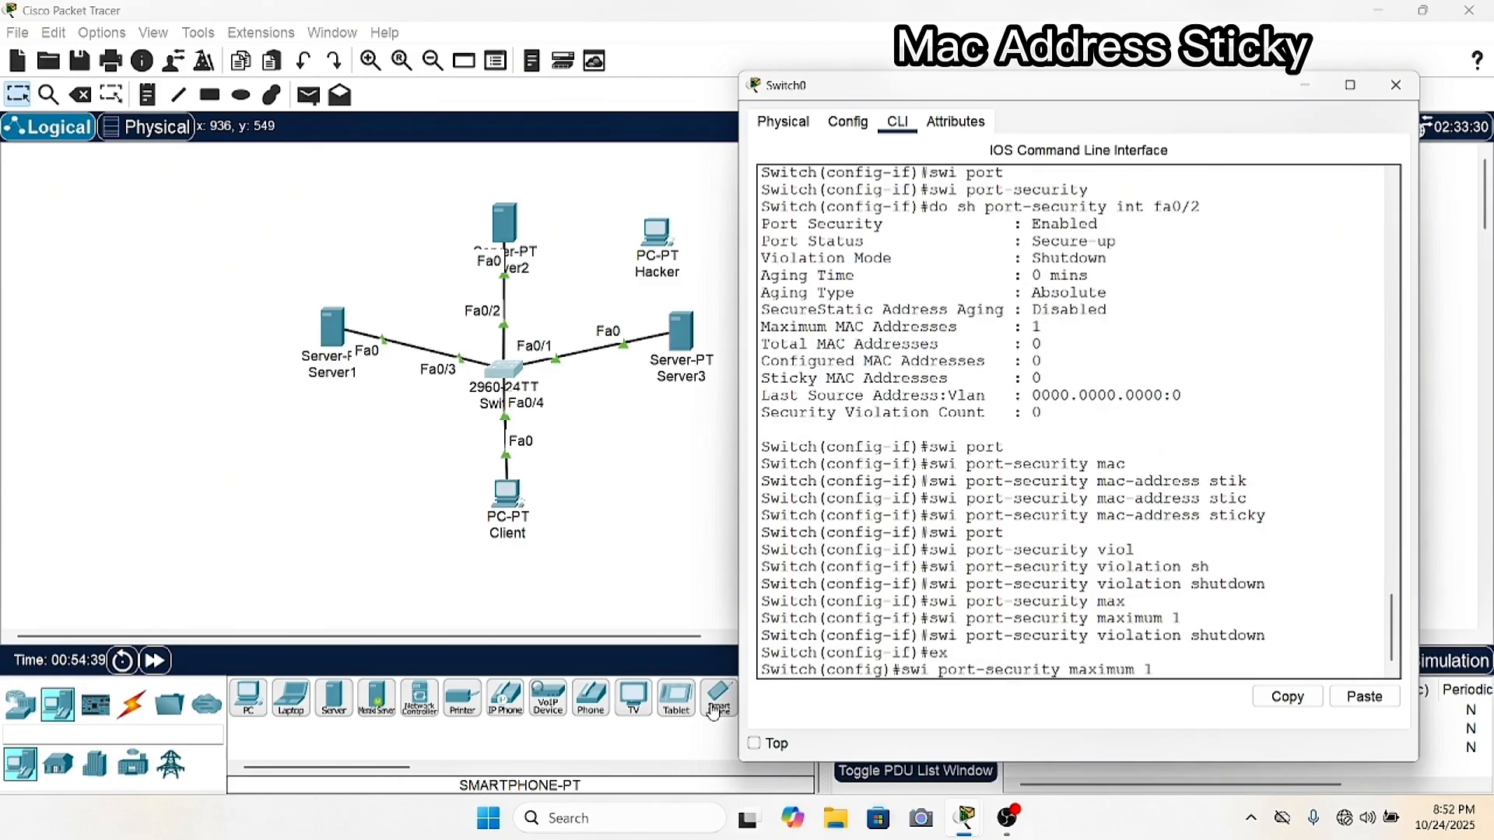
key("Down")
key("Up")
key("Up")
key("Up")
key("Up")
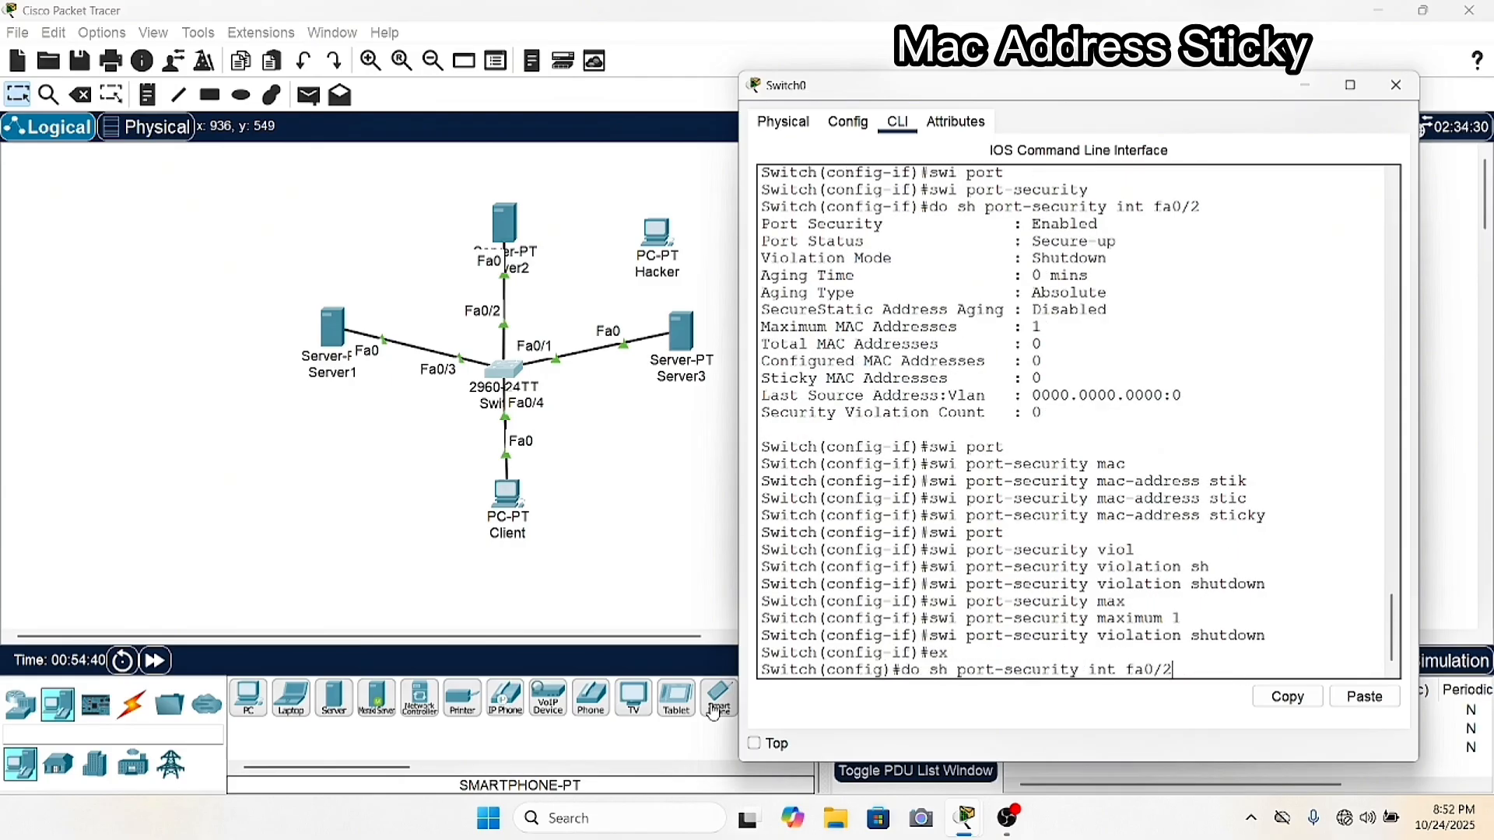
key("Return")
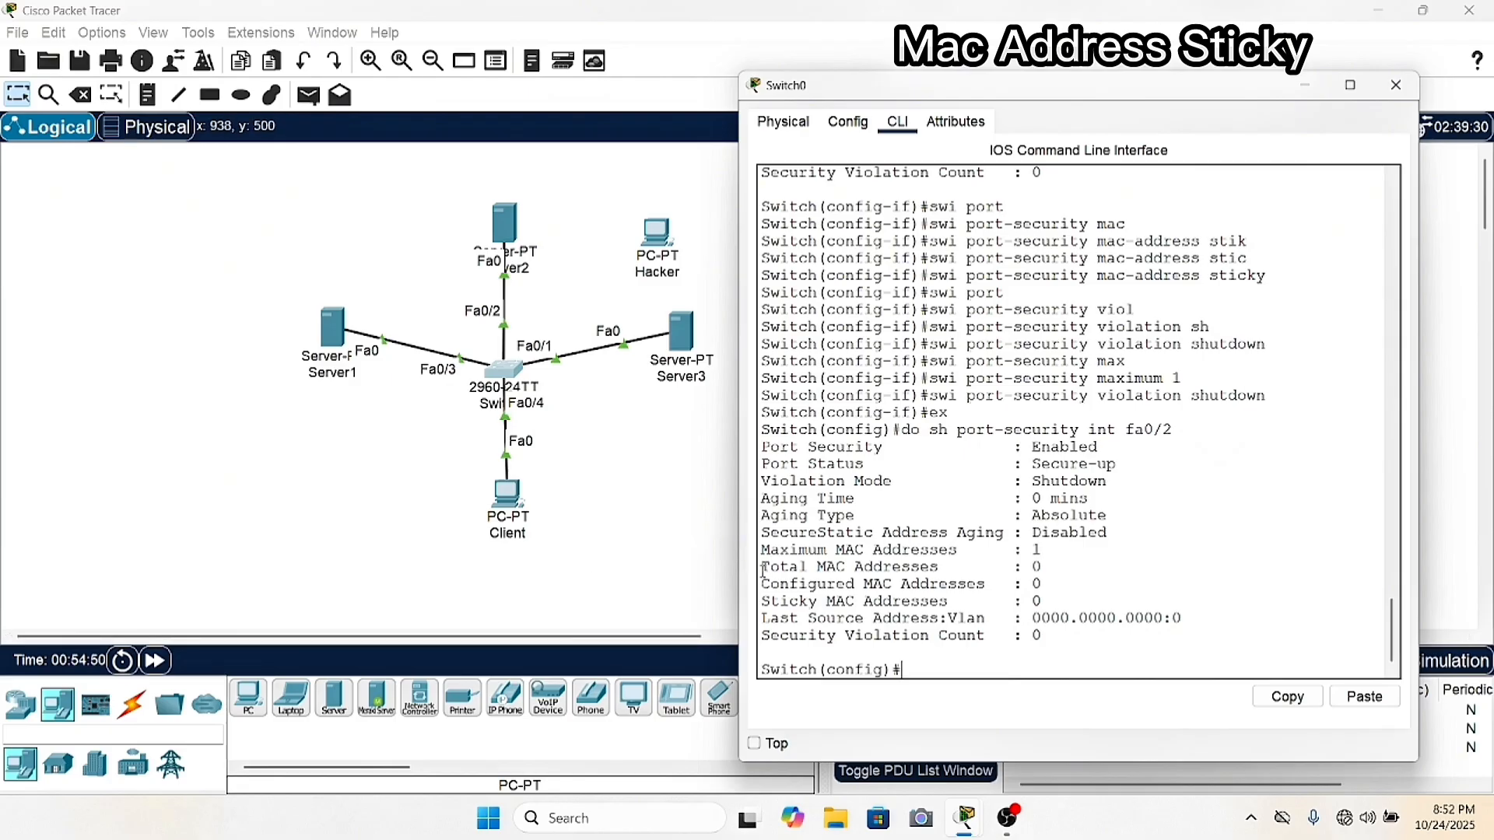
left_click_drag(763, 571, 1049, 602)
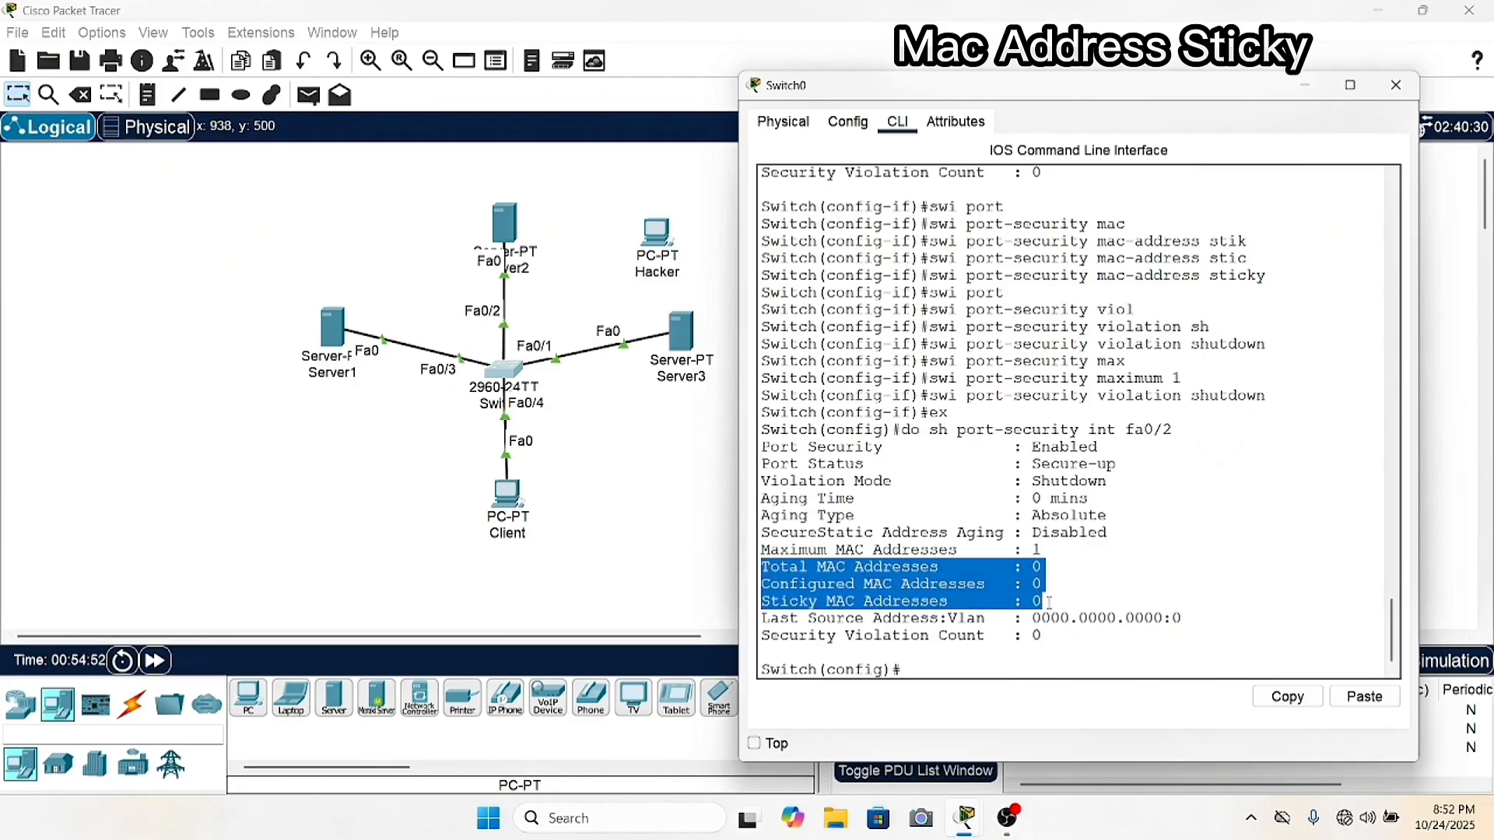
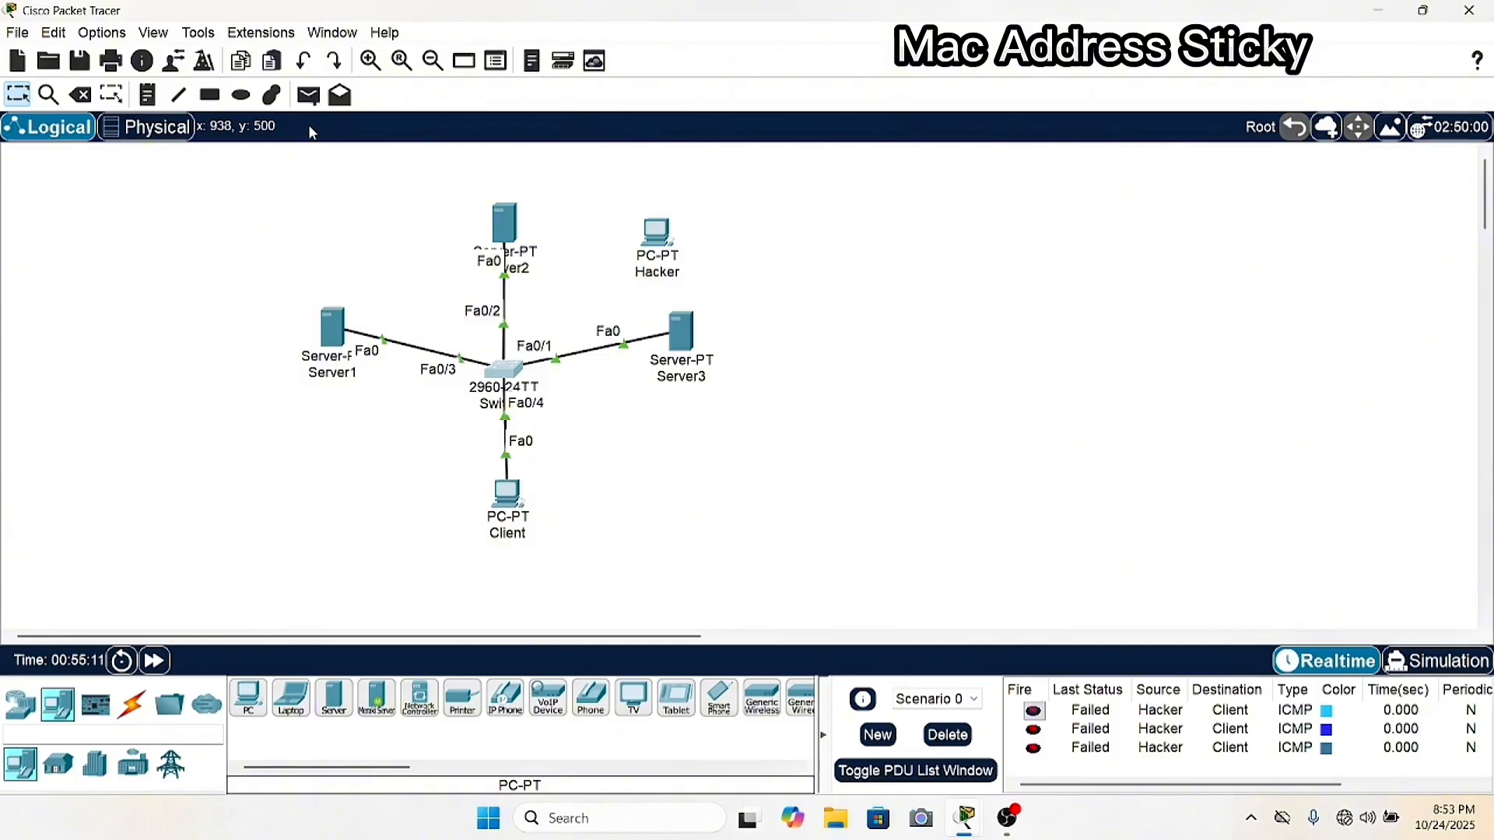
Send a simple PDU from Server2 to the Client PC.
left_click(309, 95)
left_click(505, 226)
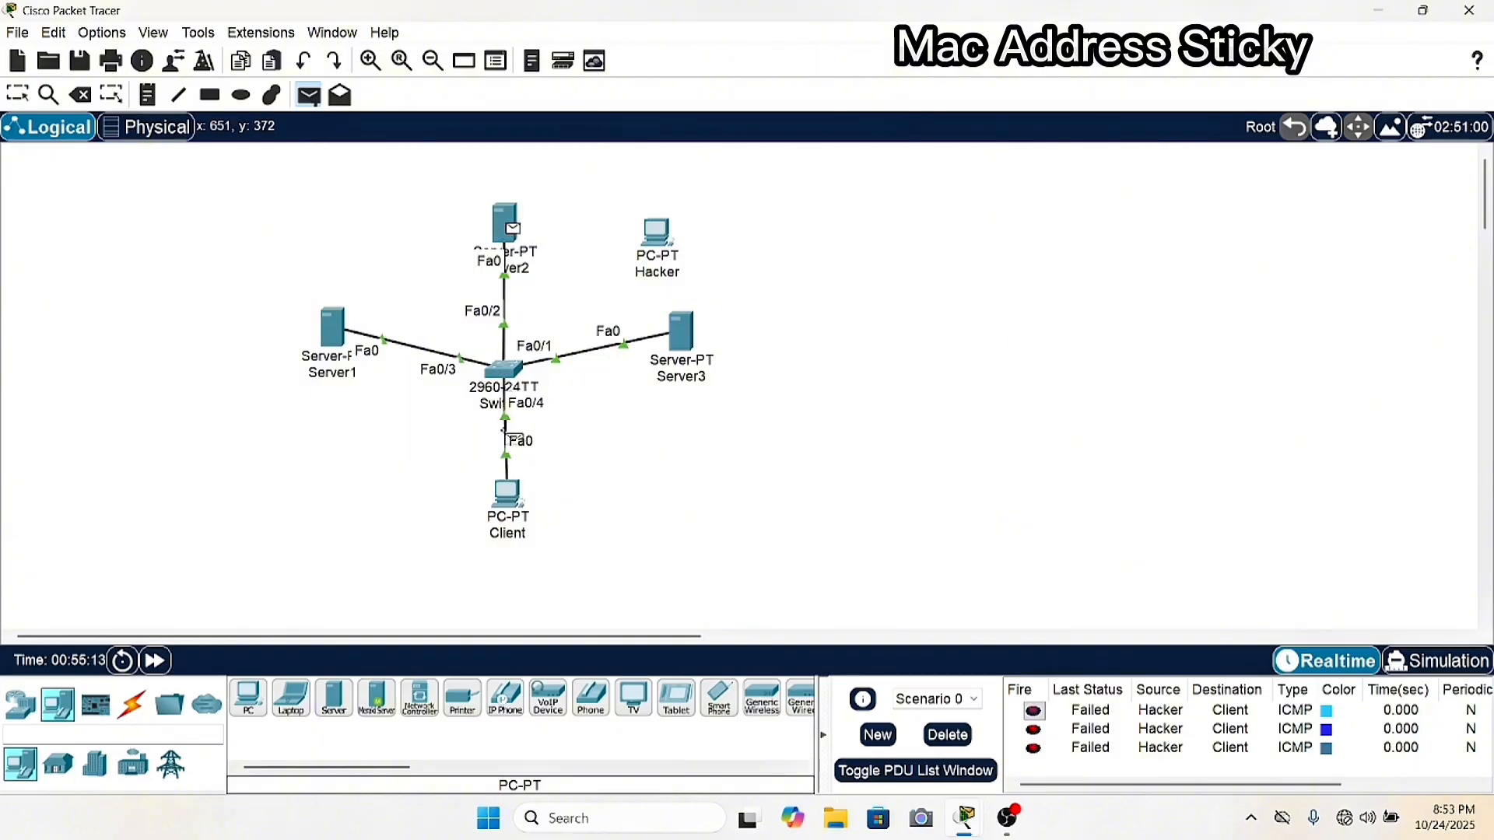
left_click(507, 491)
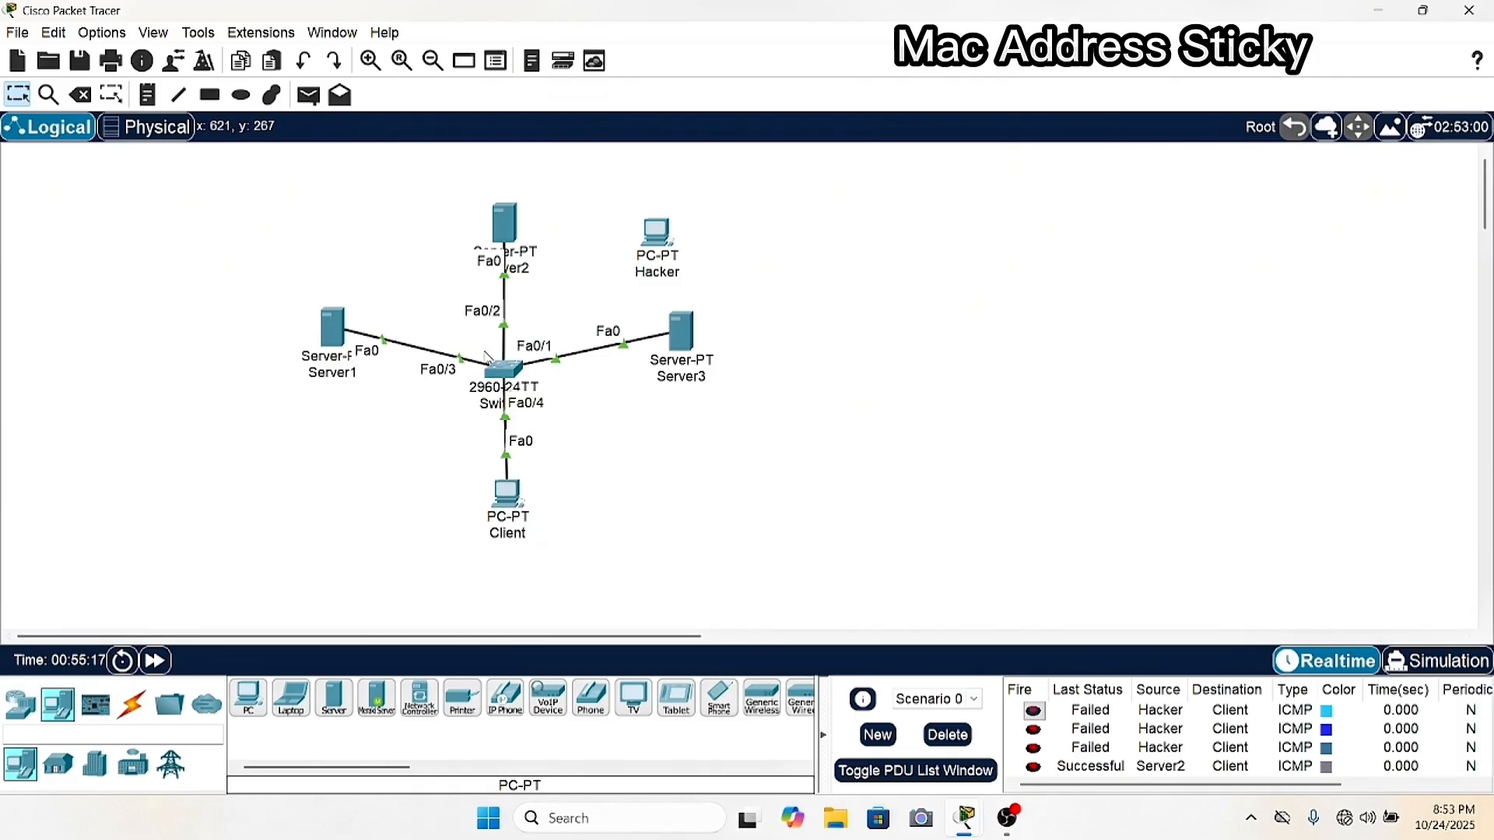
Redisplay the fa0/2 port security status on the switch and examine the MAC address counts and the last source address.
left_click(496, 372)
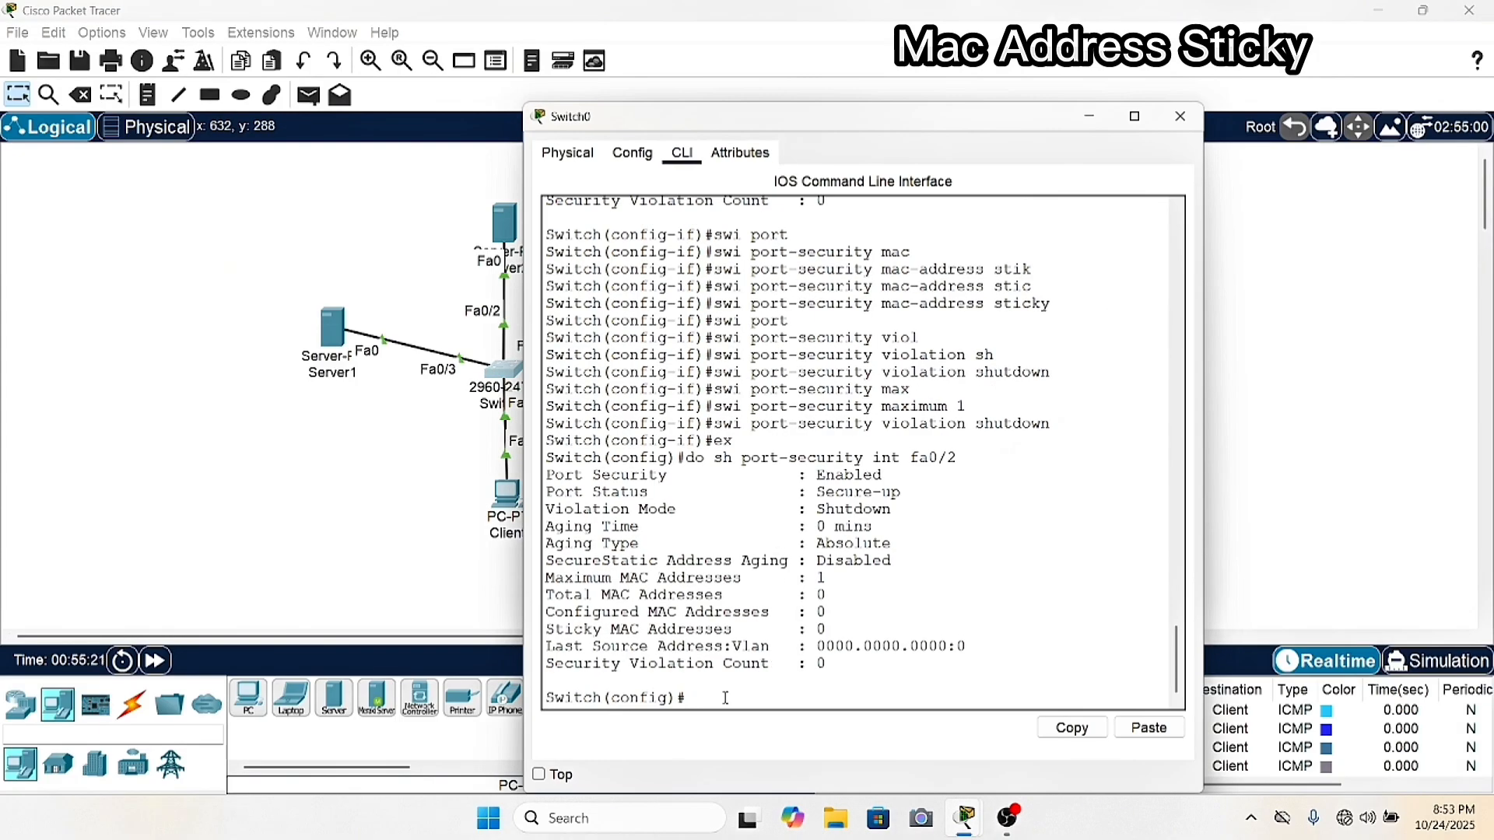
key("Up")
key("Return")
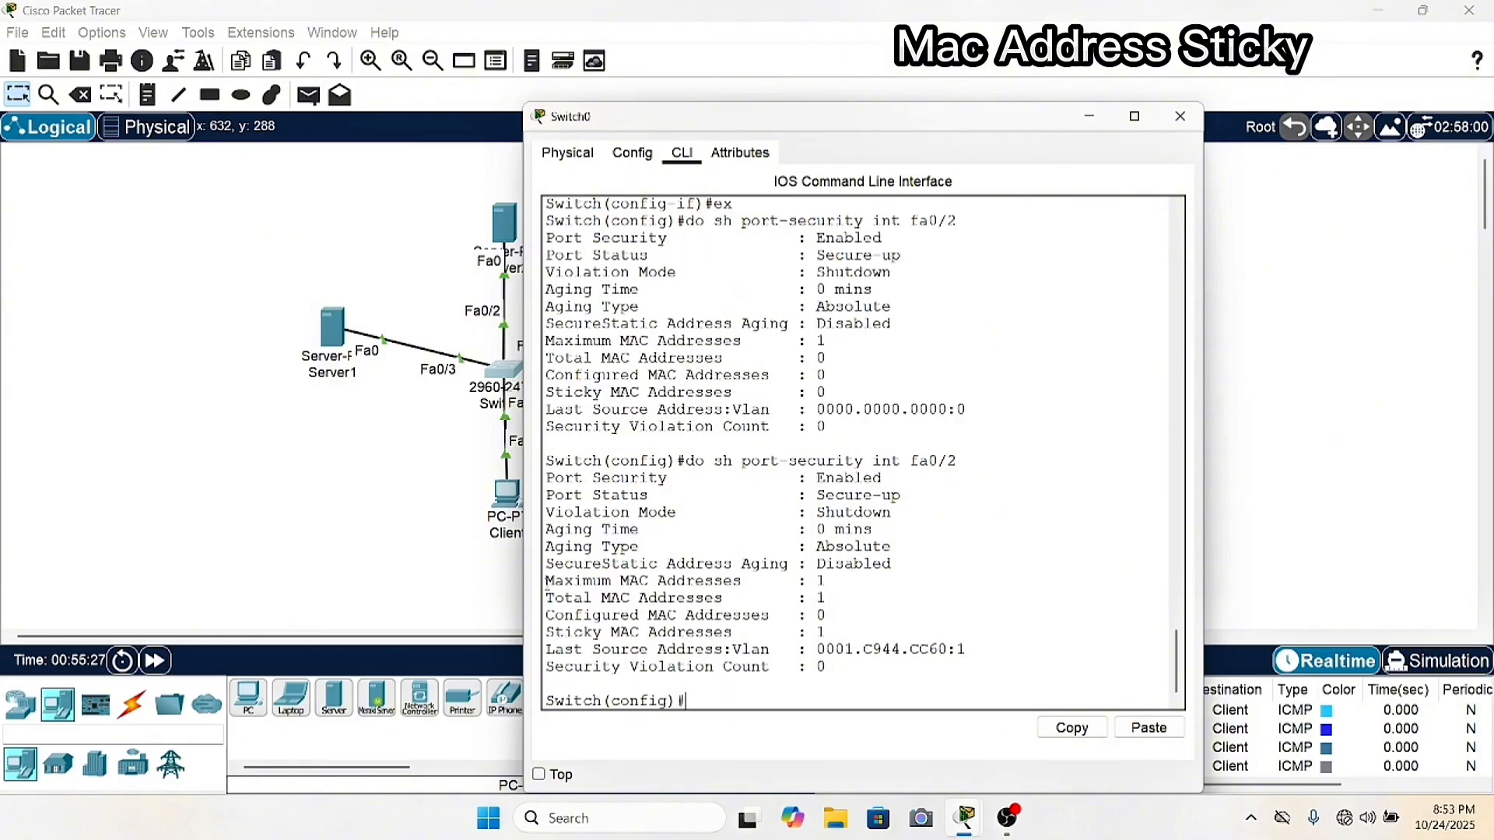
left_click_drag(546, 582, 838, 632)
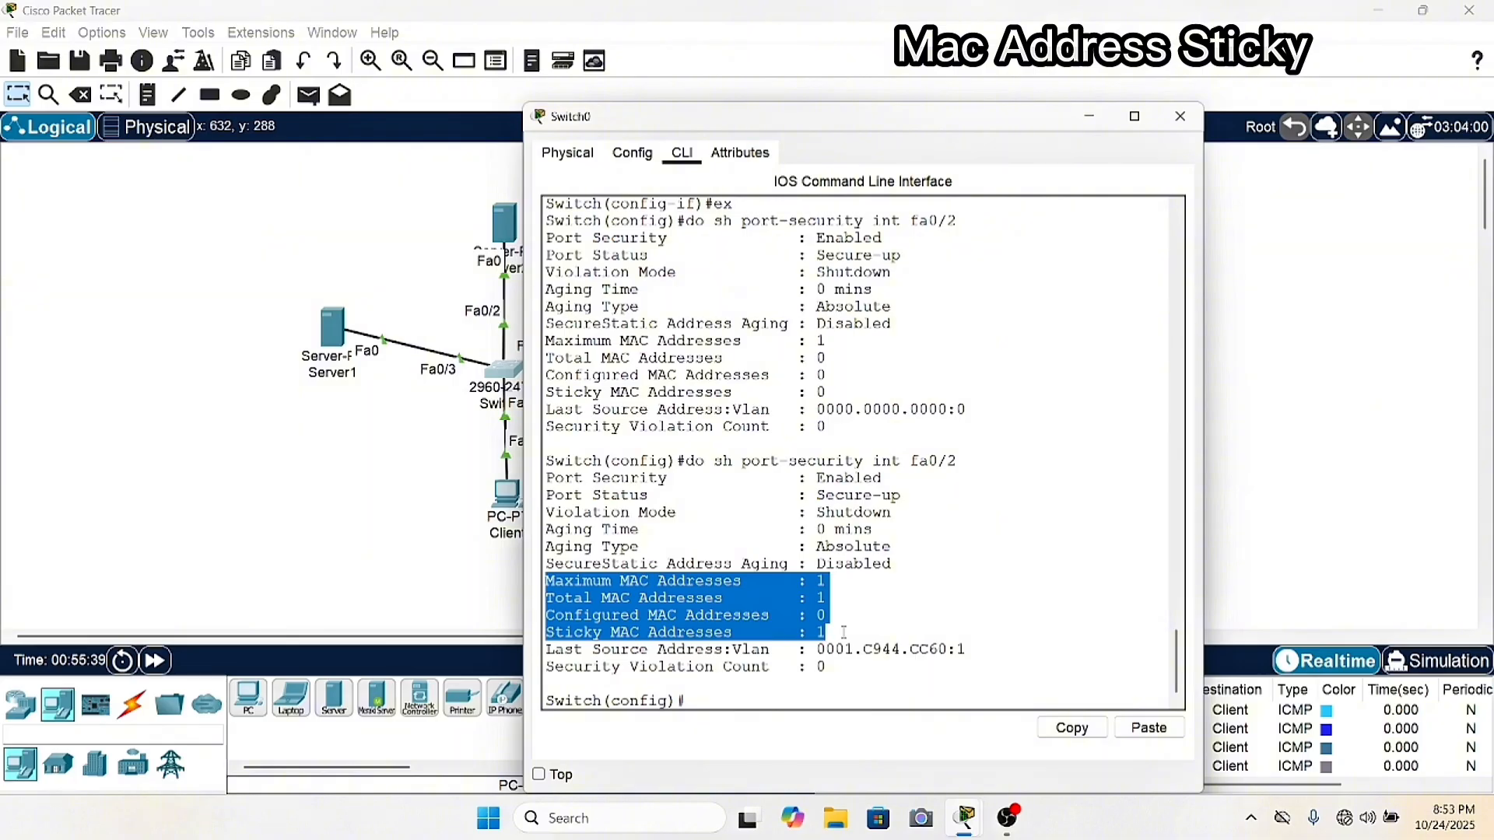
left_click(901, 623)
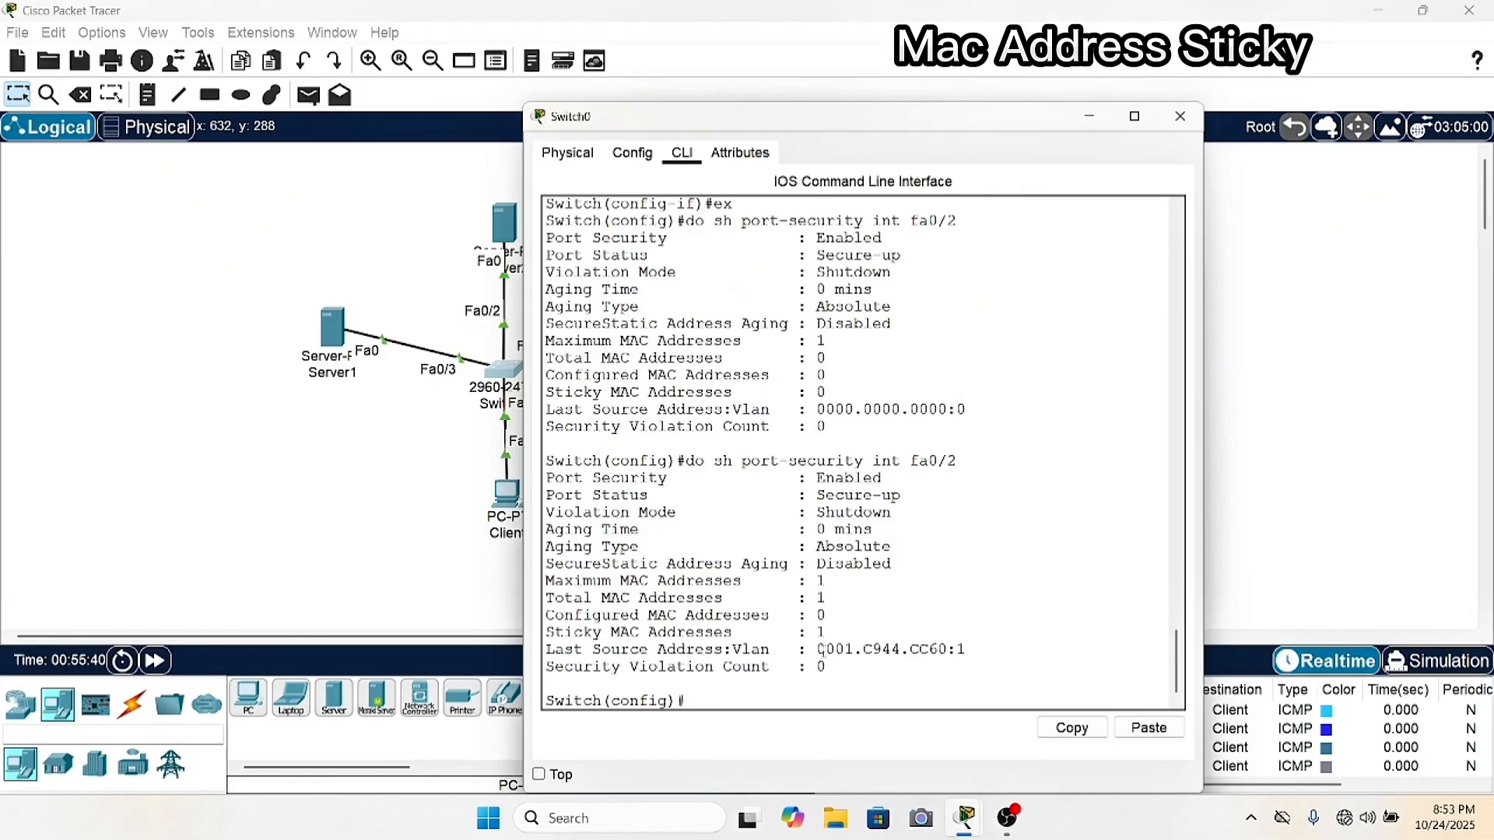
left_click_drag(821, 649, 971, 649)
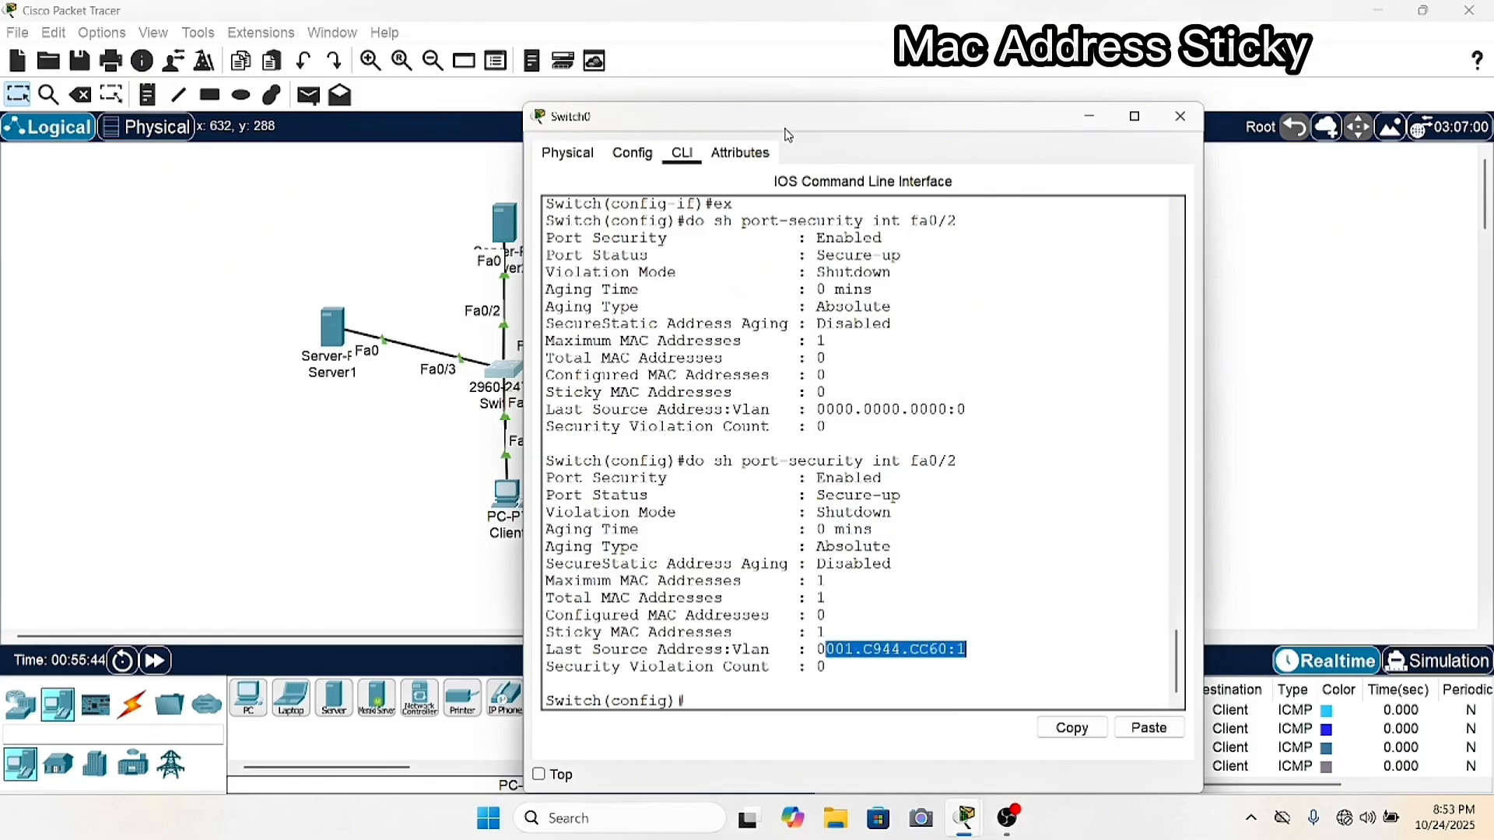
left_click_drag(792, 123, 992, 156)
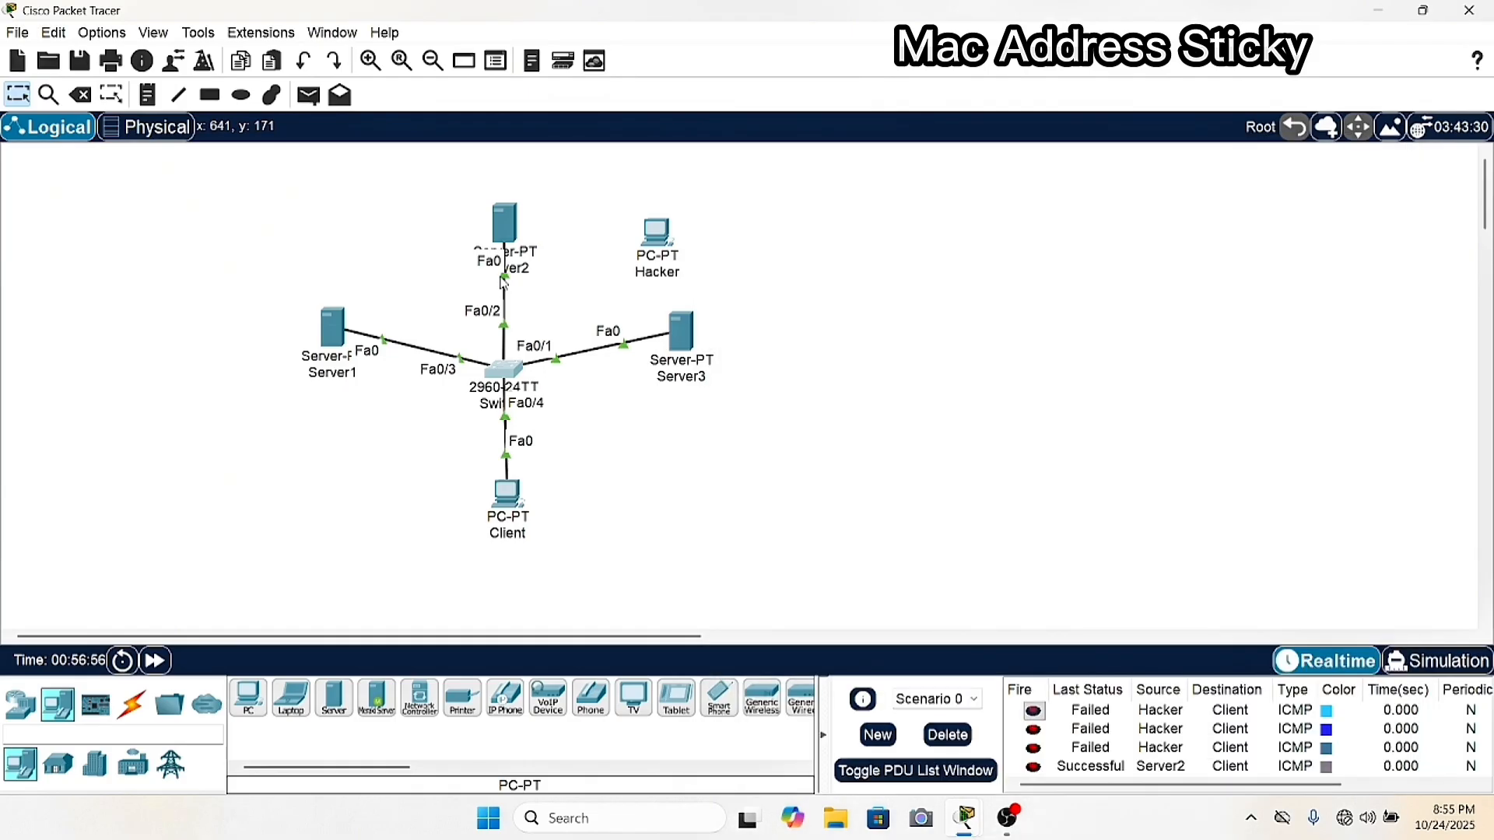
Move the device end of the switch's Fa0/2 cable from Server2 to the Hacker PC.
left_click(505, 284)
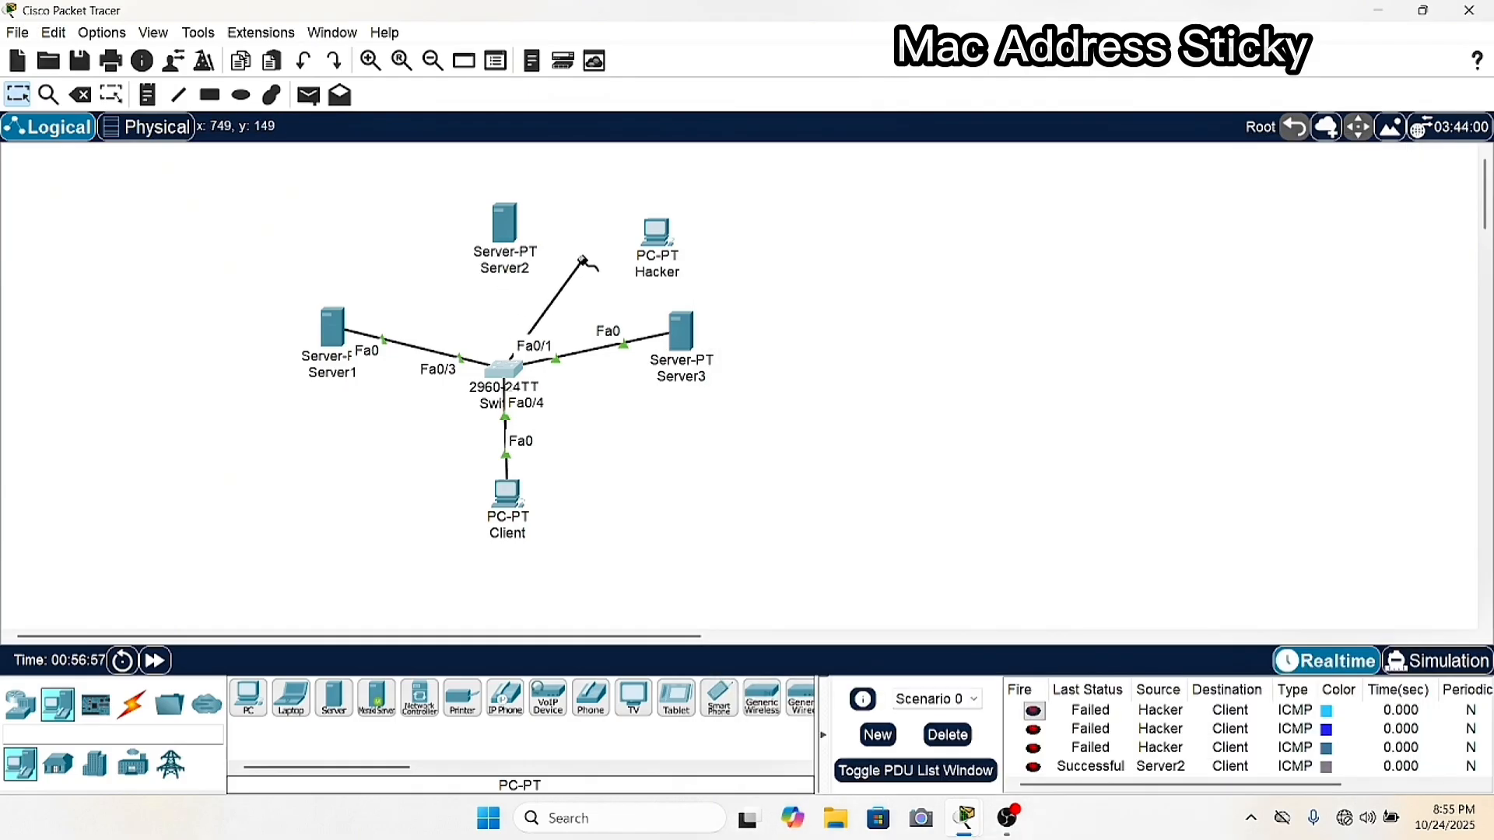
left_click(657, 236)
left_click(703, 319)
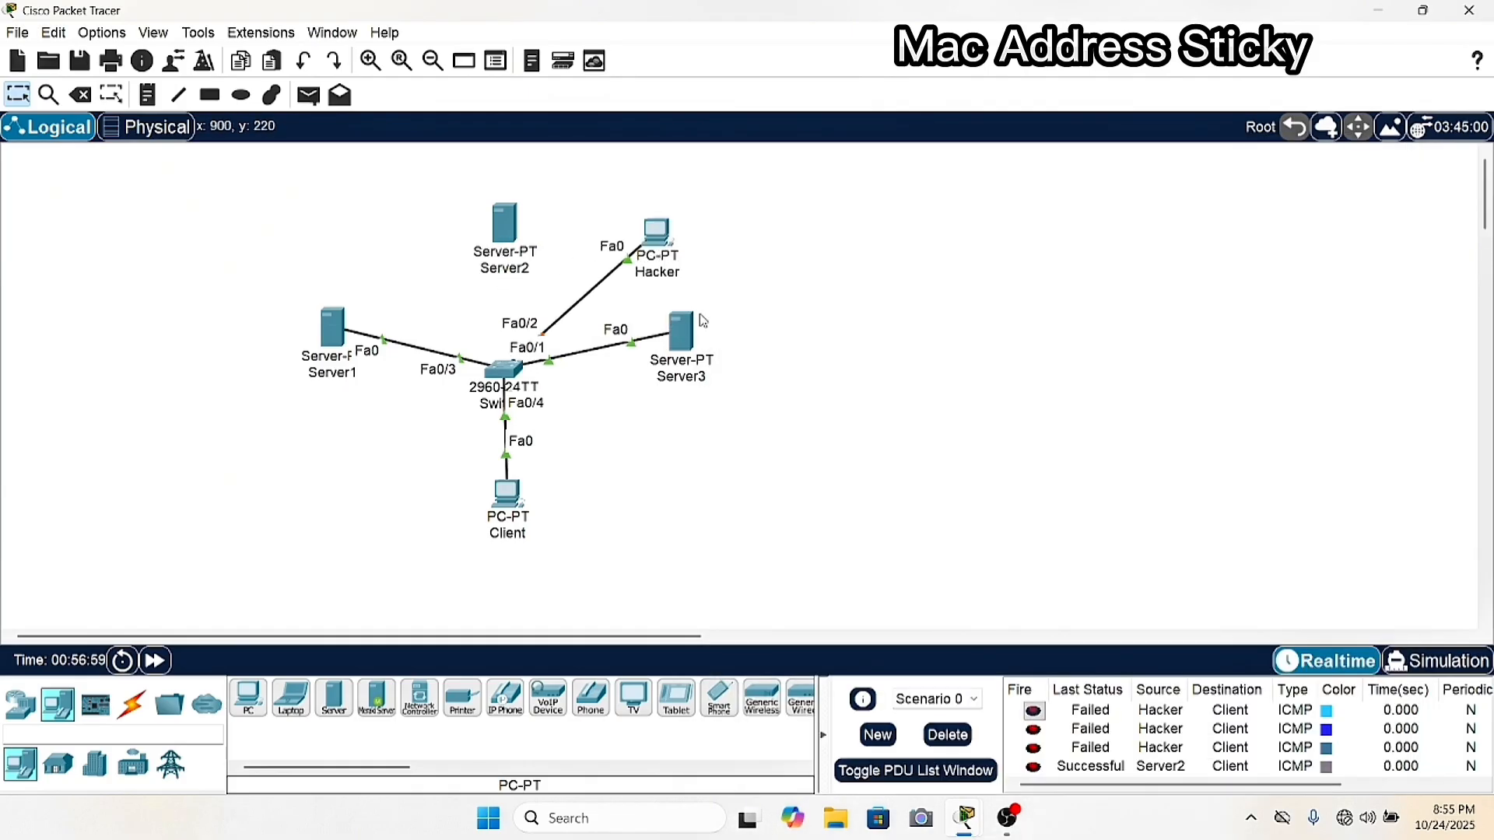
Send a simple PDU from Hacker to Client and clear the test PDUs from Scenario 0.
left_click(308, 95)
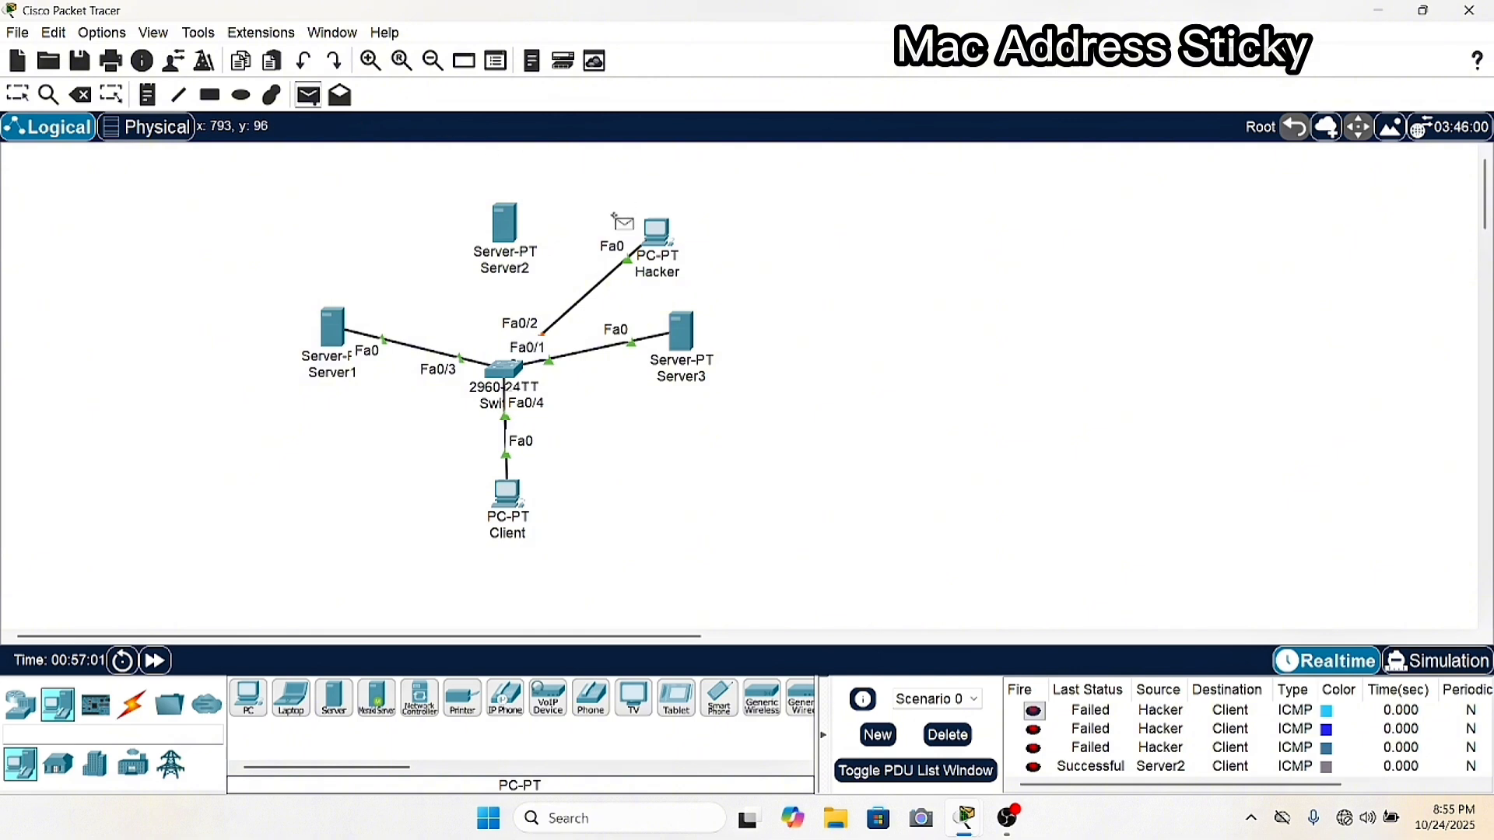
left_click(653, 237)
left_click(508, 502)
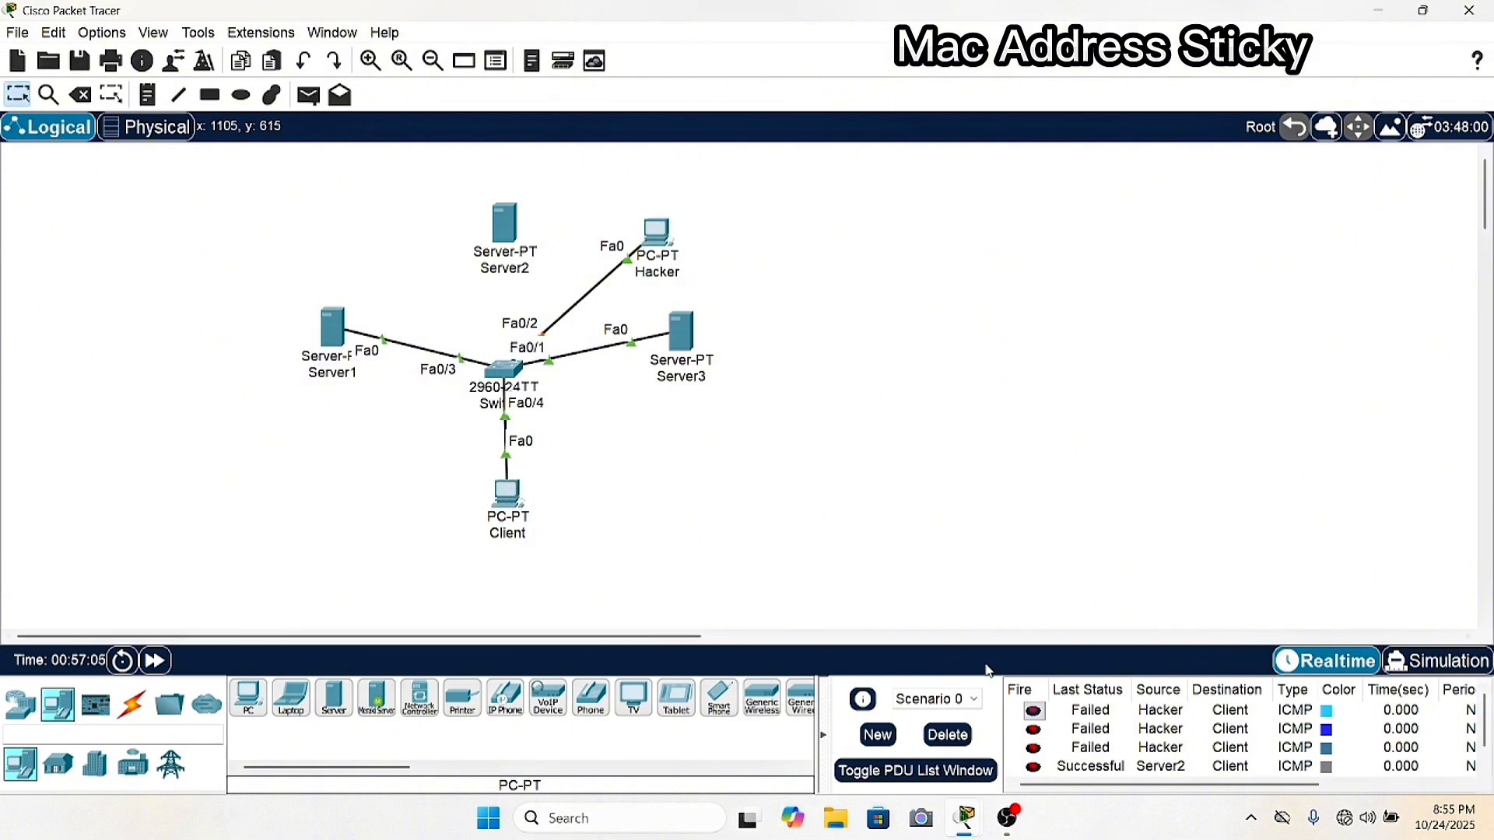
left_click(970, 740)
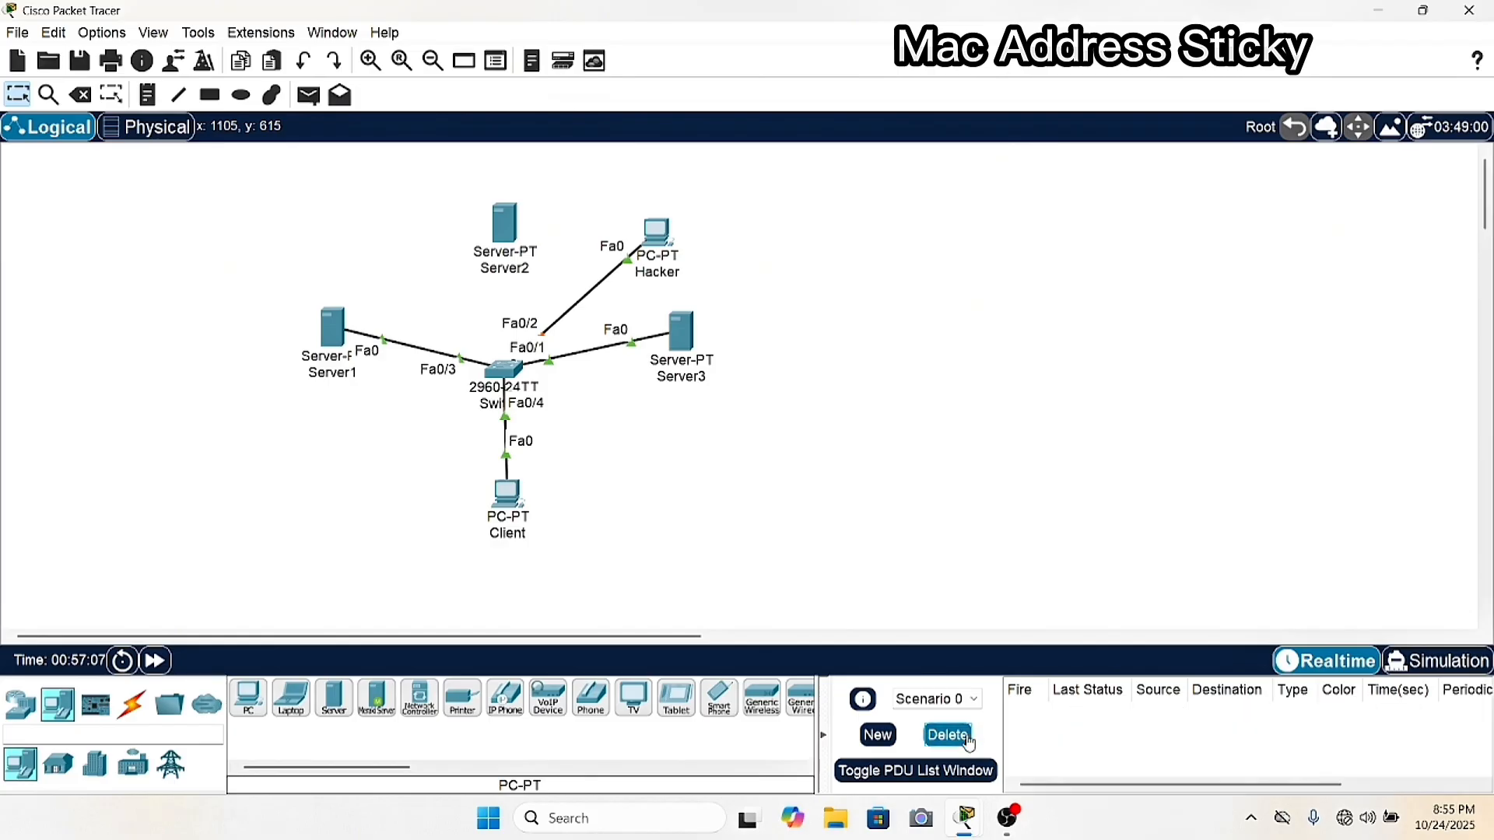
Send two simple PDUs from the Hacker PC to the Client PC to test the shutdown violation on fa0/2.
left_click(309, 95)
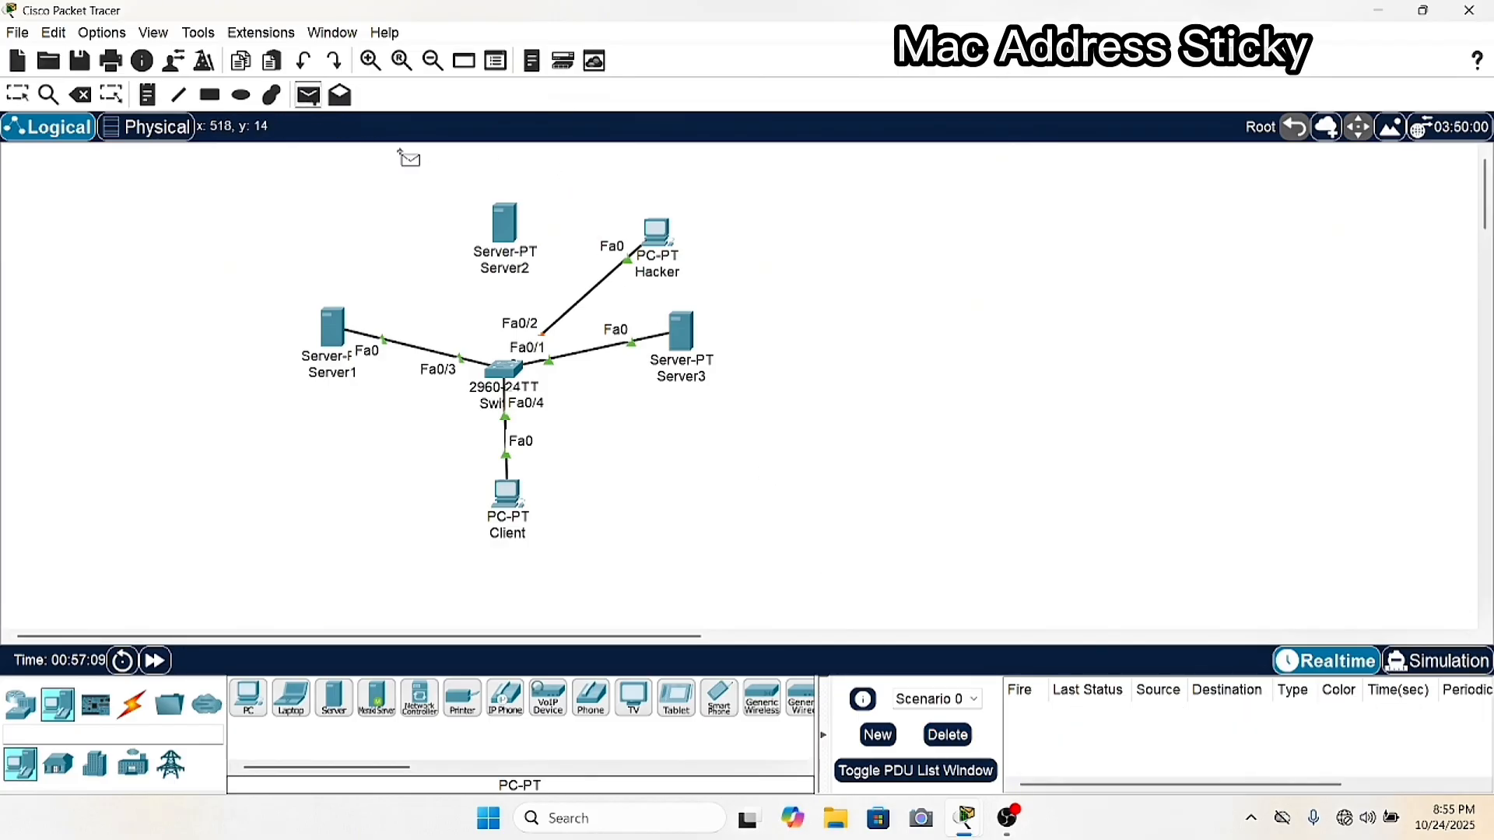
left_click(658, 232)
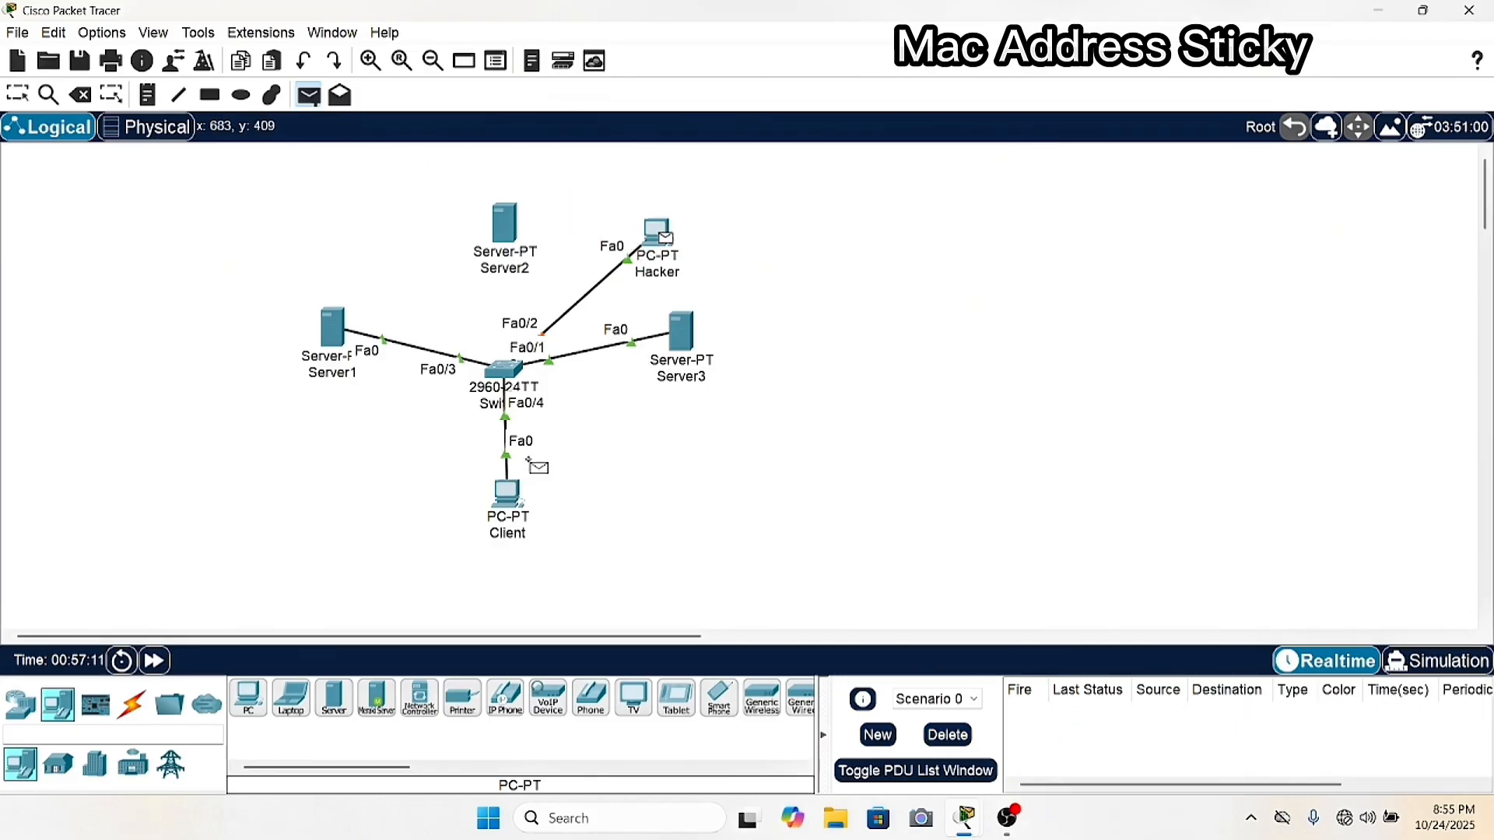
left_click(506, 490)
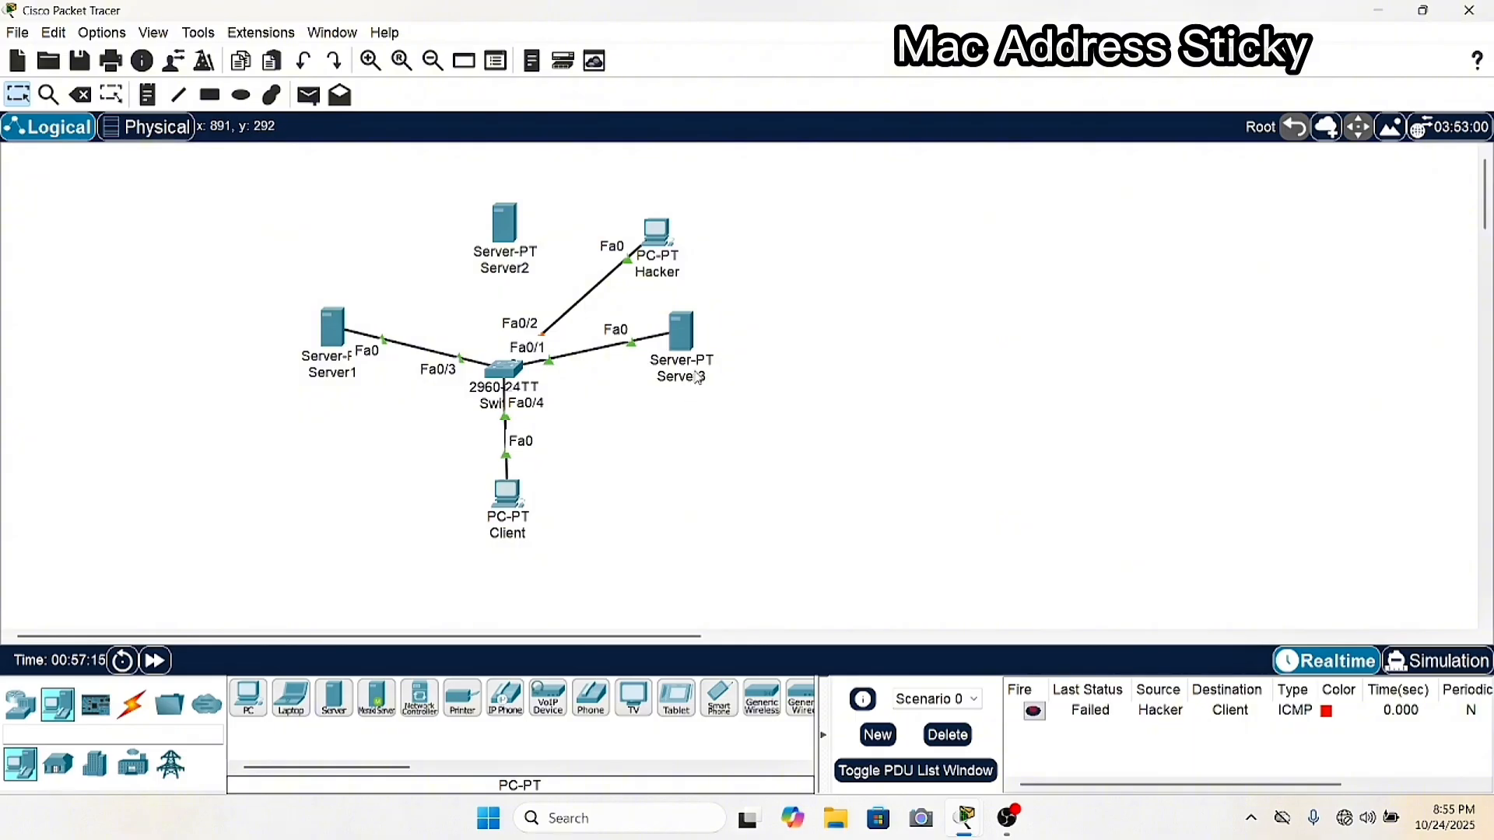
left_click(308, 94)
left_click(656, 233)
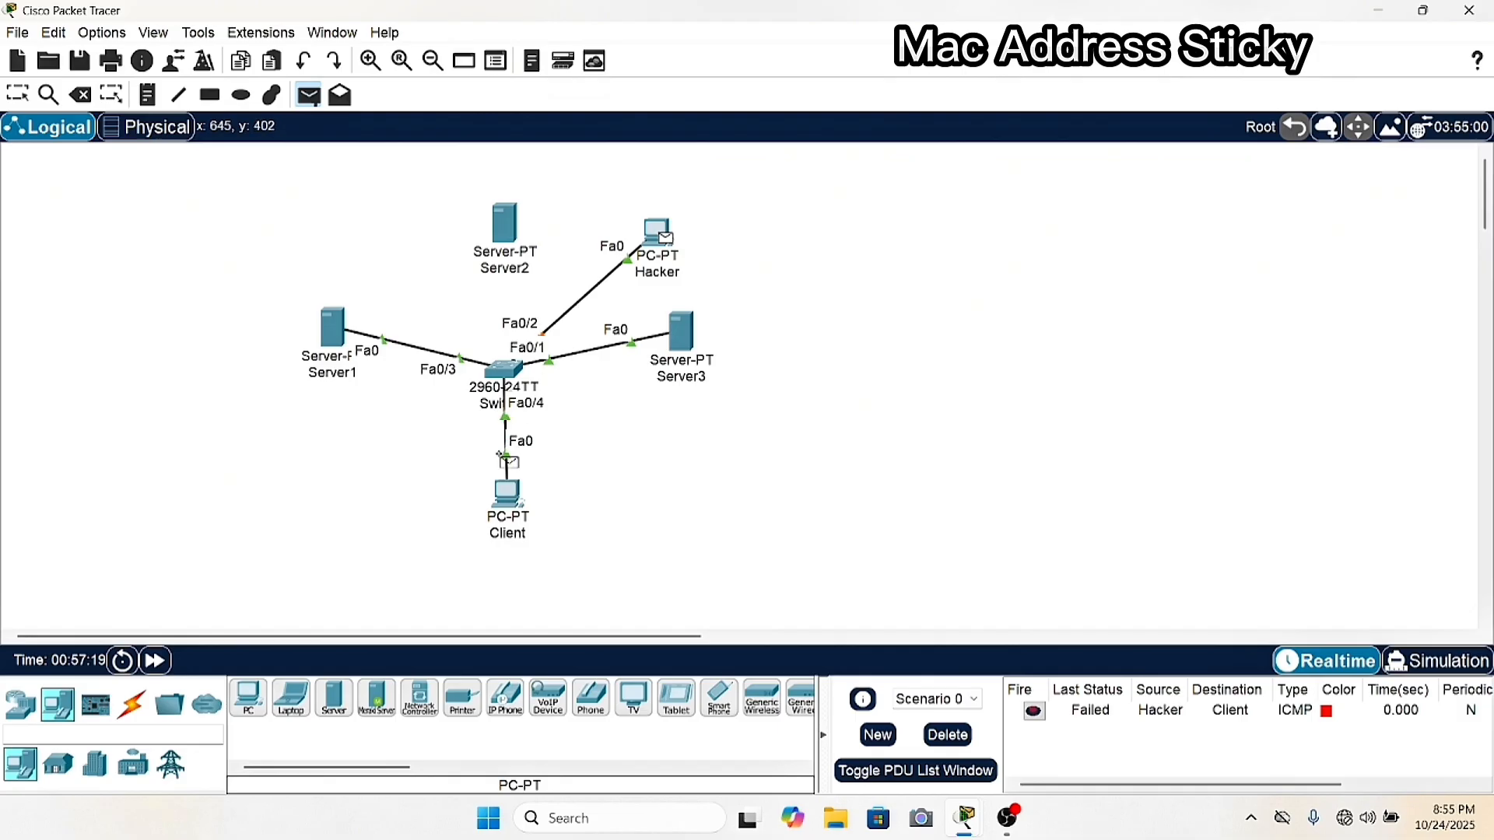
left_click(507, 492)
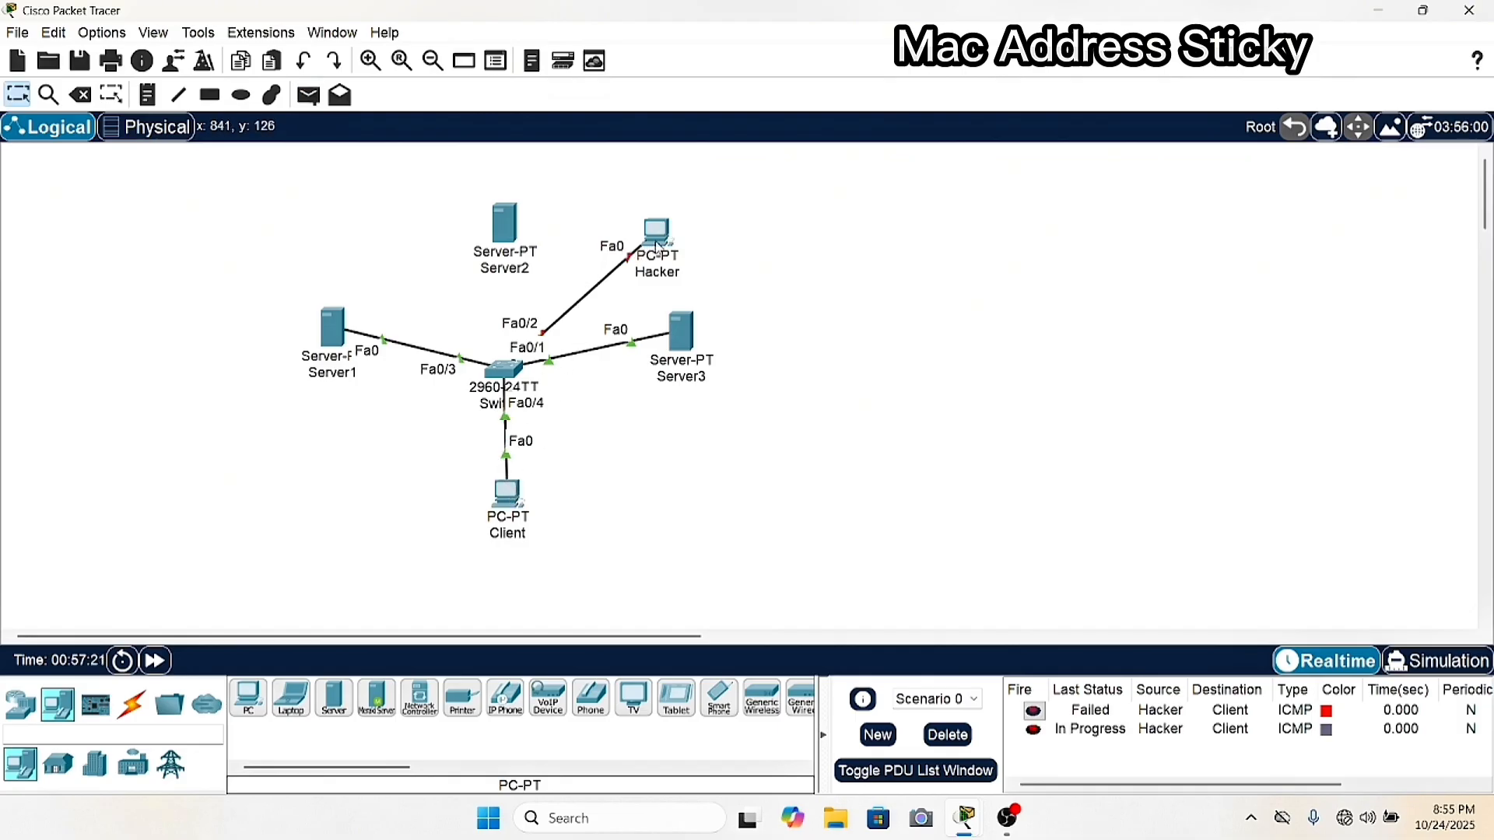
Reconnect the Fa0/2 cable from the Hacker PC to Server2 and shift both devices slightly upward in the workspace.
left_click_drag(657, 250, 635, 201)
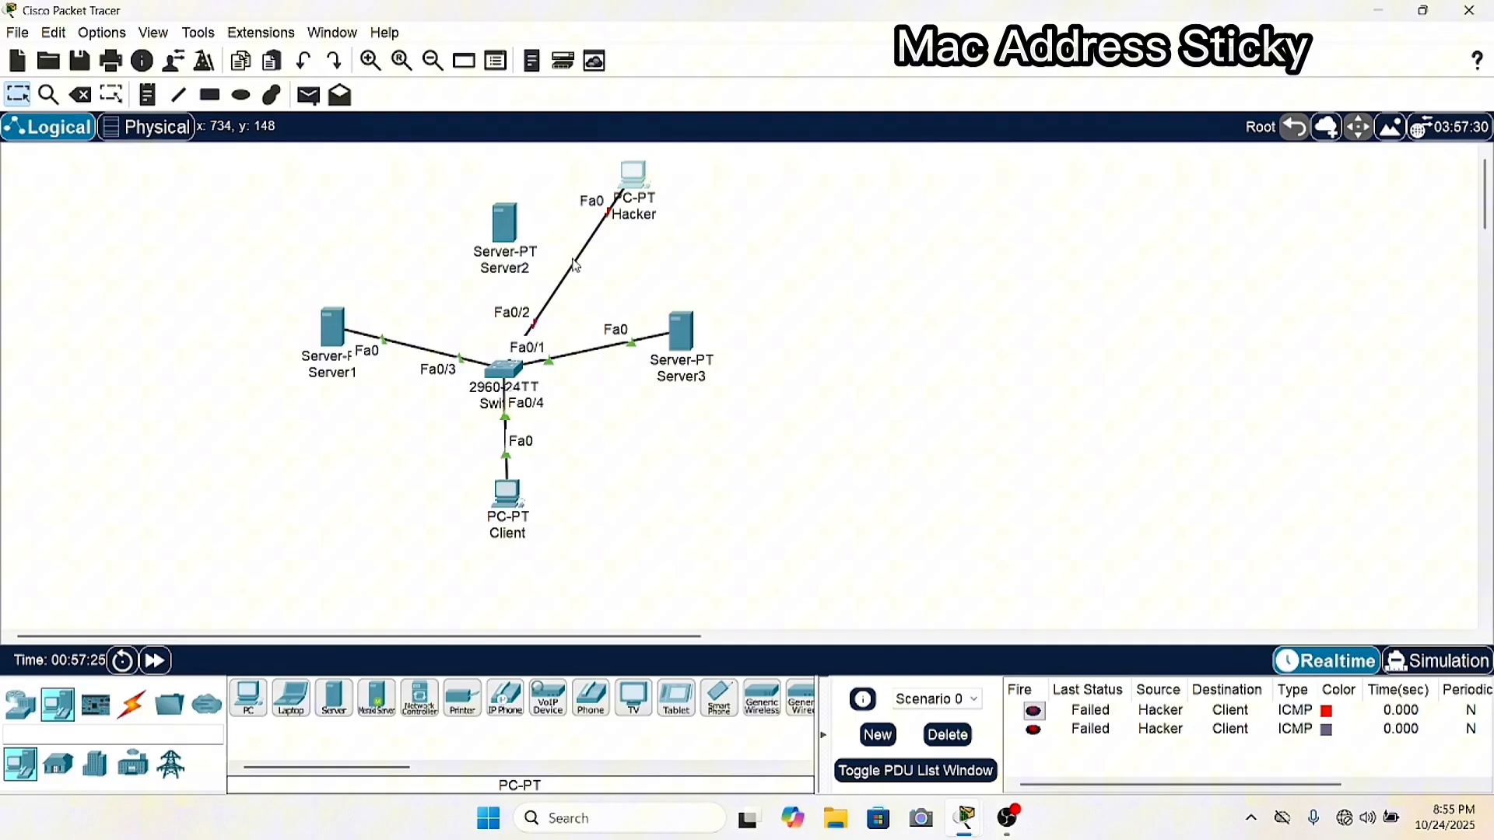
left_click(612, 211)
left_click(607, 212)
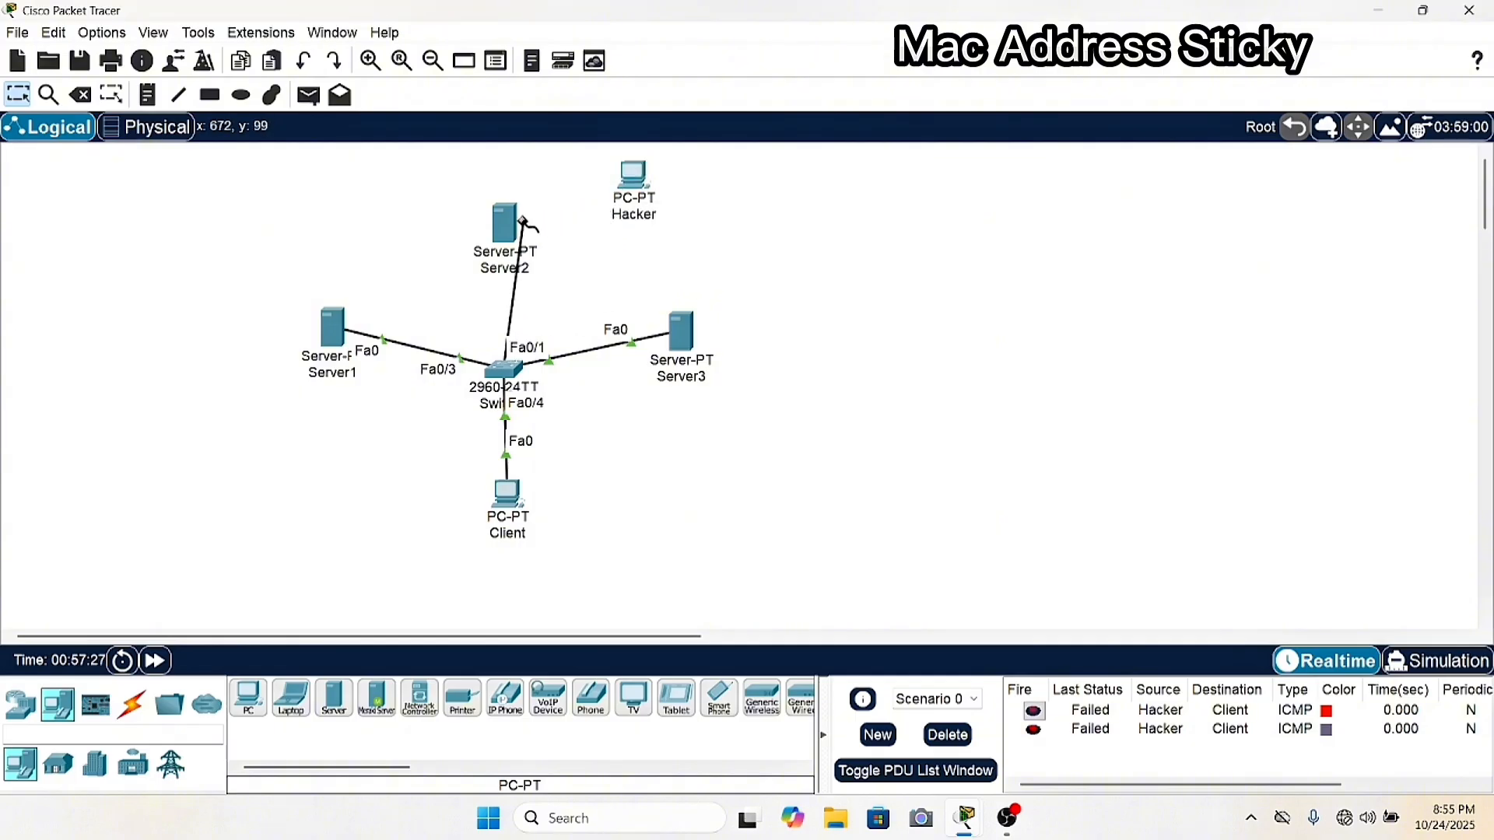
left_click(502, 222)
left_click(536, 235)
mouse_move(535, 241)
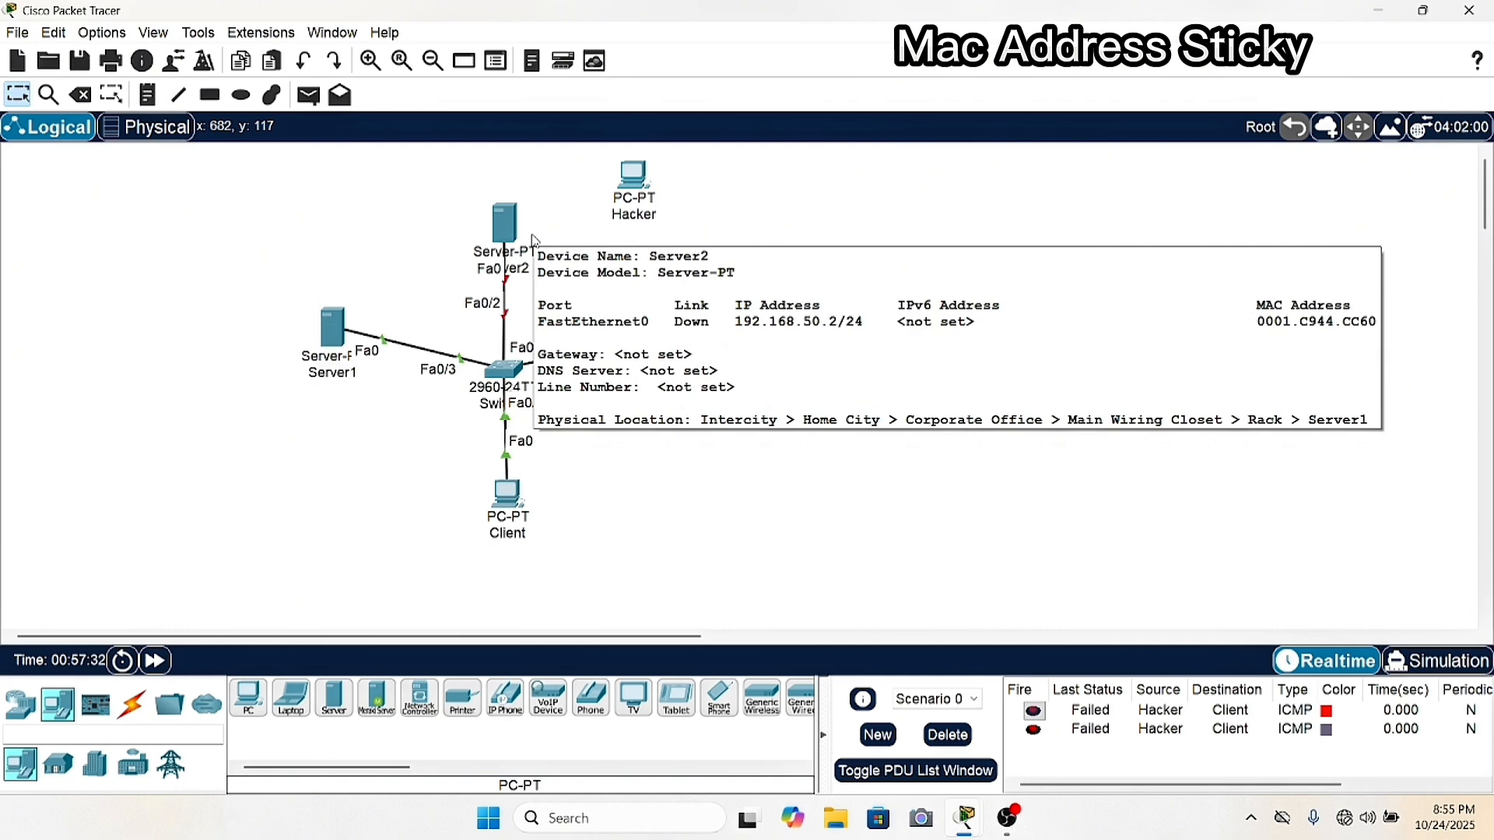
left_click_drag(512, 237, 508, 220)
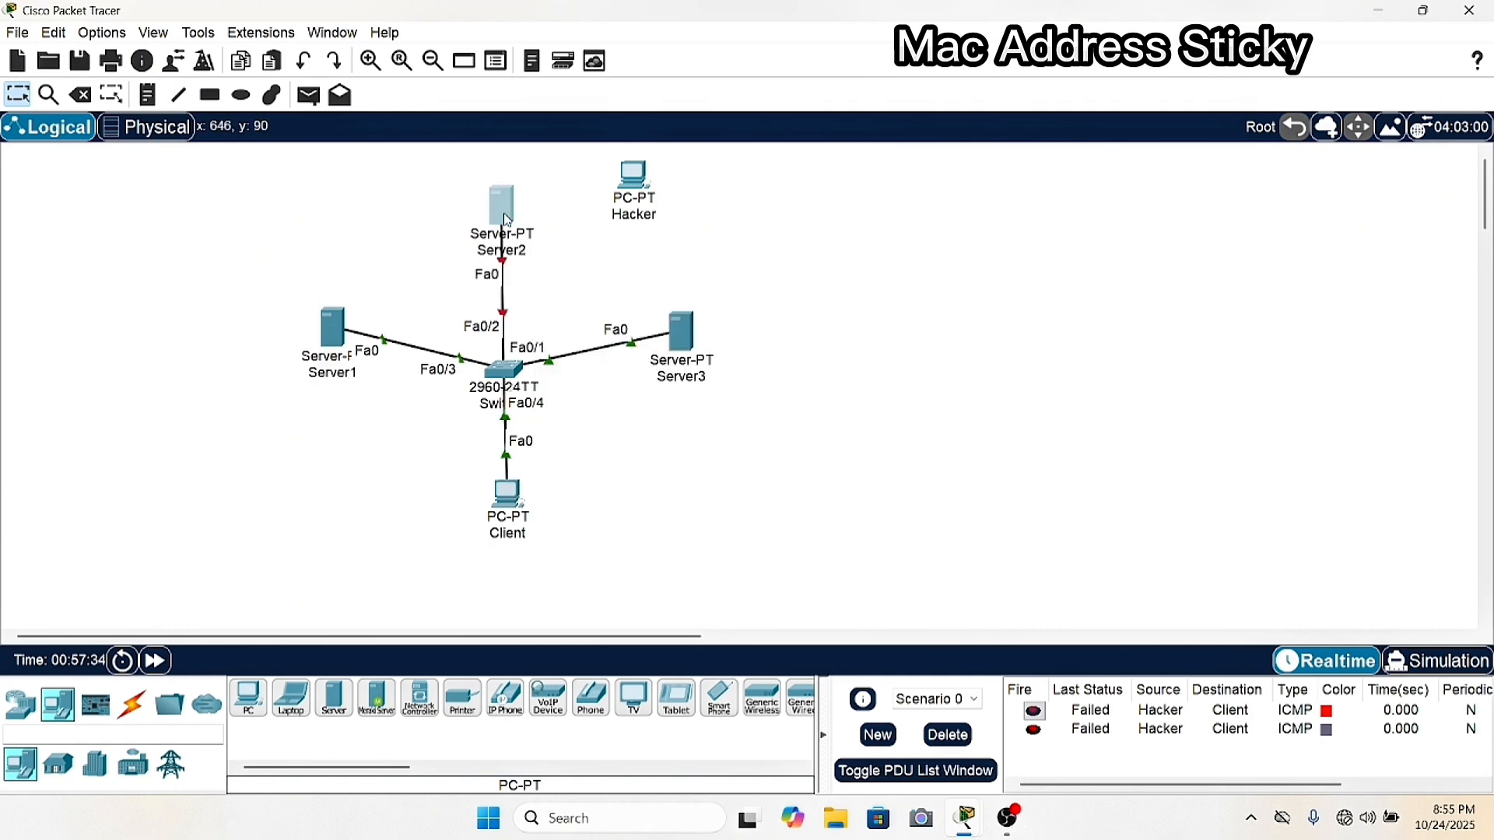
left_click(507, 220)
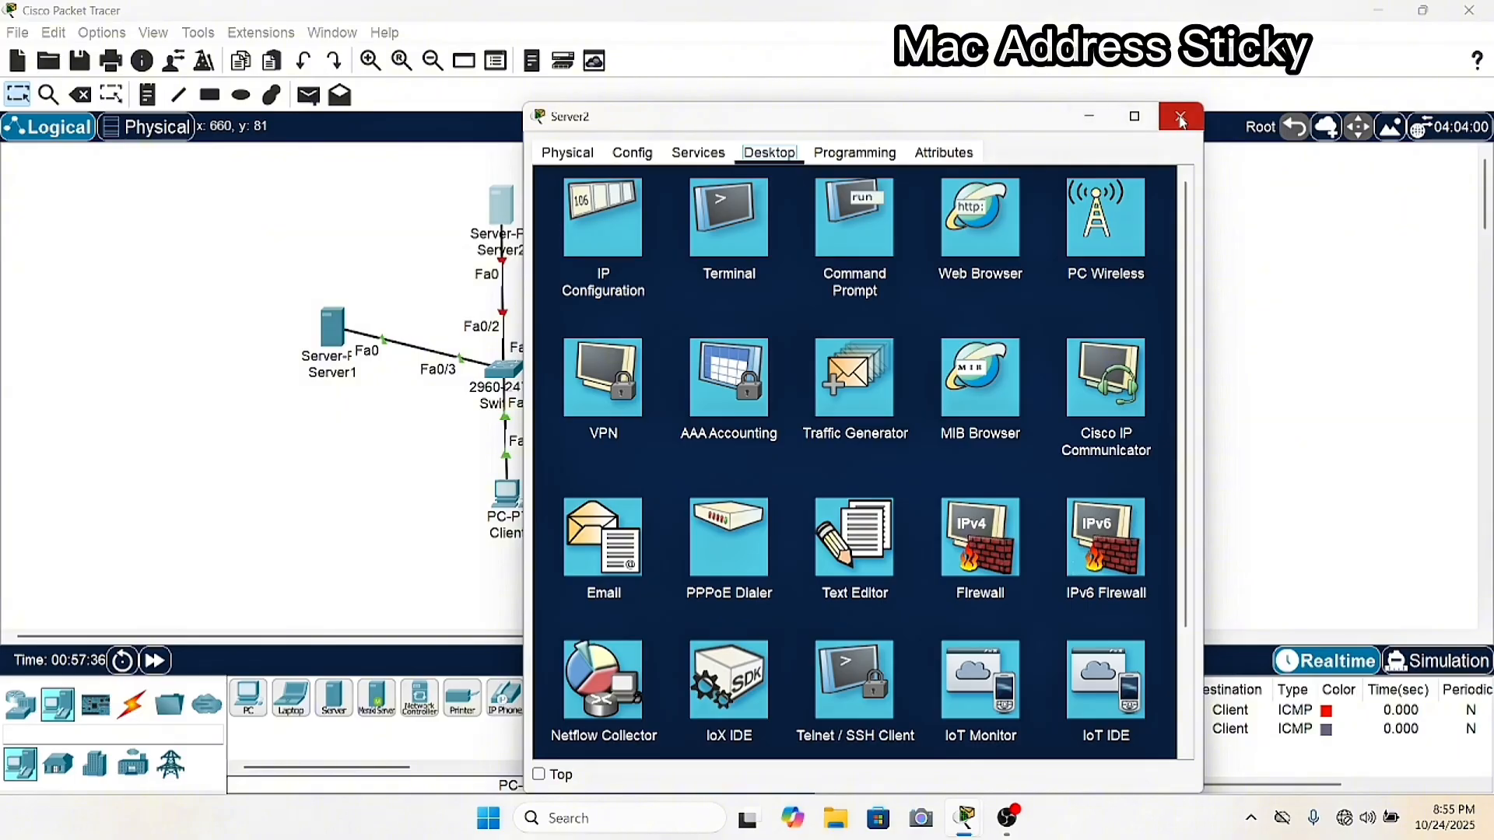
left_click(1180, 119)
Enter interface fa0/2 in the Switch0 command line and shut the port down with sh.
left_click(505, 371)
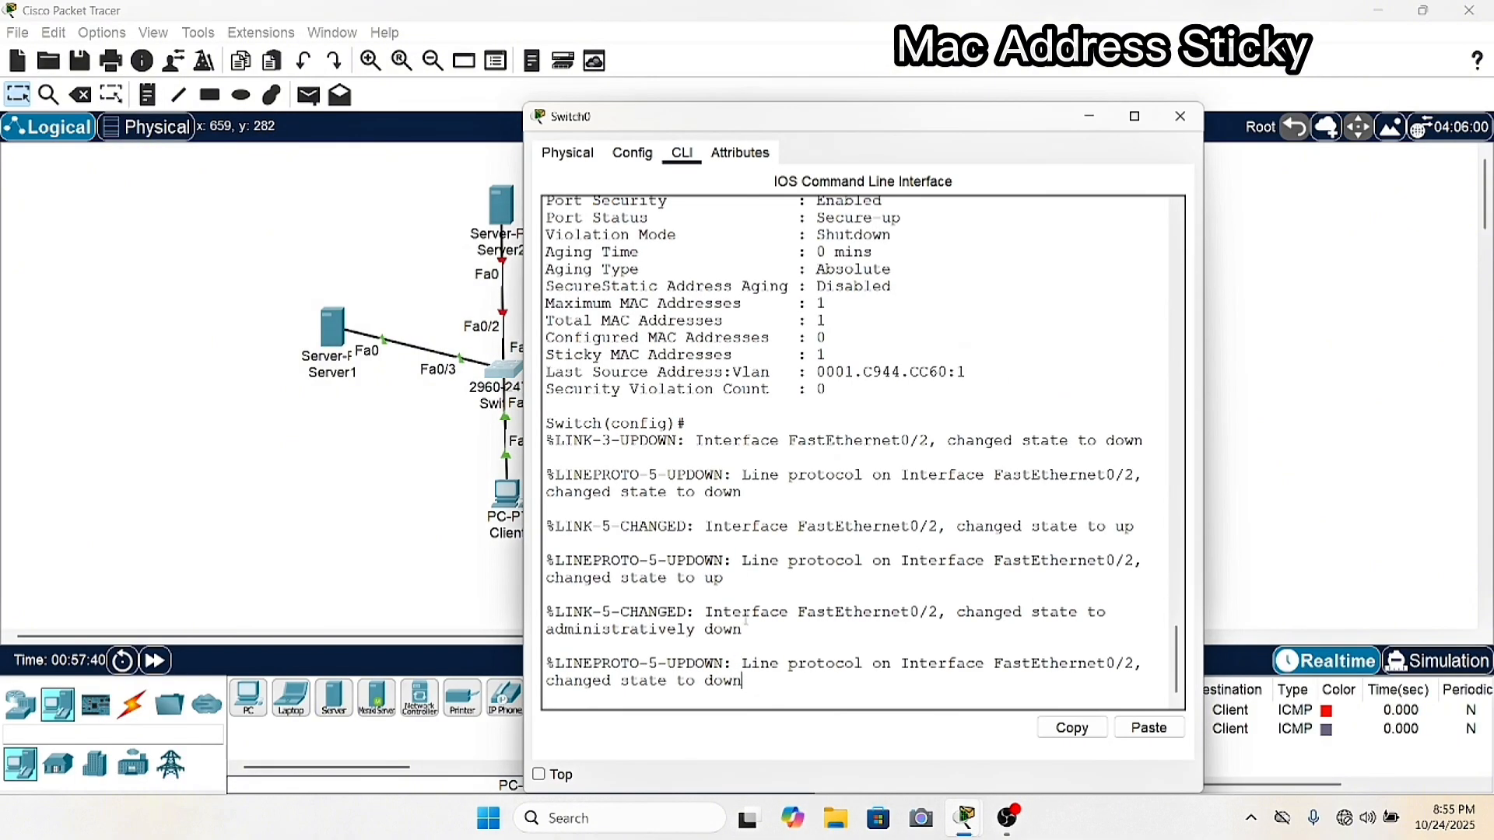
key("Return")
type("int")
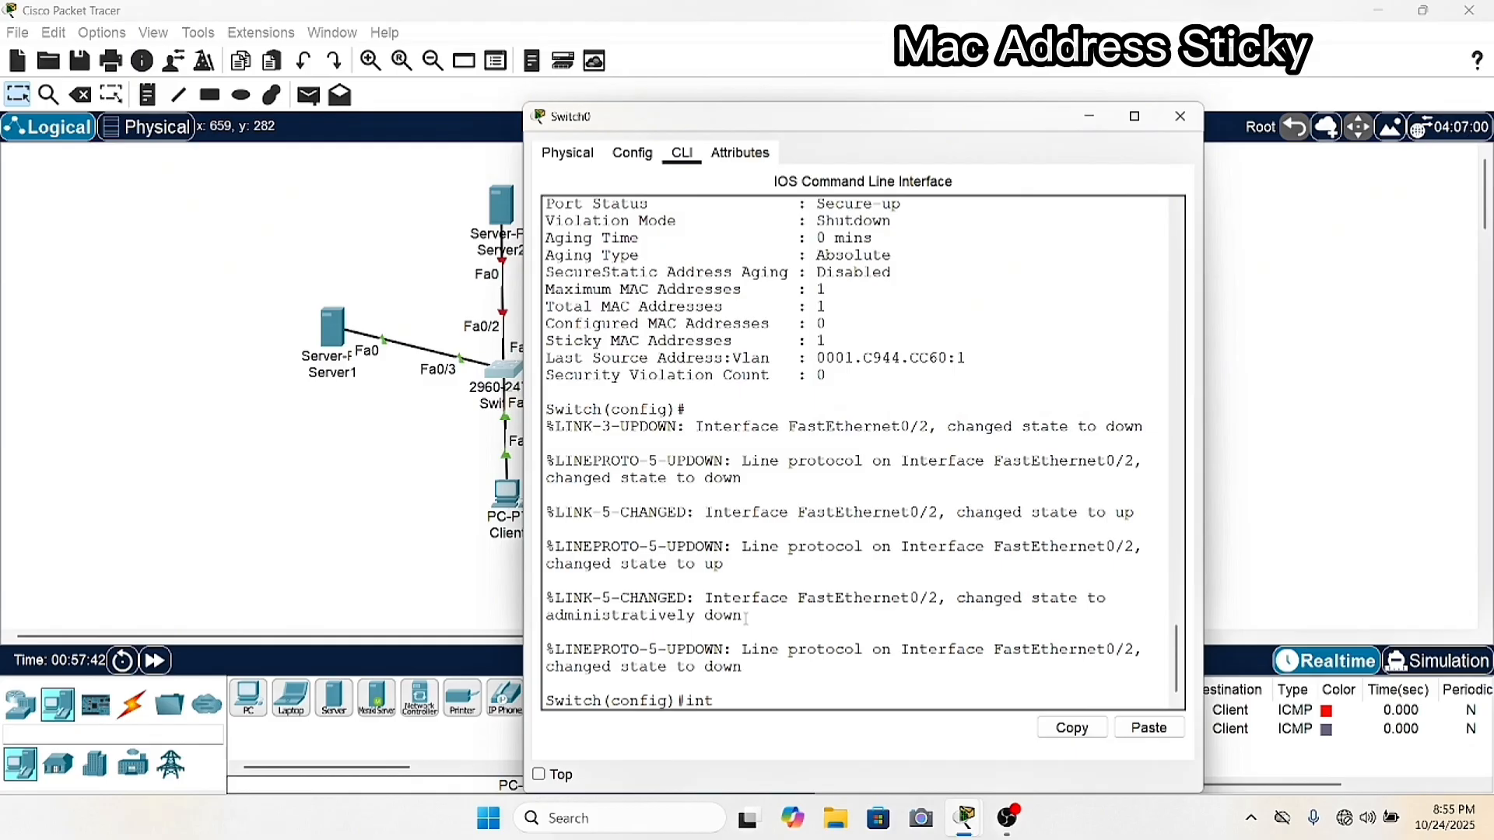
type(" fa0/2")
key("Return")
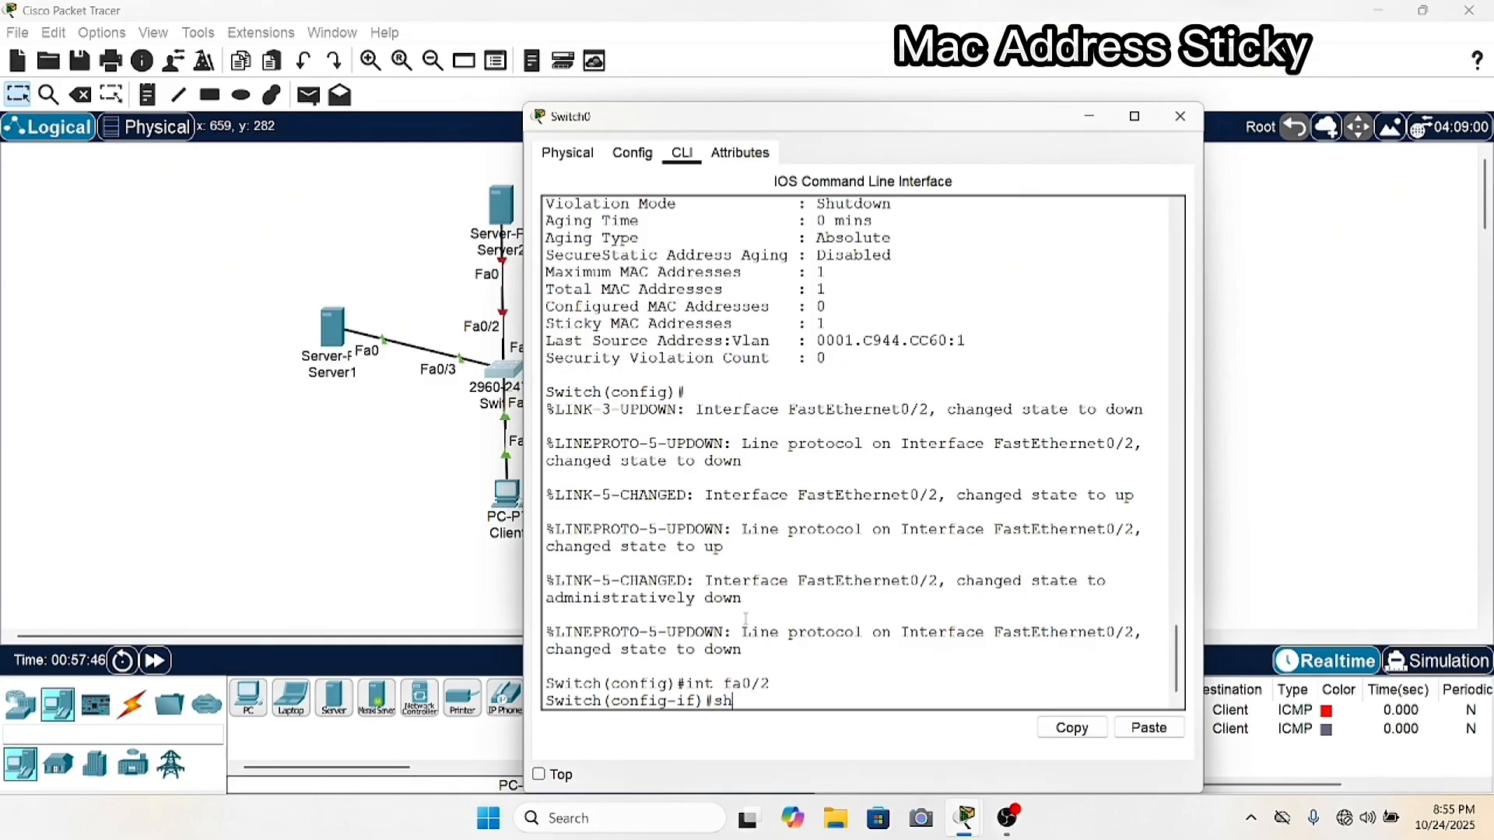
type("sh")
key("Return")
Re-enable fa0/2 with no sh and fast-forward the simulation time for the Server2 link.
type("no")
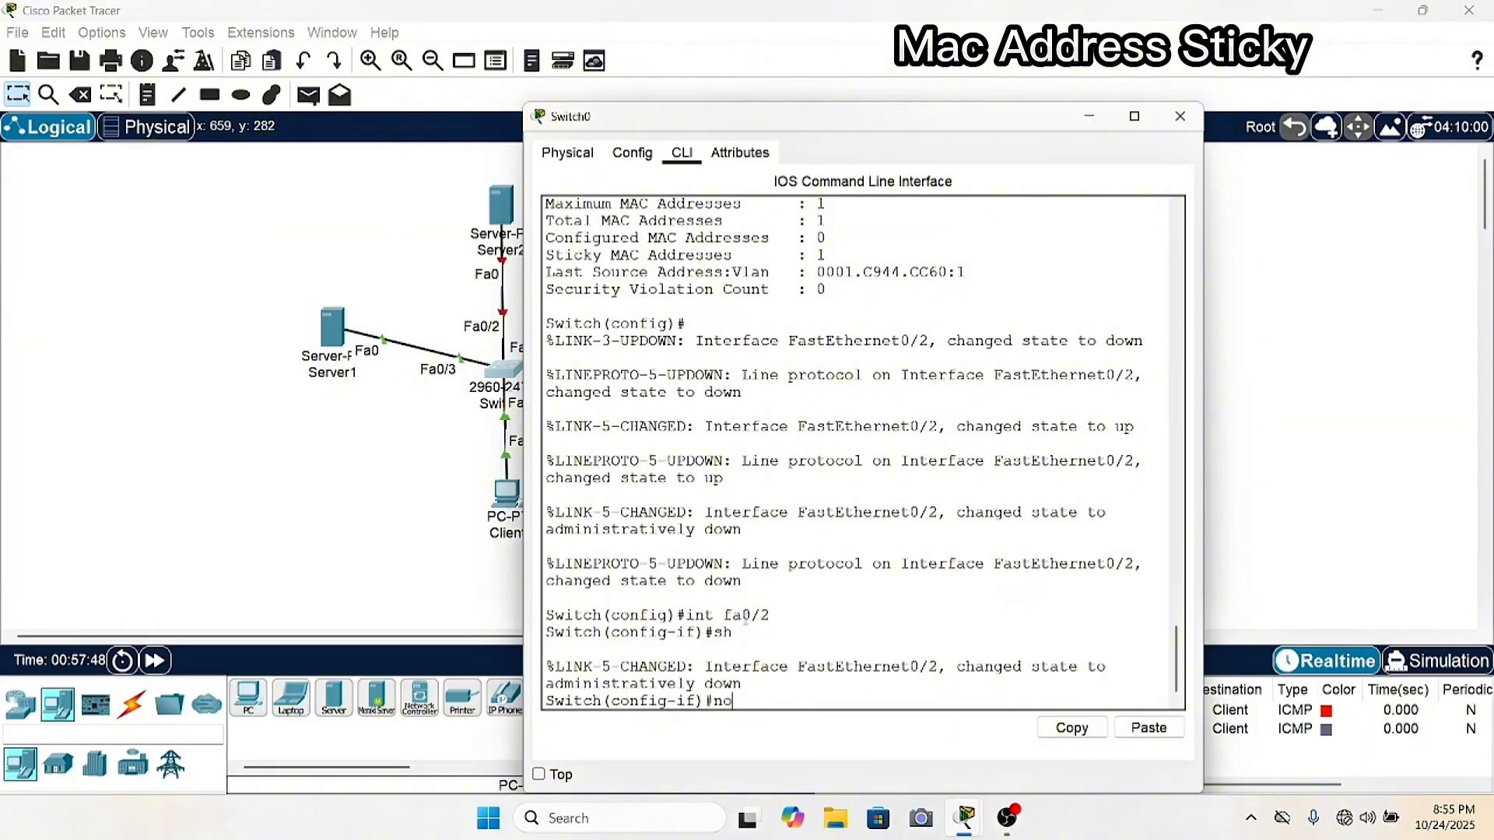
type(" sh")
key("Return")
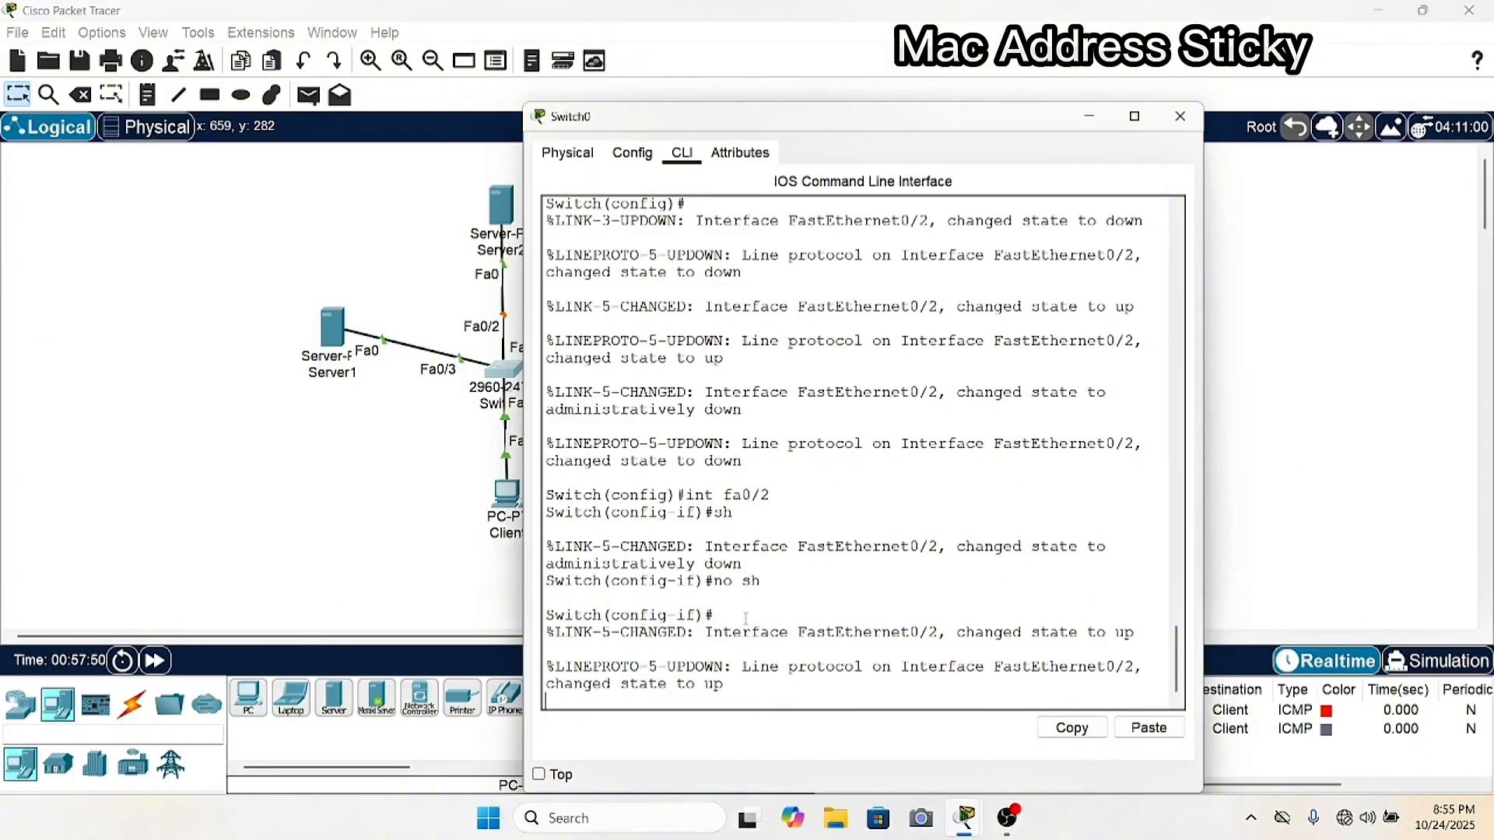
key("Return")
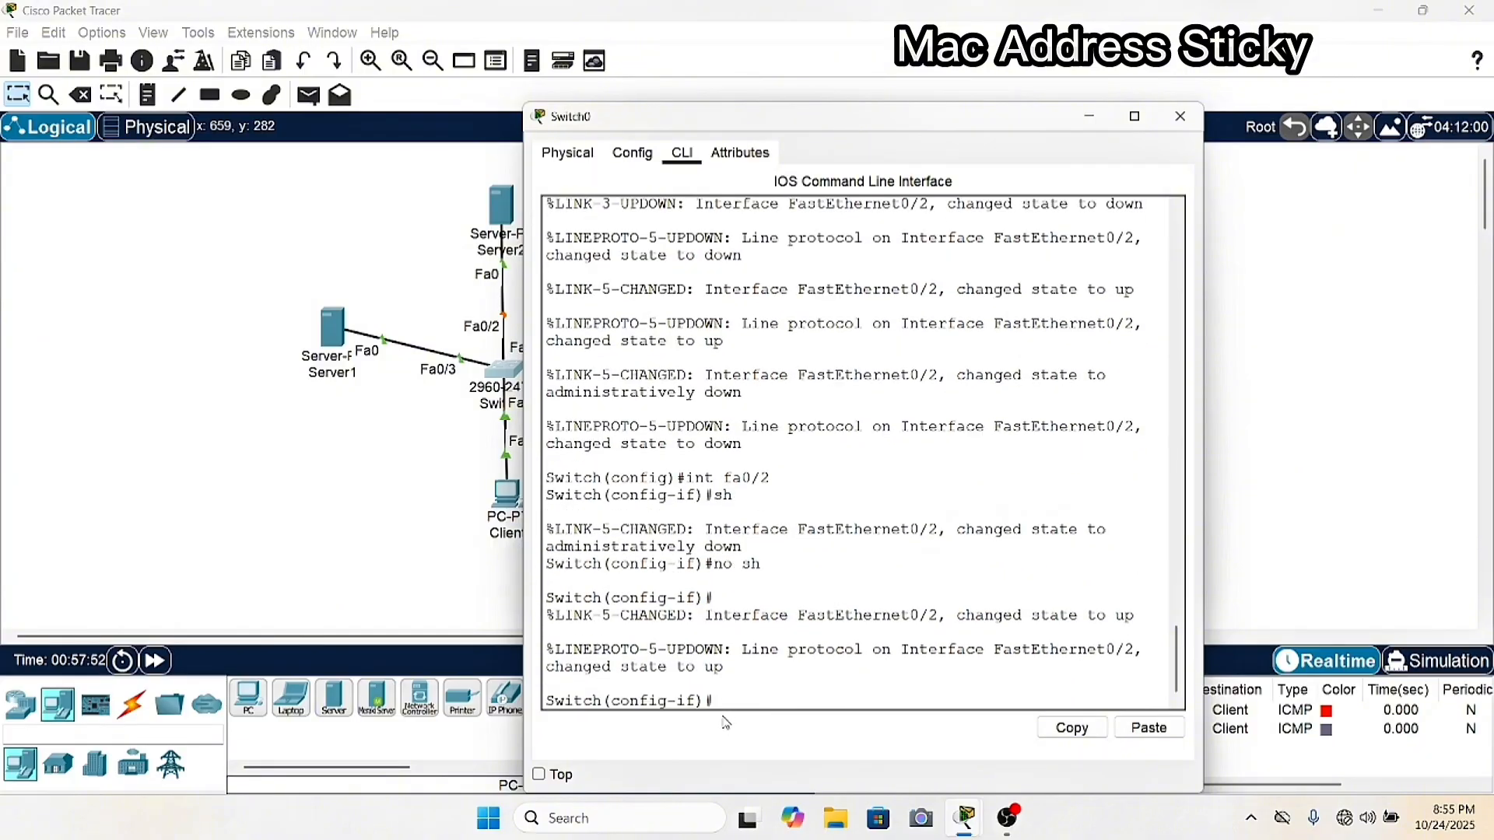
left_click_drag(806, 117, 1057, 110)
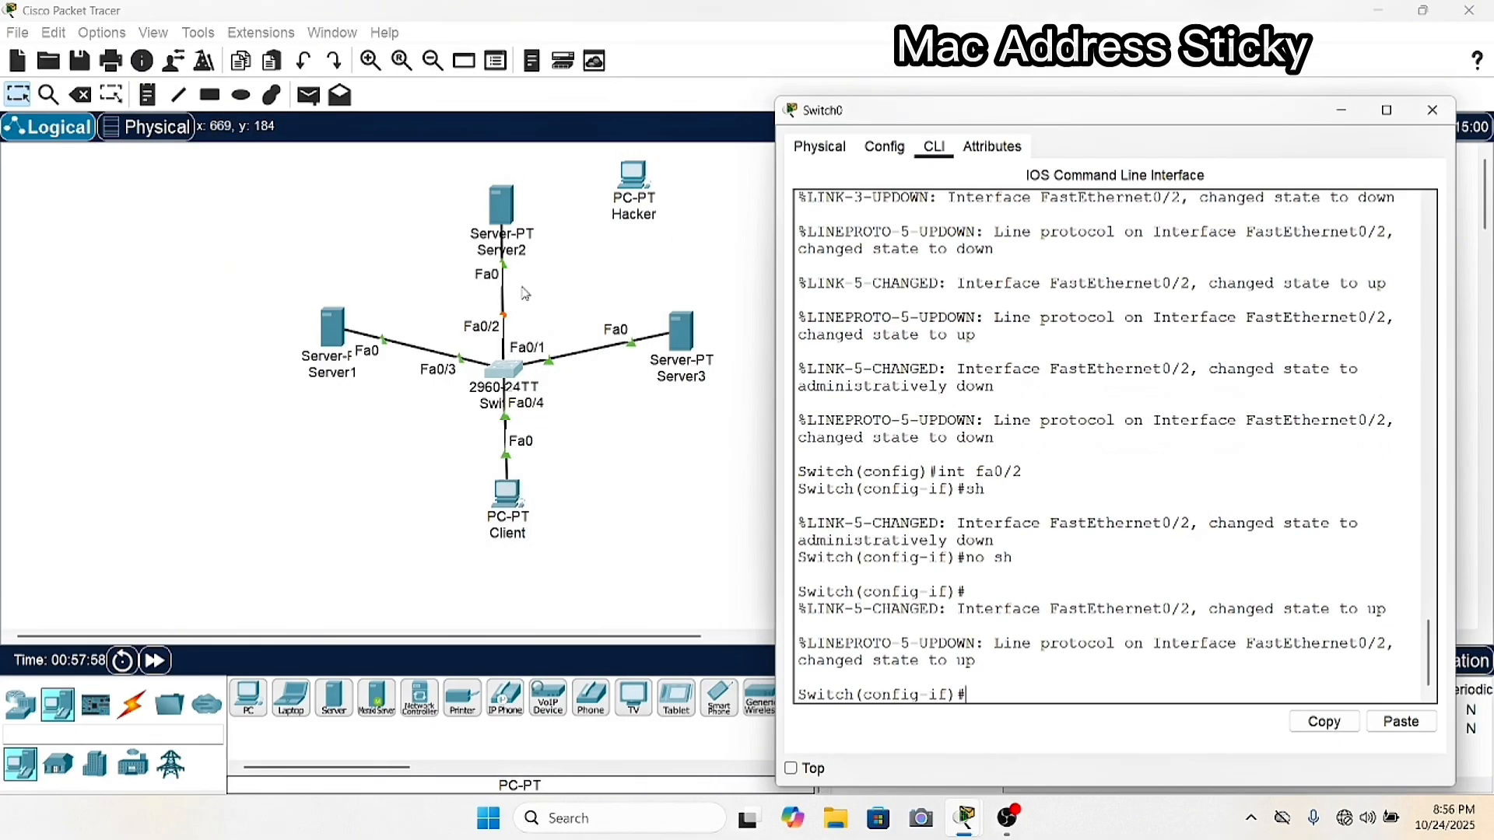
left_click(154, 674)
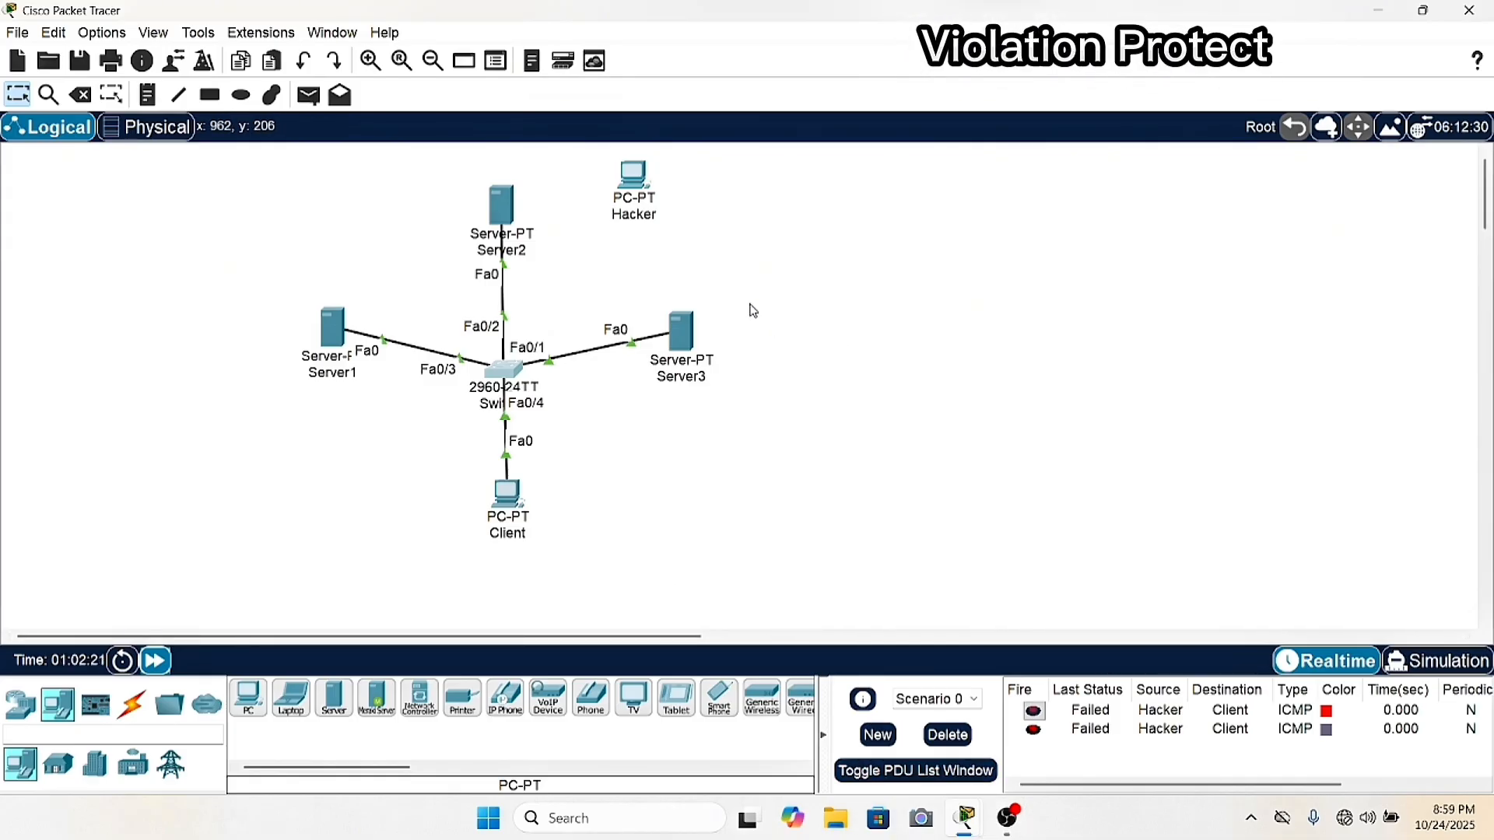
Move the Hacker PC to the free area below Server1, beside the Client PC.
left_click_drag(646, 196, 648, 228)
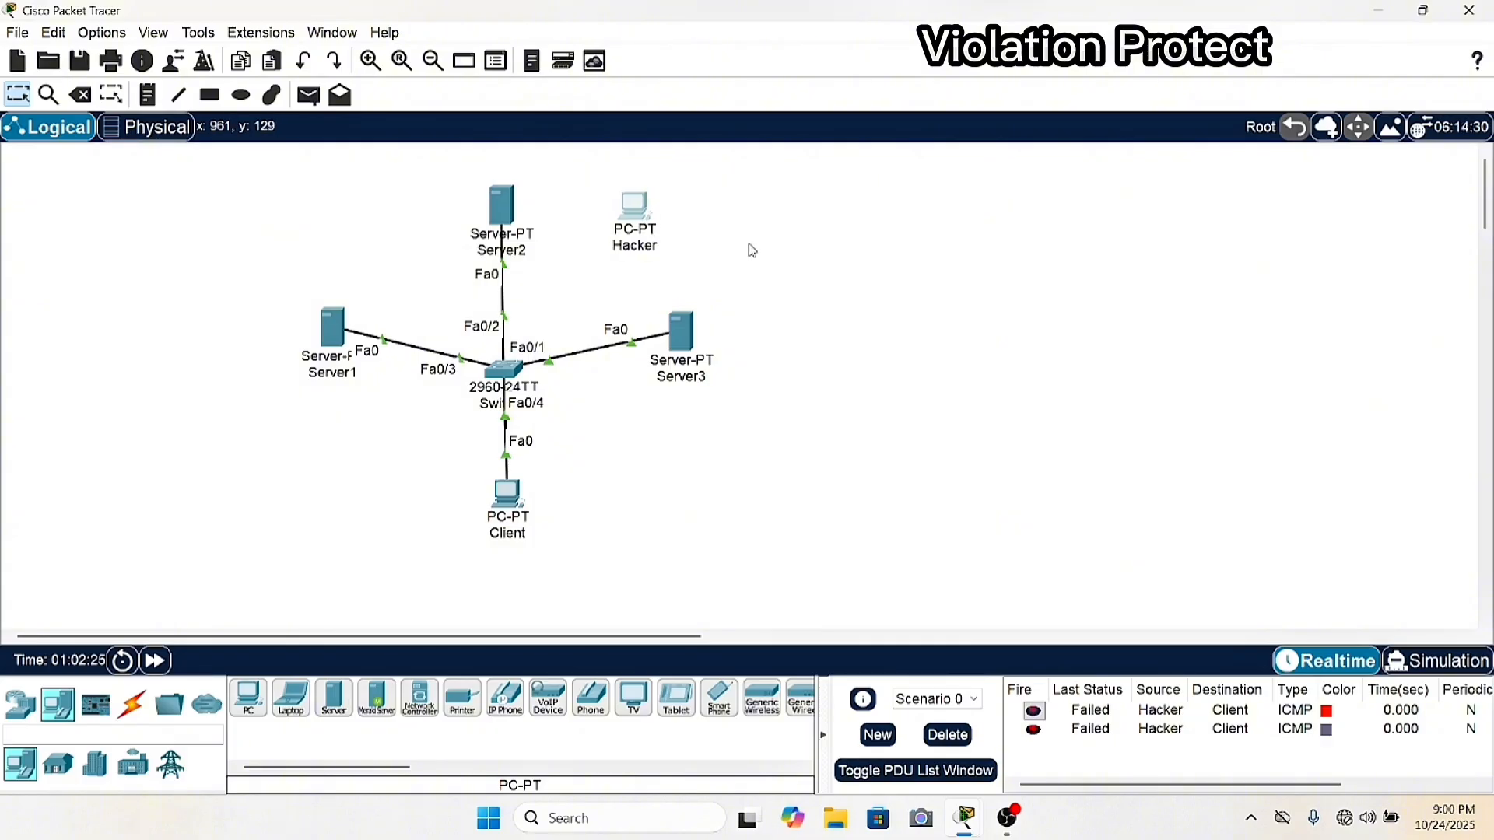
mouse_move(634, 208)
left_mouse_down()
mouse_move(529, 450)
mouse_move(355, 471)
left_mouse_up()
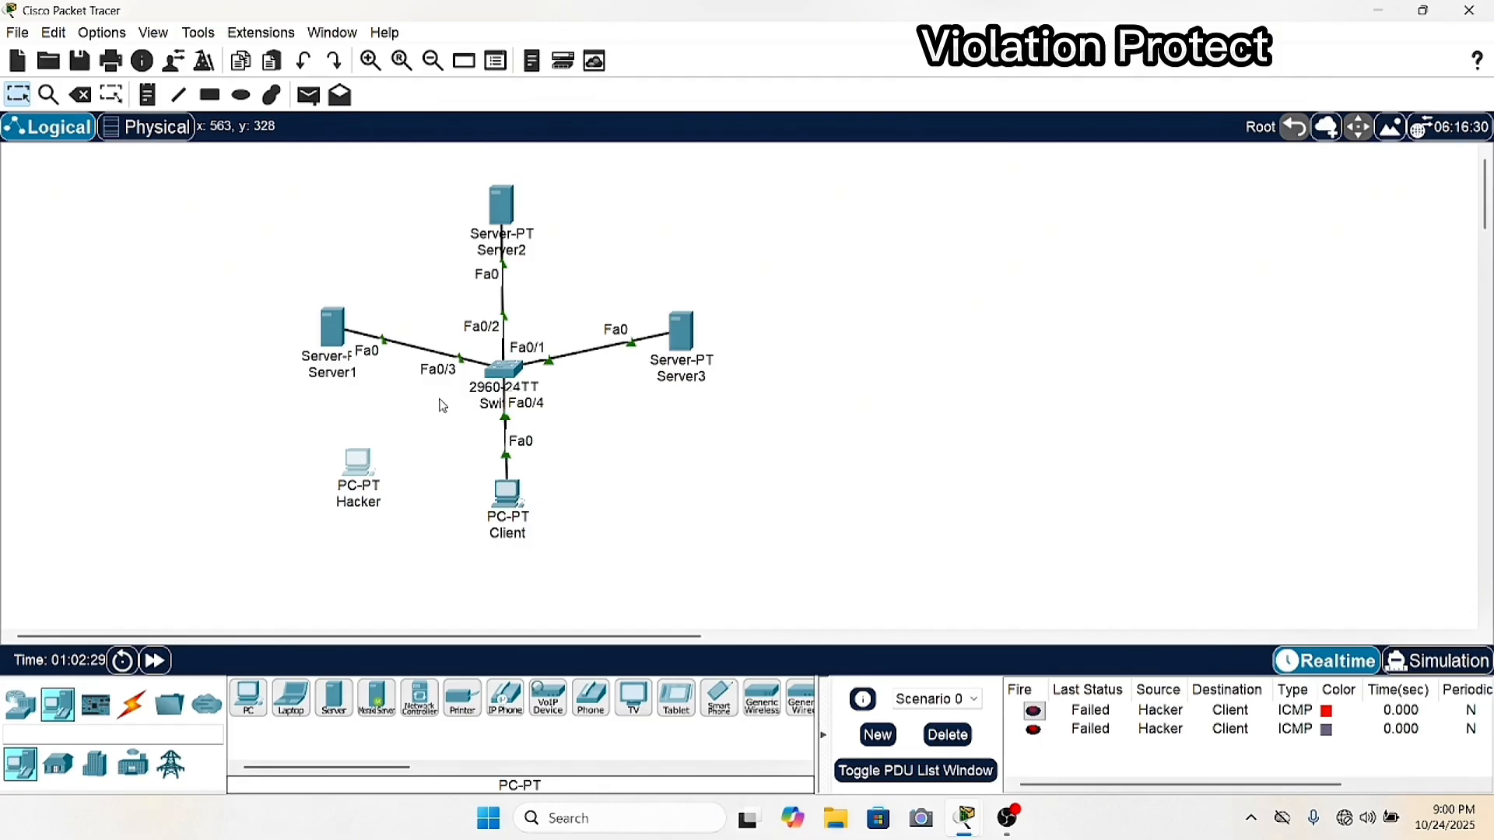
Open the Switch0 command line and exit from interface configuration to global configuration mode.
left_click(504, 369)
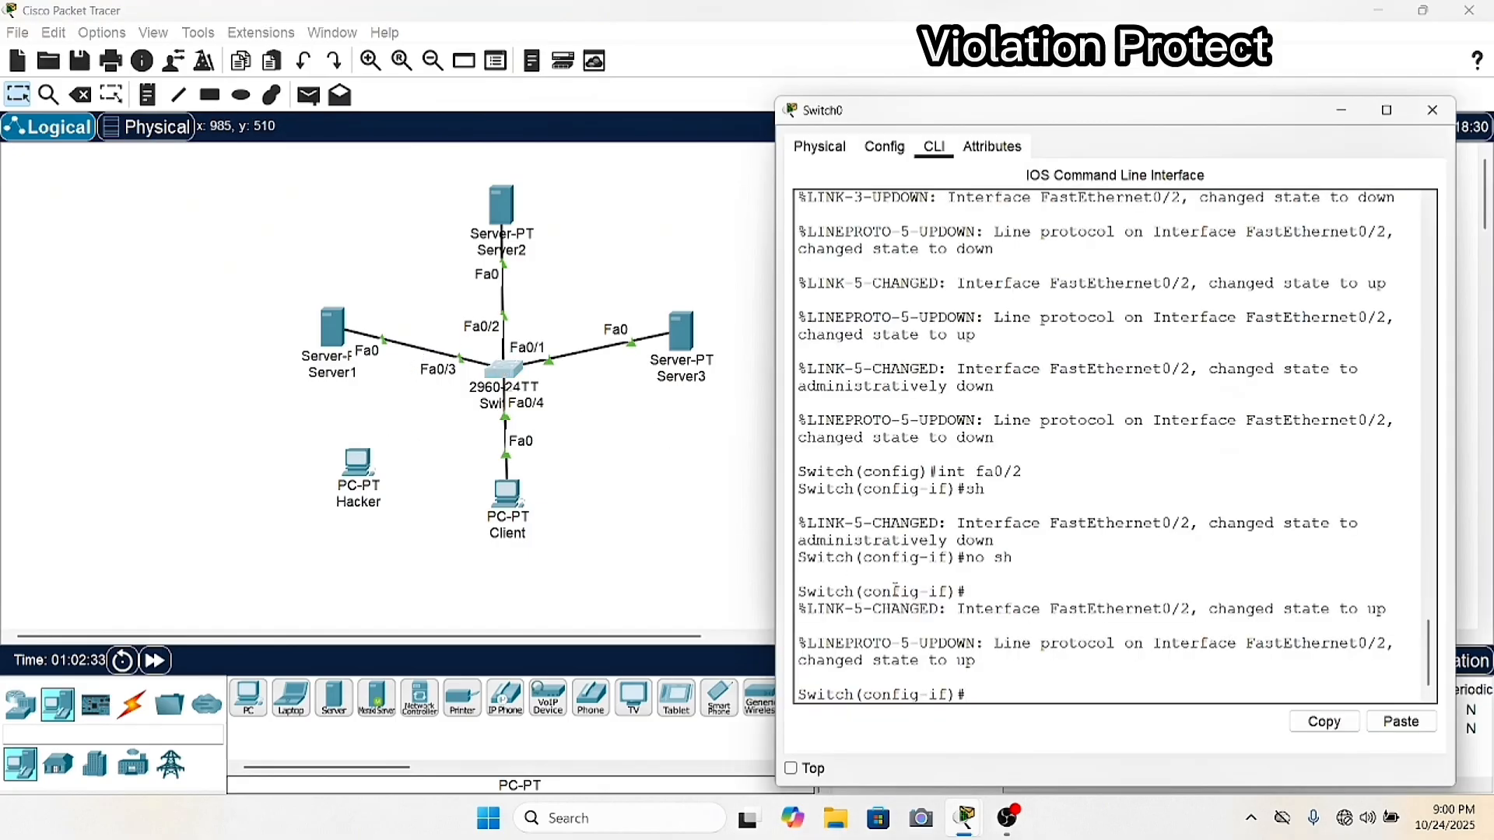
type("ex")
key("Return")
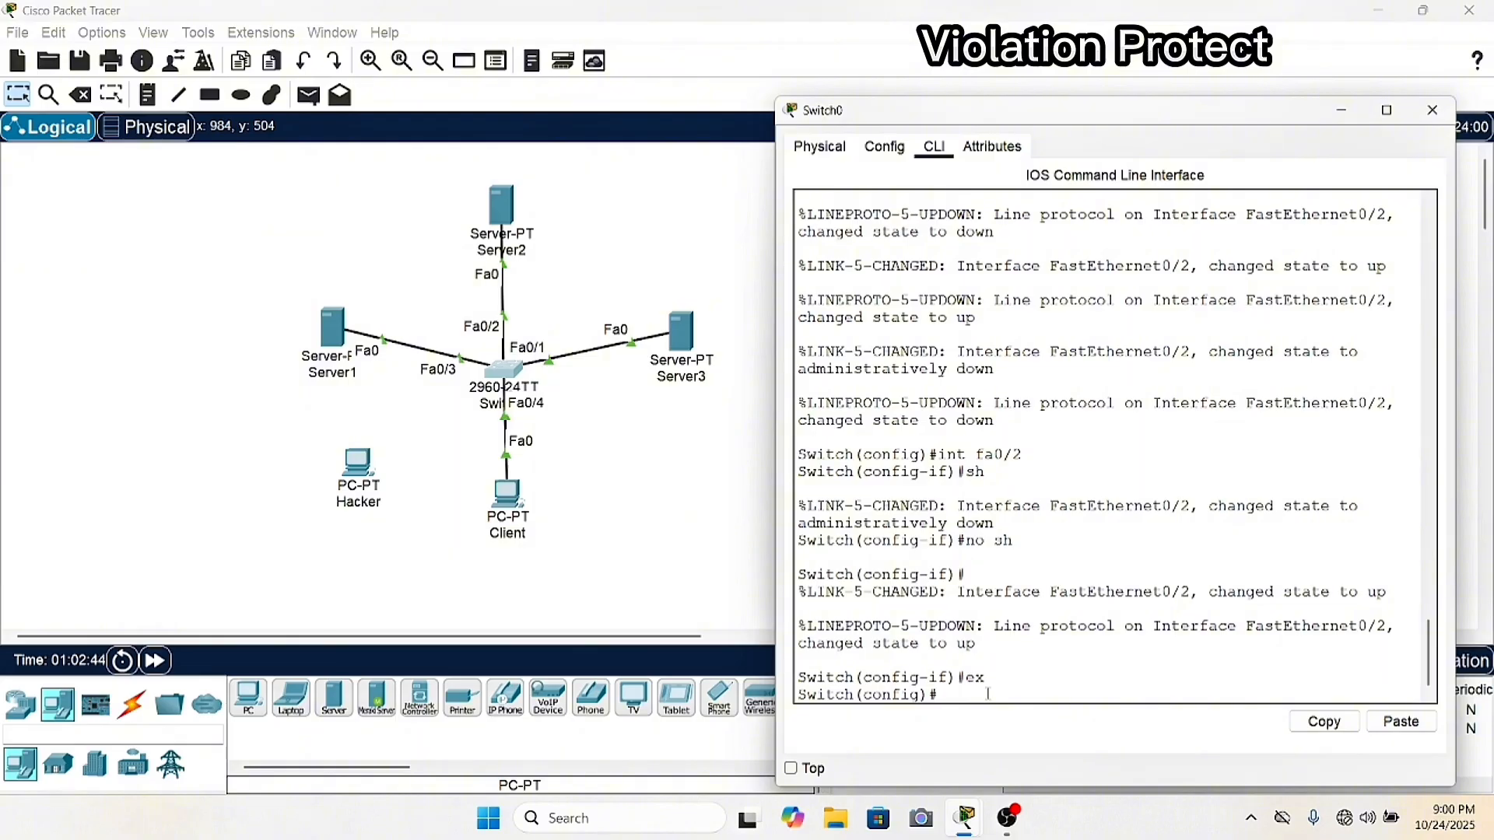
Enter interface fa0/3 on the switch and set it to access mode with swi mode acc.
type("int fa0/3")
key("Return")
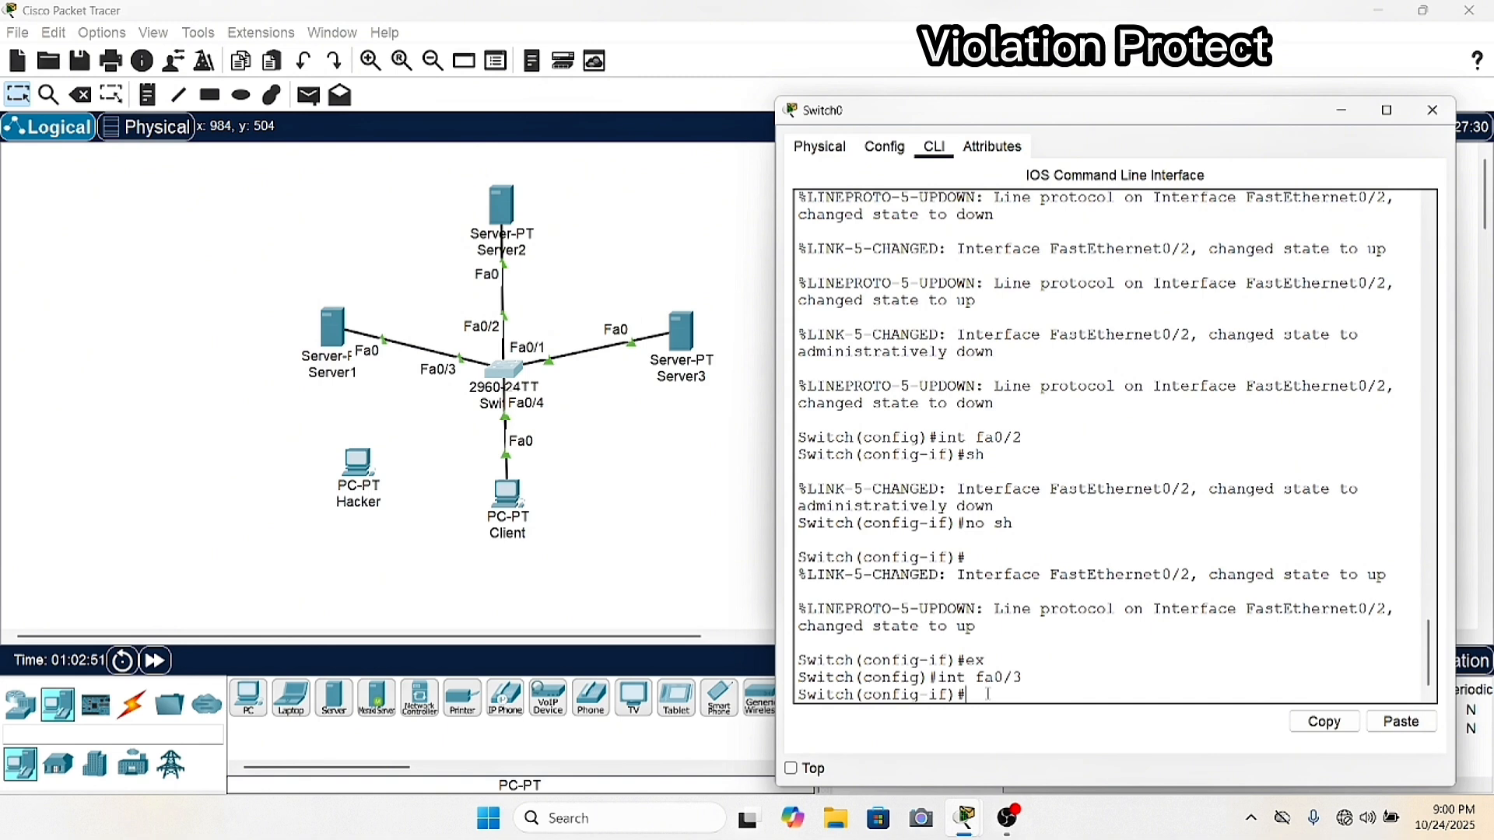
type("swi mode acc")
key("Return")
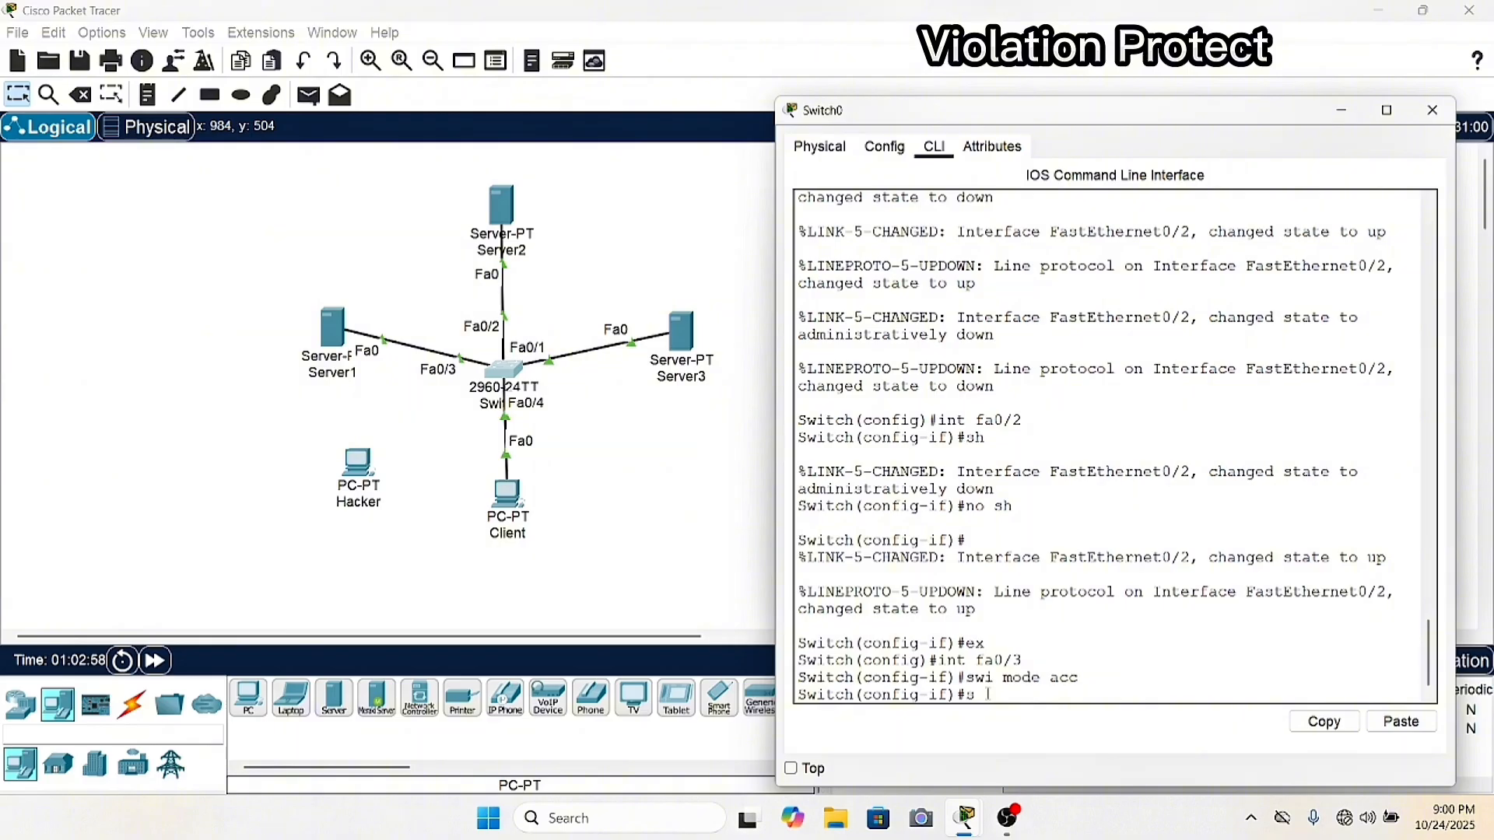
List the violation modes available for fa0/3 with swi port-security violation ?
type("swi poe")
key("BackSpace")
type("rt")
key("Tab")
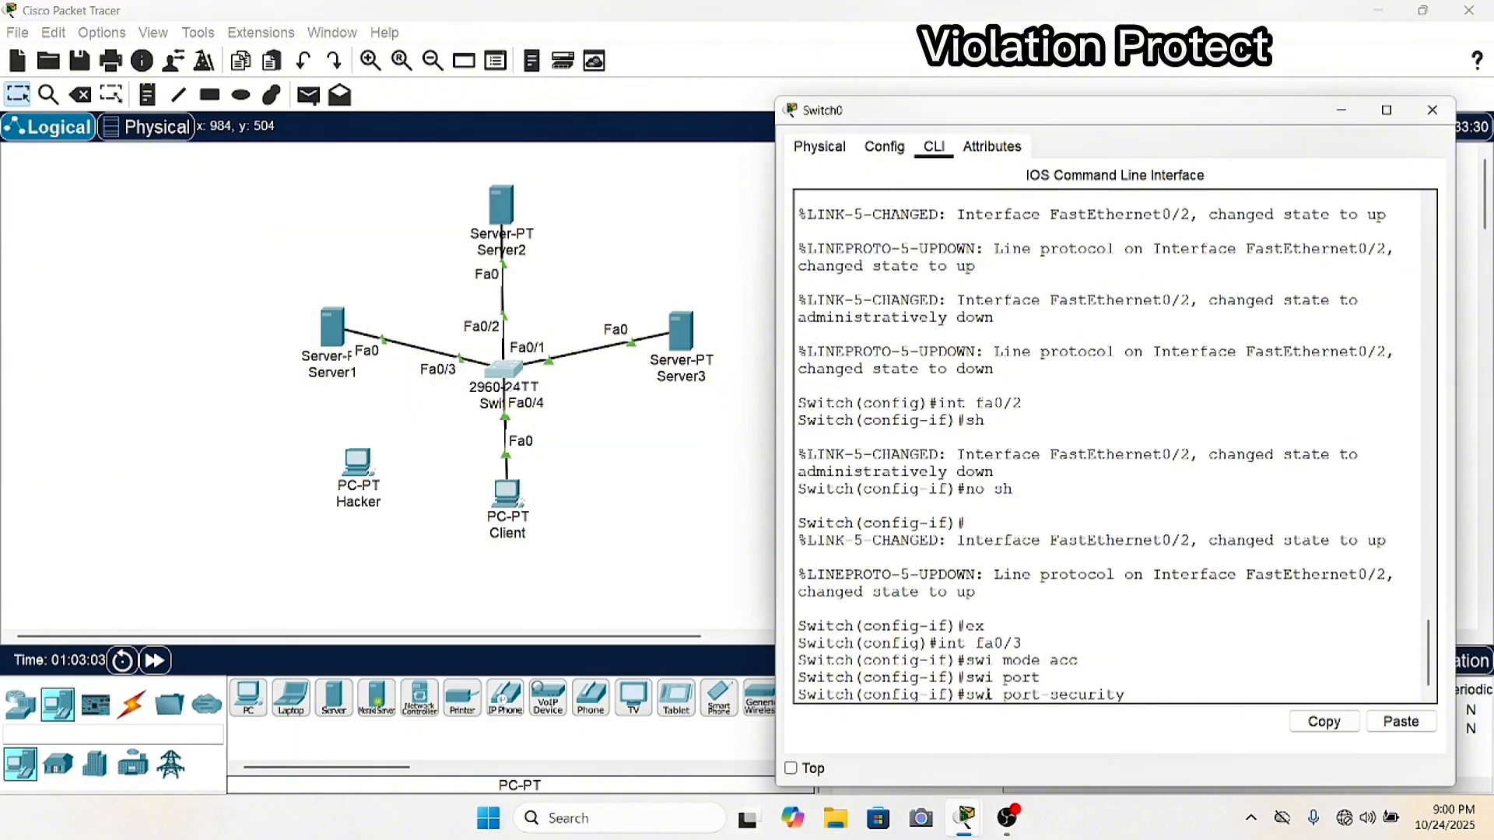
type("ol")
key("Tab")
type("?")
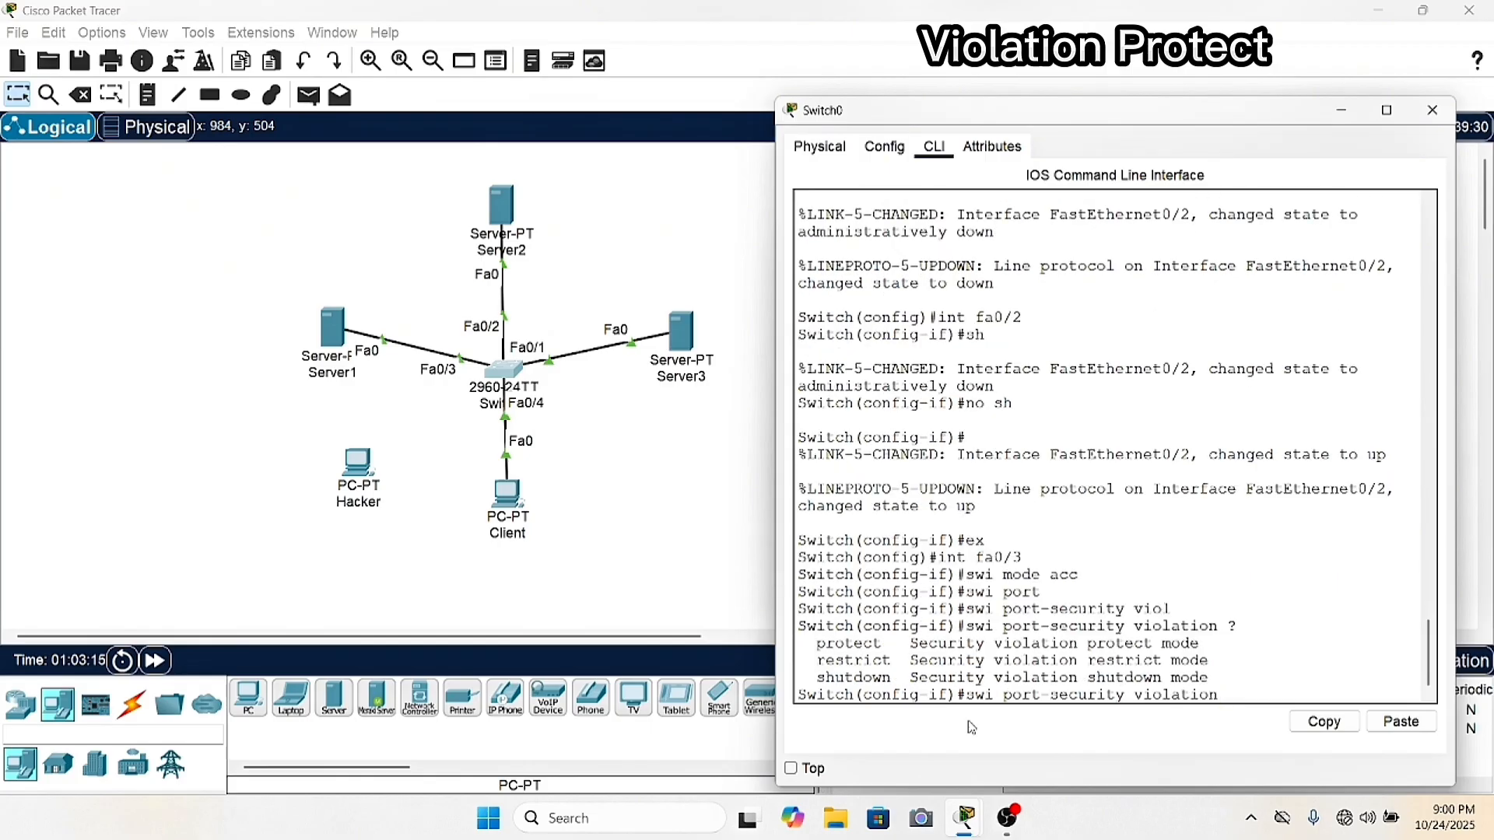
Review the protect, restrict and shutdown options in the help output and the access-mode command entered for fa0/3.
left_click_drag(816, 641, 902, 683)
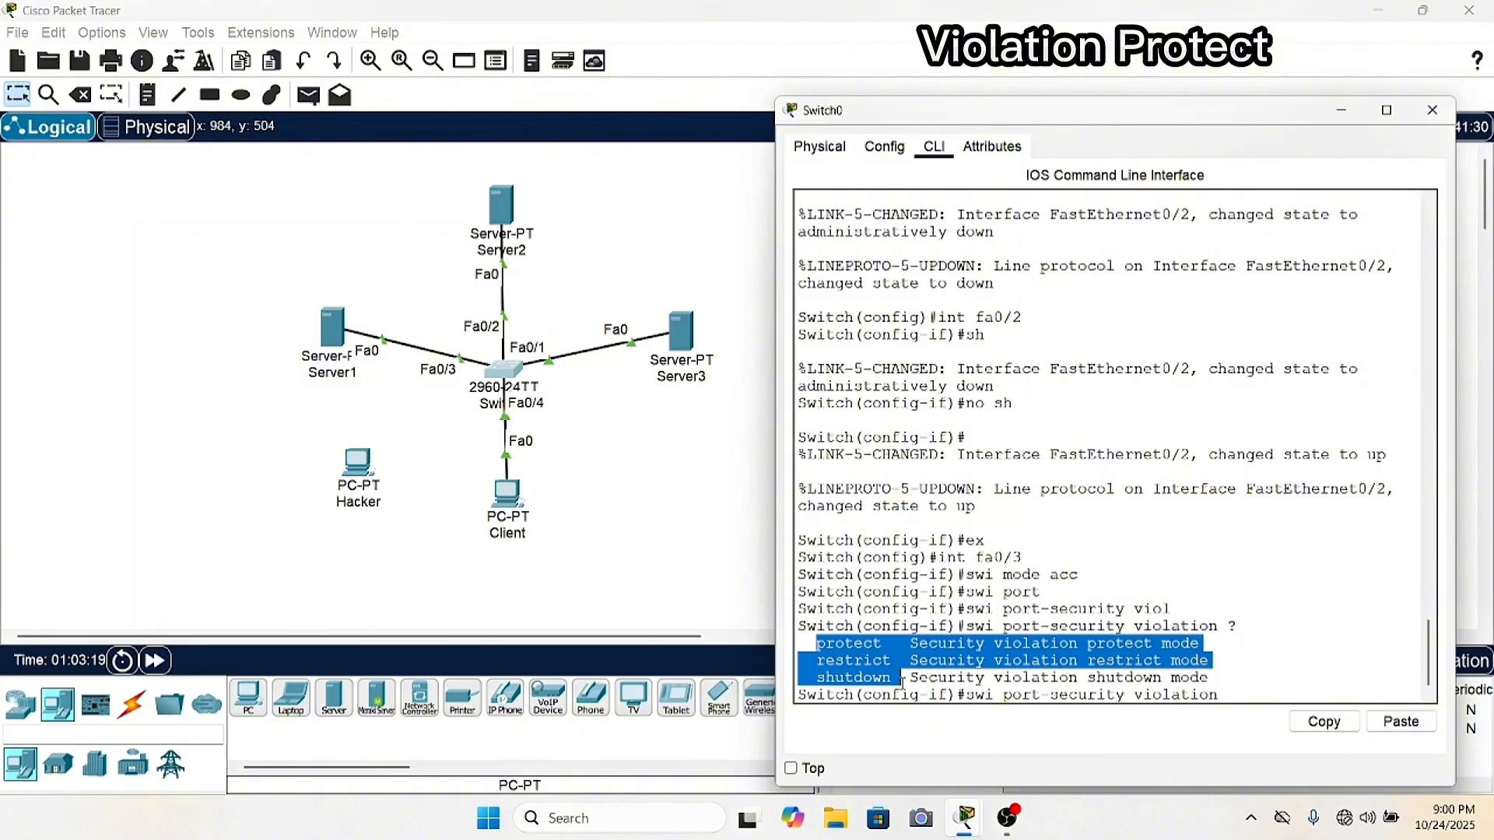
left_click_drag(903, 680, 1250, 632)
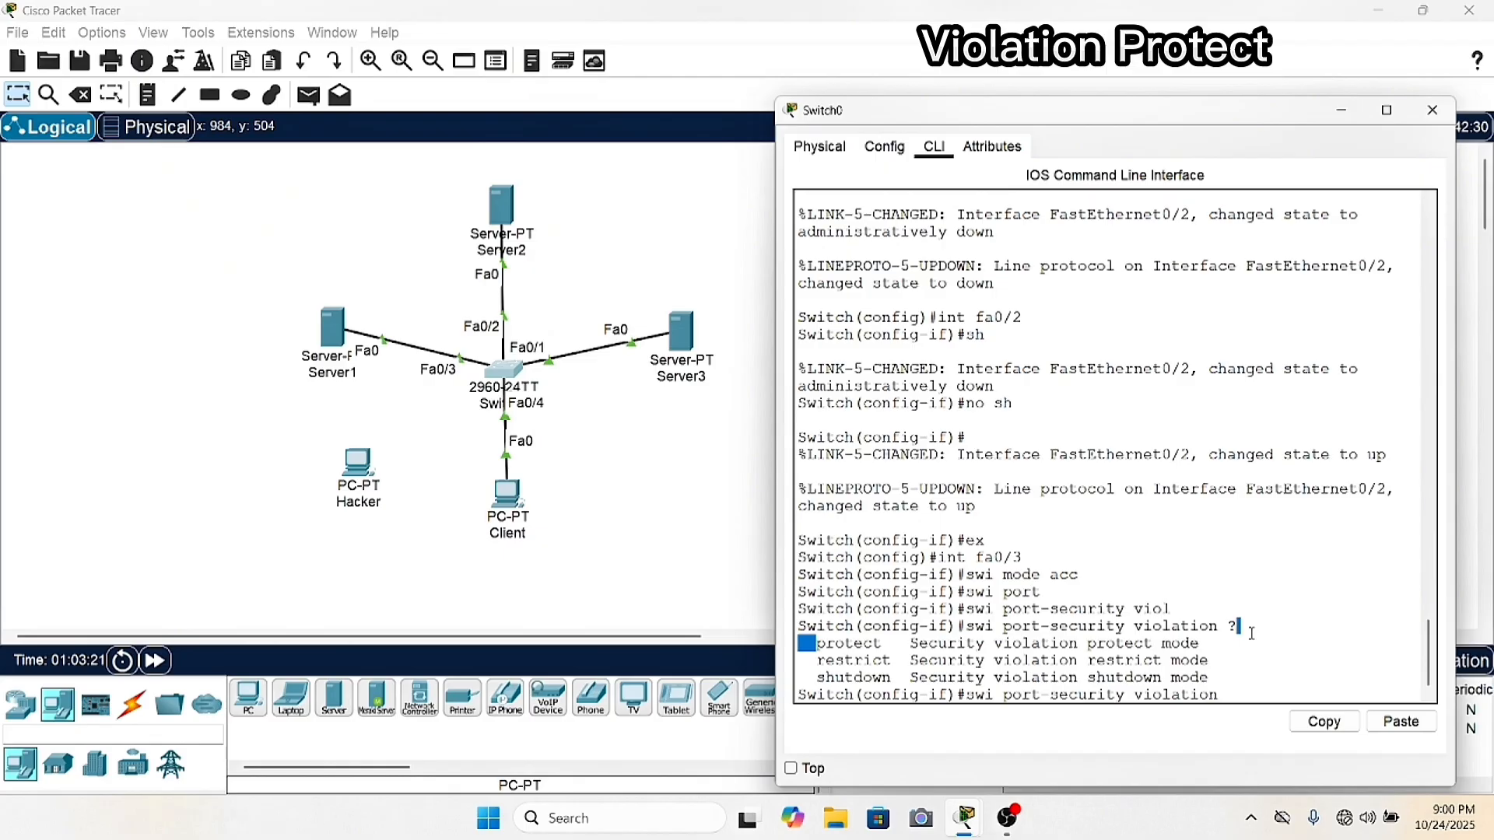
left_click_drag(816, 677, 893, 680)
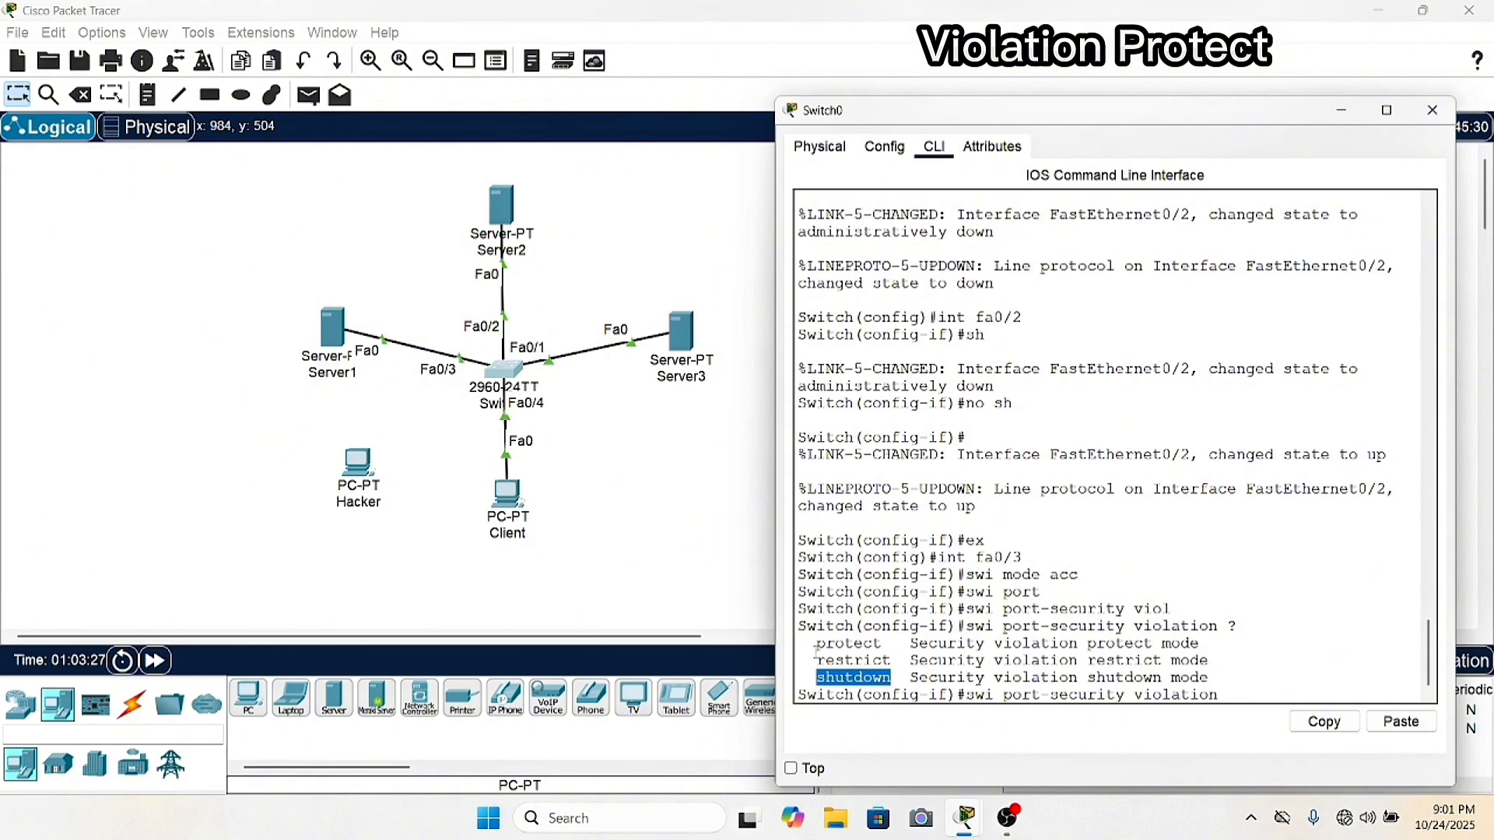
left_click_drag(816, 644, 891, 660)
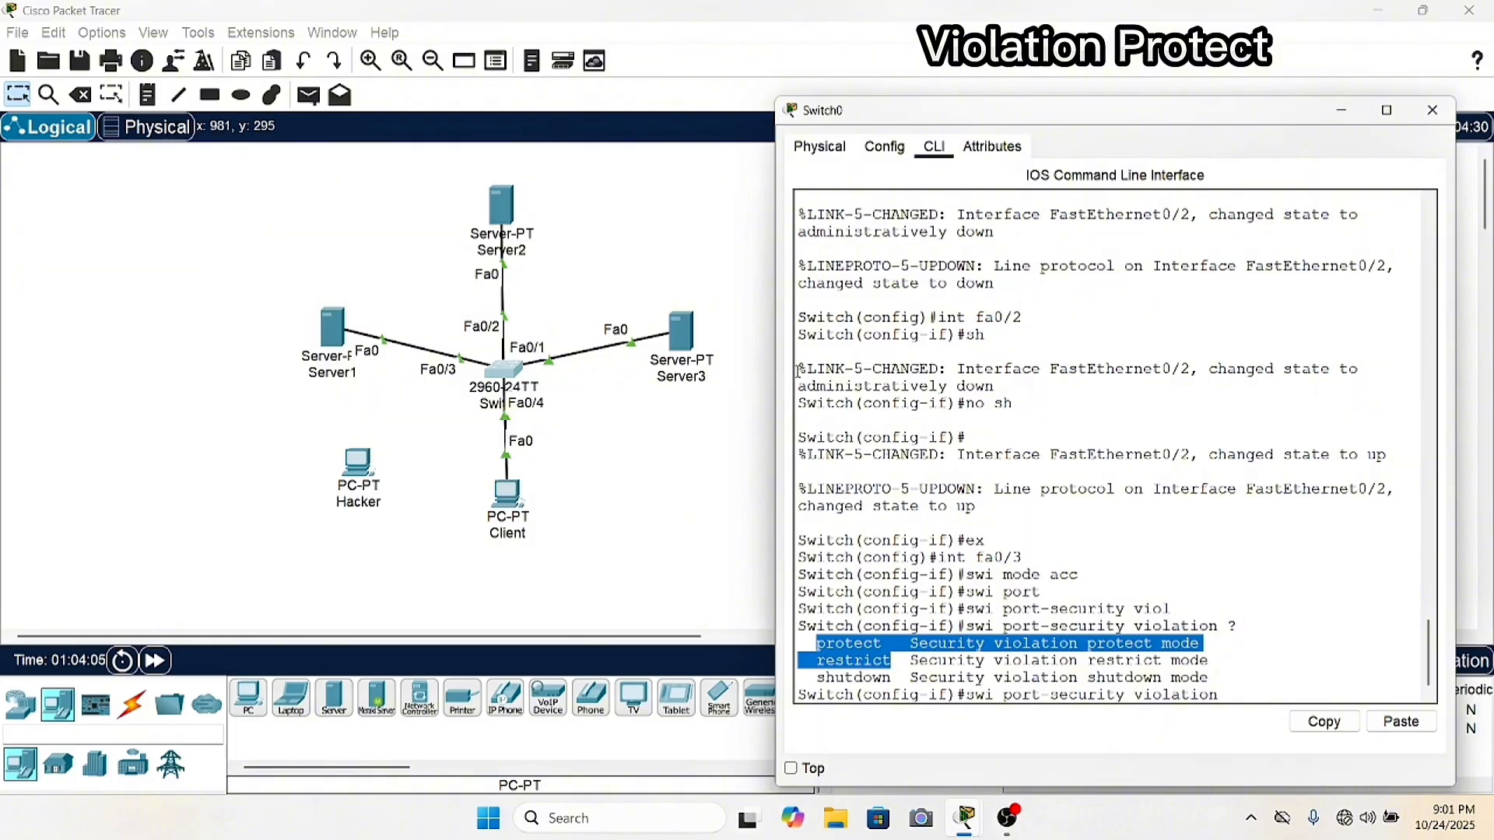
left_click(1230, 698)
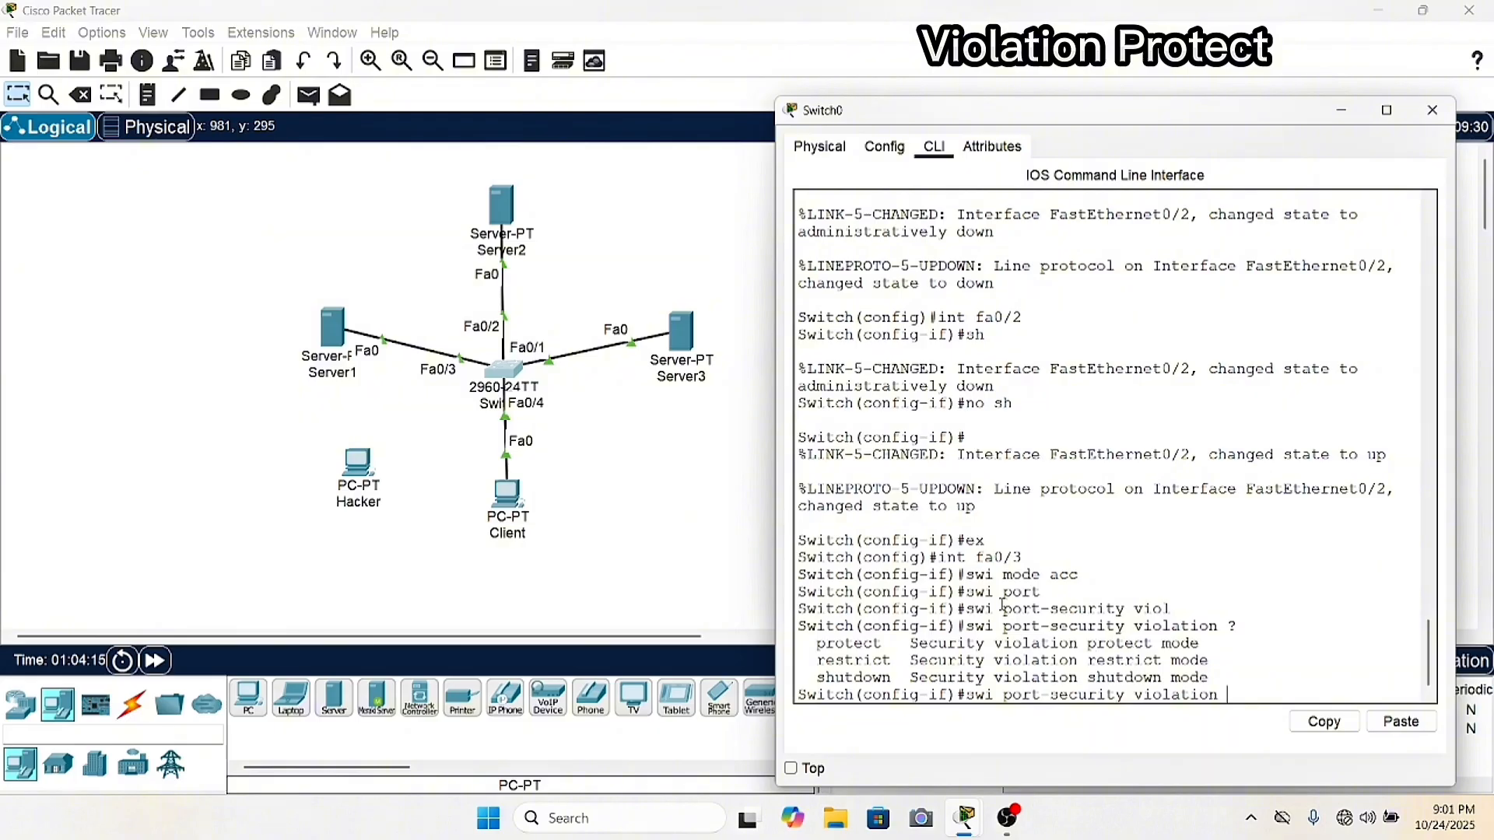
left_click_drag(965, 574, 1109, 568)
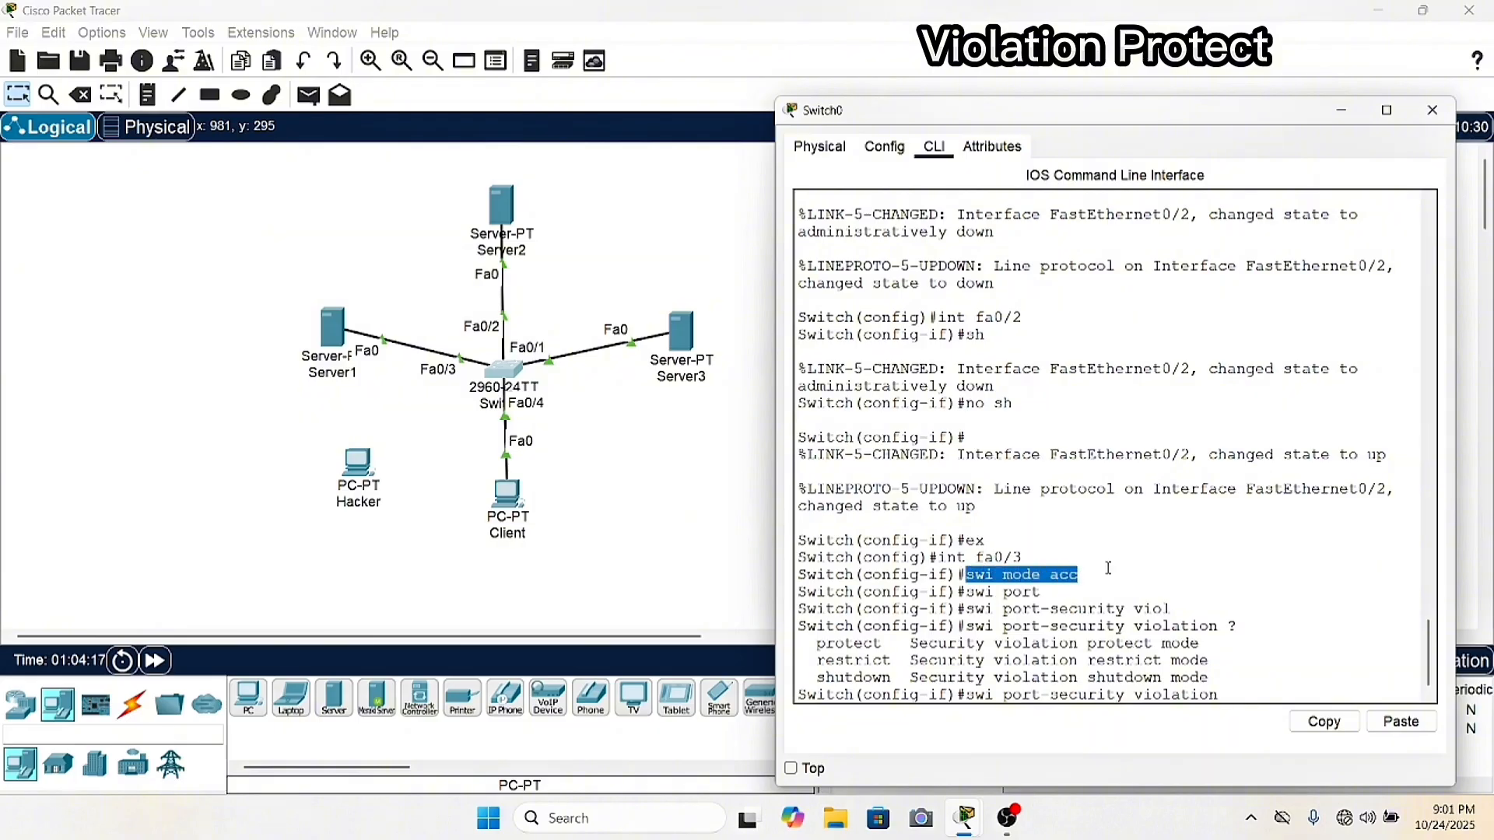
left_click(1109, 569)
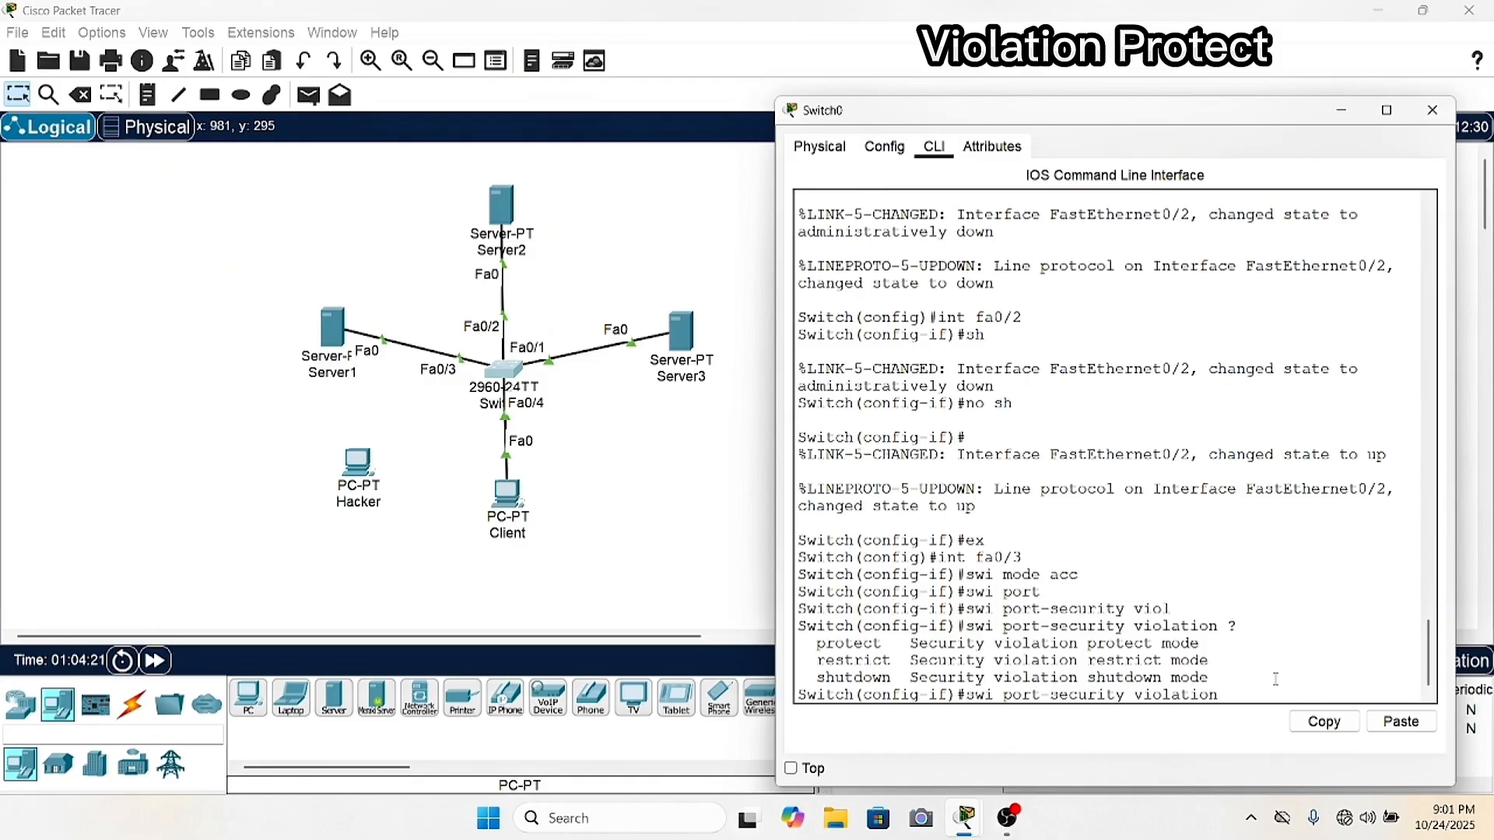
Clear the unfinished violation command and check whether port security is enabled using do sh port-security int fa0/3.
key("BackSpace")
key("BackSpace")
key("BackSpace")
key("BackSpace")
key("BackSpace")
key("BackSpace")
key("BackSpace")
key("BackSpace")
key("BackSpace")
key("BackSpace")
key("BackSpace")
key("BackSpace")
key("BackSpace")
key("BackSpace")
key("BackSpace")
key("BackSpace")
key("BackSpace")
key("BackSpace")
key("BackSpace")
key("BackSpace")
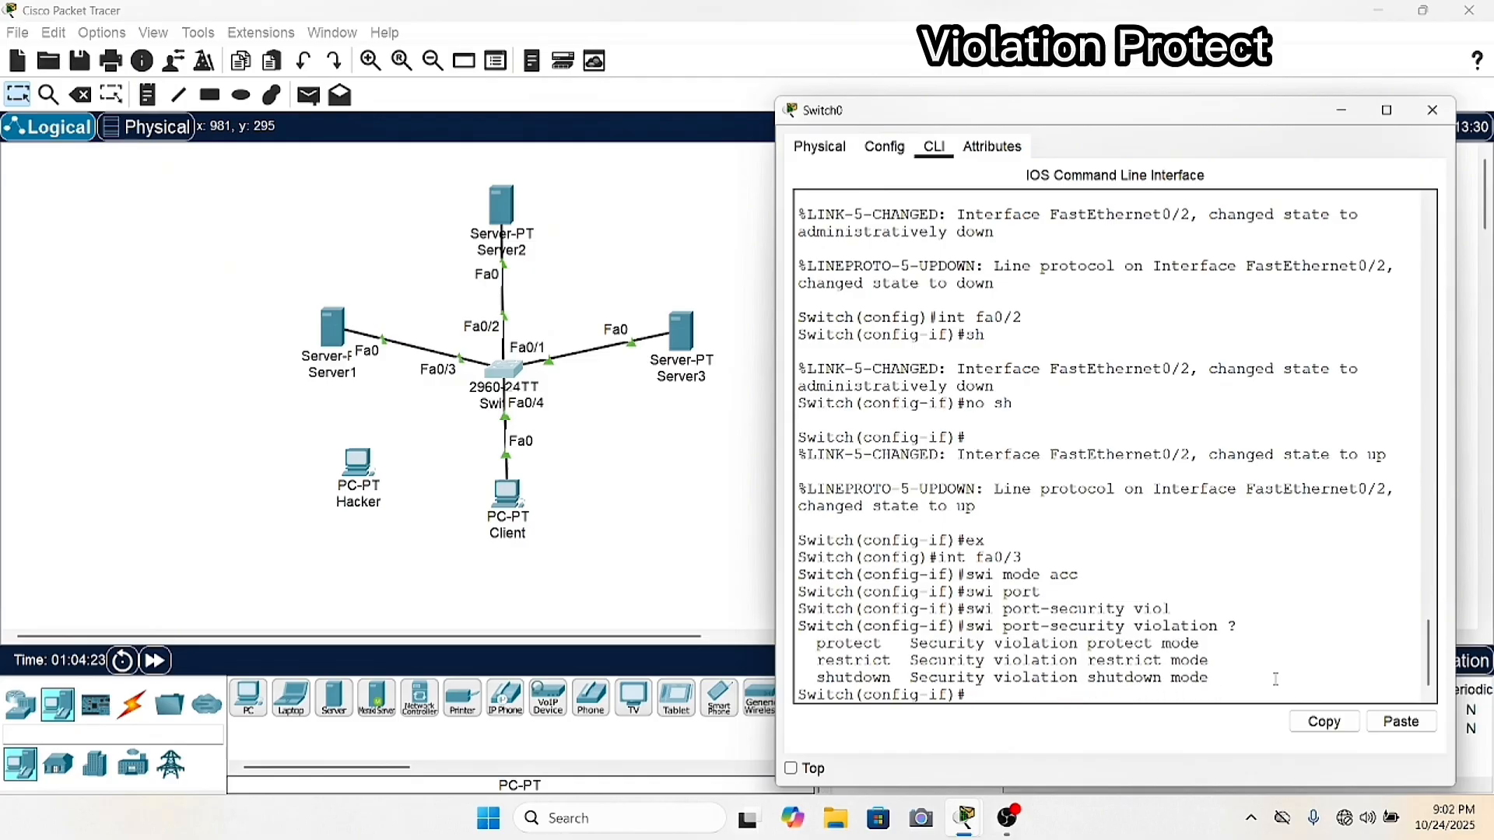
type("do sh port")
key("Tab")
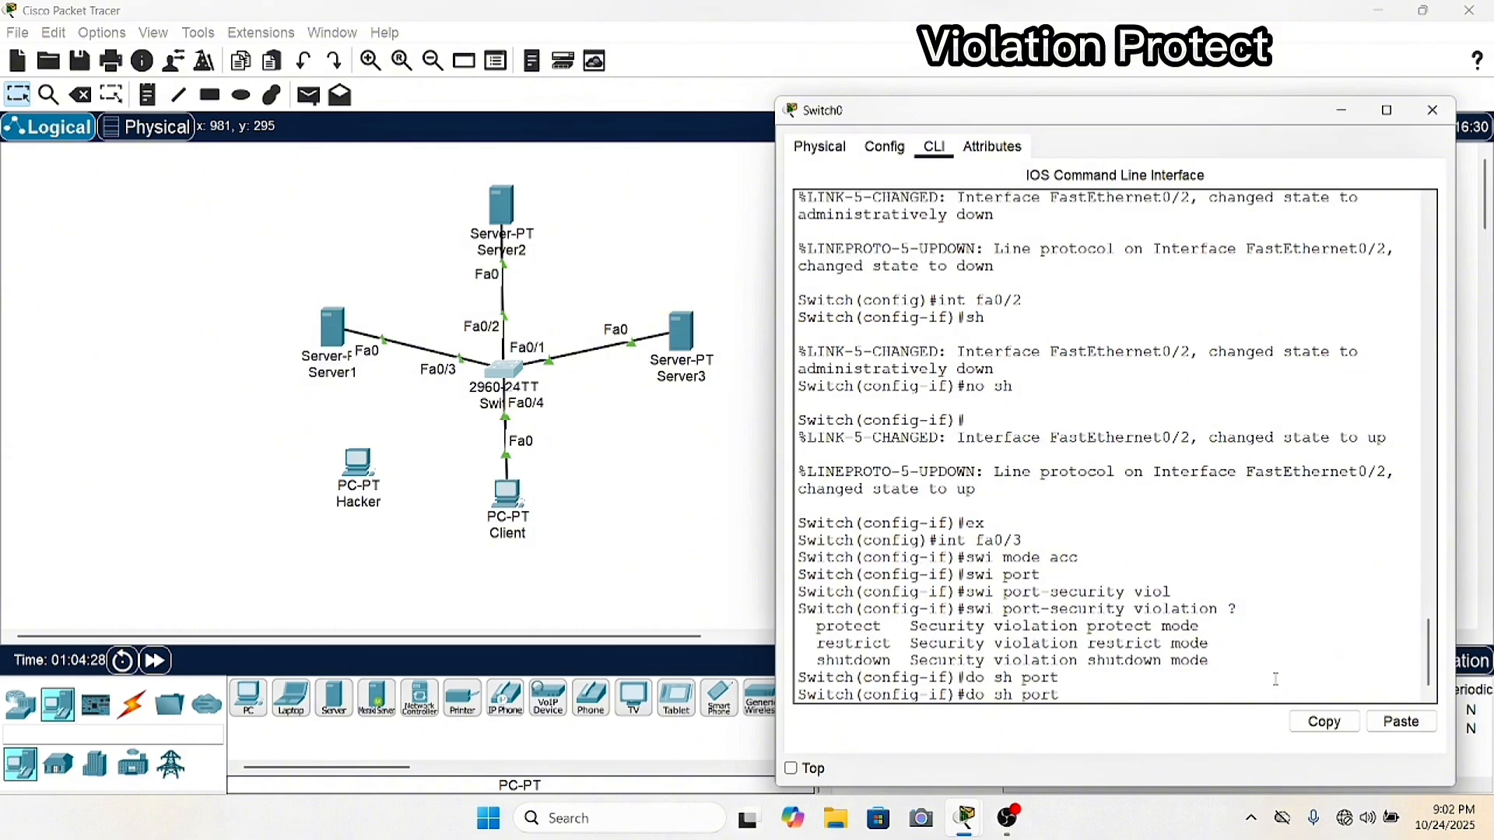
type("-security int fa0/3")
key("Return")
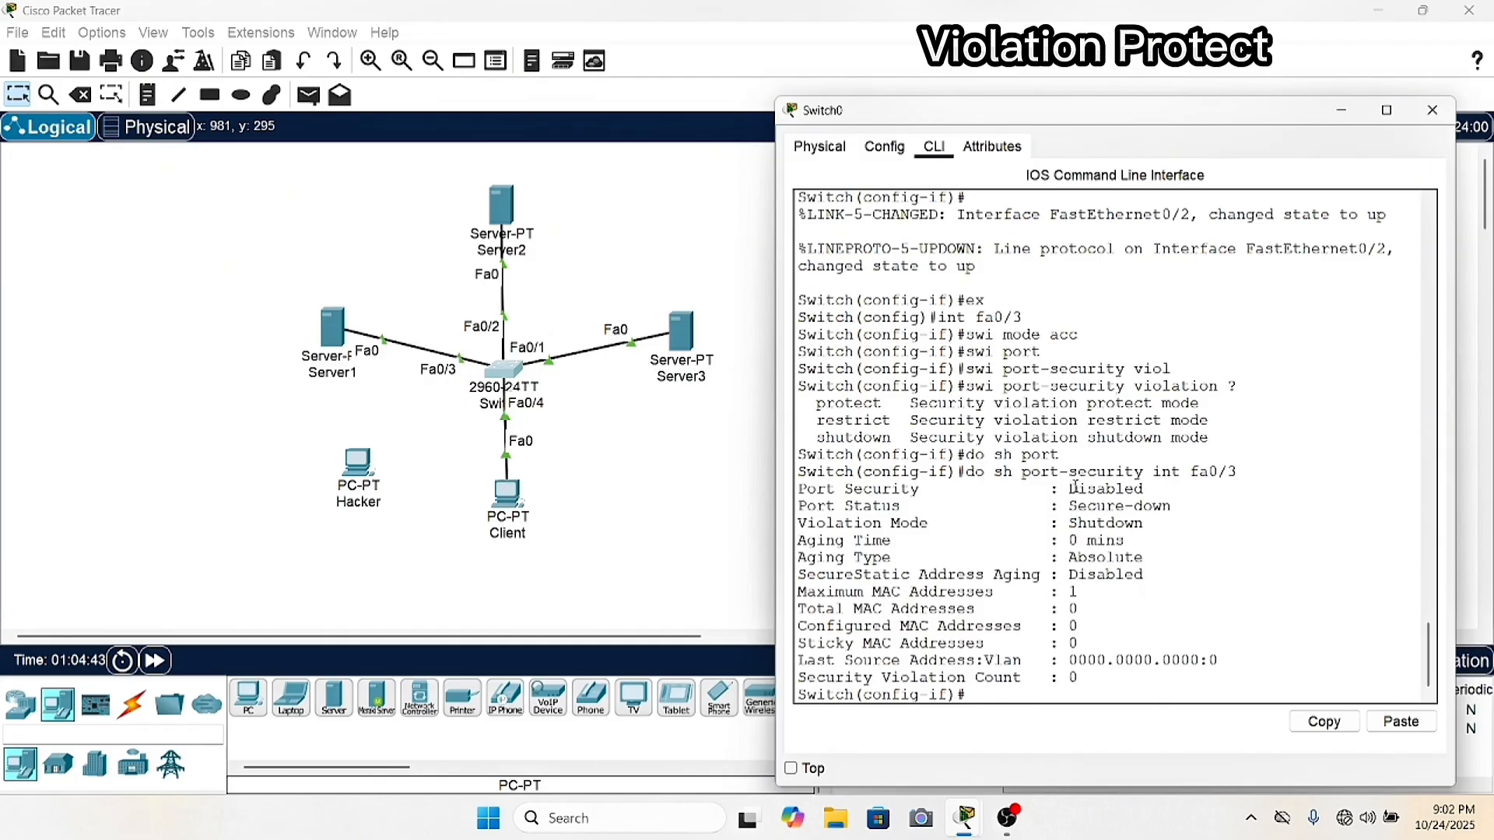
left_click_drag(1068, 489, 1150, 488)
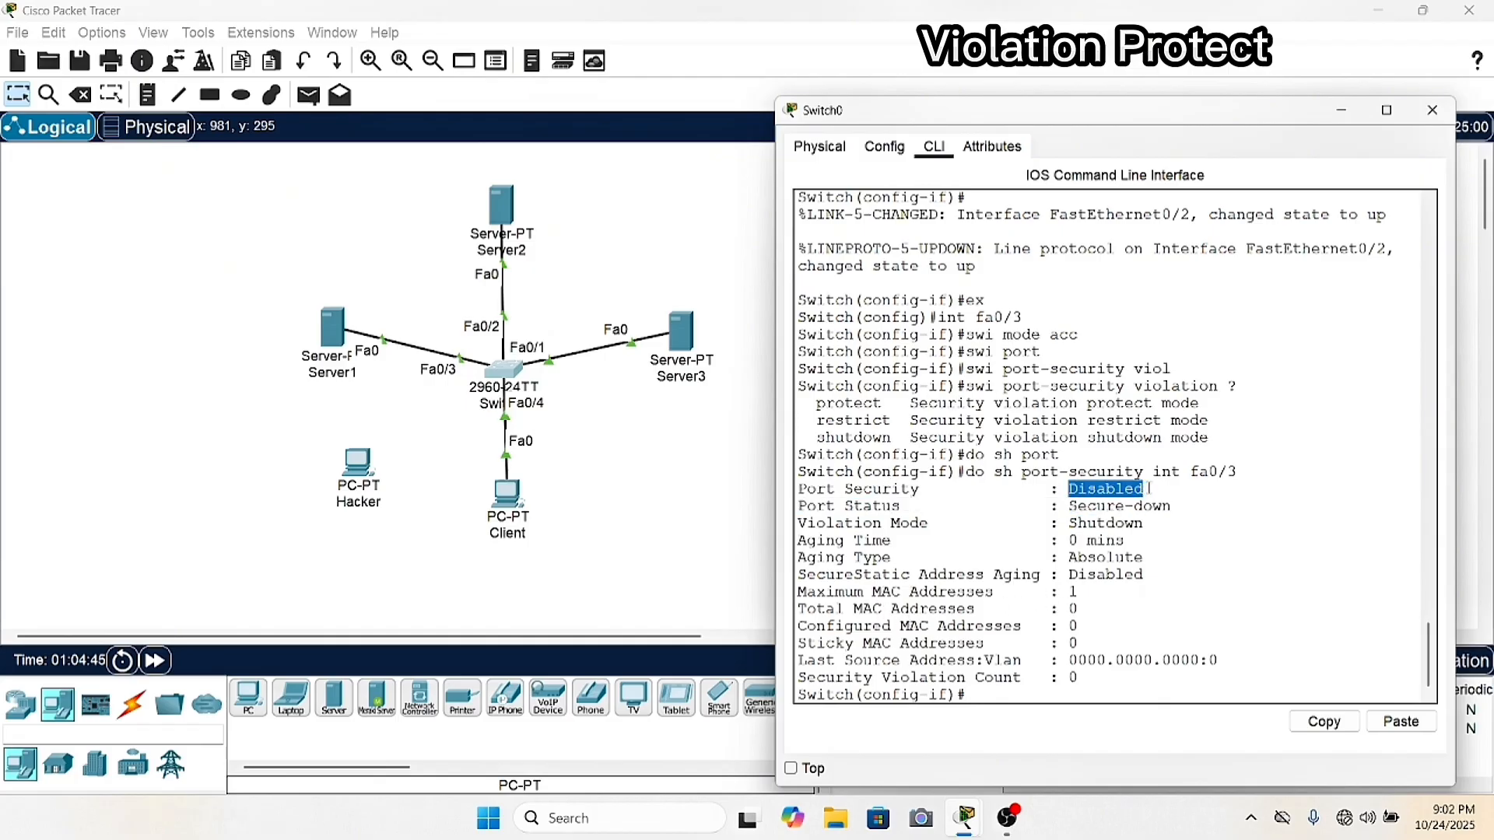
Enable port security on fa0/3 with swi port-security.
type("sw")
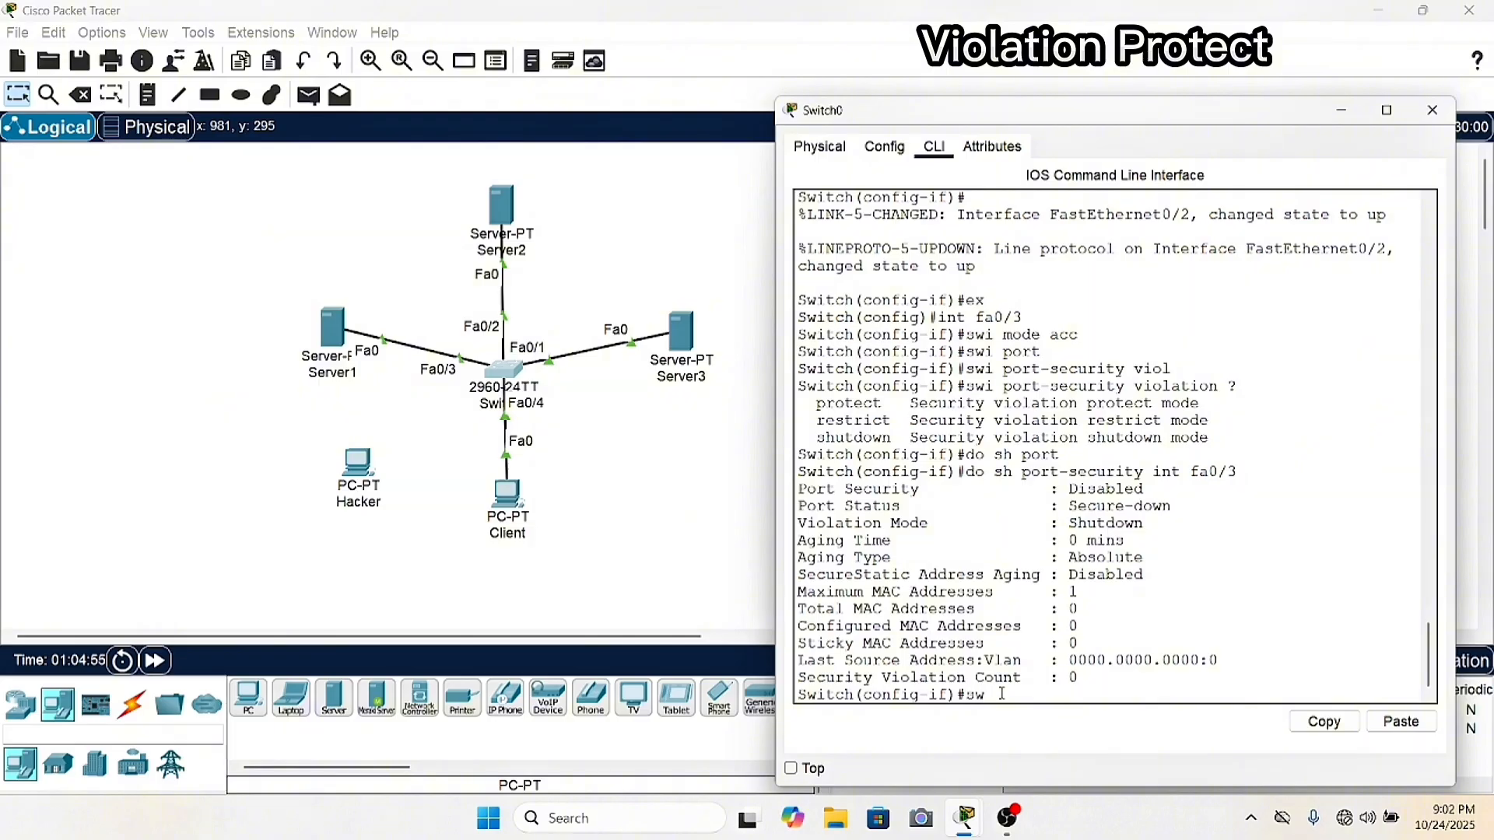
type("i port")
key("Tab")
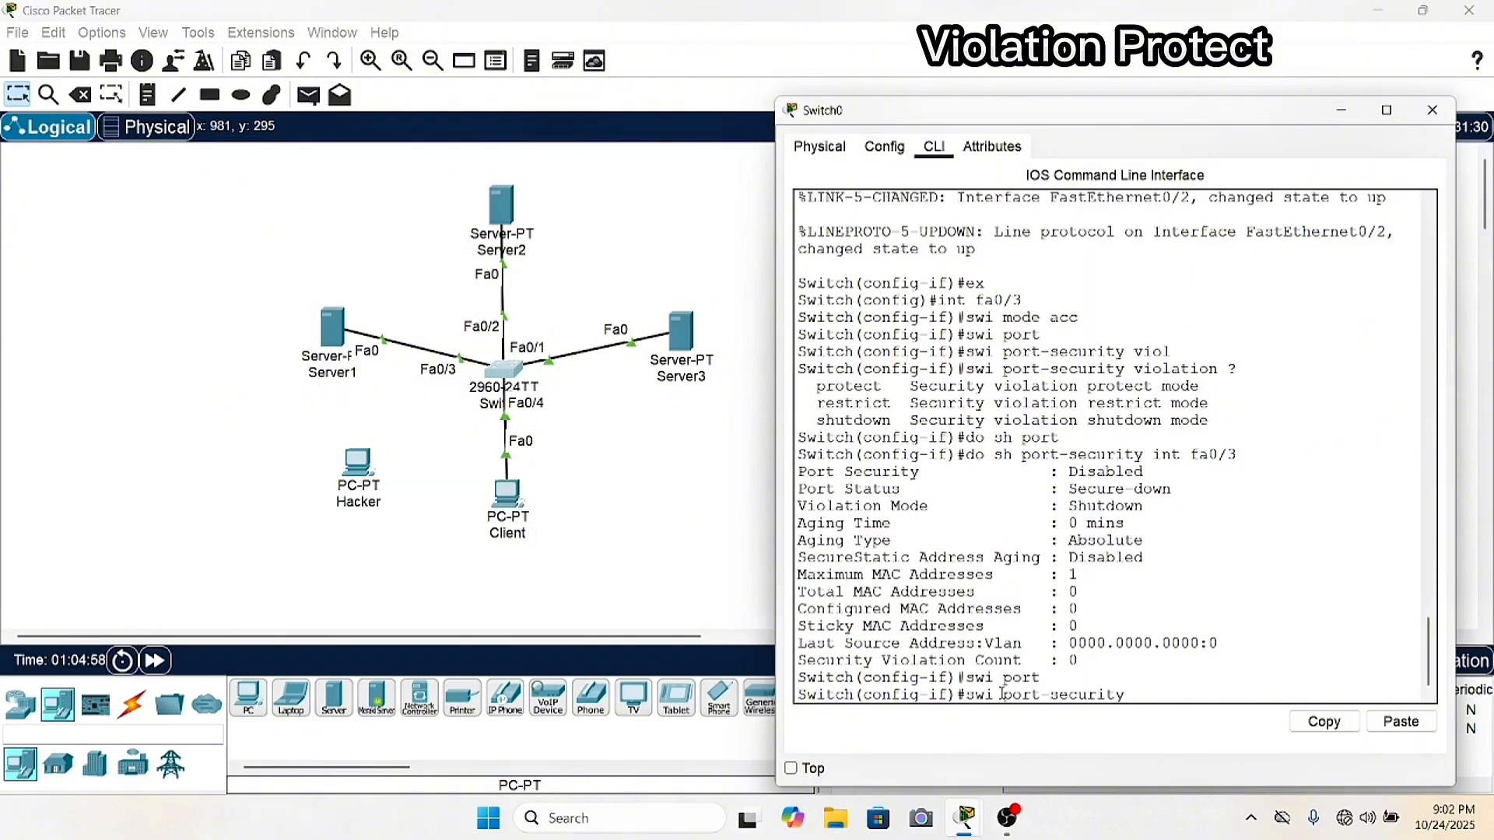
key("Return")
Display the port security status of fa0/3 again and check its Port Security line.
key("Up")
key("Up")
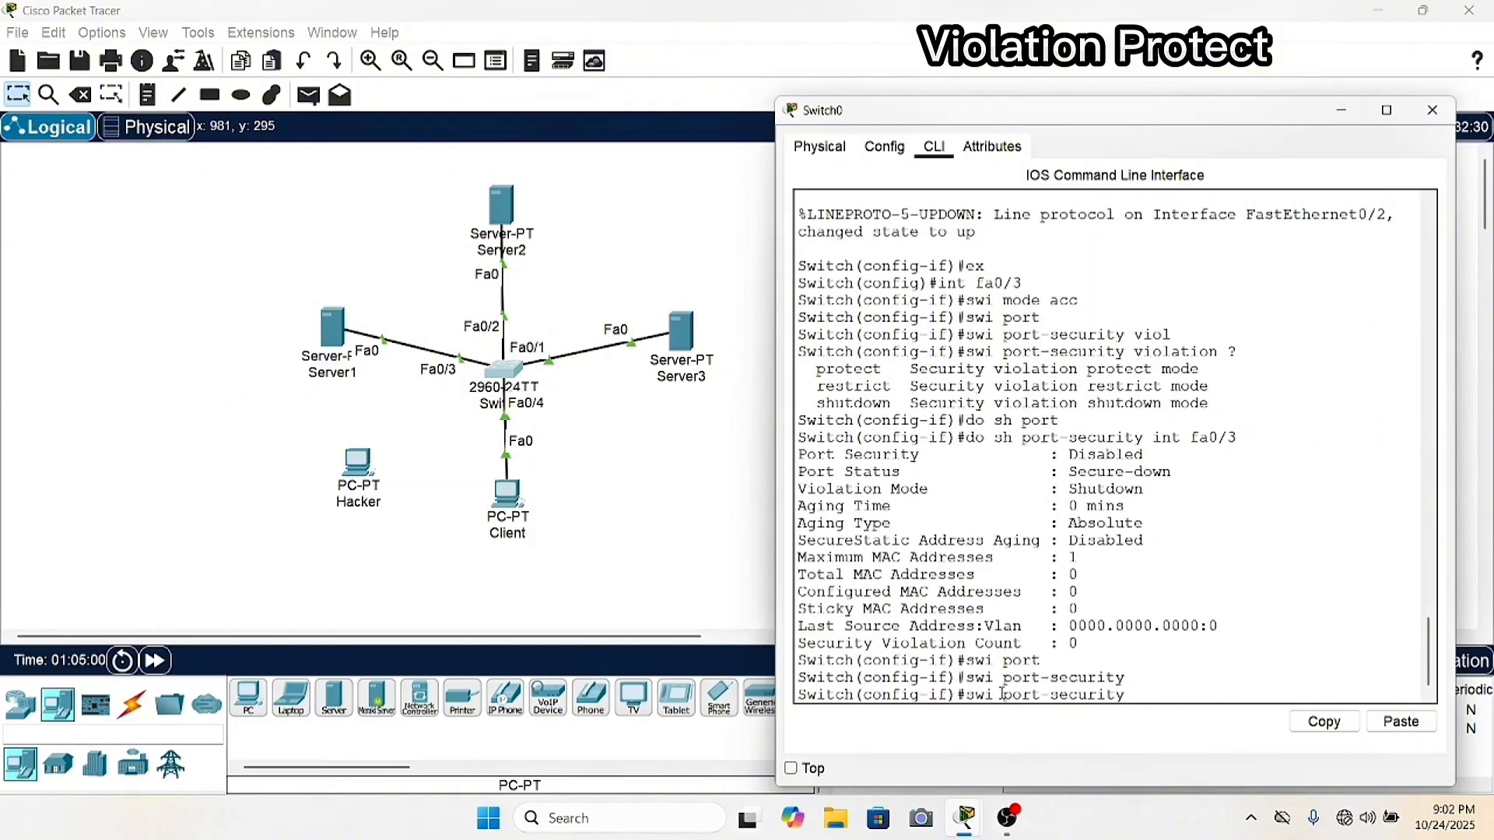
key("Return")
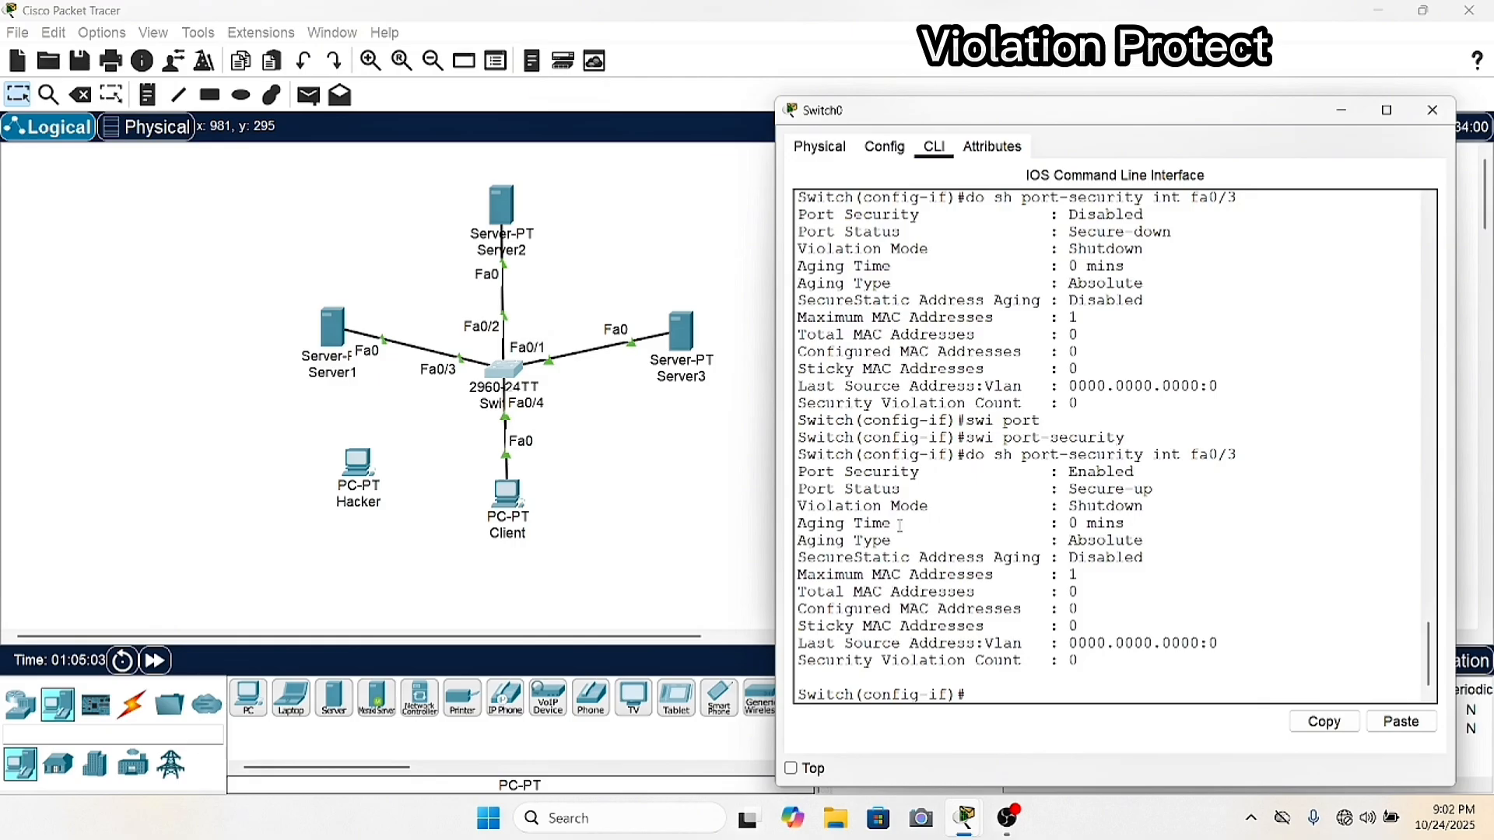
left_click_drag(1068, 472, 1145, 471)
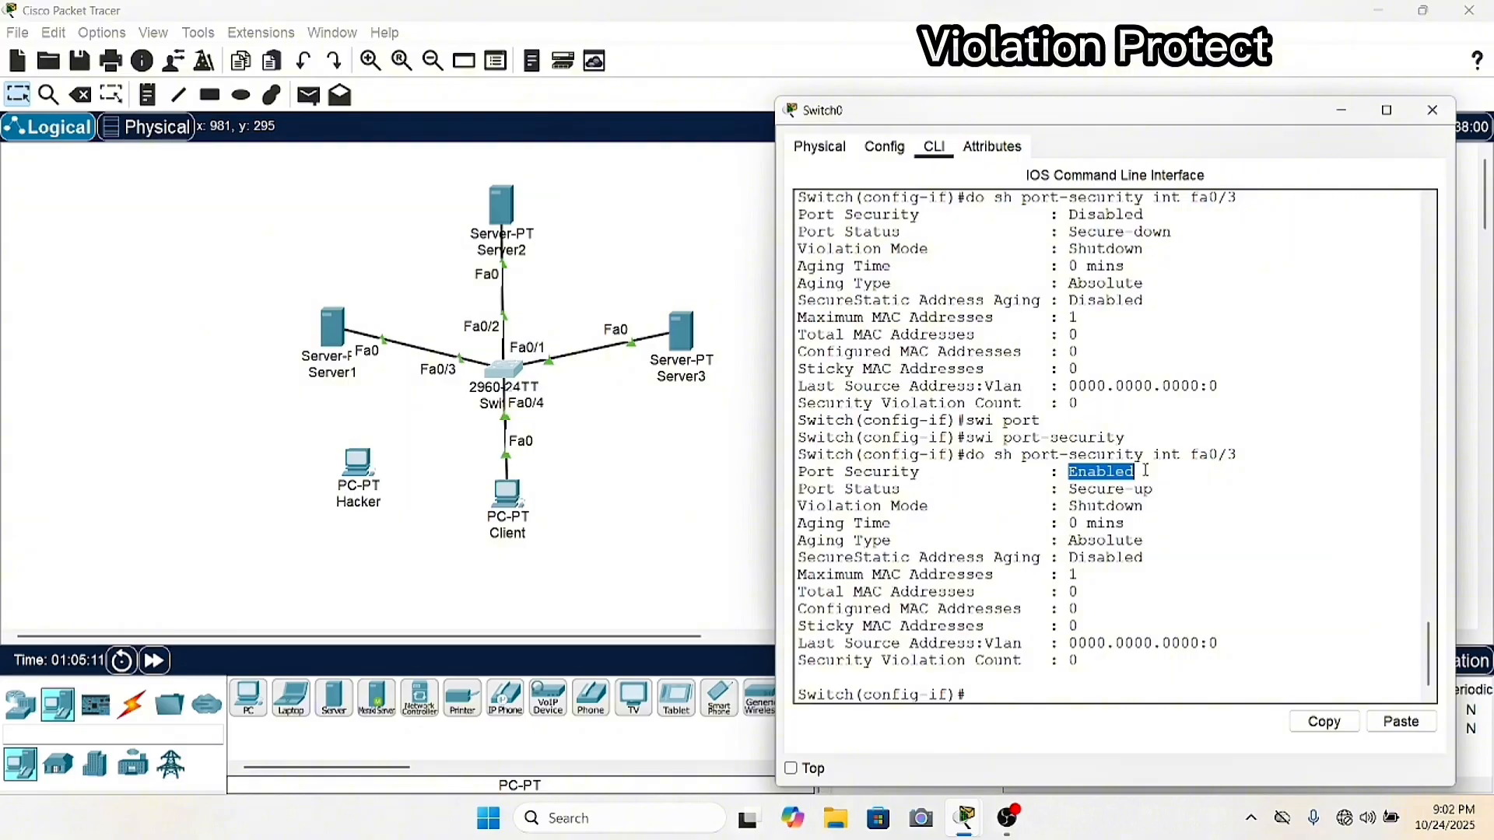
Enable sticky MAC address learning on fa0/3 with swi port-security mac-address sticky.
left_click(996, 695)
type("sw")
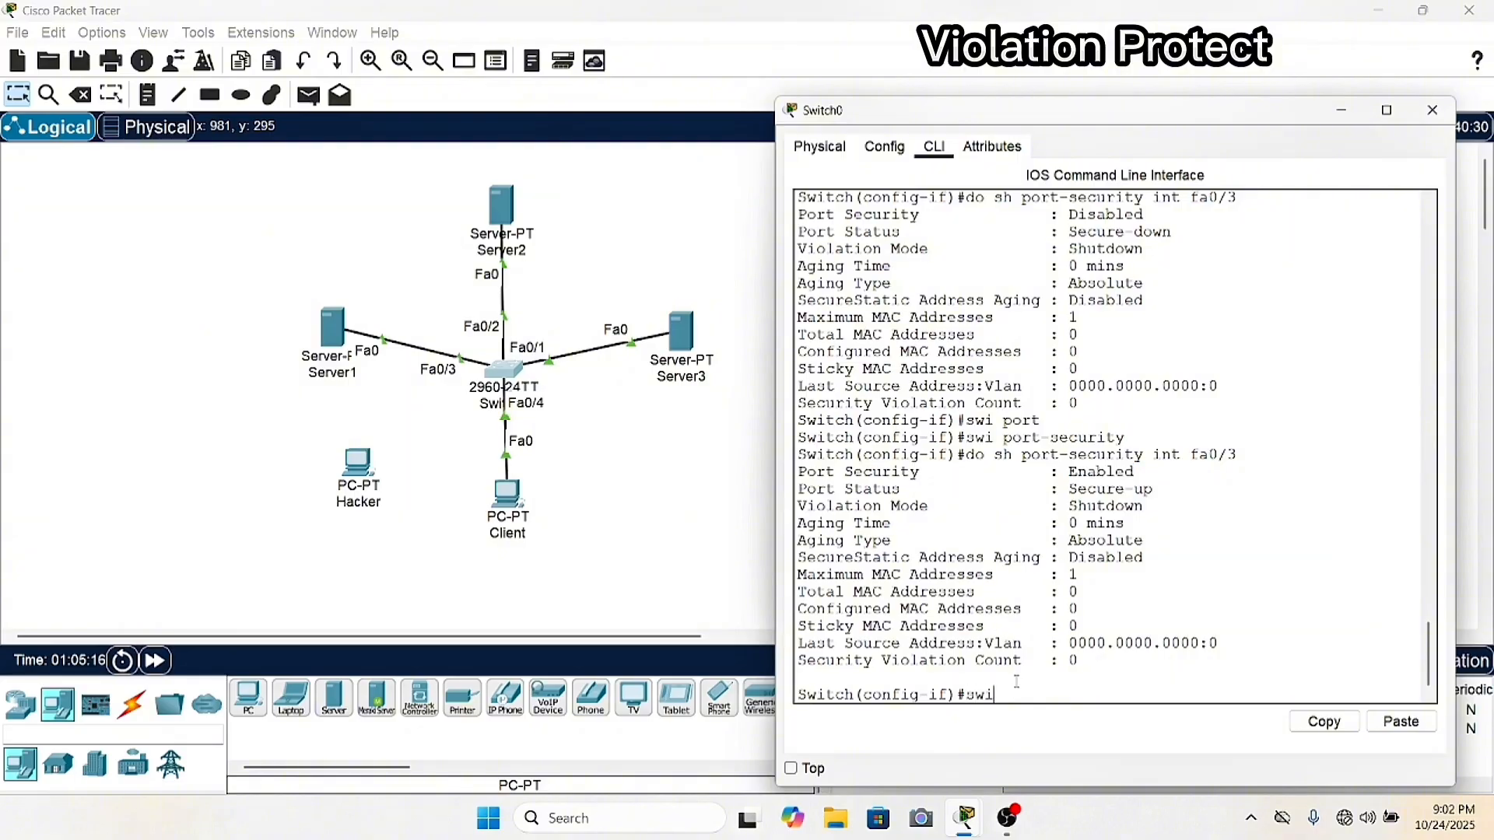
type("i port")
key("Tab")
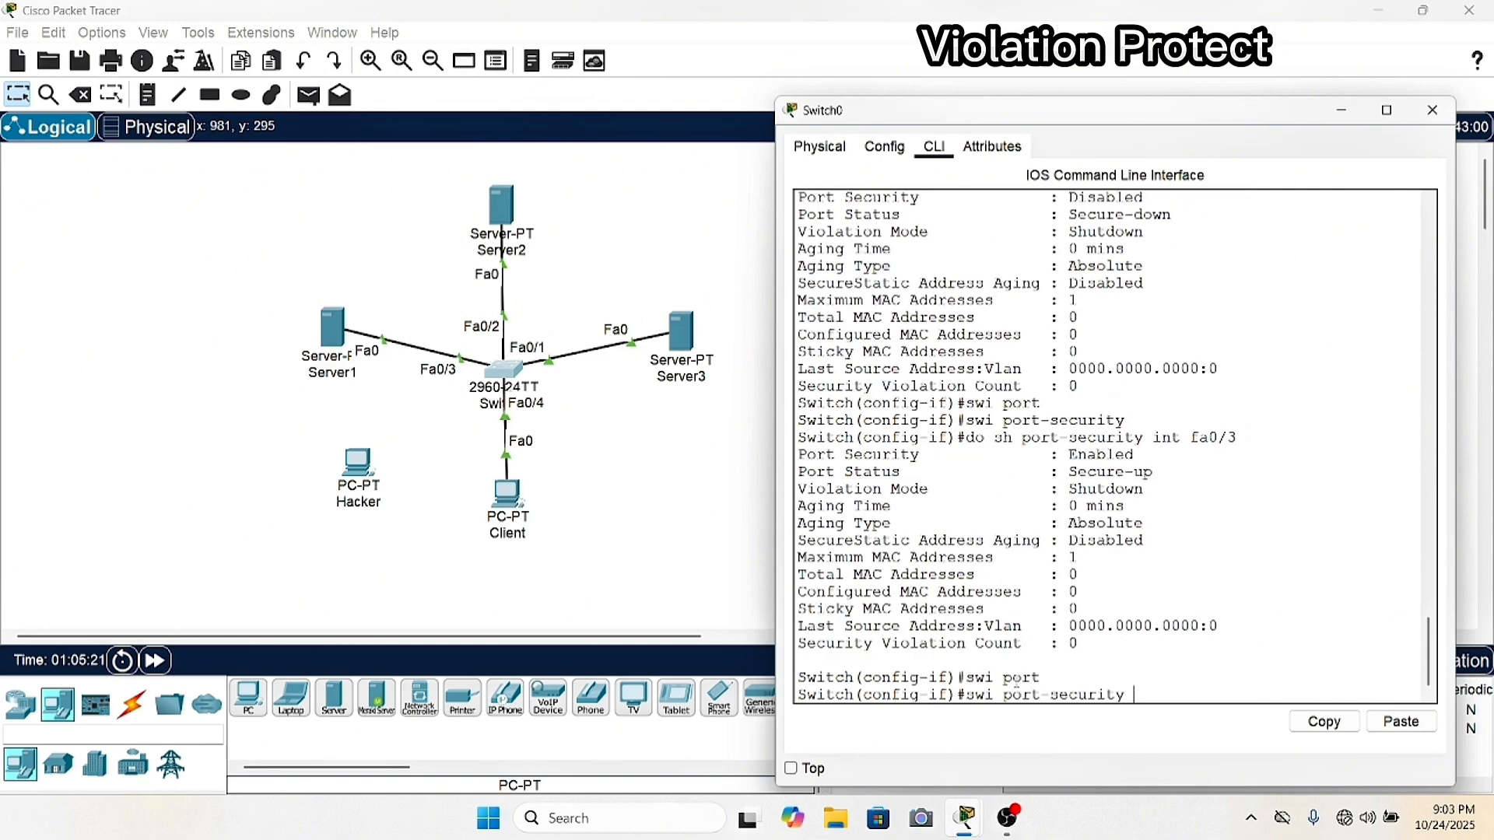
type("mac")
key("Tab")
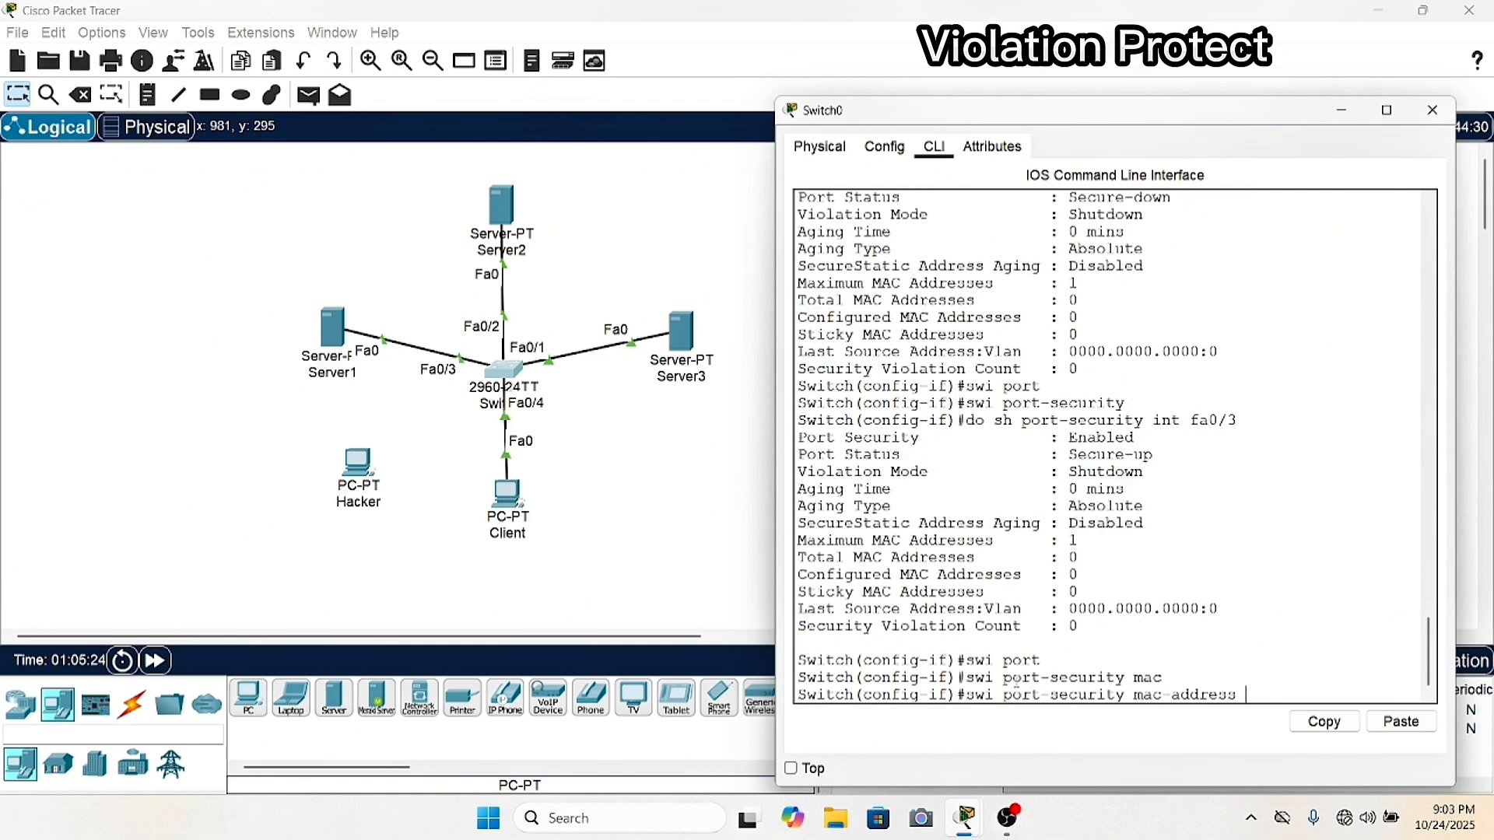
type("stik")
key("Tab")
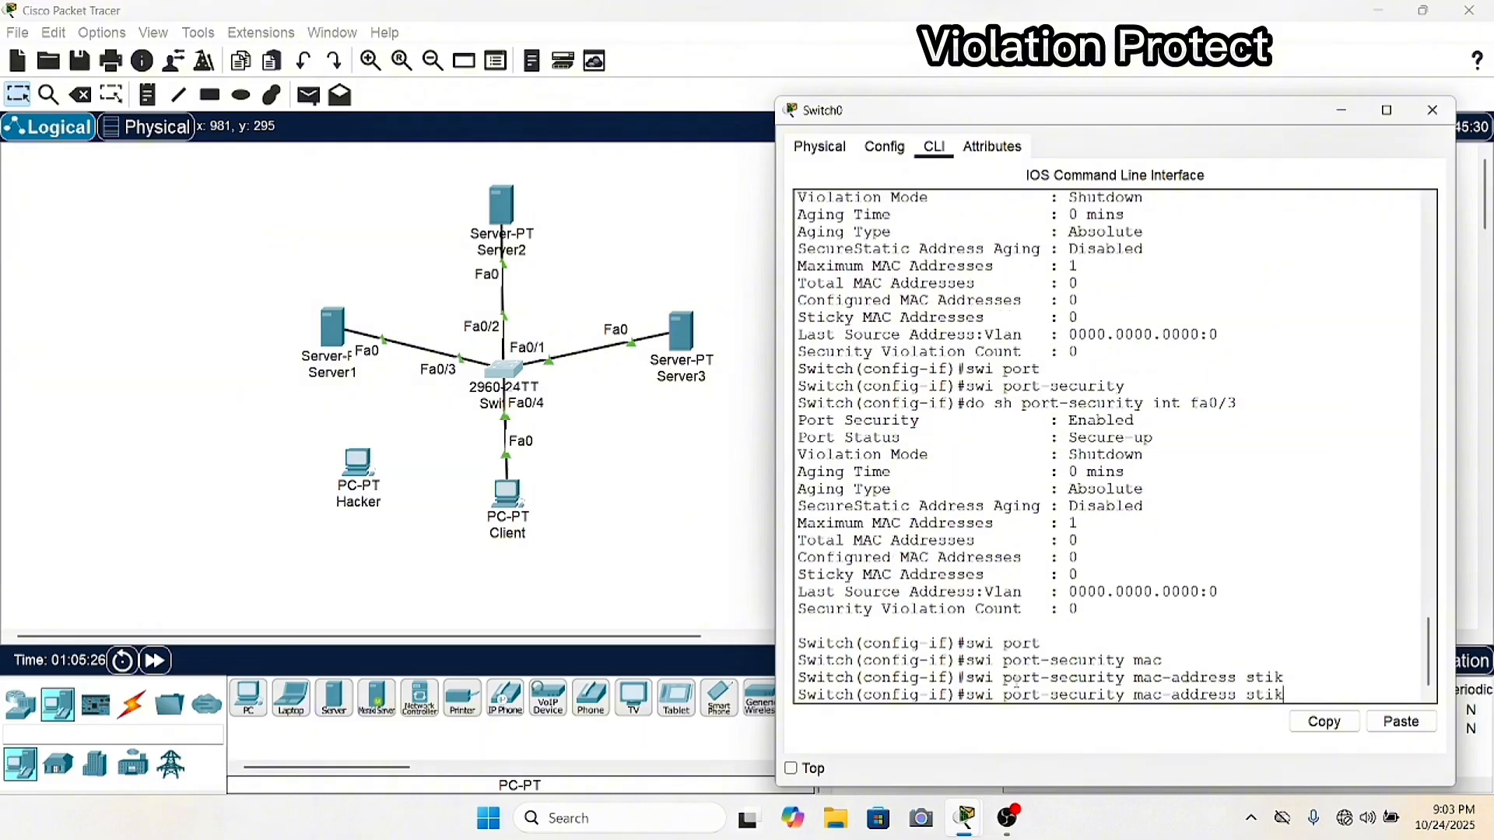
key("BackSpace")
type("c")
key("Tab")
key("Return")
Limit fa0/3 to one secure MAC address with swi port-security maximum 1.
type("sw")
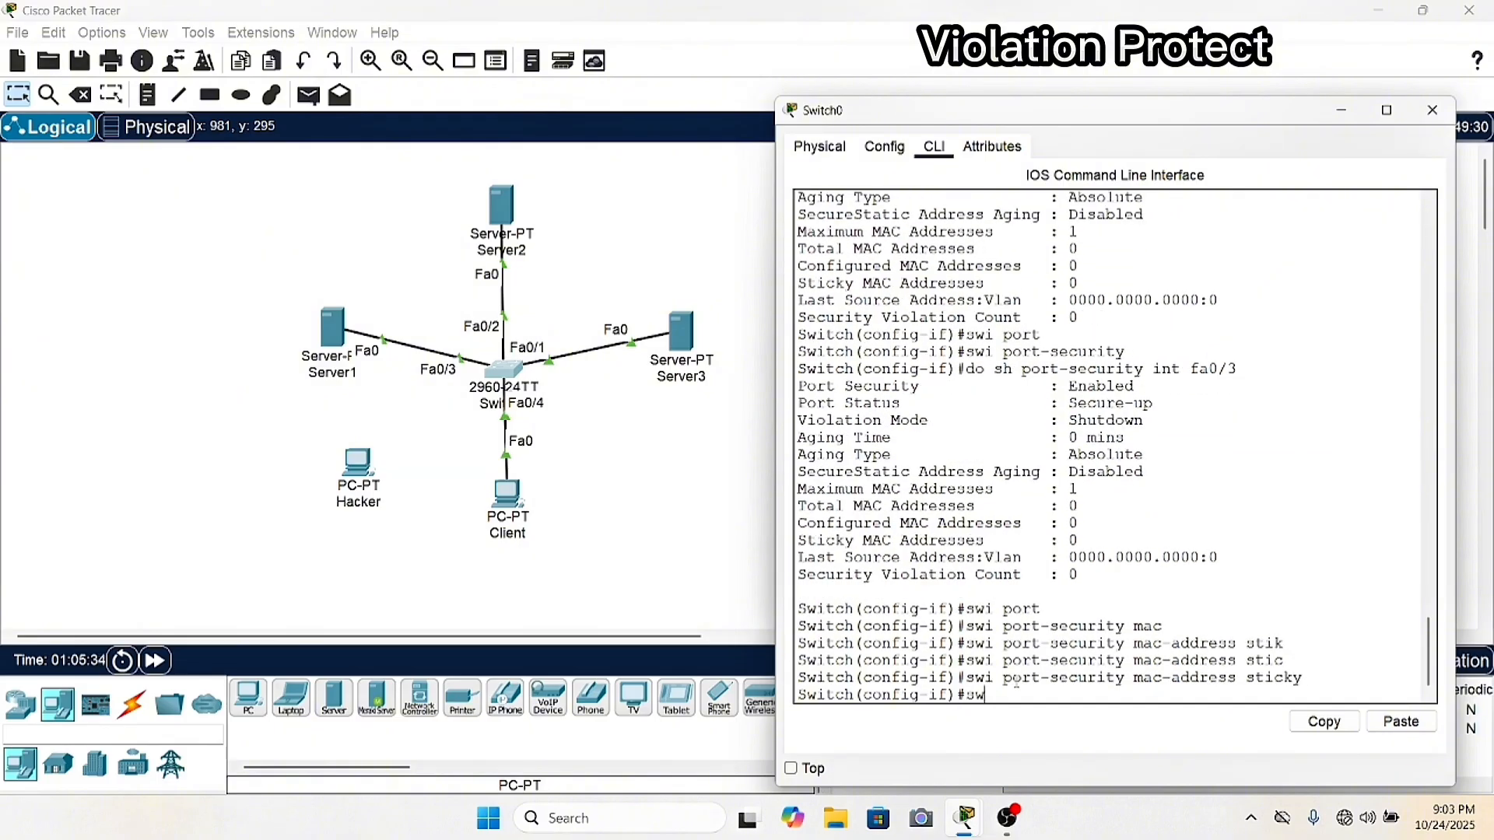
type("i port")
key("Tab")
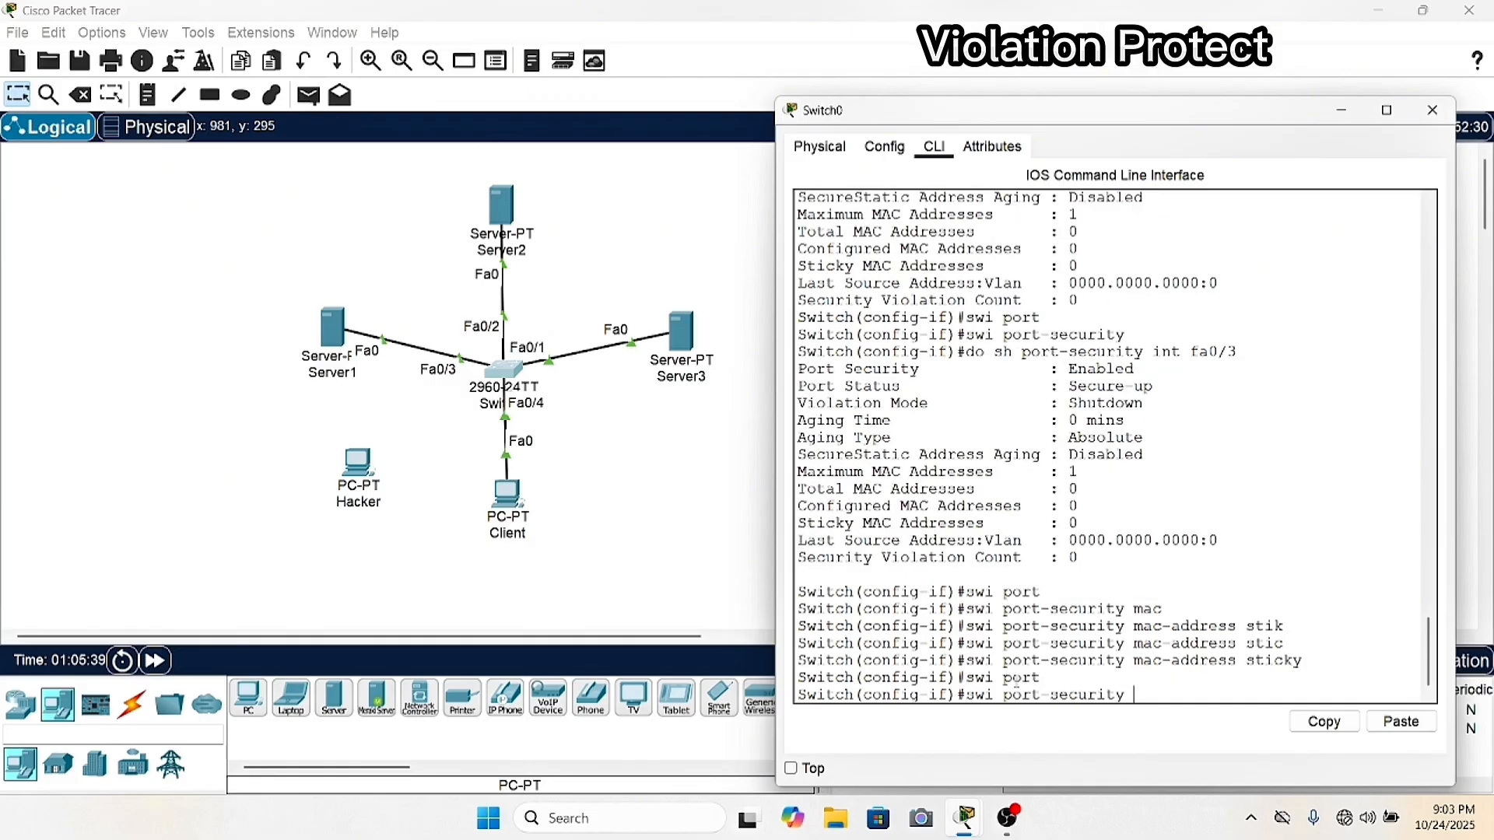
type("max")
key("Tab")
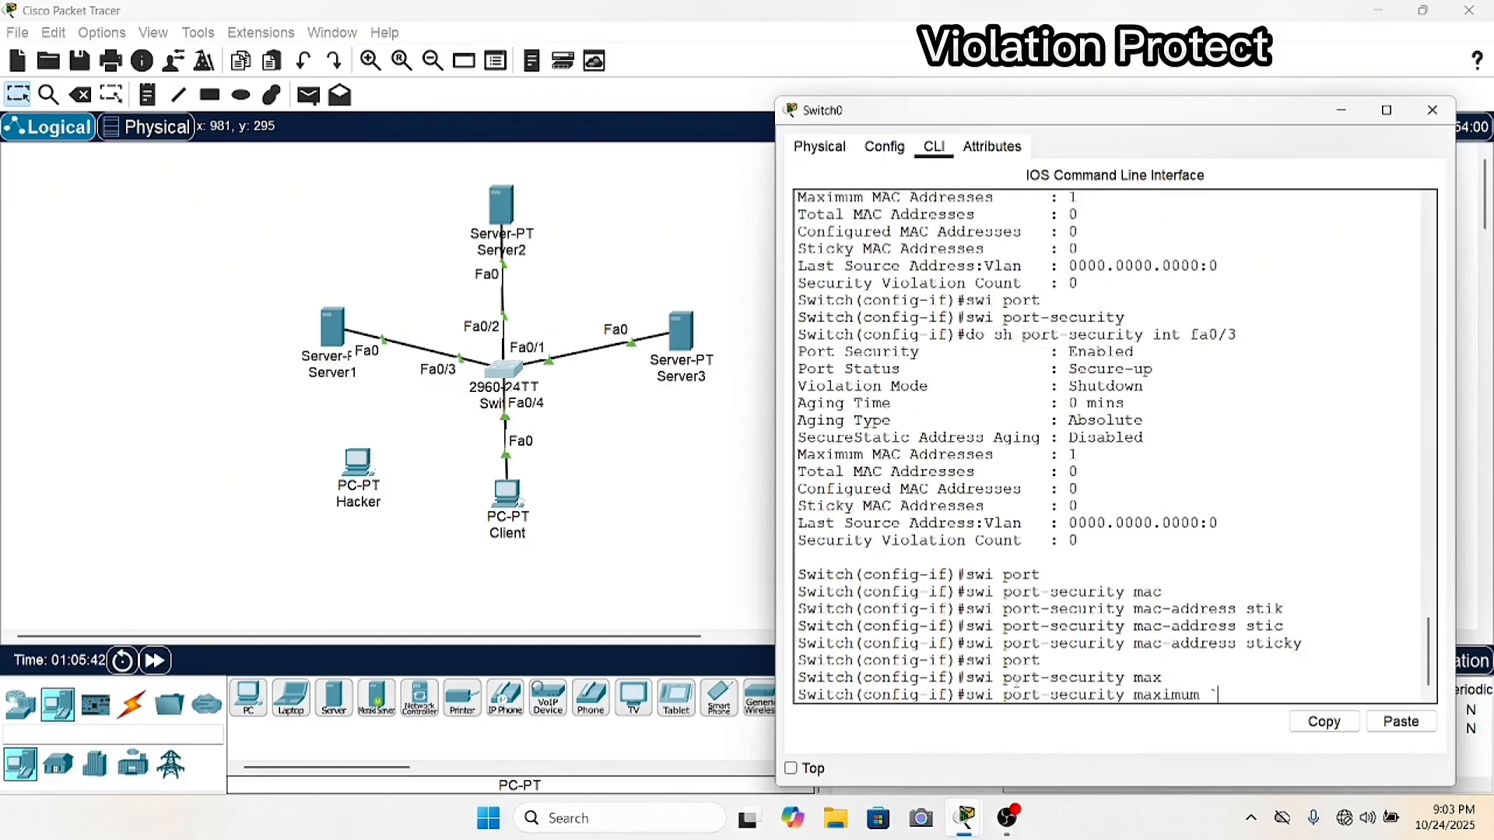
type("1")
key("Return")
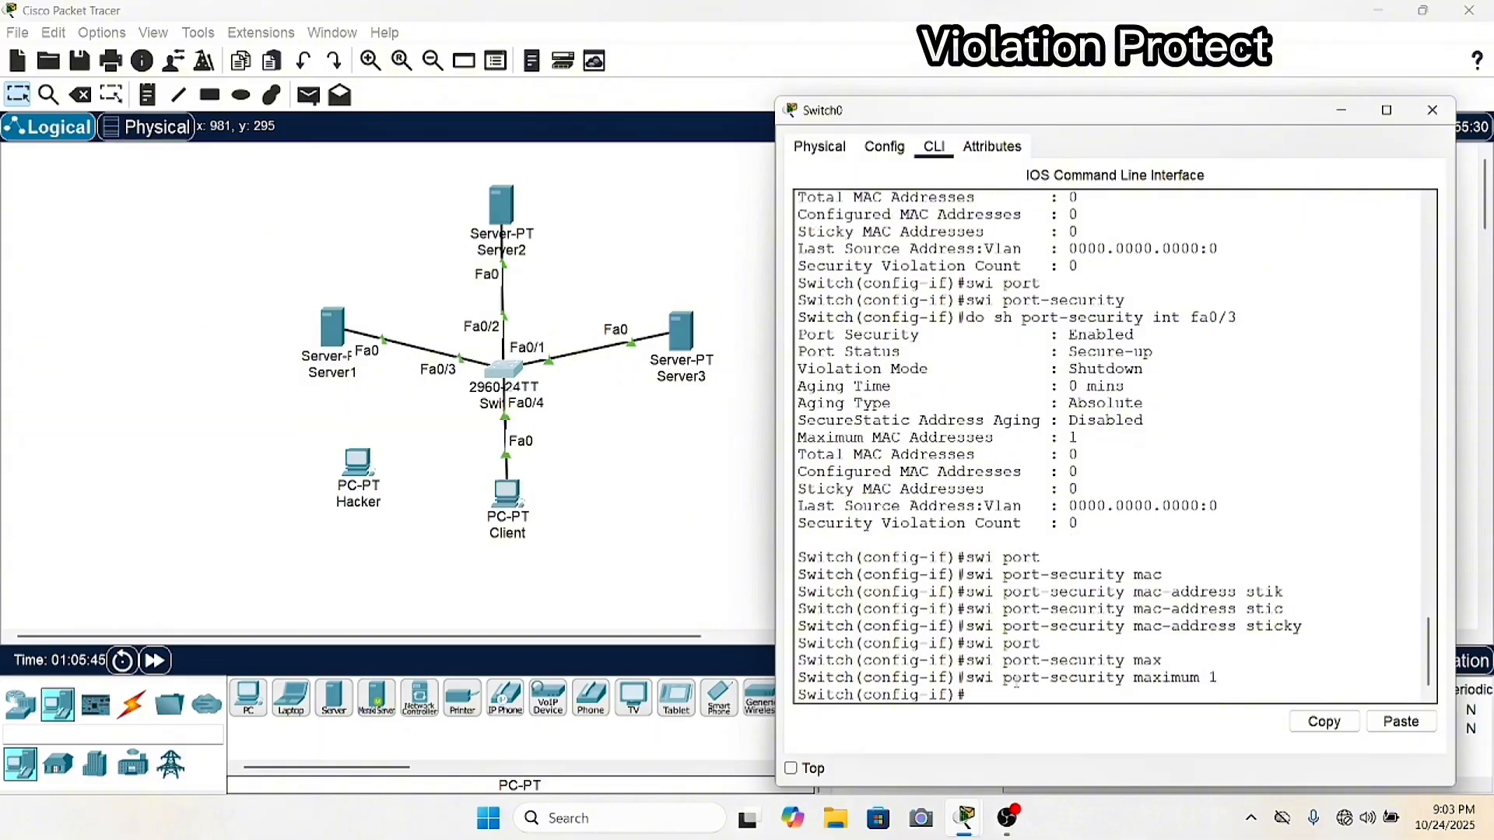
Set the fa0/3 violation mode to protect with swi port-security violation protect.
type("swi port")
key("Tab")
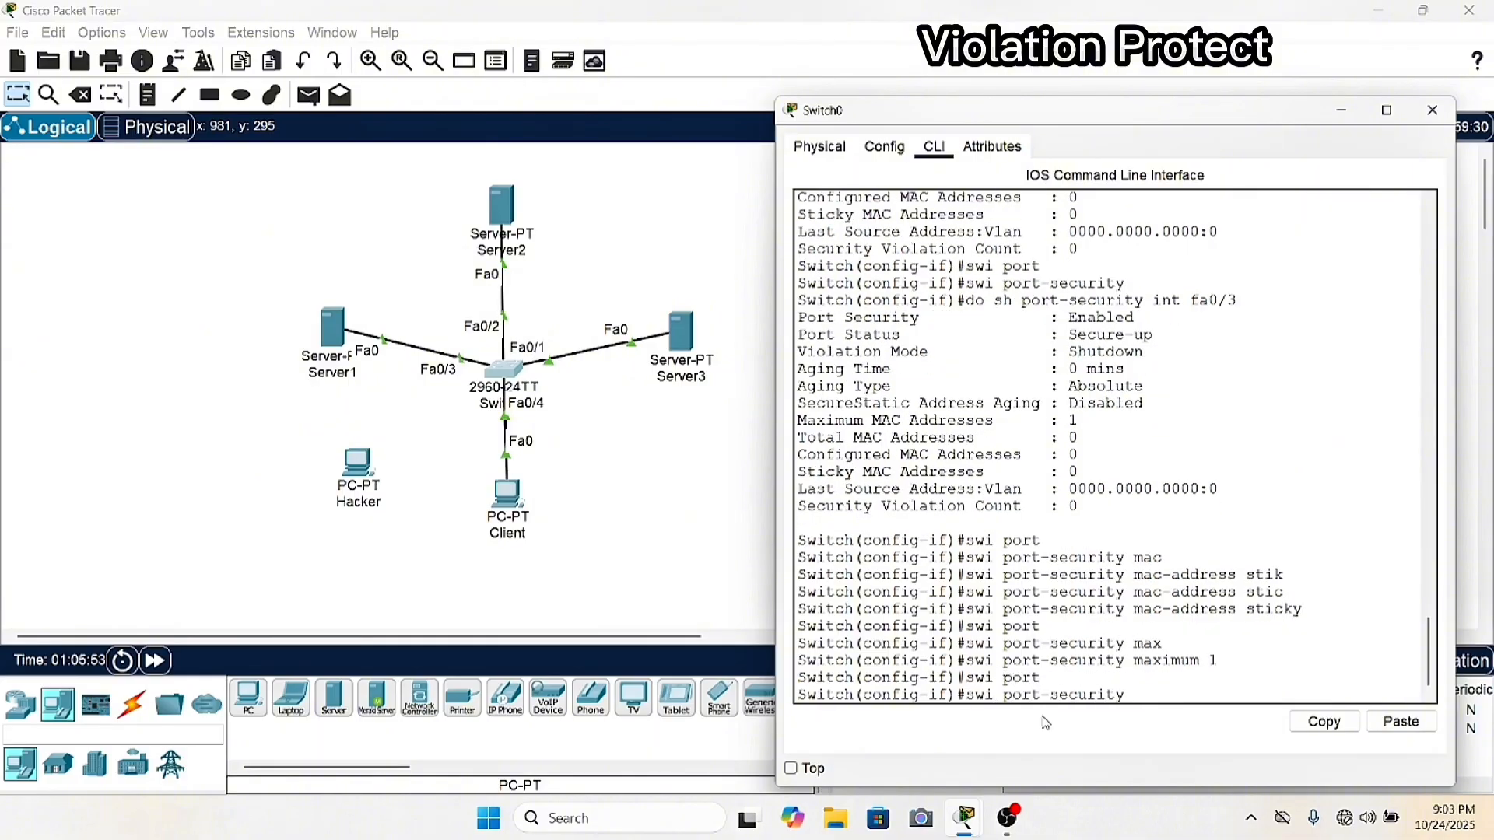
type("vio")
key("Tab")
type("pro")
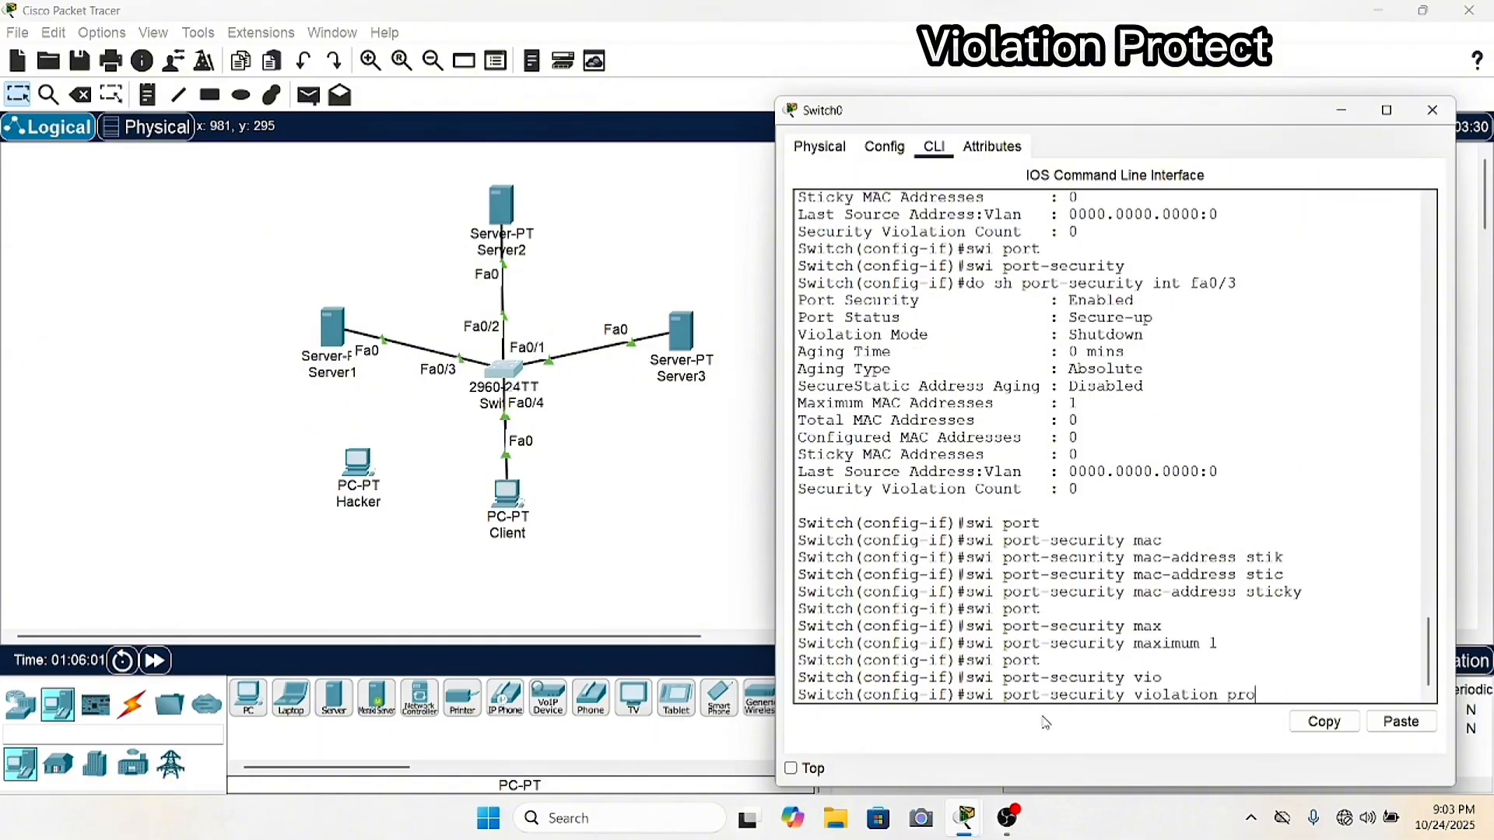
key("Tab")
key("Return")
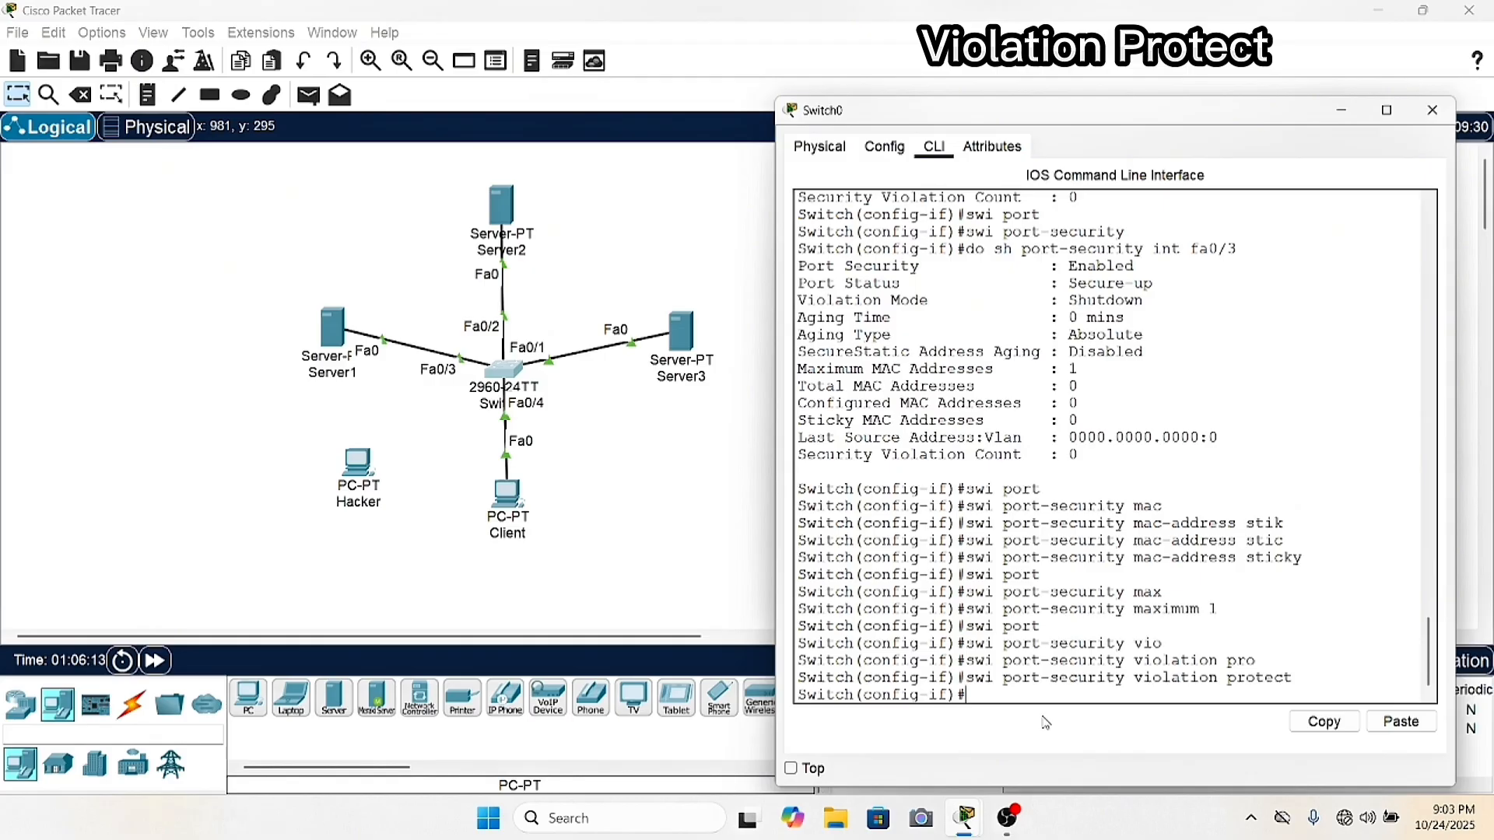
Rerun do sh port-security int fa0/3 and examine the violation mode and security violation count.
key("Up")
key("Up")
key("Up")
key("Up")
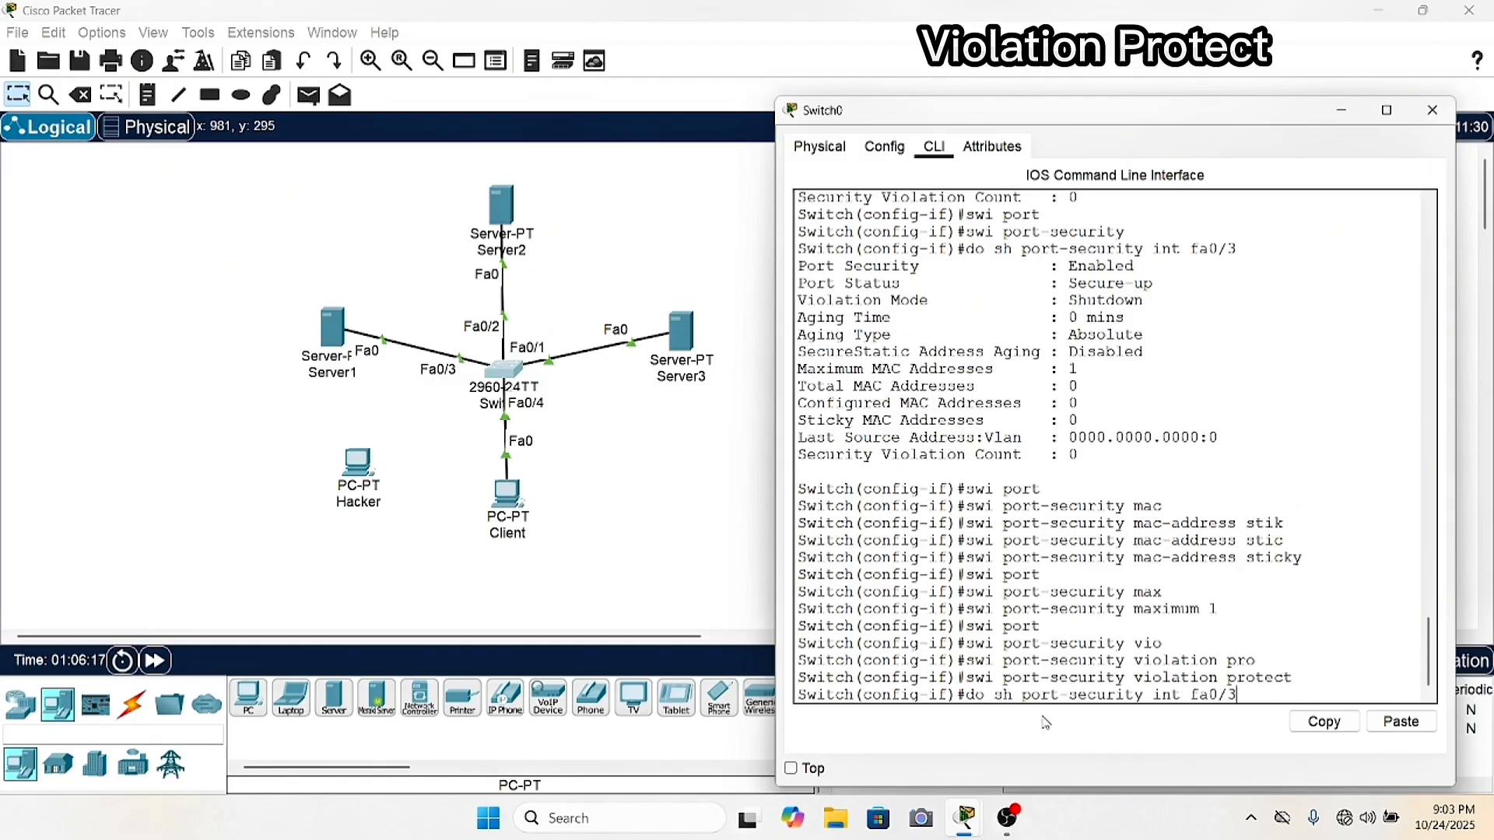
key("Return")
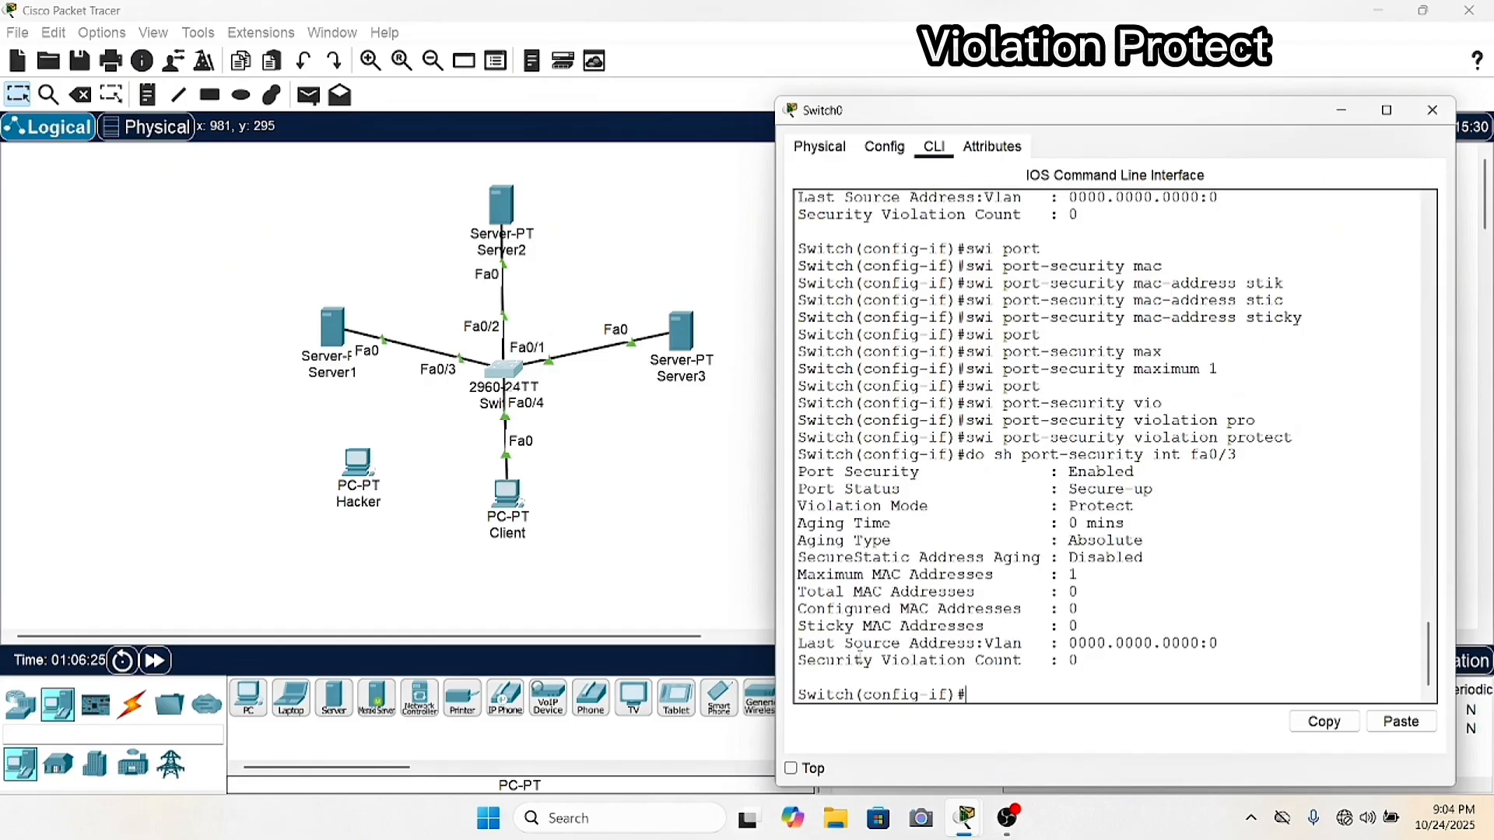
left_click_drag(800, 661, 1081, 661)
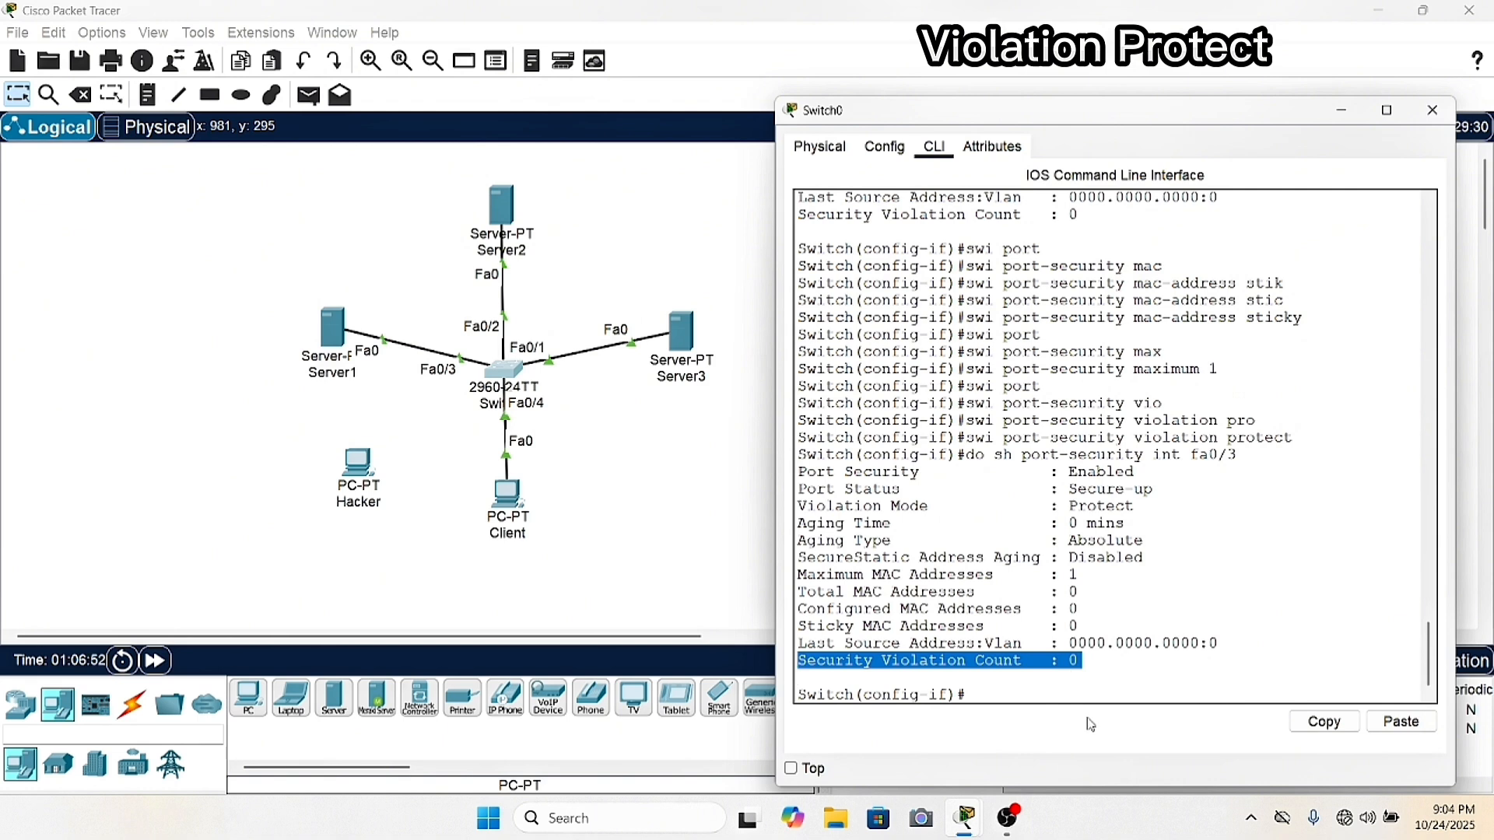
left_click(986, 698)
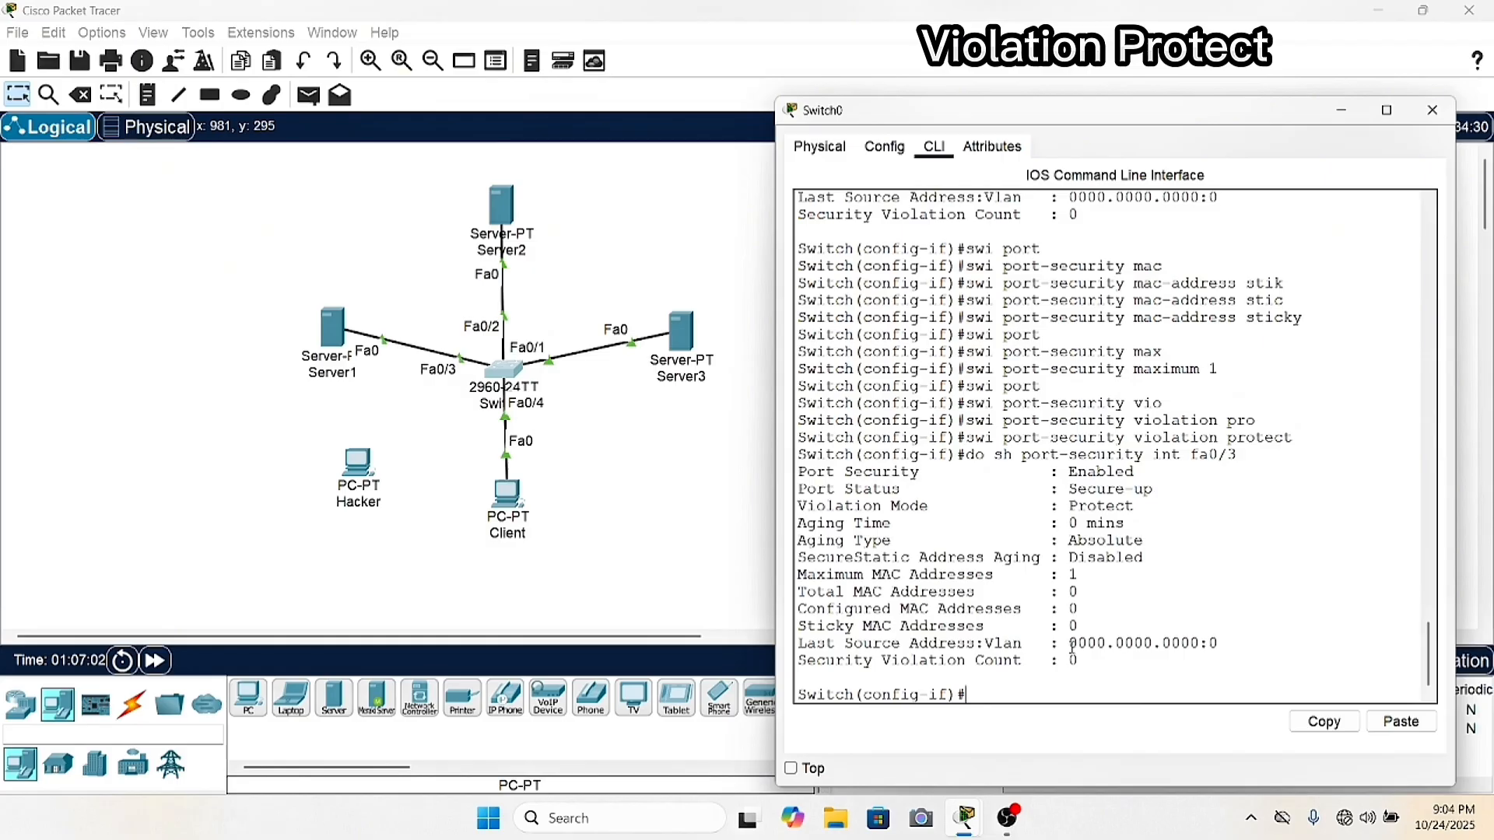
Examine the last source address reported for fa0/3 and send a simple PDU from Server1 to Client.
left_click_drag(1061, 643, 1231, 638)
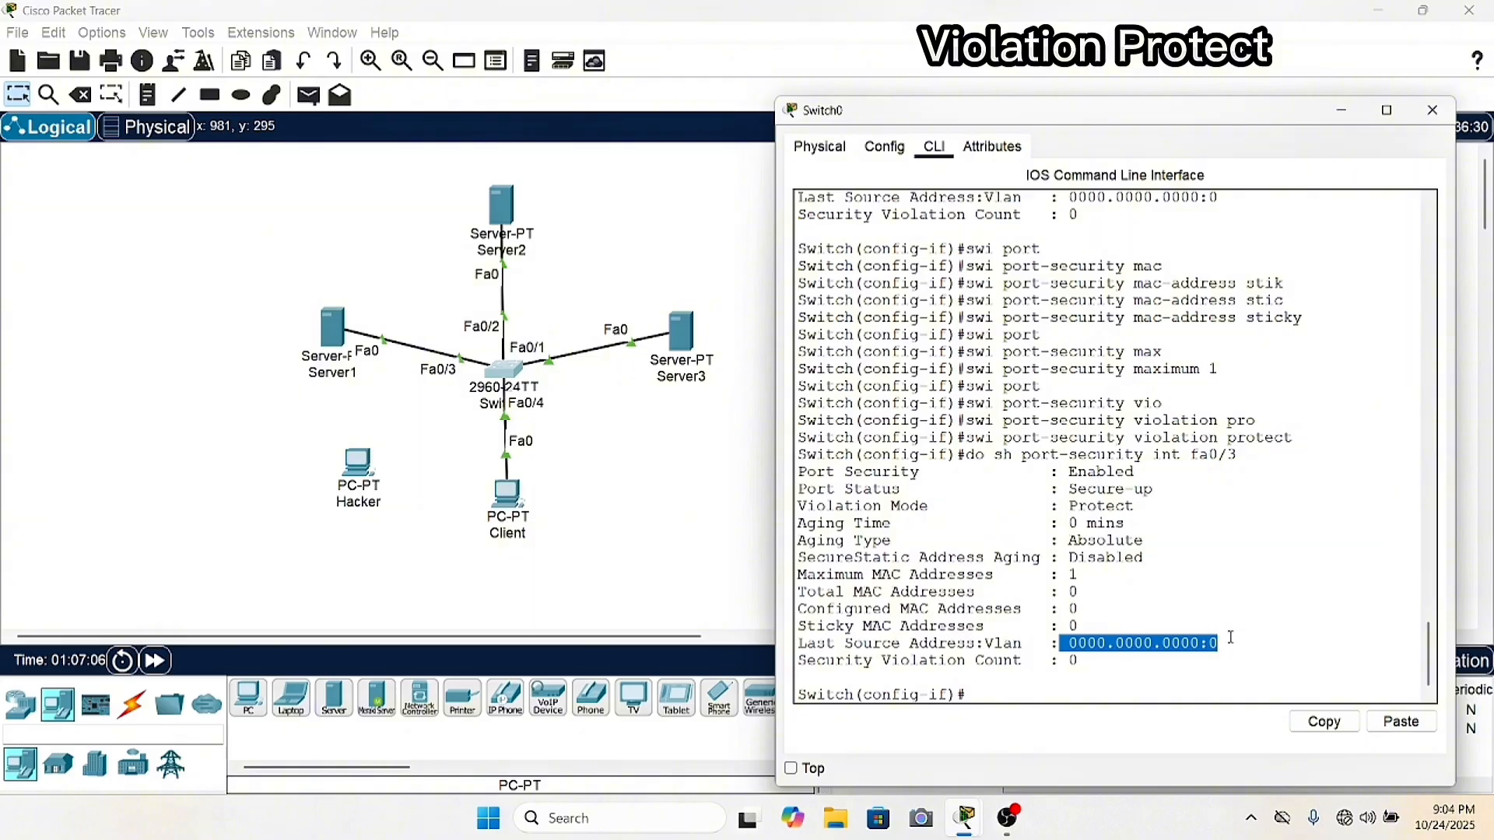
left_click(309, 94)
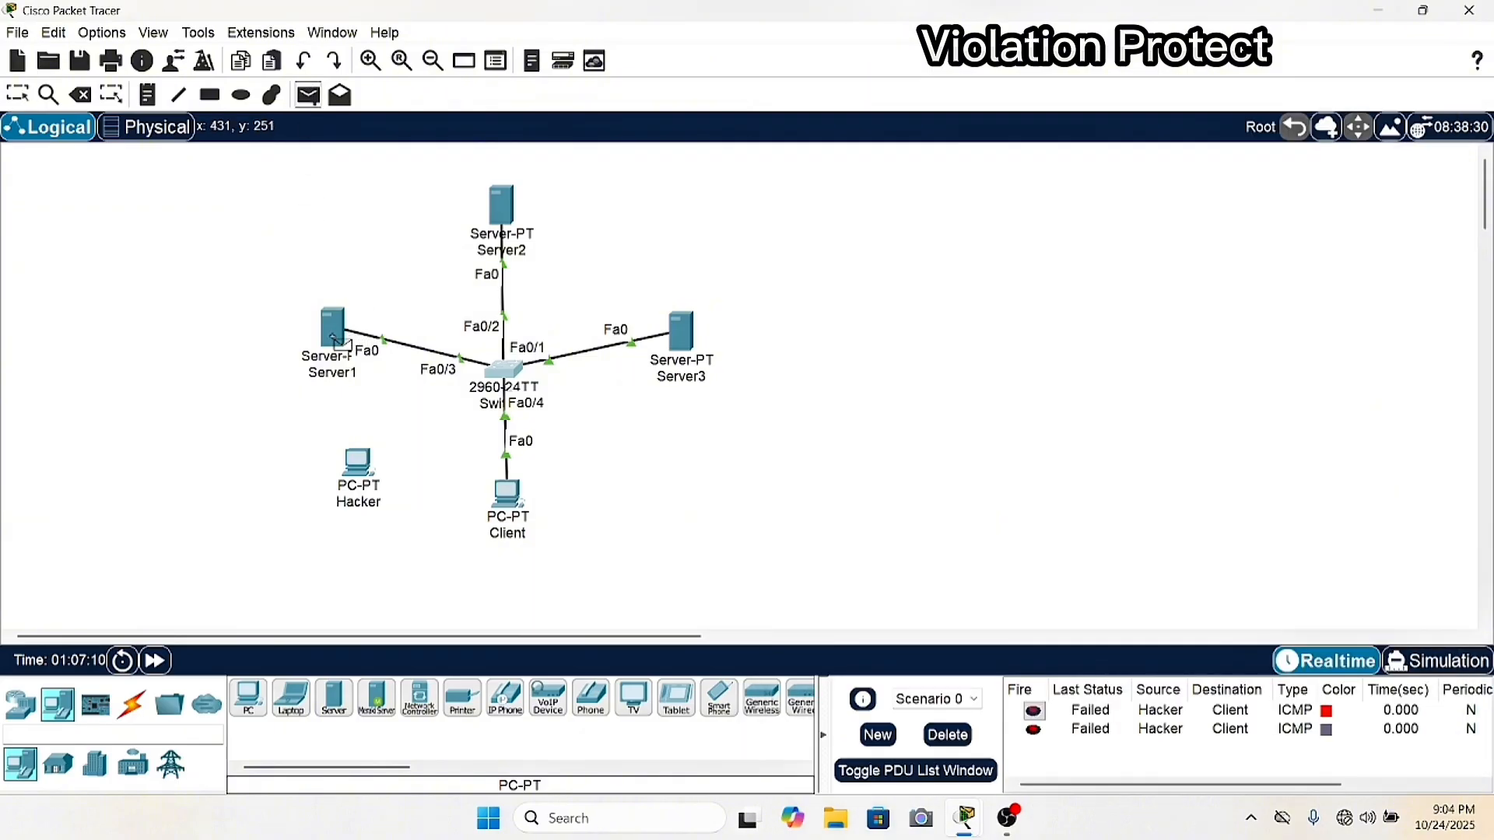
left_click(331, 334)
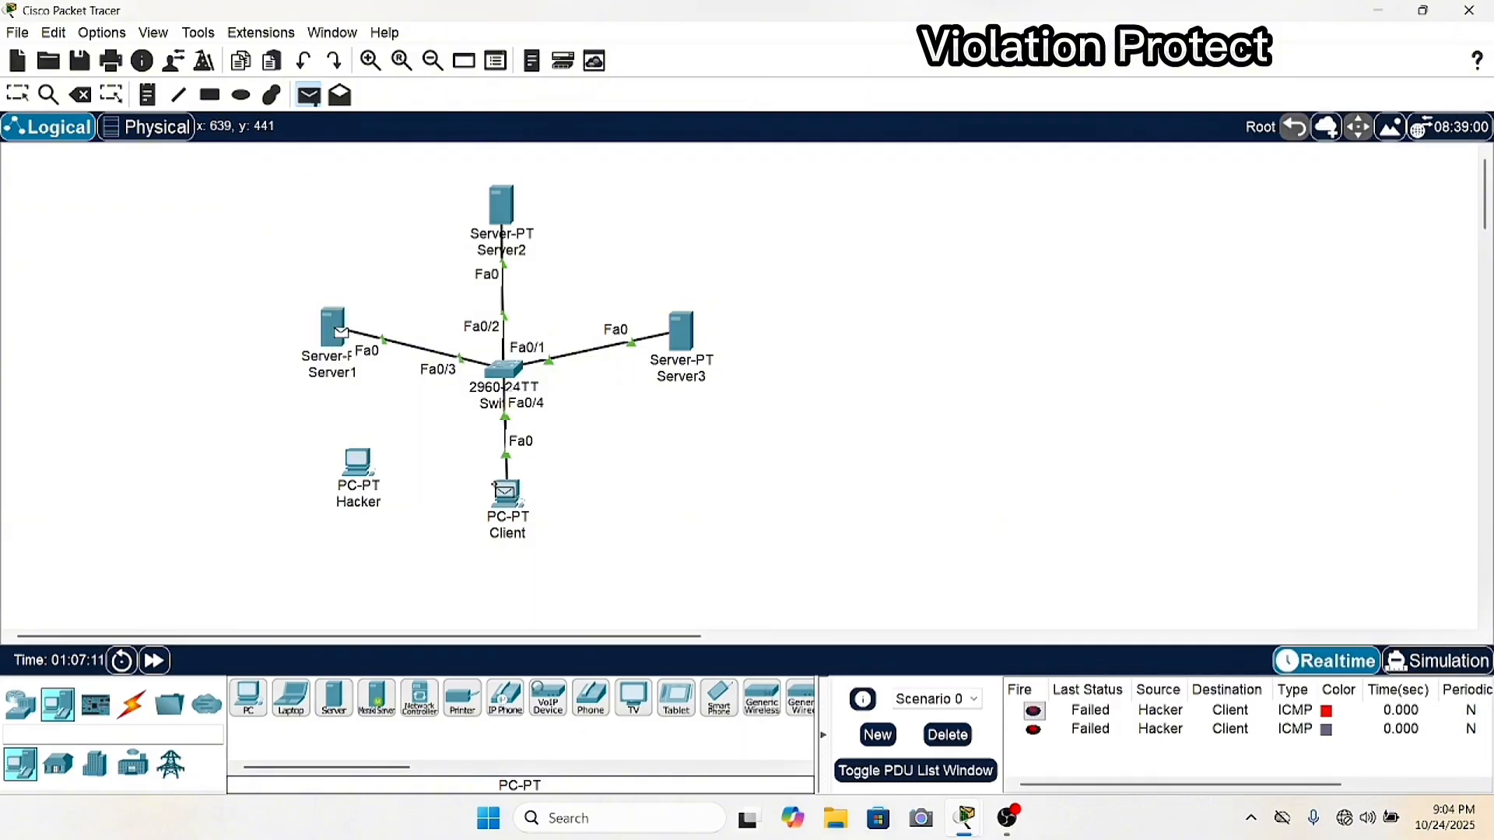
left_click(502, 498)
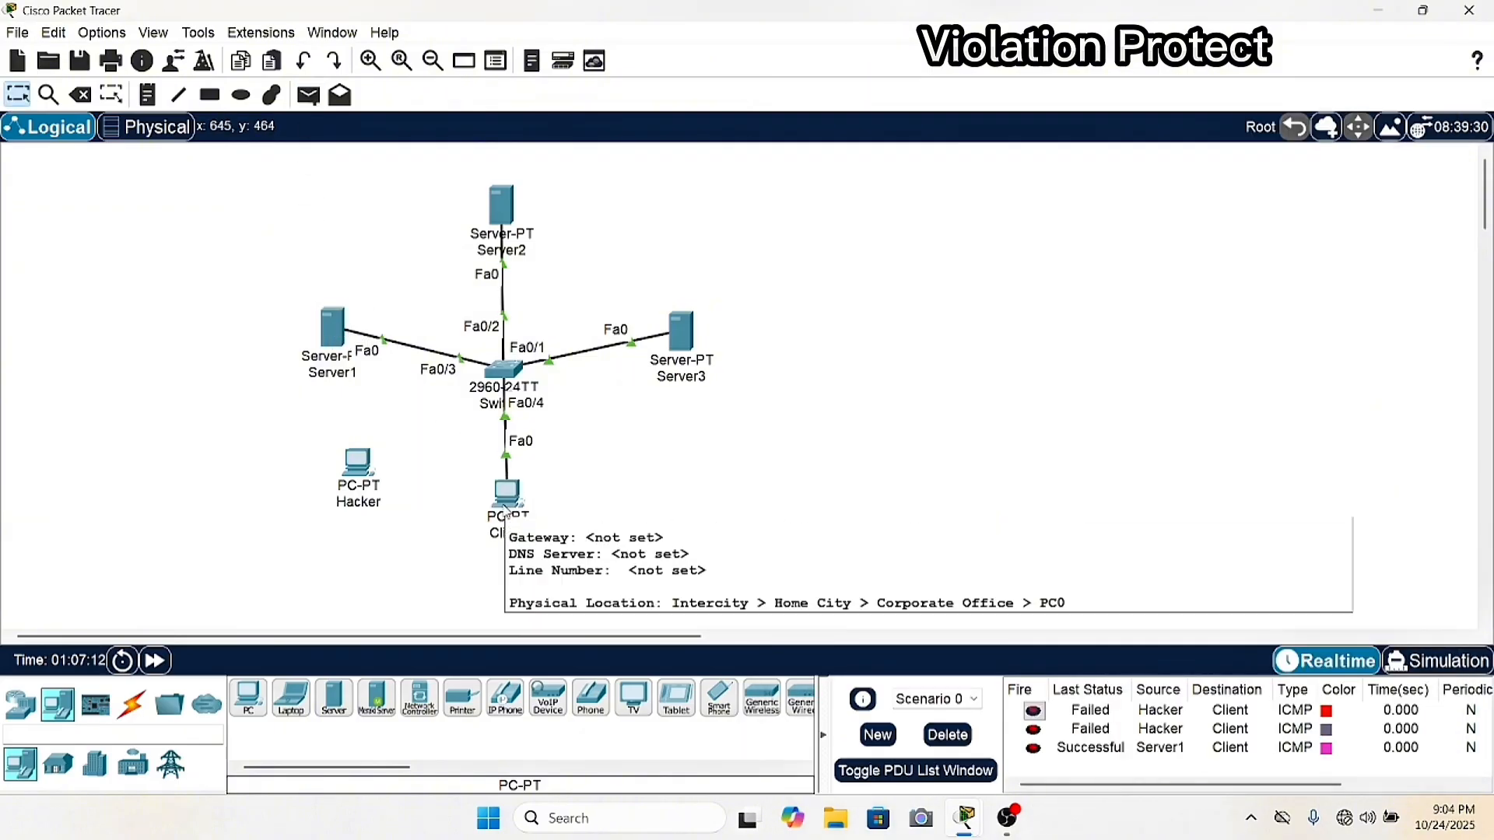
mouse_move(506, 514)
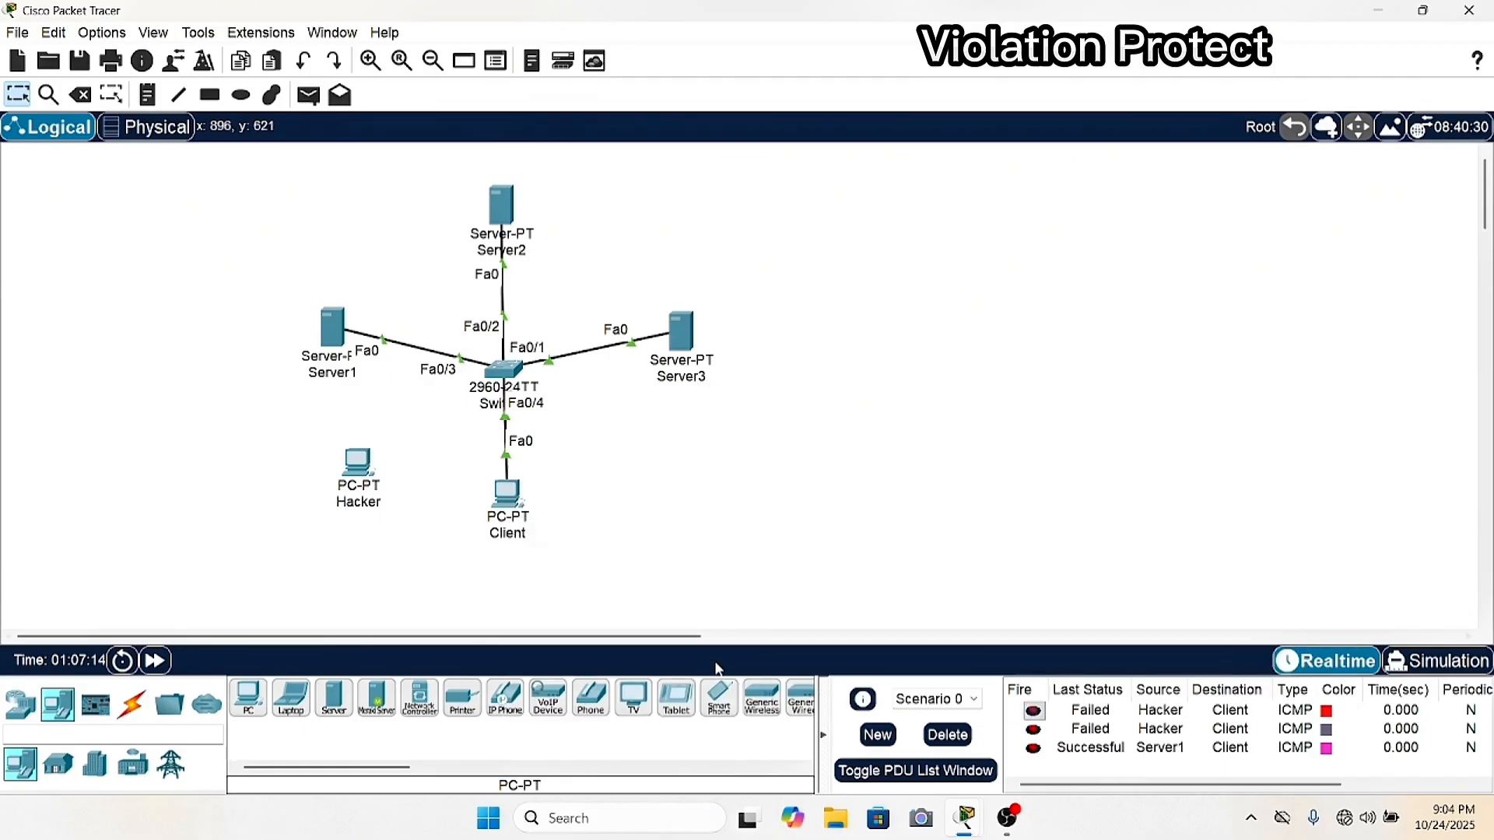
Clear the scenario's PDU list and send a fresh simple PDU from Server1 to Client.
left_click(944, 736)
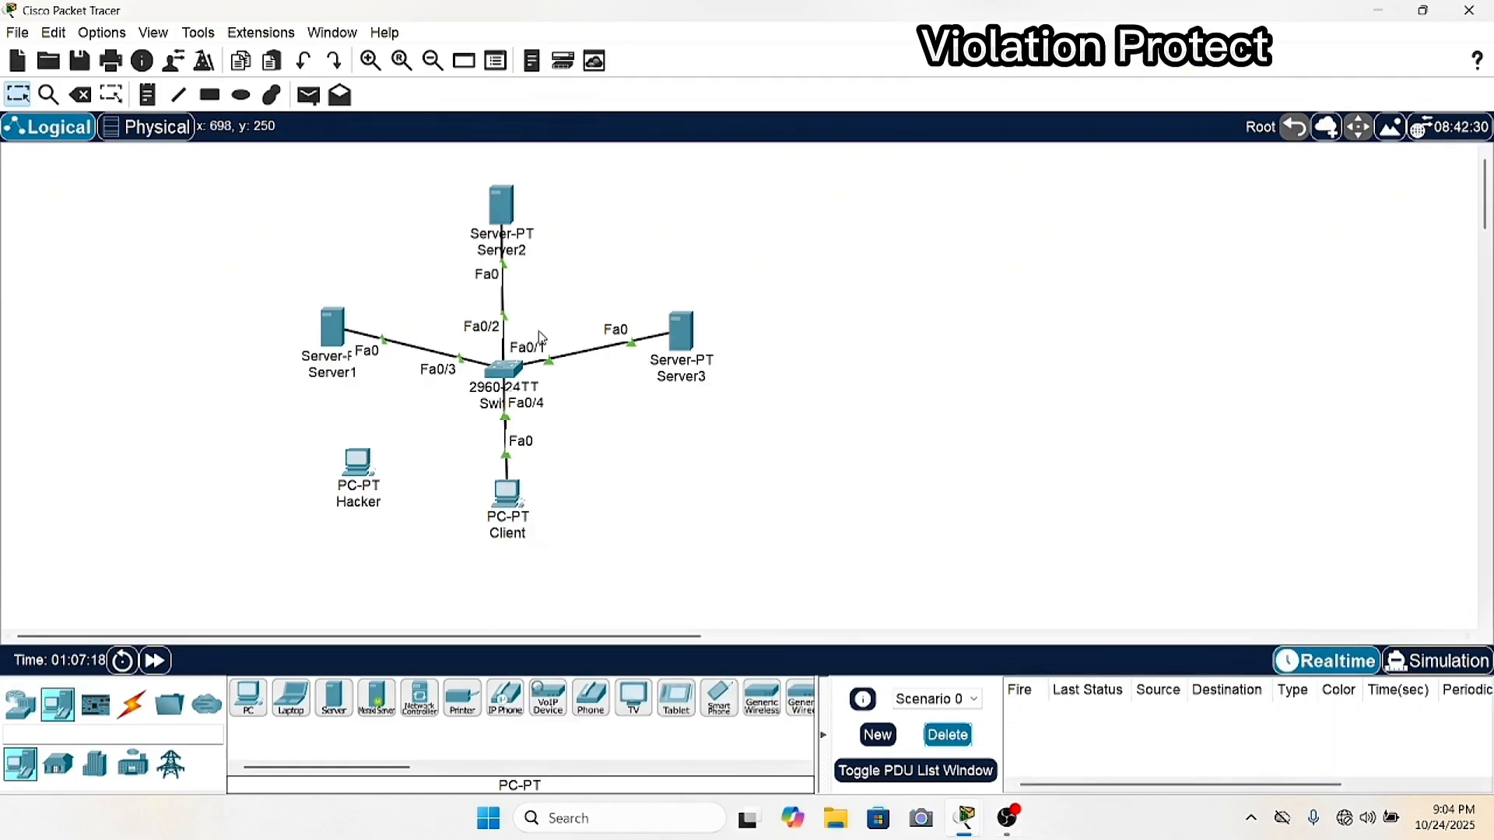
left_click(307, 95)
left_click(333, 327)
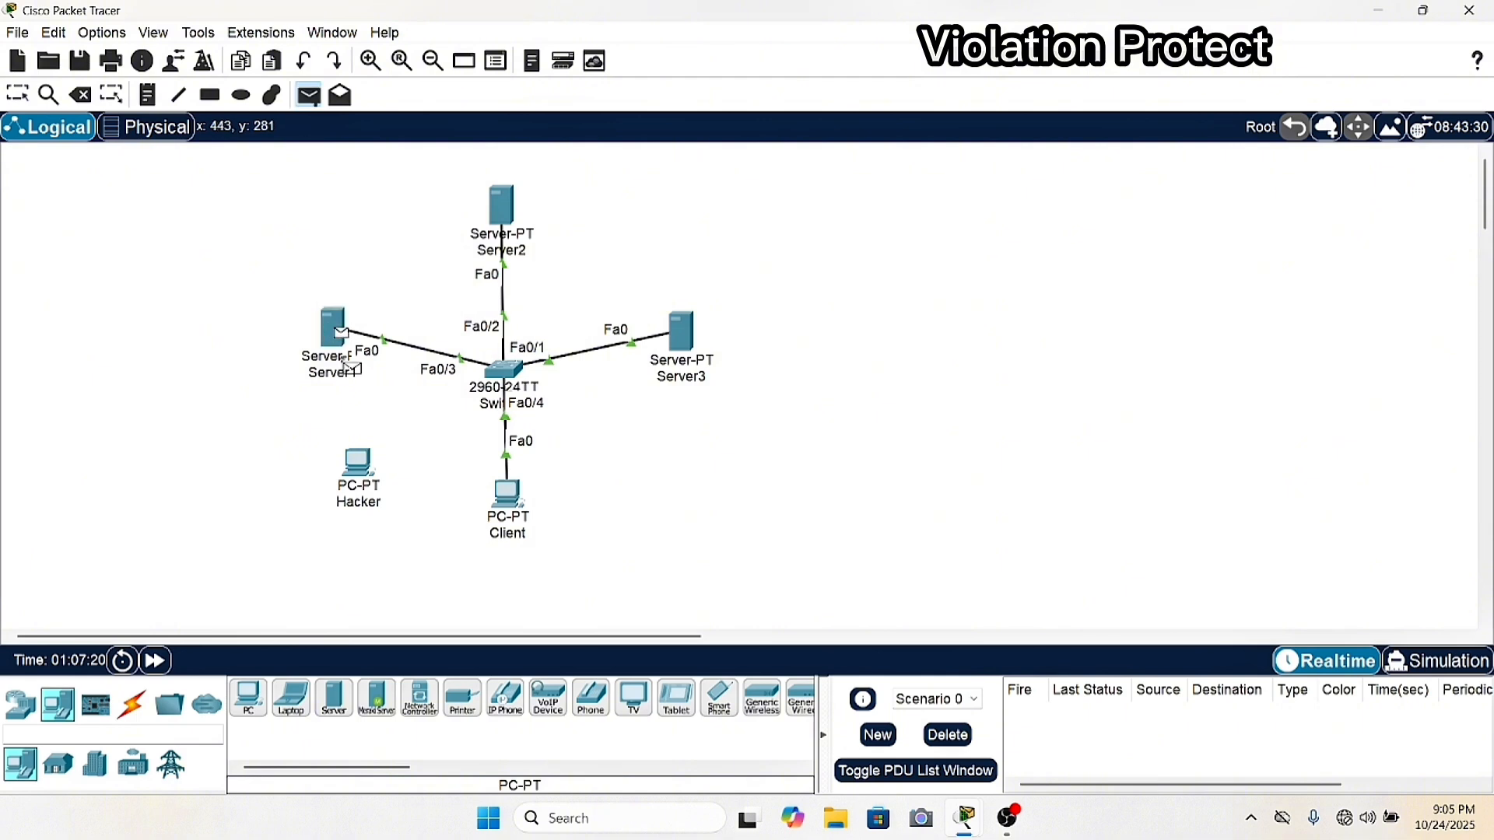
left_click(501, 506)
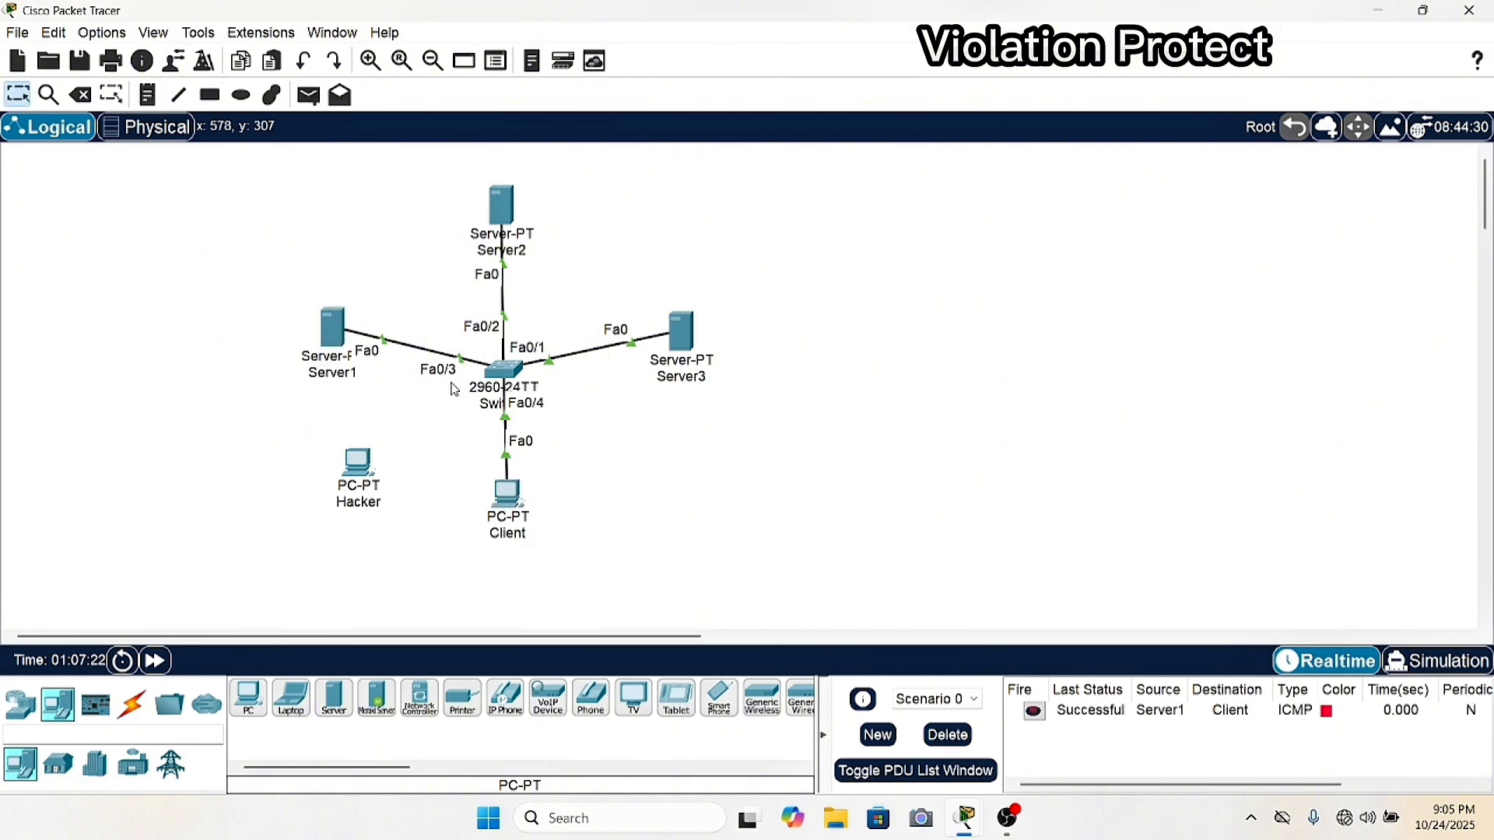
Rerun do sh port-security int fa0/3 on Switch0 and examine the last source address, MAC address counts and violation count.
left_click(504, 370)
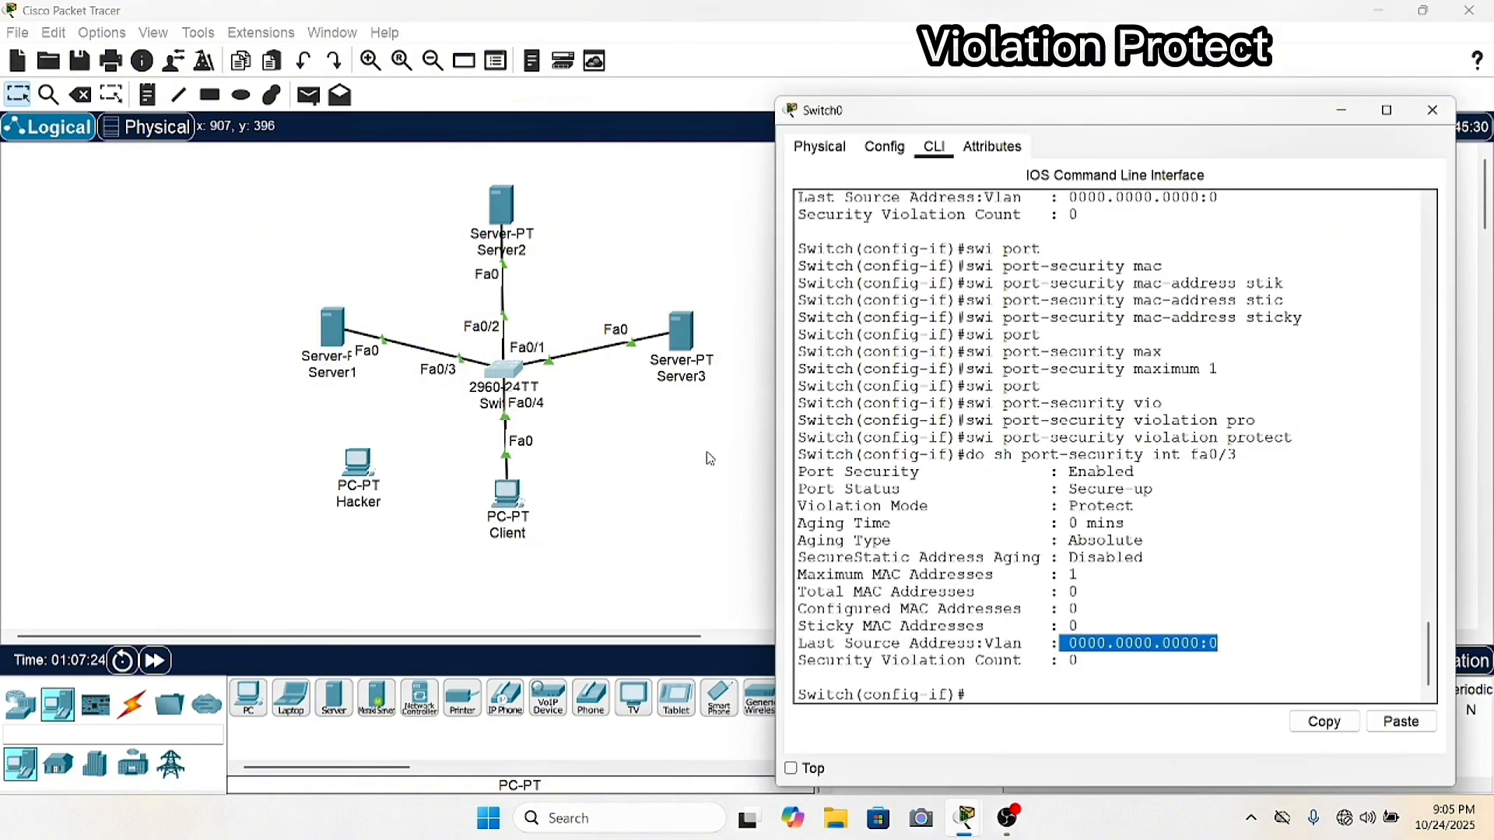
key("Up")
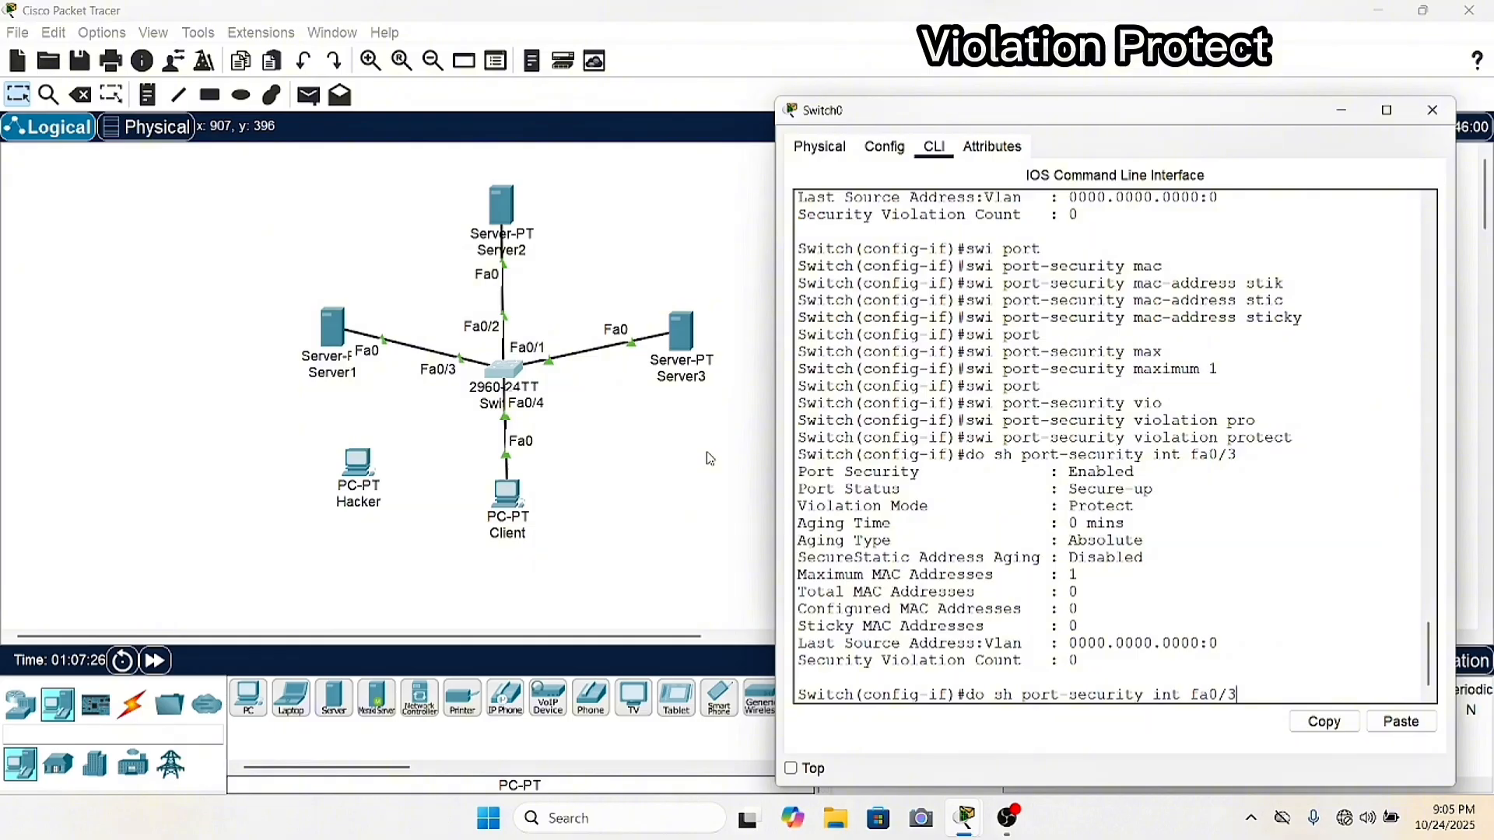
key("Return")
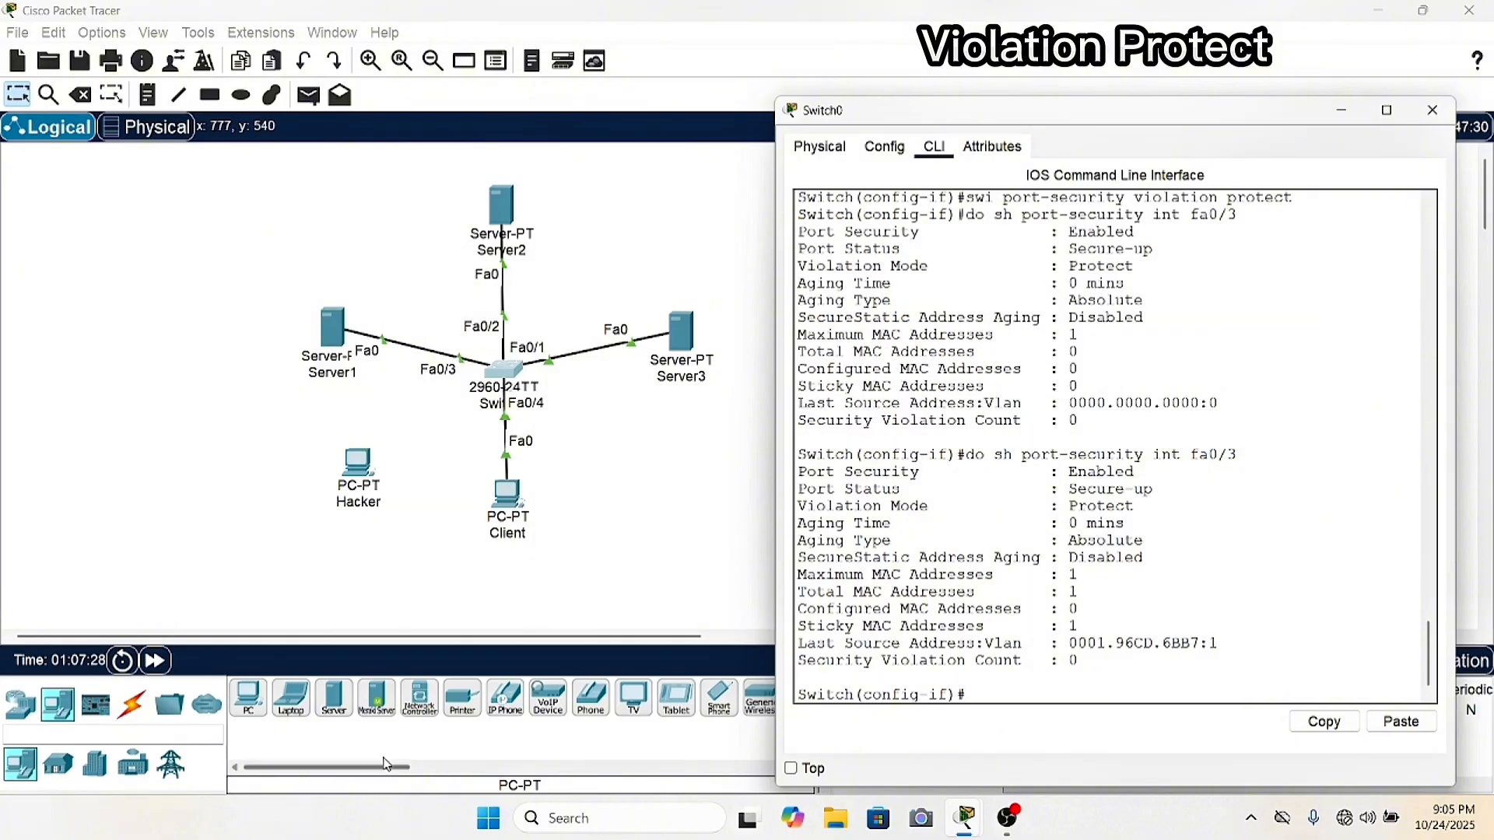
left_click_drag(1067, 643, 1219, 643)
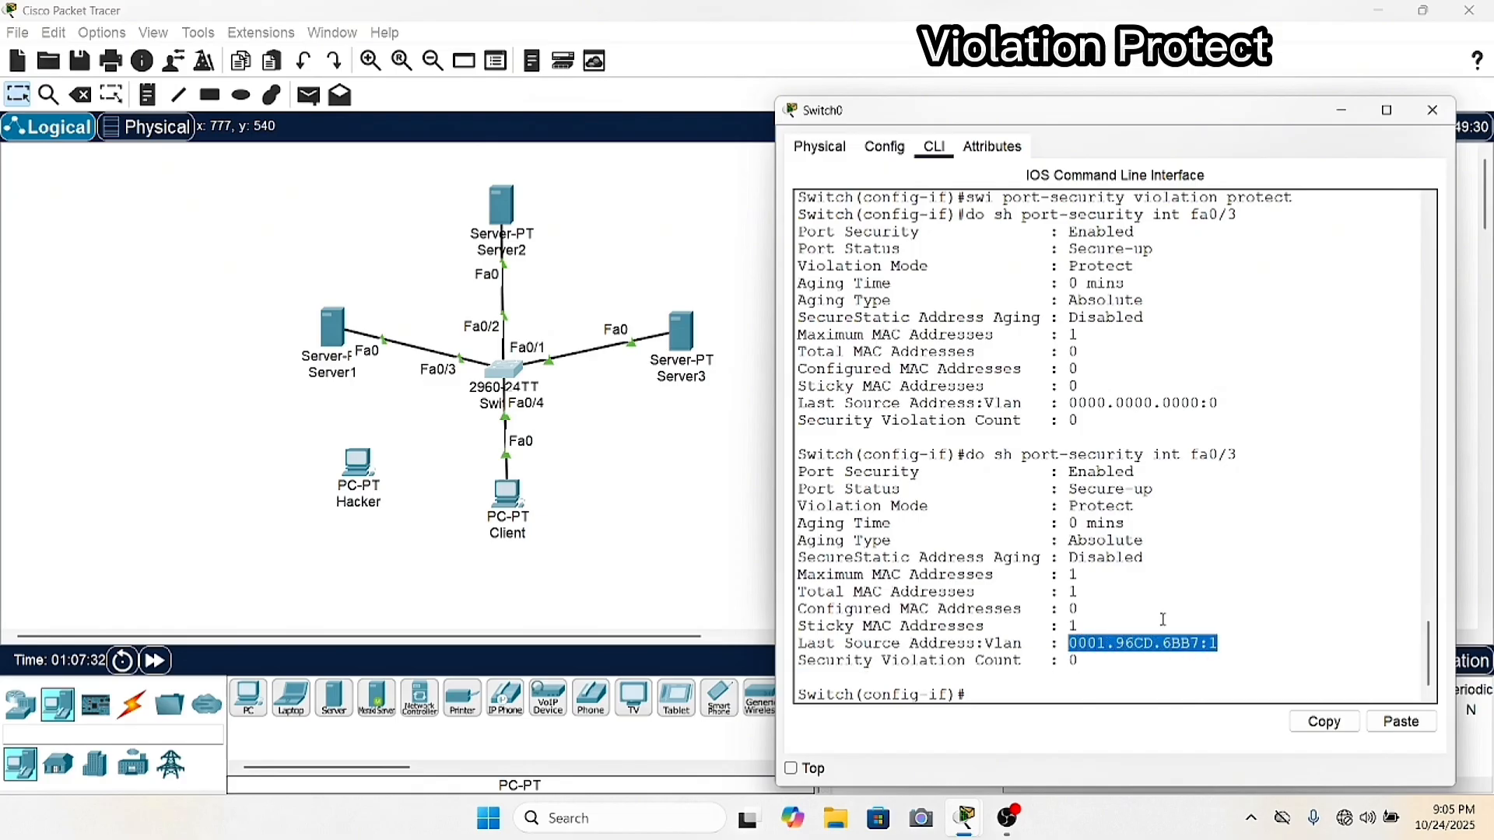
left_click_drag(1062, 576, 1191, 656)
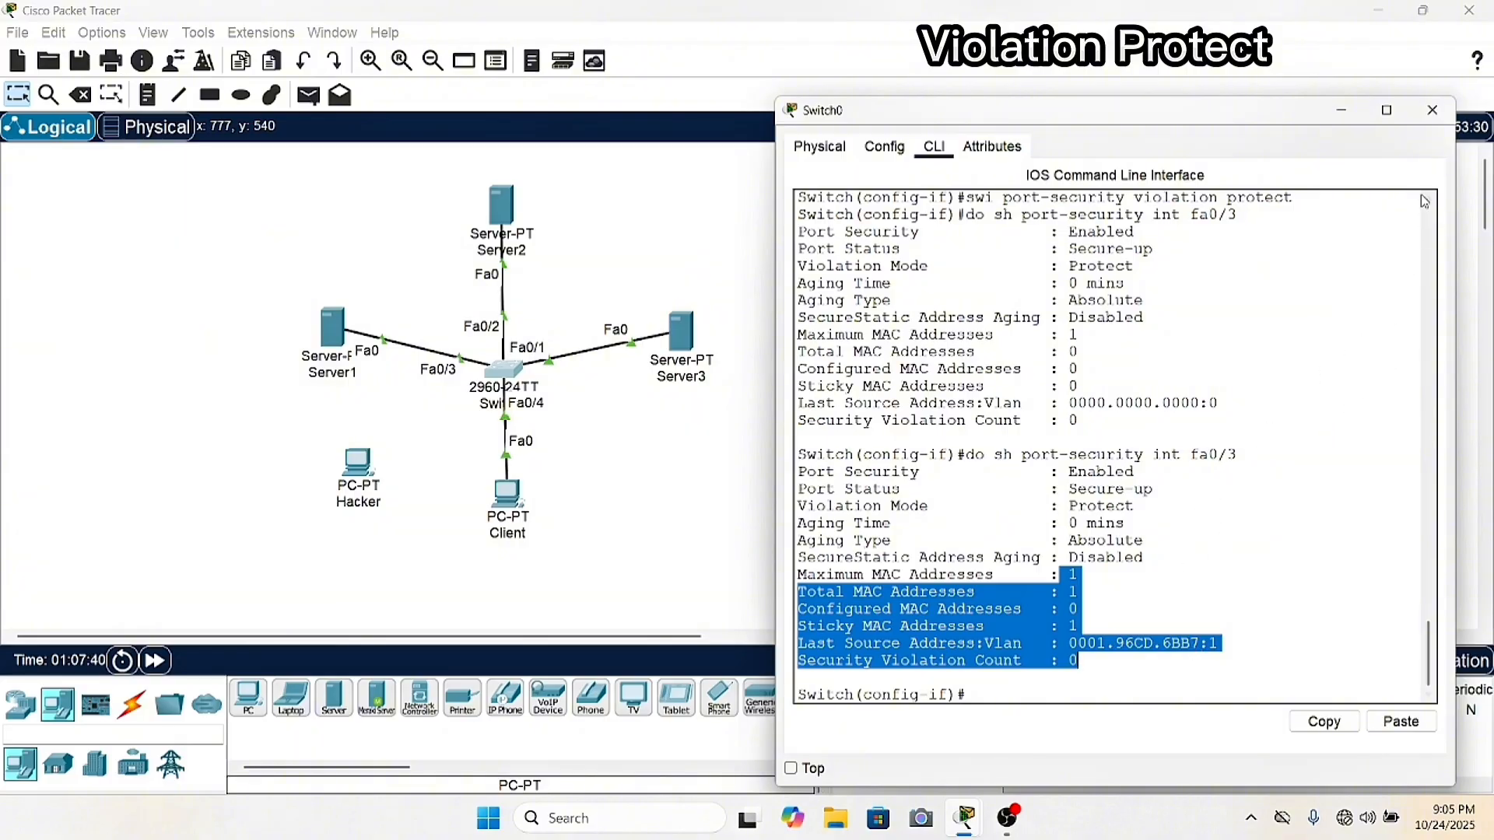
Close the Switch0 window, move the Fa0/3 cable from Server1 to the Hacker PC and shift that PC further from the switch.
left_click(1433, 110)
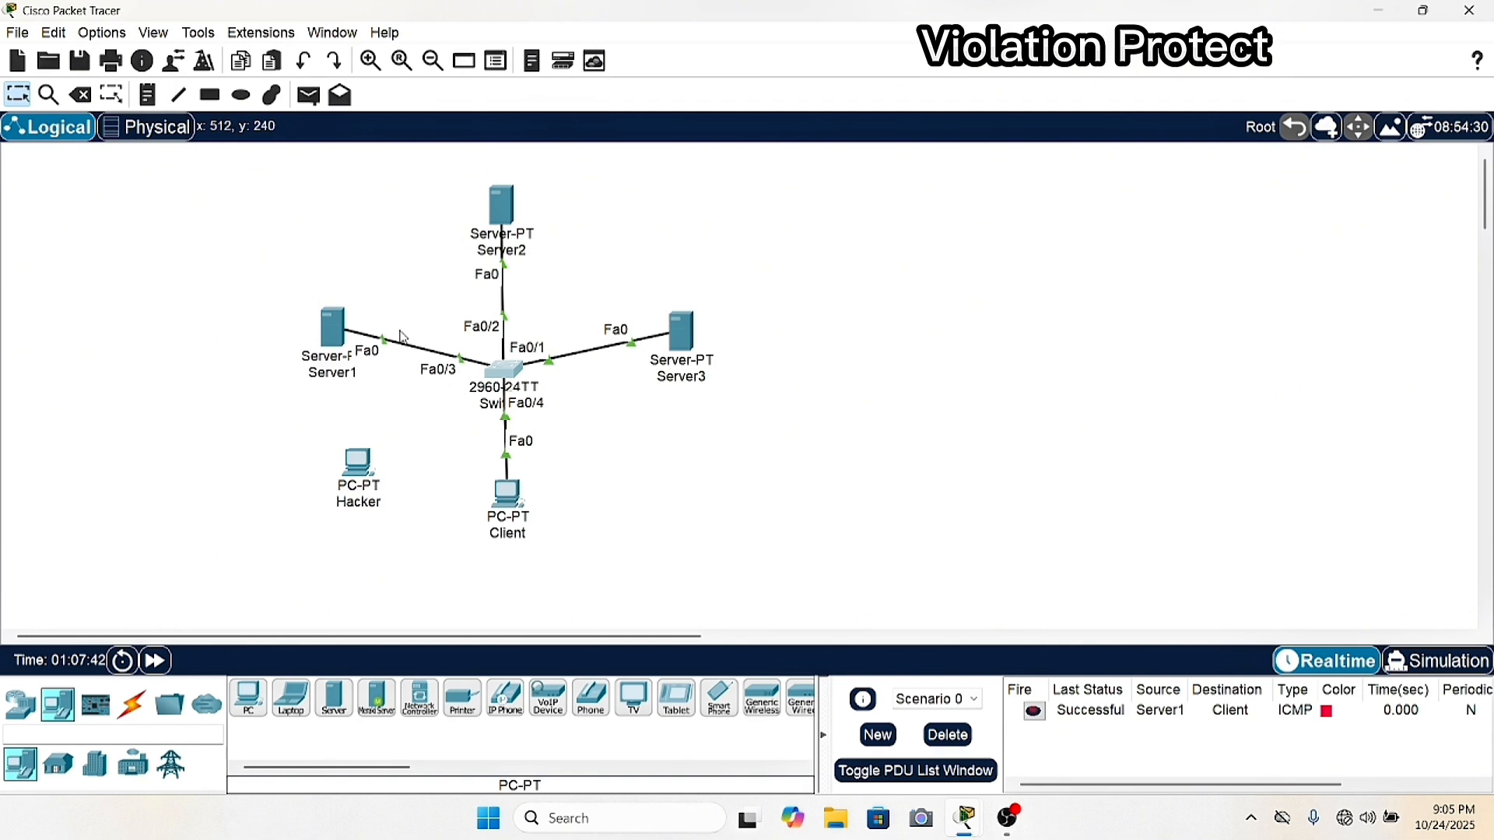
left_click_drag(389, 346, 363, 466)
left_click(417, 542)
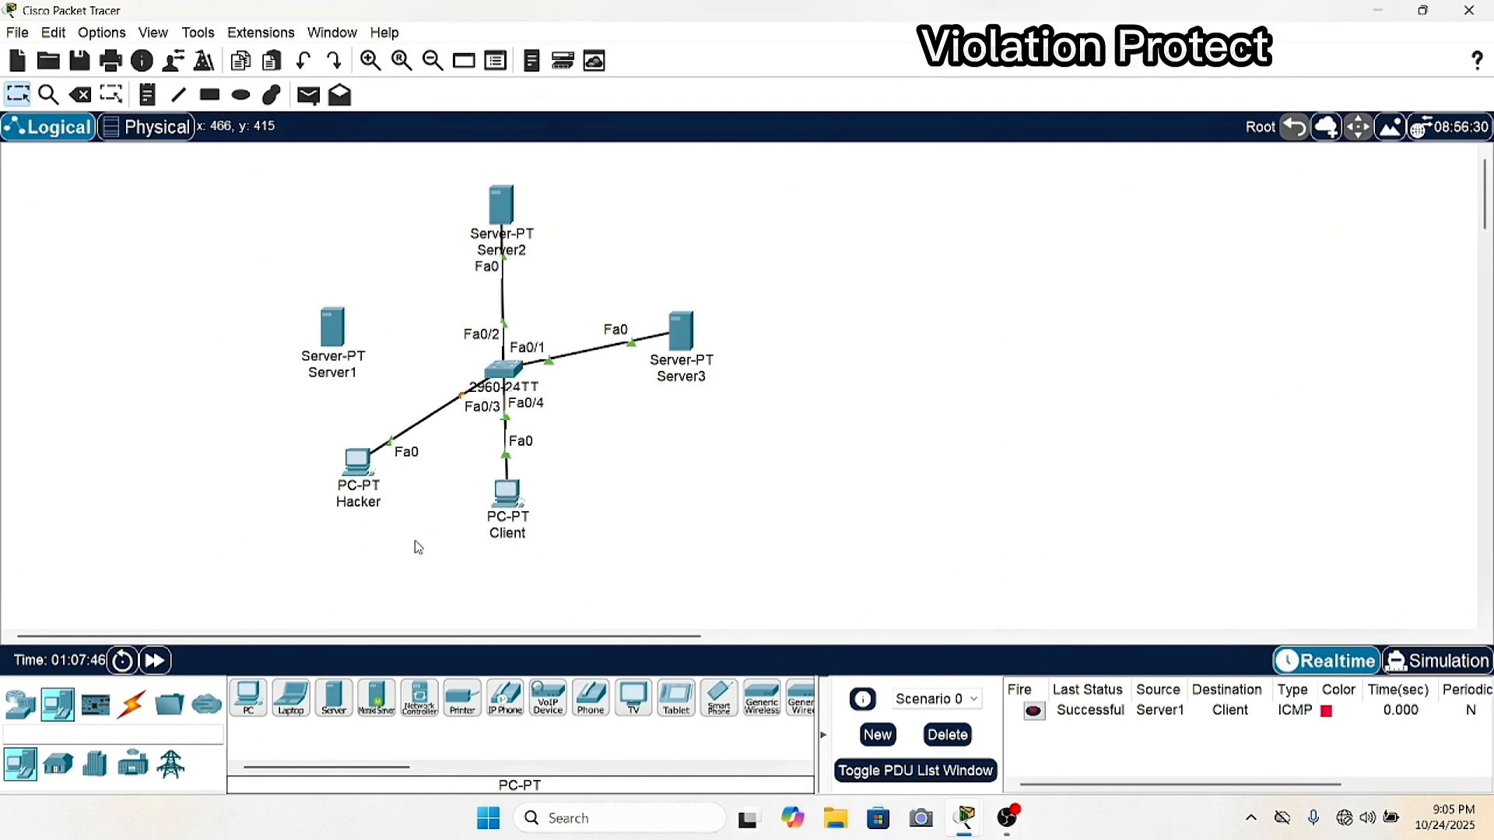
left_click_drag(358, 464, 292, 454)
Send simple PDUs from Hacker to Server2, Server3 and Client to test the protect mode.
left_click(308, 95)
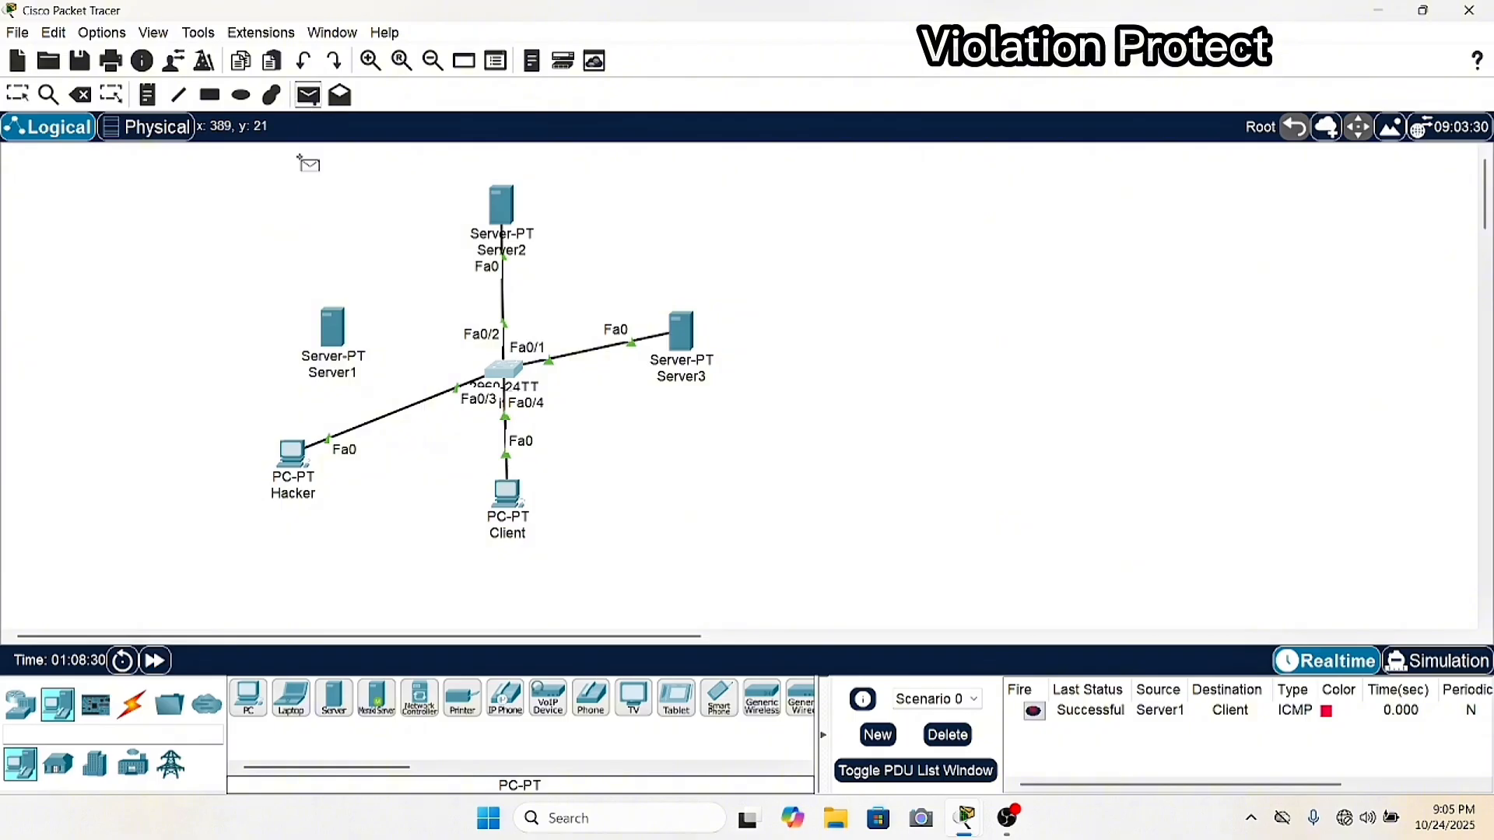
left_click(294, 453)
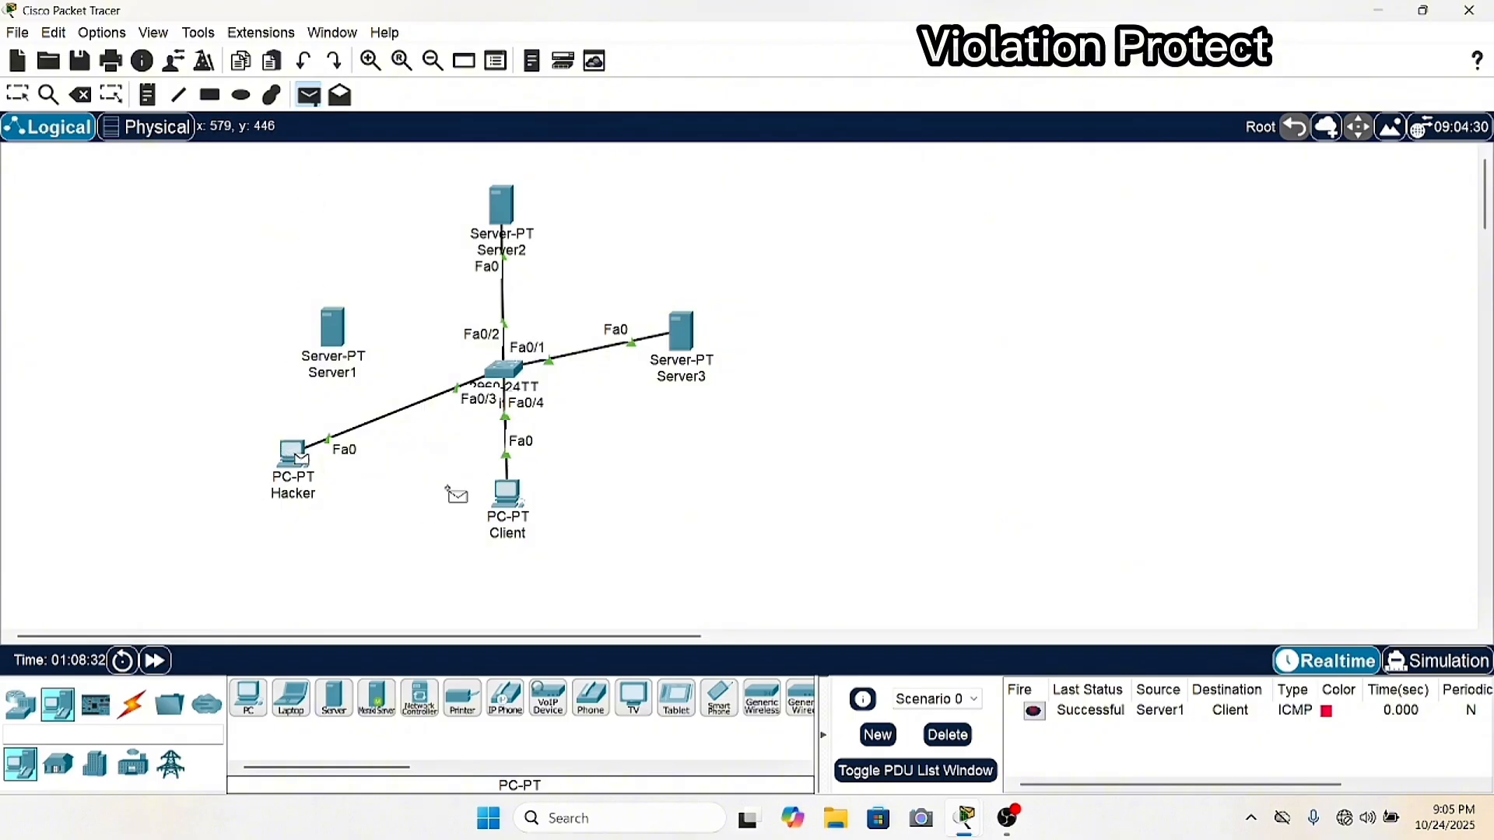
left_click(495, 209)
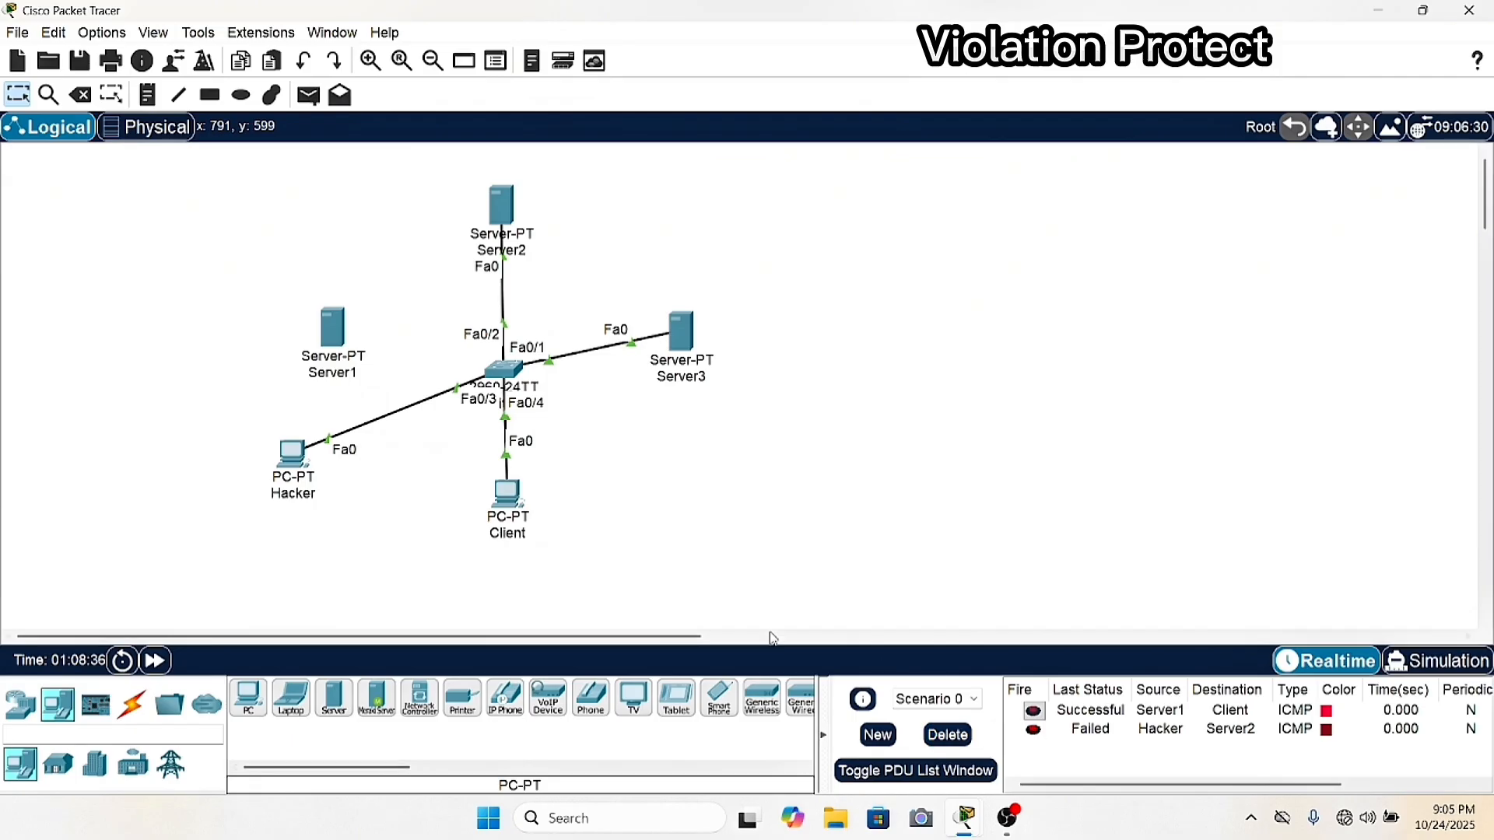
left_click(308, 95)
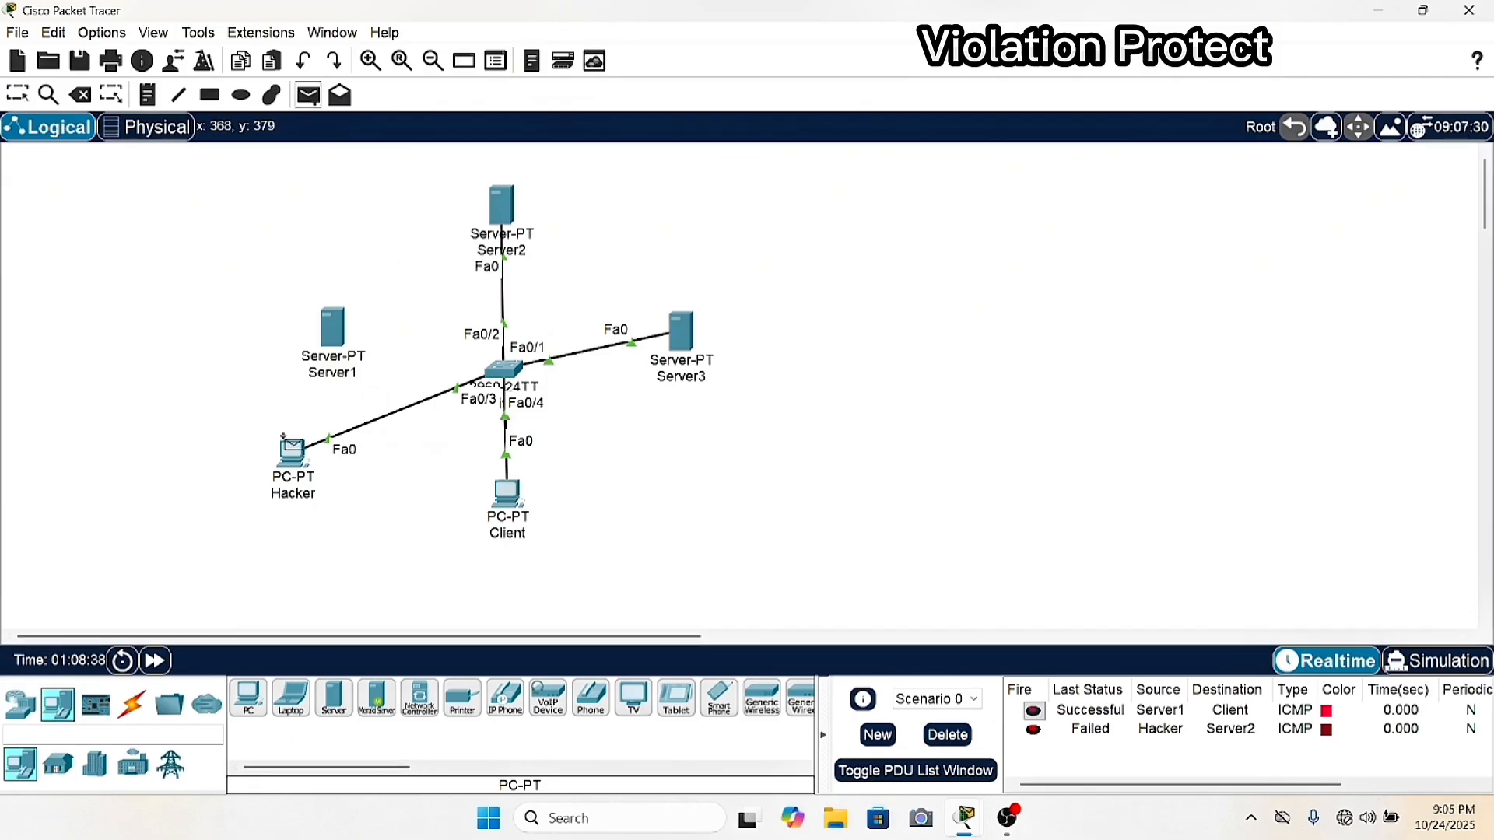
left_click(285, 443)
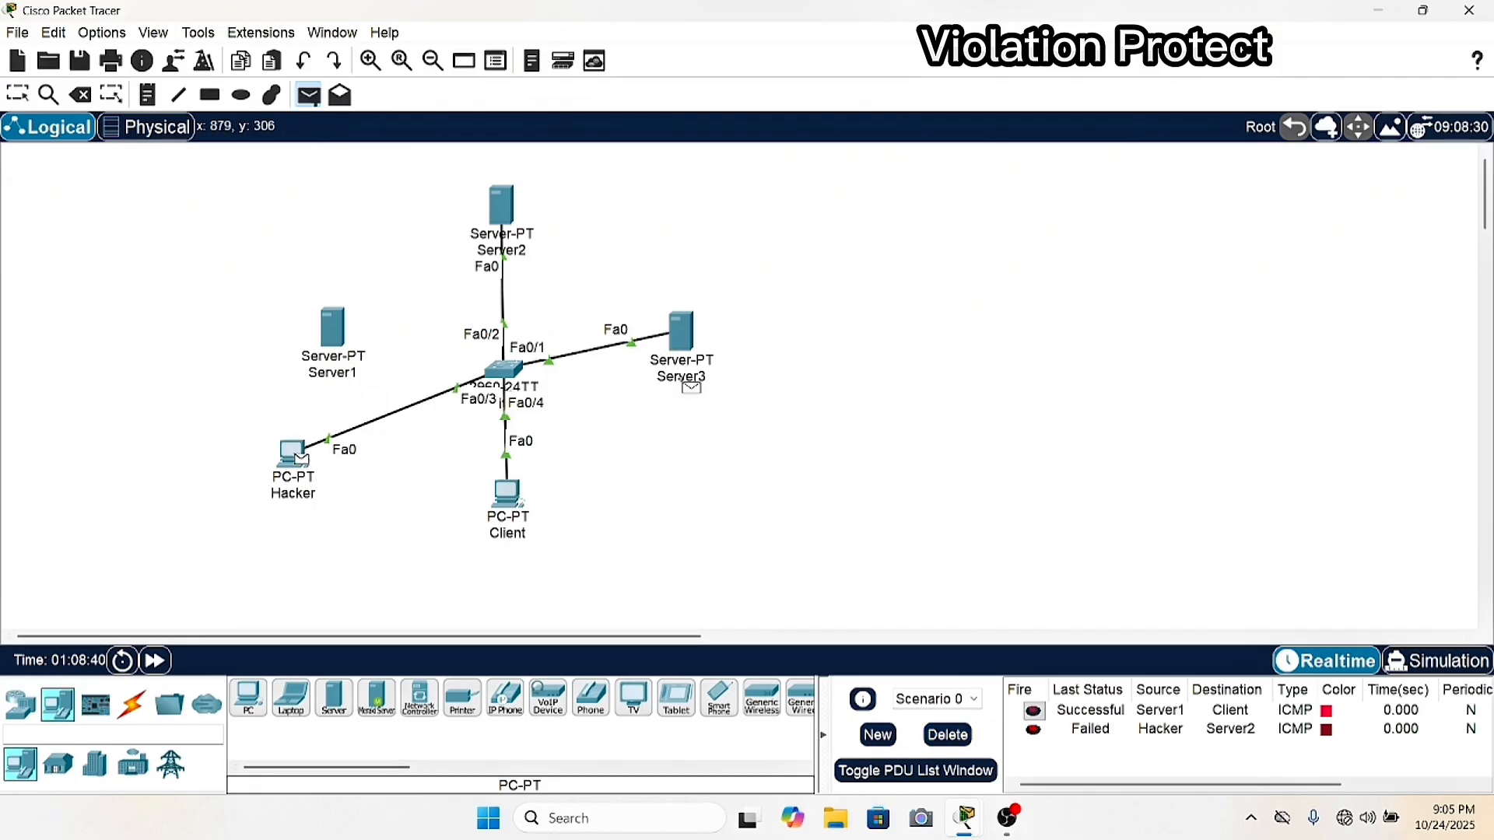
left_click(676, 337)
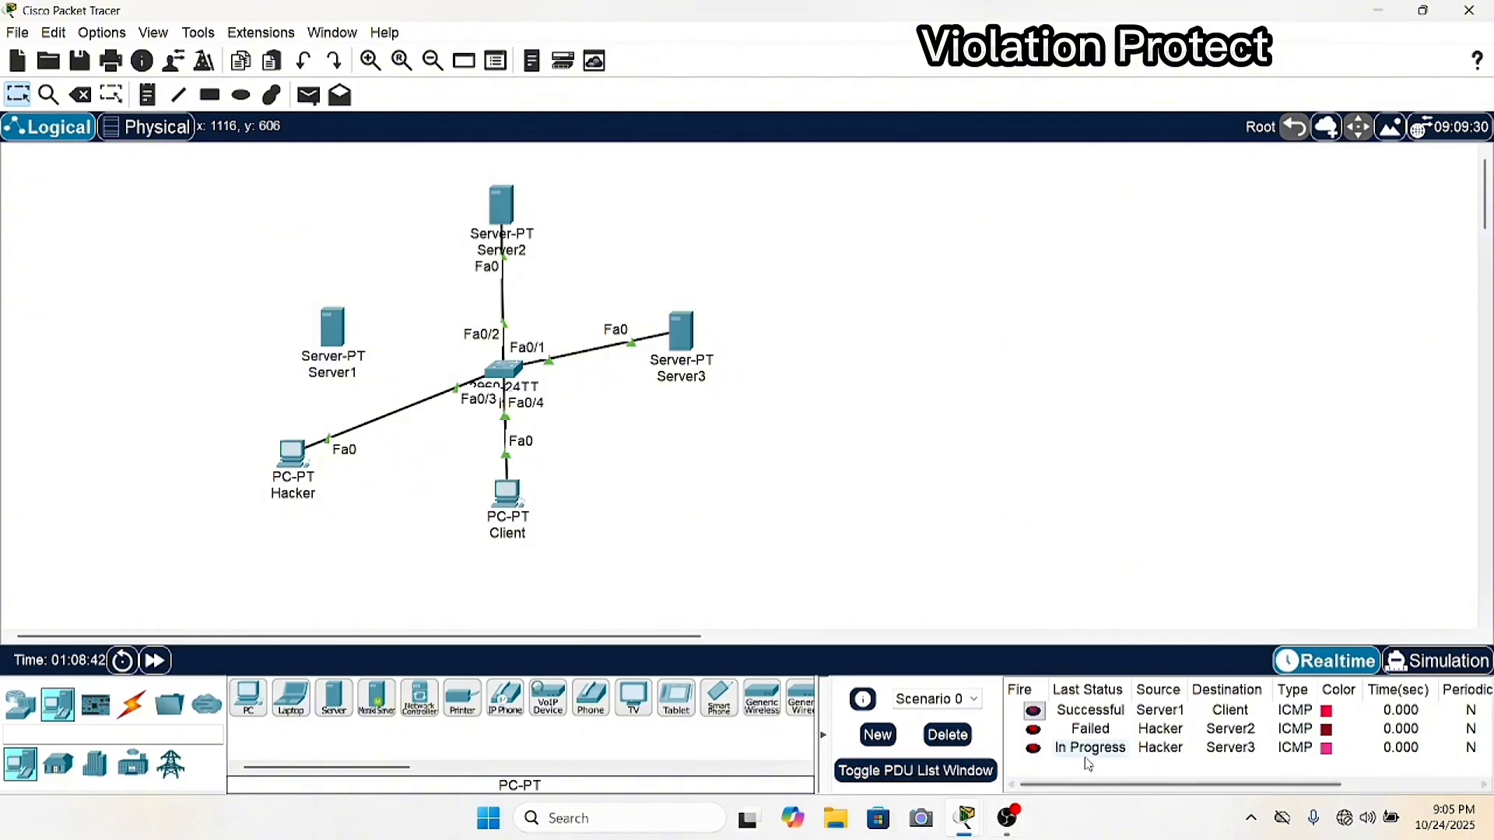
left_click(308, 95)
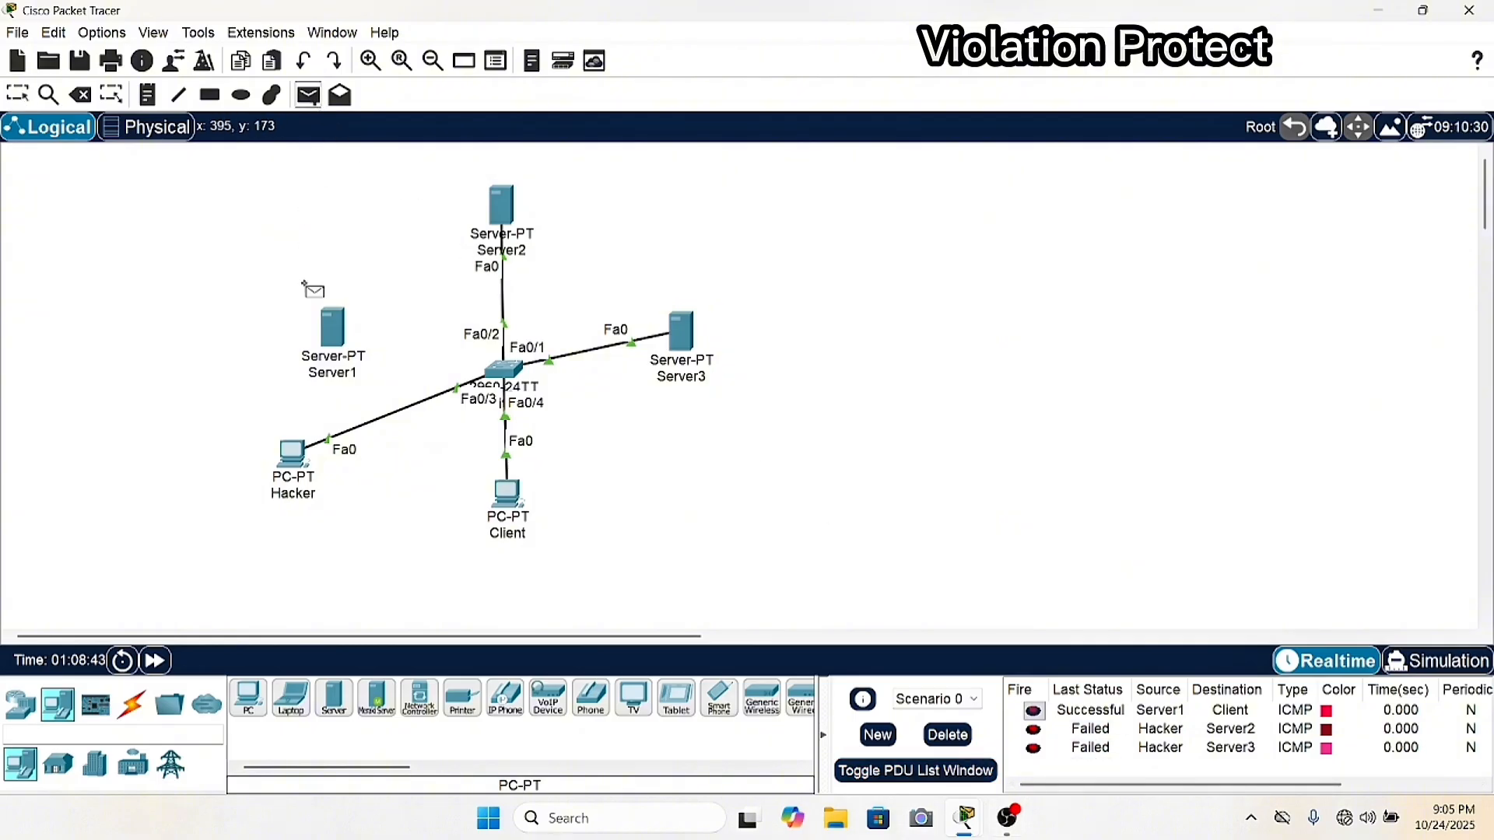
left_click(293, 450)
left_click(505, 504)
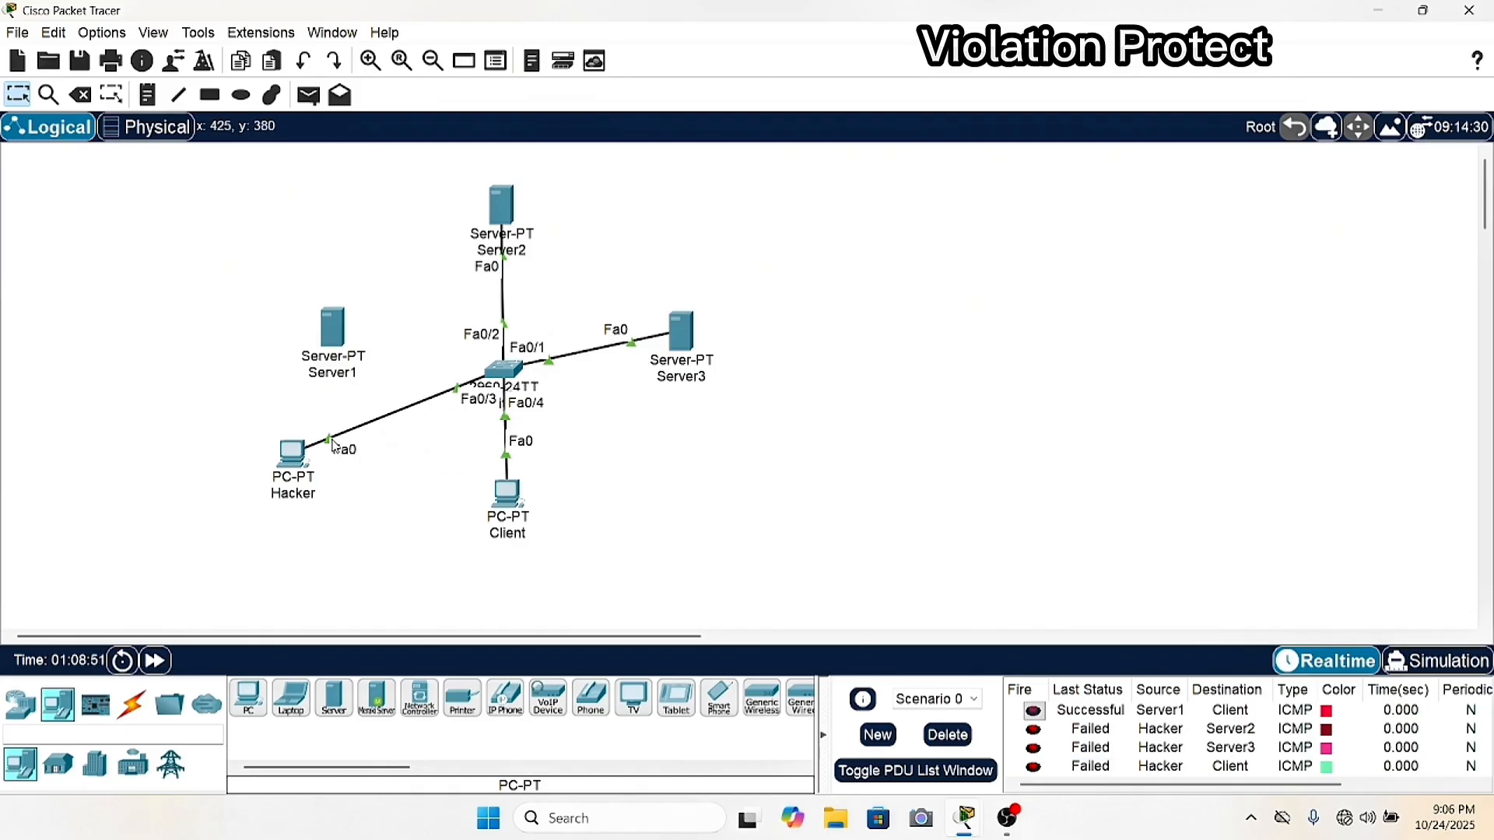
Reconnect the Fa0/3 cable from Hacker to Server1's FastEthernet0 port and fast-forward the simulation time.
left_click_drag(335, 446, 331, 346)
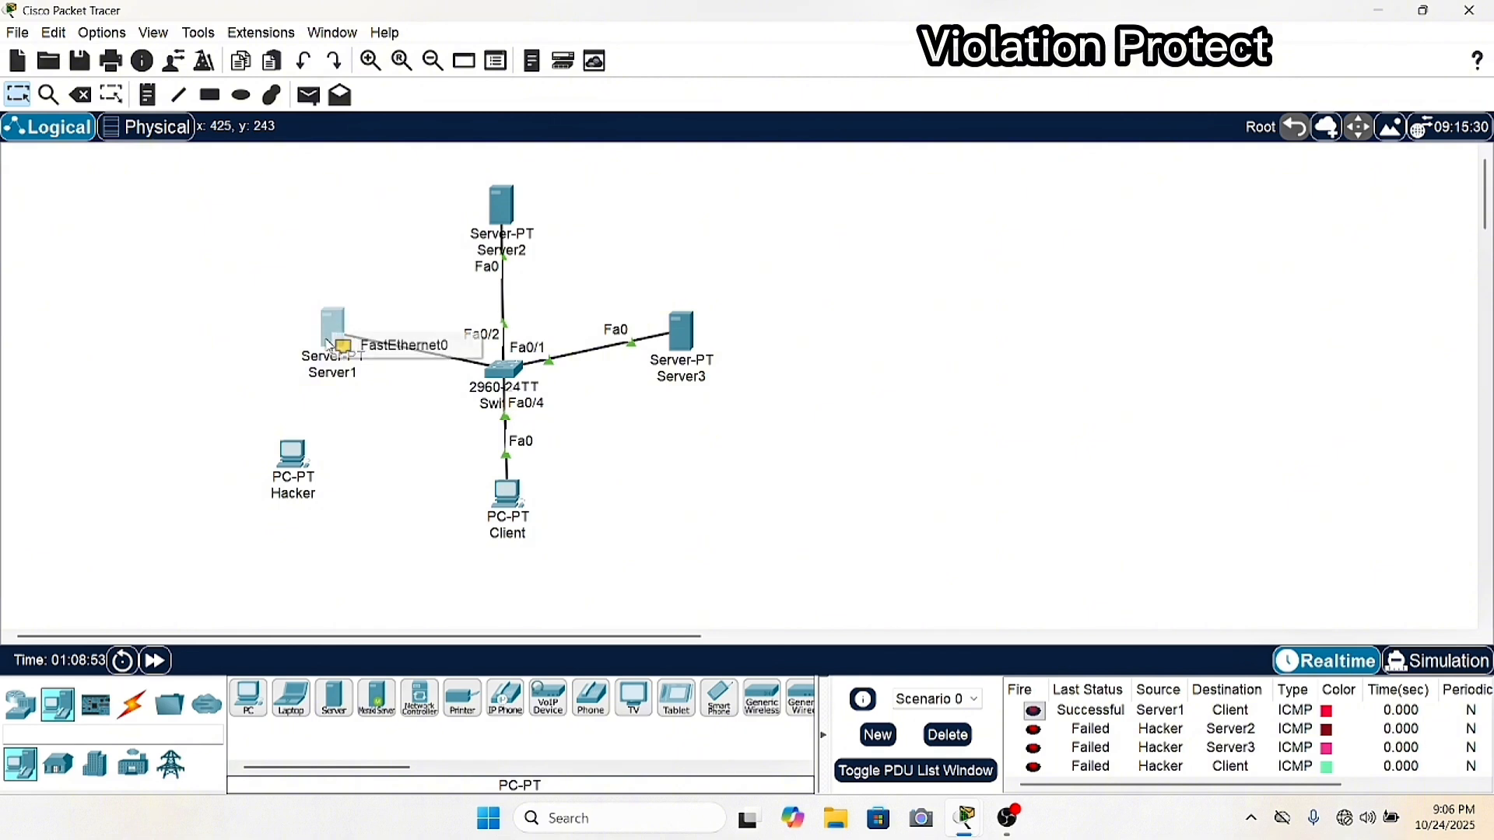
left_click(356, 348)
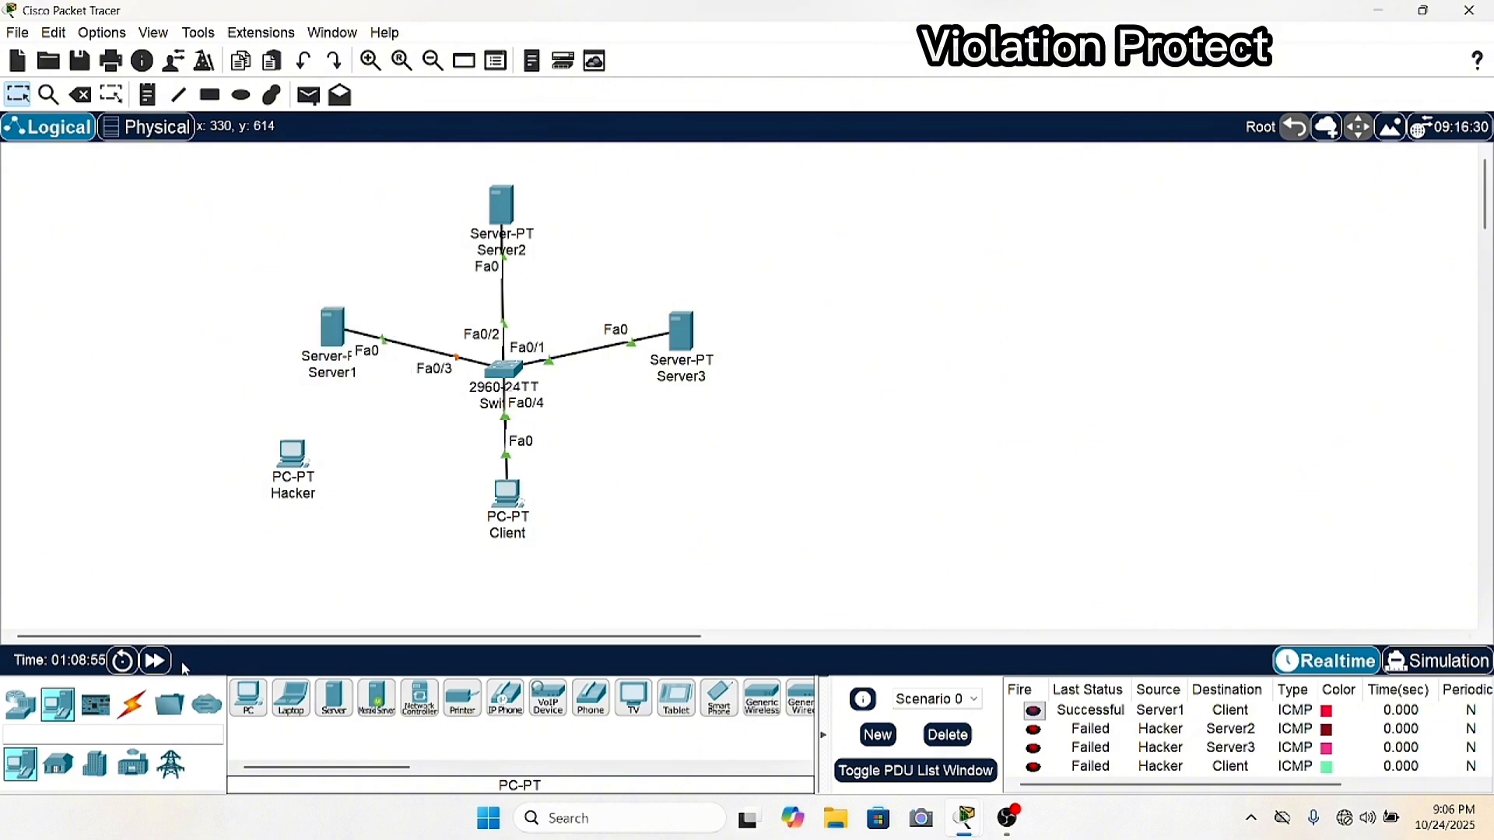
left_click(155, 661)
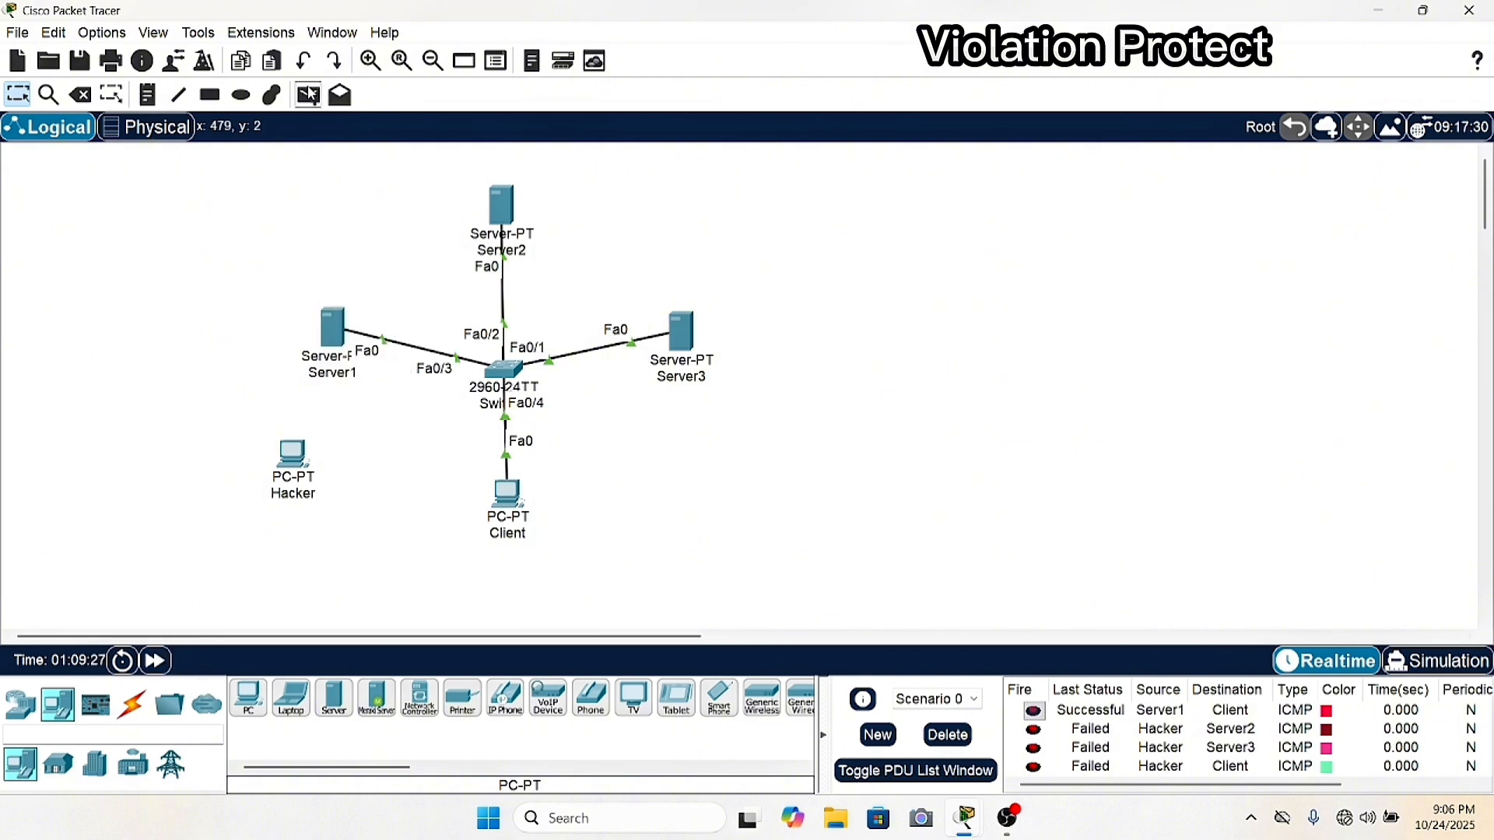
Send a simple PDU from the reconnected Server1 to Client.
left_click(309, 95)
left_click(335, 327)
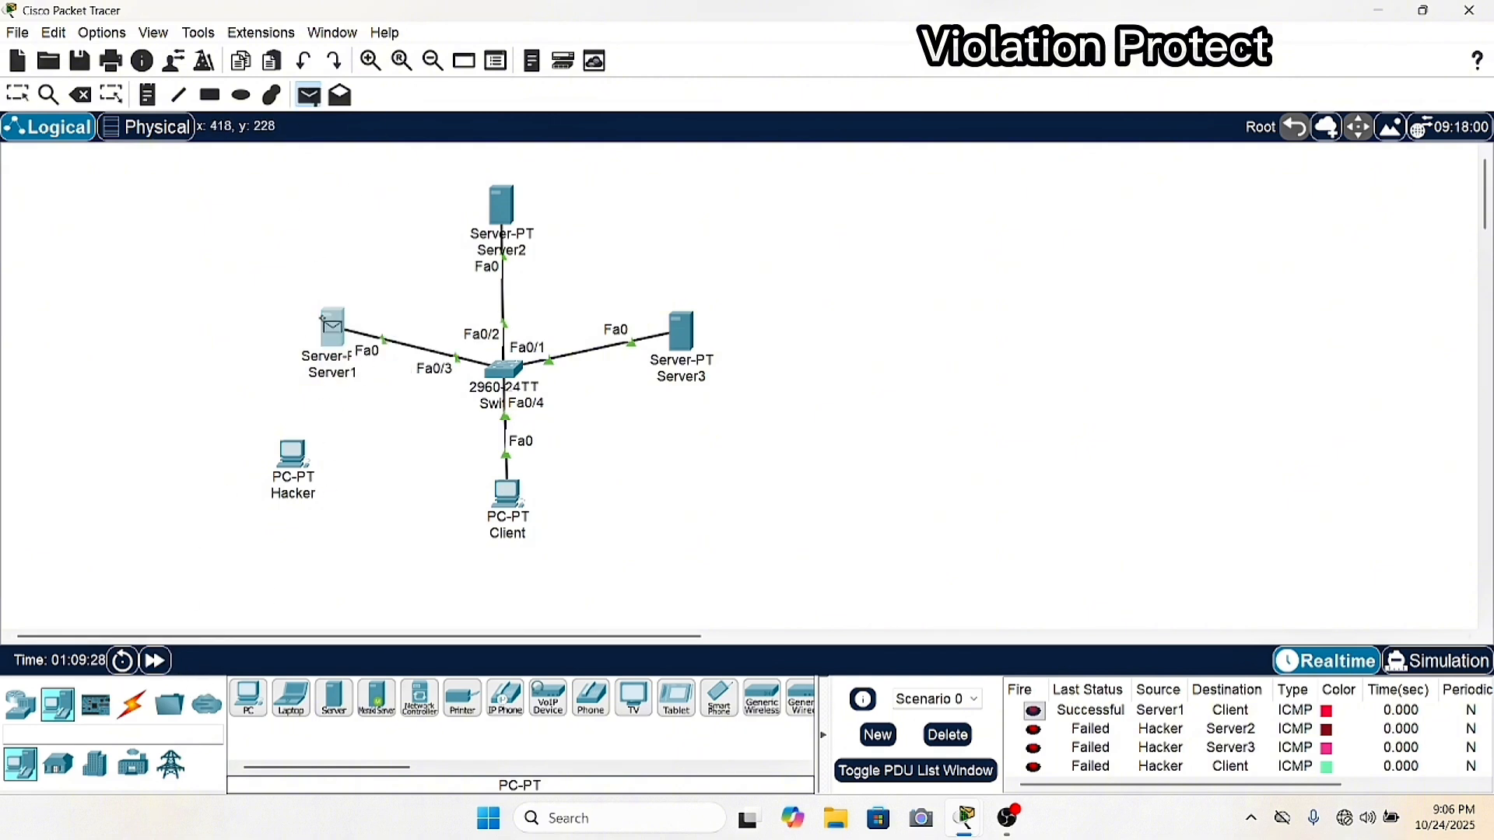
left_click(486, 475)
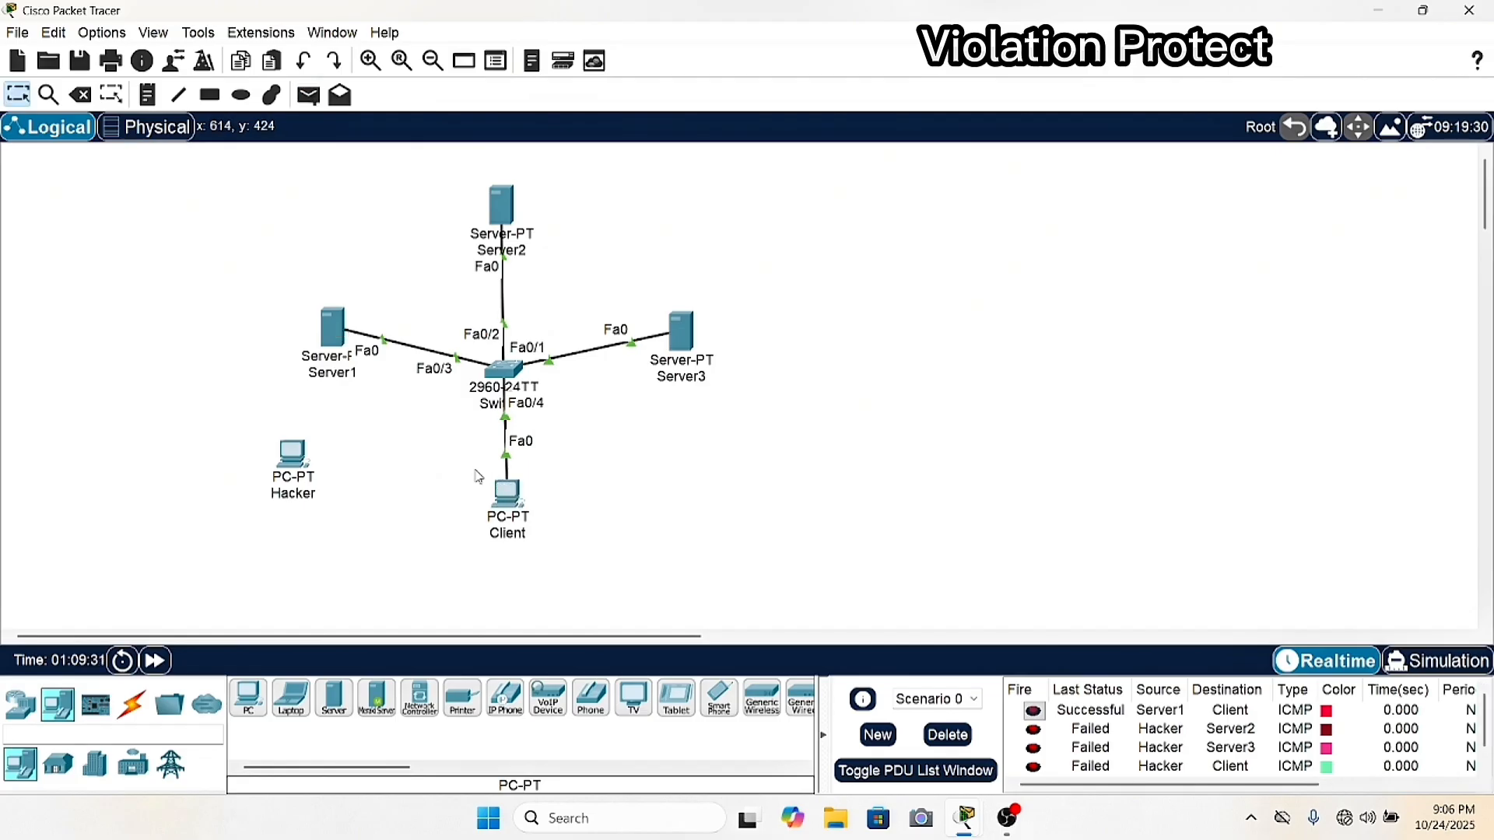
Clear the scenario's PDU list and send simple PDUs from Server1 to Client and Server2.
left_click(948, 735)
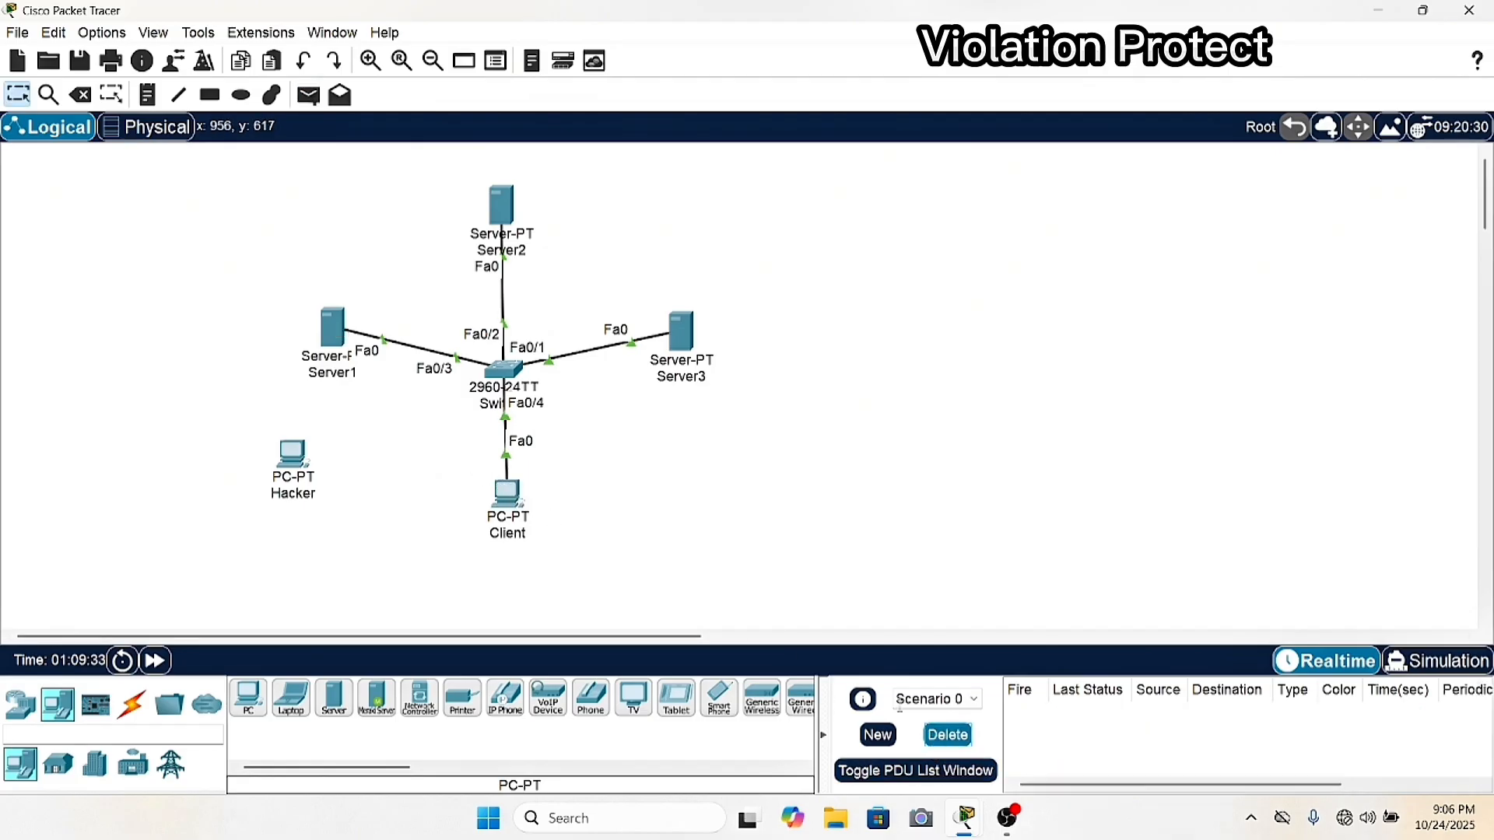
left_click(309, 95)
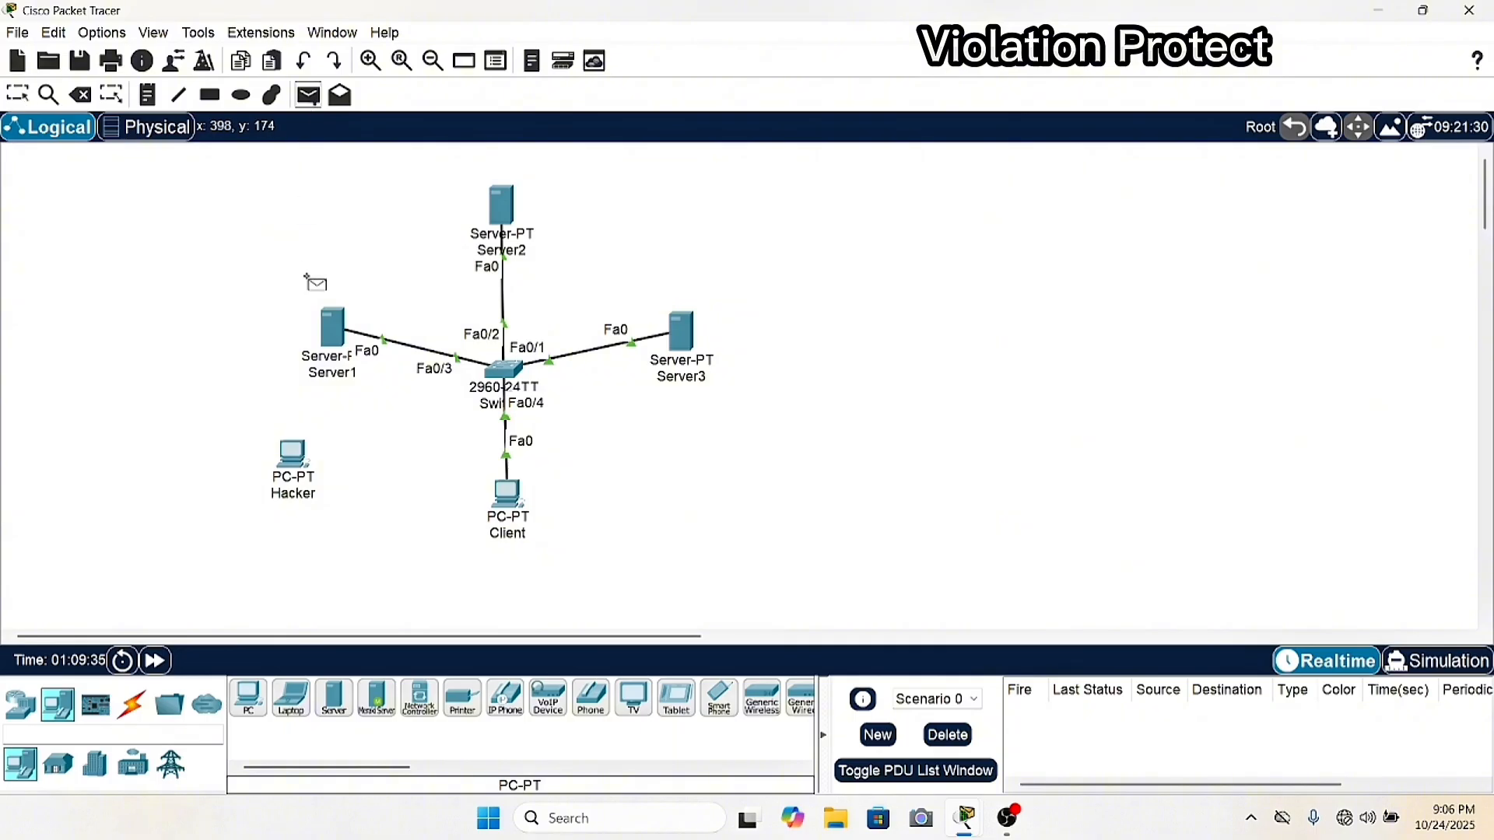
left_click(333, 327)
left_click(507, 498)
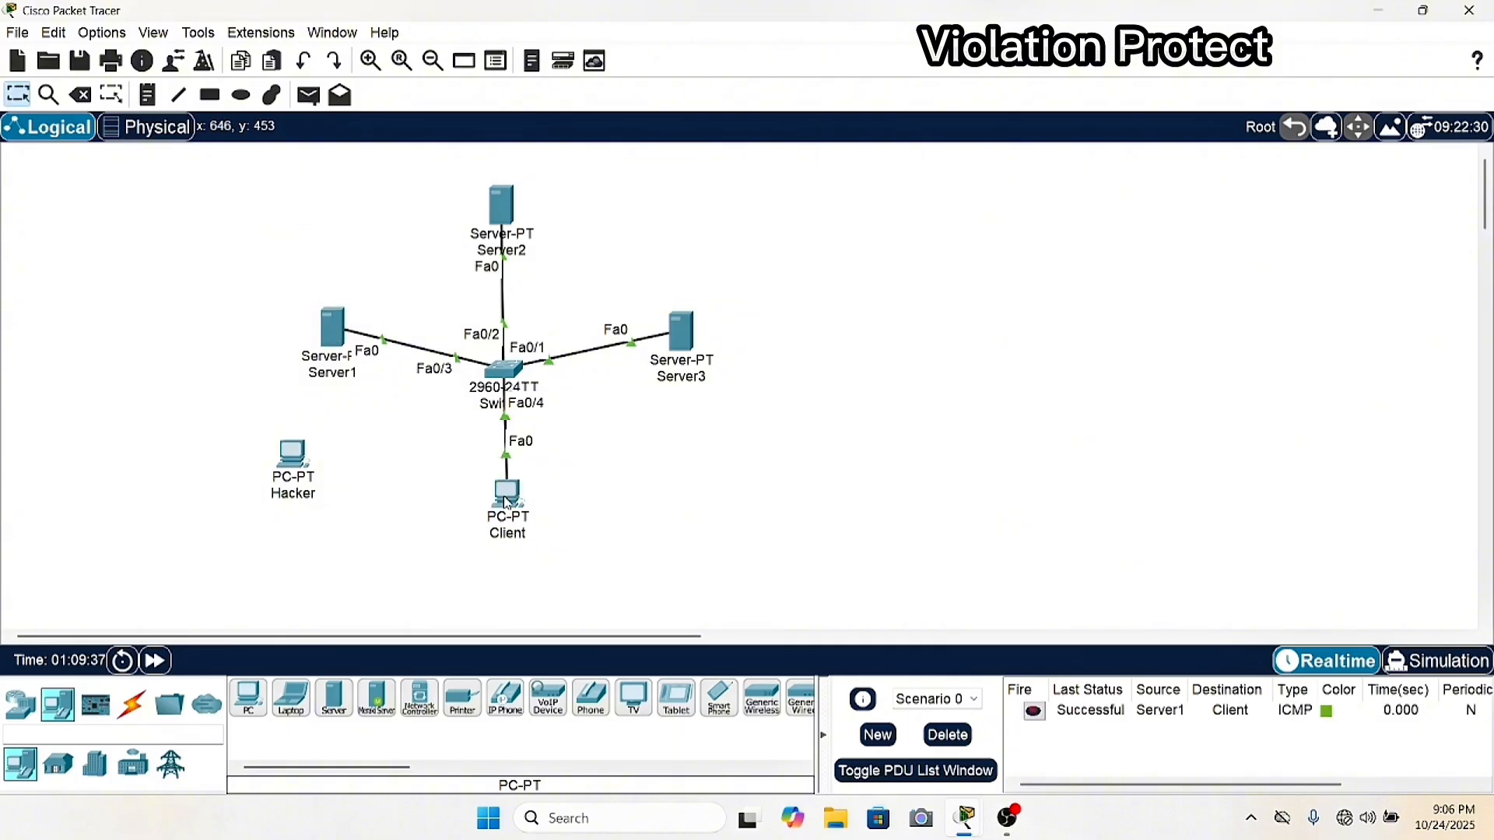
left_click(309, 95)
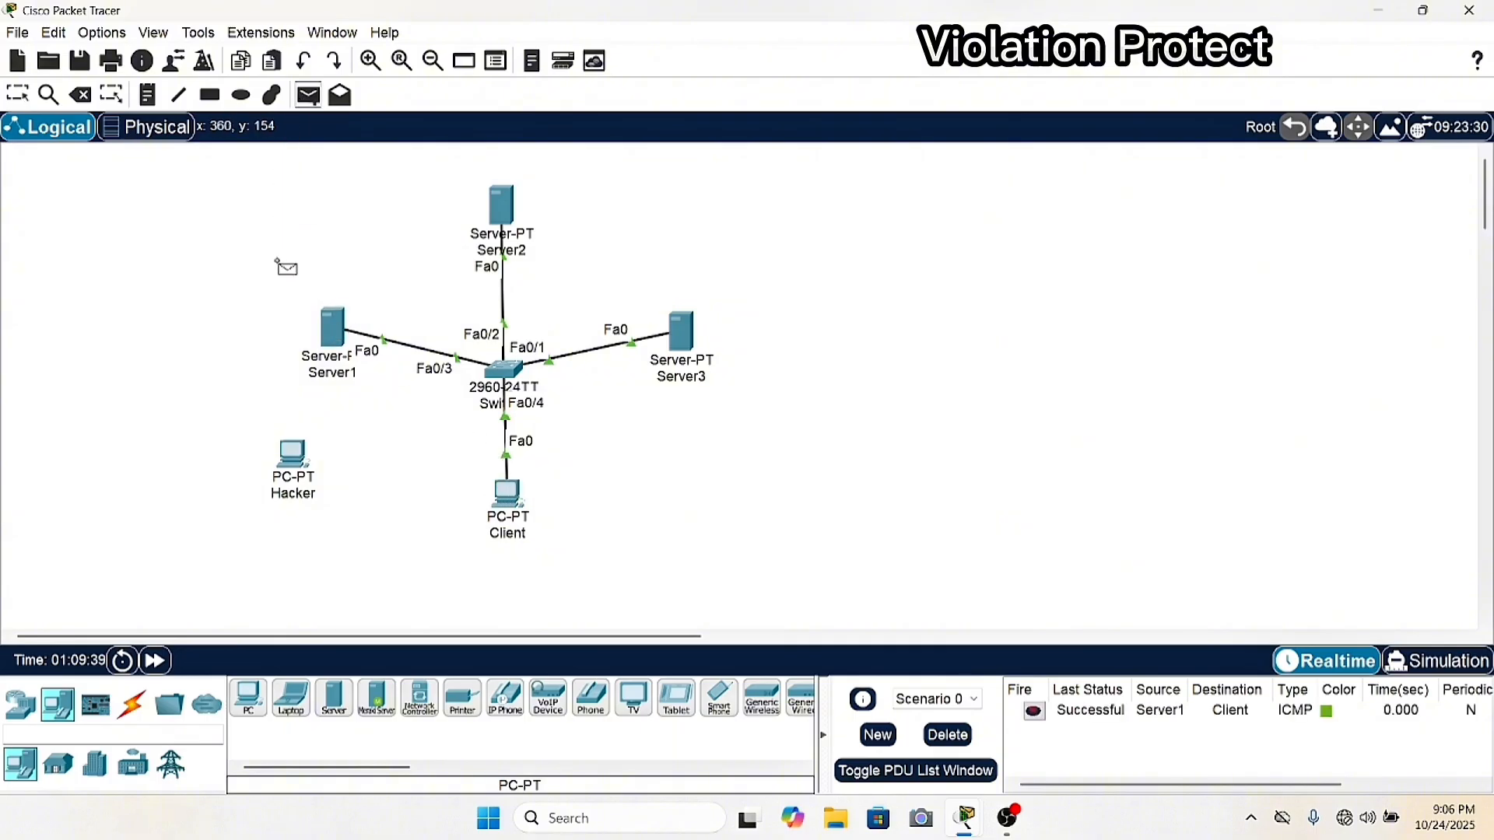
left_click(329, 333)
left_click(495, 203)
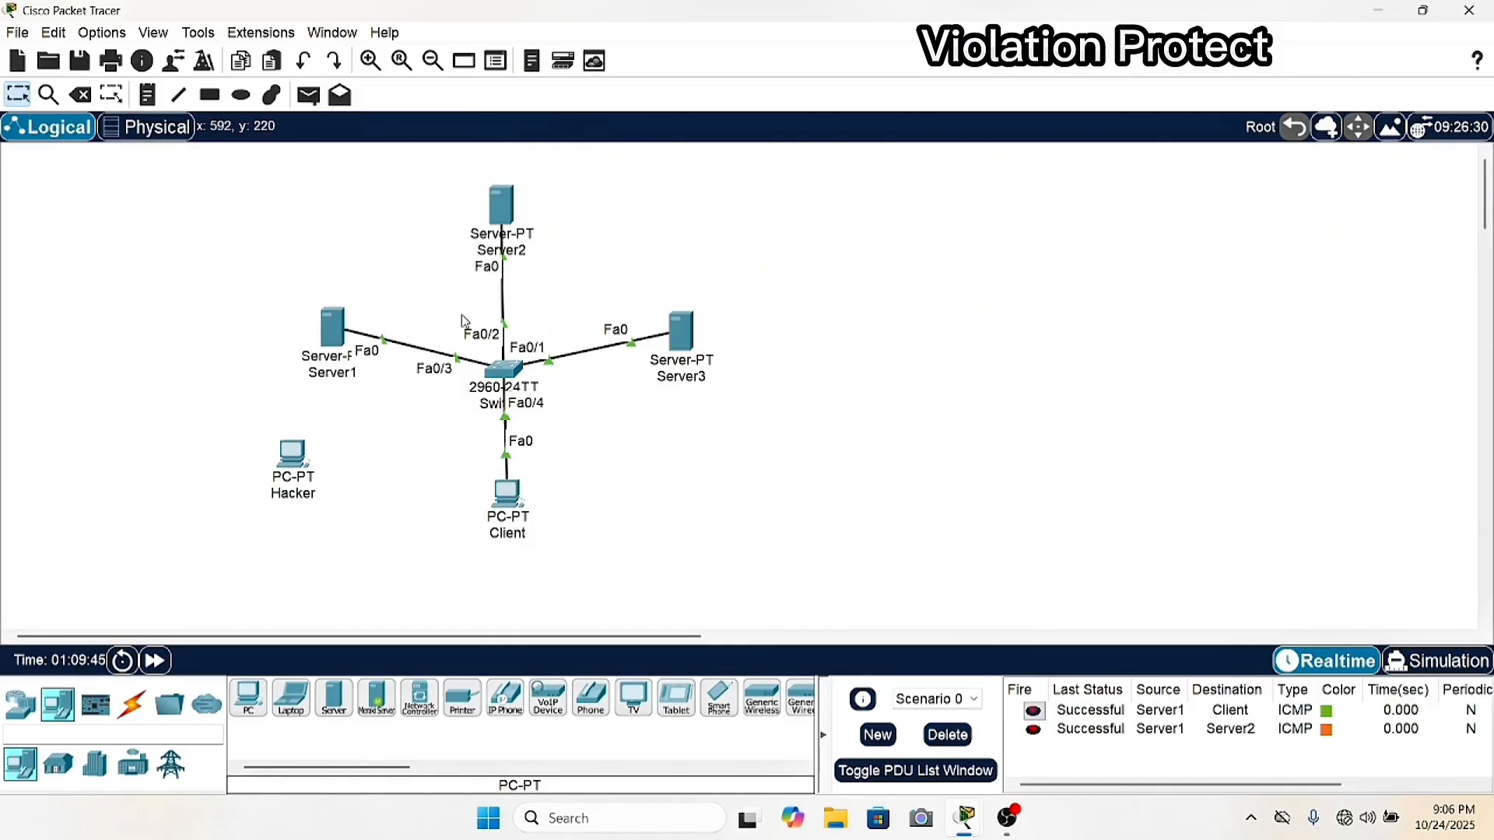
Show the port-security status of fa0/3 in the switch CLI and check its security violation count.
left_click(500, 374)
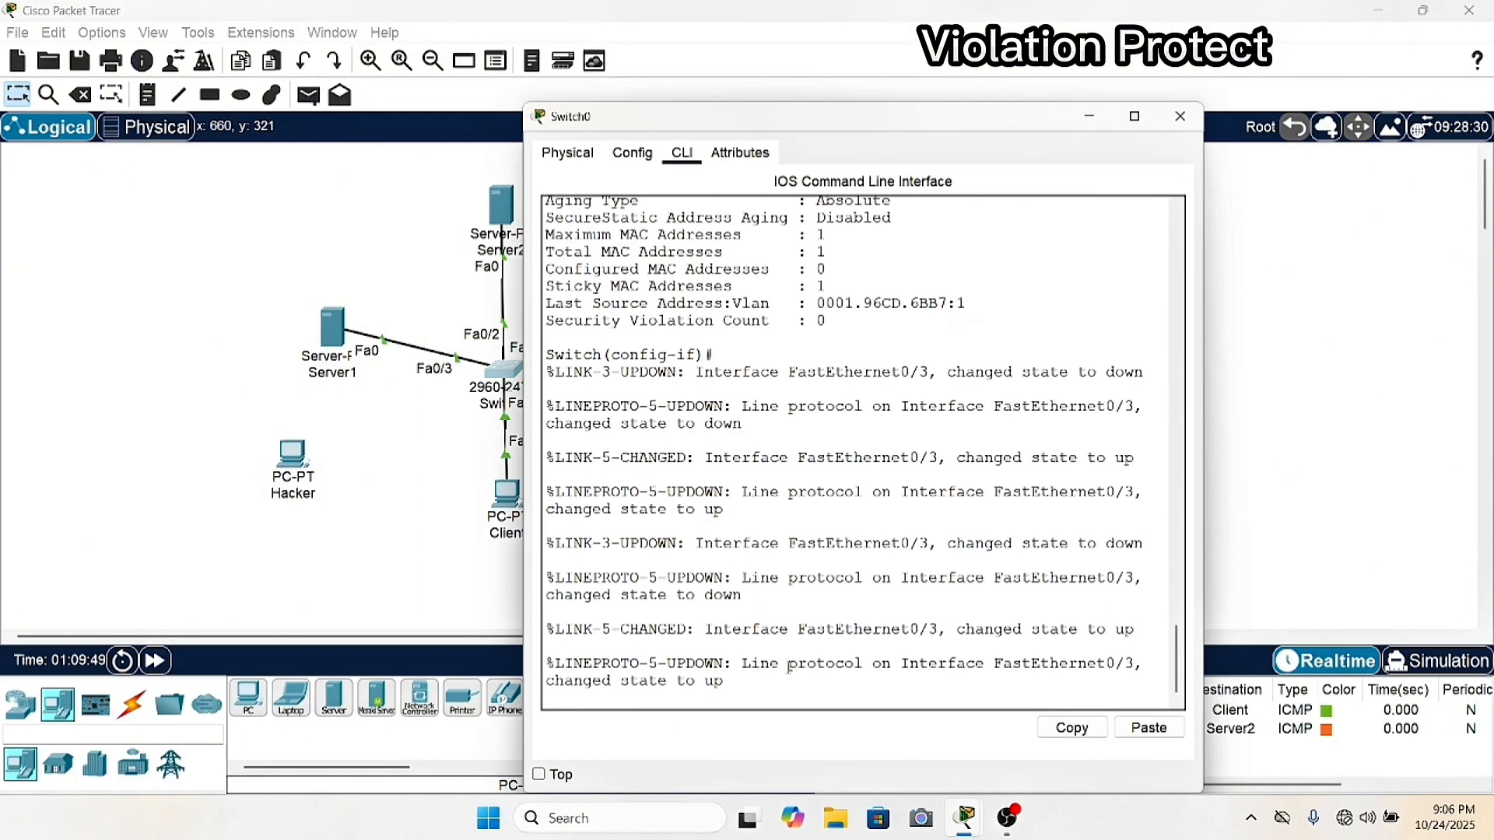
key("Return")
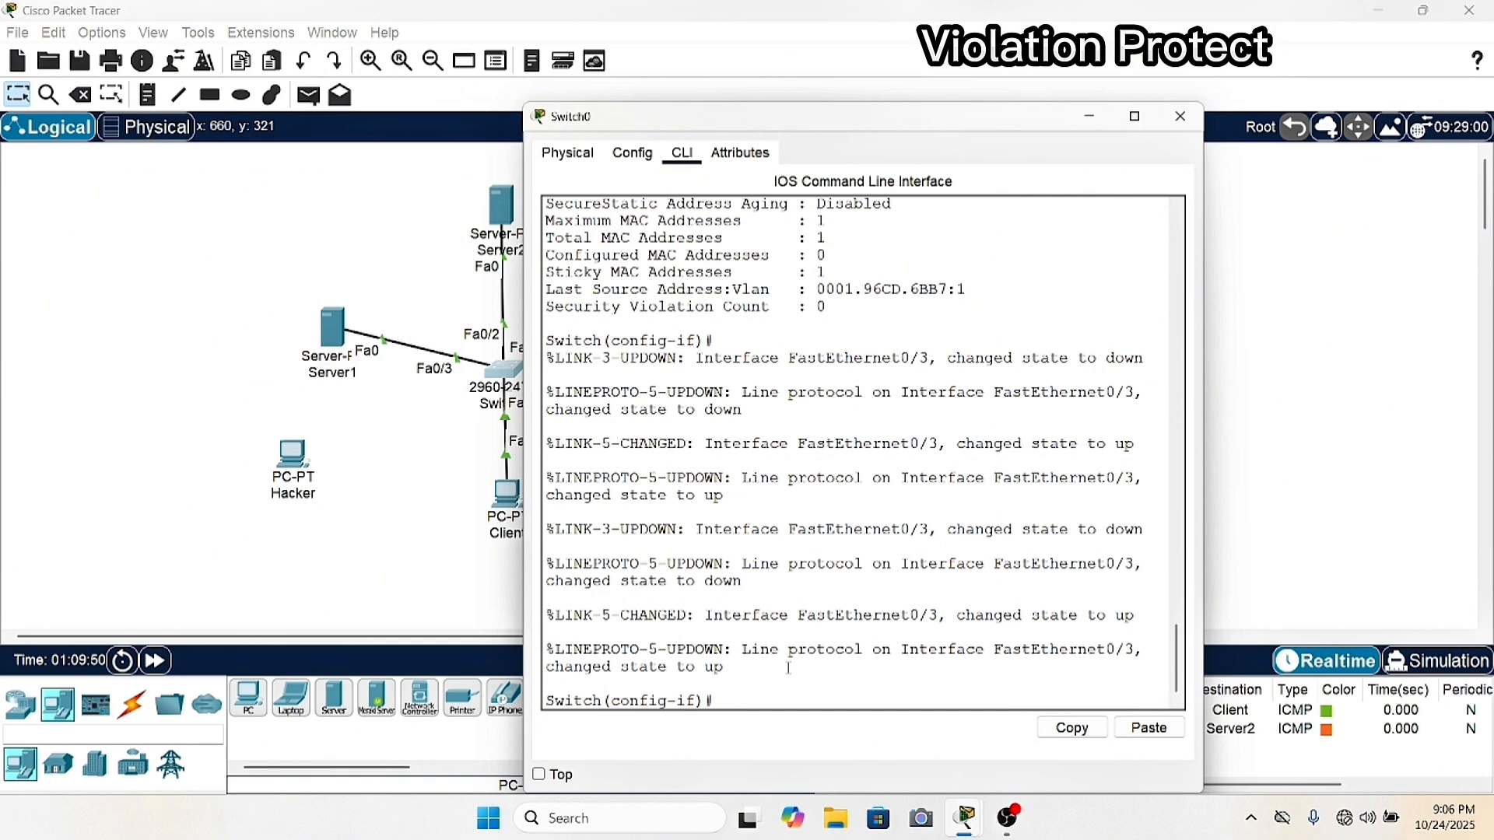
key("Up")
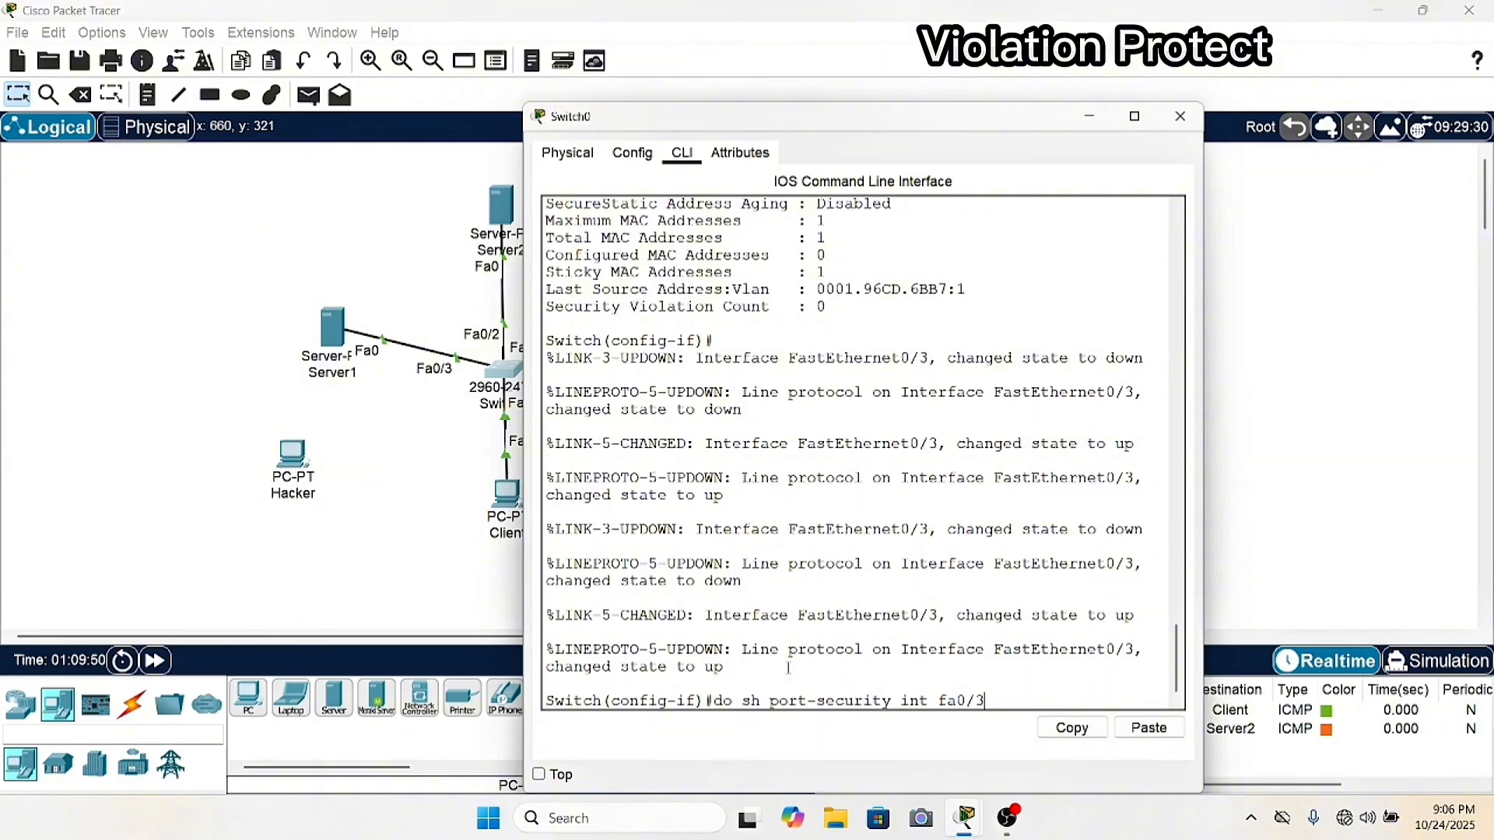
key("Return")
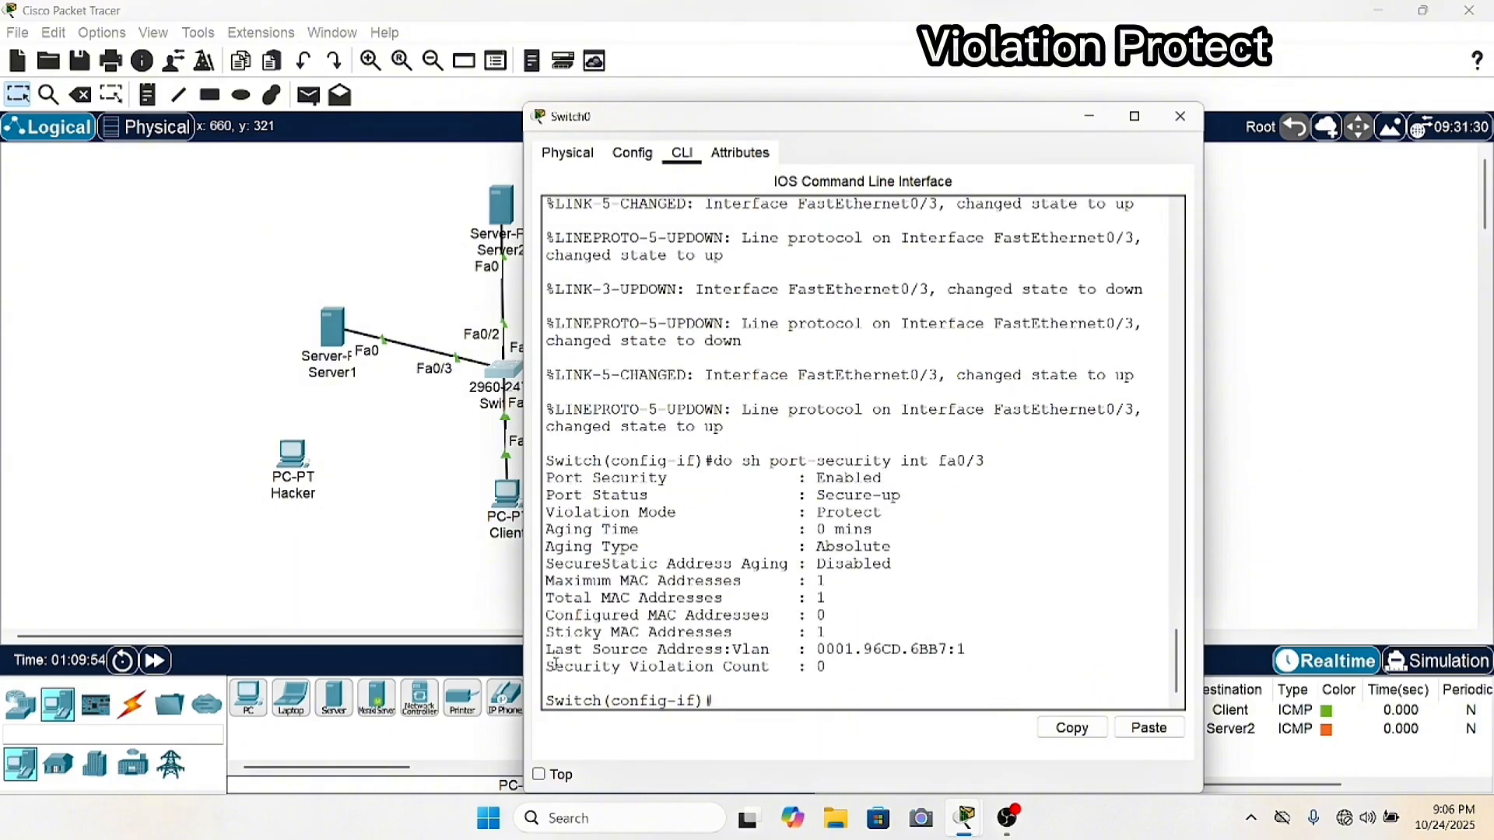
left_click_drag(556, 663, 833, 668)
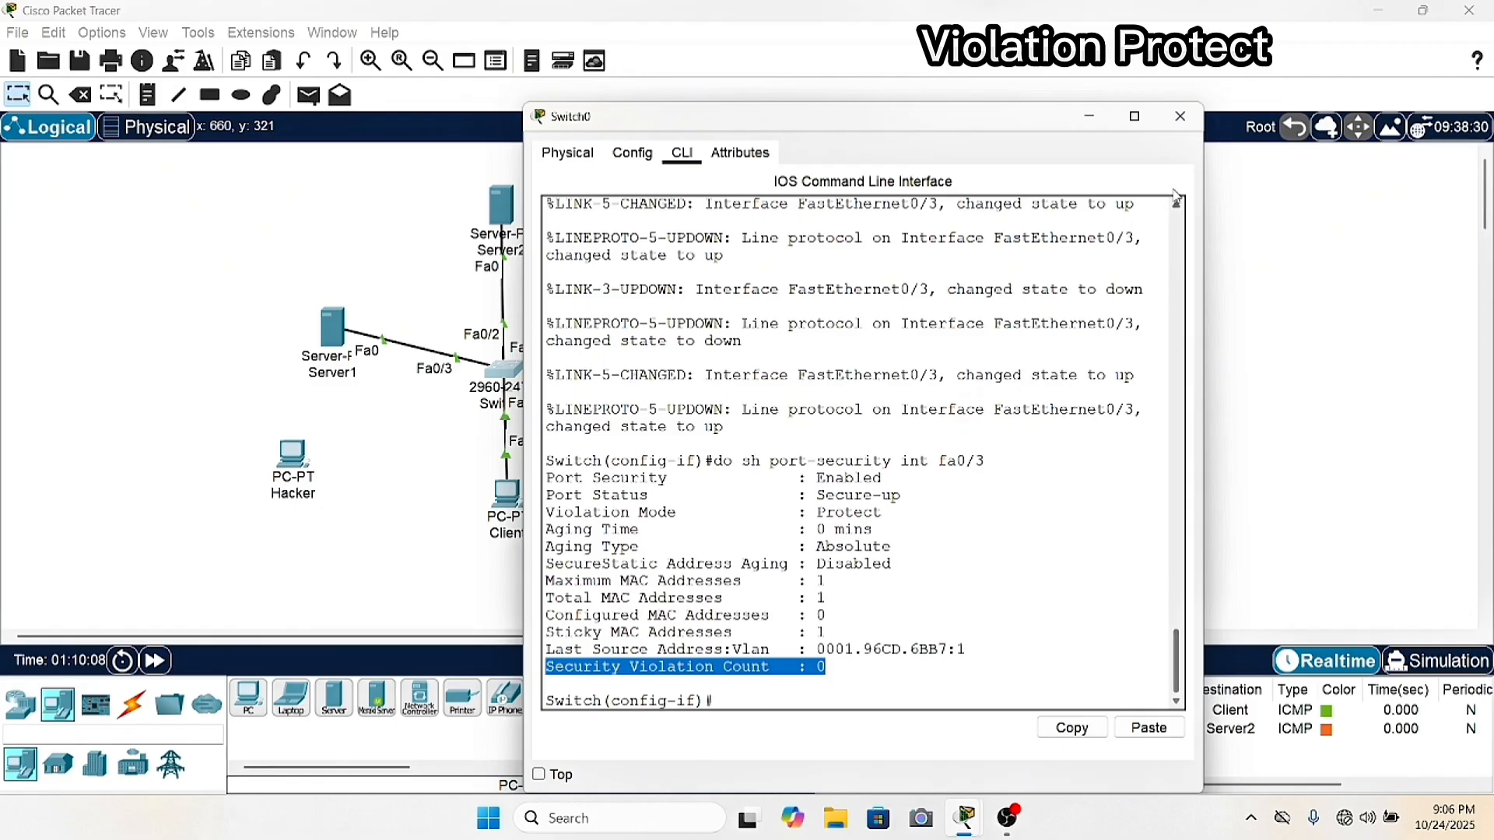
left_click(1192, 113)
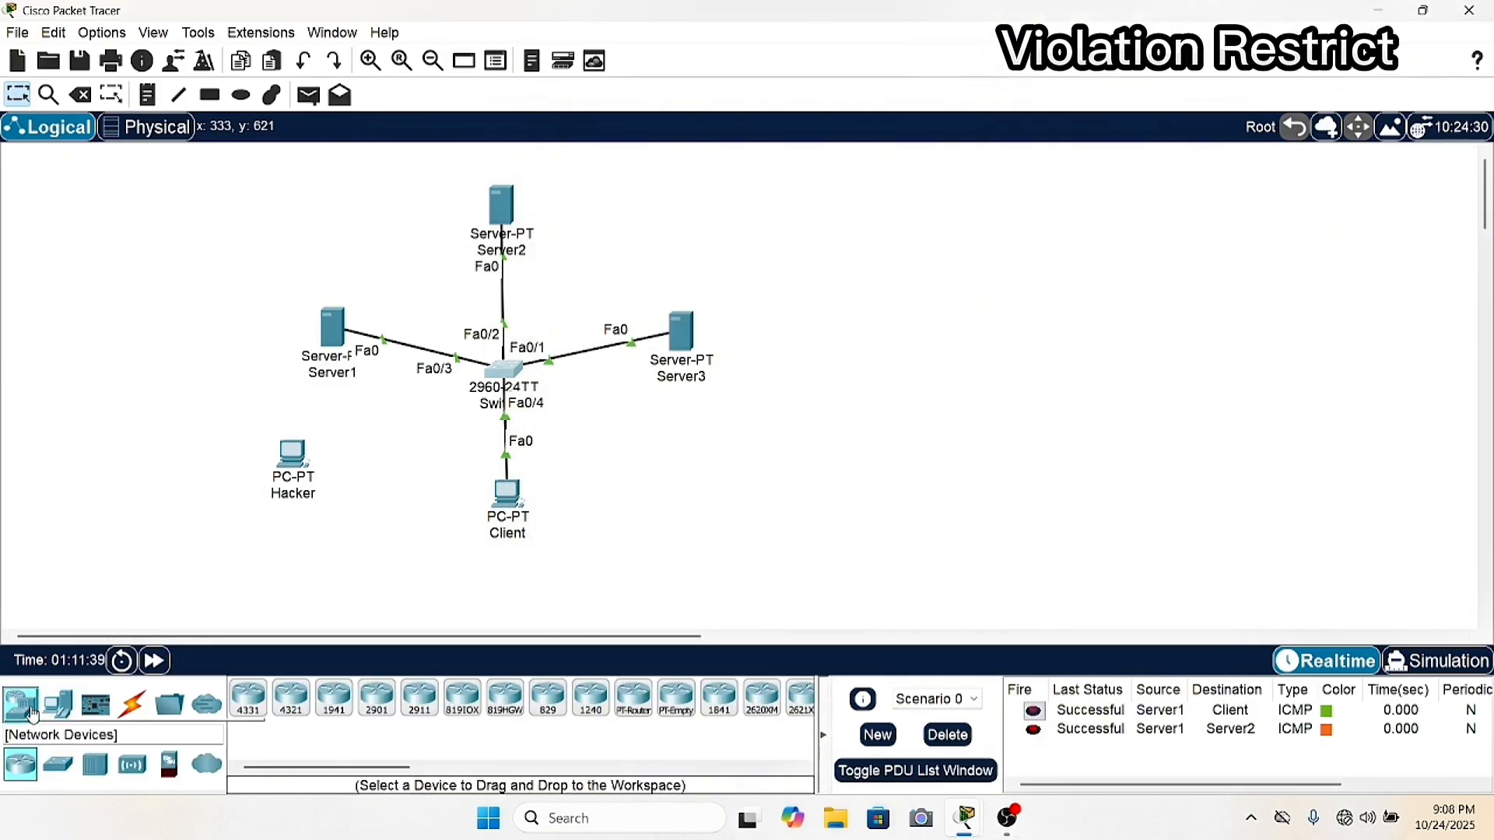
Add a new Server-PT to the workspace between the Hacker PC and the Client.
left_click(57, 705)
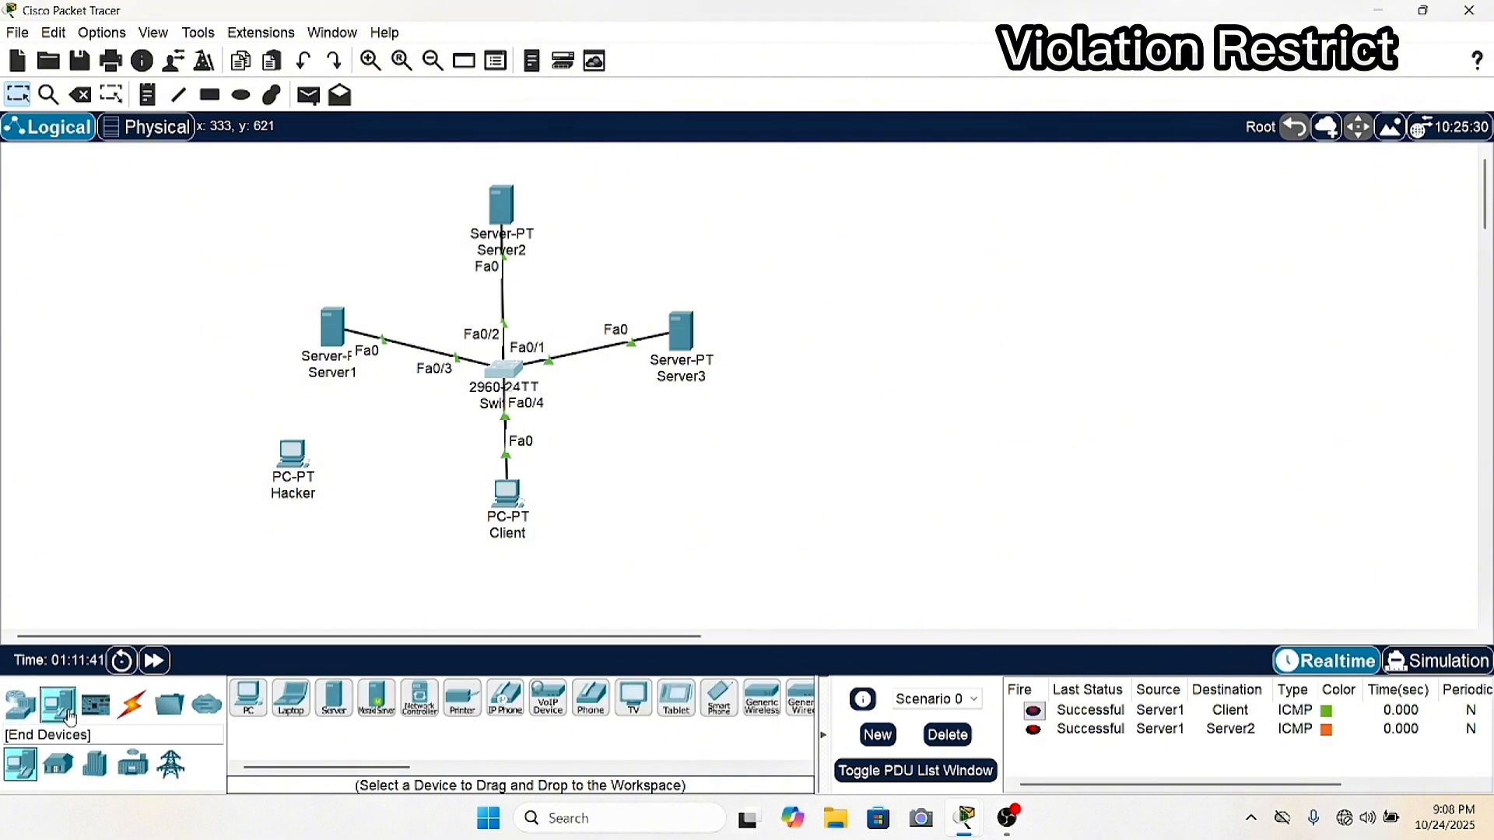
left_click(336, 700)
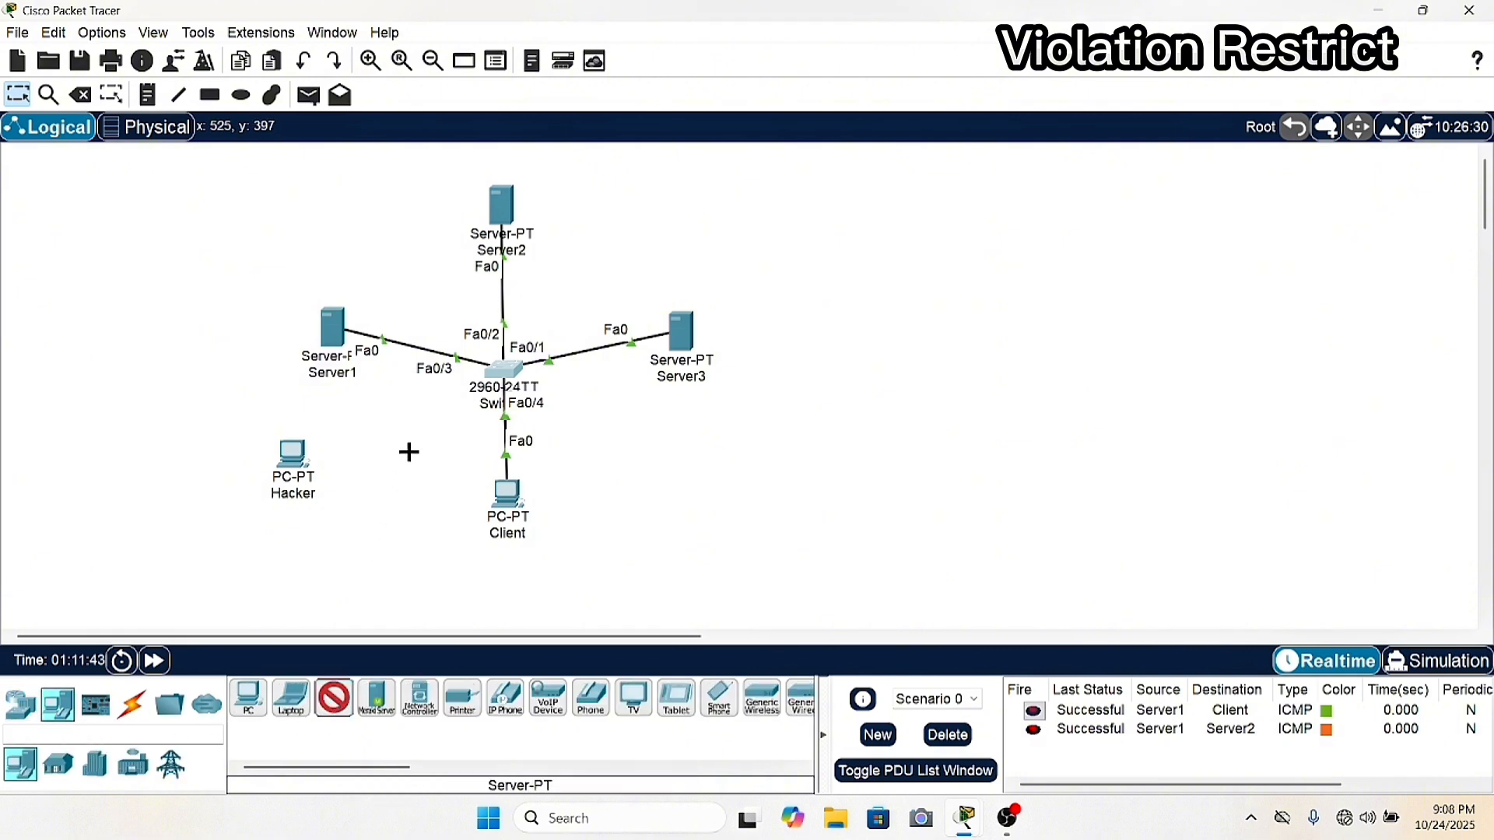
left_click(375, 459)
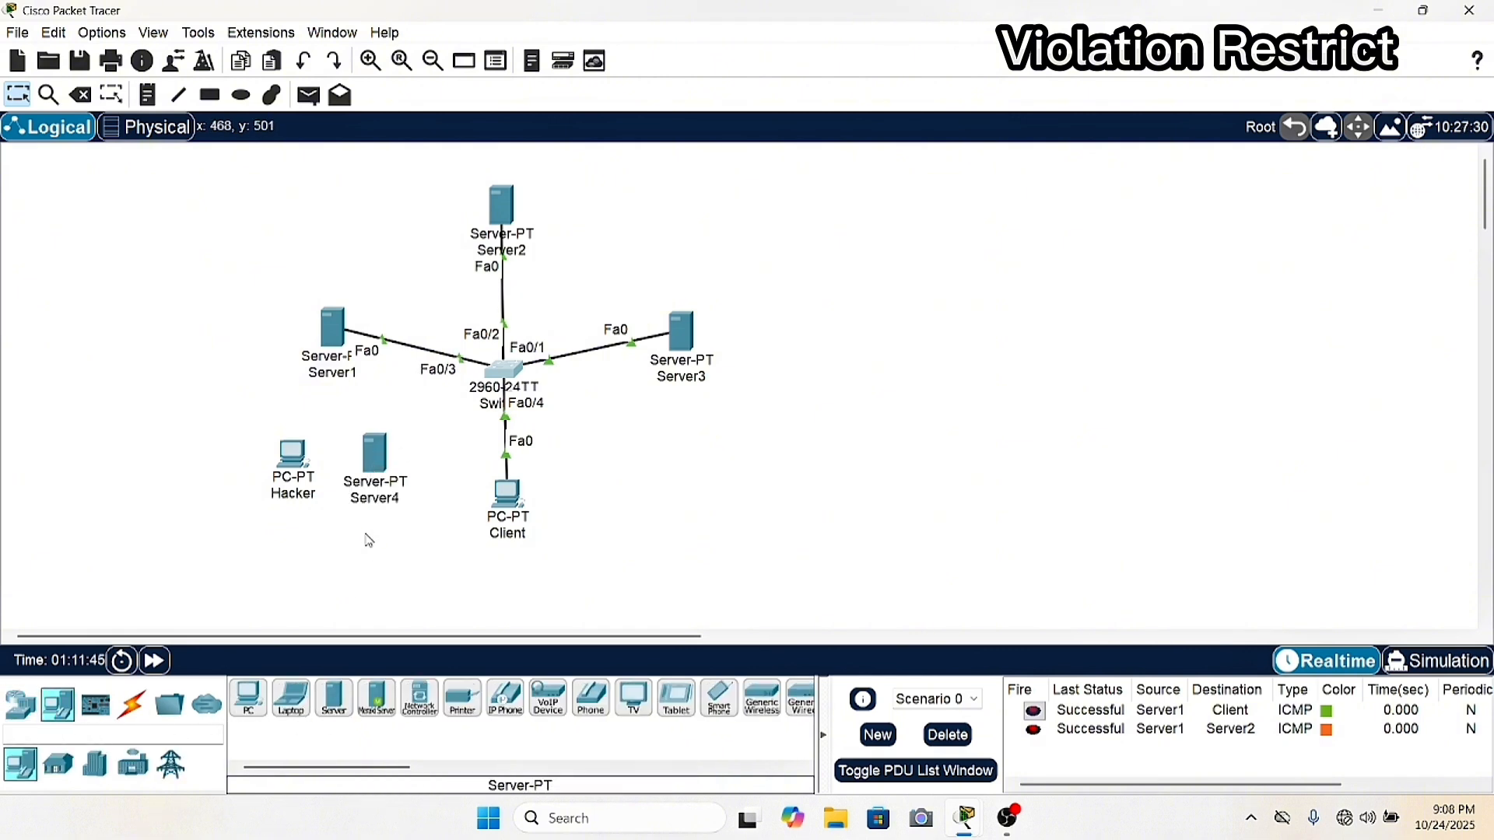
Connect Server4 to the switch with an automatically chosen cable and fast-forward the simulation time.
left_click(132, 704)
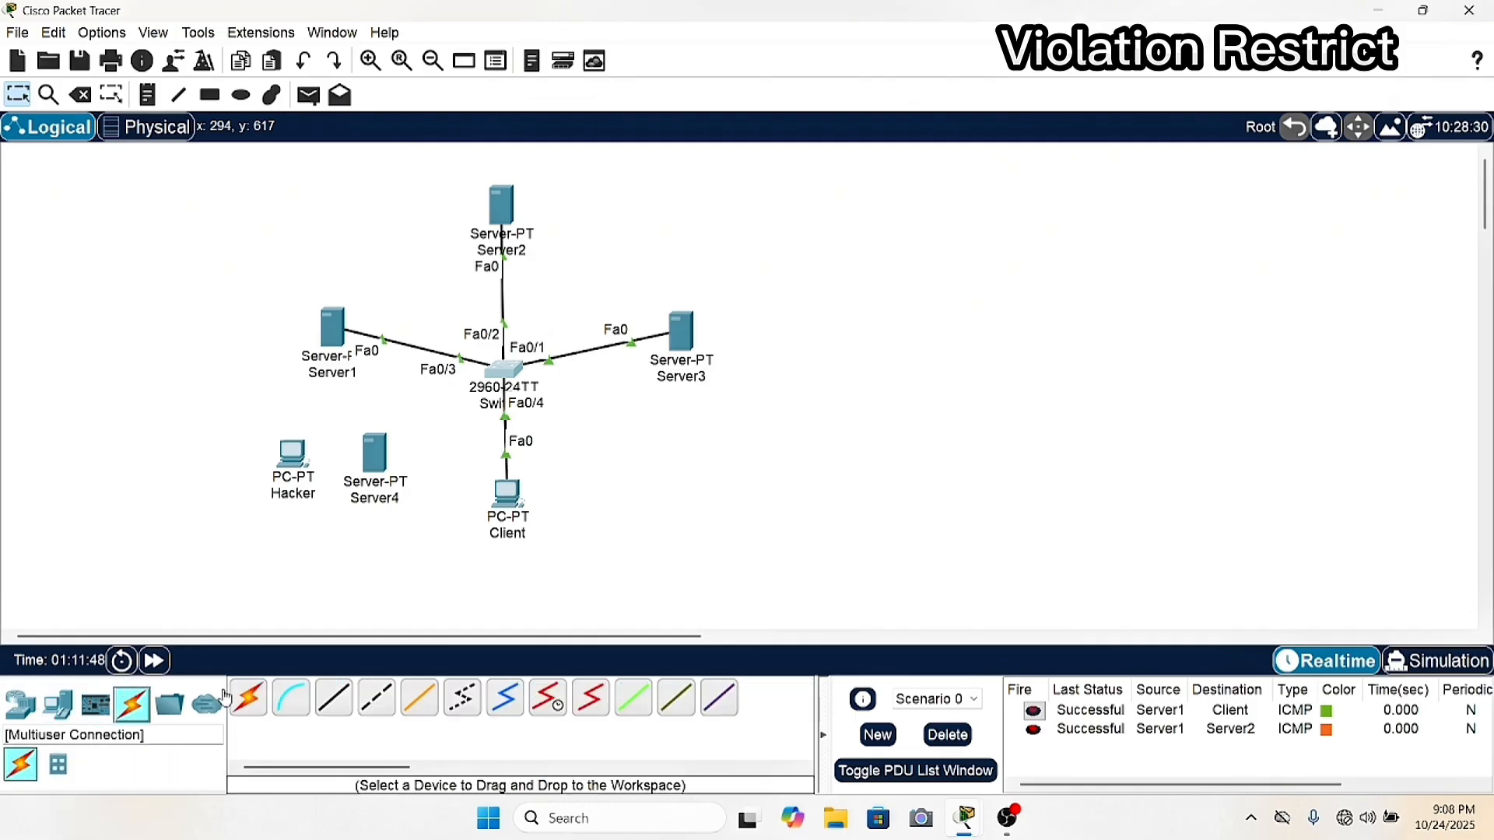
left_click(247, 698)
left_click(376, 458)
left_click(534, 366)
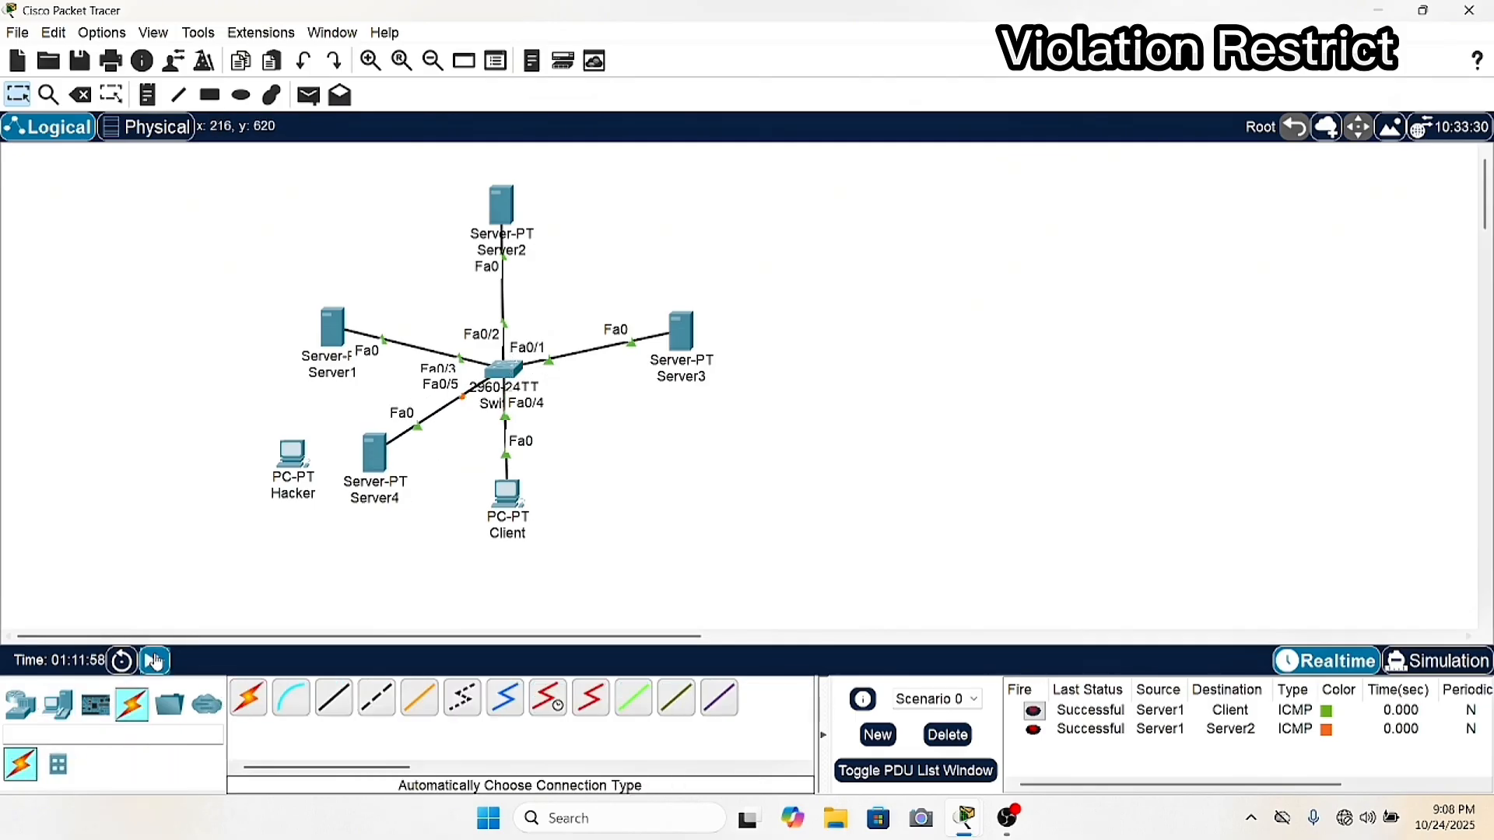
left_click(154, 661)
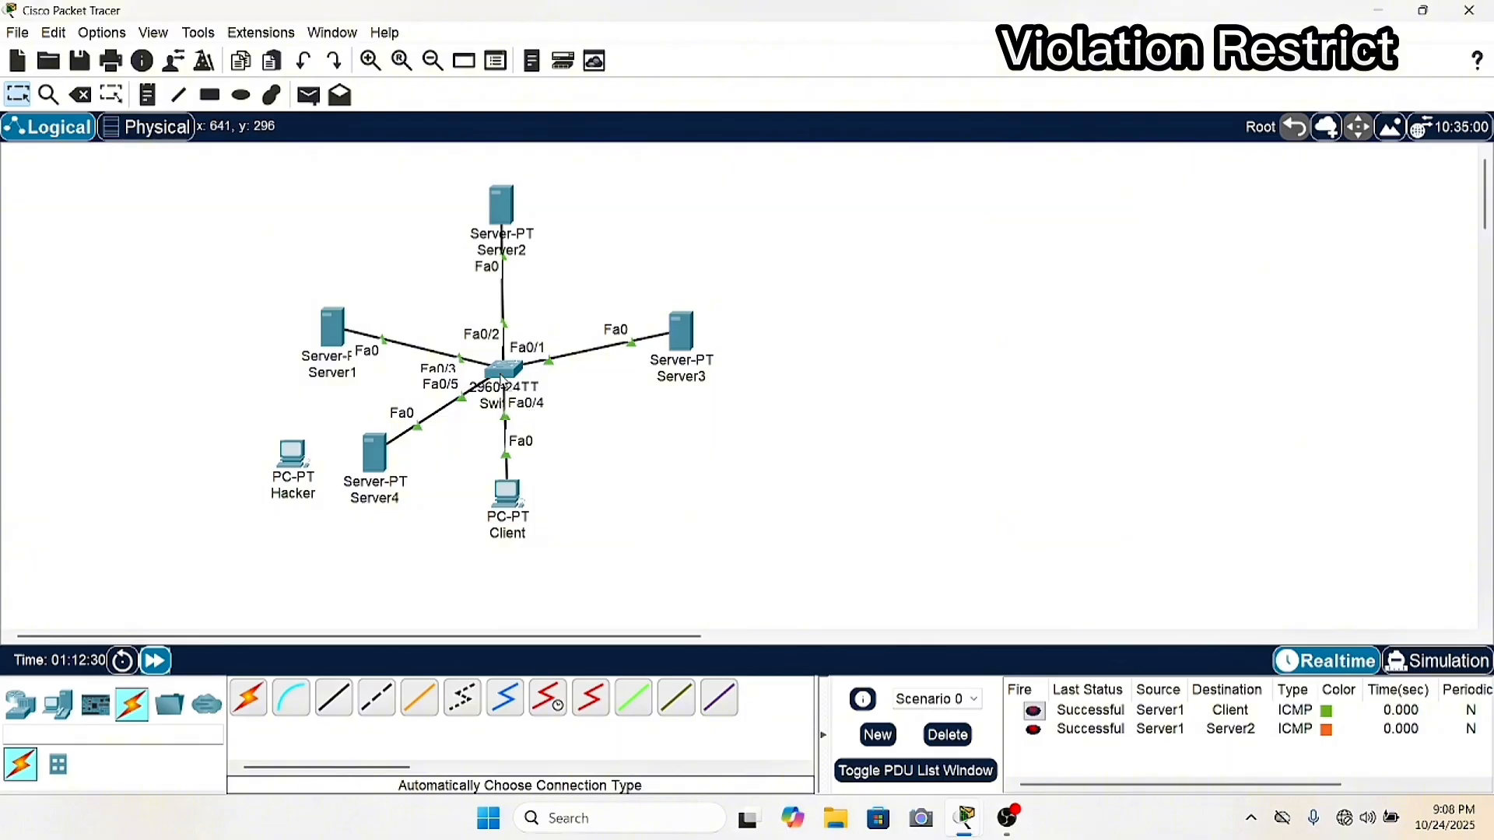
left_click(503, 380)
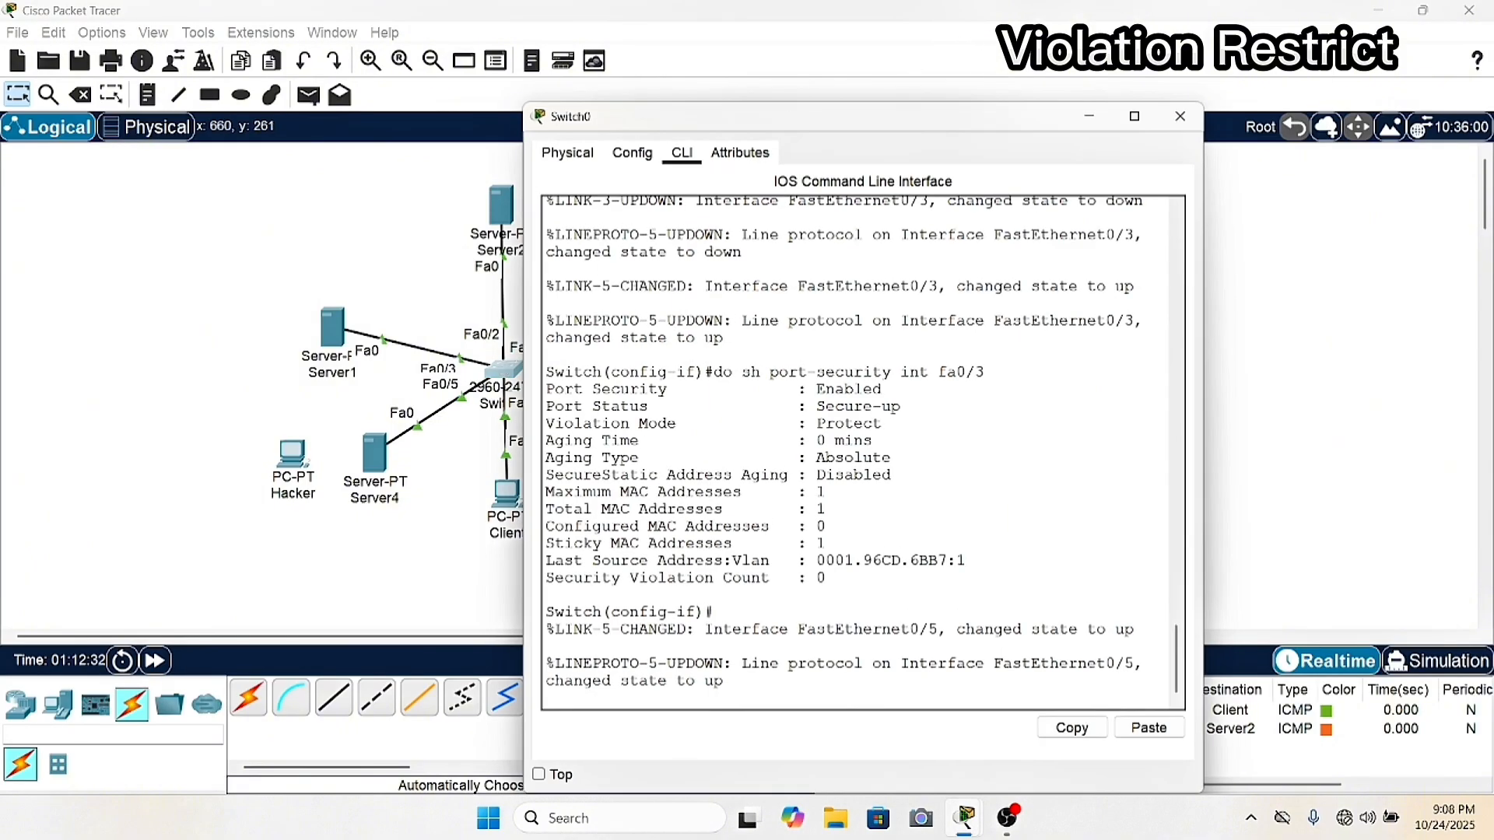
left_click(1181, 116)
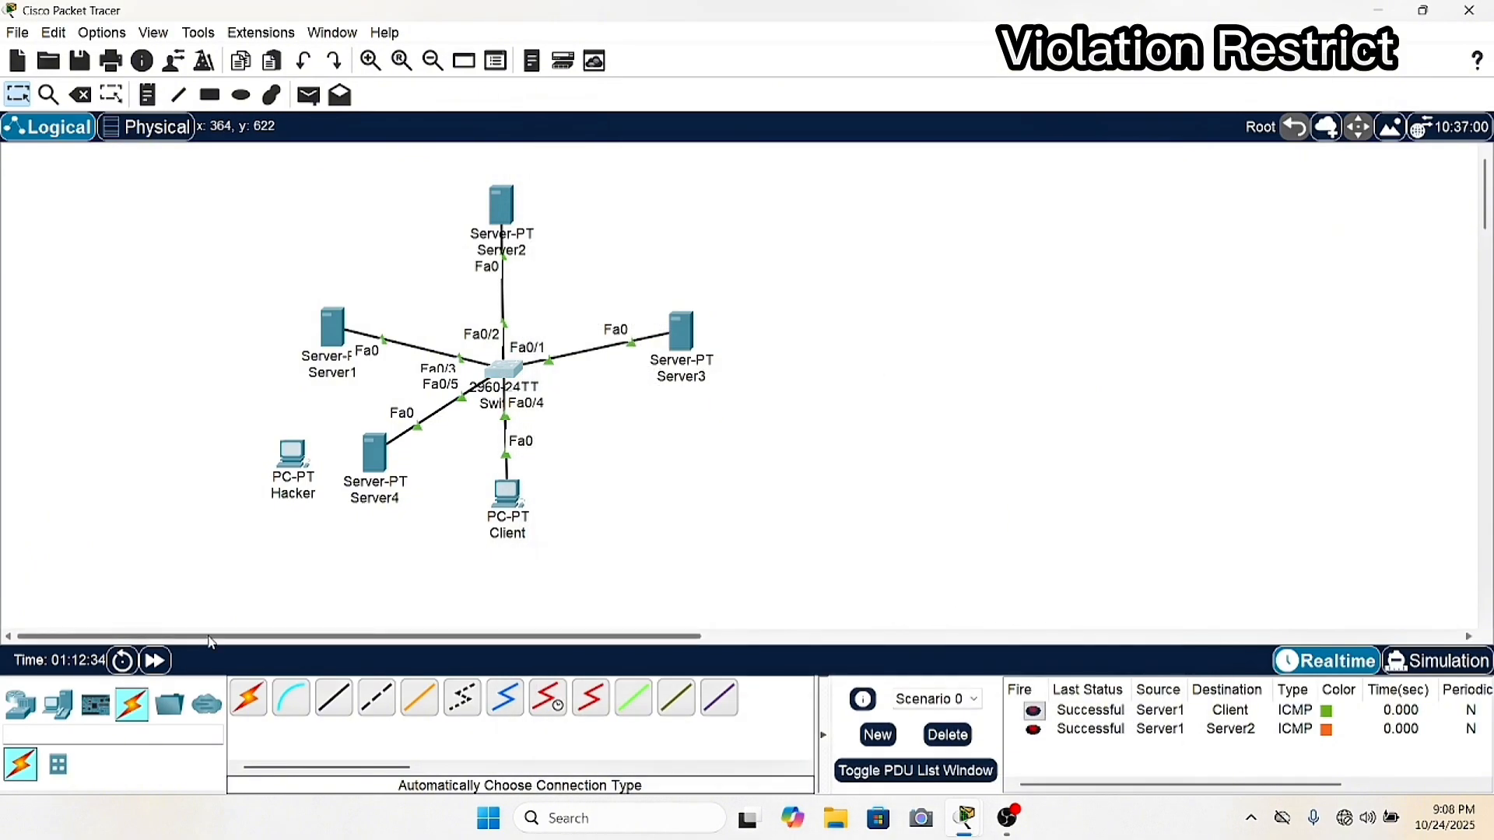
Assign Server4 the static IPv4 address 192.168.50.6 with subnet mask 255.255.255.0.
left_click(375, 453)
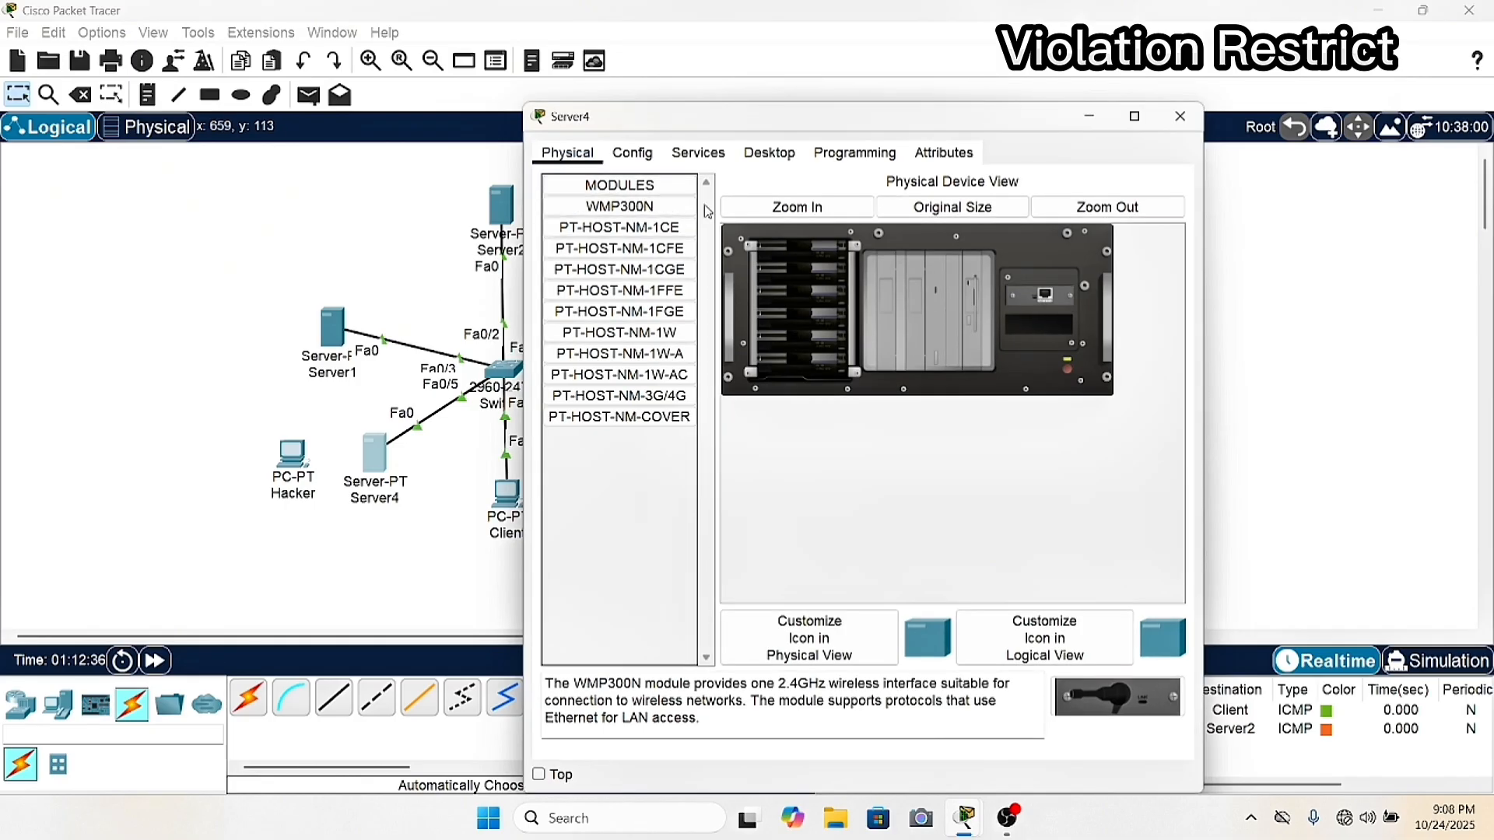
left_click(699, 154)
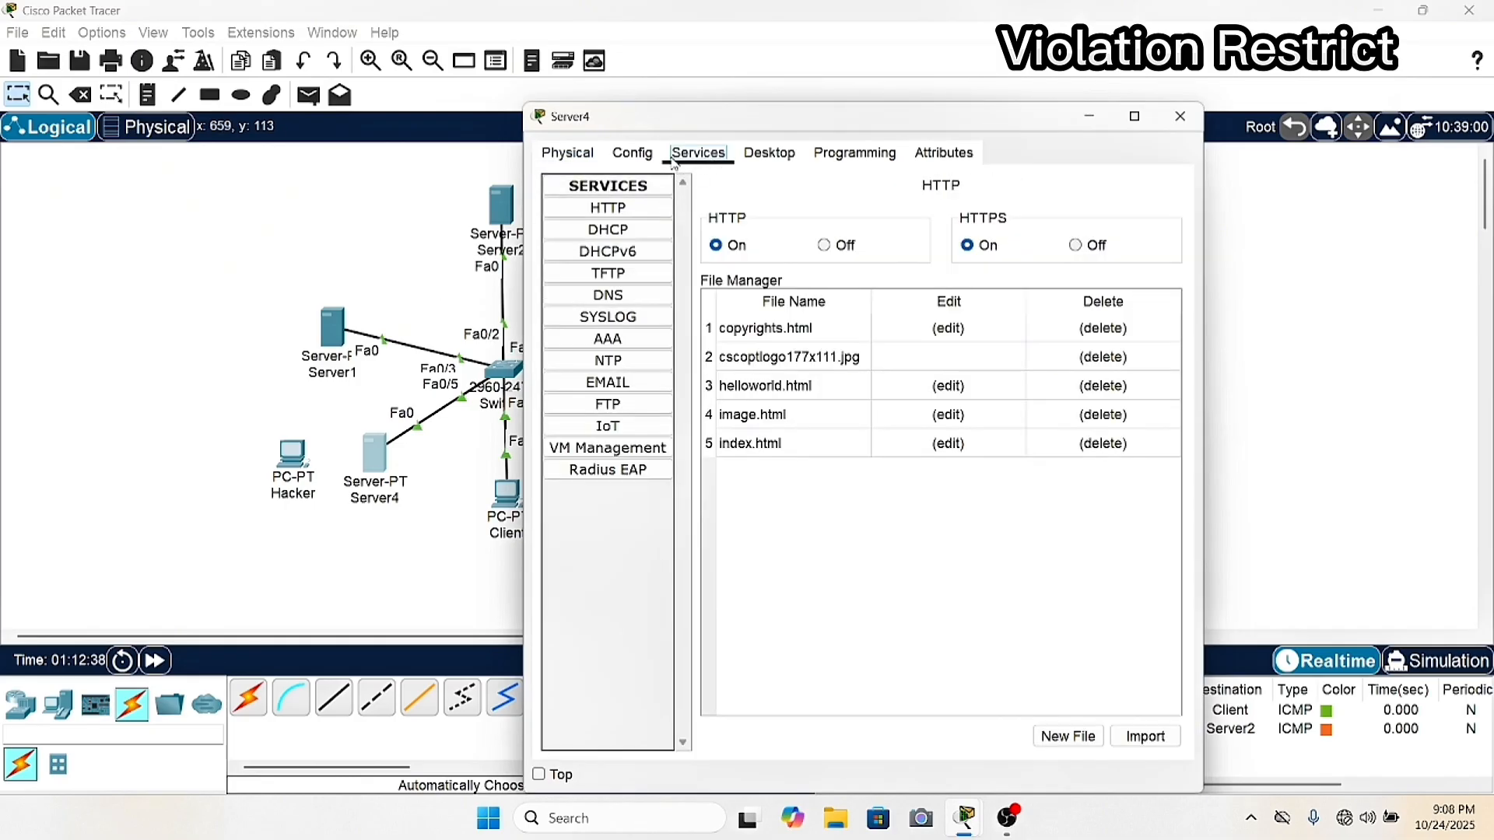
left_click(770, 153)
left_click(609, 235)
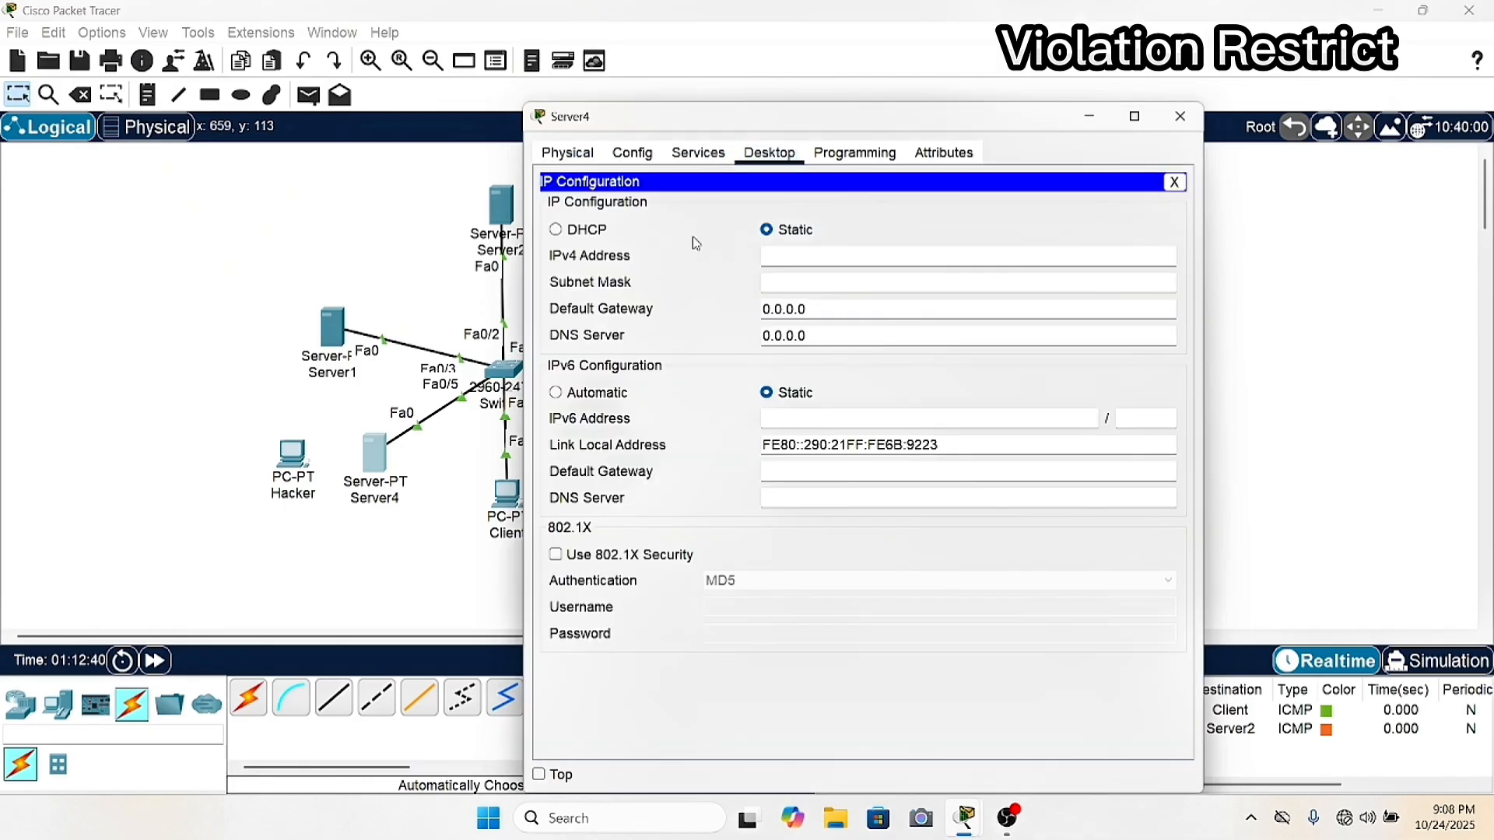
left_click(768, 257)
type("19")
key("XF86AudioMute")
type("2.")
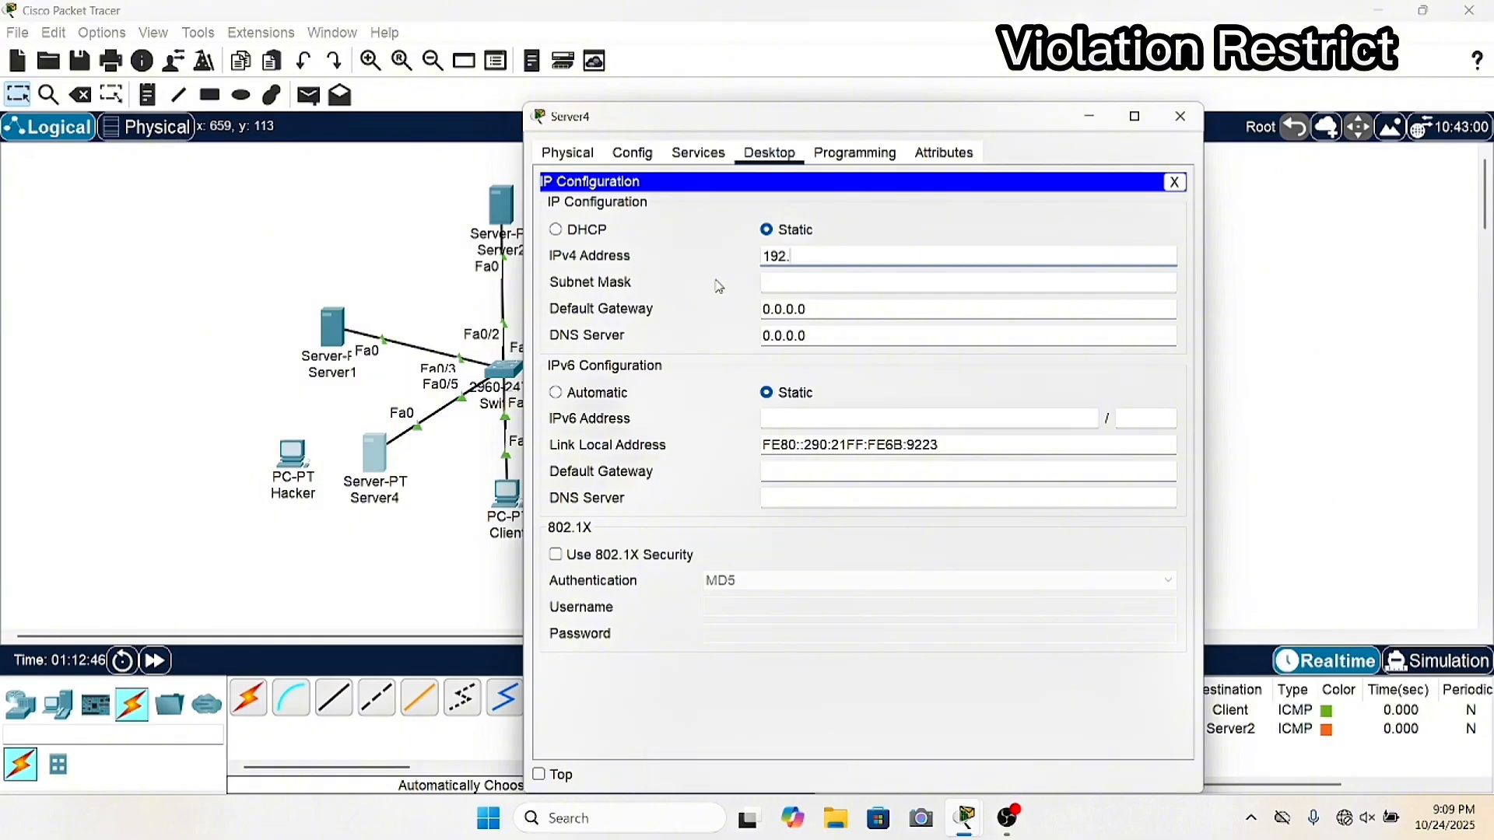
type("168.50.6")
left_click(796, 278)
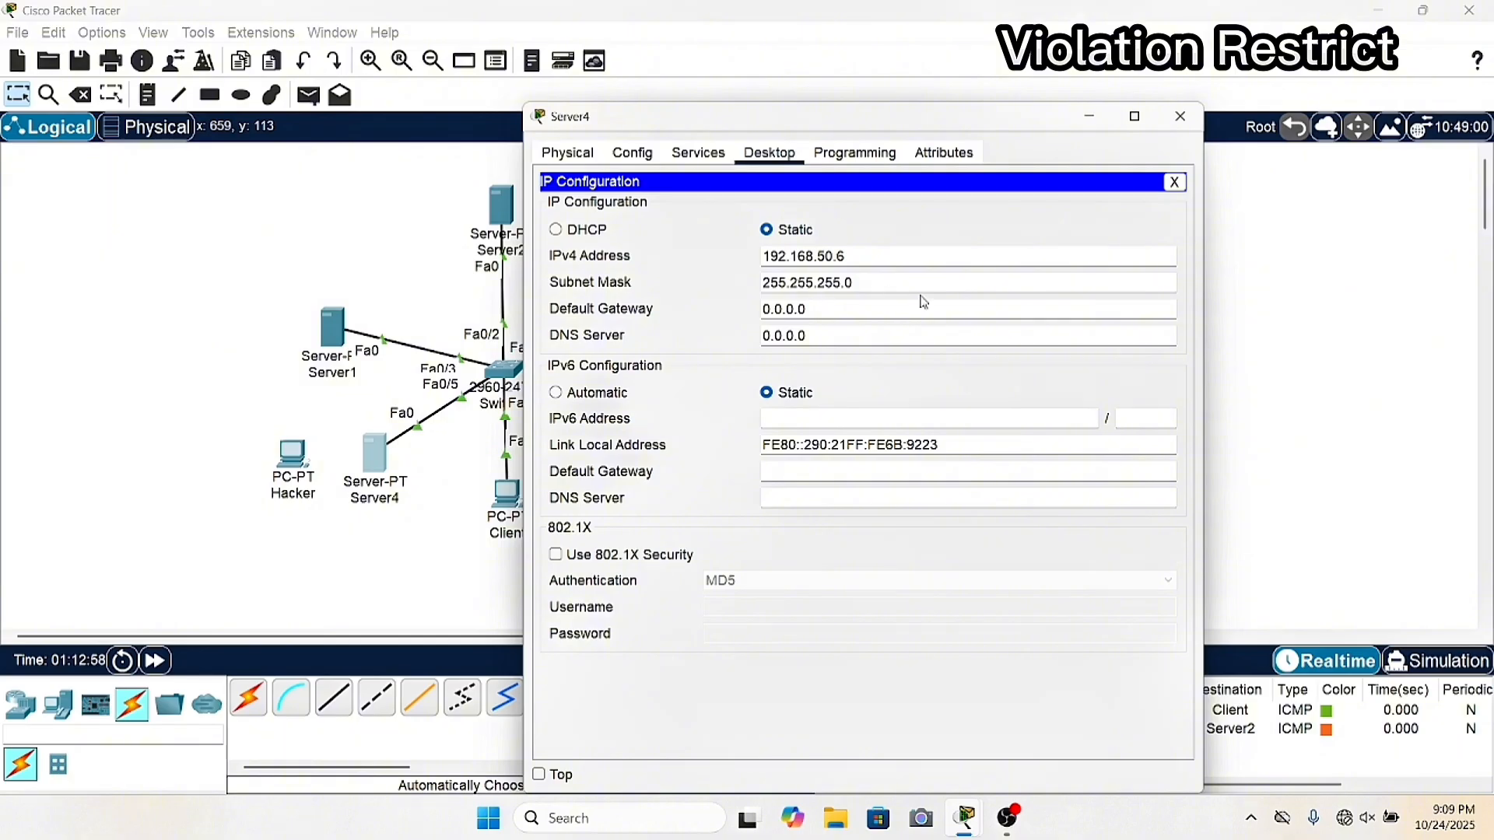
left_click(1180, 117)
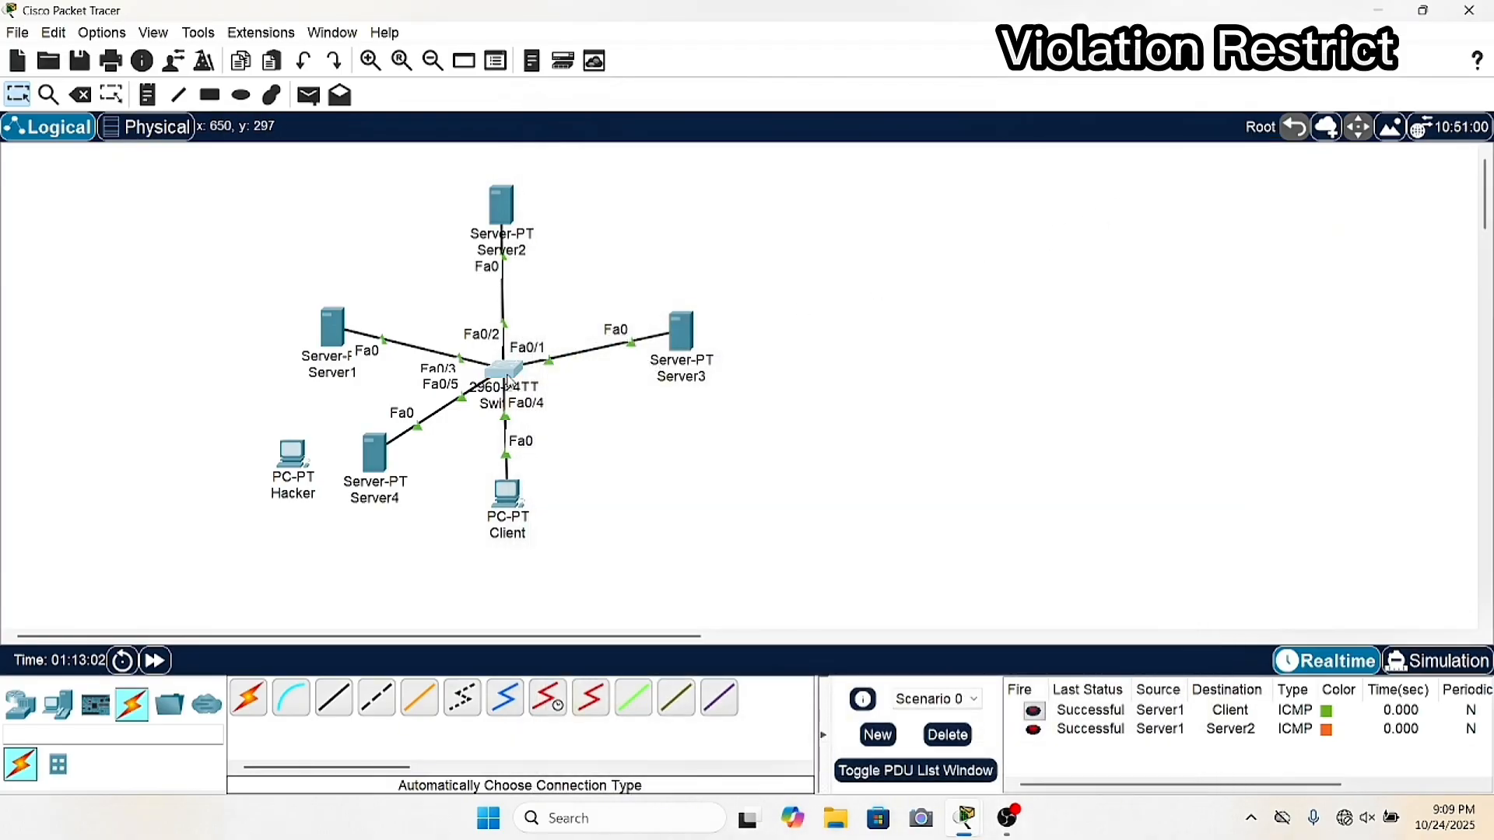
Enter interface fa0/5 configuration in the switch CLI and set the port to access mode.
left_click(507, 375)
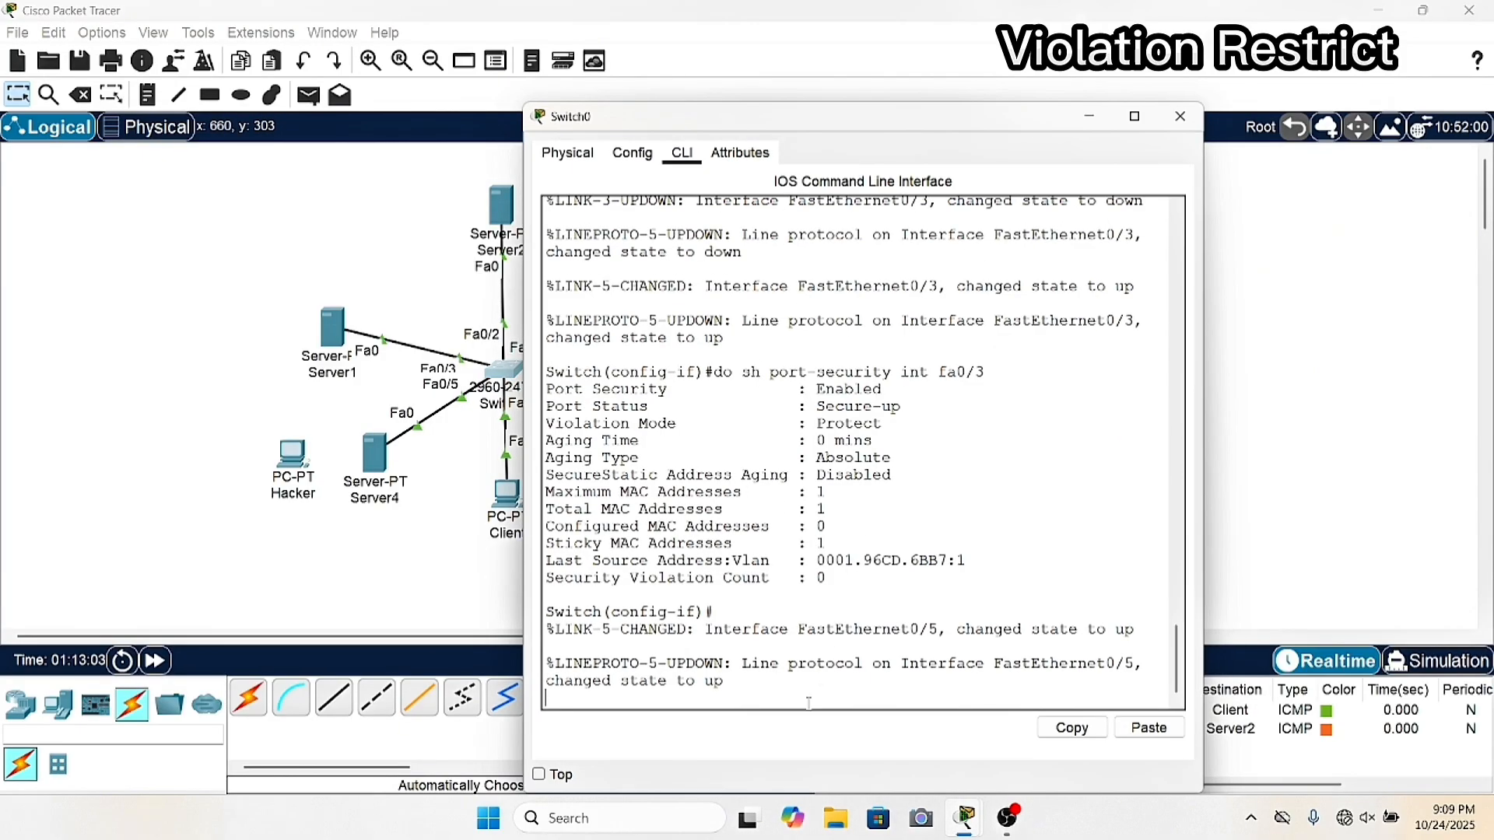
key("Return")
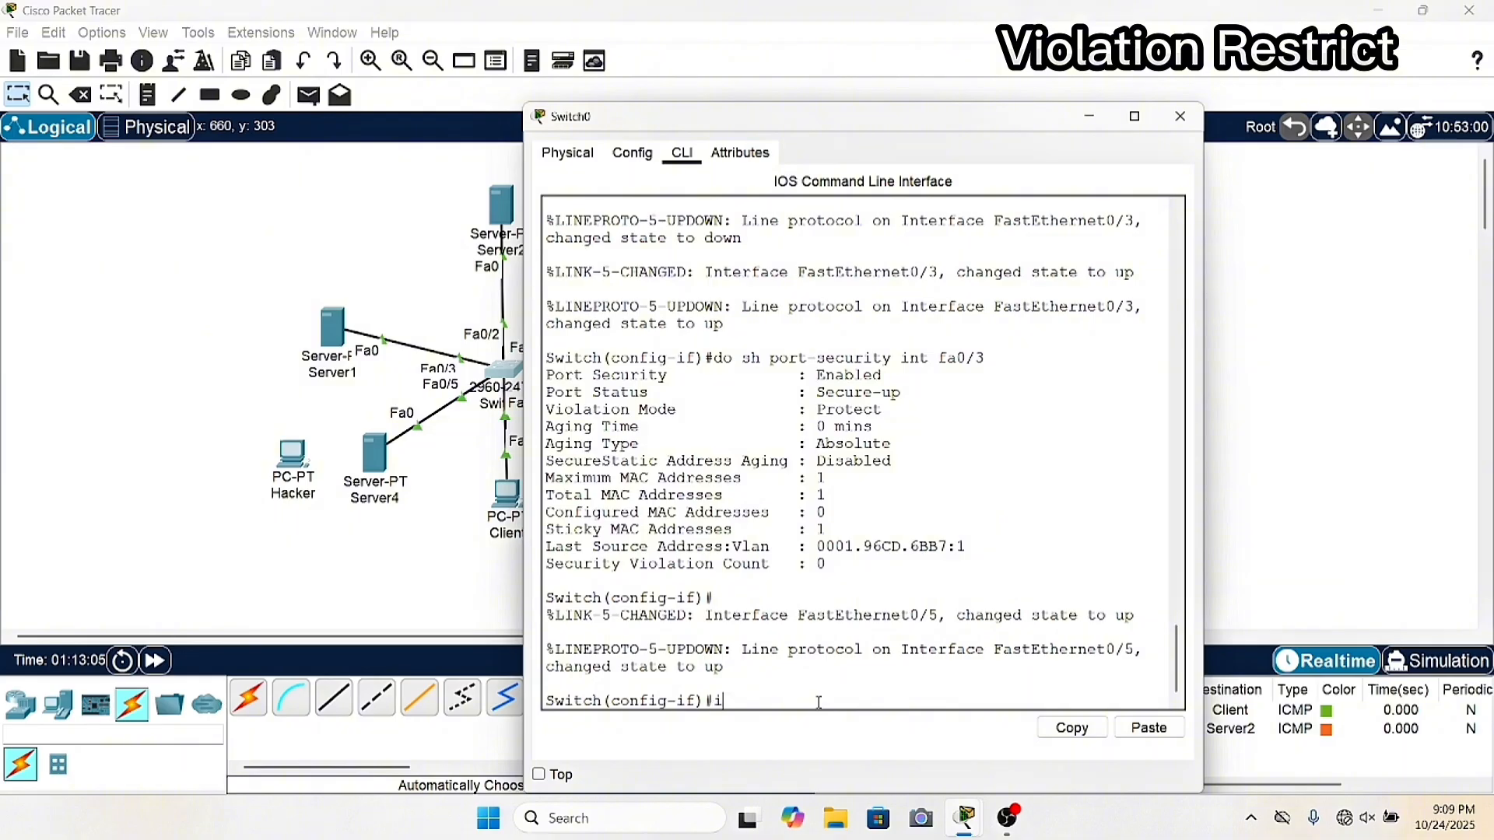
type("ex")
key("Return")
type("in")
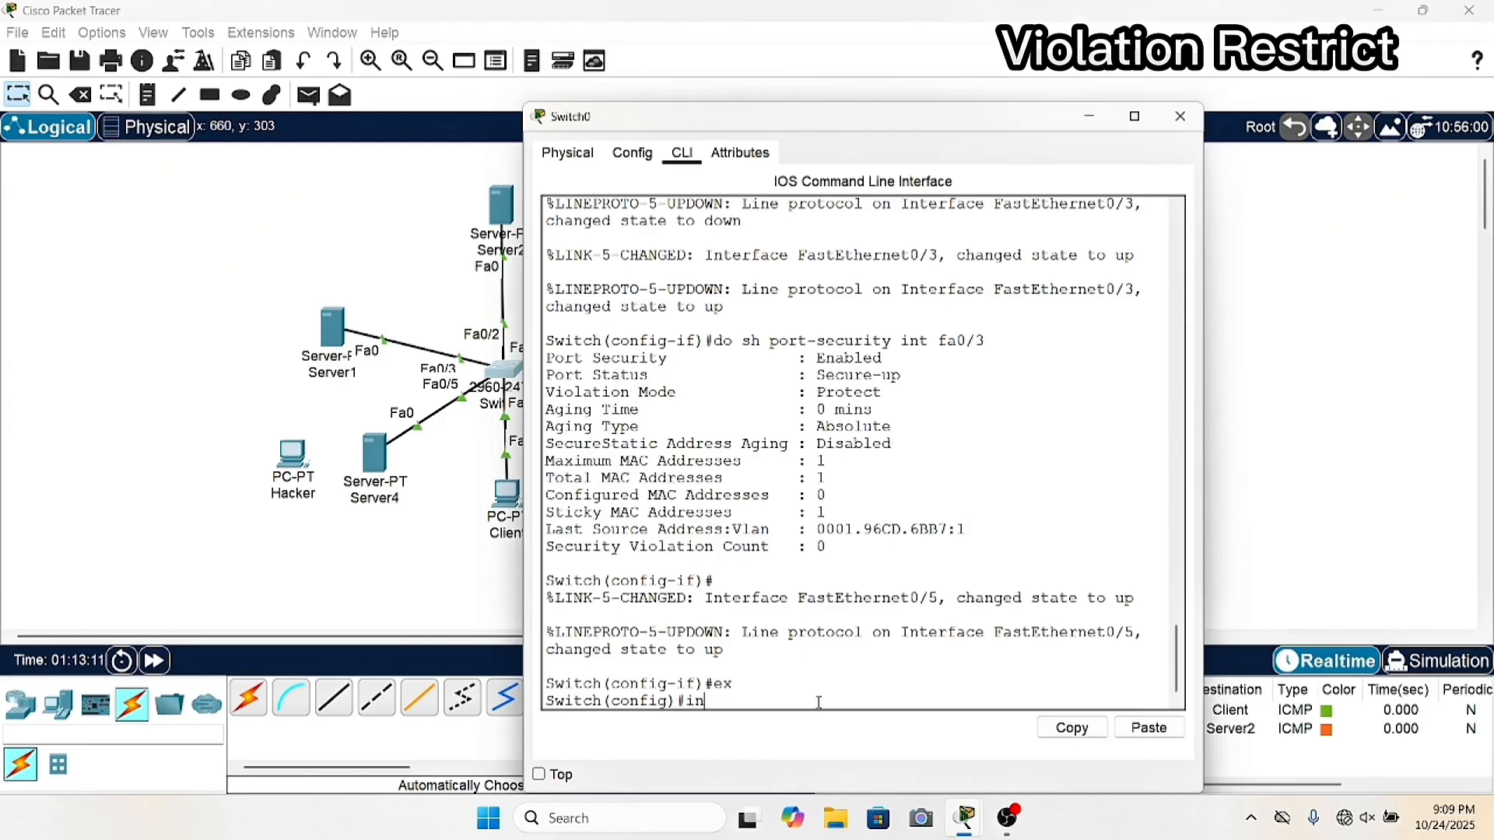
type("t fa0")
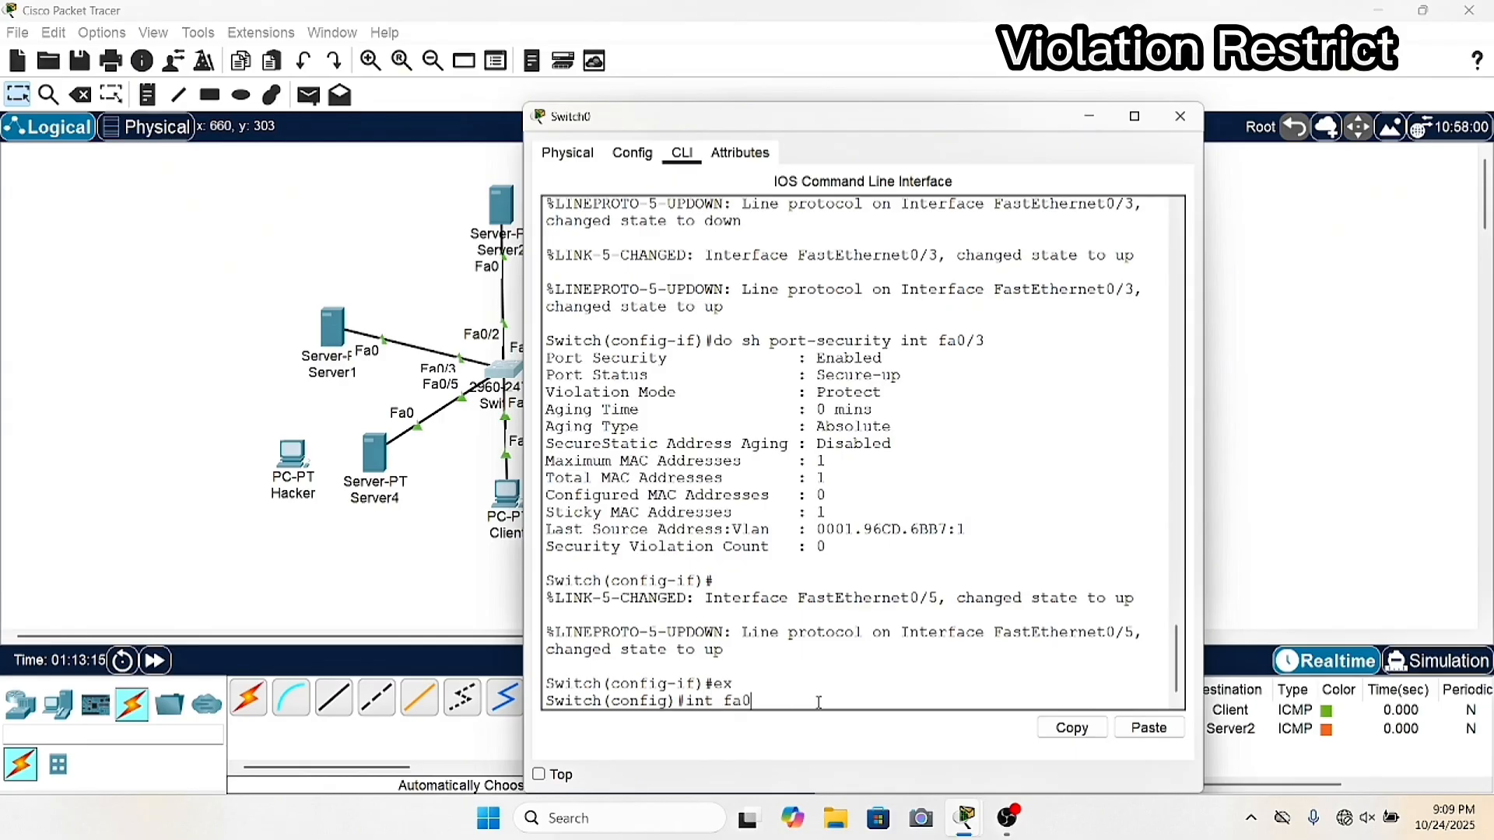
type("/5")
key("Return")
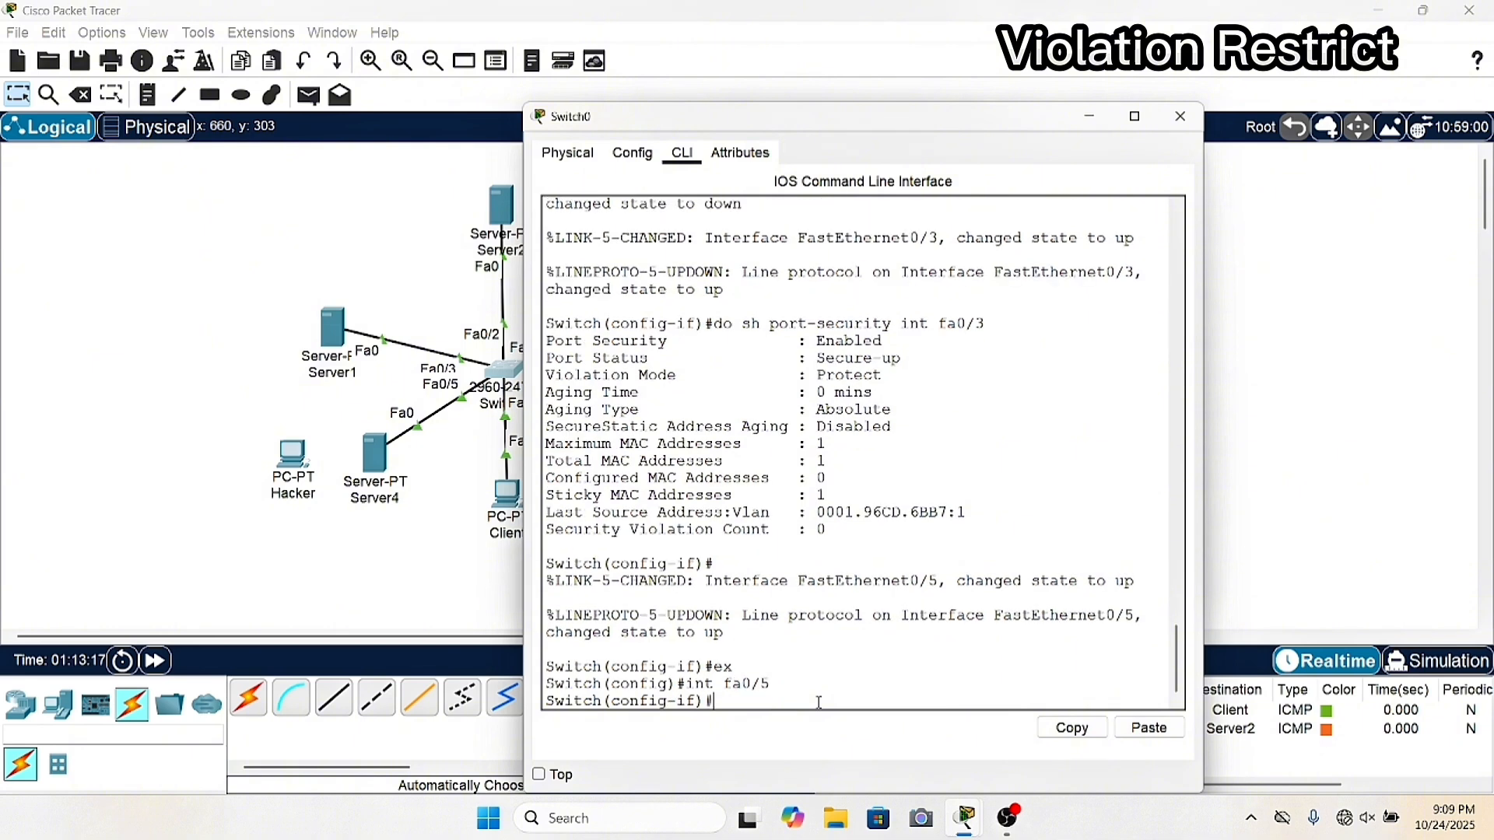
type("swi mod")
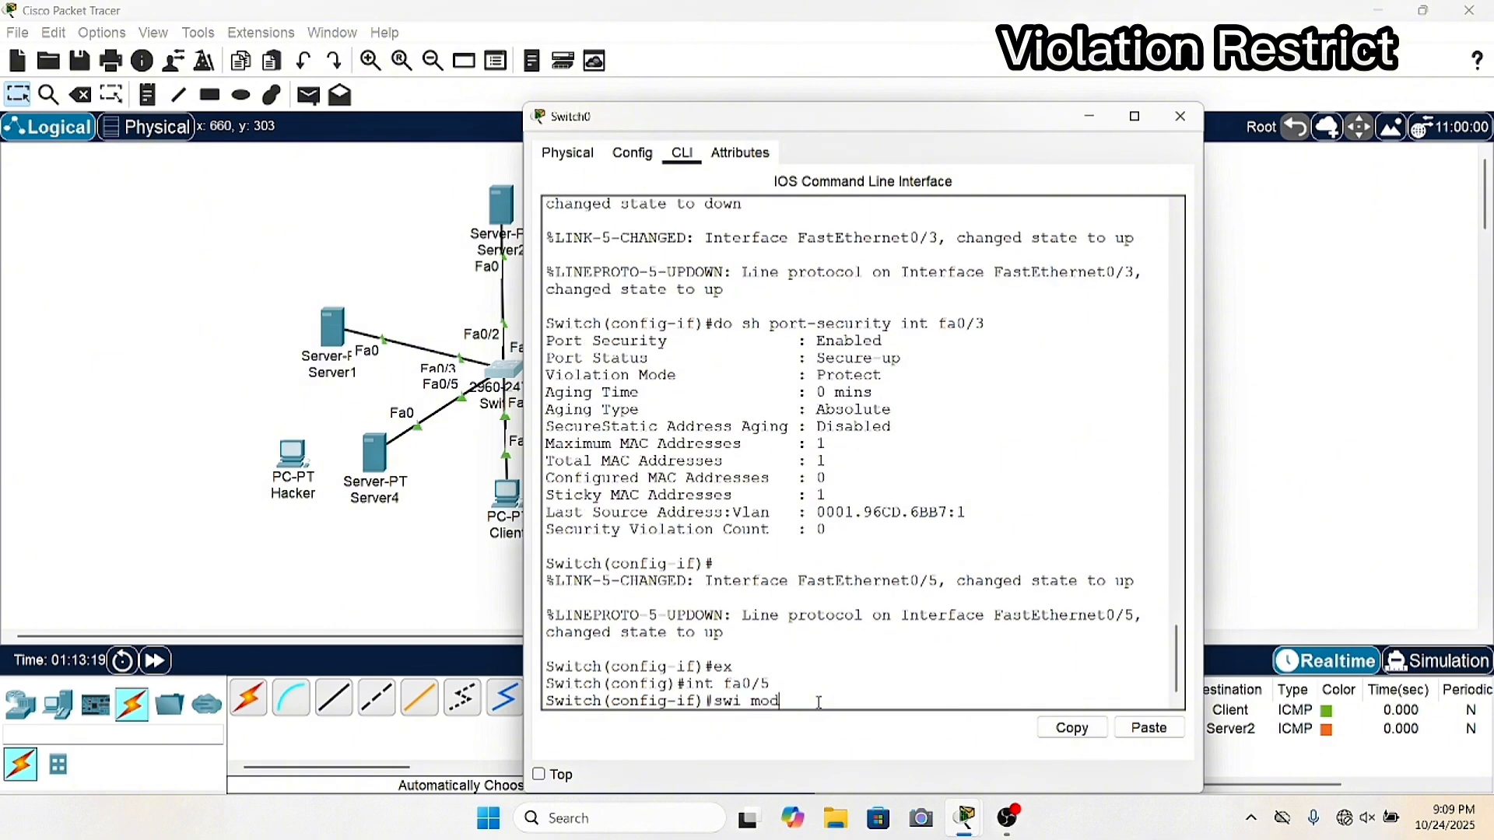
type("e acc")
key("Return")
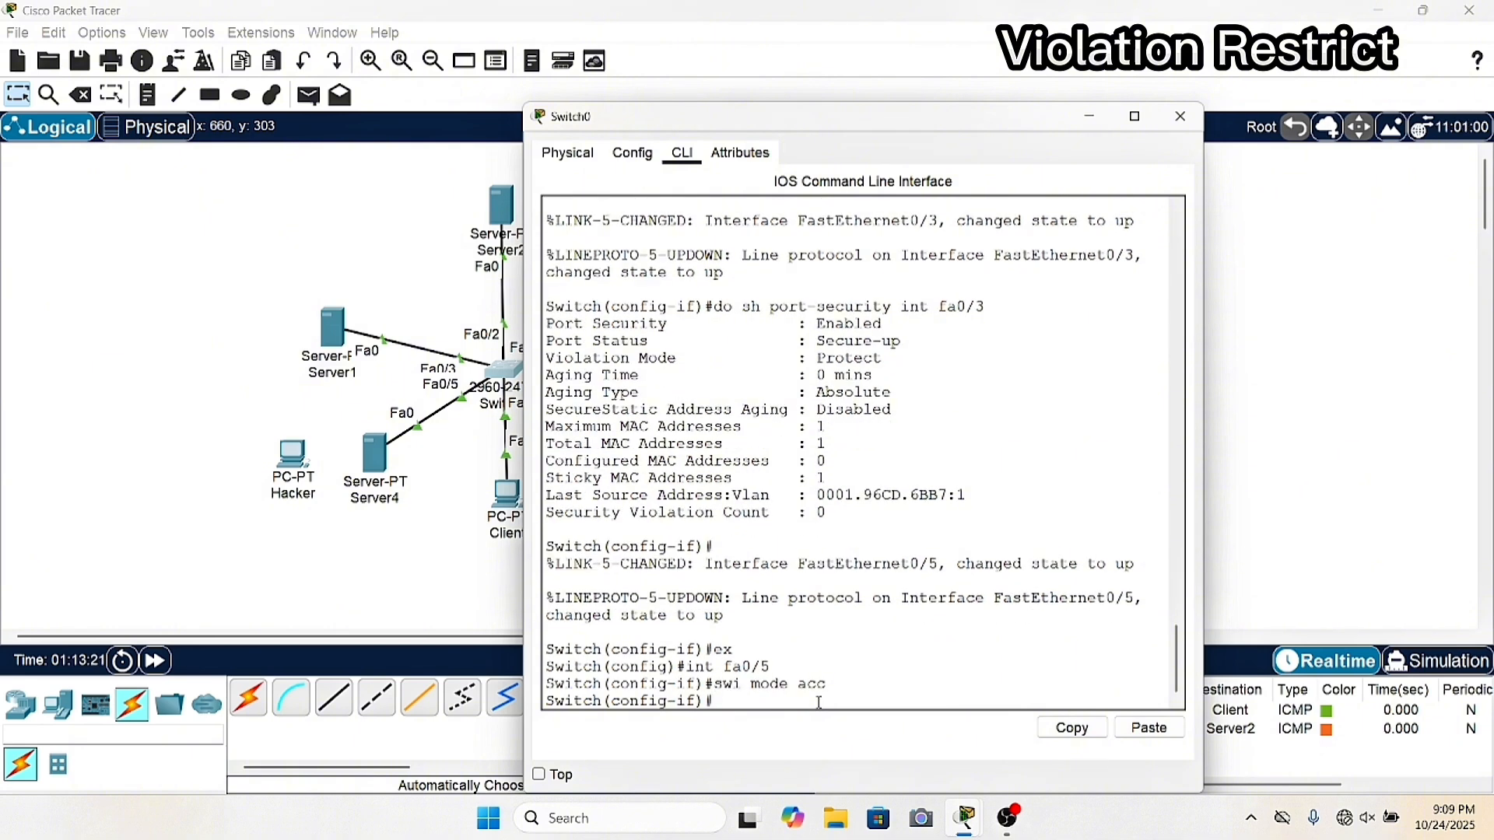
Enable port security on interface fa0/5.
type("swi port")
key("Tab")
key("Return")
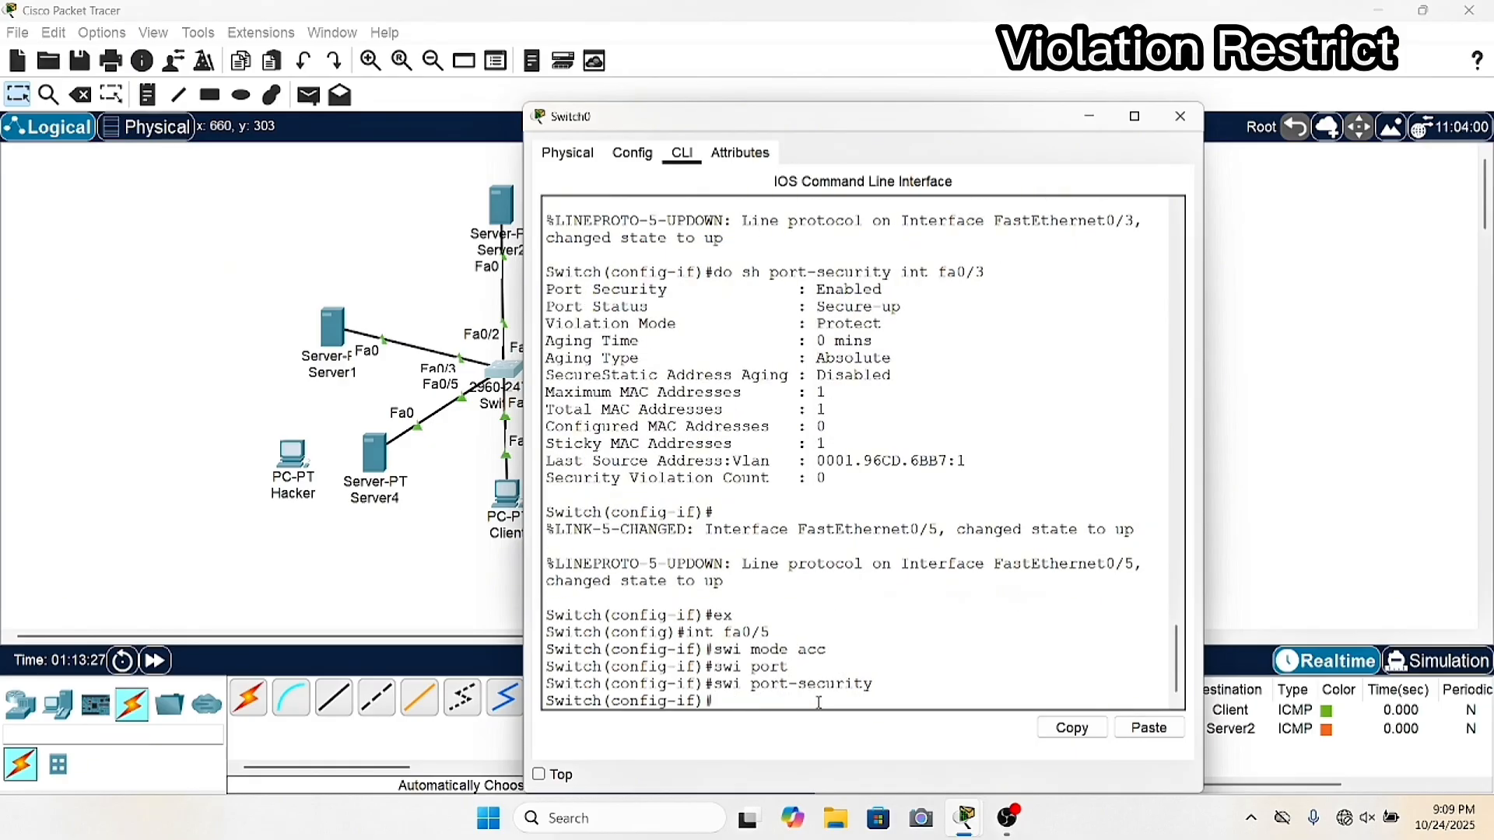
Enable sticky MAC address learning for port security on fa0/5.
type("swi port")
key("Tab")
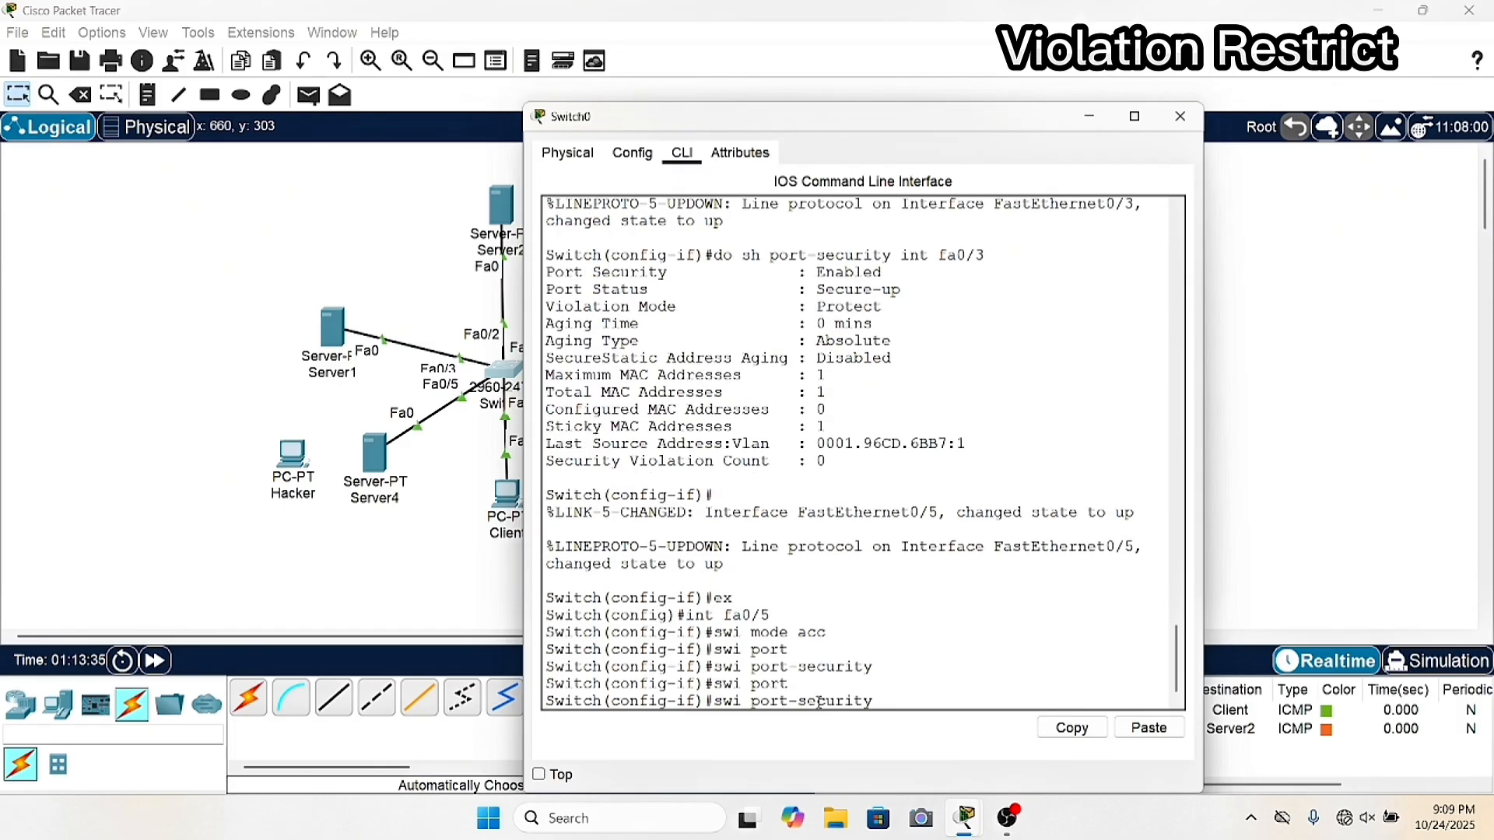
type("macc")
key("Tab")
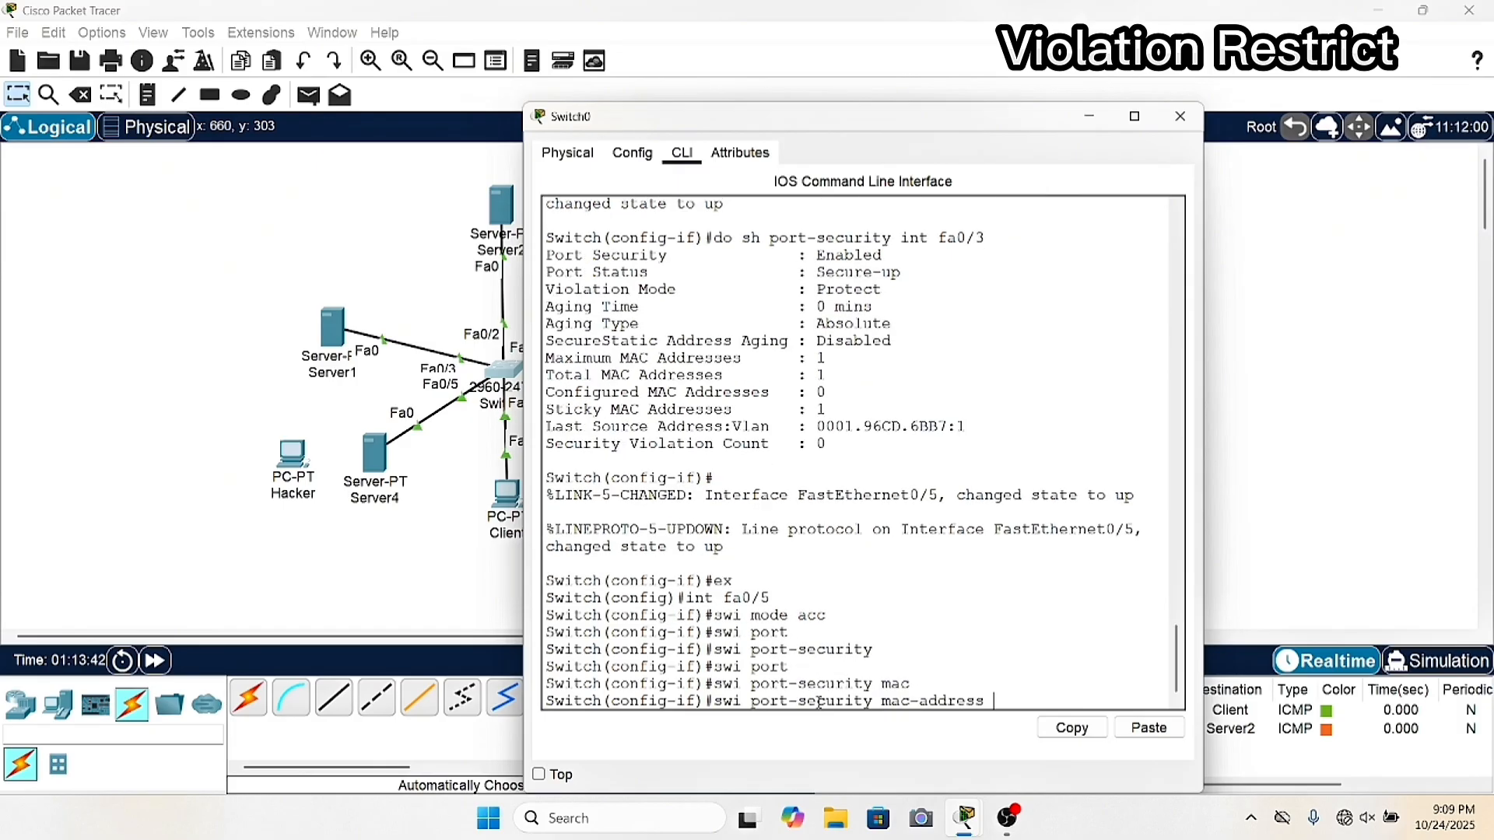
type("sti")
key("Tab")
key("Return")
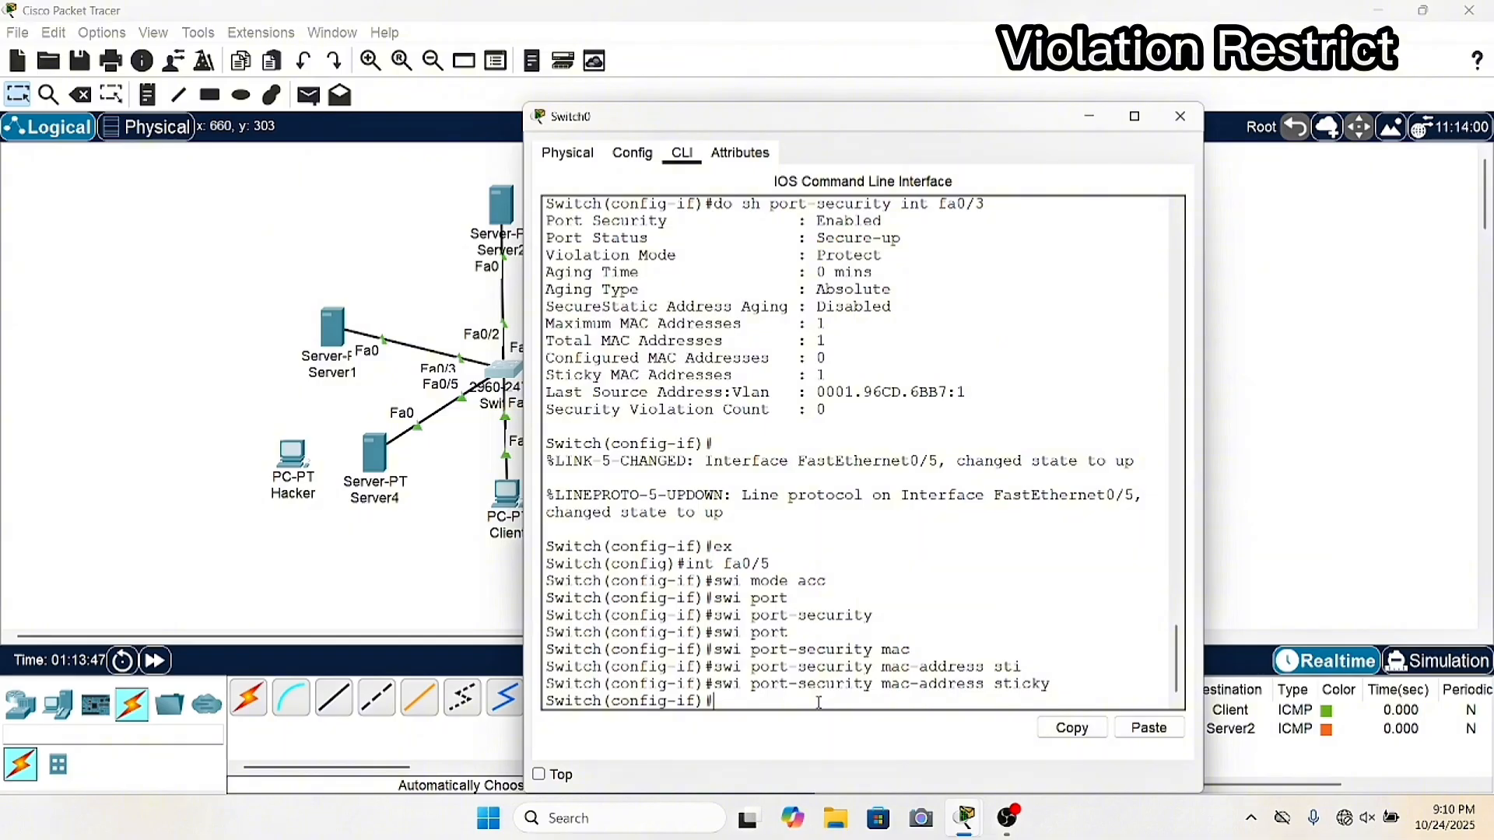
Set the port-security maximum on fa0/5 to 1 MAC address.
type("sw port")
key("Tab")
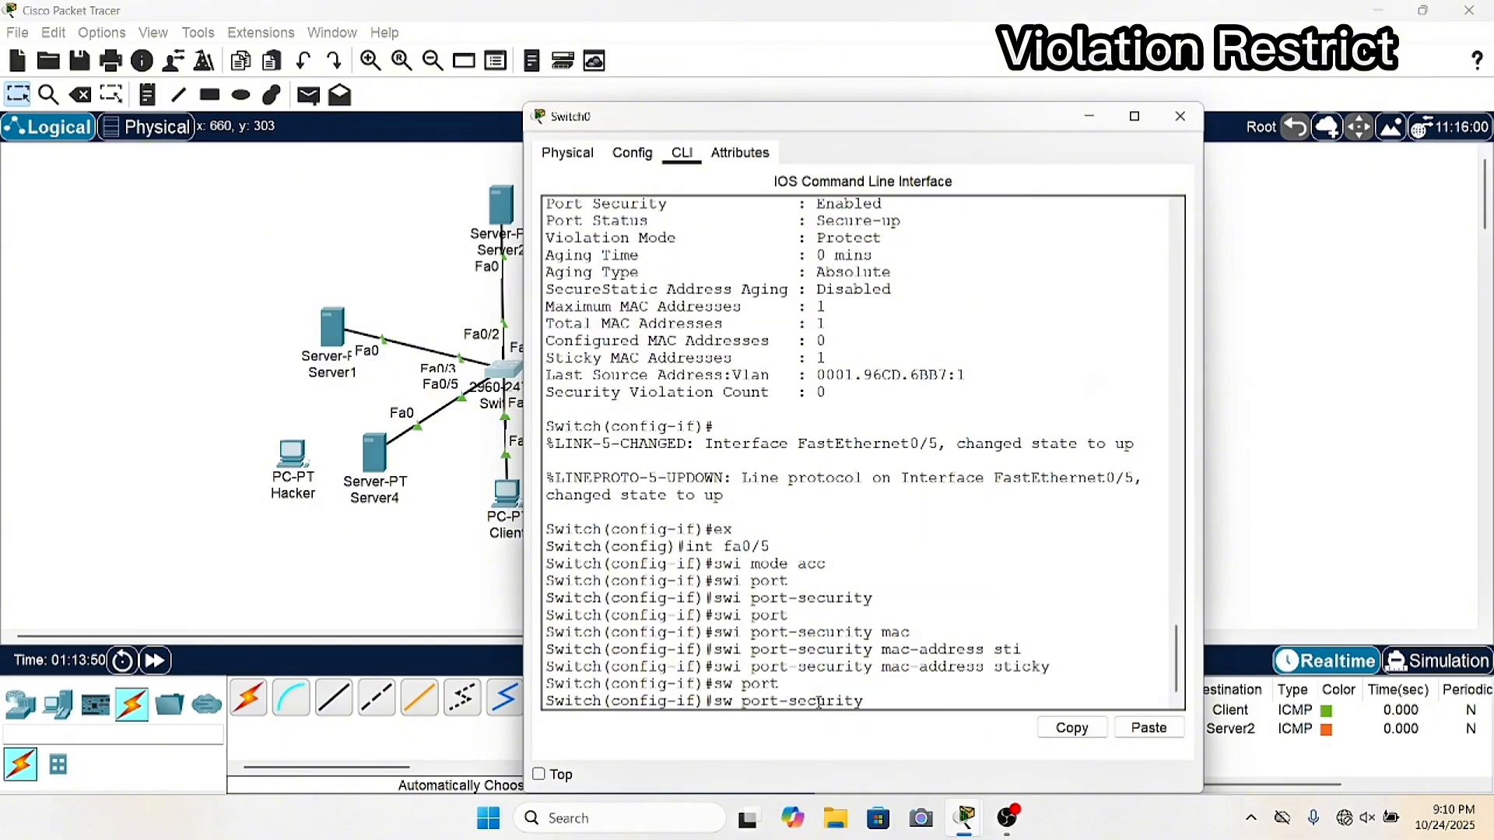
type("max")
key("Tab")
type("1")
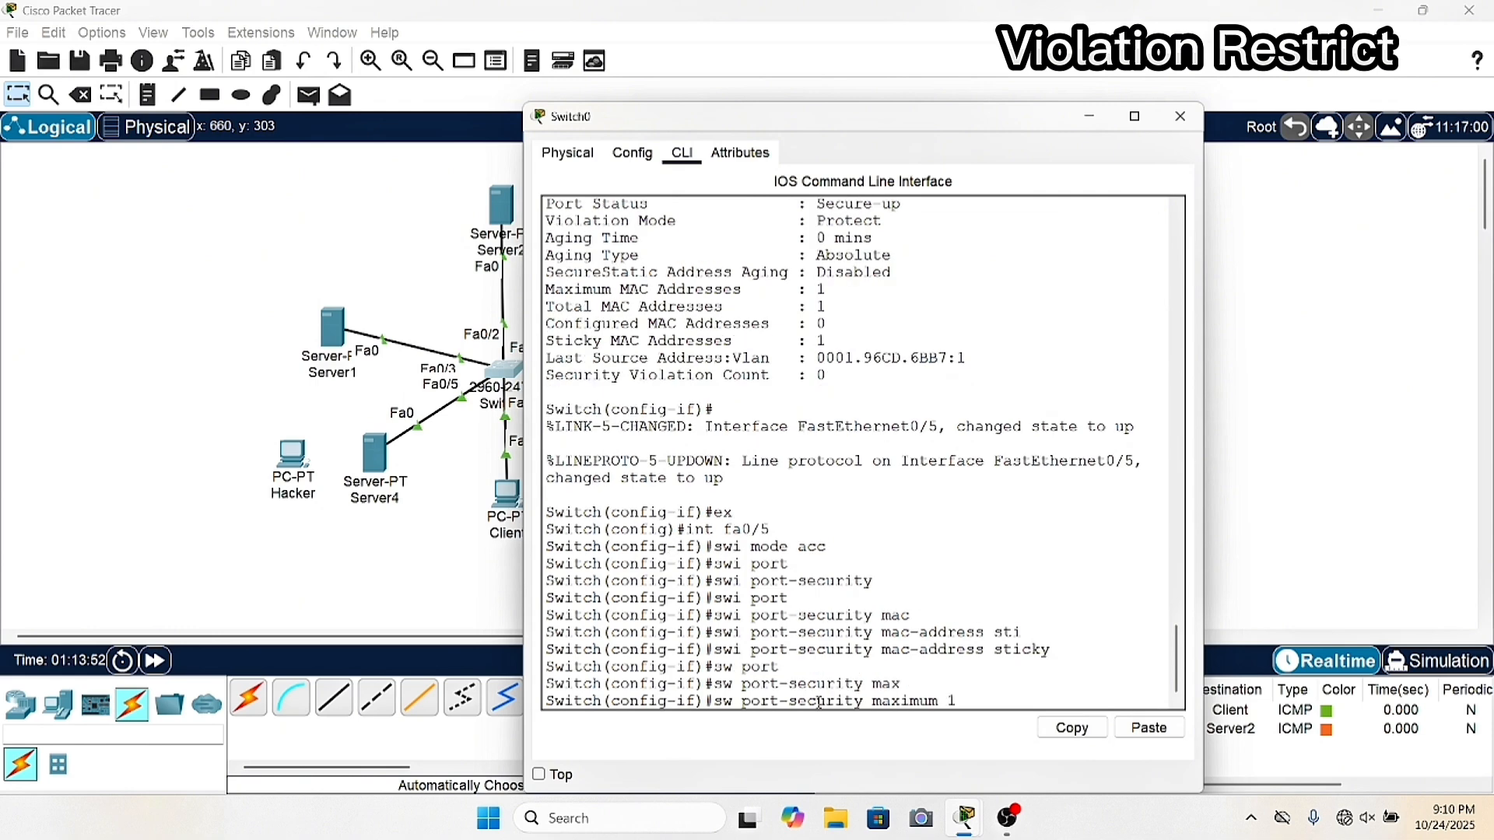
key("Return")
Set the port-security violation mode on interface fa0/5 to restrict.
type("sw")
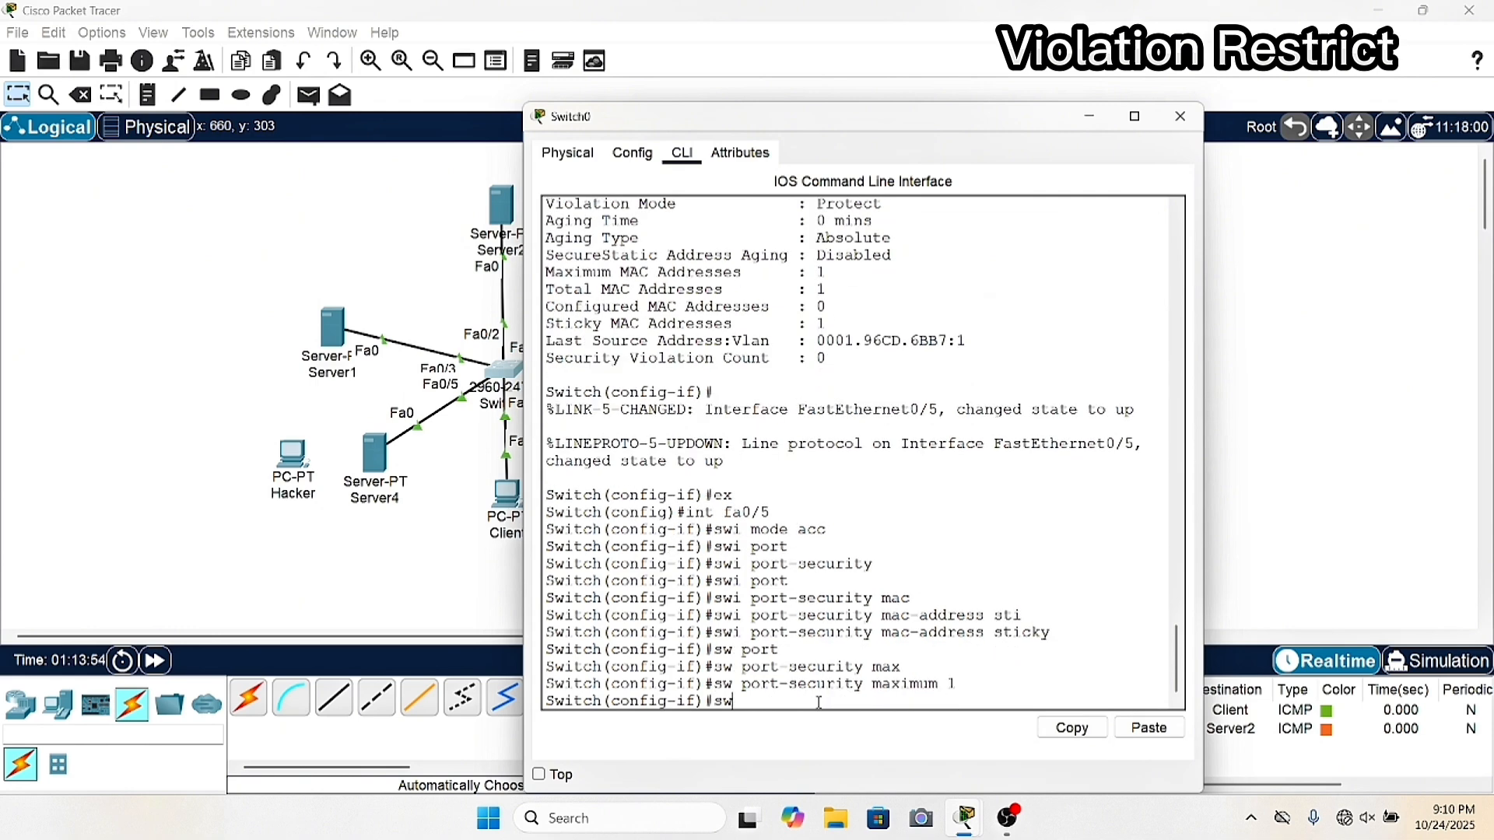
type("i port")
key("Tab")
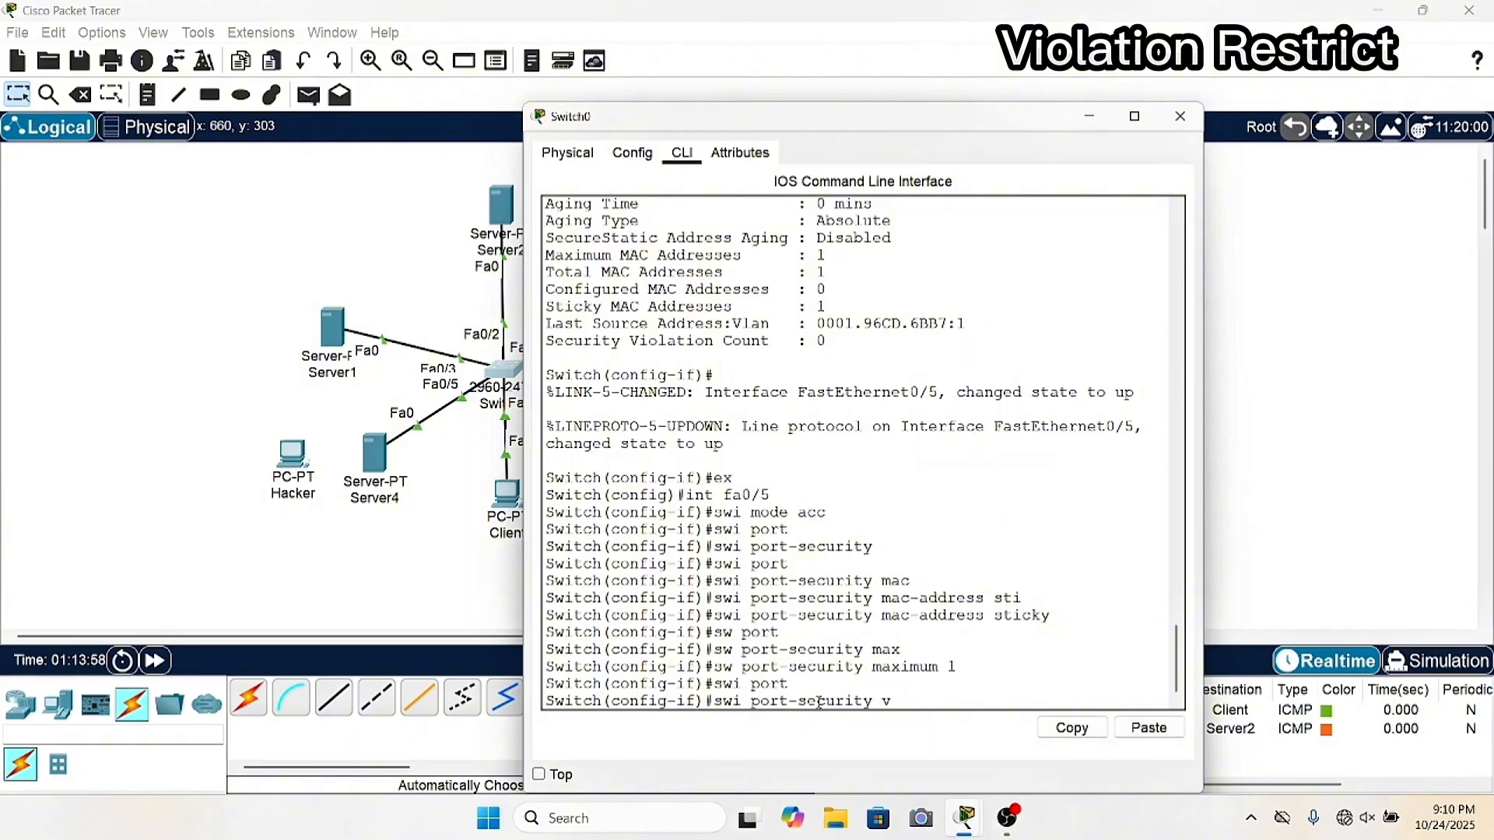
type("vio")
key("Tab")
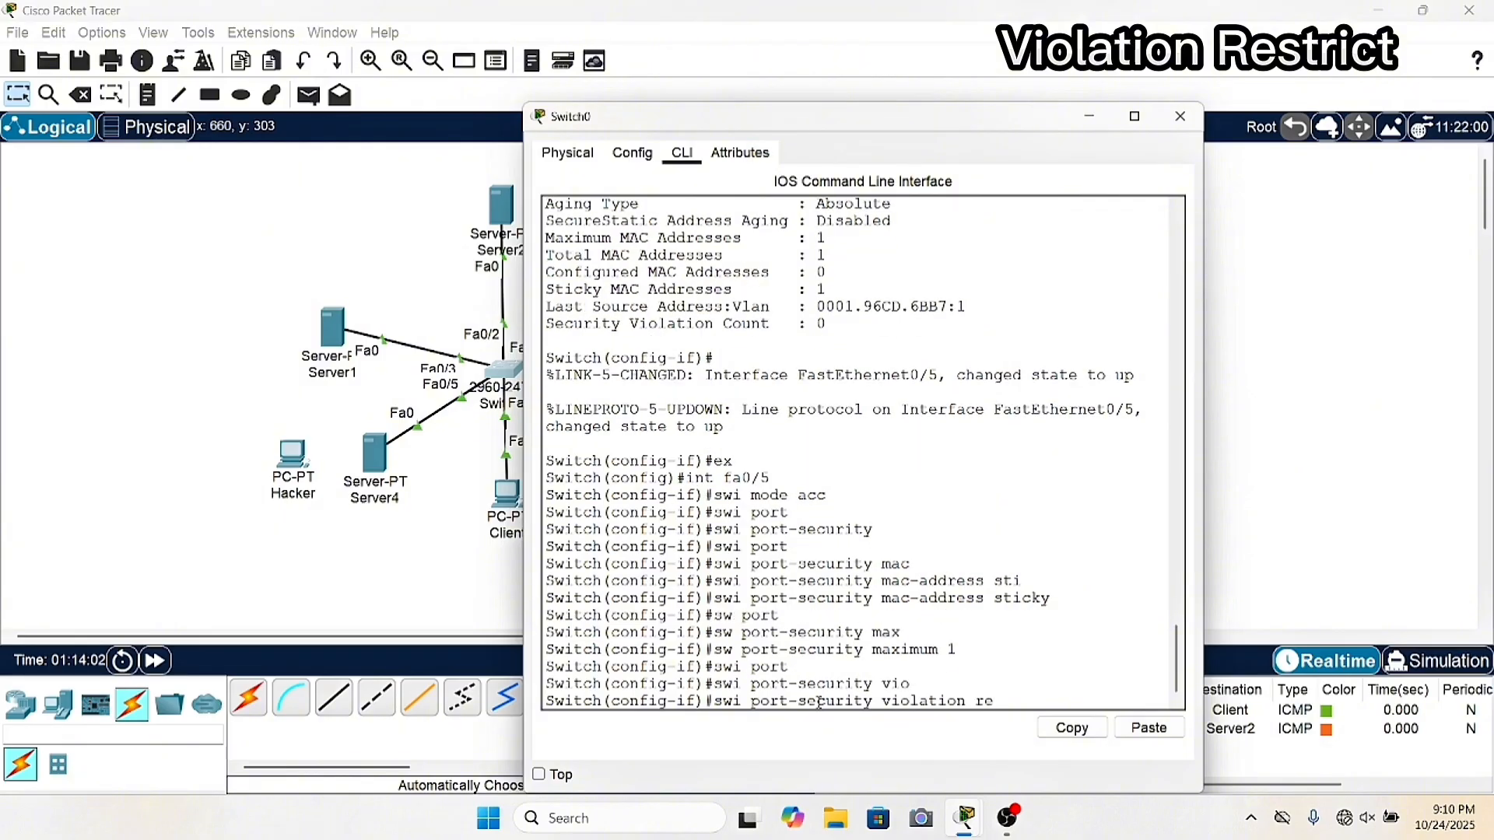
type("rest")
key("Tab")
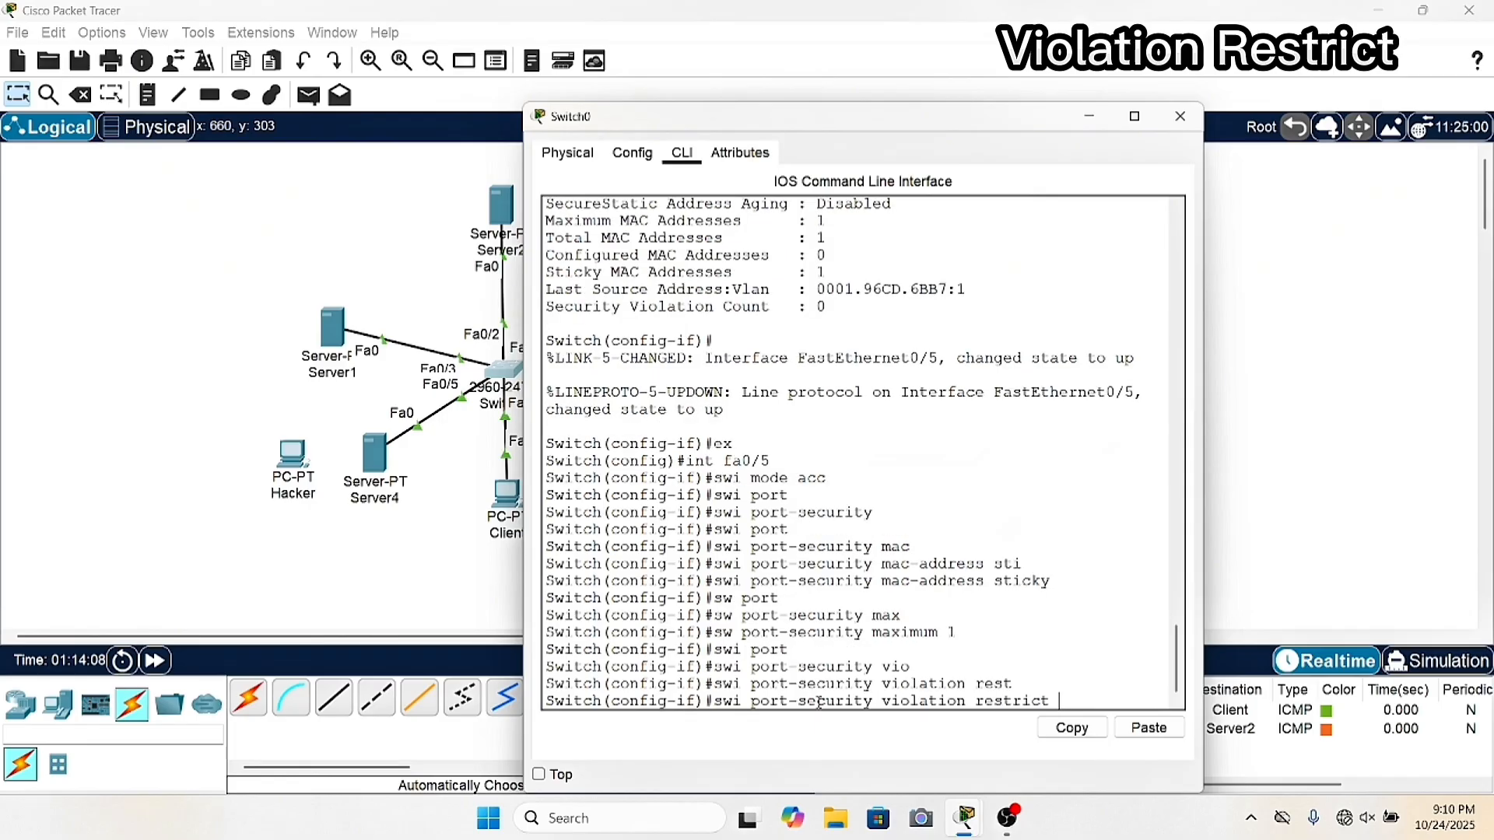
key("Return")
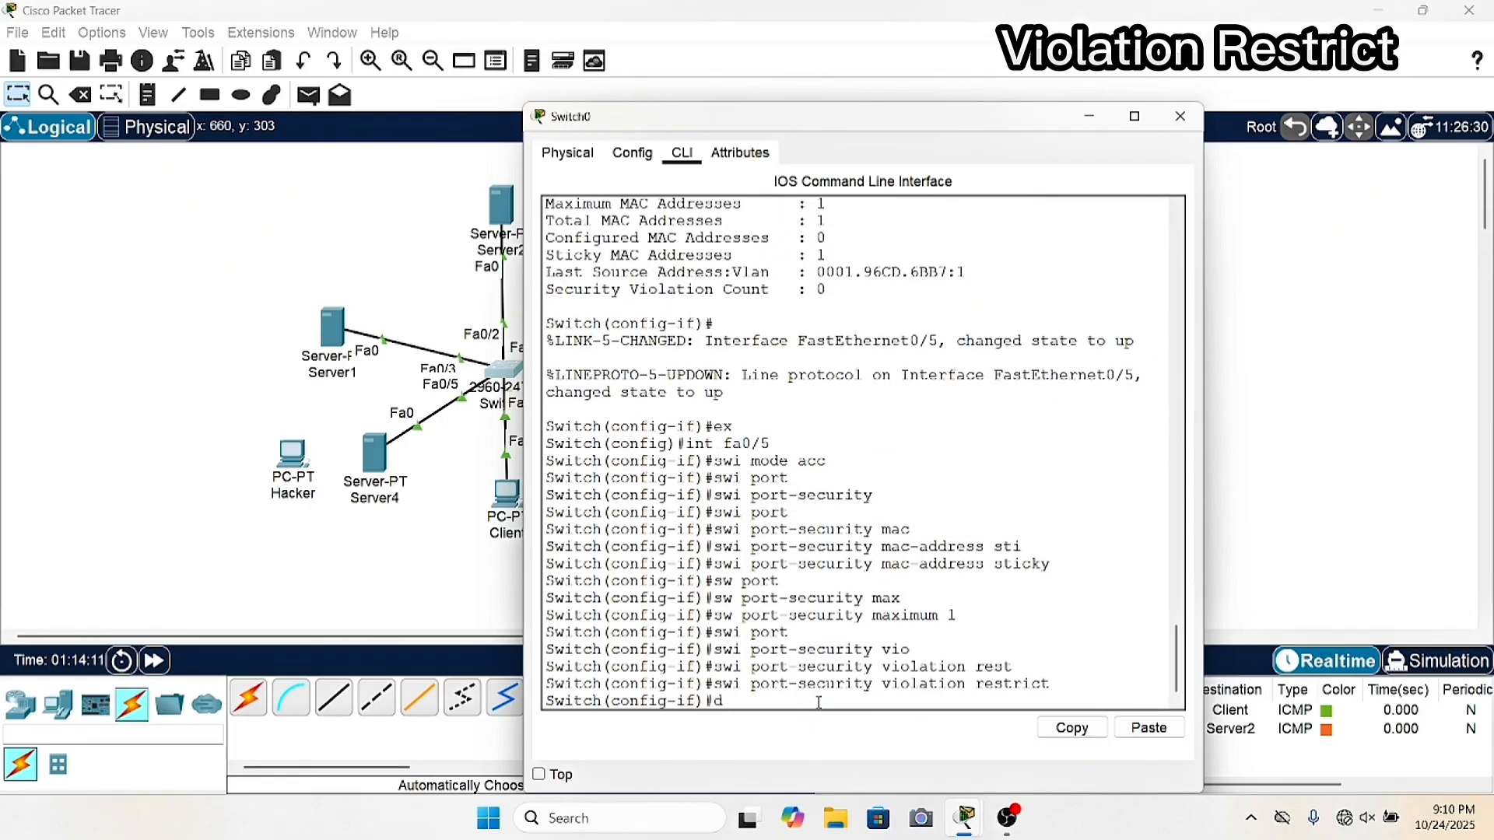
Display the port-security status of interface fa0/5 from interface configuration mode.
type("do sh")
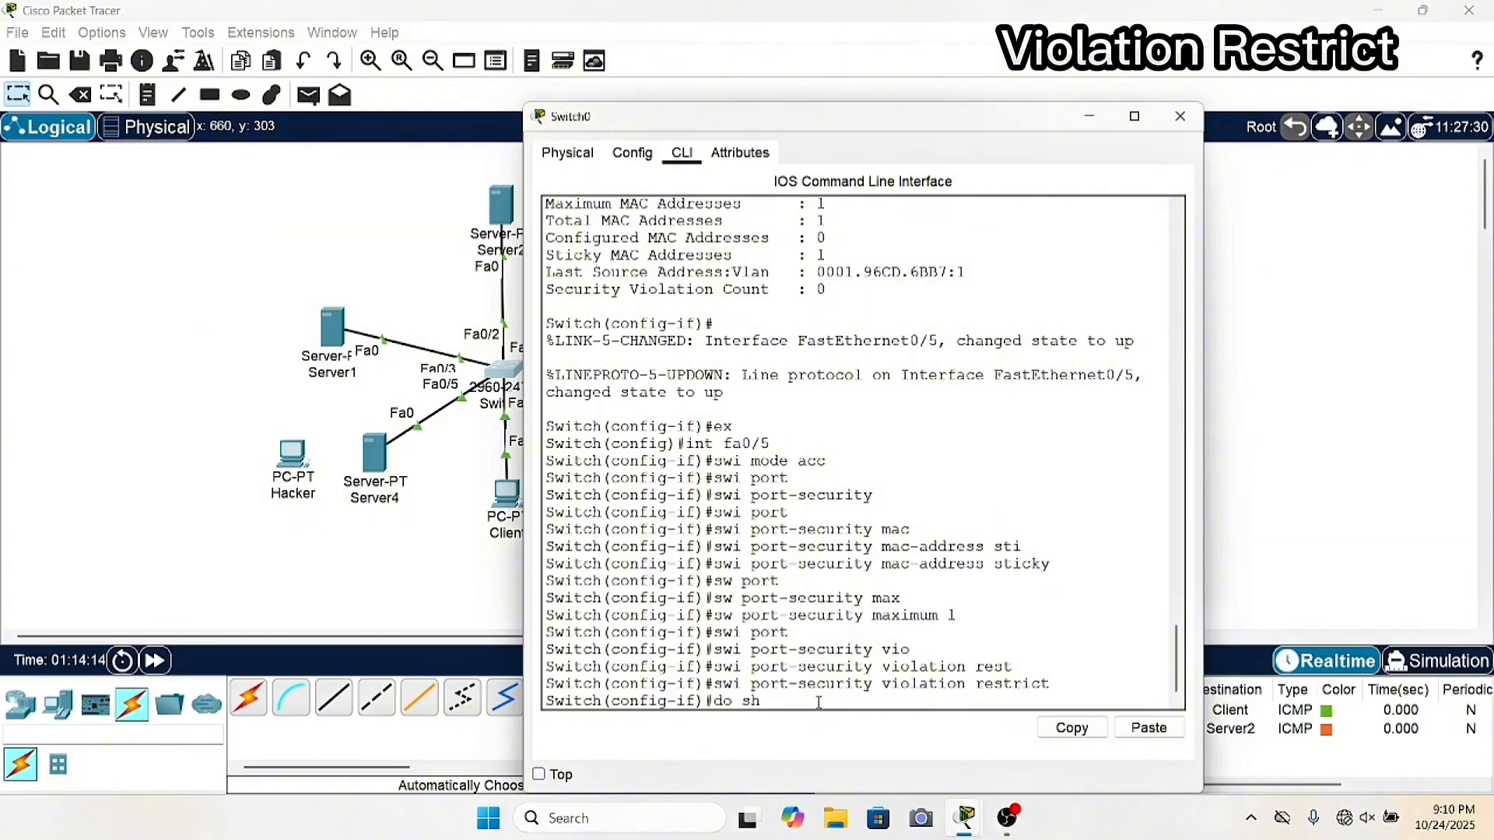
type(" port-security int fa0")
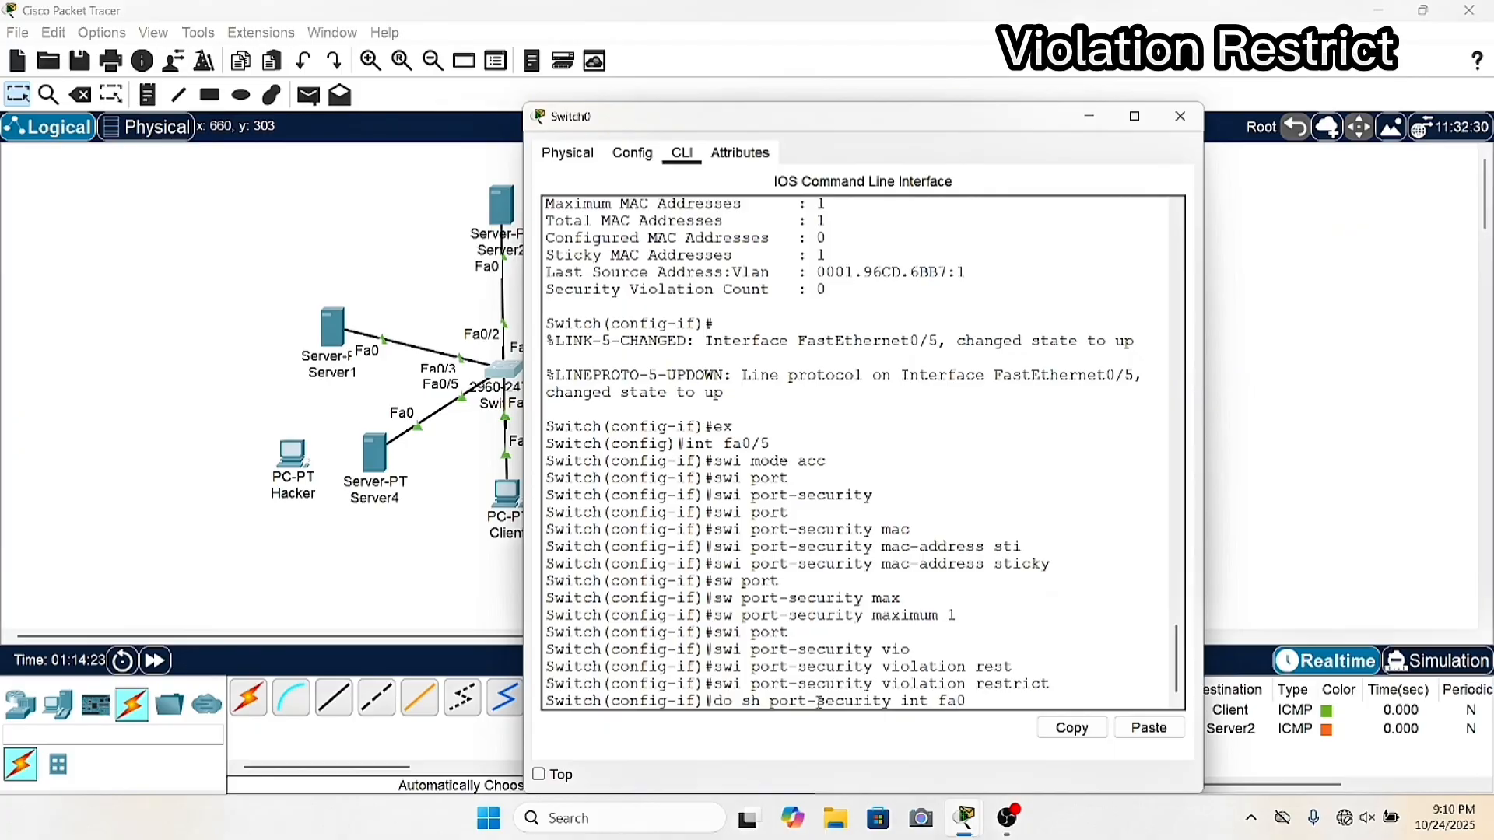
type("/5")
key("Return")
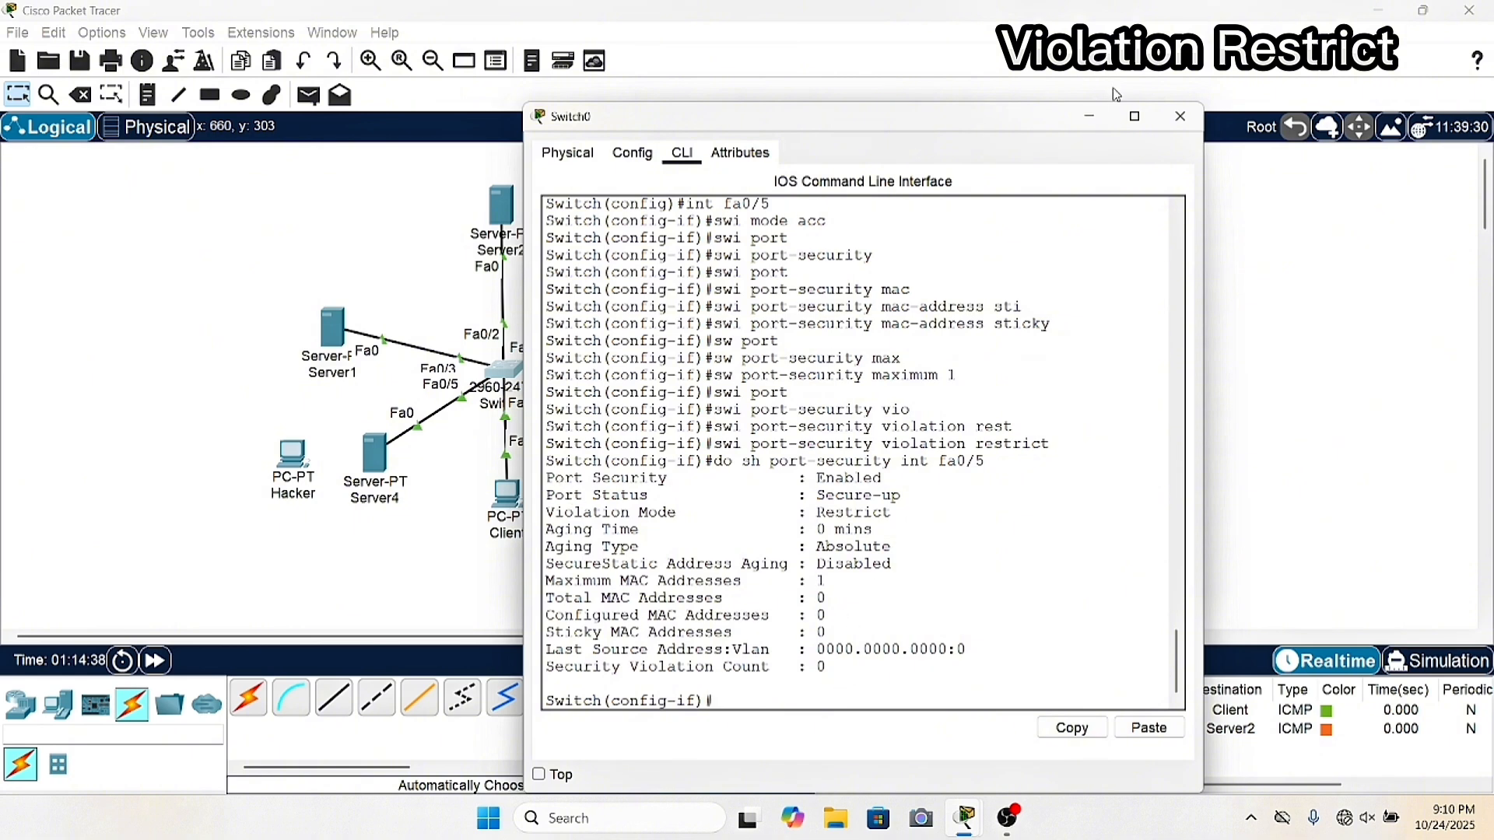
Minimize the switch window and send a simple PDU from Server4 to Client.
left_click(1089, 116)
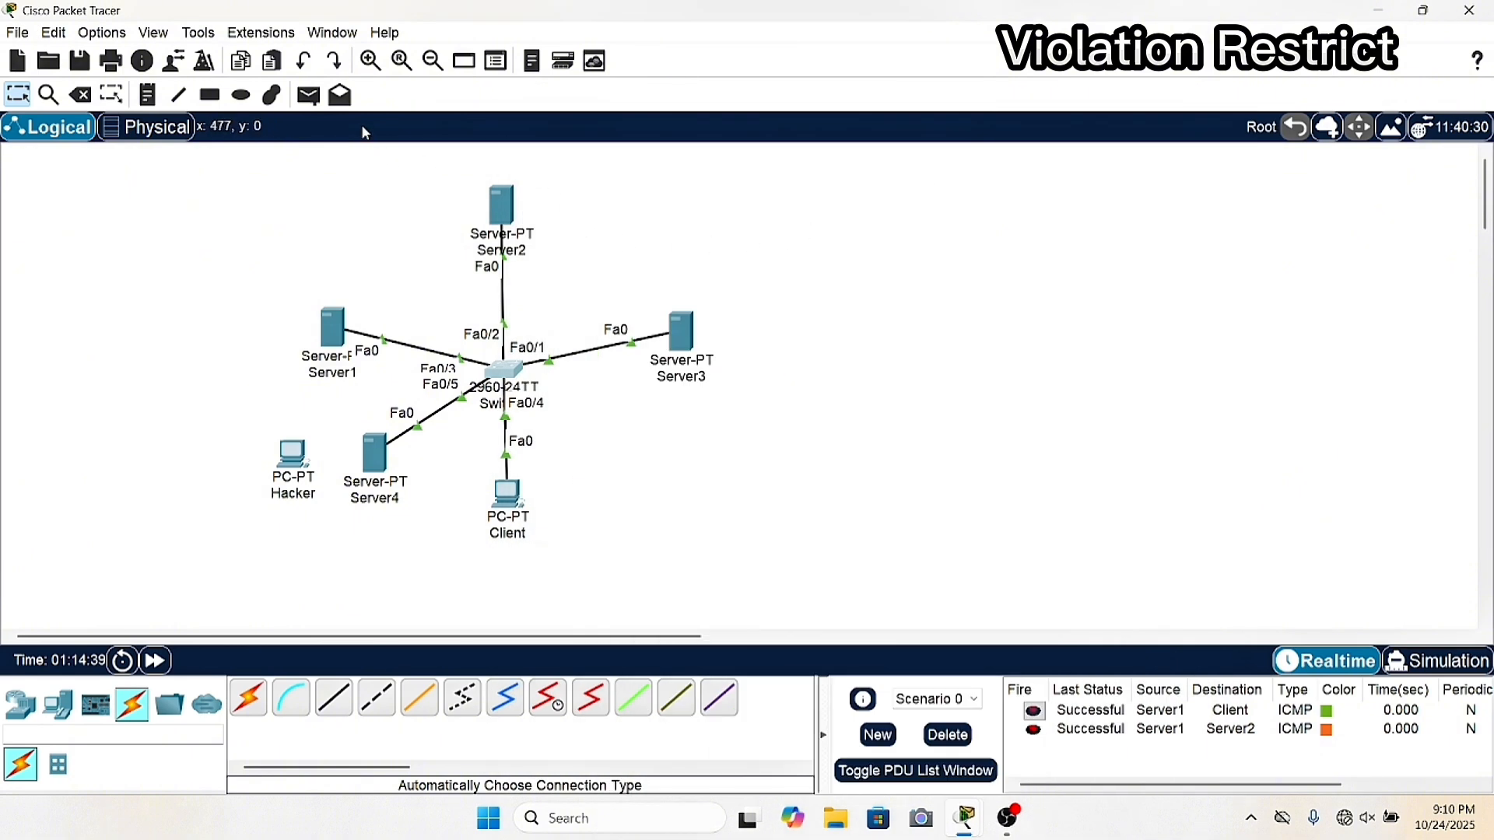
left_click(308, 95)
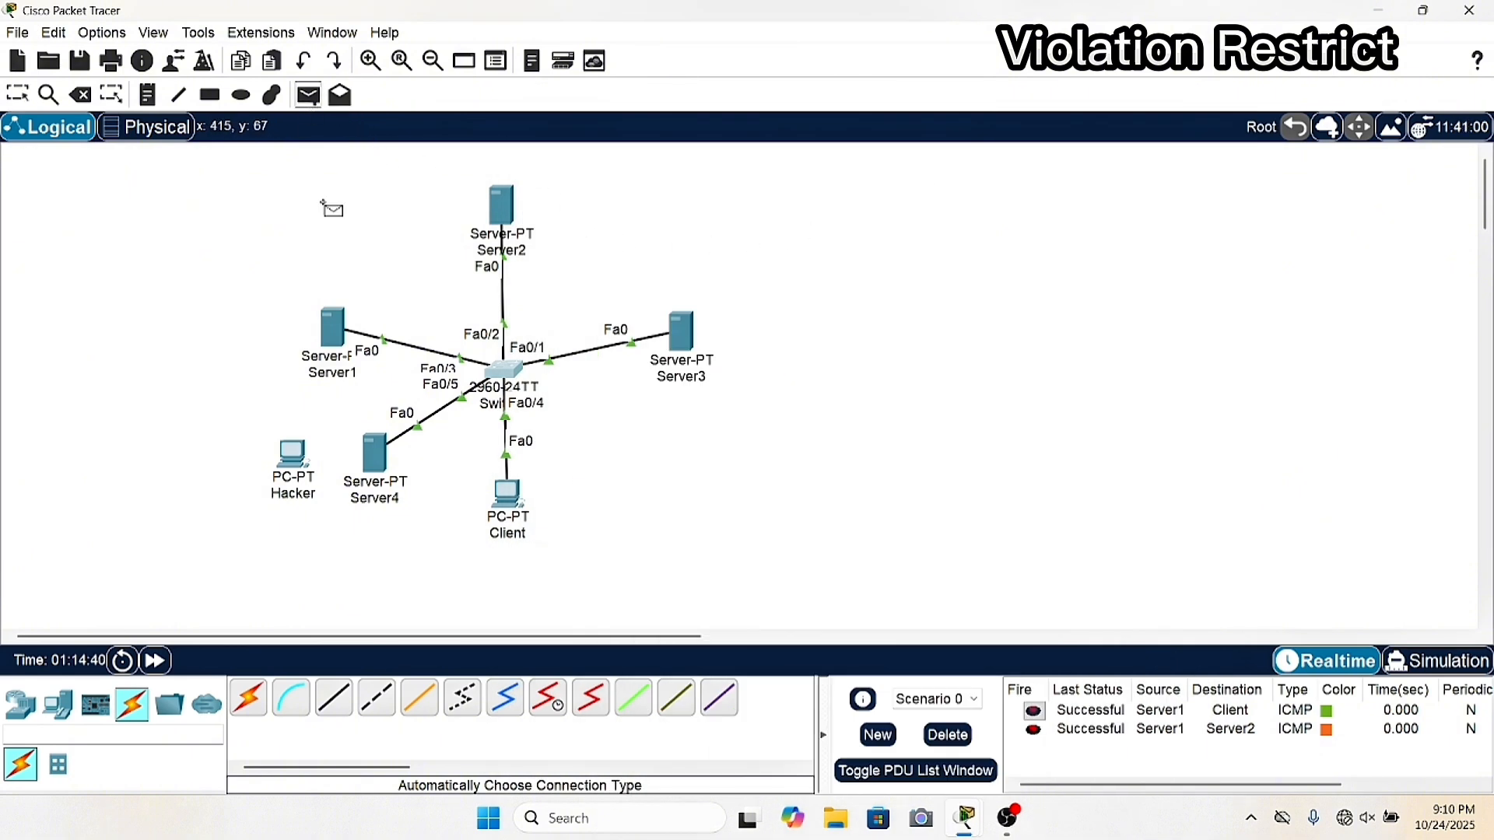
left_click(380, 459)
left_click(504, 498)
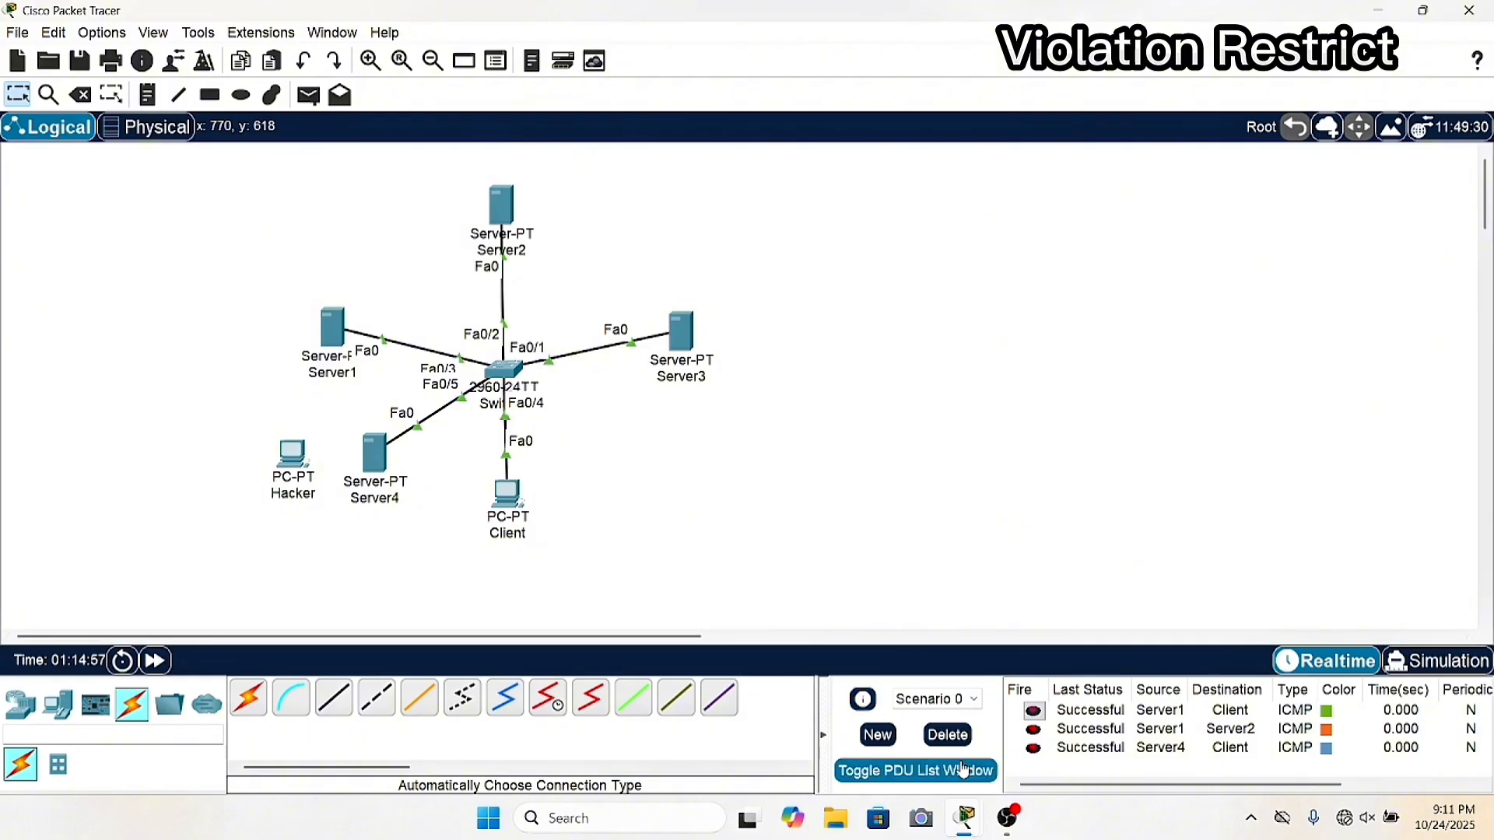
Delete the listed PDUs in Scenario 0 and send a fresh simple PDU from Server4 to Client.
left_click(948, 735)
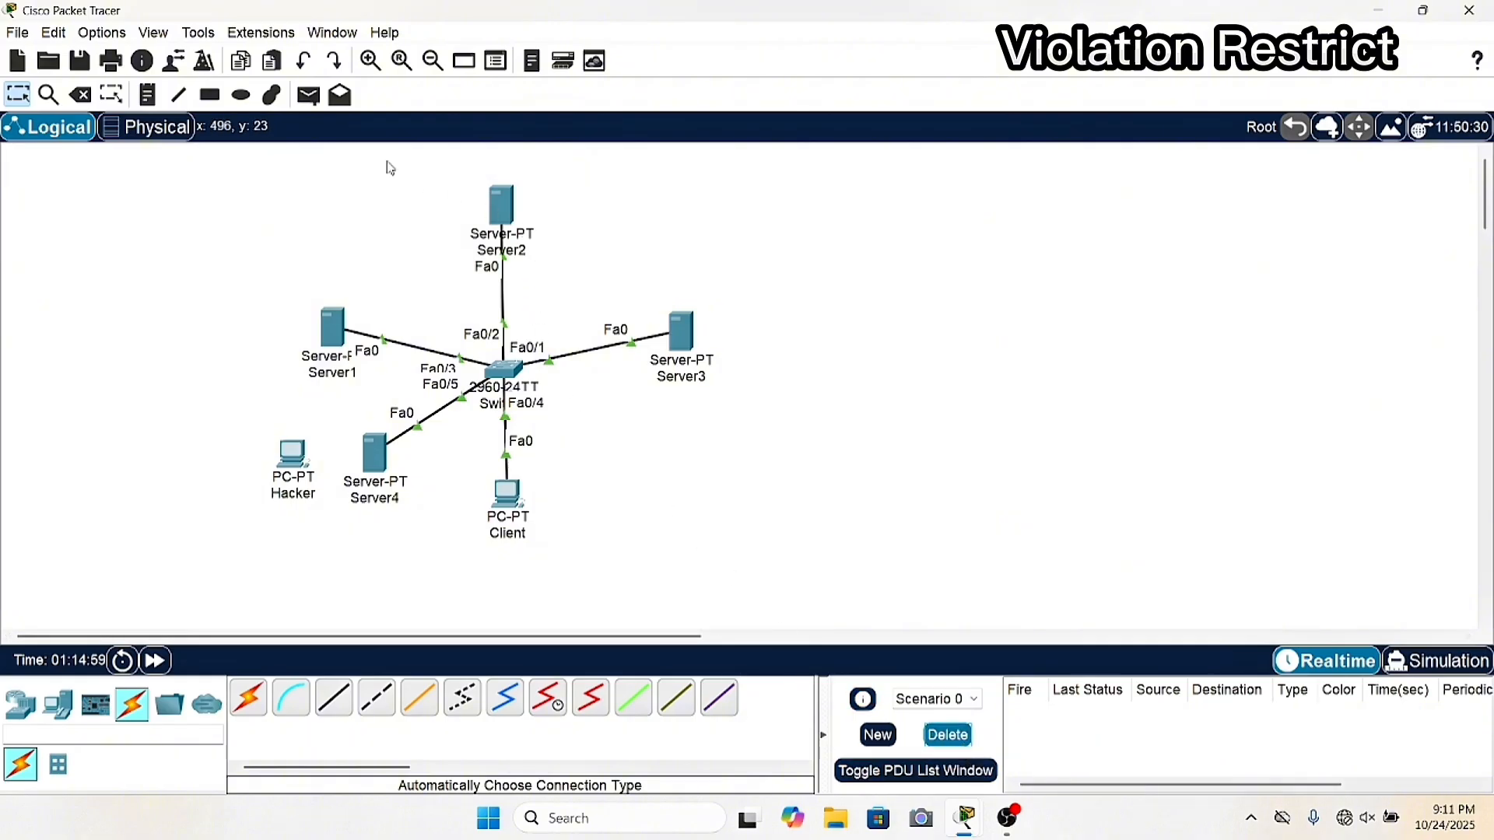
left_click(308, 95)
left_click(375, 451)
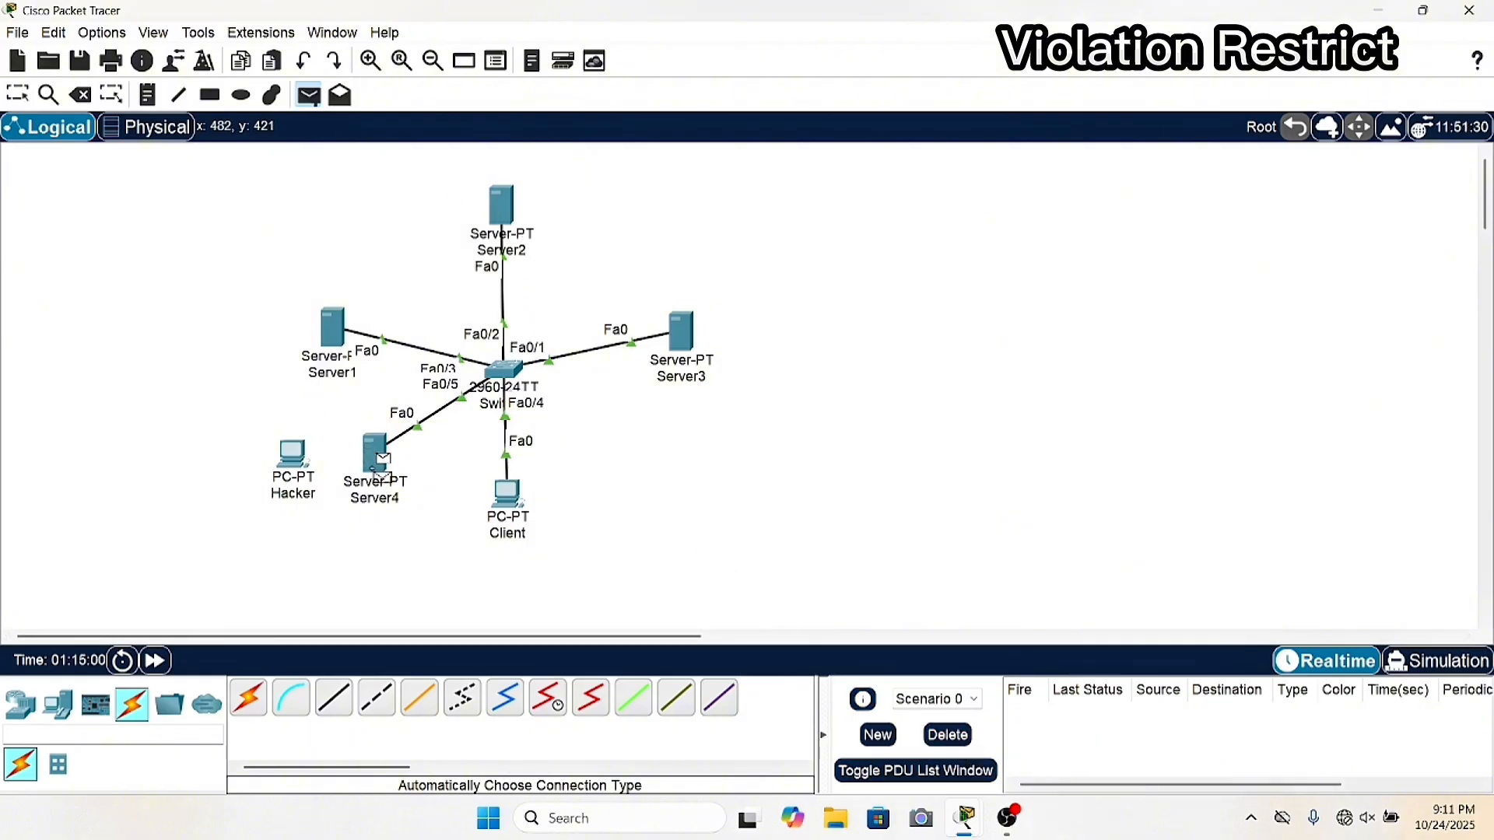
left_click(504, 502)
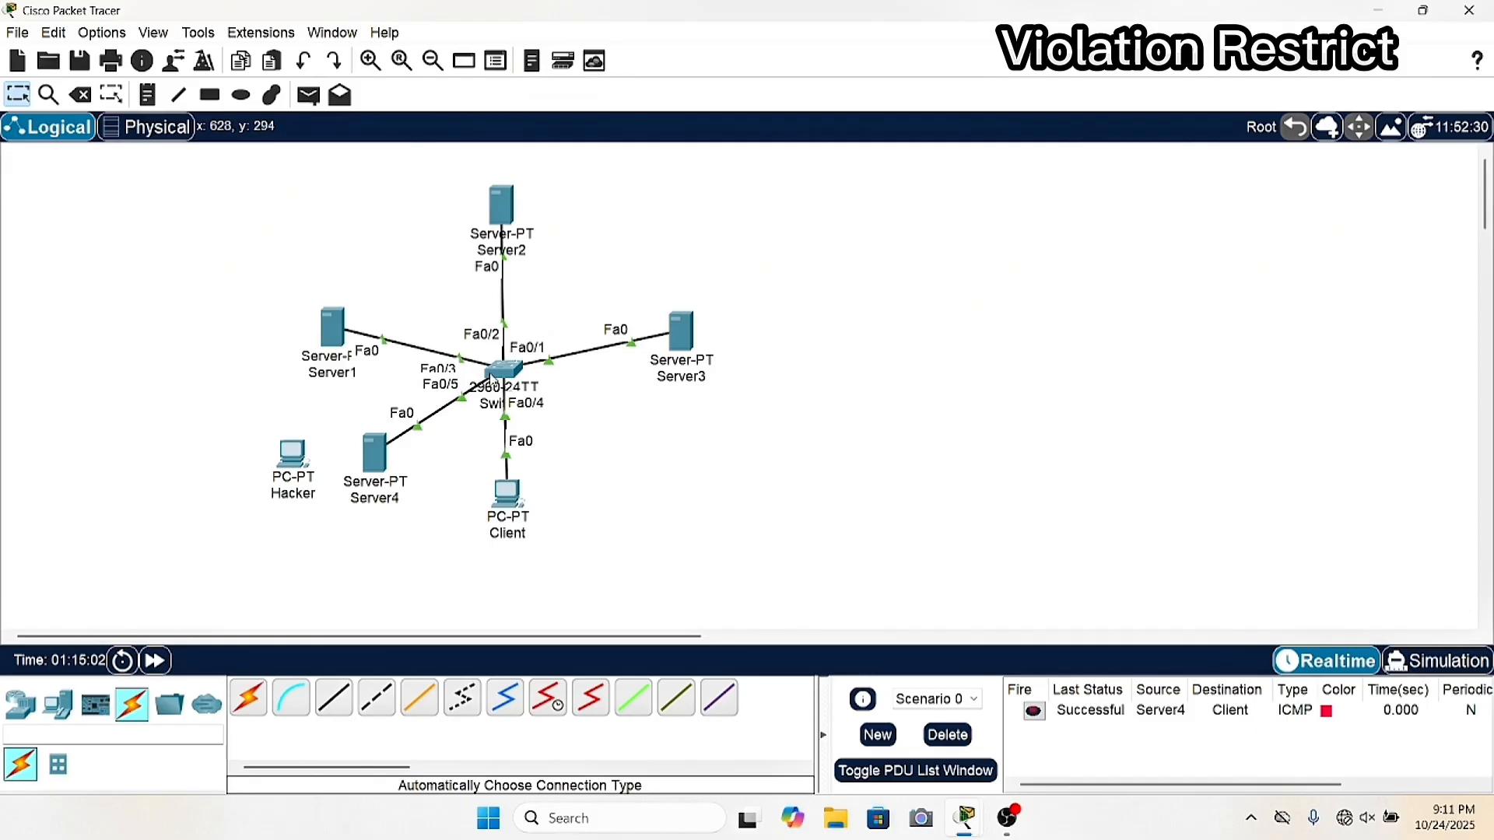
Redisplay the port-security status of fa0/5 and examine its learned MAC address, violation count and violation mode.
left_click(502, 371)
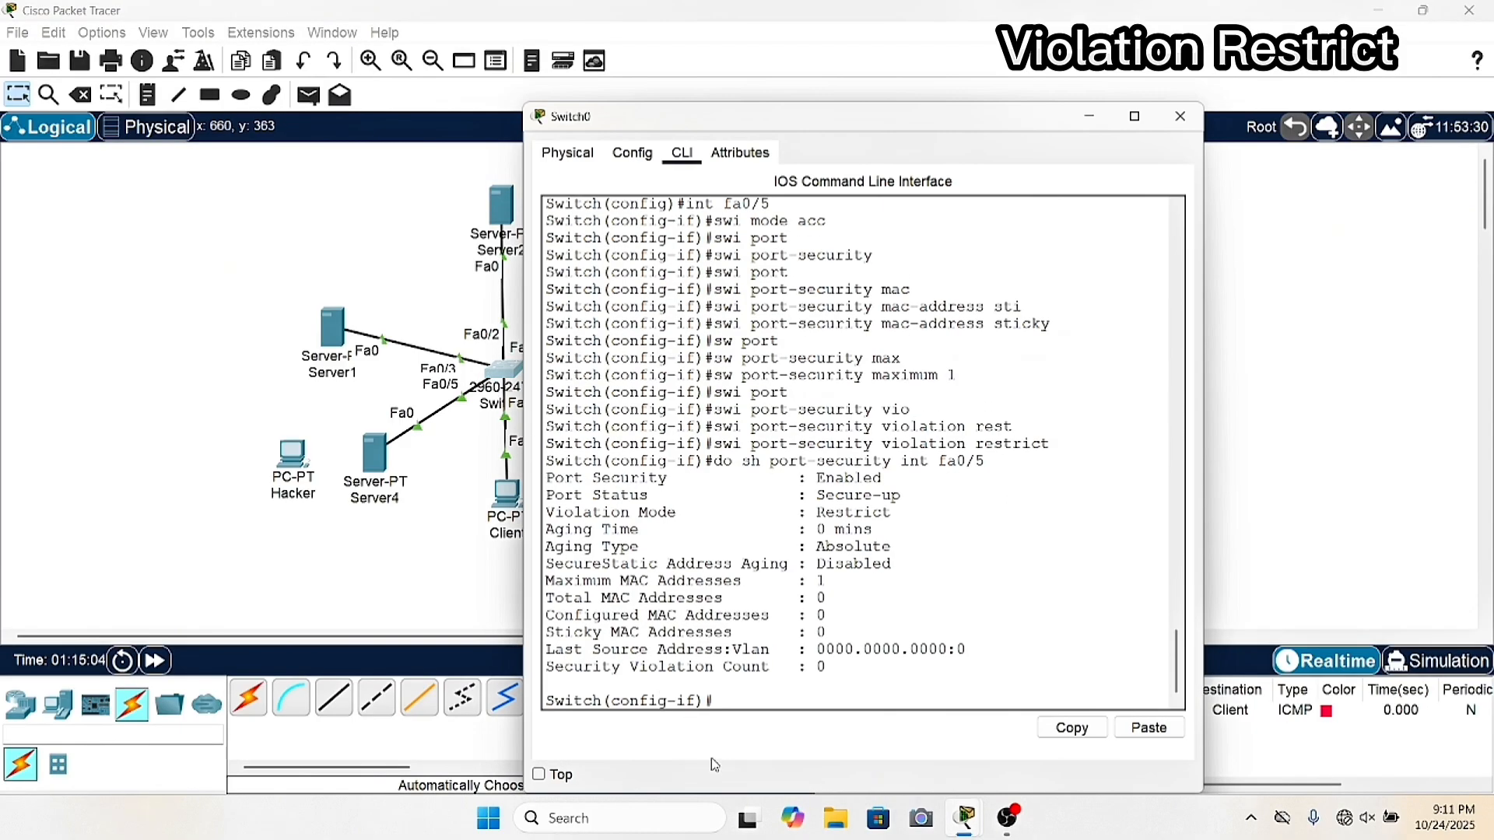
key("Up")
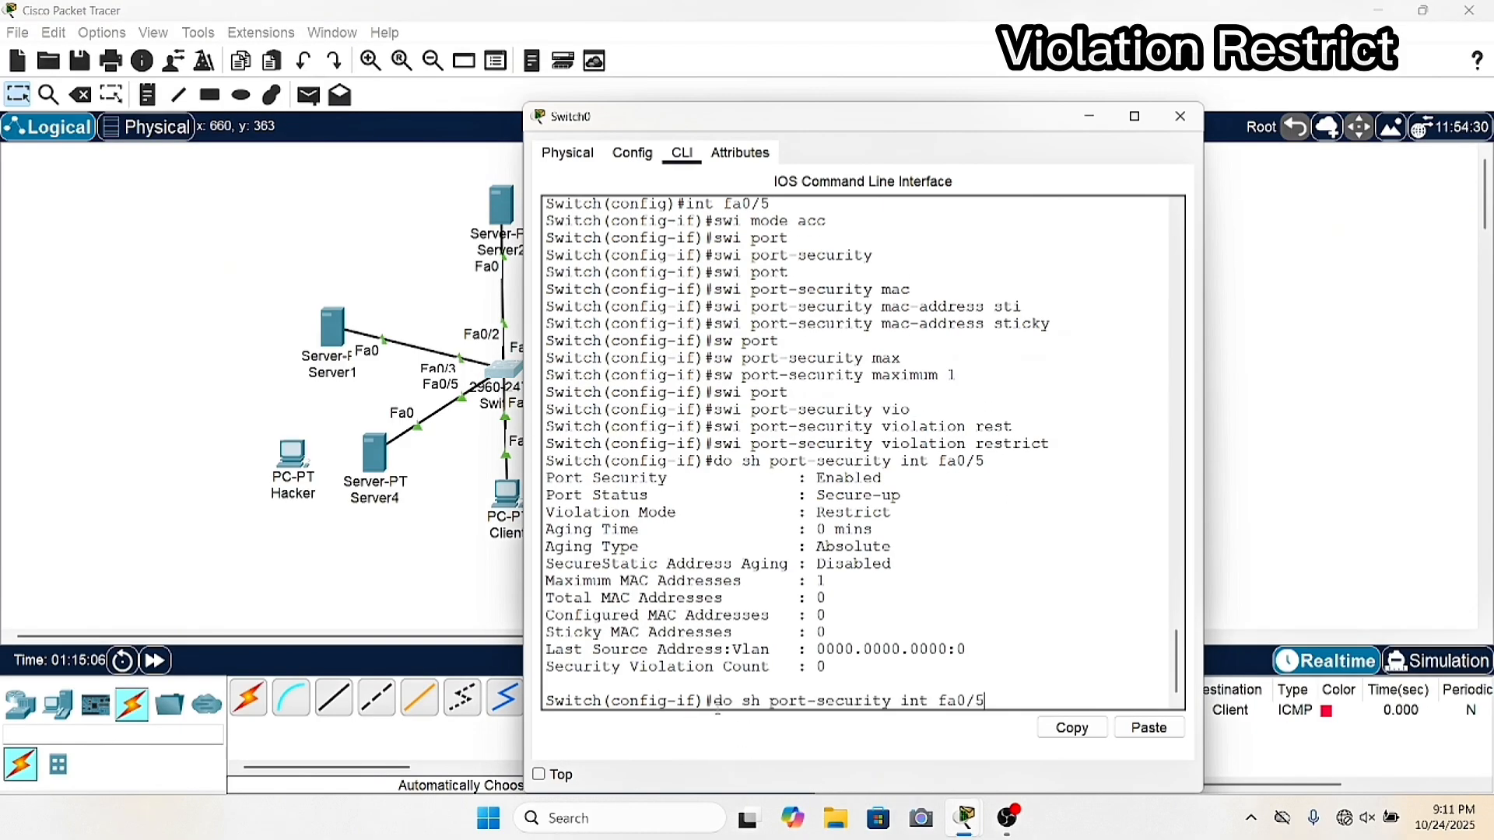
key("Return")
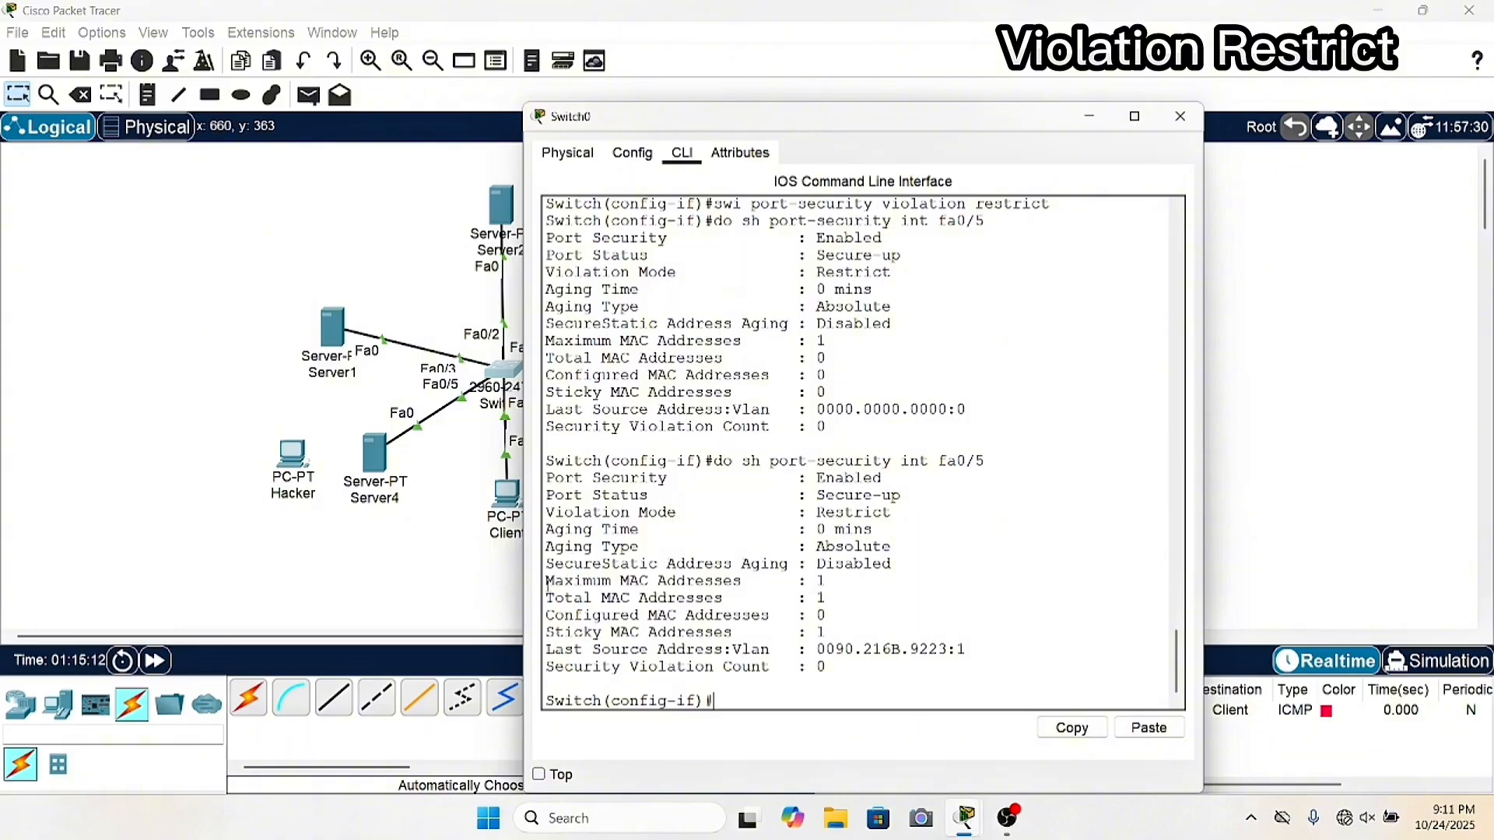
left_click_drag(547, 598, 891, 690)
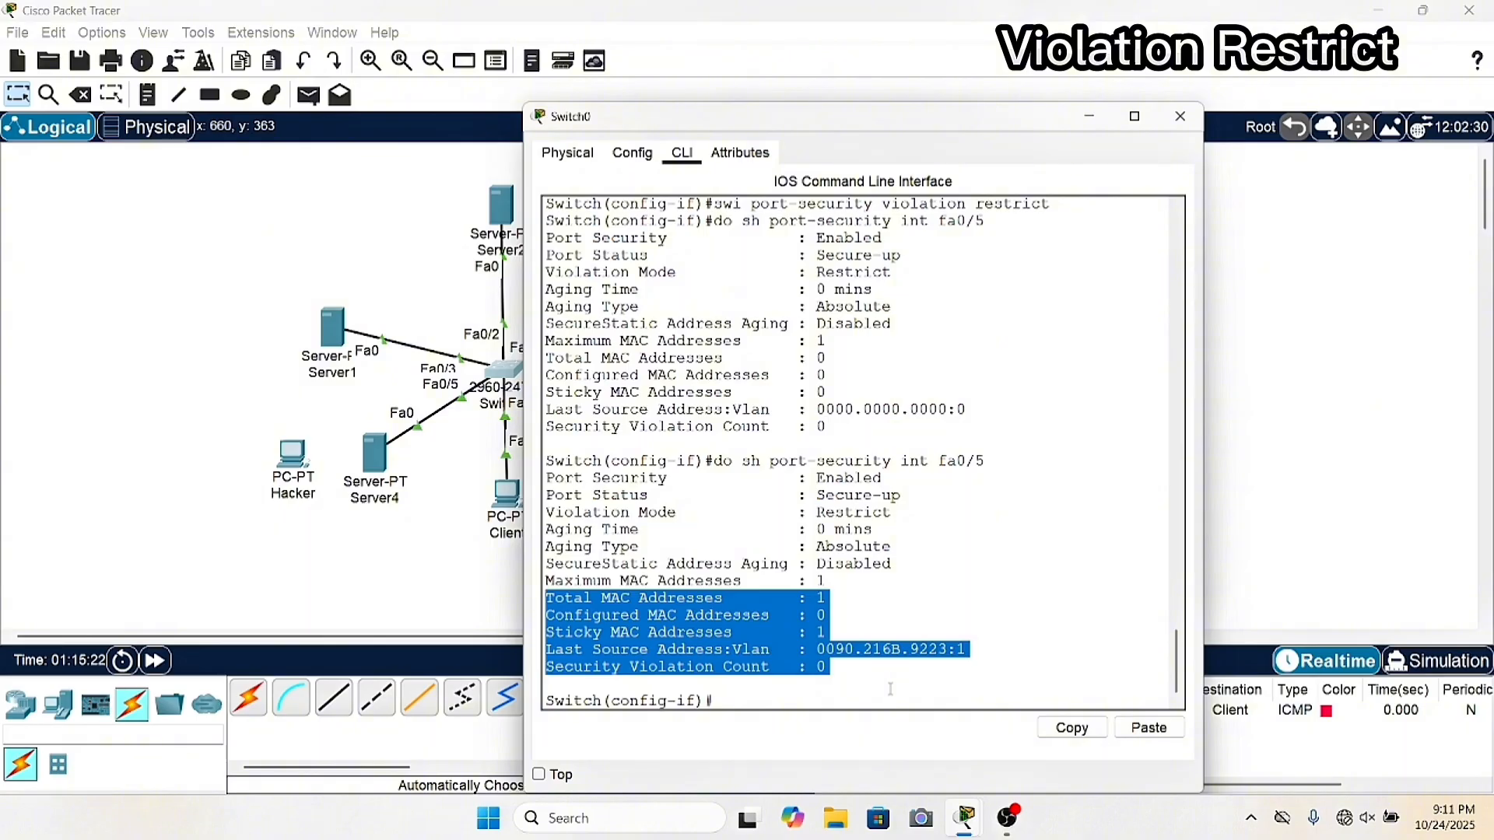
left_click_drag(546, 272, 916, 270)
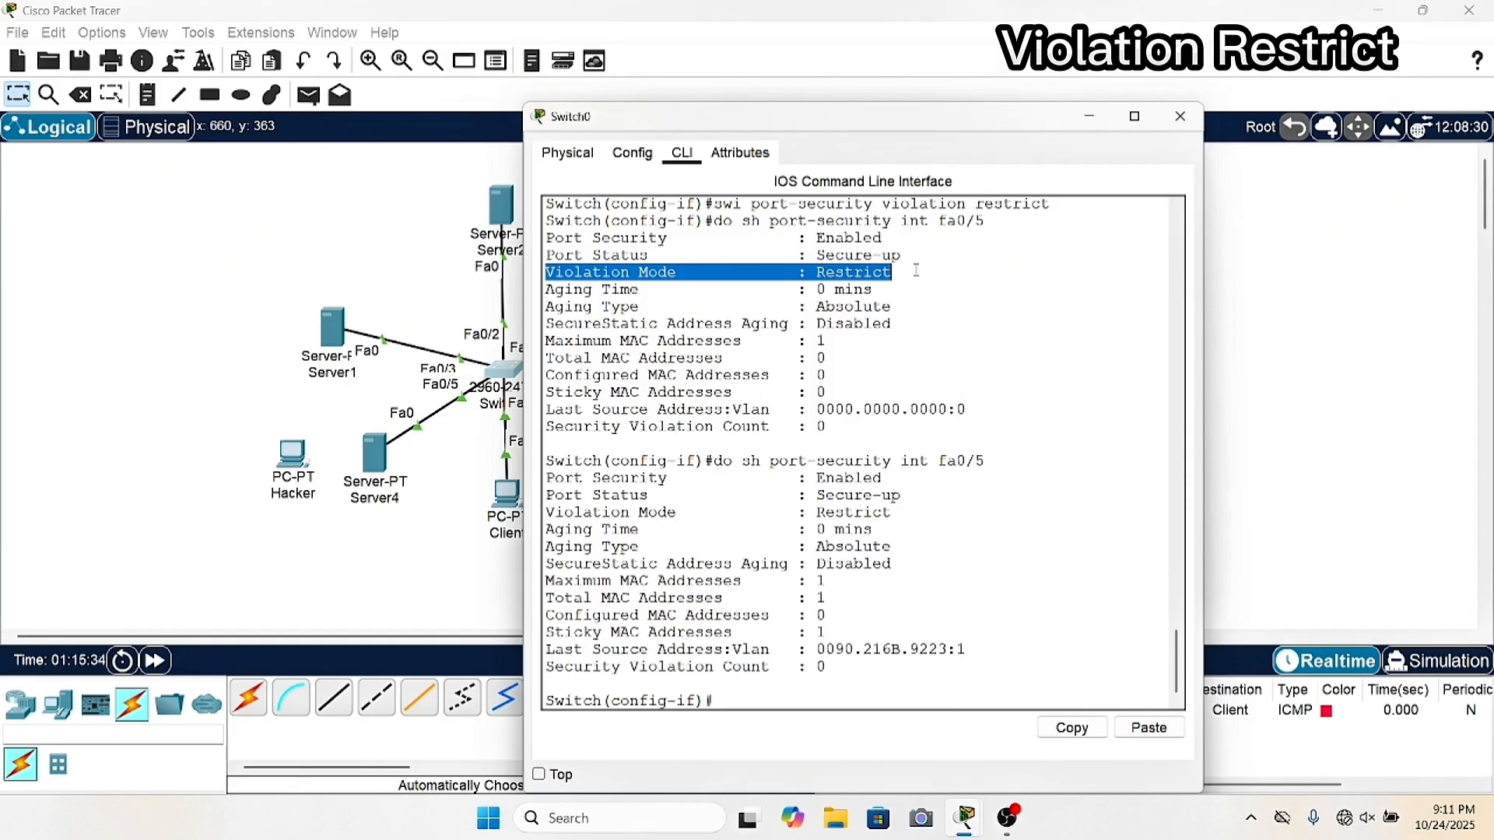
Close the switch window and move the fa0/5 cable from Server4 to the FastEthernet0 port of the Hacker PC.
left_click(1180, 116)
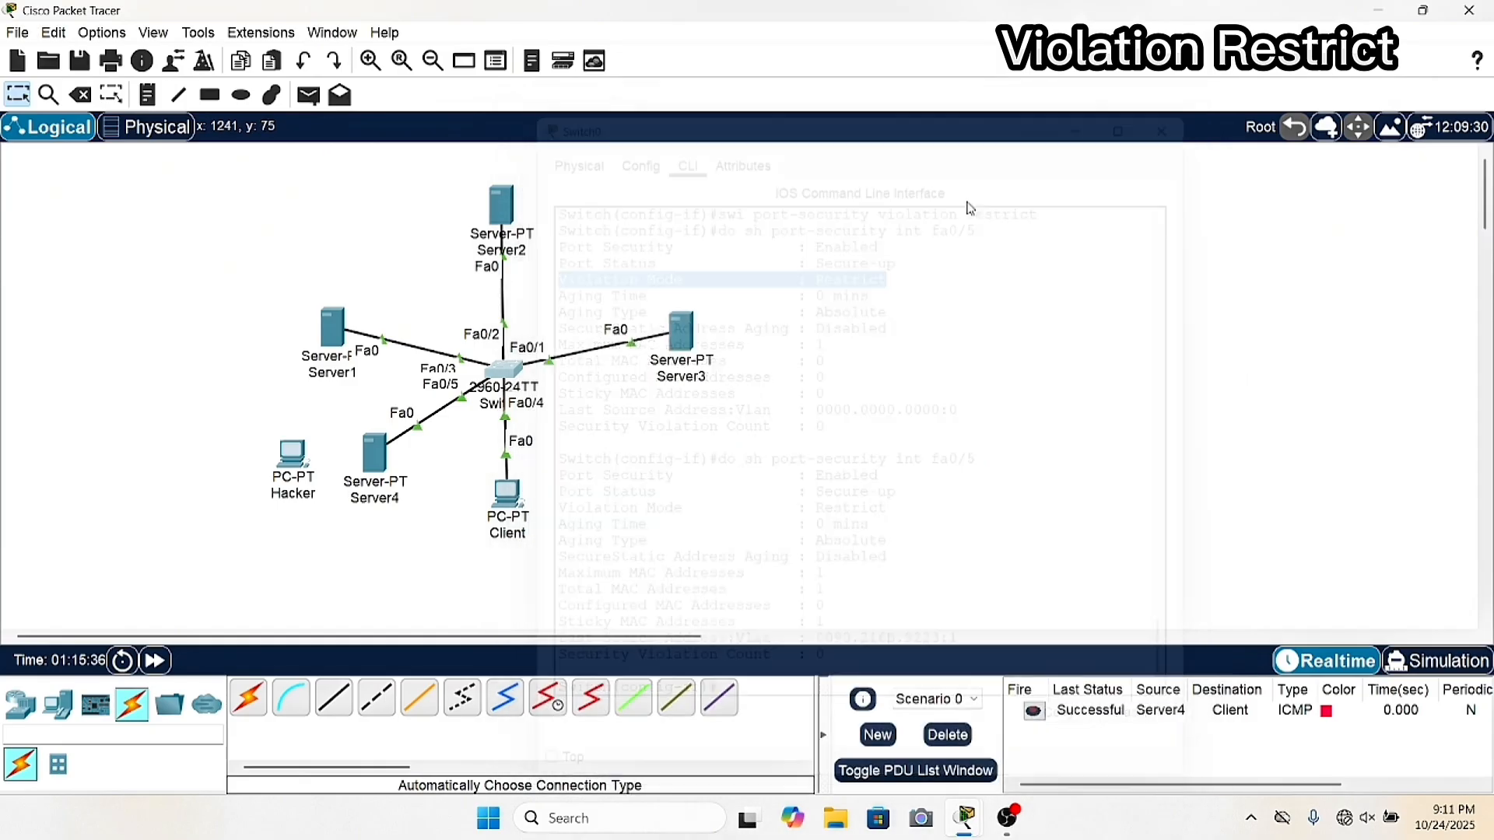
left_click(417, 429)
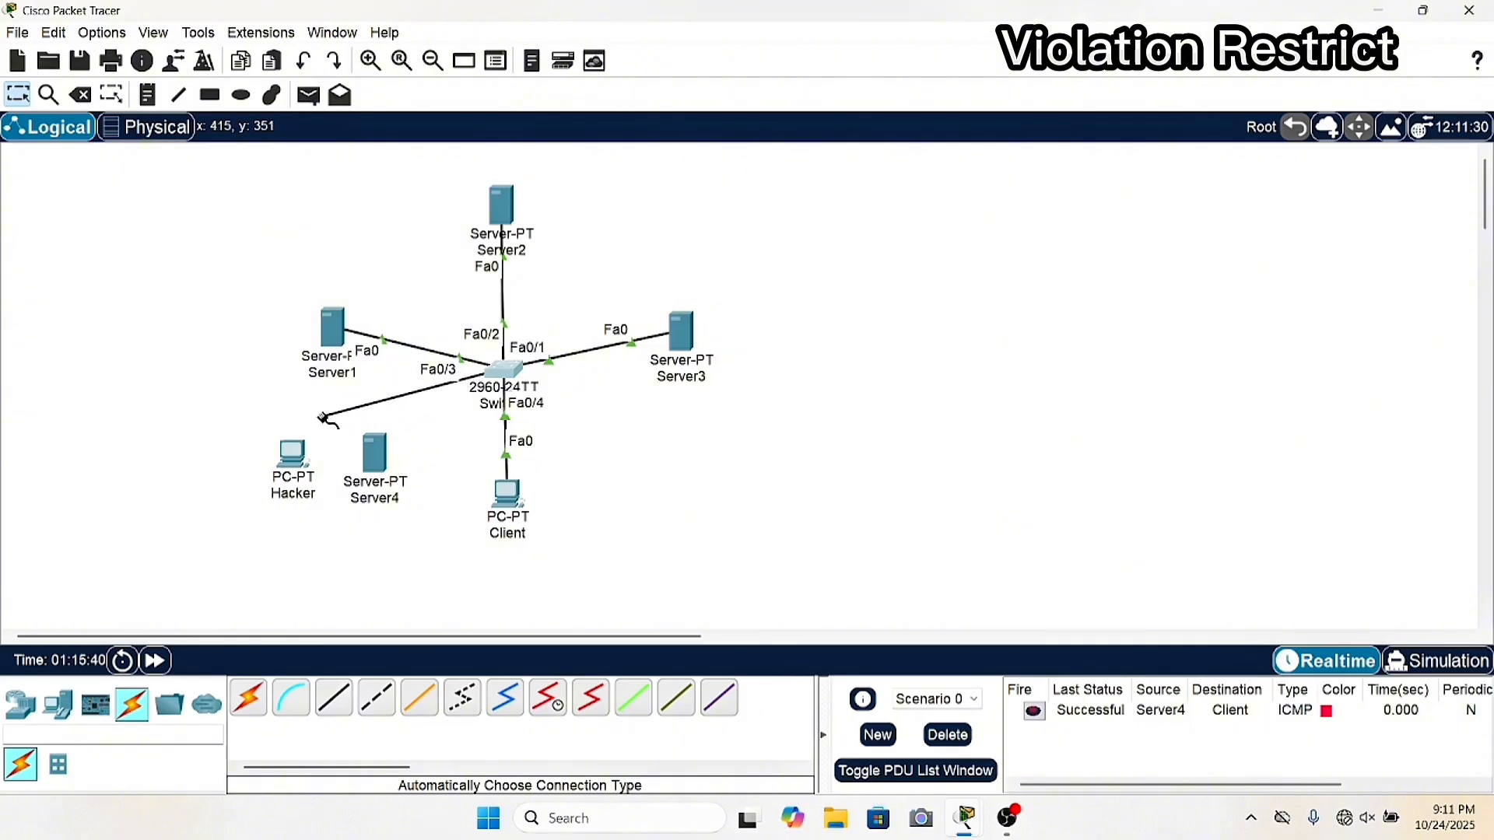
left_click(293, 452)
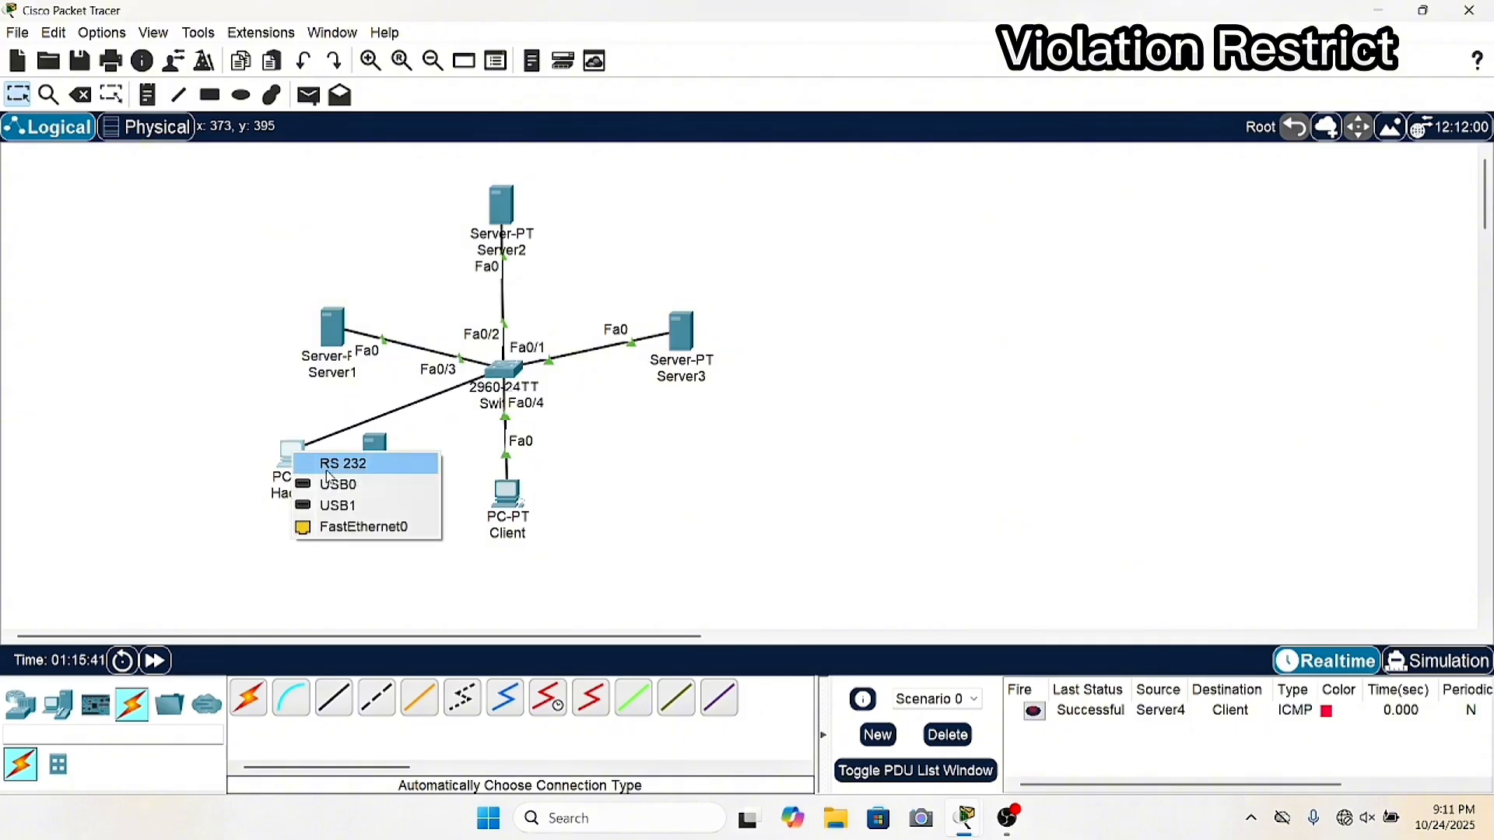
left_click(333, 526)
Clear the PDU list and send simple PDUs from the Hacker PC to Client and to Server1.
key("p")
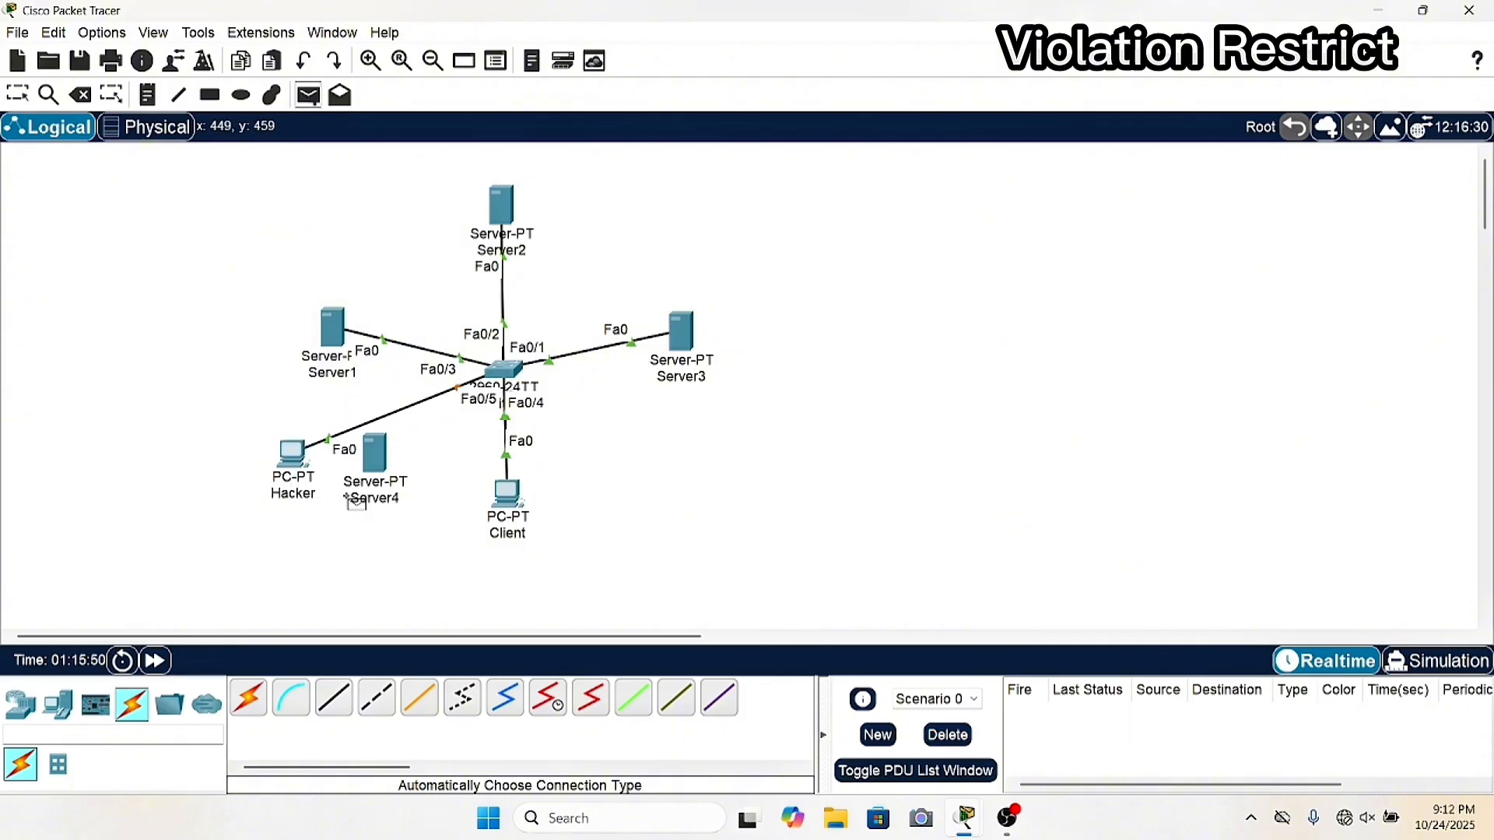
left_click(294, 456)
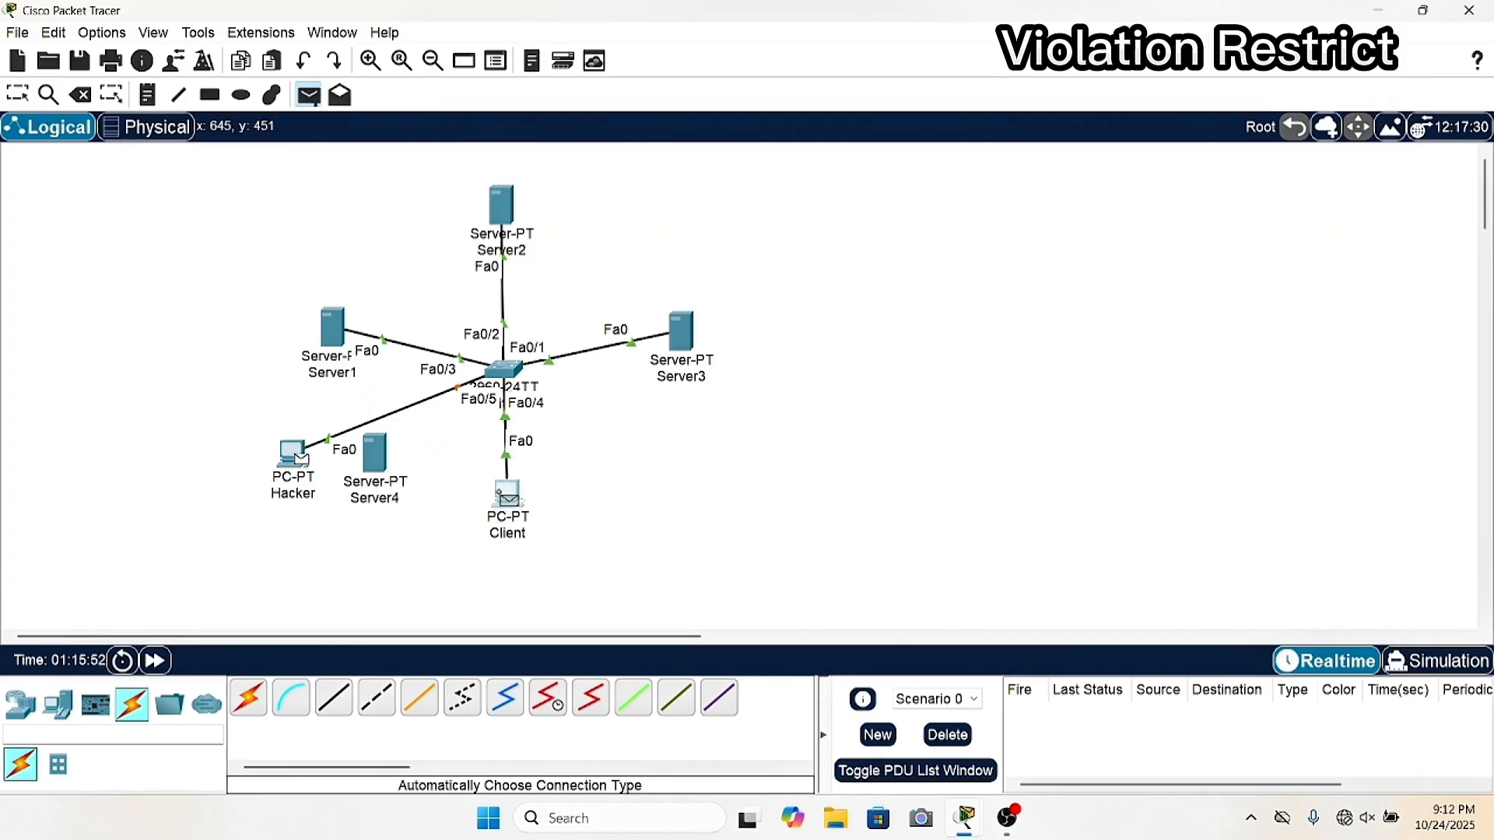
left_click(507, 494)
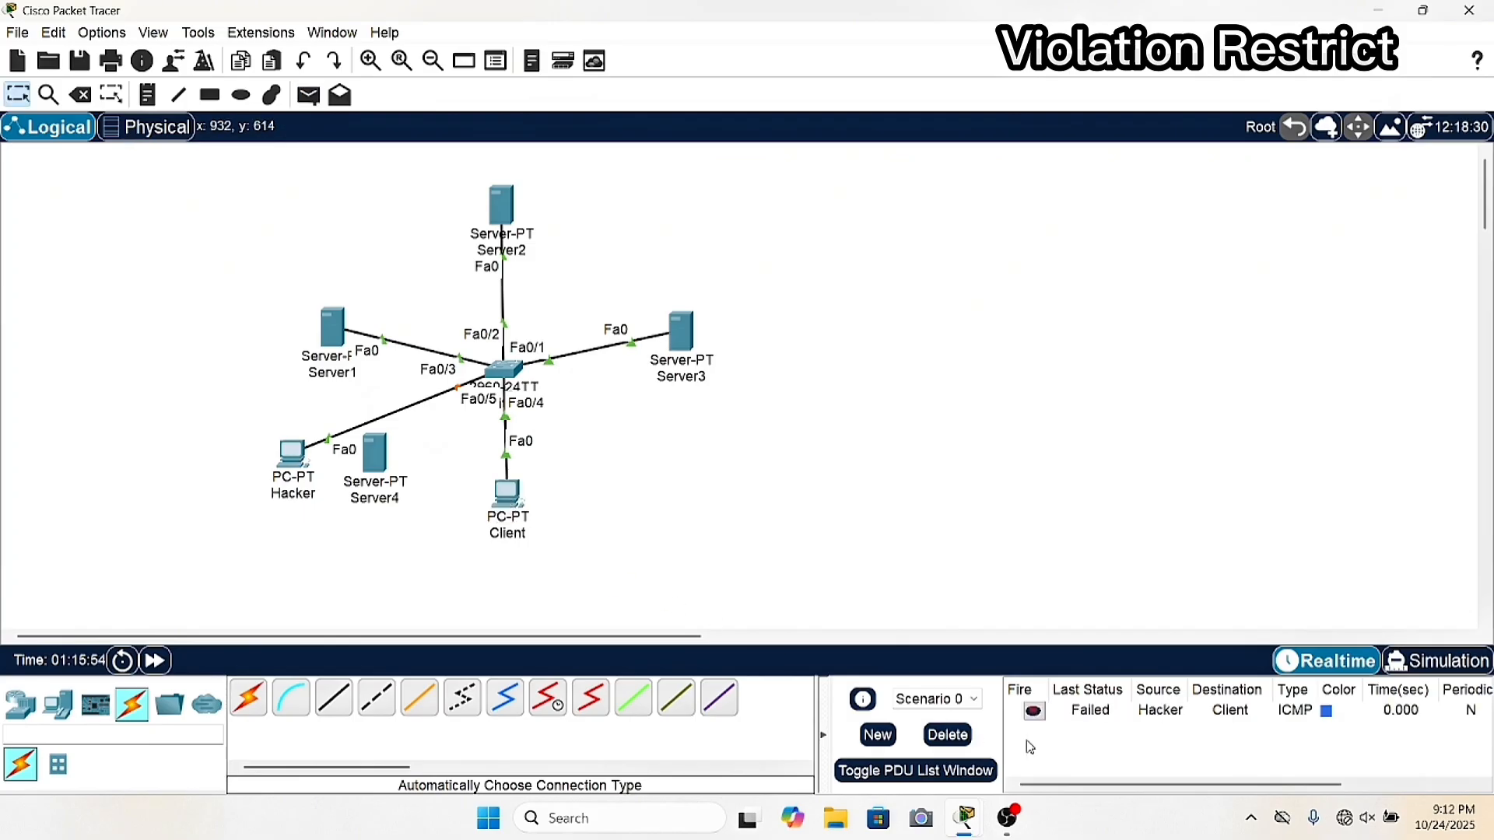
left_click(316, 91)
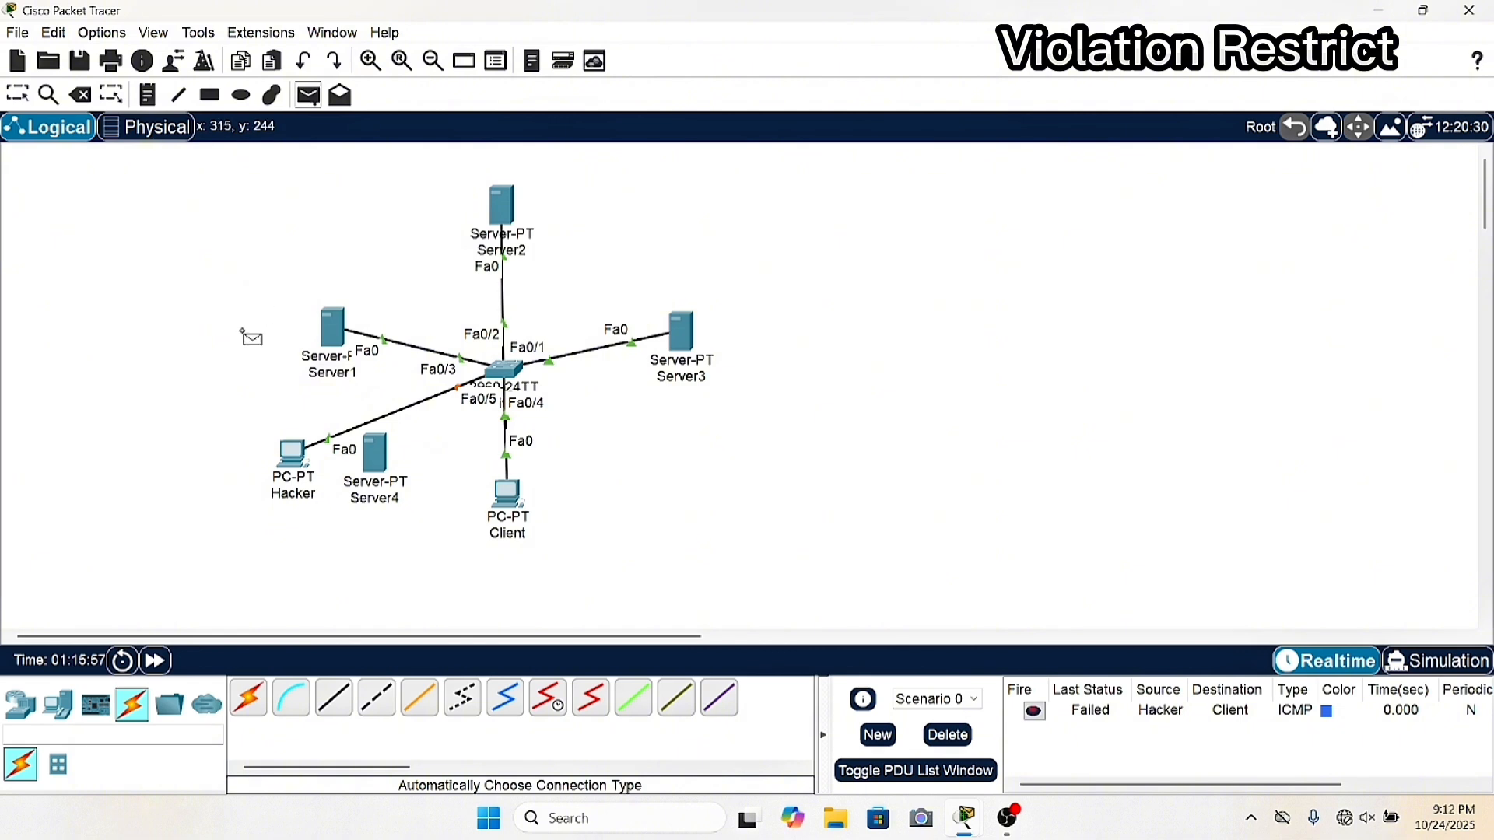
left_click(333, 339)
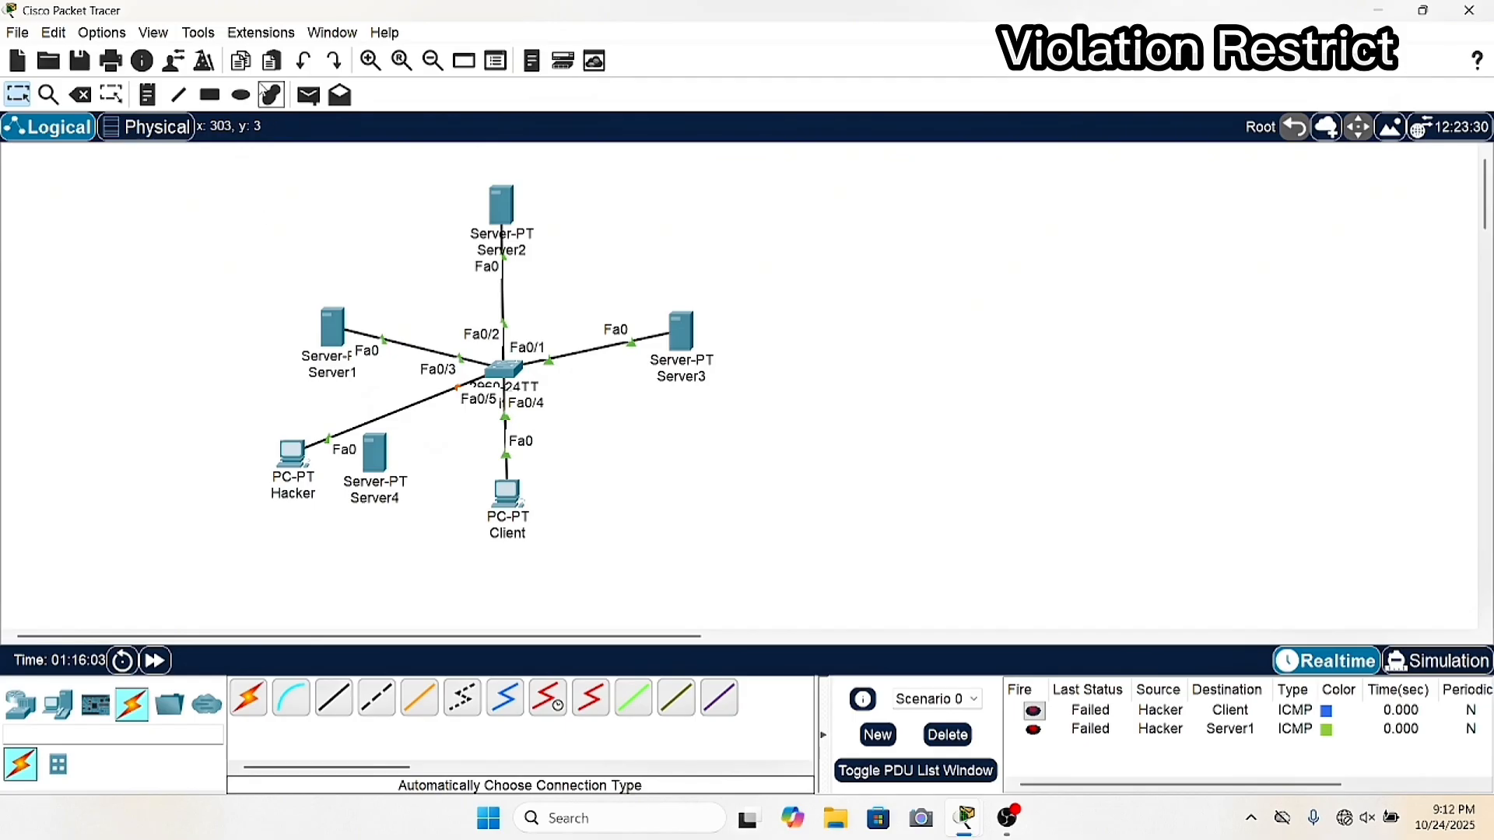
Send simple PDUs from the Hacker PC to Server2 and to Server3.
left_click(308, 95)
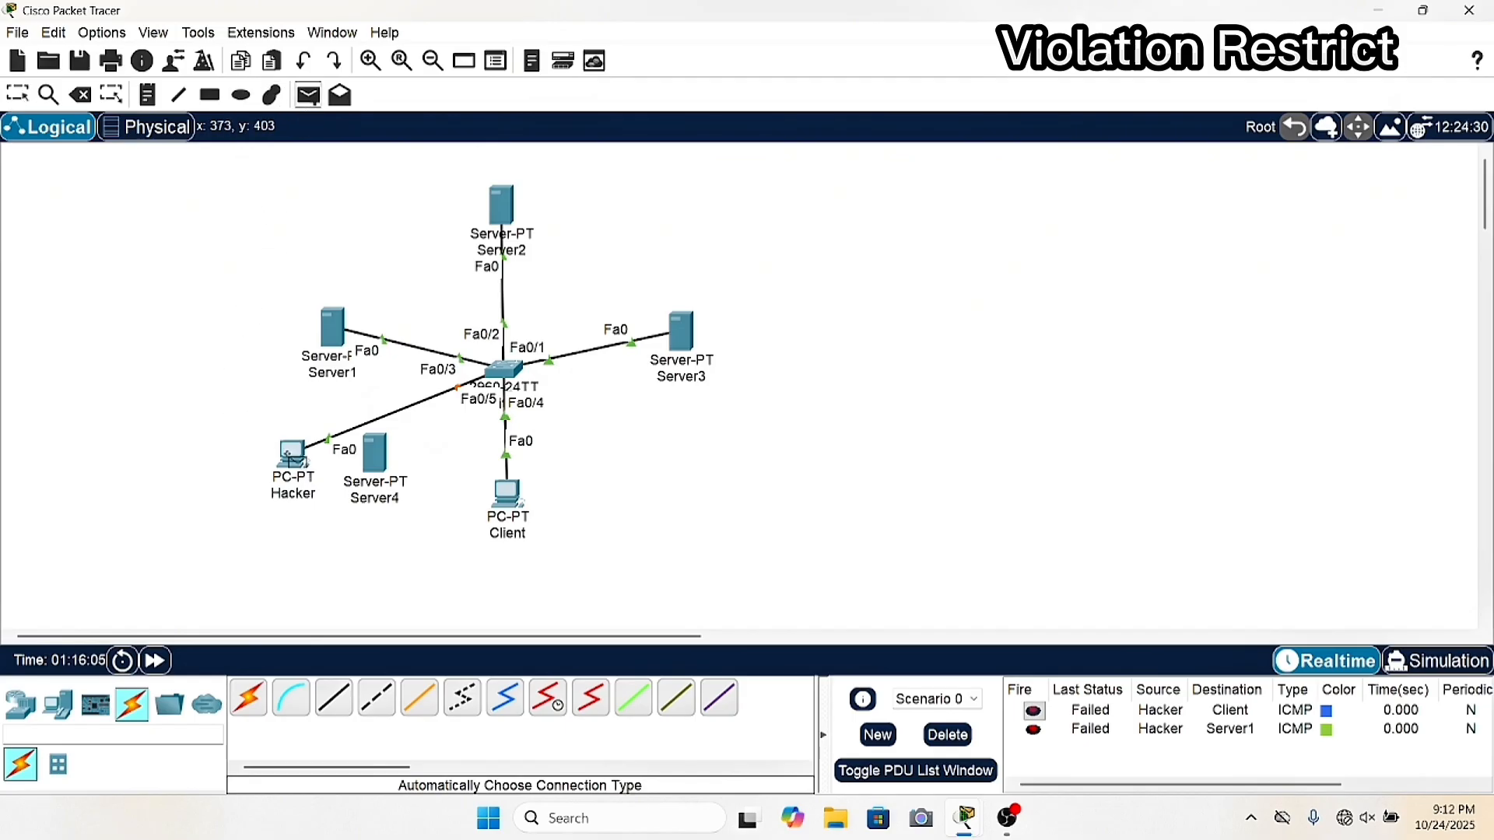
left_click(295, 459)
left_click(502, 205)
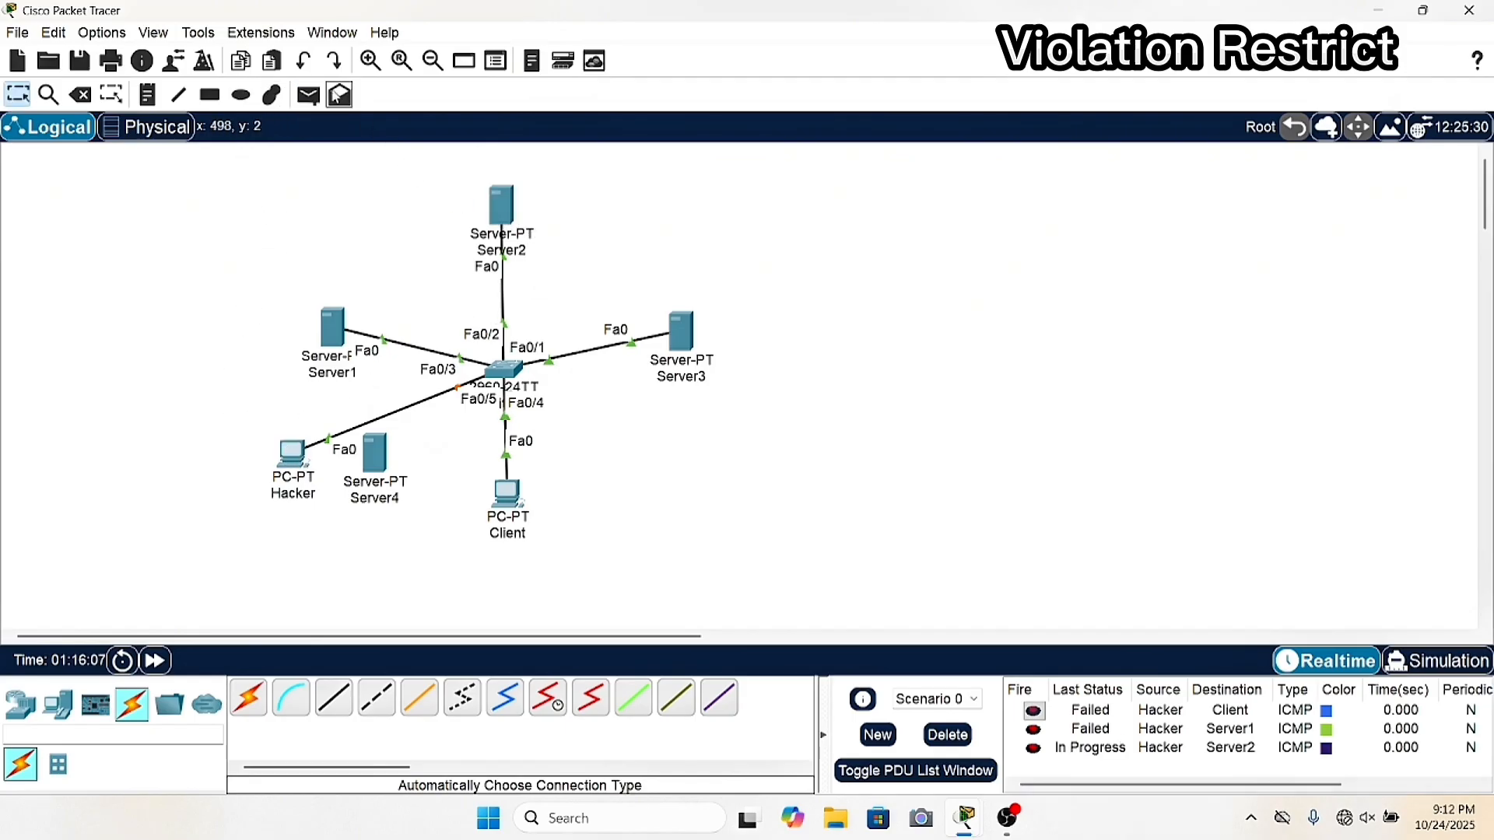
left_click(309, 95)
left_click(294, 457)
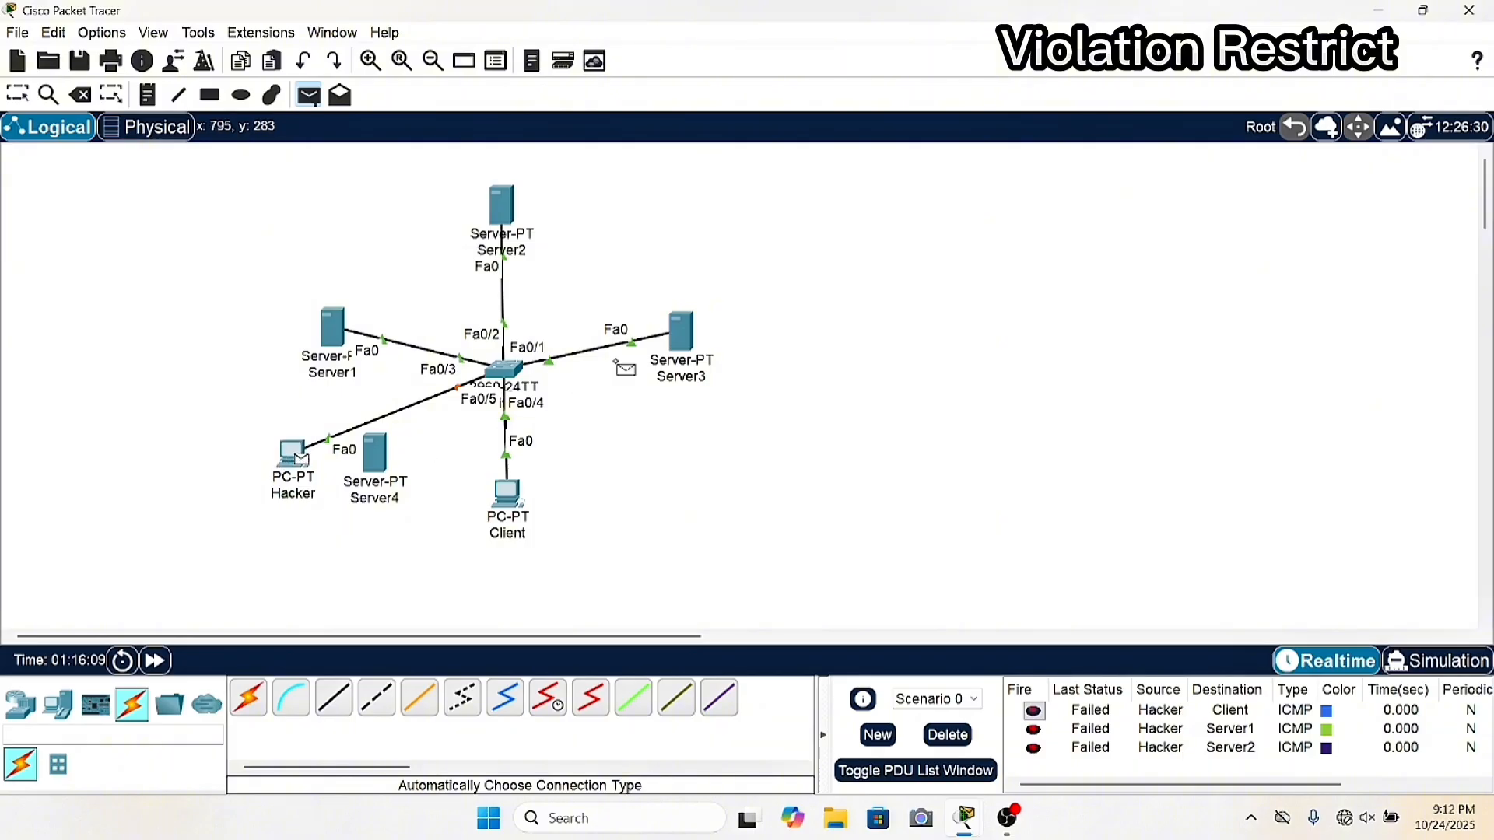
left_click(667, 343)
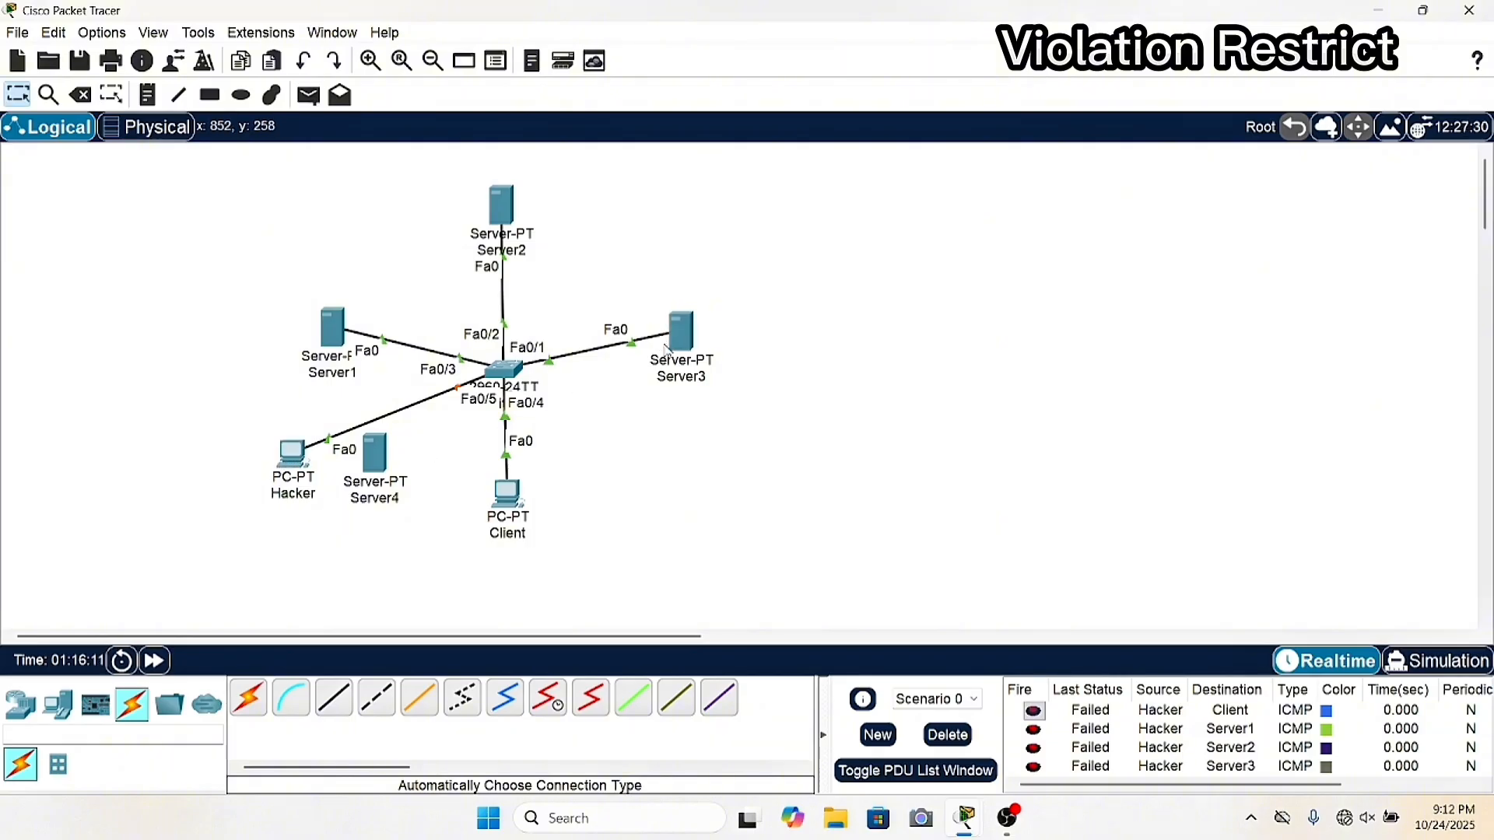
Reopen the switch CLI and display the fa0/5 port-security status to check the violation count after the Hacker traffic.
mouse_move(666, 354)
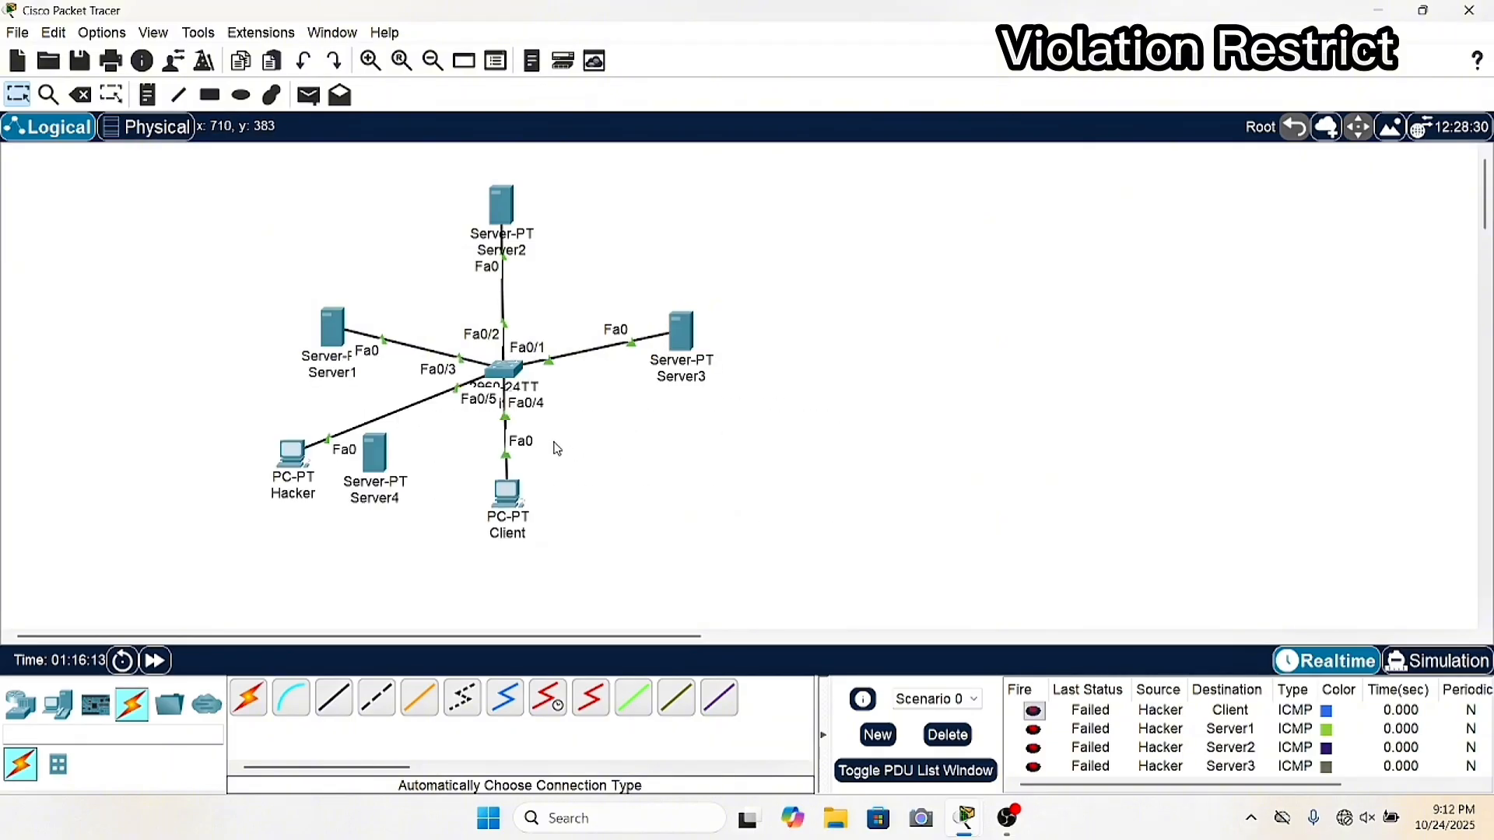
left_click(507, 372)
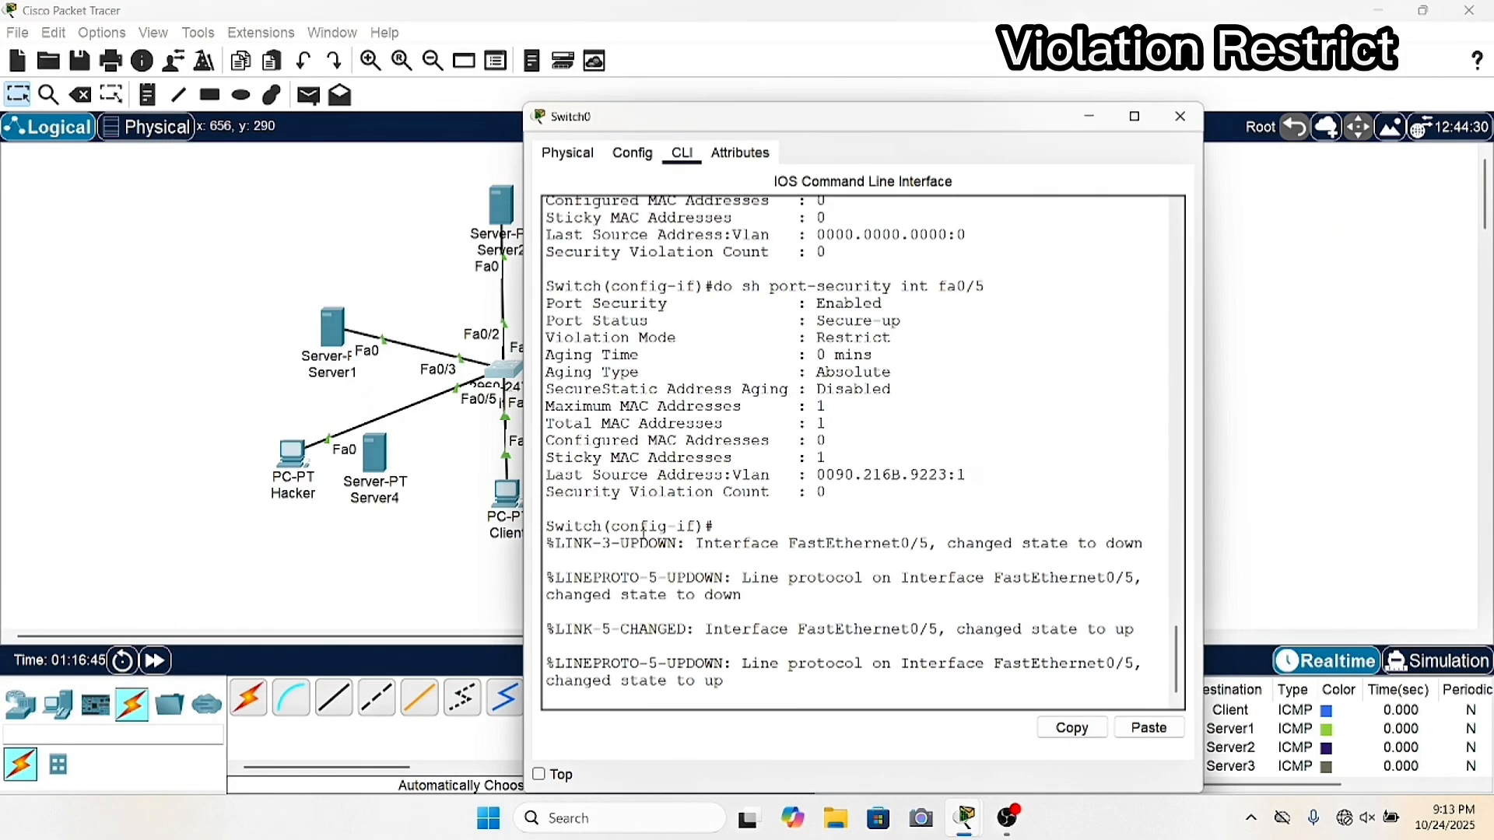
key("Return")
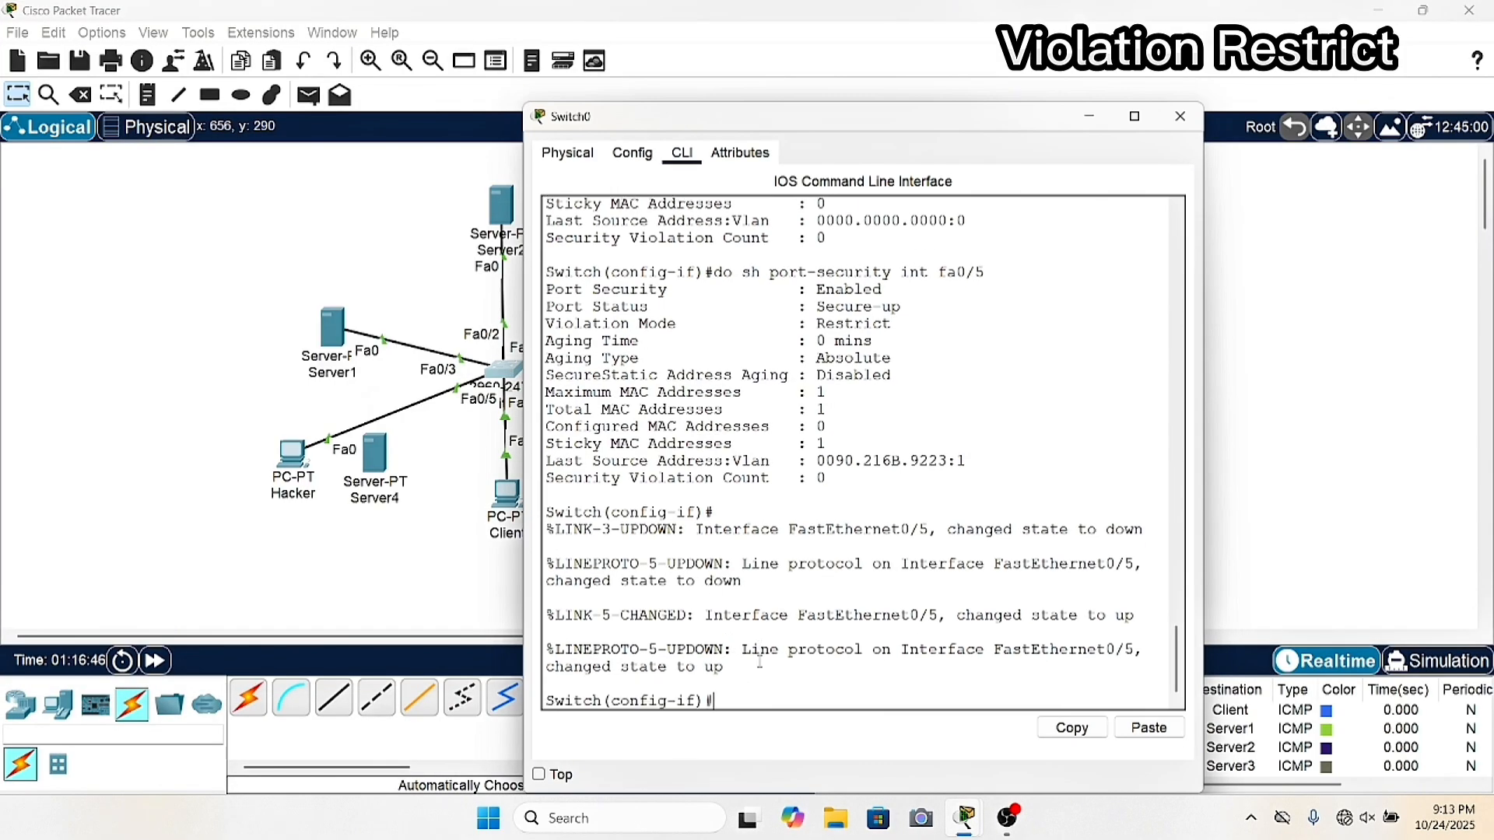
key("Up")
key("Return")
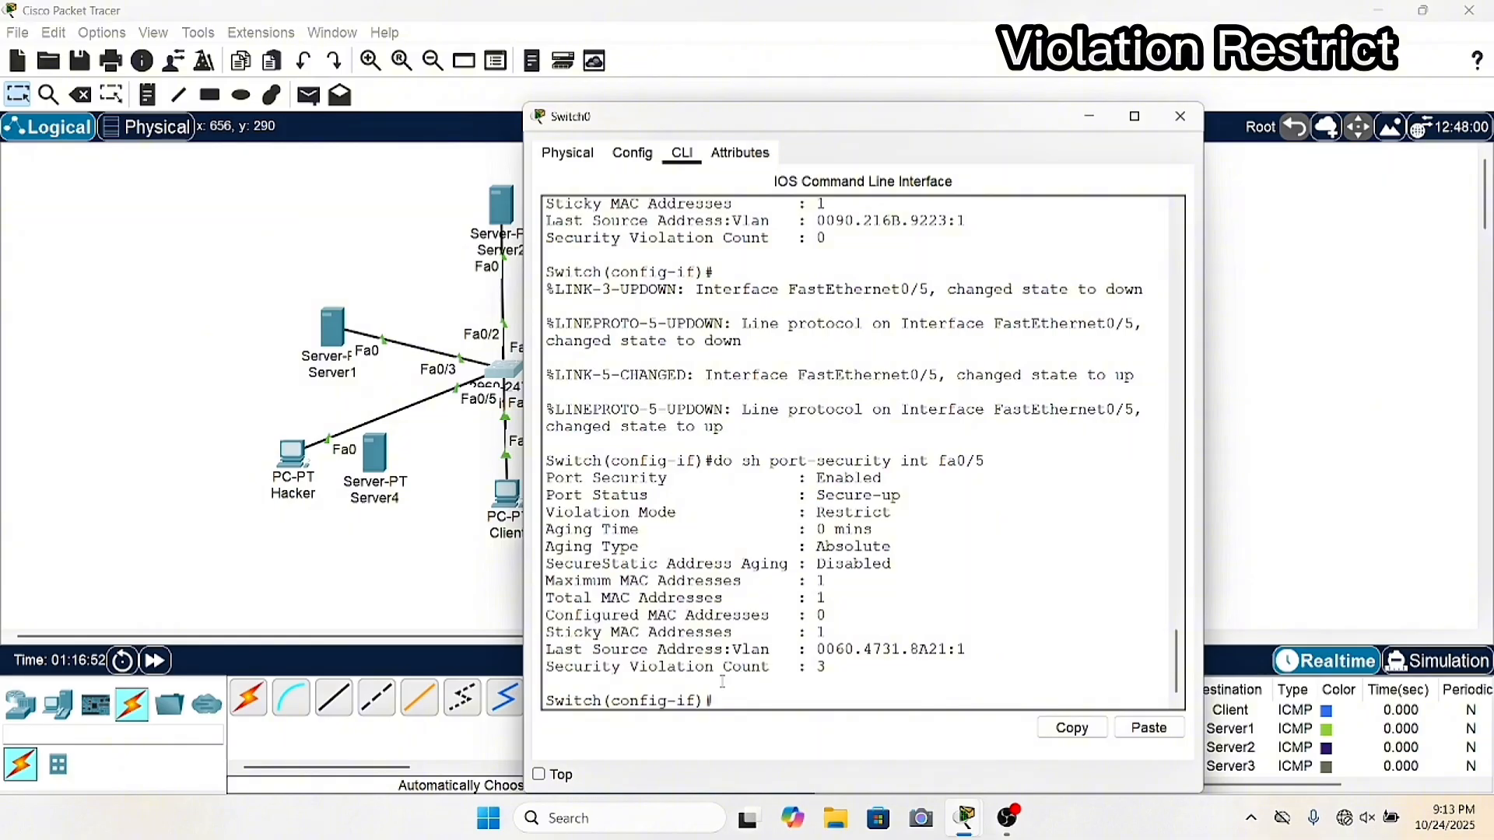
Highlight the Security Violation Count line in the fa0/5 port-security output and close the switch window.
left_click_drag(548, 667, 732, 686)
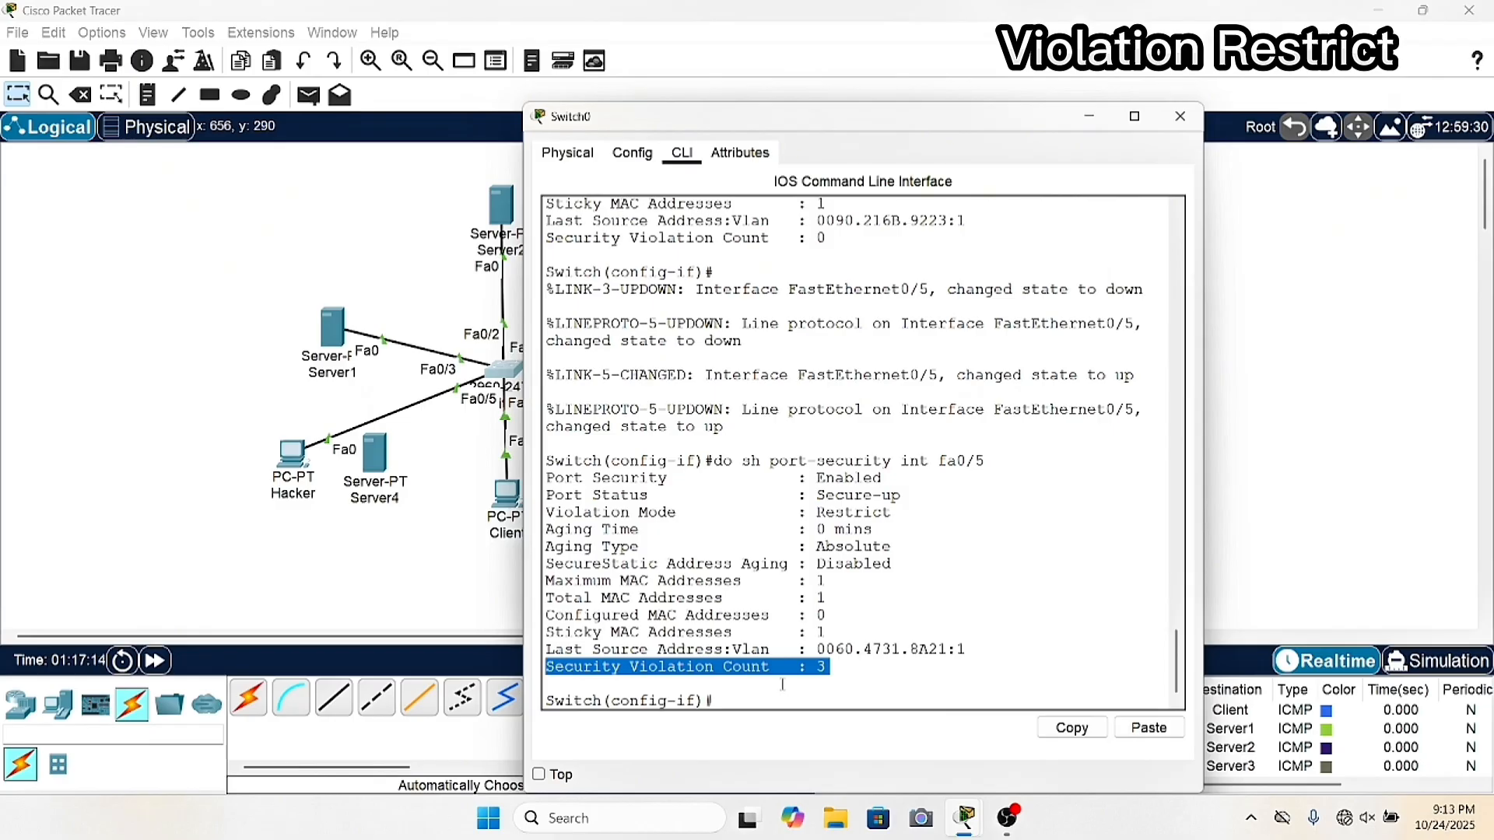
left_click(1181, 117)
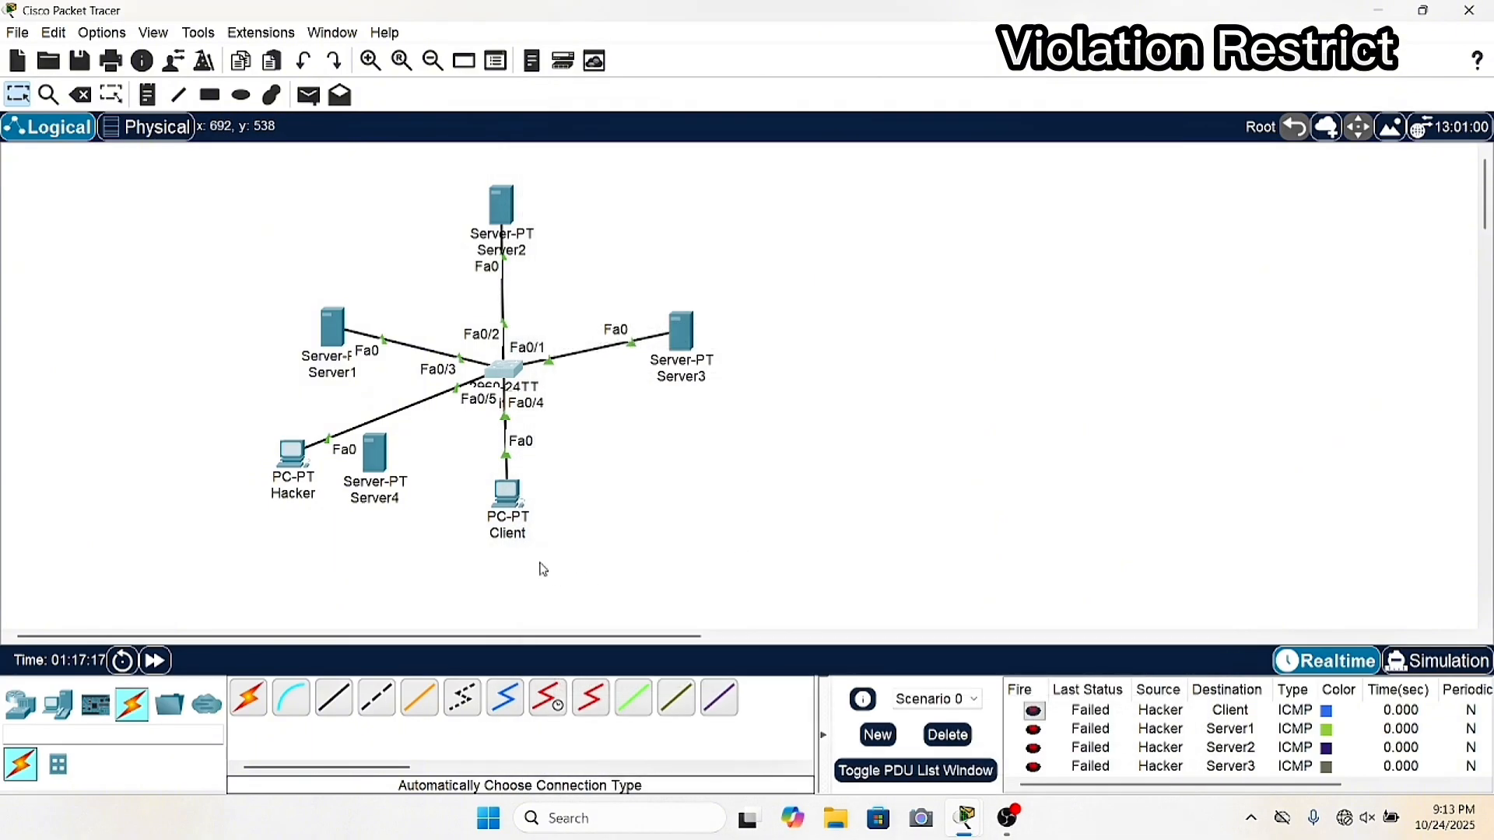
Move the fa0/5 cable from the Hacker PC back to the FastEthernet0 port of Server4.
left_click(329, 438)
left_click(379, 441)
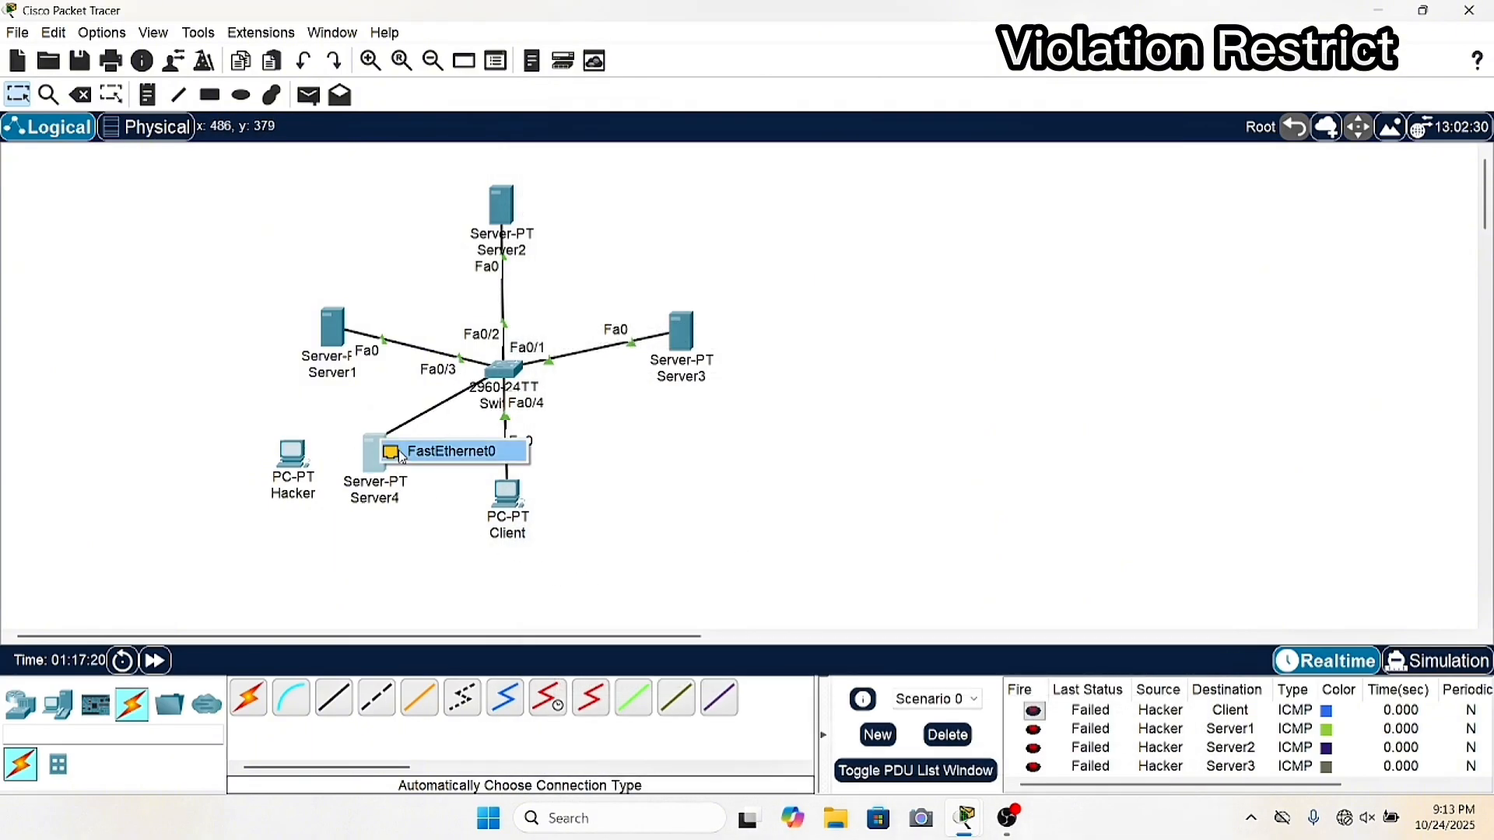
left_click(401, 453)
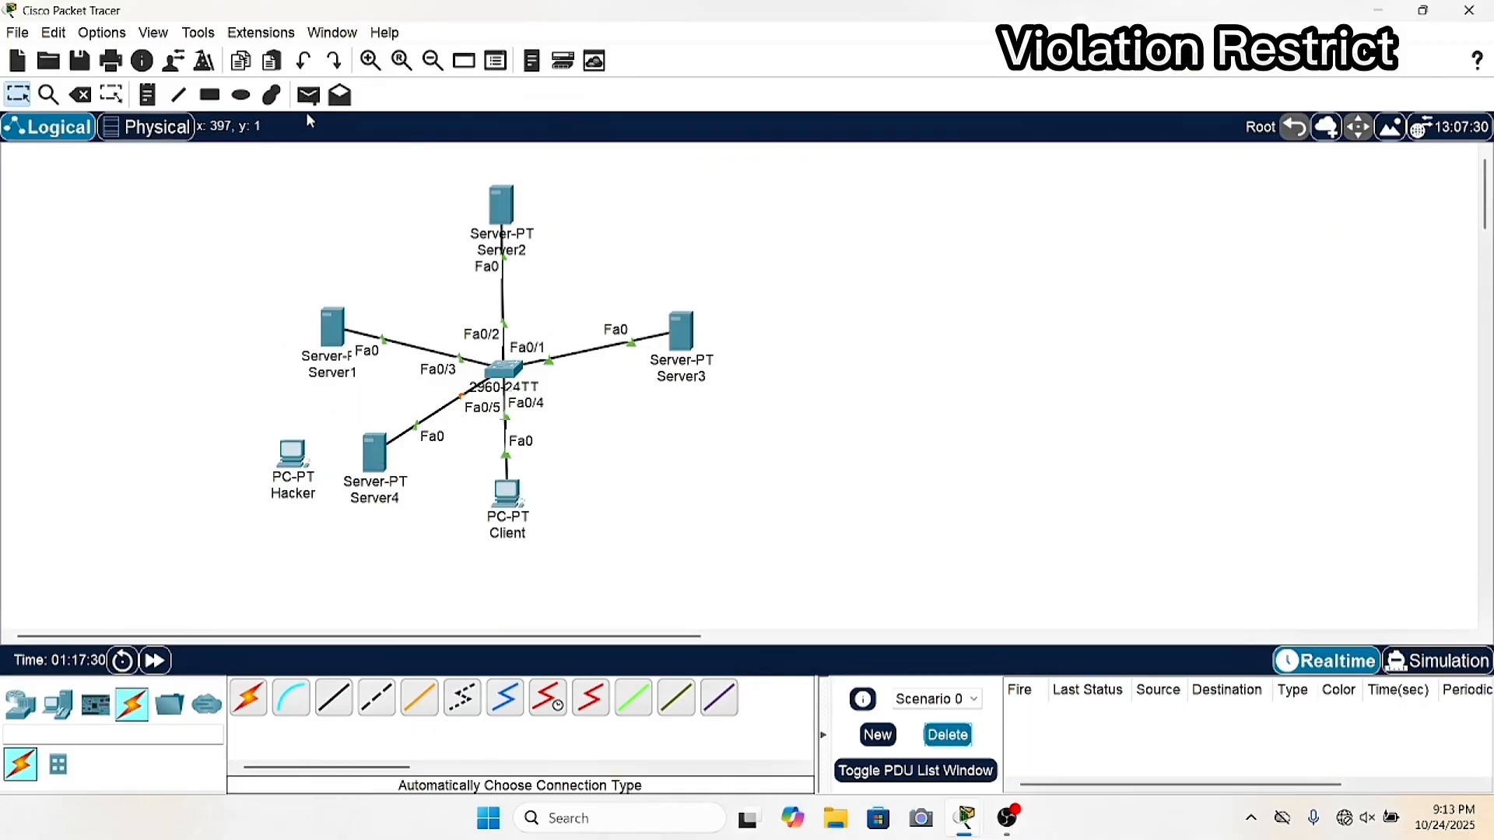
Send a simple PDU from Server4 to Client.
left_click(308, 94)
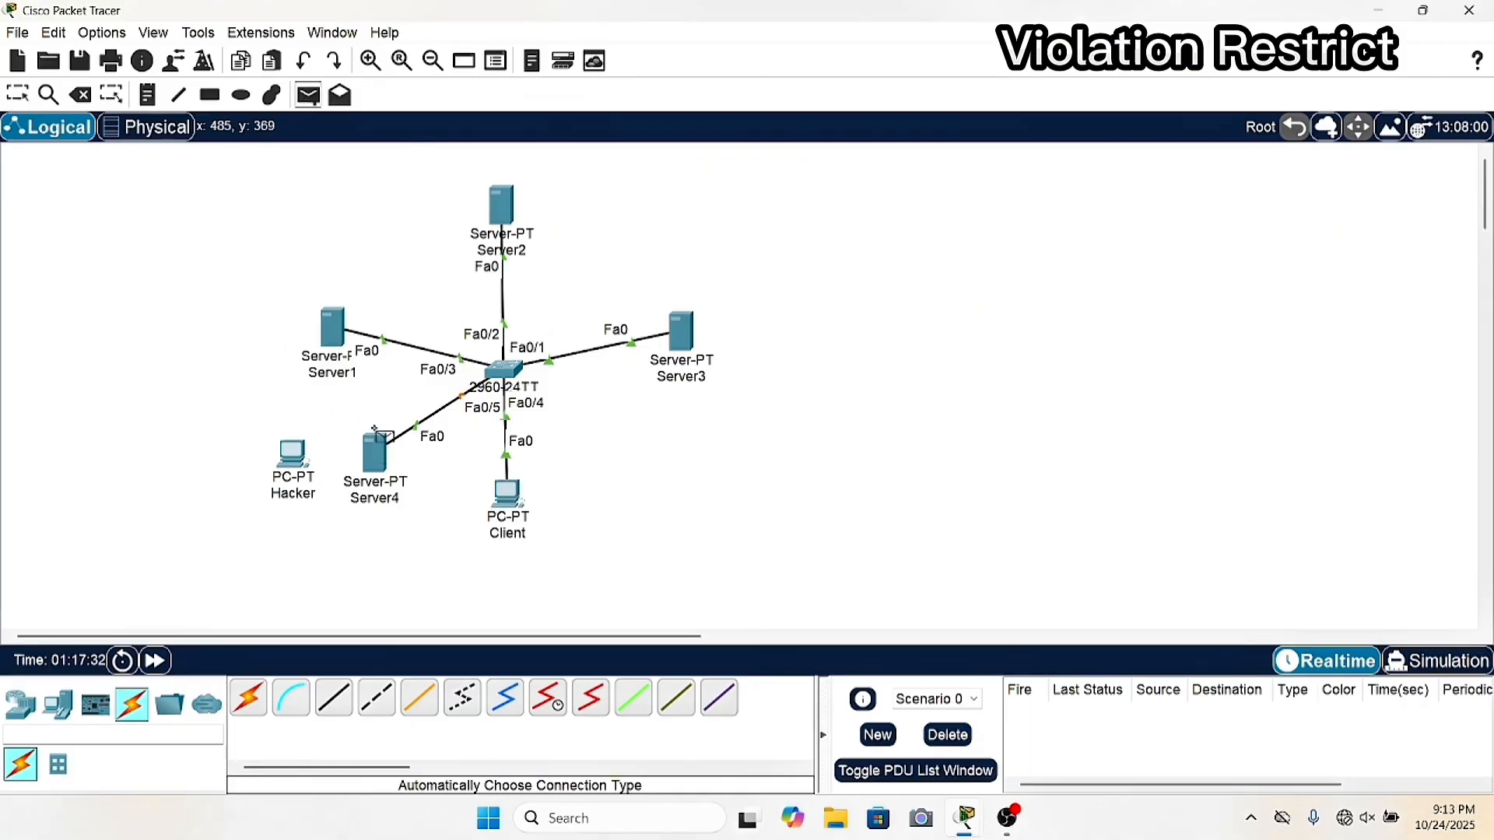
left_click(379, 455)
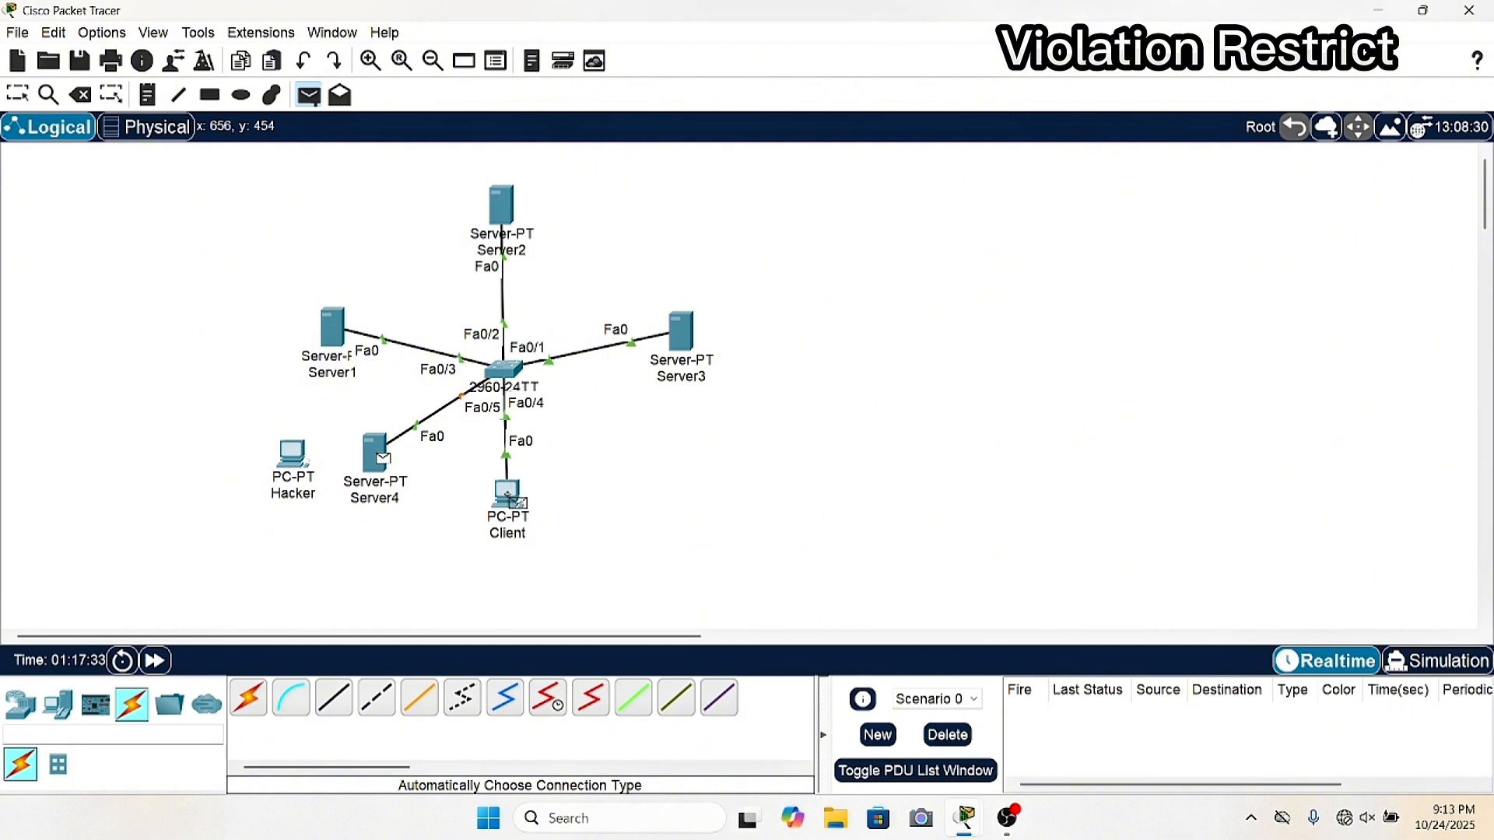
left_click(507, 498)
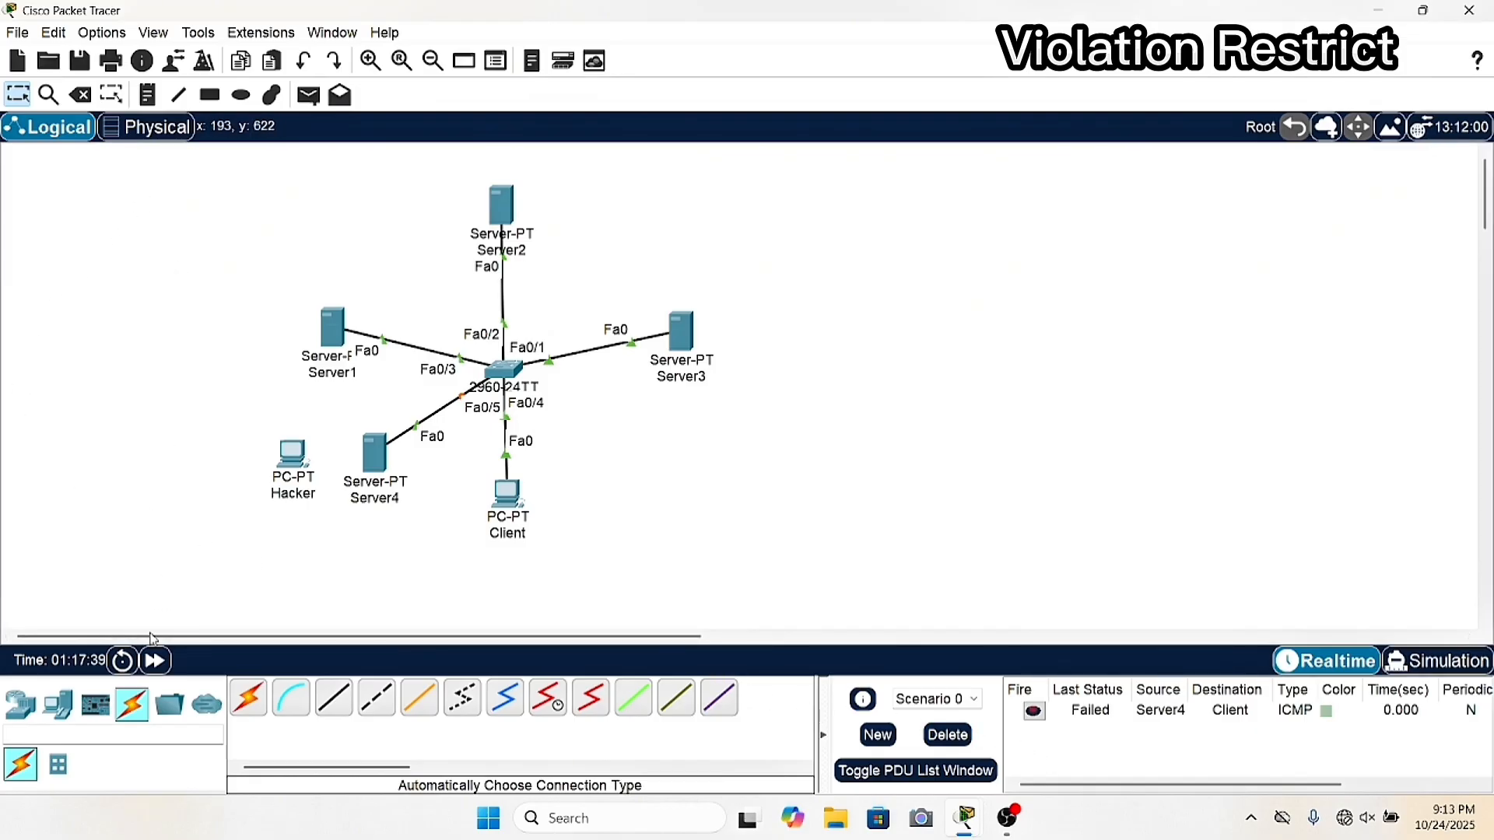
Fast-forward the simulation time and send another simple PDU from Server4 to Client.
left_click(153, 663)
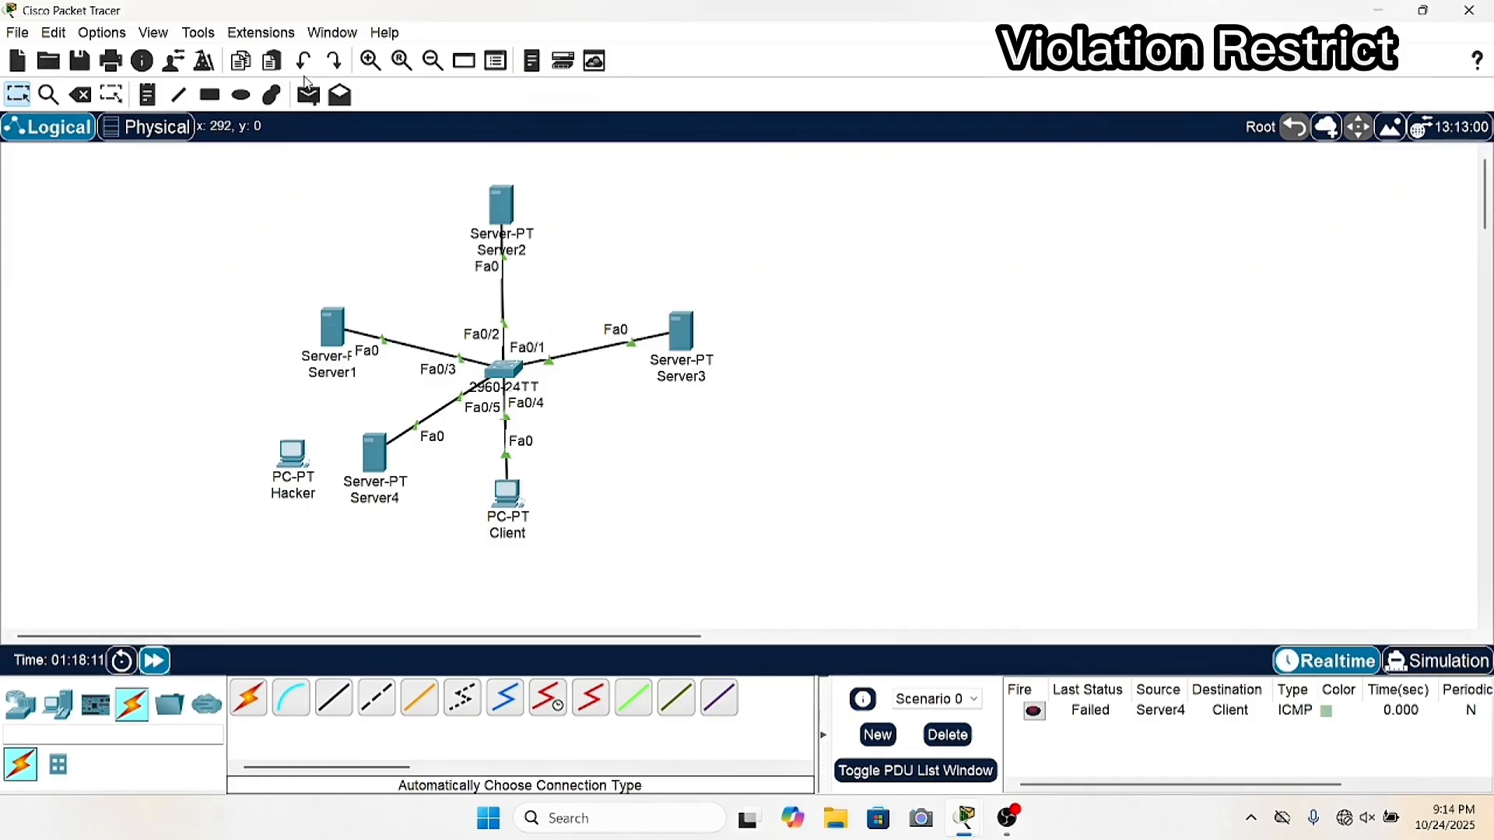
left_click(309, 95)
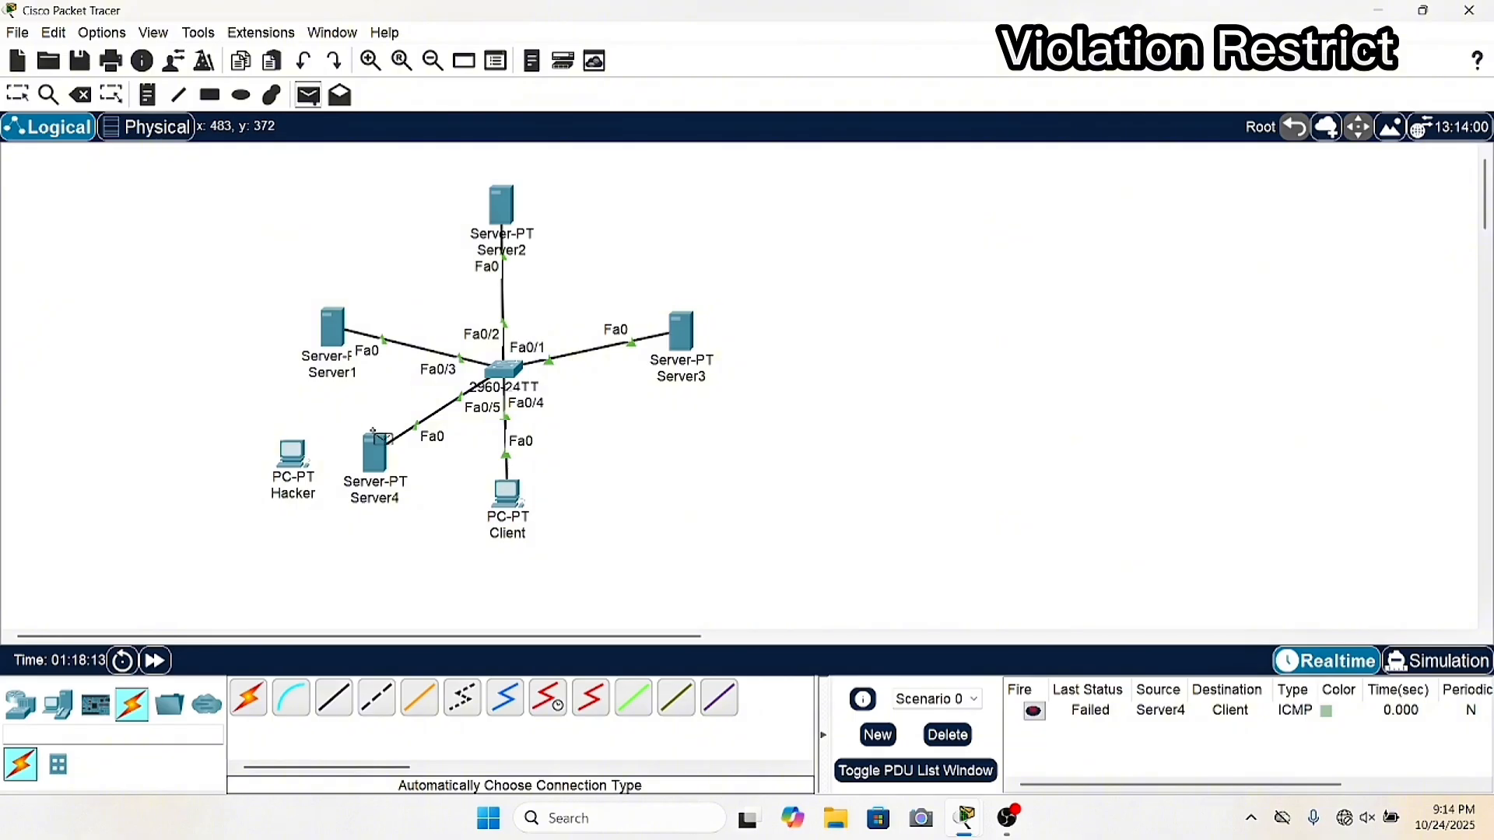
left_click(375, 451)
left_click(507, 495)
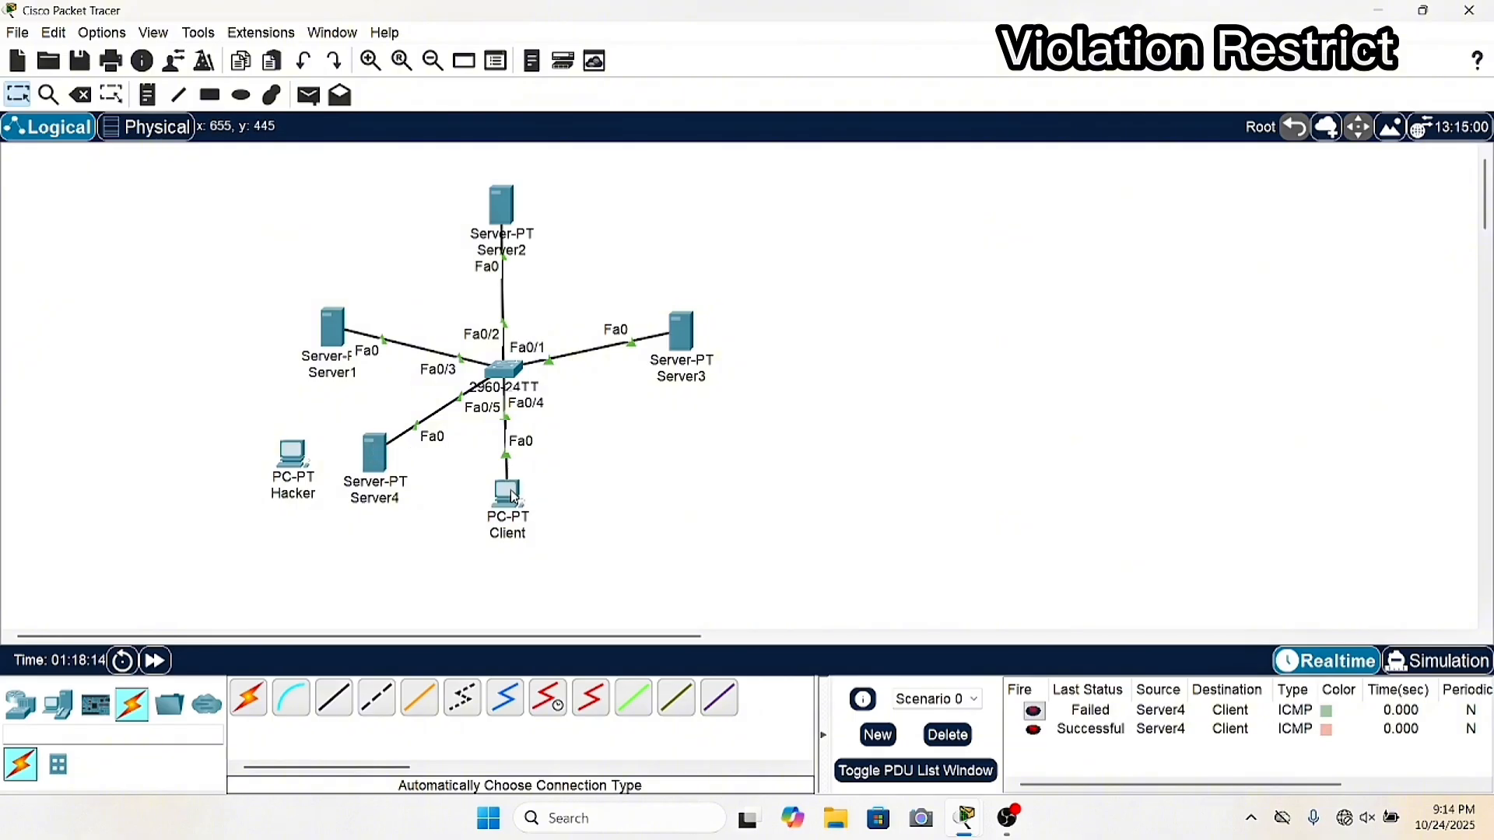